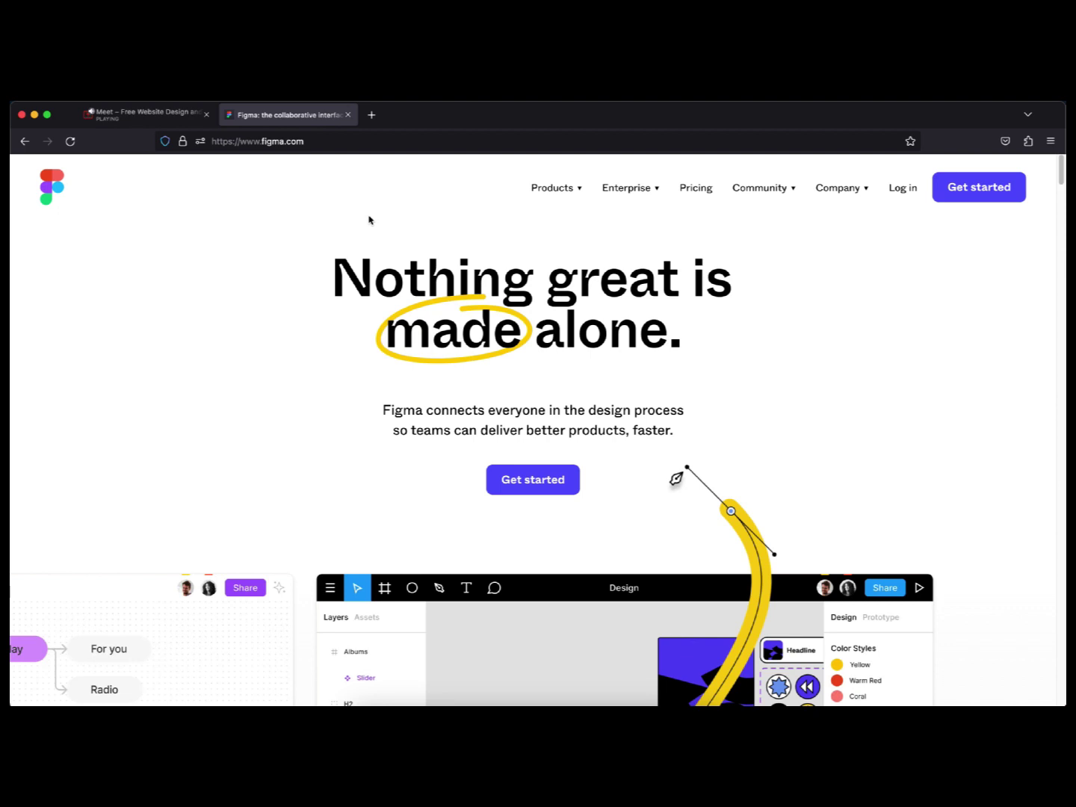
{"action": "scroll", "coordinate": [369, 220], "scroll_direction": "down", "scroll_amount": 1}
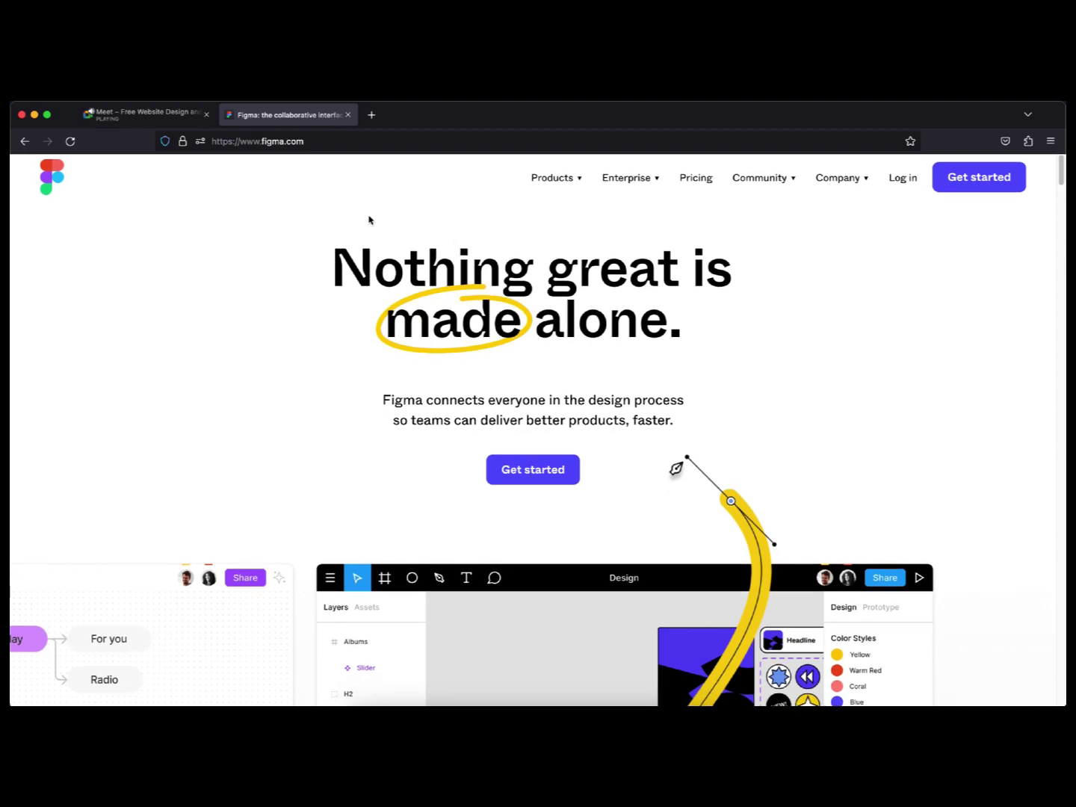
{"action": "scroll", "coordinate": [369, 219], "scroll_direction": "up", "scroll_amount": 1}
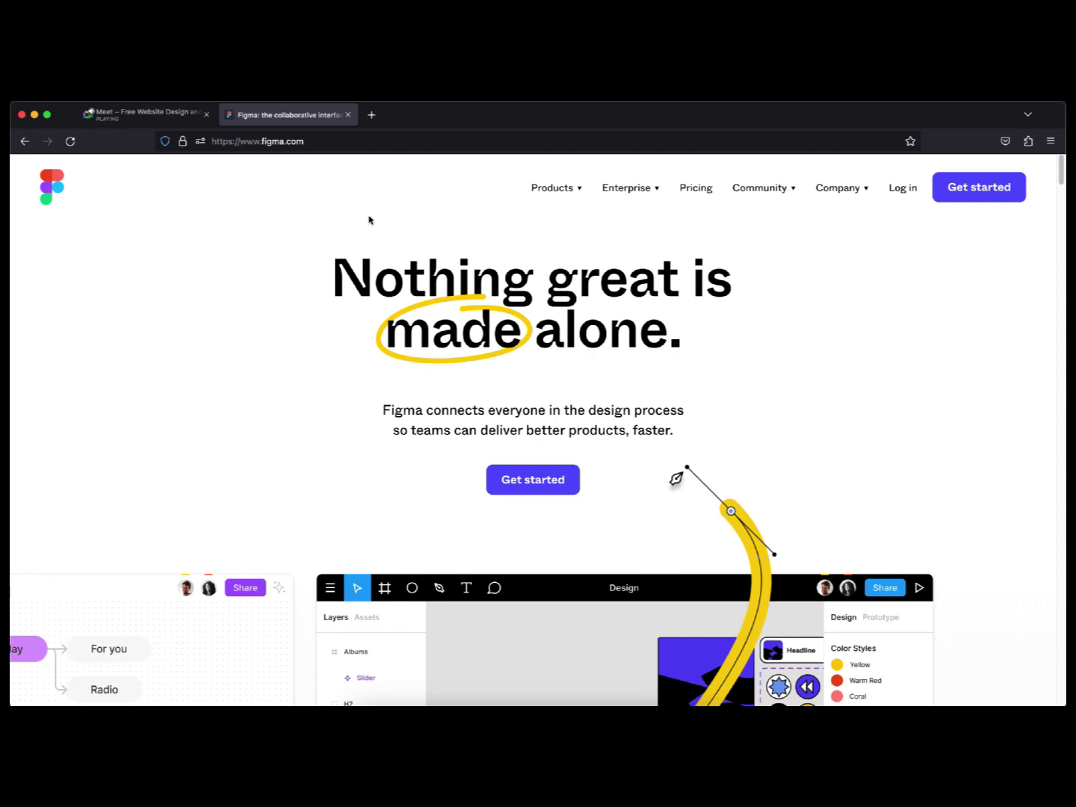
{"action": "left_click", "coordinate": [308, 144]}
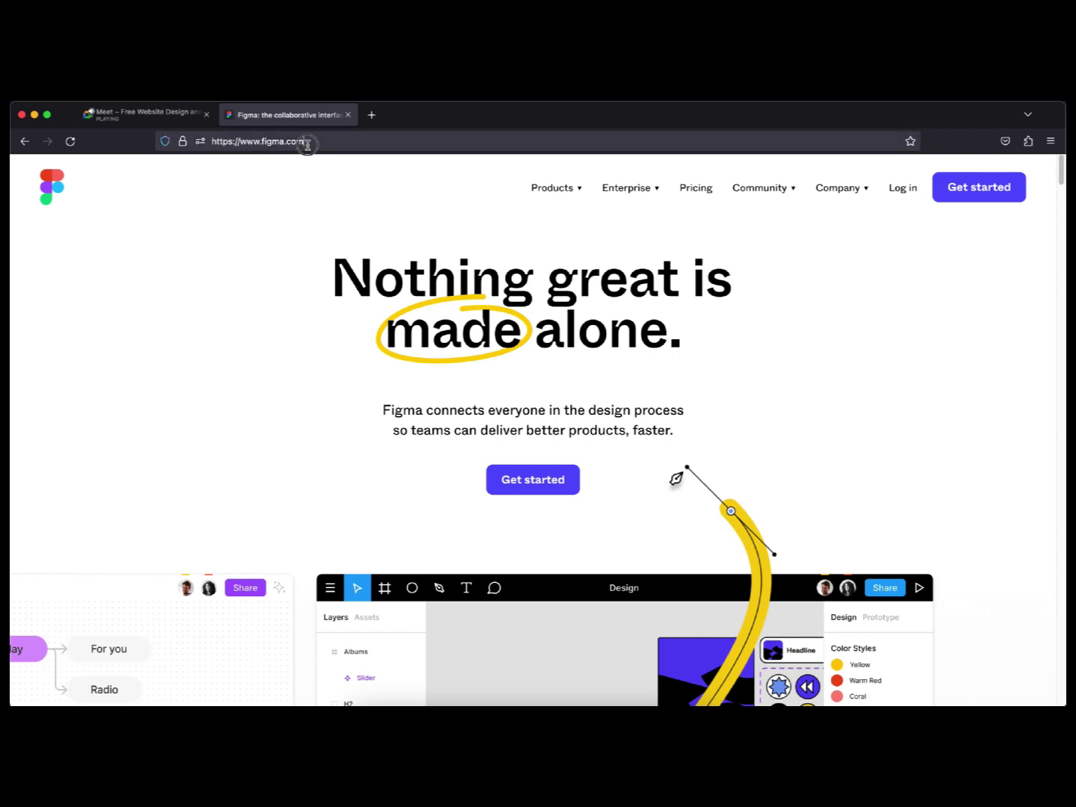
{"action": "left_click", "coordinate": [110, 230]}
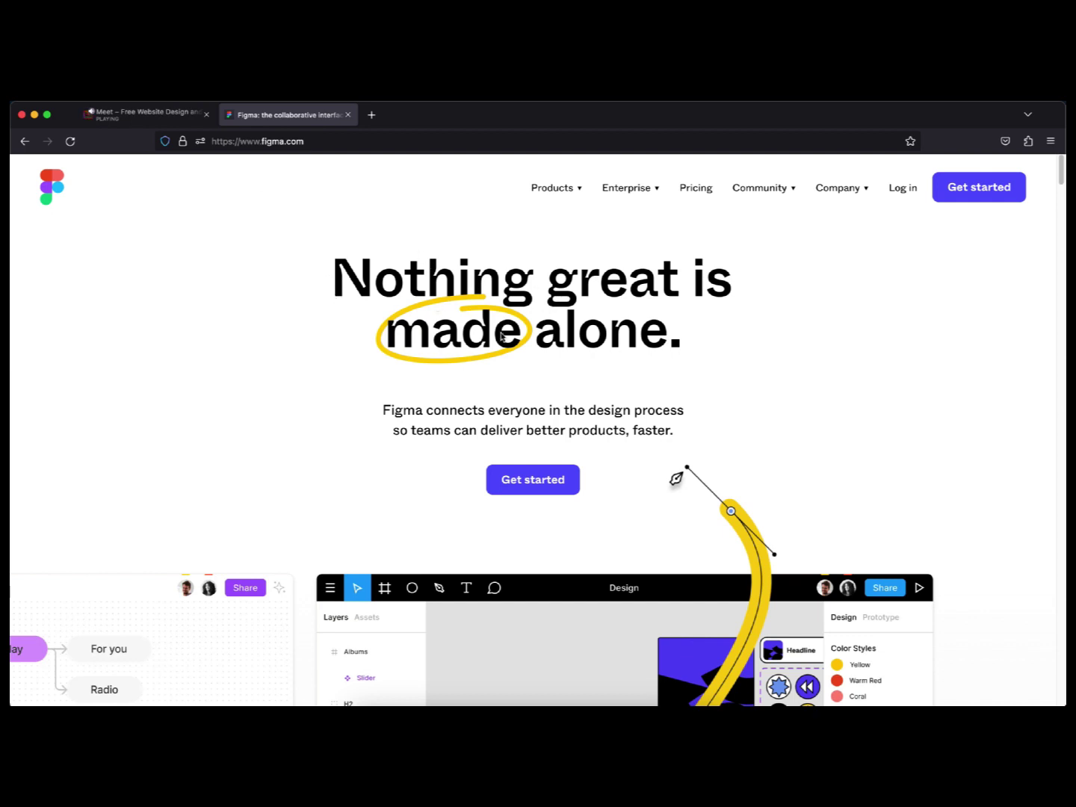
Examine the Figma homepage, from the opening headline through the Brainstorm and Design sections.
{"action": "scroll", "coordinate": [464, 360], "scroll_direction": "down", "scroll_amount": 5}
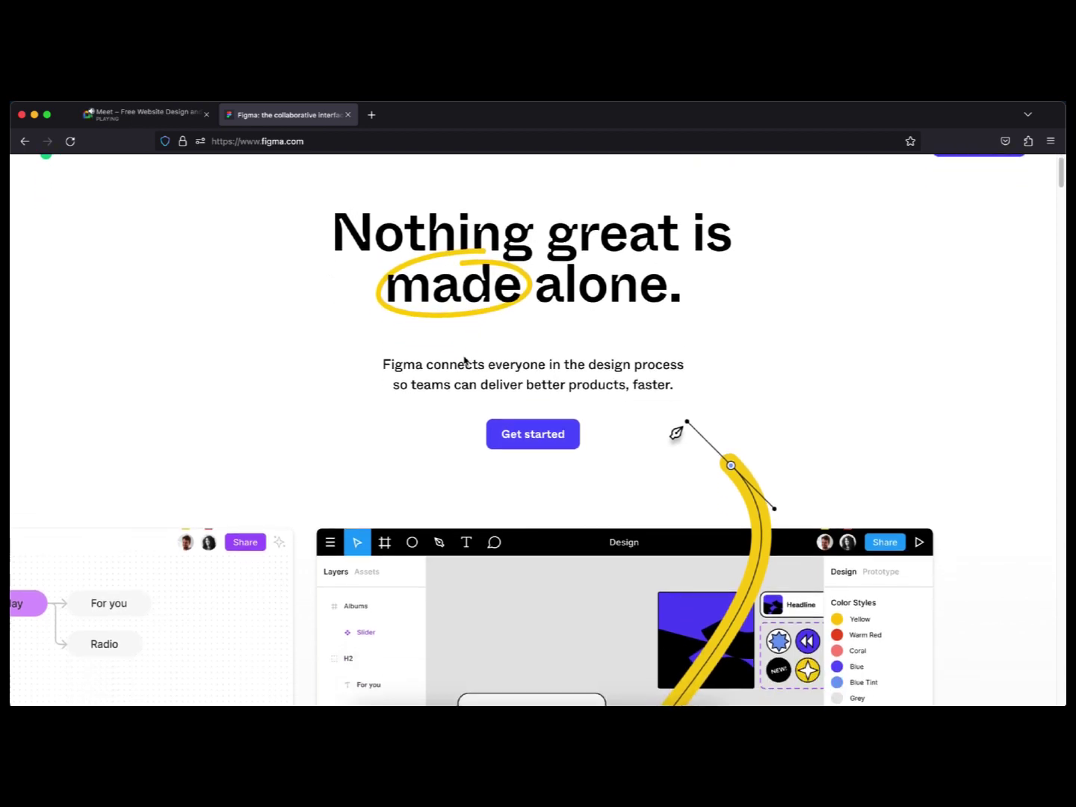
{"action": "scroll", "coordinate": [465, 360], "scroll_direction": "down", "scroll_amount": 4}
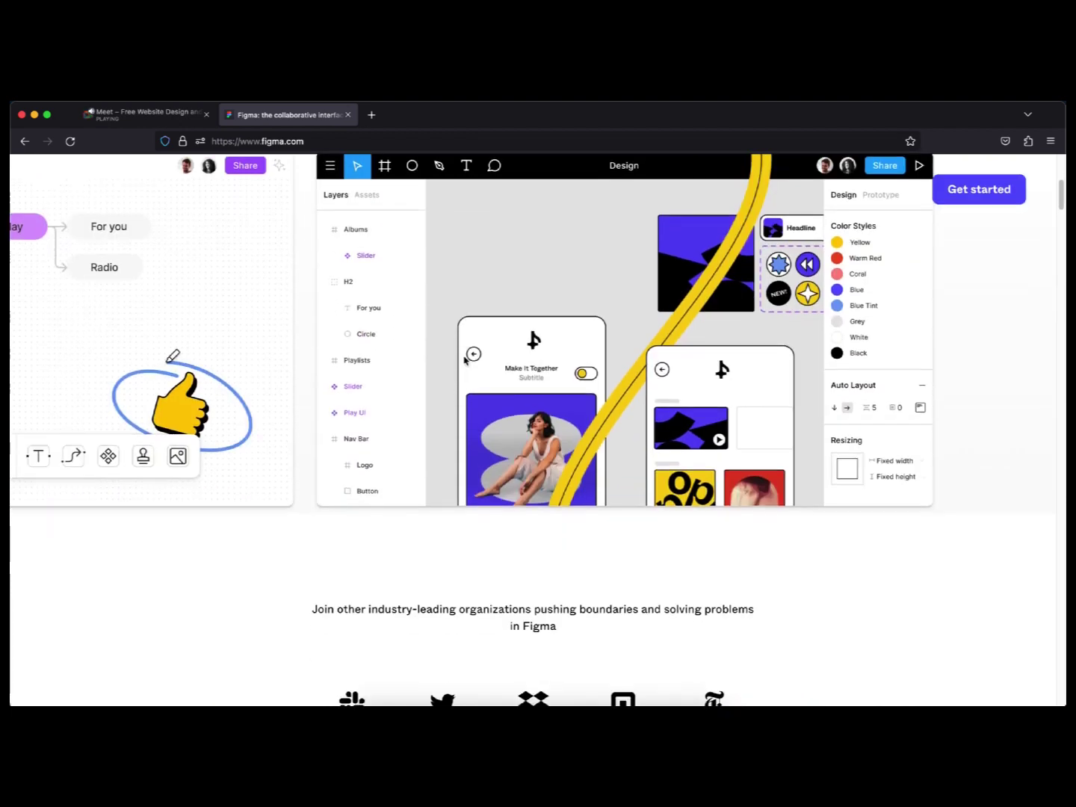
{"action": "scroll", "coordinate": [464, 360], "scroll_direction": "down", "scroll_amount": 2}
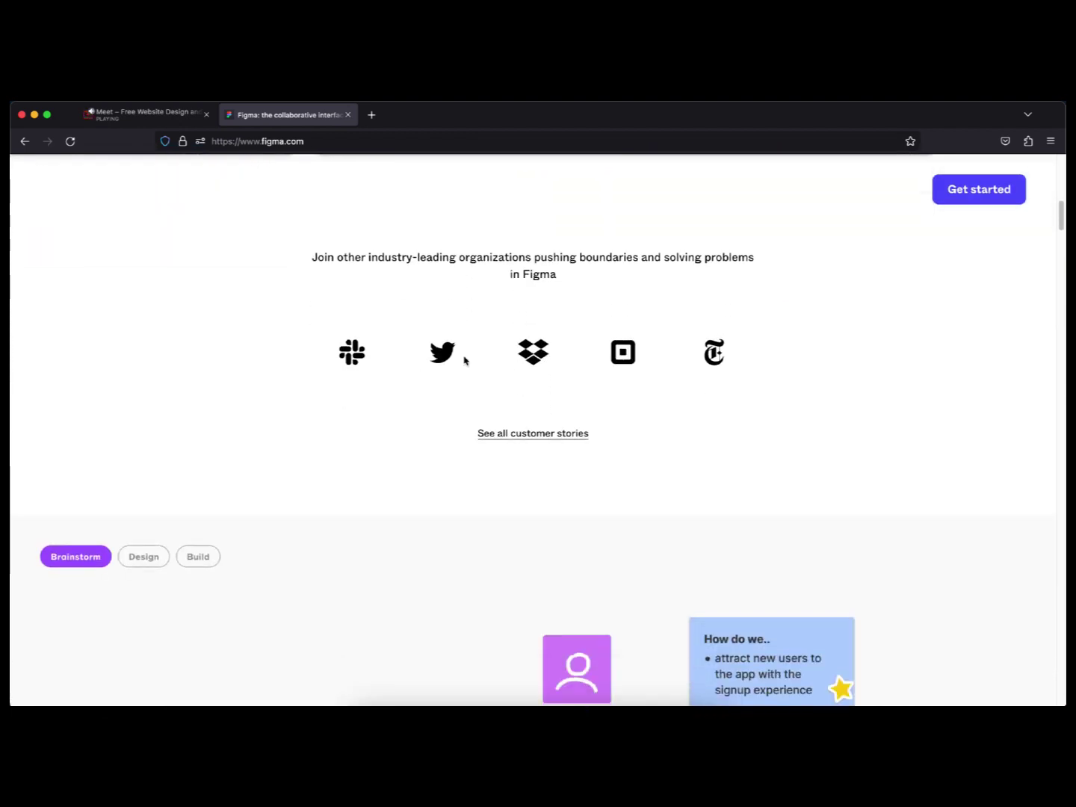
{"action": "scroll", "coordinate": [464, 360], "scroll_direction": "down", "scroll_amount": 4}
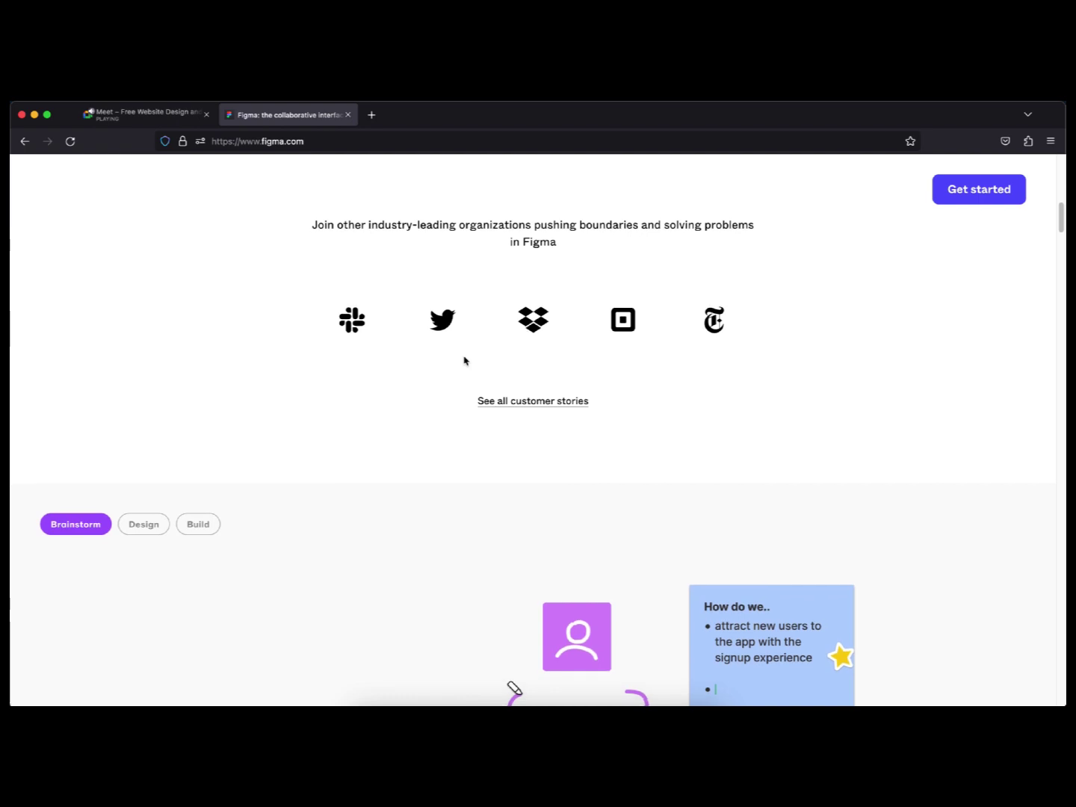
{"action": "scroll", "coordinate": [464, 360], "scroll_direction": "down", "scroll_amount": 7}
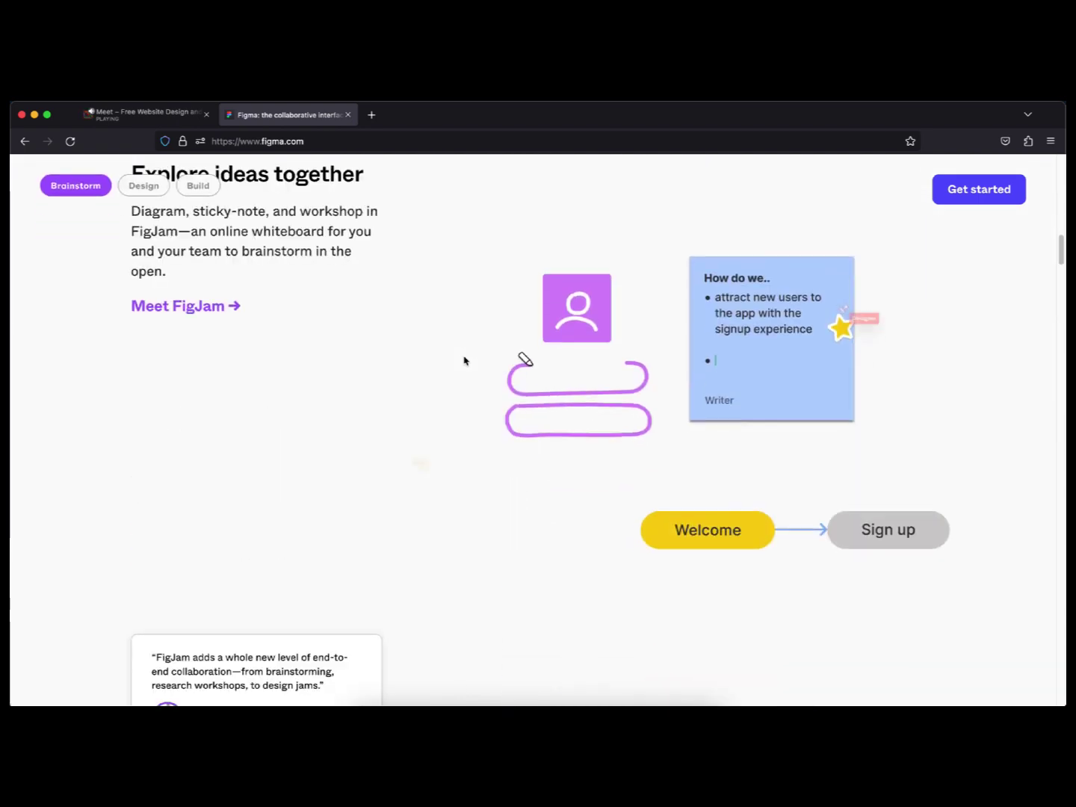
{"action": "scroll", "coordinate": [581, 435], "scroll_direction": "down", "scroll_amount": 6}
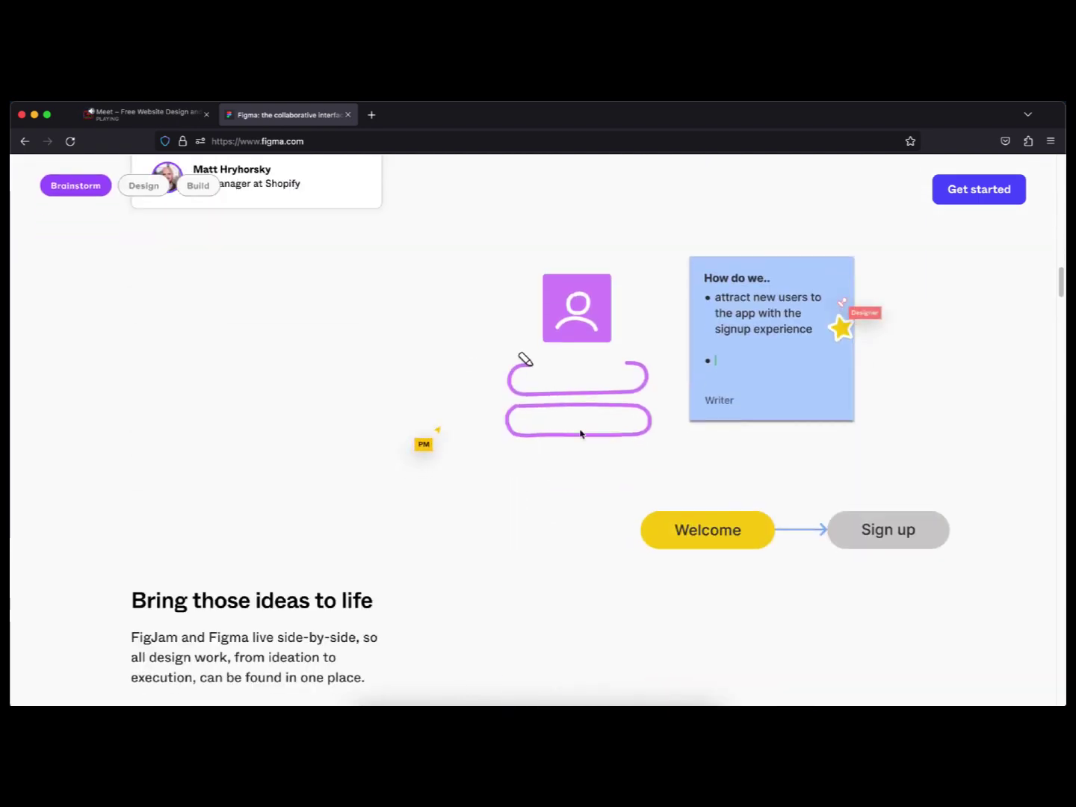
{"action": "scroll", "coordinate": [581, 434], "scroll_direction": "down", "scroll_amount": 8}
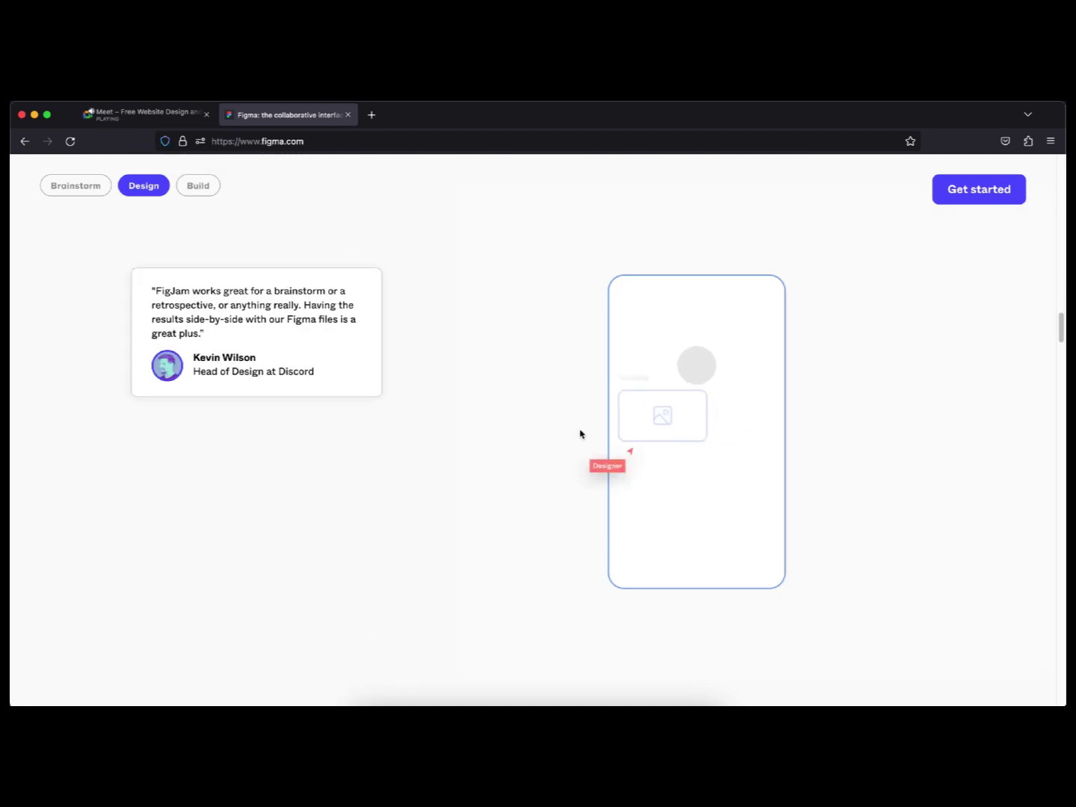
{"action": "scroll", "coordinate": [580, 434], "scroll_direction": "down", "scroll_amount": 8}
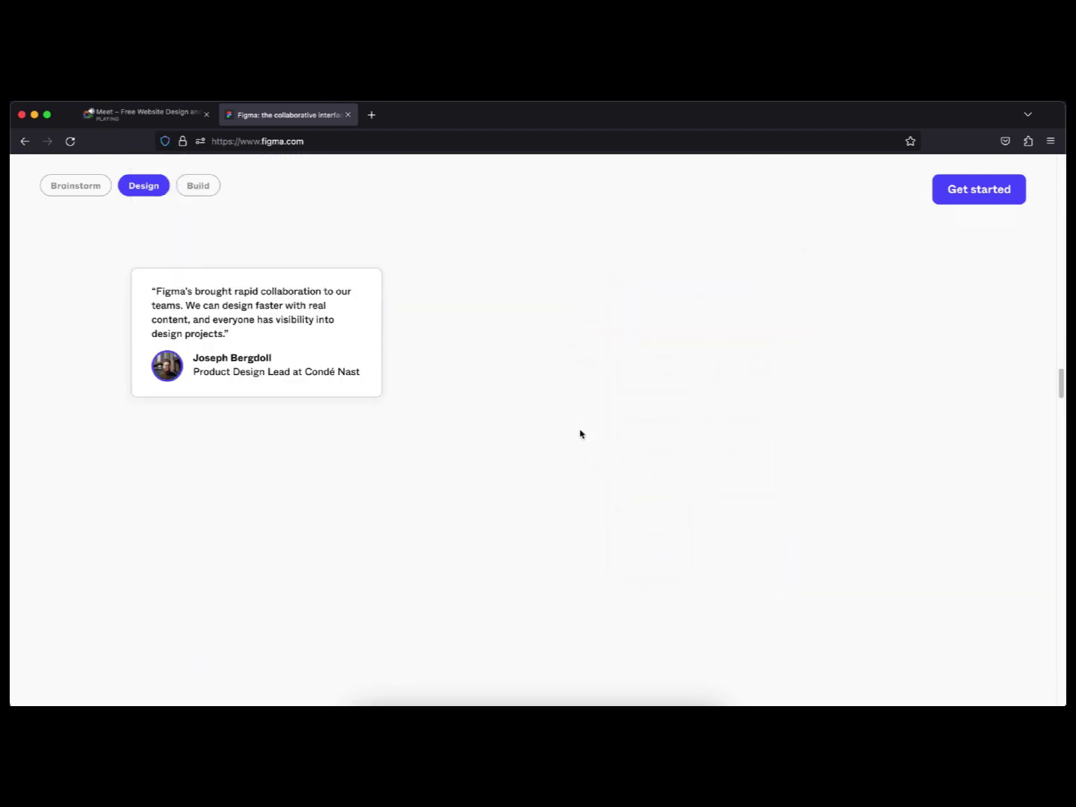
{"action": "scroll", "coordinate": [581, 434], "scroll_direction": "down", "scroll_amount": 5}
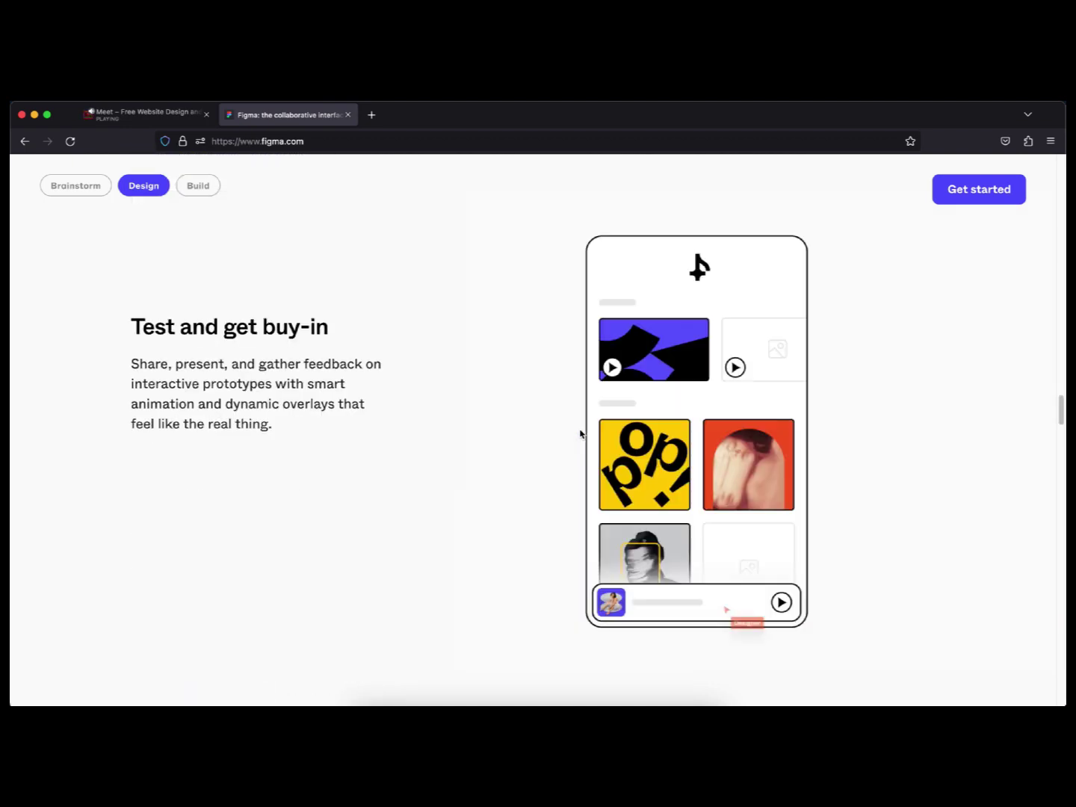
{"action": "scroll", "coordinate": [581, 434], "scroll_direction": "up", "scroll_amount": 10}
{"action": "scroll", "coordinate": [581, 434], "scroll_direction": "up", "scroll_amount": 10}
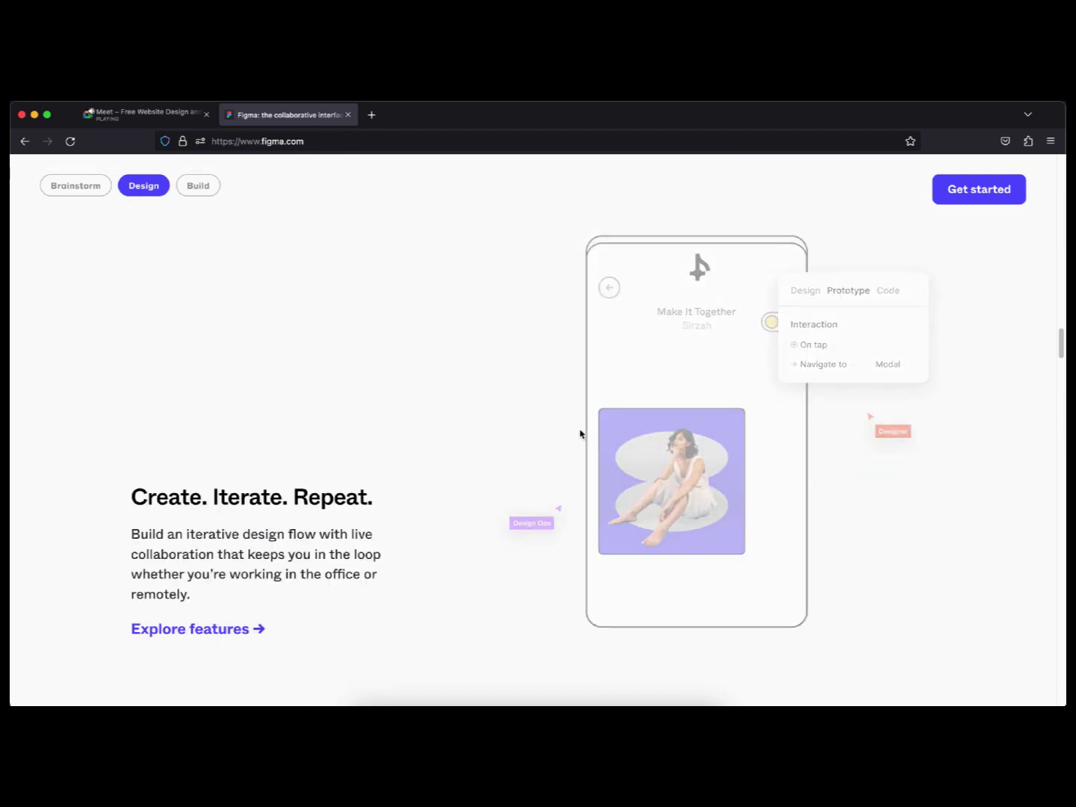
{"action": "scroll", "coordinate": [580, 434], "scroll_direction": "up", "scroll_amount": 15}
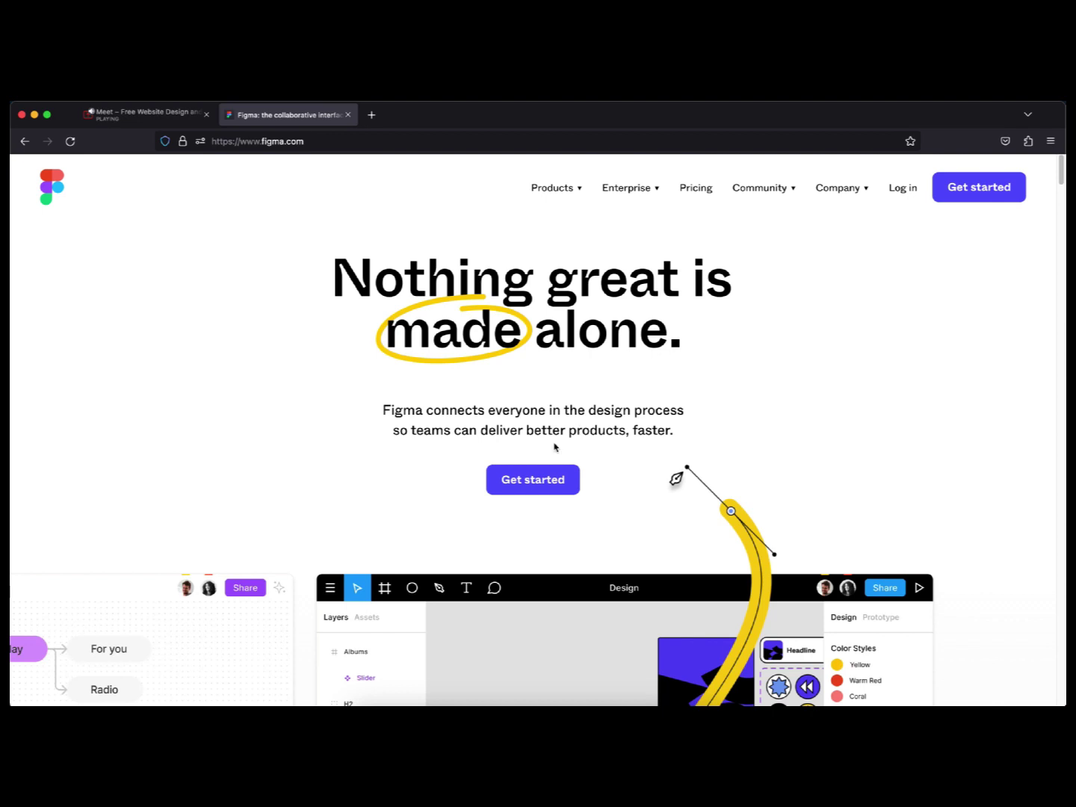
Sign up for Figma with Google, using the second listed Google account.
{"action": "left_click", "coordinate": [524, 479]}
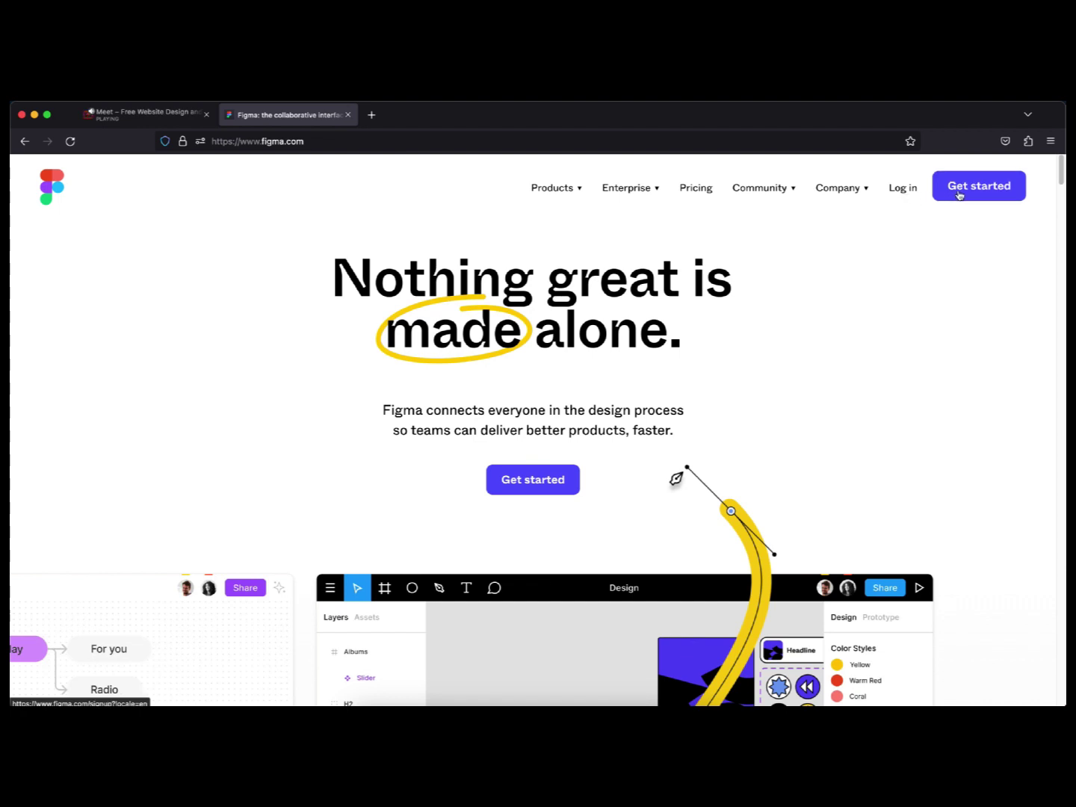
{"action": "left_click", "coordinate": [534, 484]}
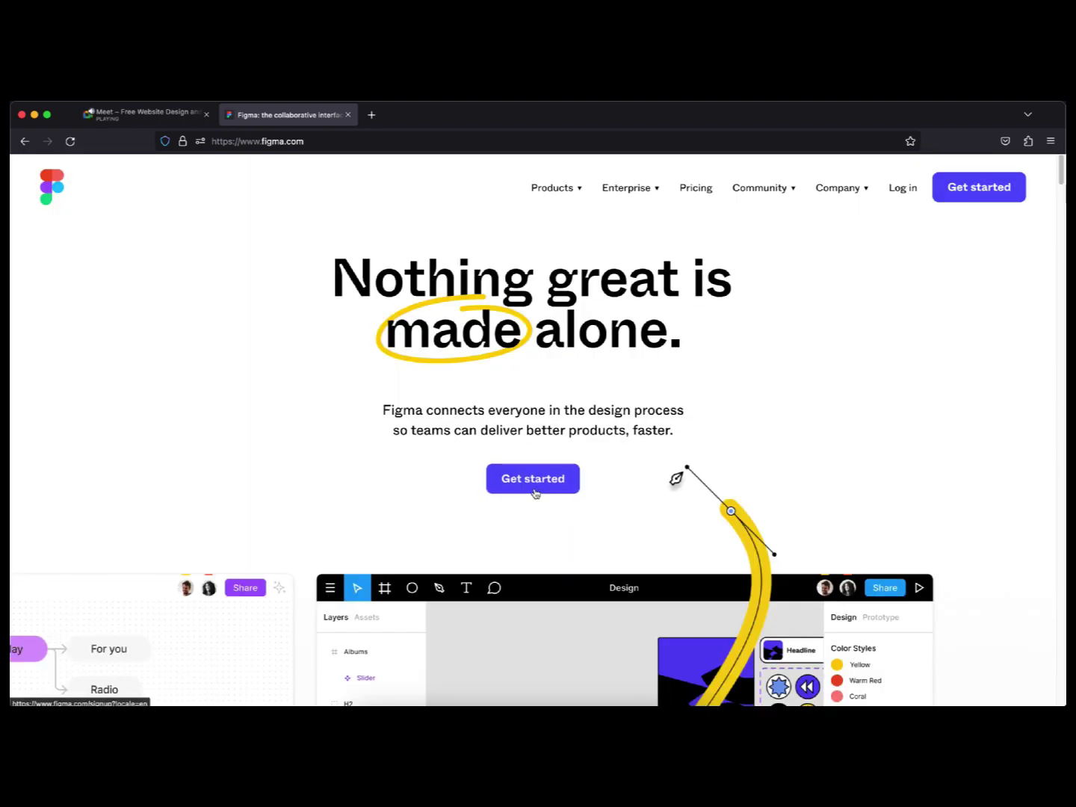
{"action": "left_click", "coordinate": [535, 490]}
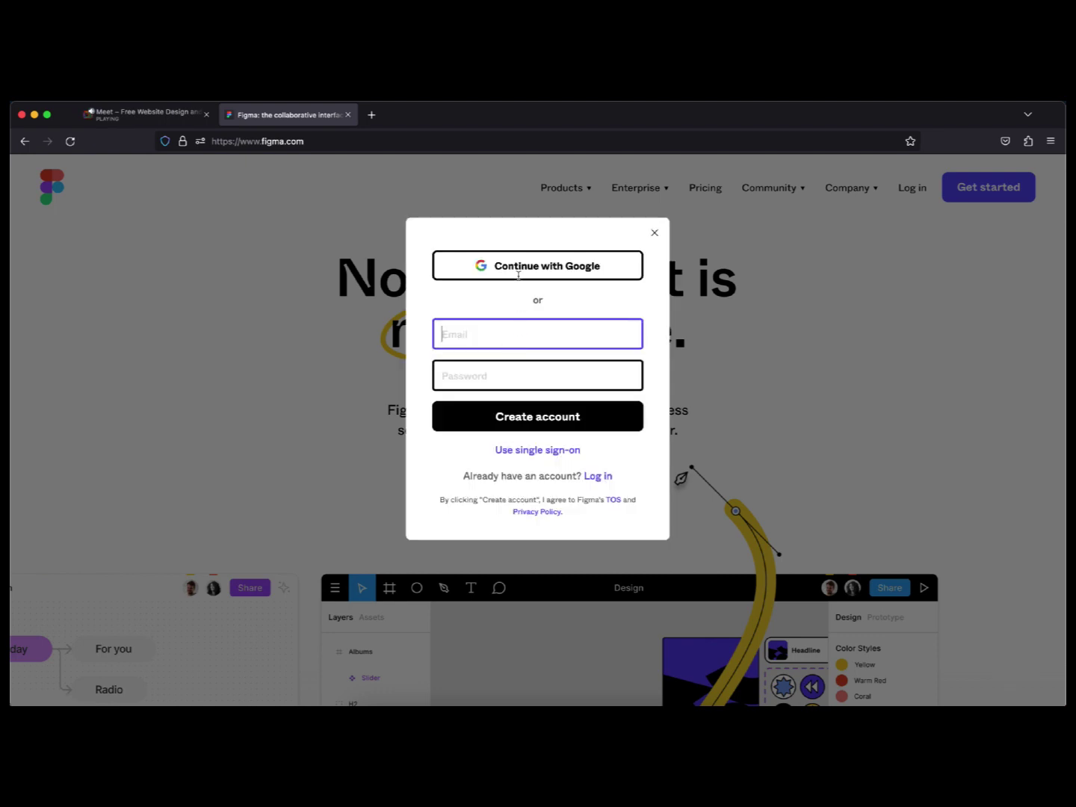
{"action": "left_click", "coordinate": [521, 272]}
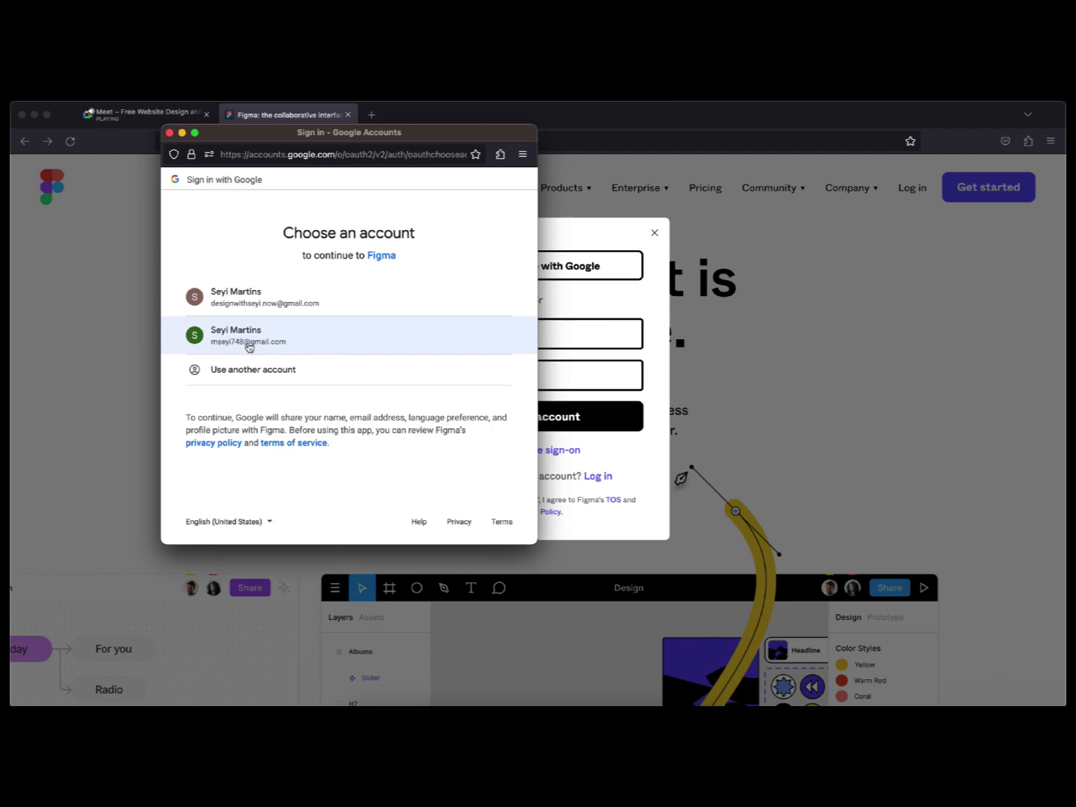
{"action": "left_click", "coordinate": [253, 344]}
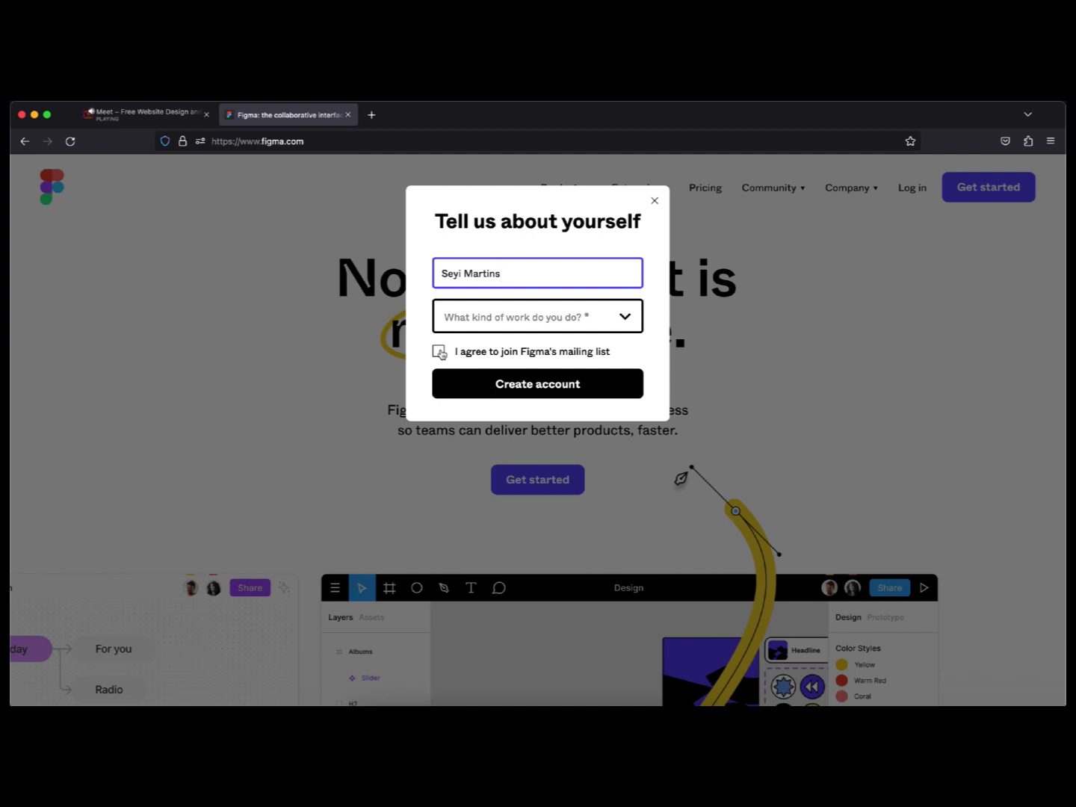
Set the kind of work to Design and create the account without joining the mailing list.
{"action": "left_click", "coordinate": [553, 317]}
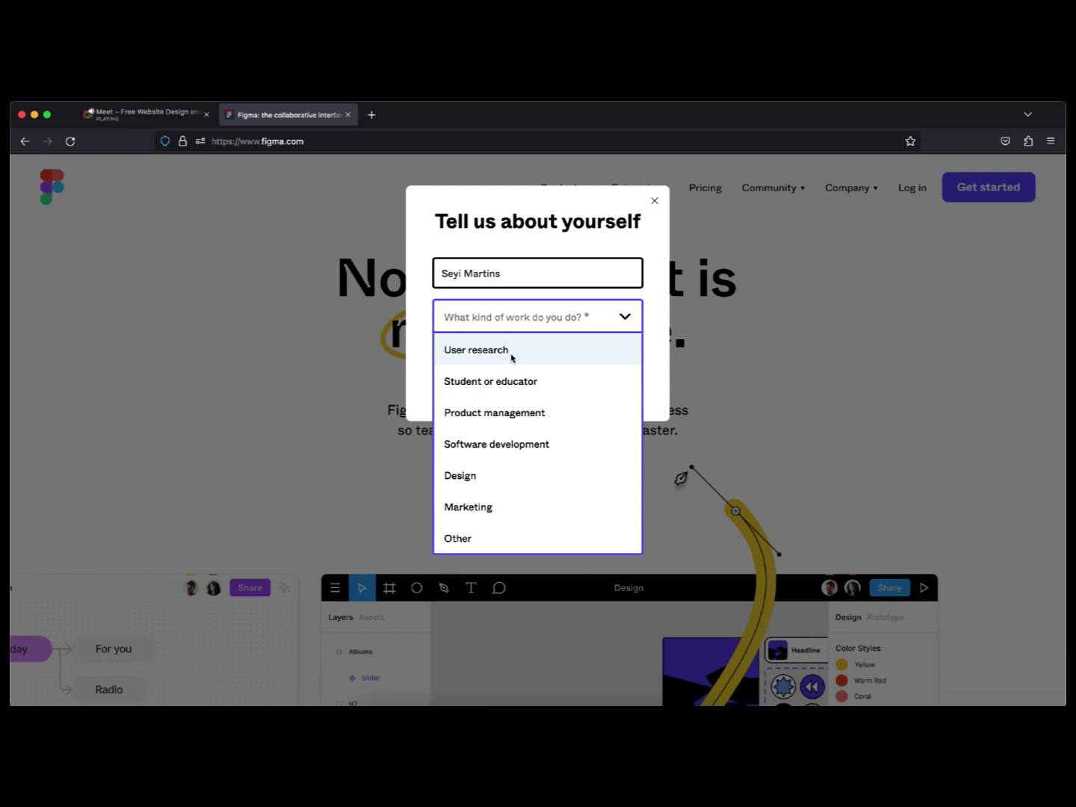
{"action": "left_click", "coordinate": [493, 474]}
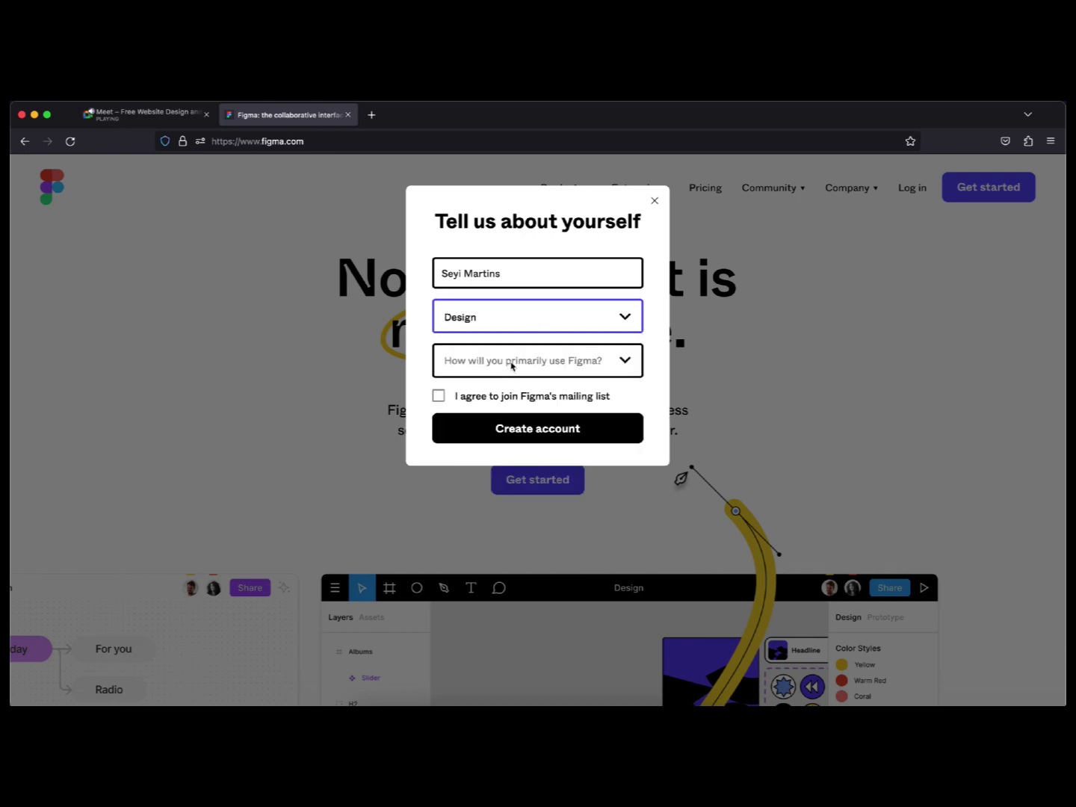
{"action": "left_click", "coordinate": [519, 320]}
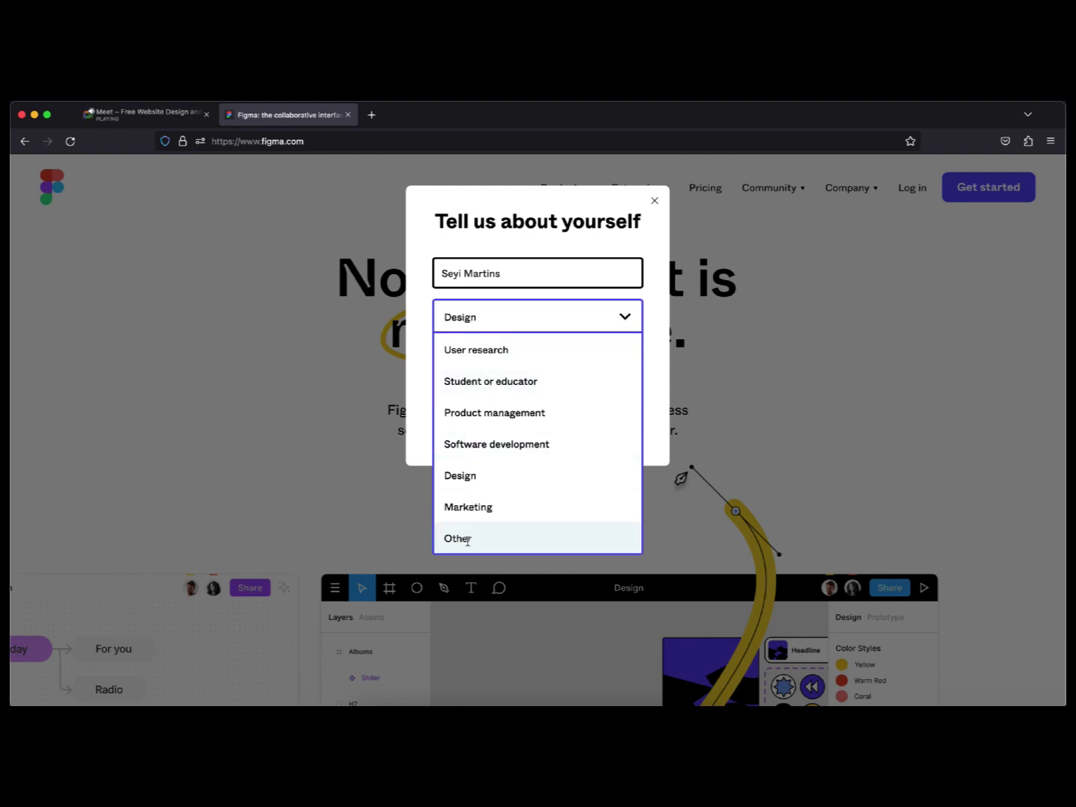
{"action": "left_click", "coordinate": [473, 475]}
{"action": "left_click", "coordinate": [506, 429]}
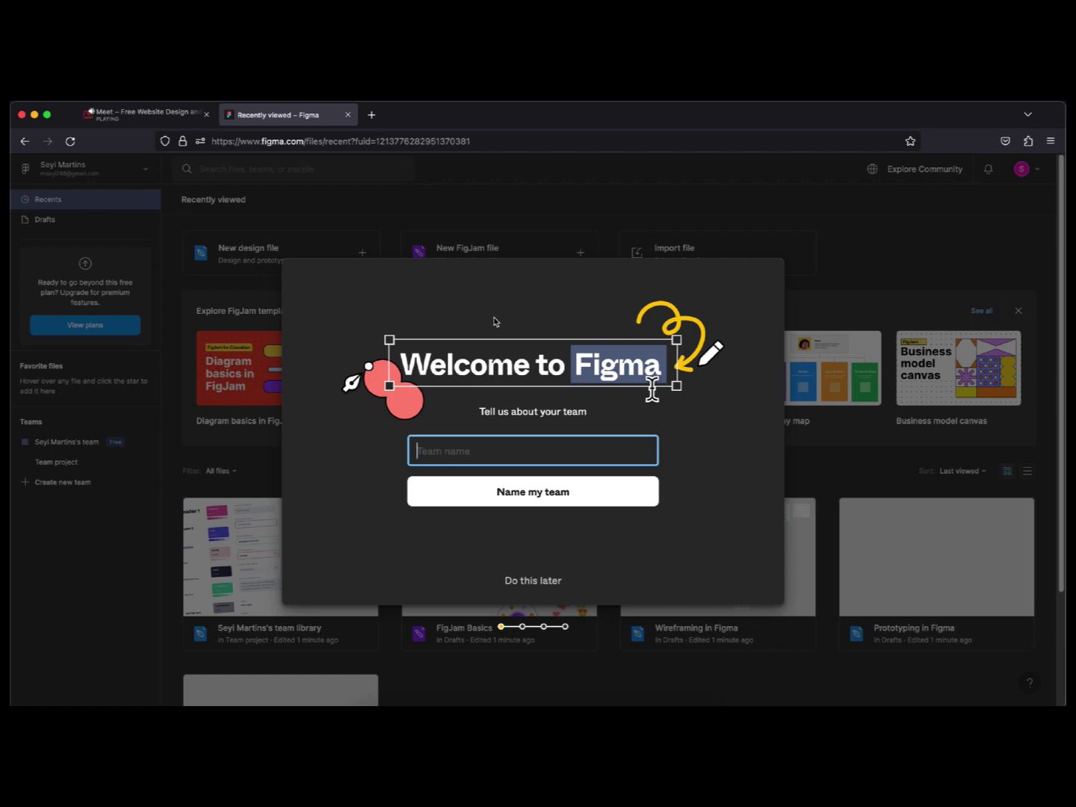
Switch to the Google Meet call, admit the waiting participant, and return to Figma.
{"action": "left_click", "coordinate": [144, 113]}
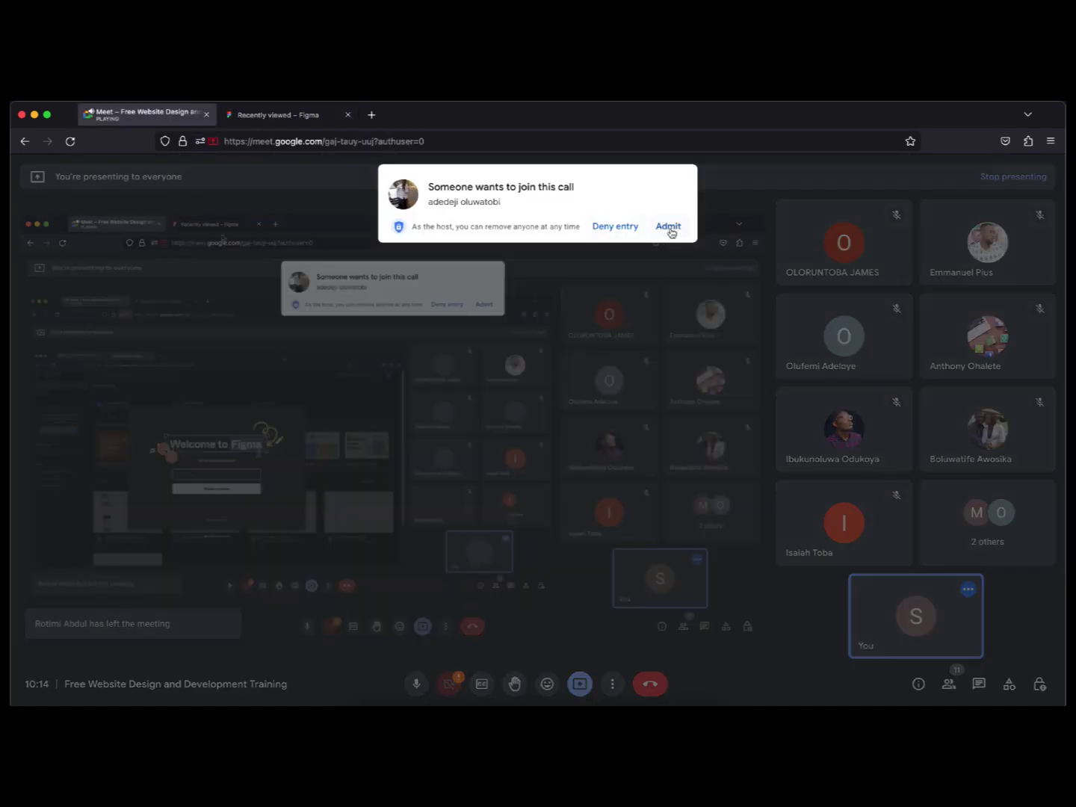
{"action": "left_click", "coordinate": [669, 226]}
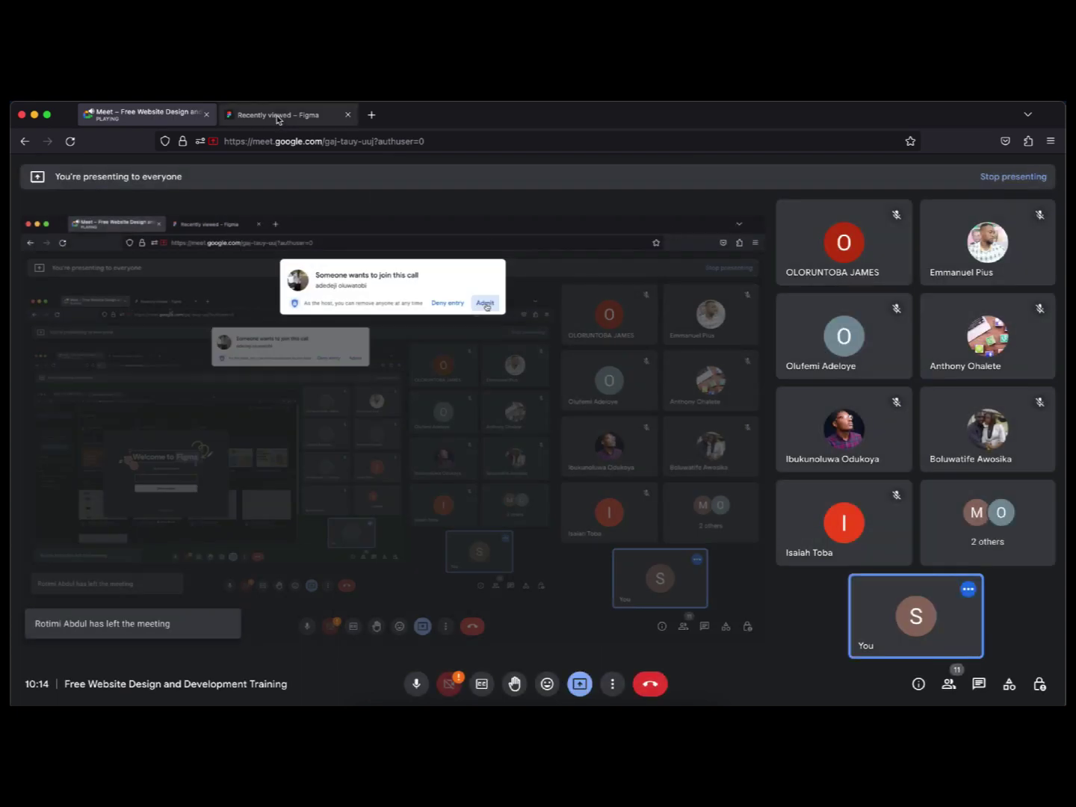
{"action": "left_click", "coordinate": [278, 119]}
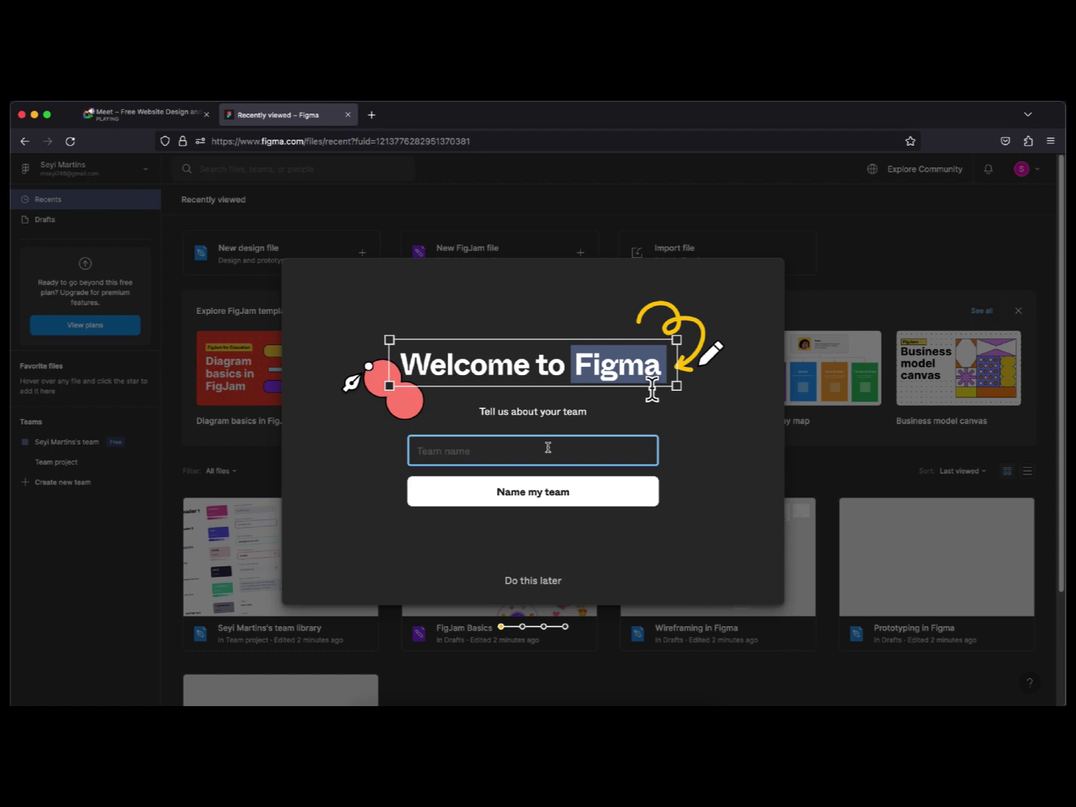
Complete the onboarding by skipping the team name, choosing the free Starter plan, getting started independently and declining the file browser tour.
{"action": "left_click", "coordinate": [541, 581]}
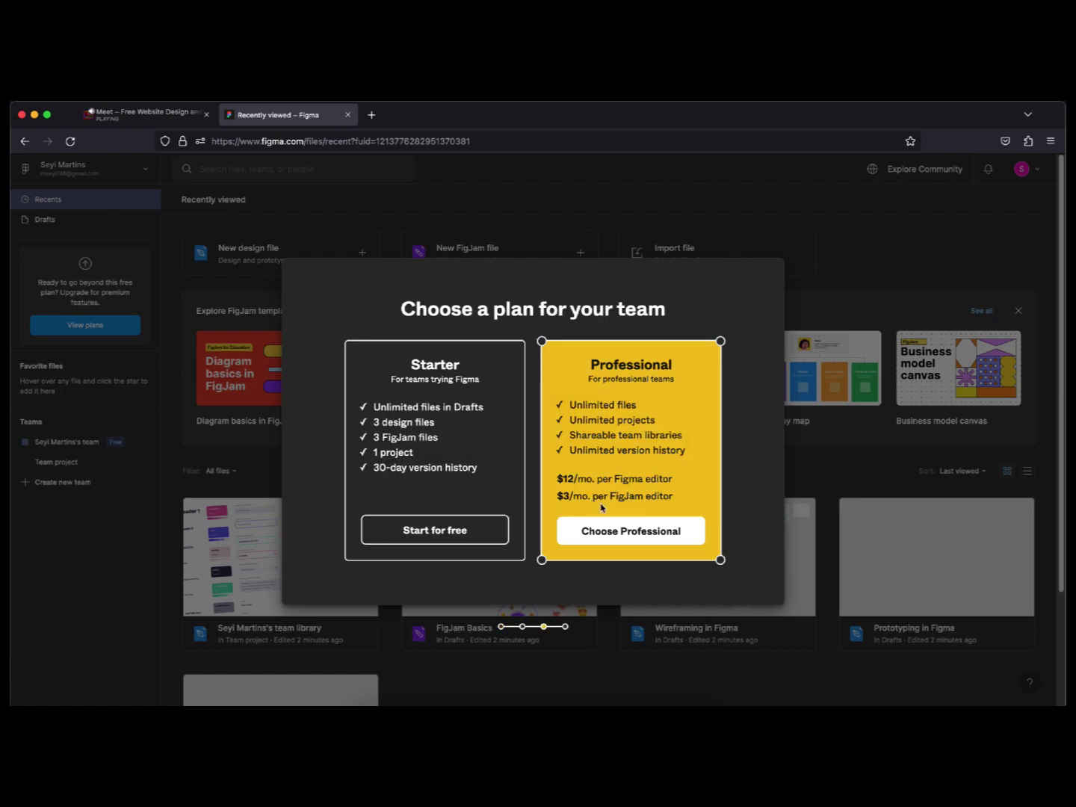
{"action": "left_click", "coordinate": [440, 532]}
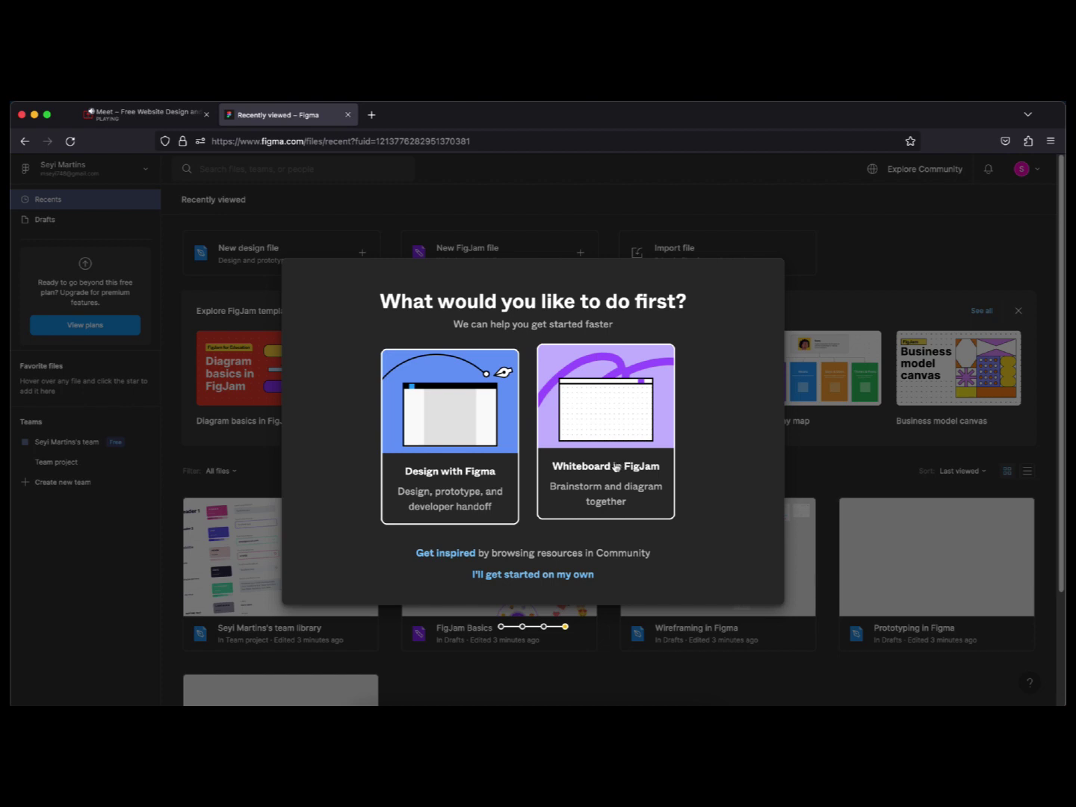
{"action": "left_click", "coordinate": [521, 578]}
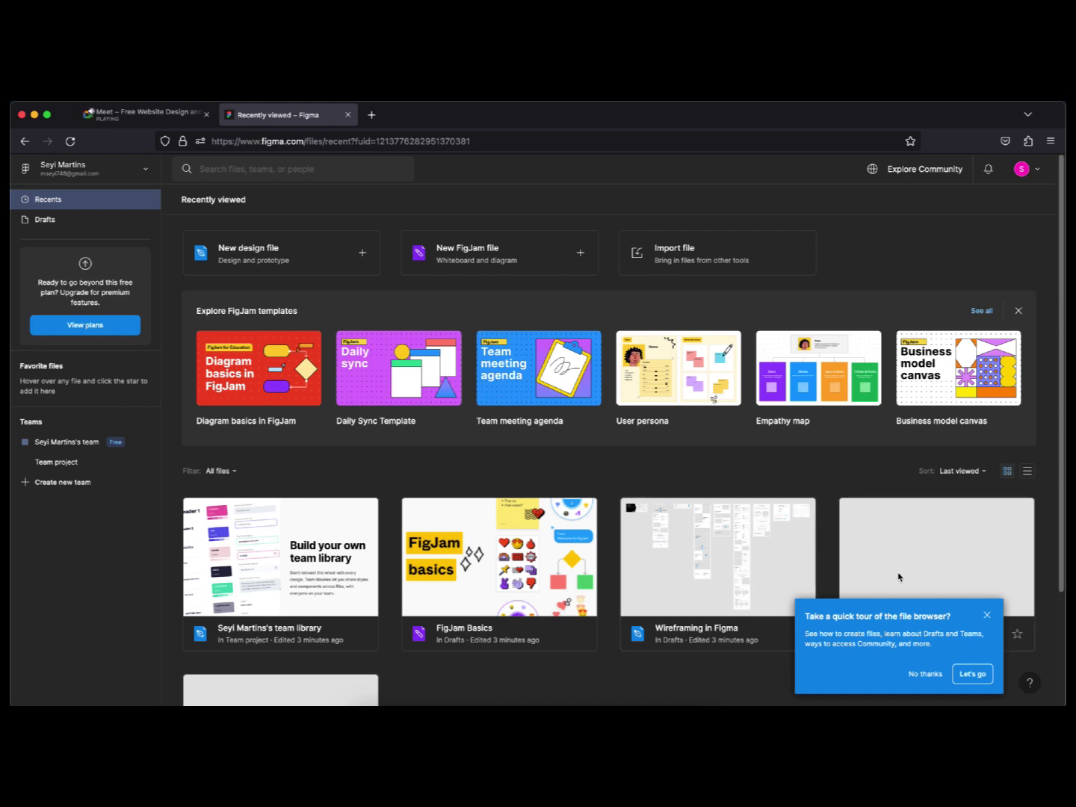
{"action": "left_click", "coordinate": [928, 674]}
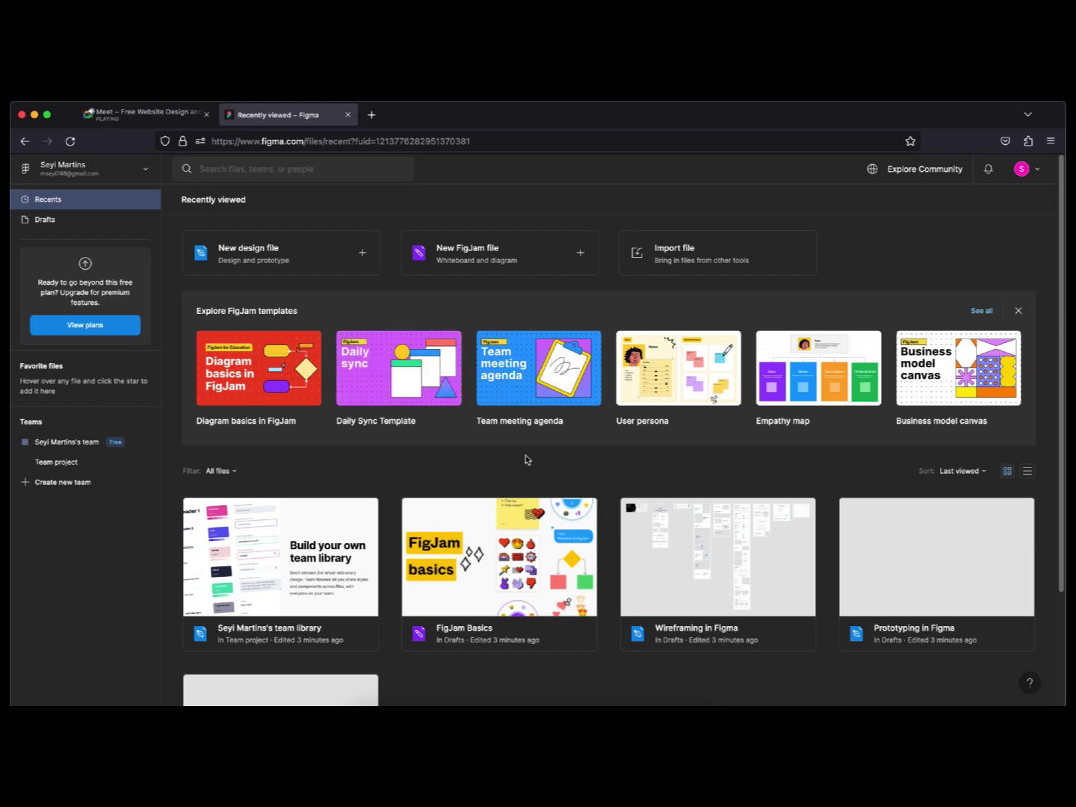
{"action": "scroll", "coordinate": [527, 460], "scroll_direction": "down", "scroll_amount": 3}
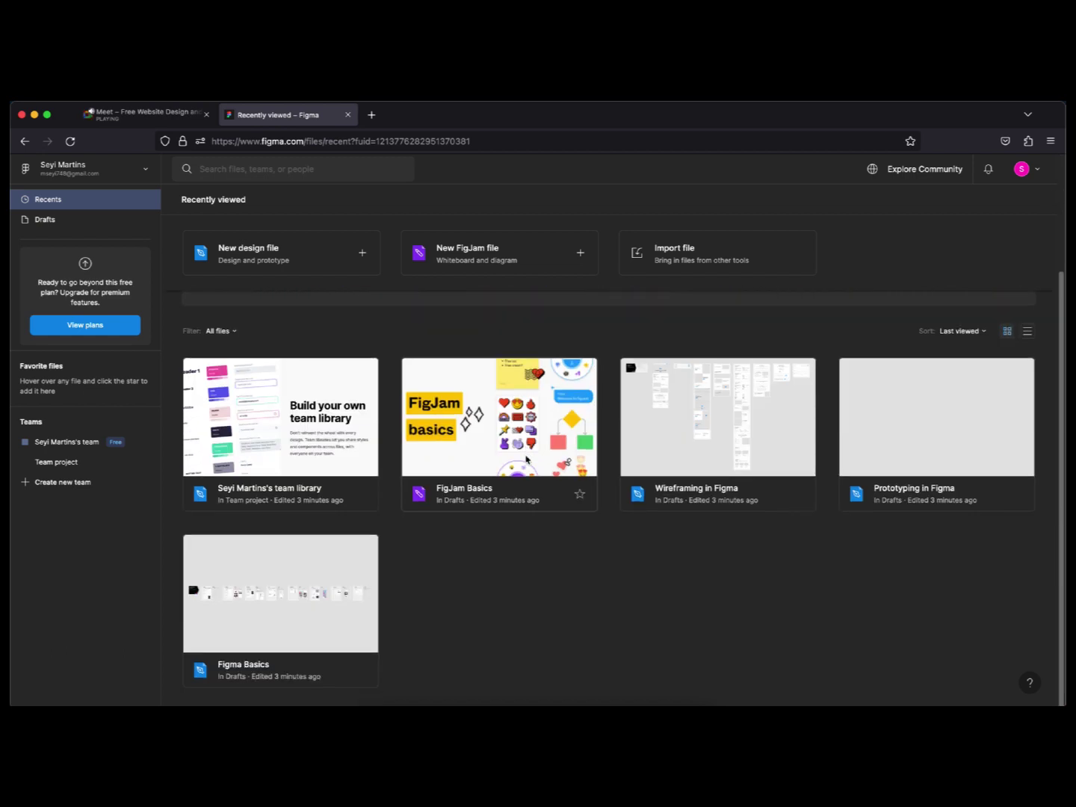
{"action": "scroll", "coordinate": [526, 460], "scroll_direction": "up", "scroll_amount": 1}
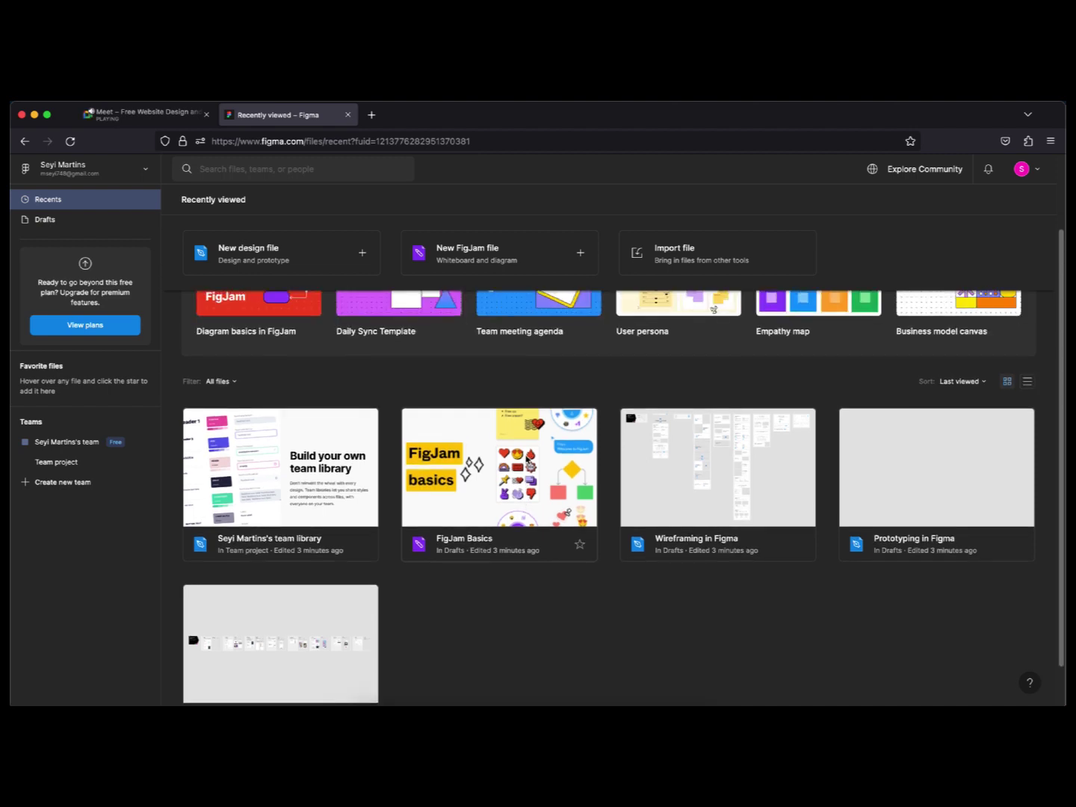
{"action": "scroll", "coordinate": [527, 460], "scroll_direction": "up", "scroll_amount": 1}
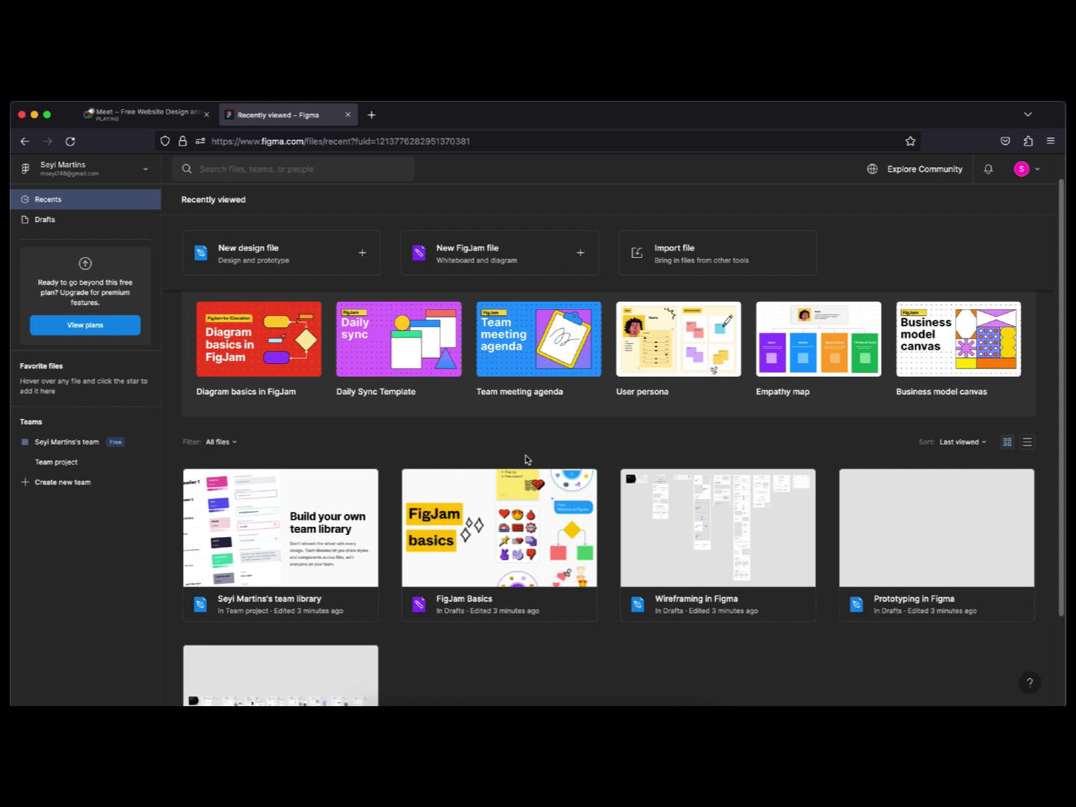
{"action": "scroll", "coordinate": [527, 459], "scroll_direction": "up", "scroll_amount": 1}
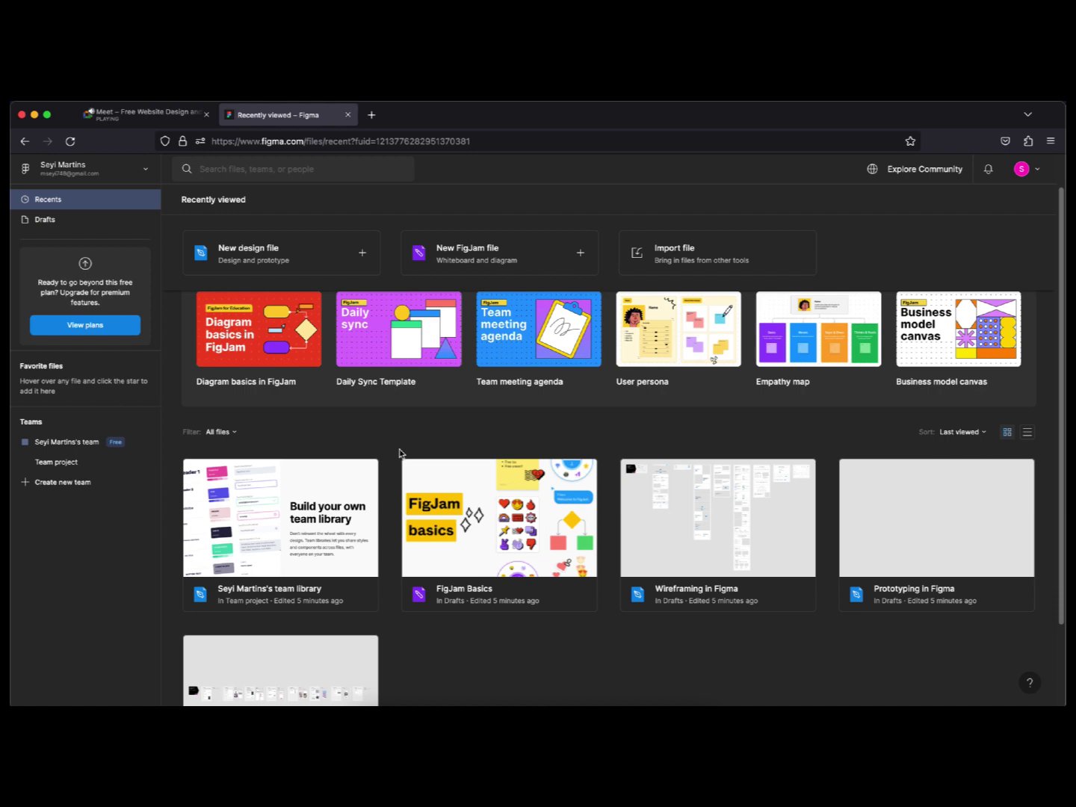
Switch to the Google Meet call, admit the waiting participant, and return to Figma.
{"action": "mouse_move", "coordinate": [676, 355]}
{"action": "mouse_move", "coordinate": [239, 300]}
{"action": "left_click", "coordinate": [123, 117]}
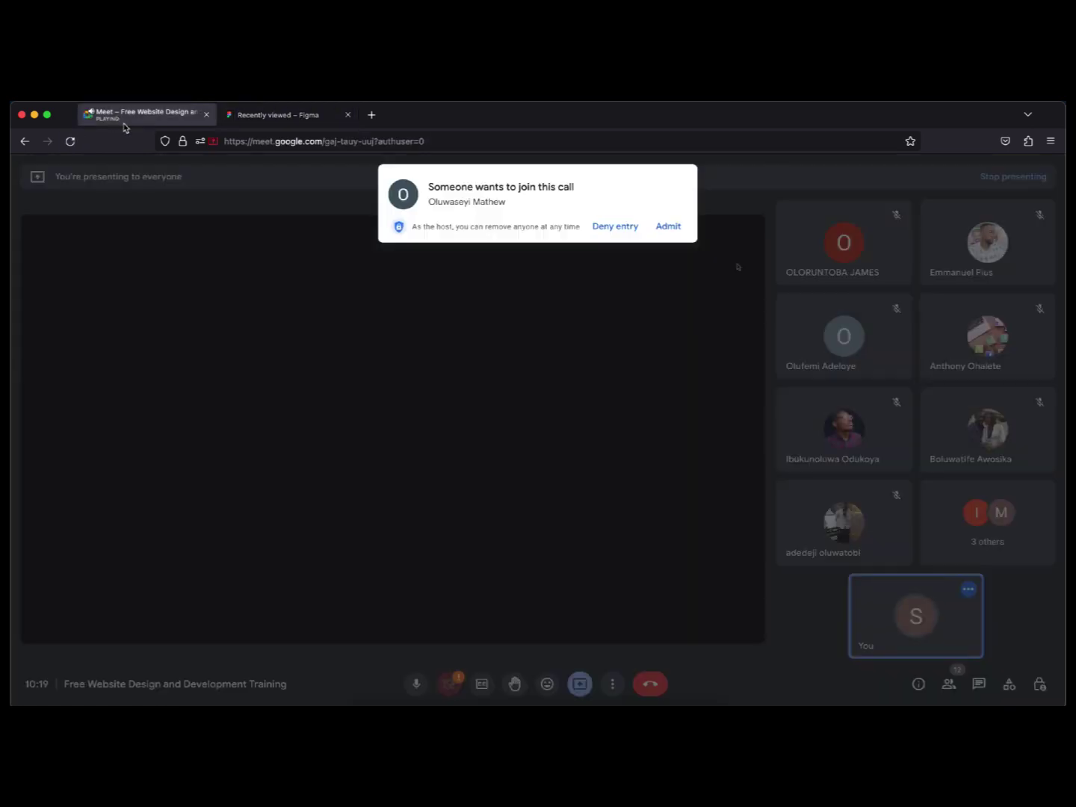
{"action": "left_click", "coordinate": [674, 228]}
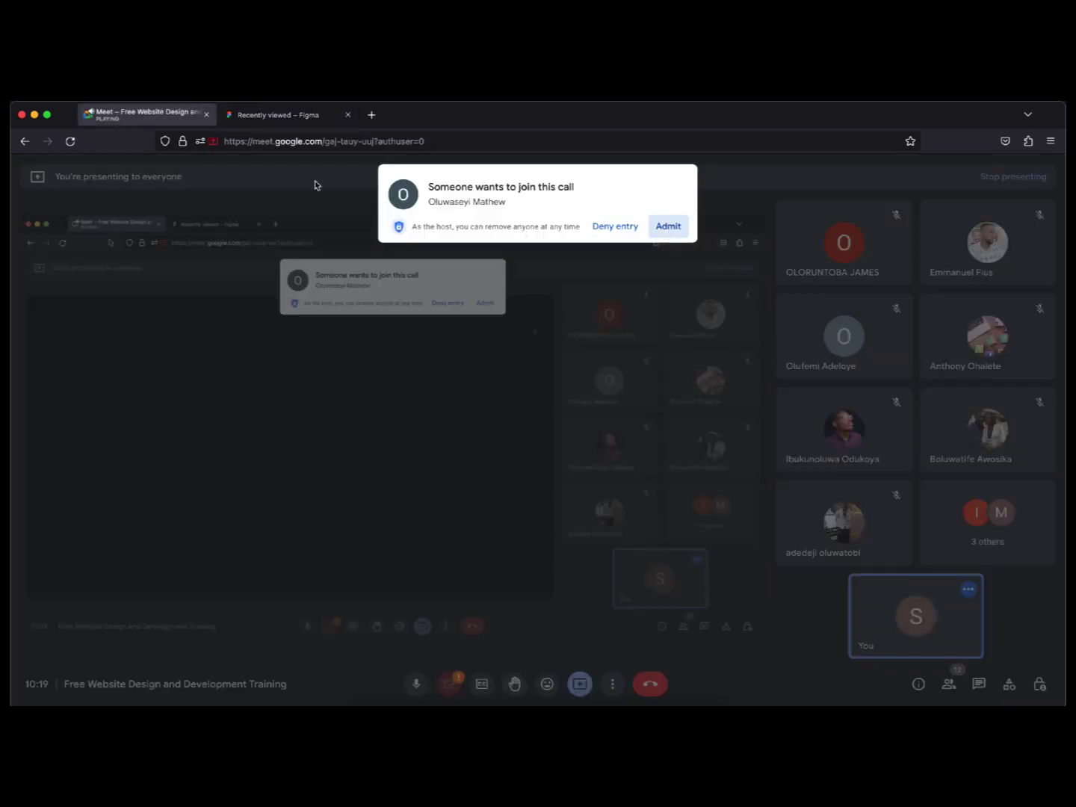
{"action": "left_click", "coordinate": [282, 119]}
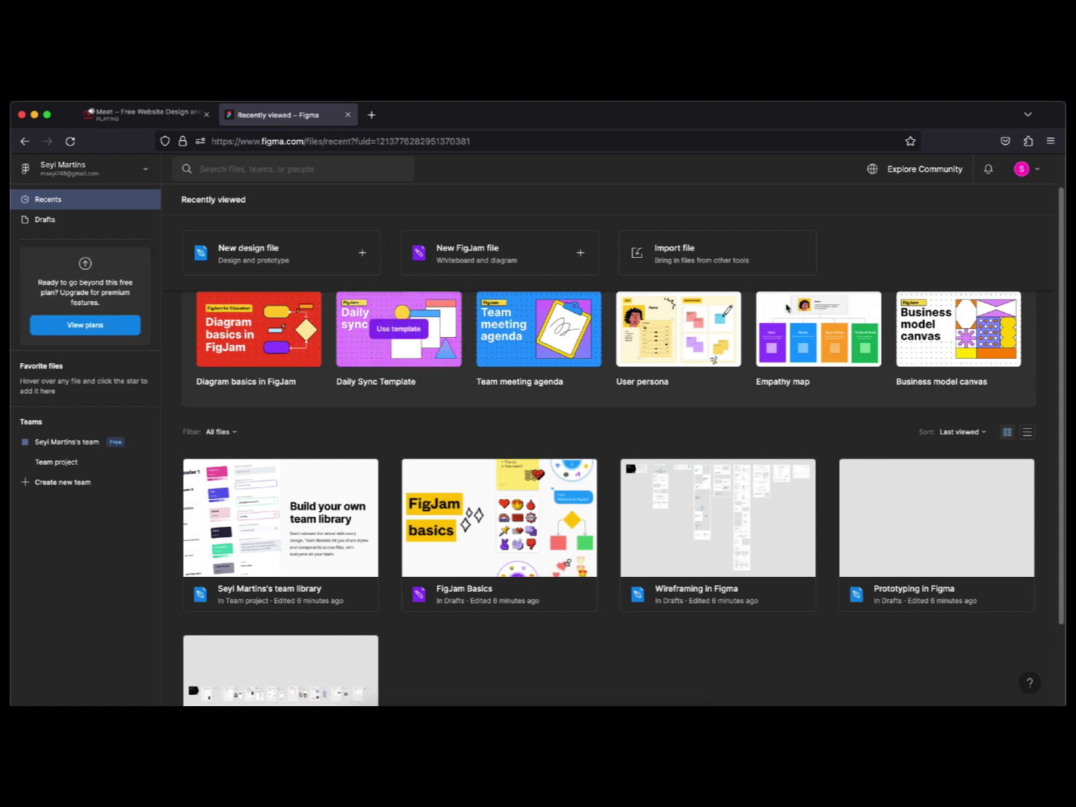
Try the Light interface theme and restore the System theme.
{"action": "left_click", "coordinate": [1039, 177]}
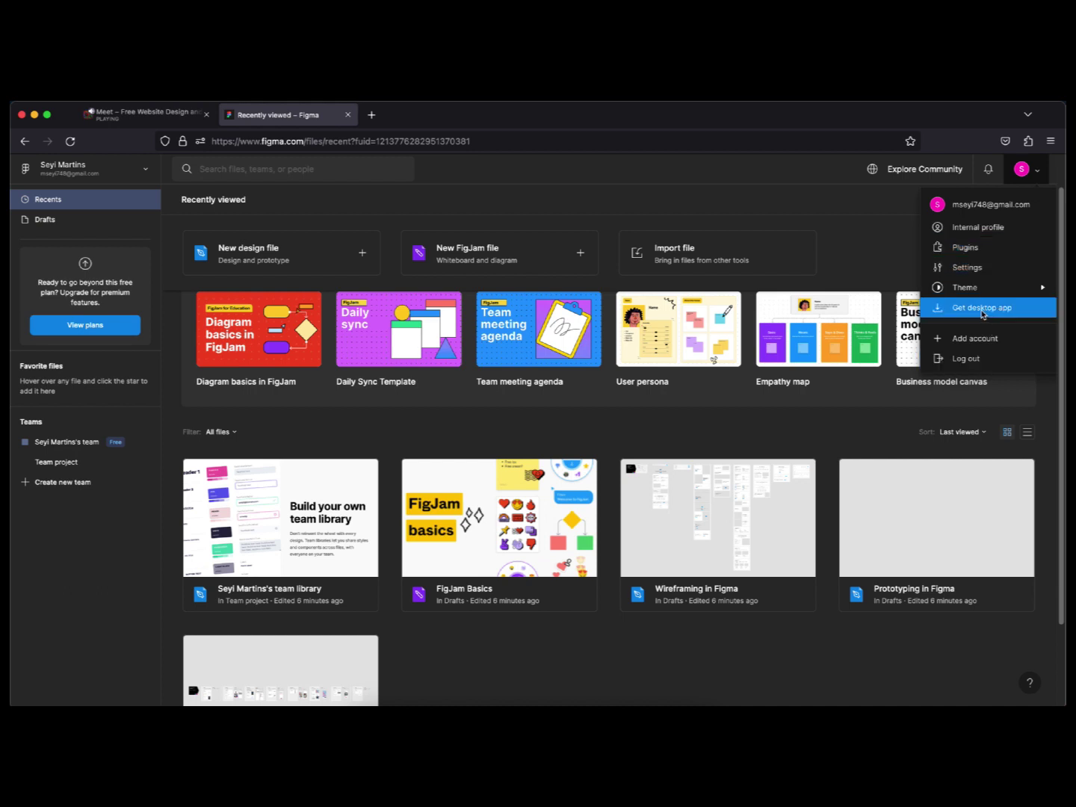
{"action": "mouse_move", "coordinate": [985, 291]}
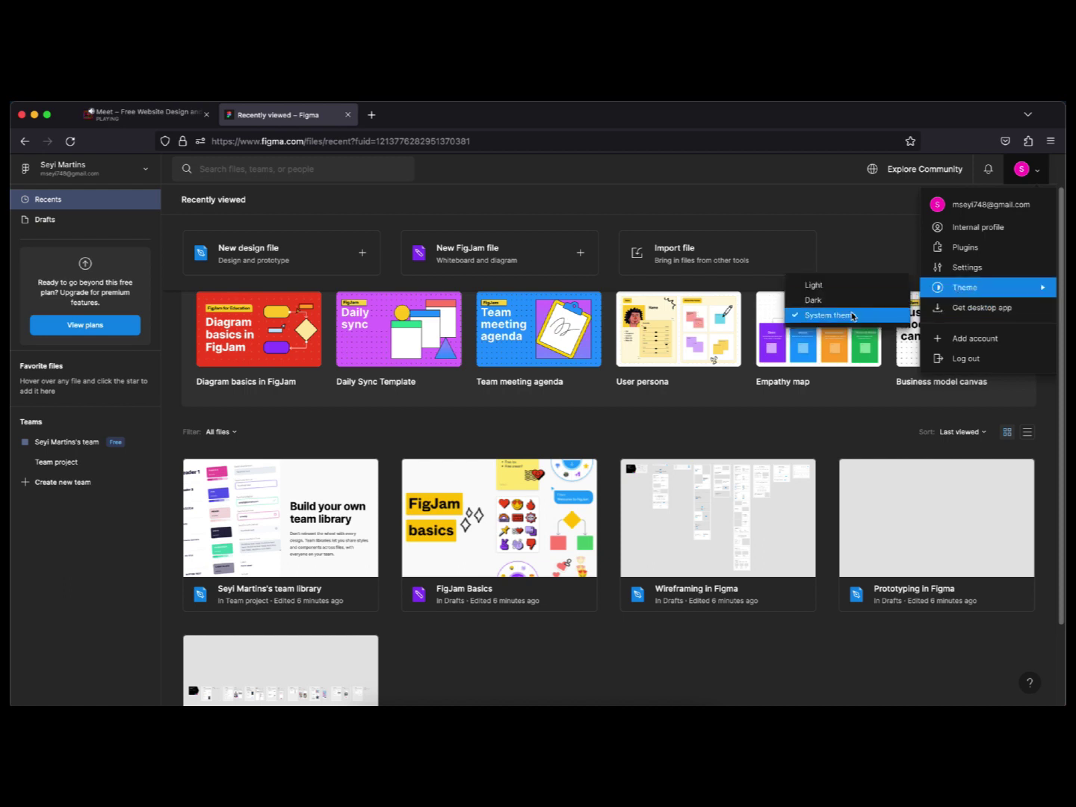
{"action": "left_click", "coordinate": [844, 287]}
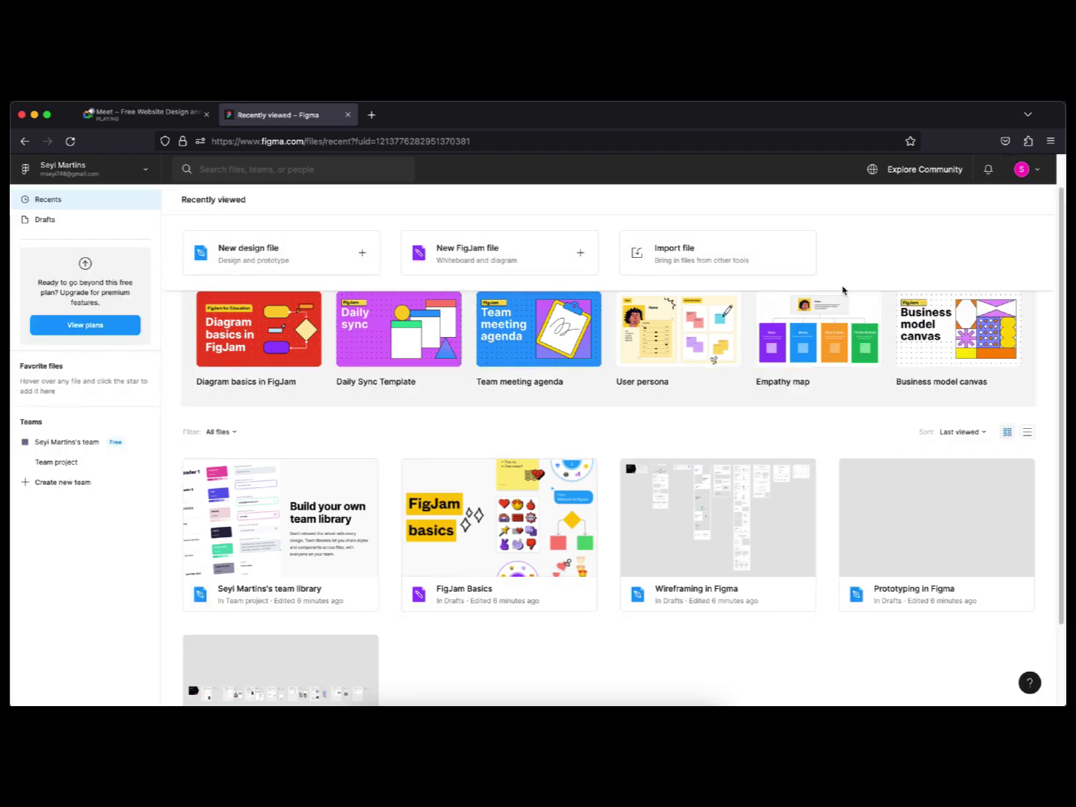
{"action": "left_click", "coordinate": [1039, 175]}
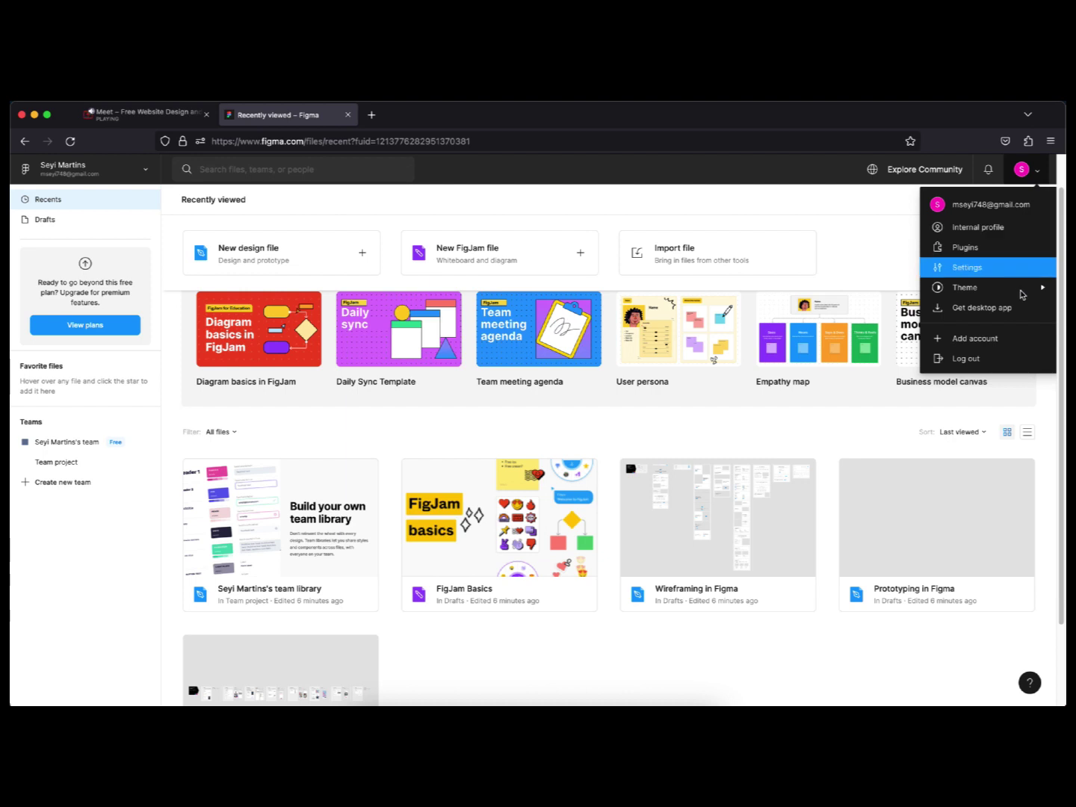
{"action": "mouse_move", "coordinate": [1022, 295]}
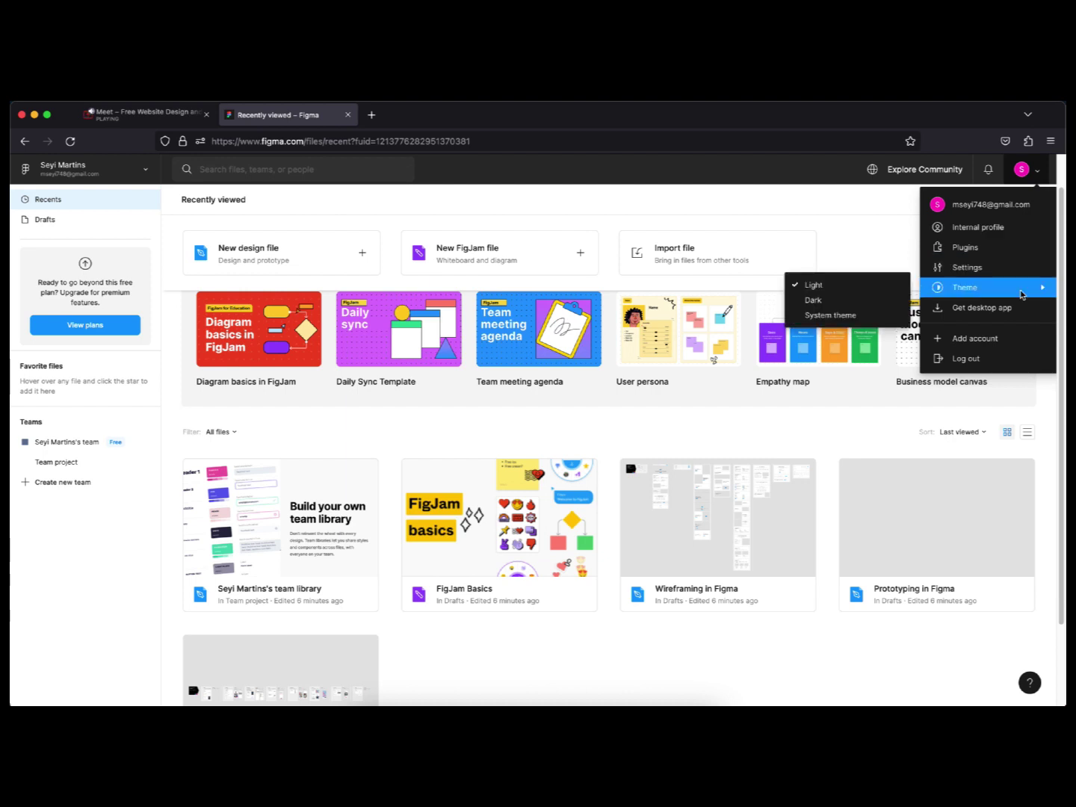
{"action": "left_click", "coordinate": [831, 315]}
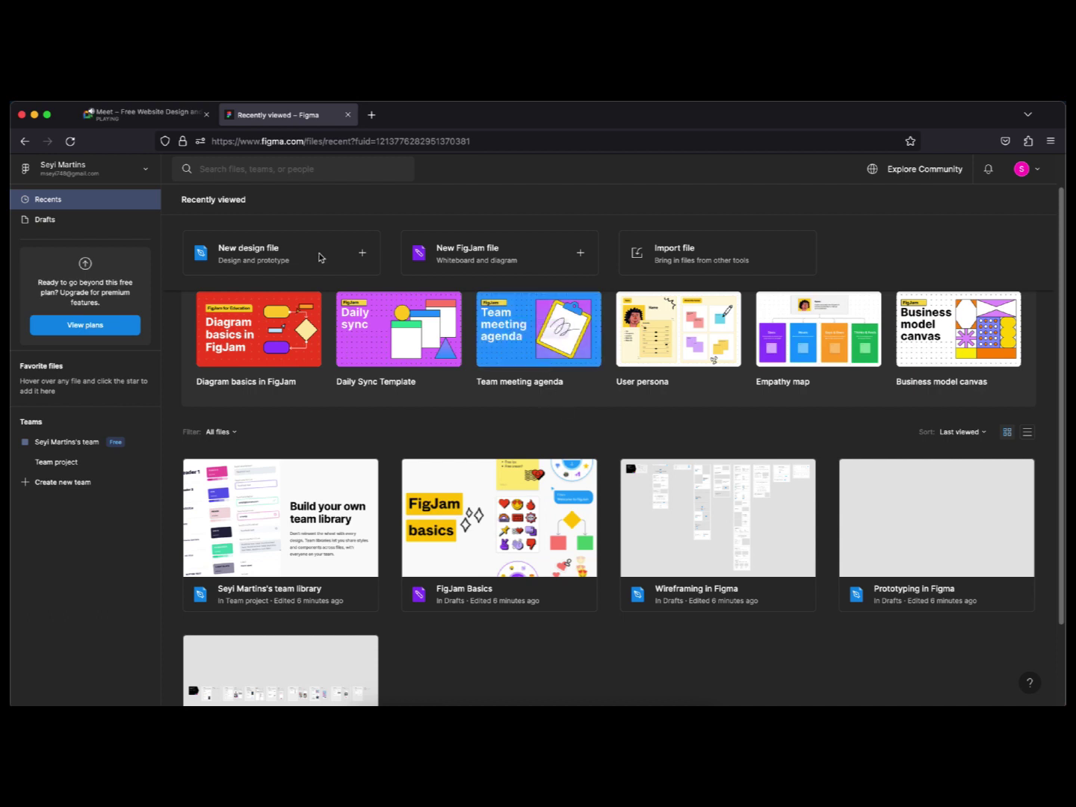
Create a new design file, declining the editor tour and dismissing the feedback prompt.
{"action": "left_click", "coordinate": [290, 259]}
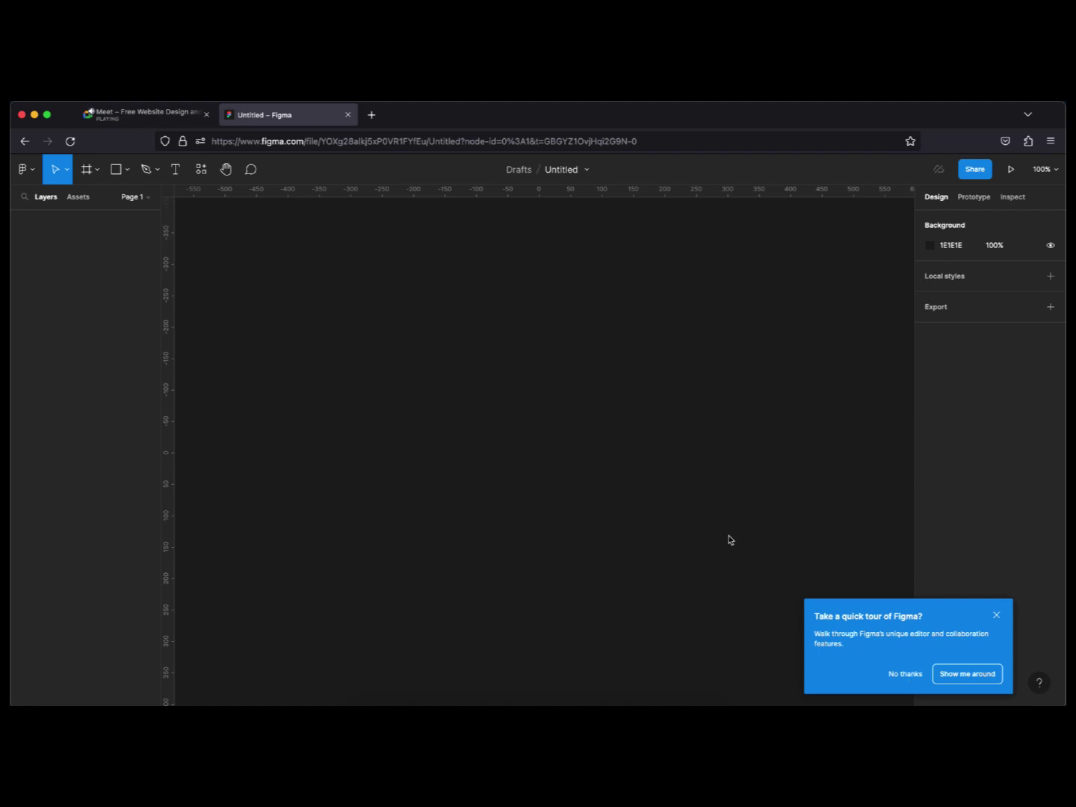
{"action": "left_click", "coordinate": [903, 675]}
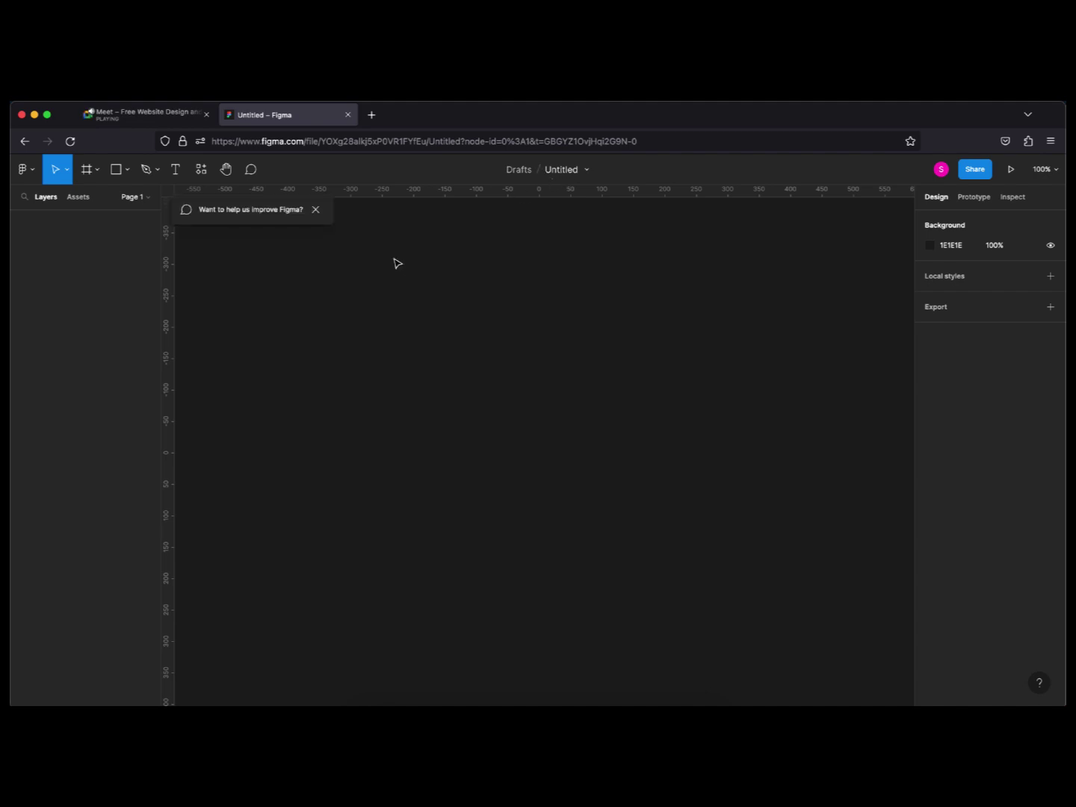
{"action": "double_click", "coordinate": [575, 175]}
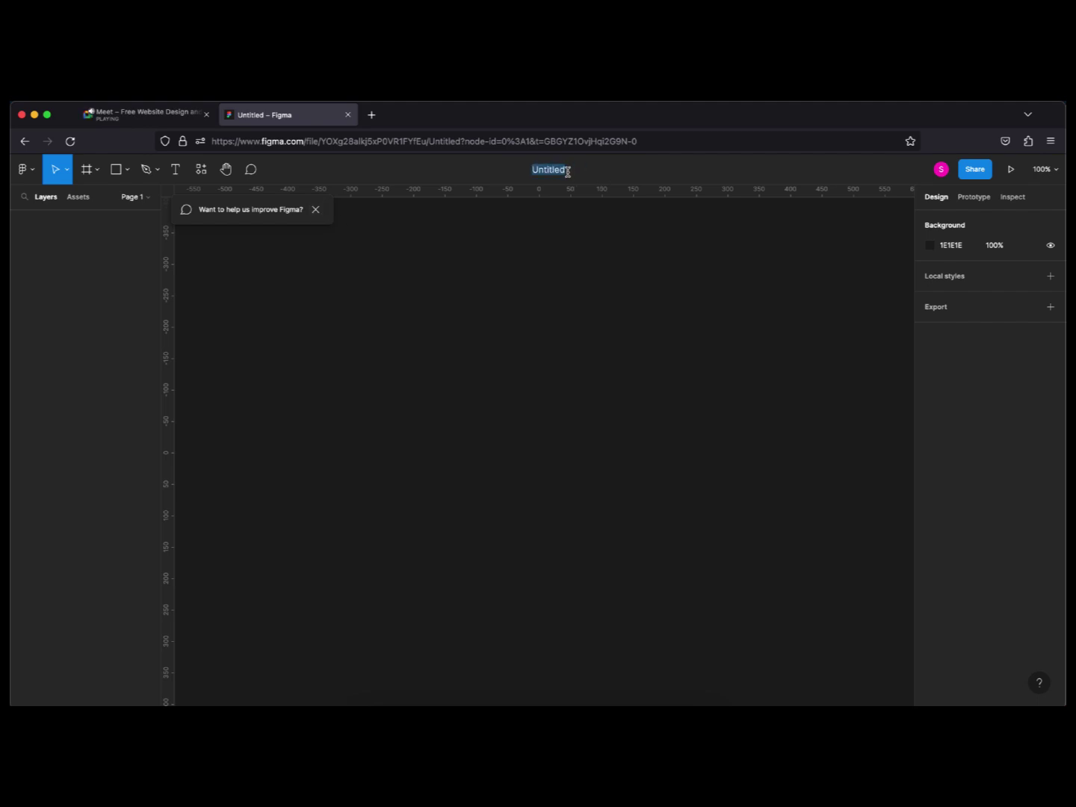
{"action": "left_click", "coordinate": [317, 211]}
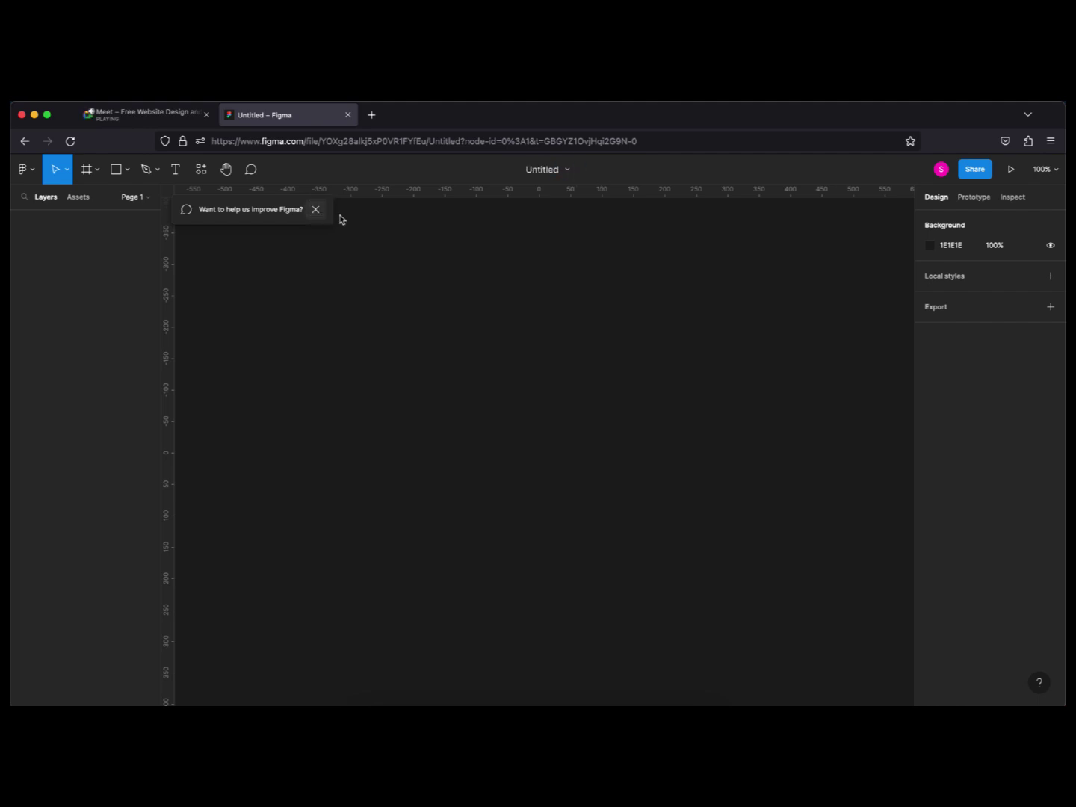
Rename the untitled design file as AuditX.
{"action": "double_click", "coordinate": [568, 170]}
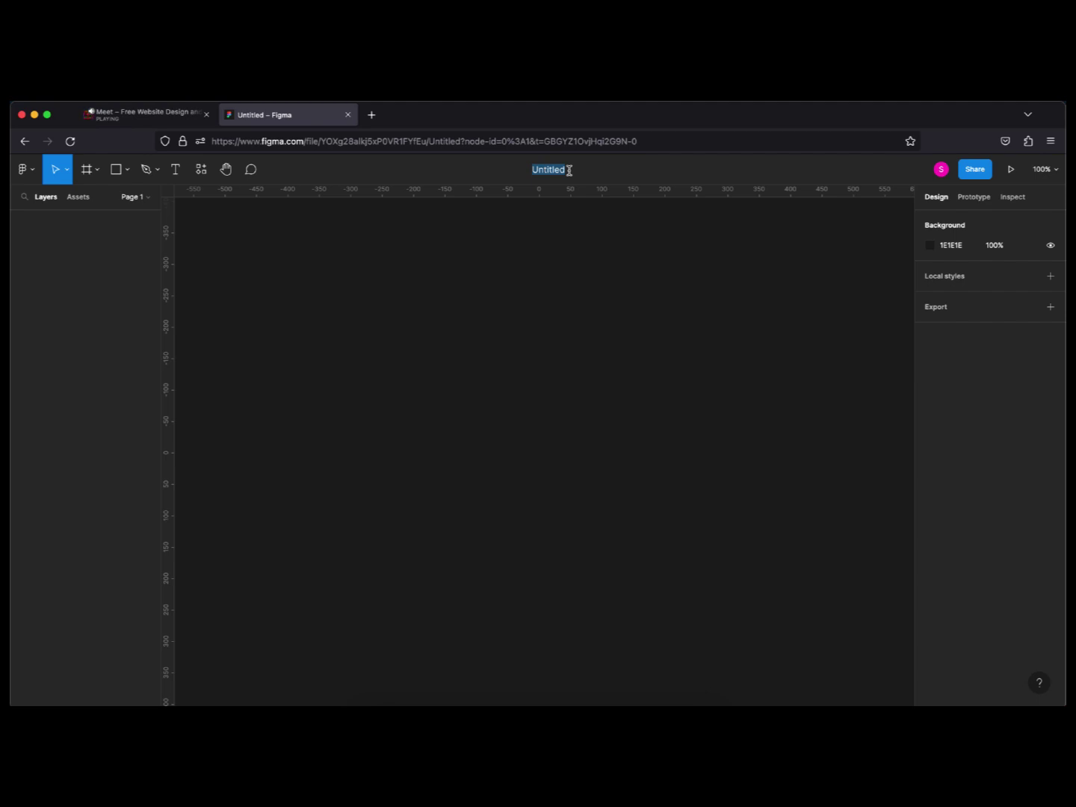
{"action": "type", "text": "Audt"}
{"action": "key", "text": "BackSpace"}
{"action": "type", "text": "itIt"}
{"action": "key", "text": "BackSpace"}
{"action": "type", "text": "-X"}
{"action": "left_click", "coordinate": [565, 170]}
{"action": "left_click_drag", "start_coordinate": [565, 170], "coordinate": [515, 170]}
{"action": "left_click", "coordinate": [559, 171]}
{"action": "double_click", "coordinate": [564, 169]}
{"action": "type", "text": "X"}
{"action": "key", "text": "Return"}
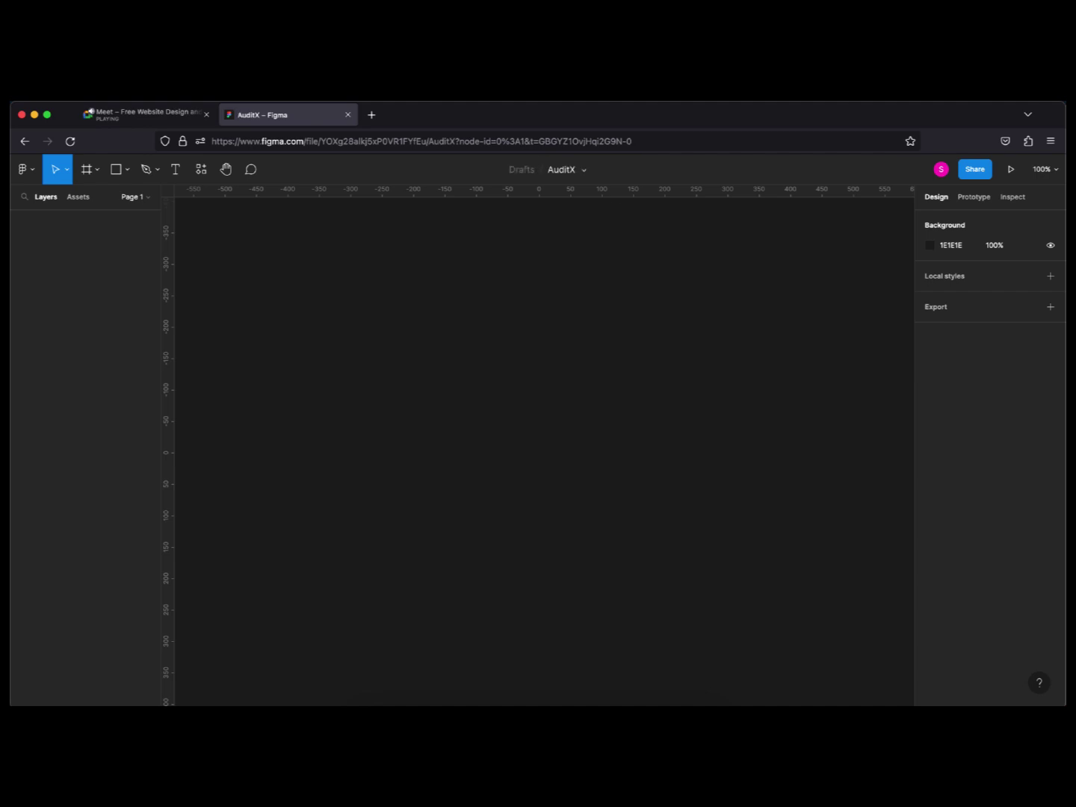
{"action": "left_click", "coordinate": [585, 172]}
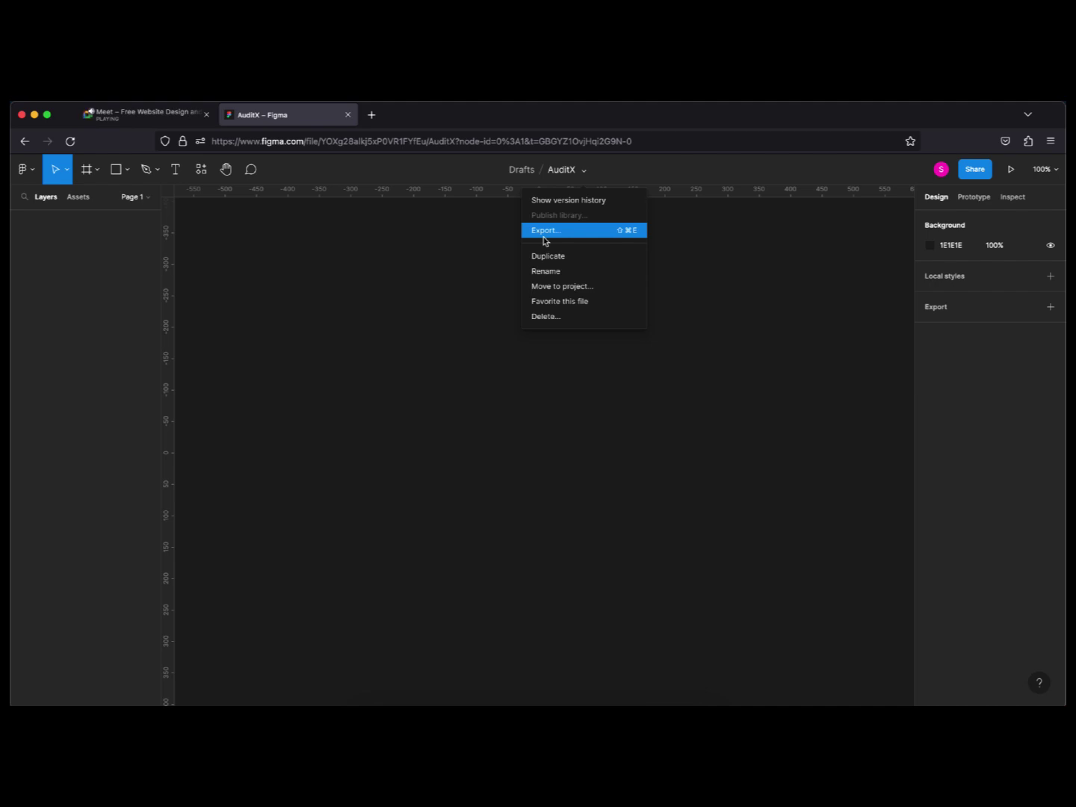
{"action": "left_click", "coordinate": [349, 326]}
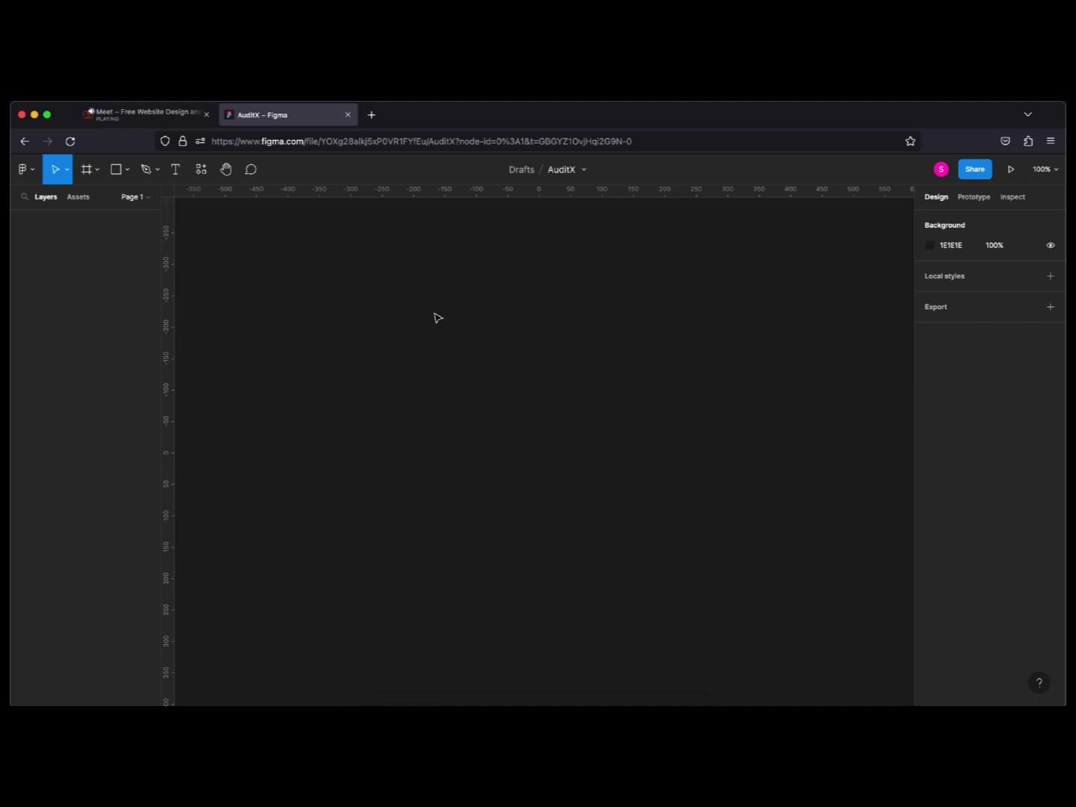
Switch to the Google Meet call, let in the person waiting to join, and return to the AuditX file in Figma.
{"action": "left_click", "coordinate": [114, 118]}
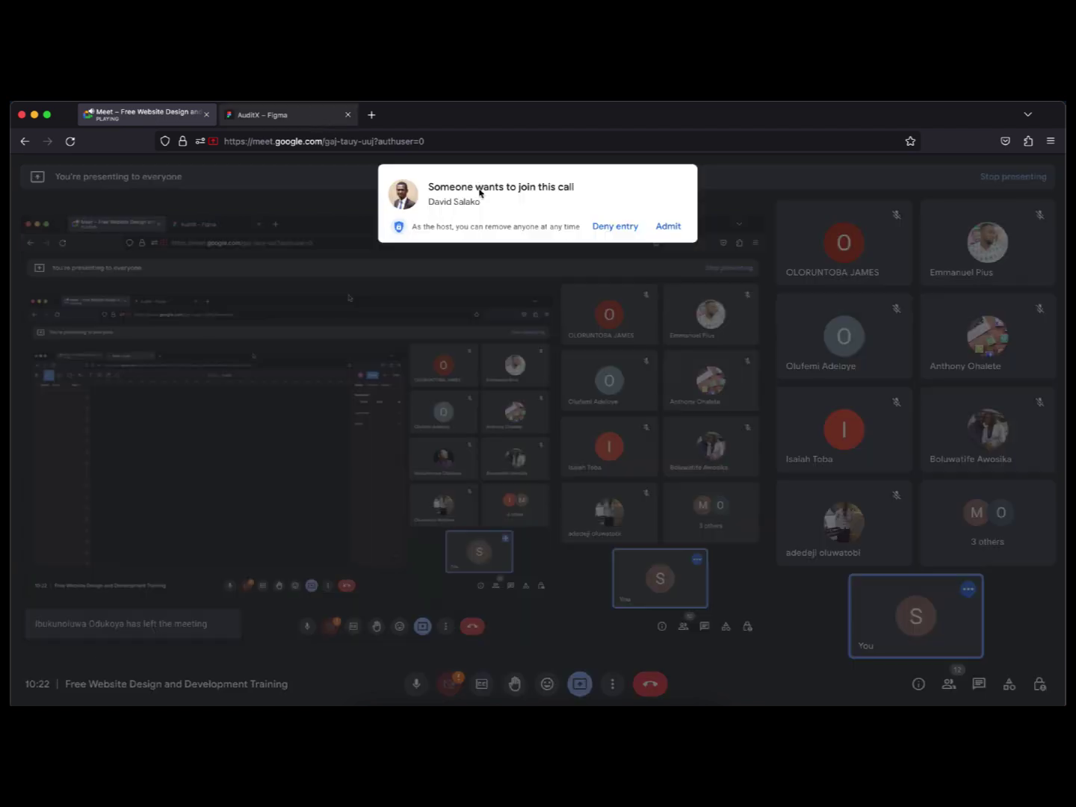
{"action": "left_click", "coordinate": [672, 227]}
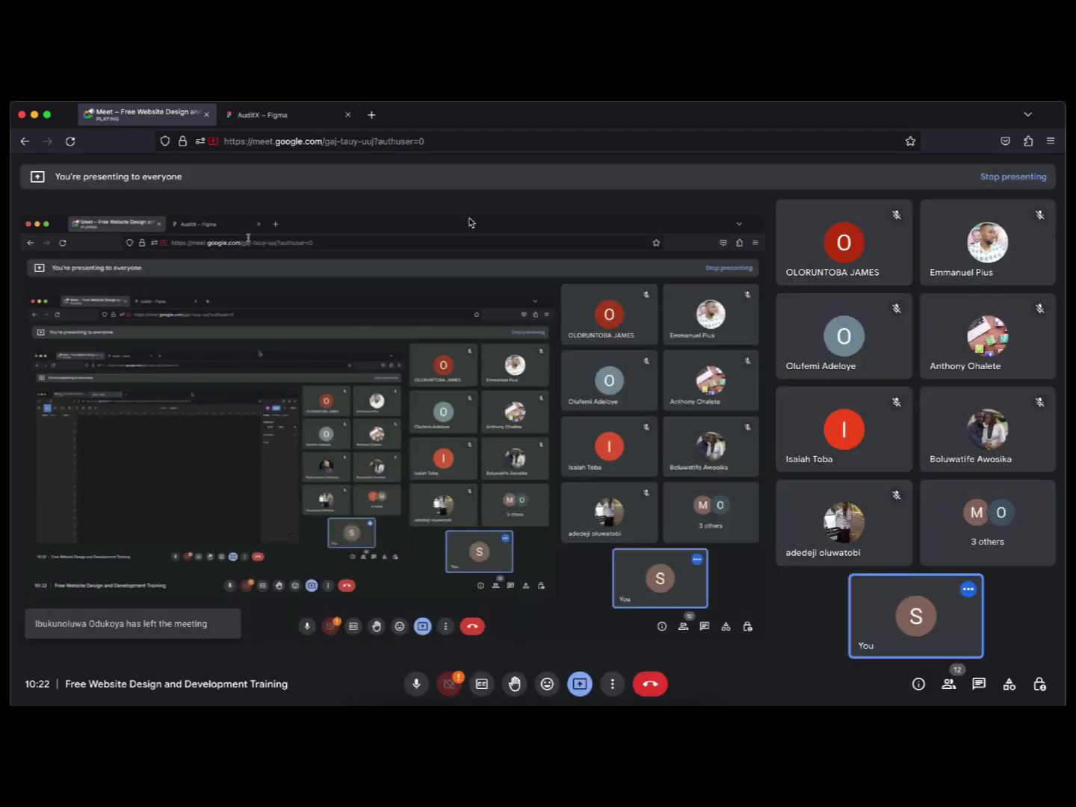
{"action": "left_click", "coordinate": [302, 118]}
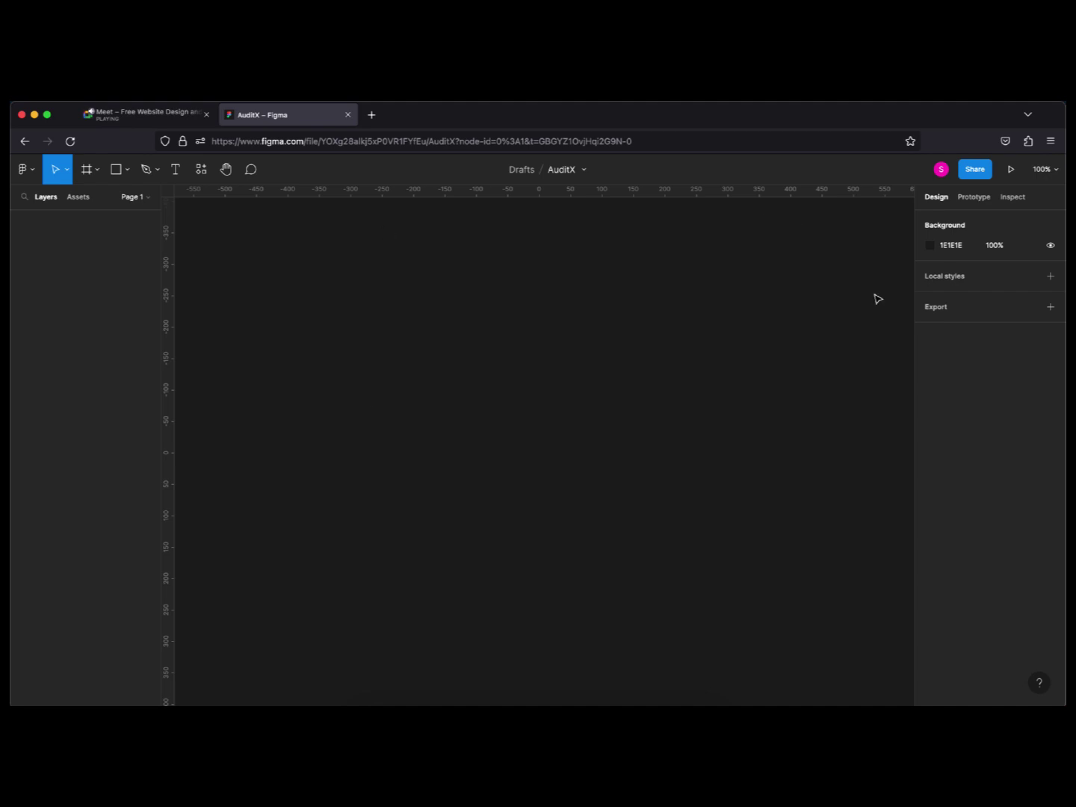
Set the canvas background to the light grey E7E7E7 with the colour picker.
{"action": "left_click", "coordinate": [931, 246]}
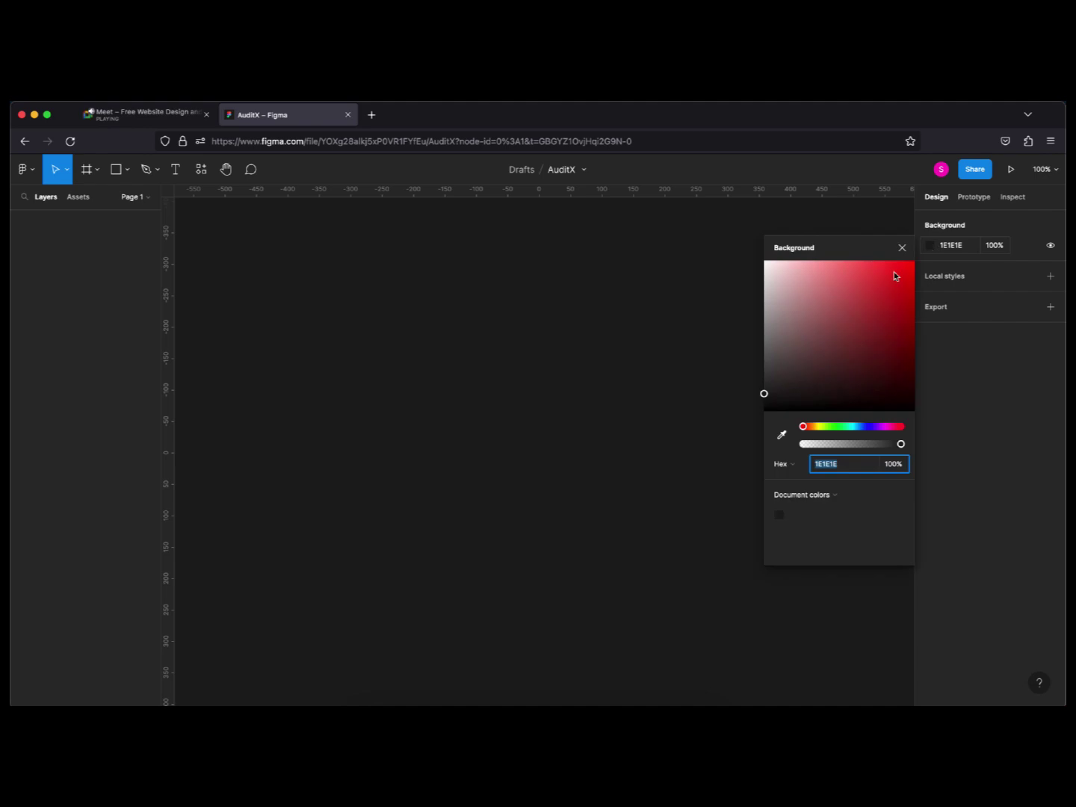
{"action": "left_click", "coordinate": [763, 279]}
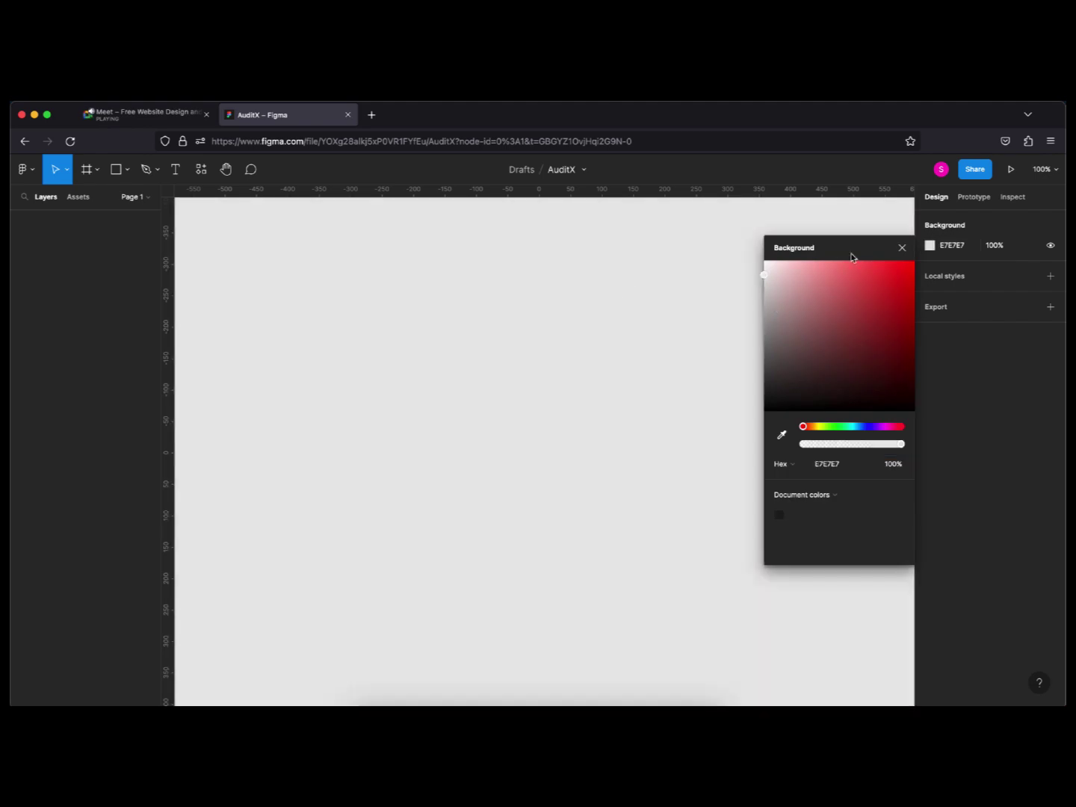
{"action": "left_click", "coordinate": [902, 249]}
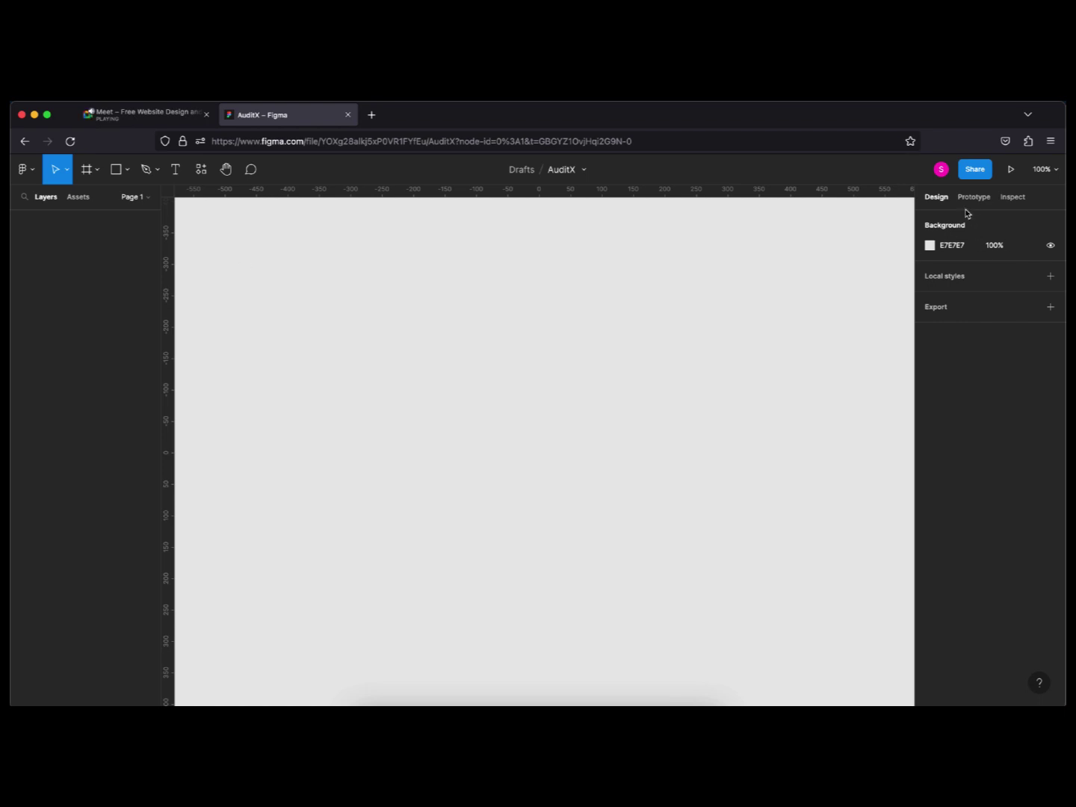
Admit the newly waiting participant to the Google Meet call and return to the AuditX file in Figma.
{"action": "left_click", "coordinate": [162, 114]}
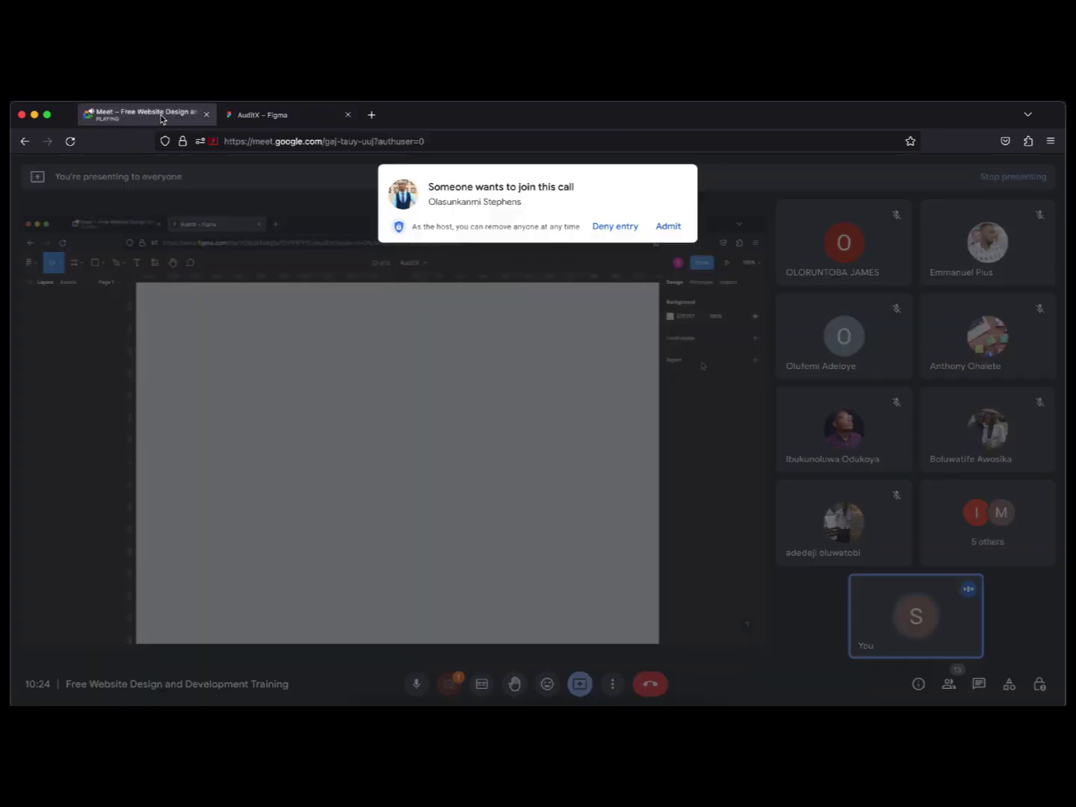
{"action": "left_click", "coordinate": [680, 227]}
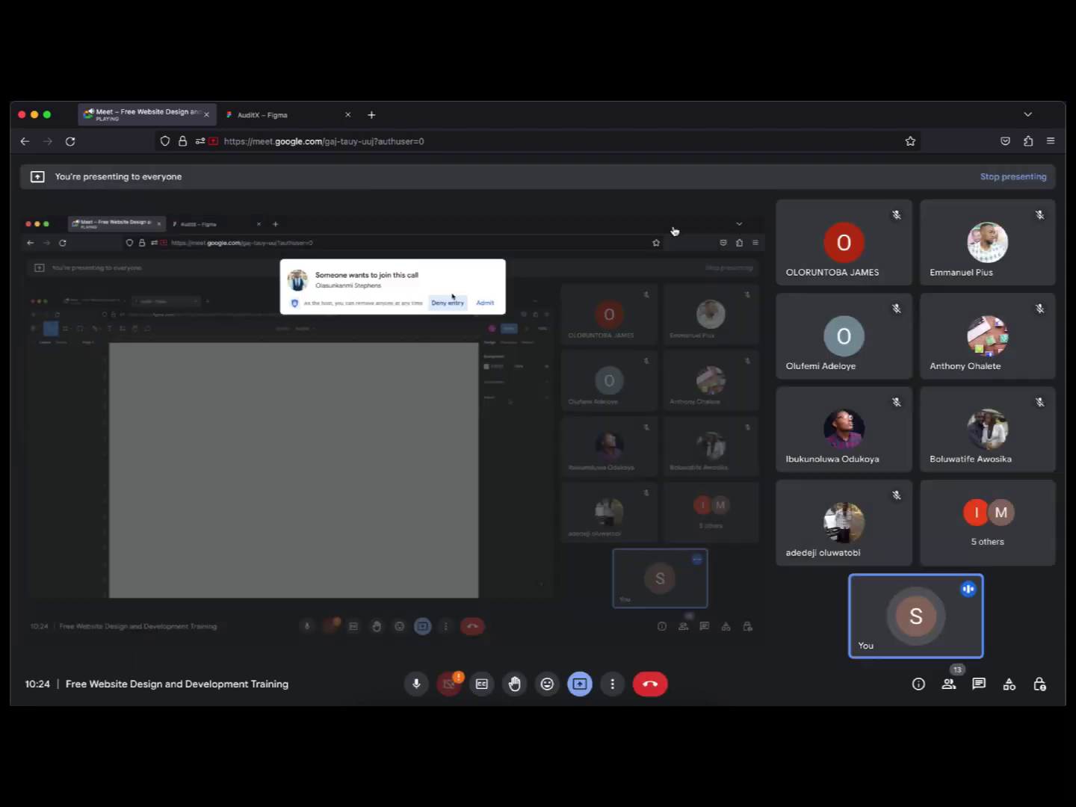
{"action": "left_click", "coordinate": [310, 118]}
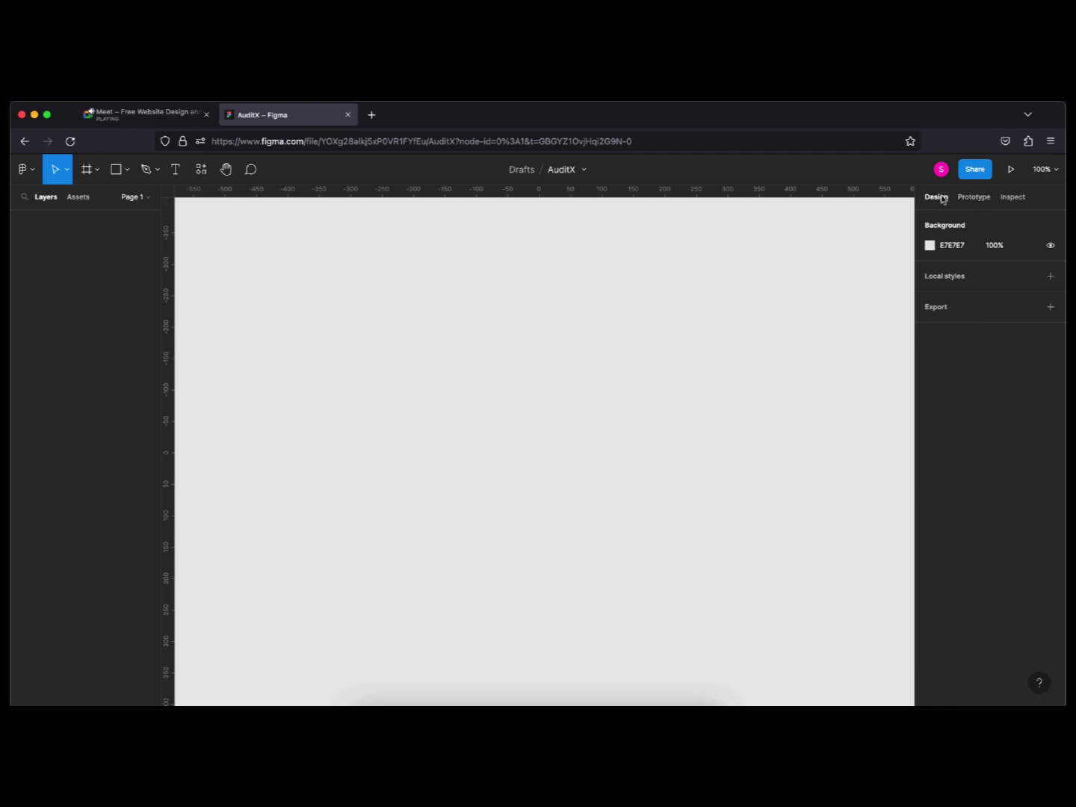
Review the page's Prototype and Inspect properties and return to its Design properties.
{"action": "left_click", "coordinate": [968, 200]}
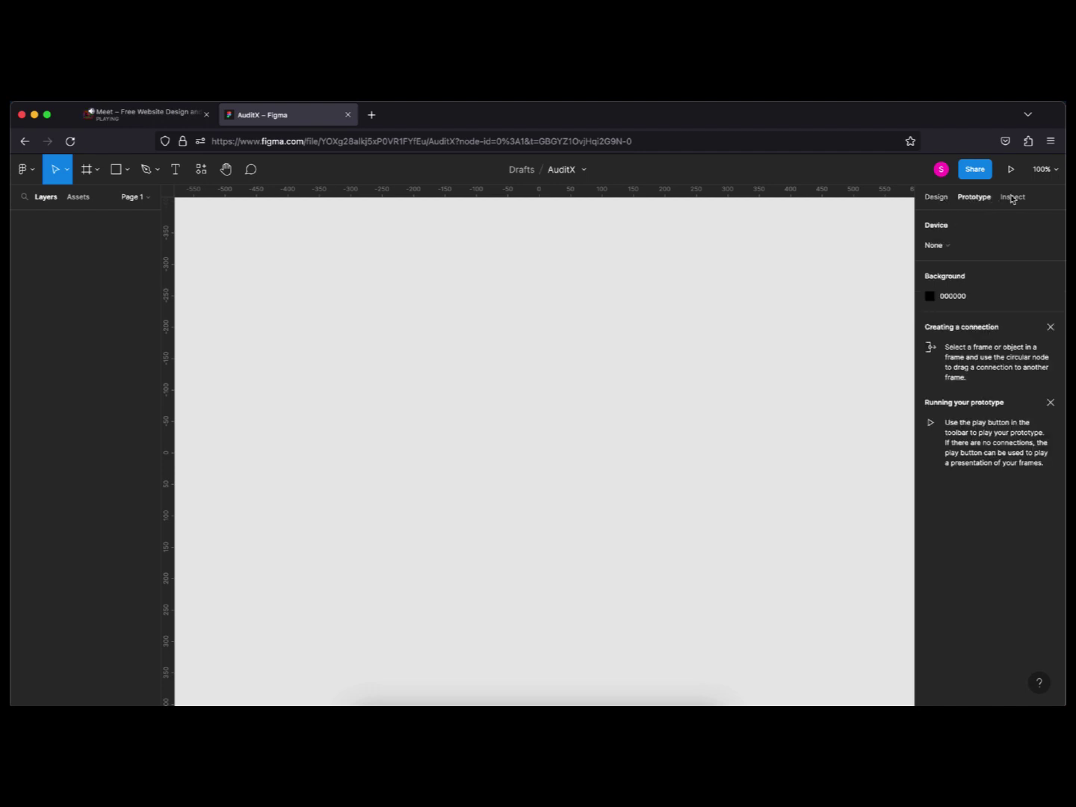
{"action": "left_click", "coordinate": [1014, 198]}
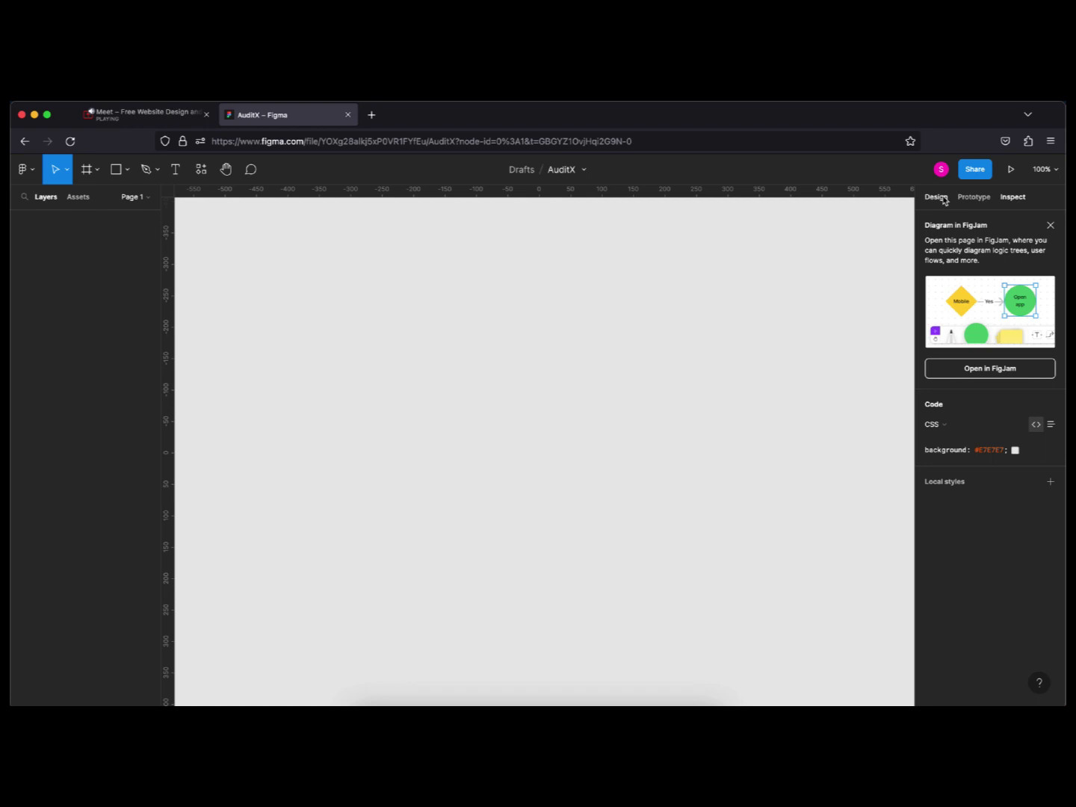
{"action": "left_click", "coordinate": [275, 278]}
{"action": "left_click", "coordinate": [934, 197]}
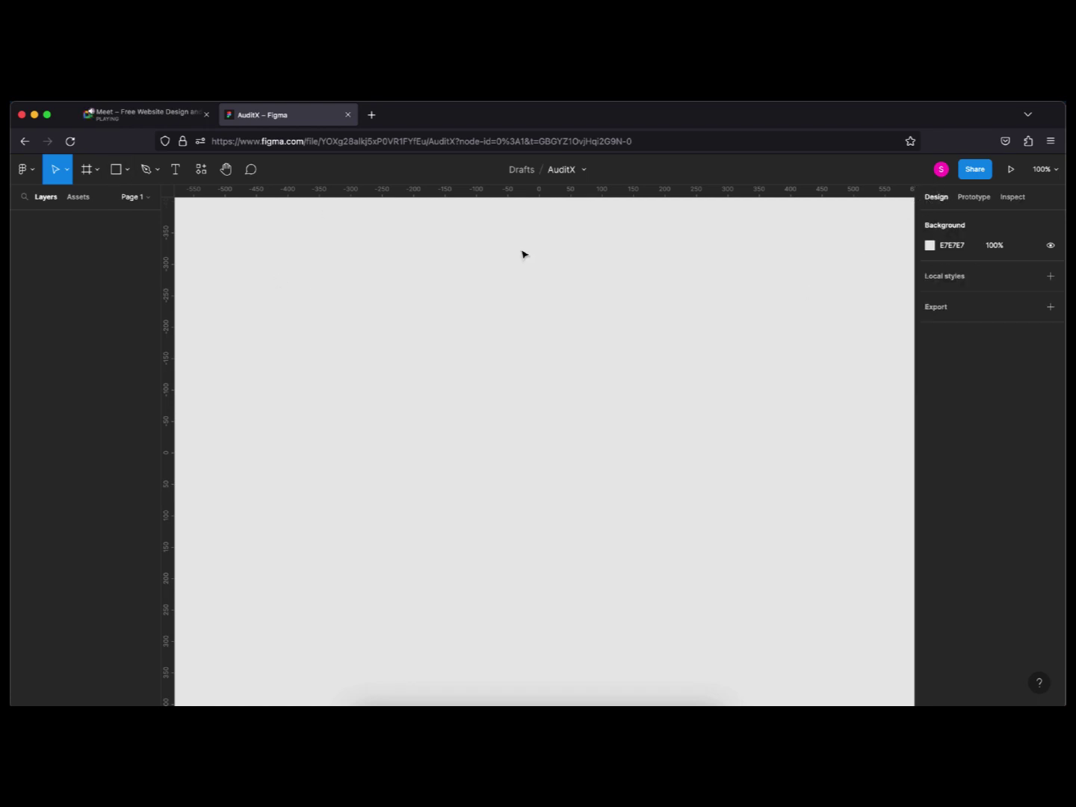
Look at the Section tool and the Frame tool's size presets, and return to the Move tool.
{"action": "left_click", "coordinate": [97, 172]}
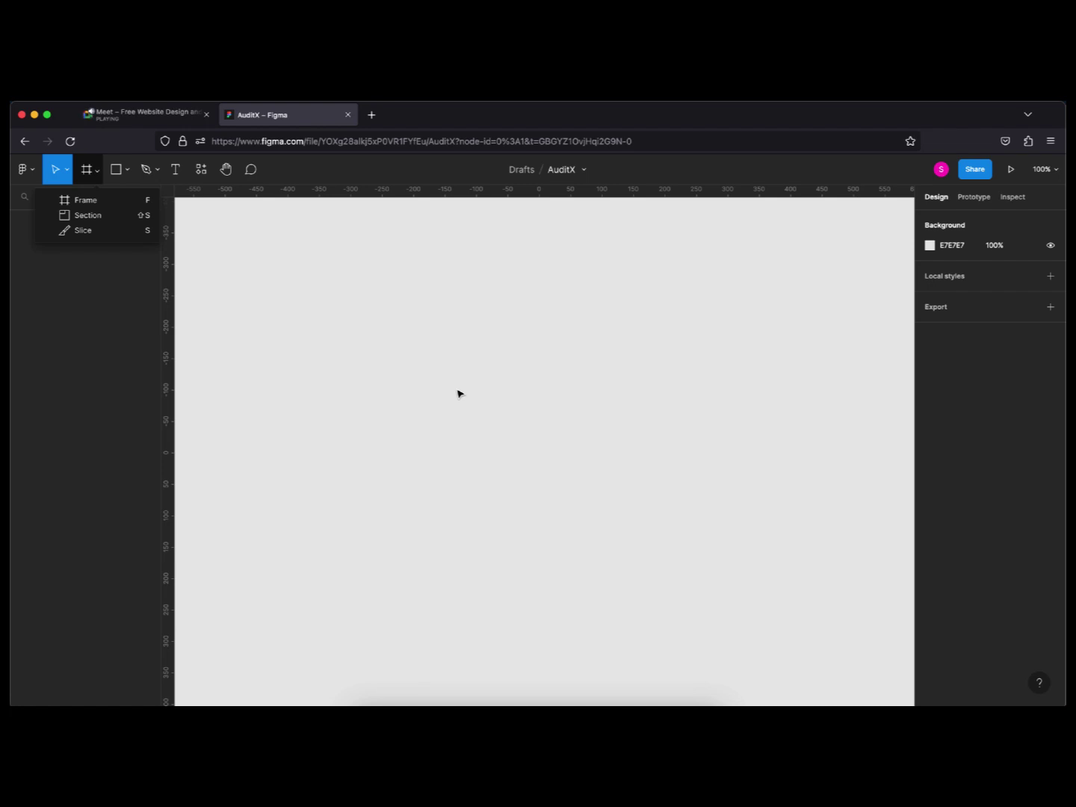
{"action": "key", "text": "Down"}
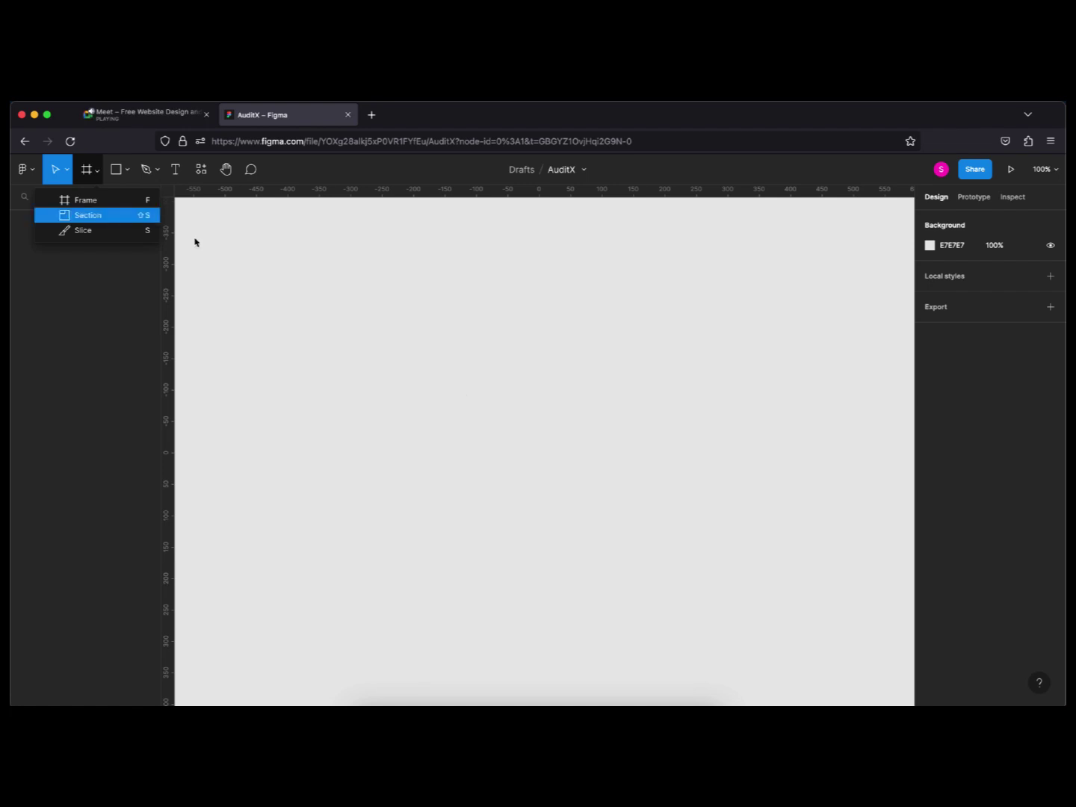
{"action": "key", "text": "Return"}
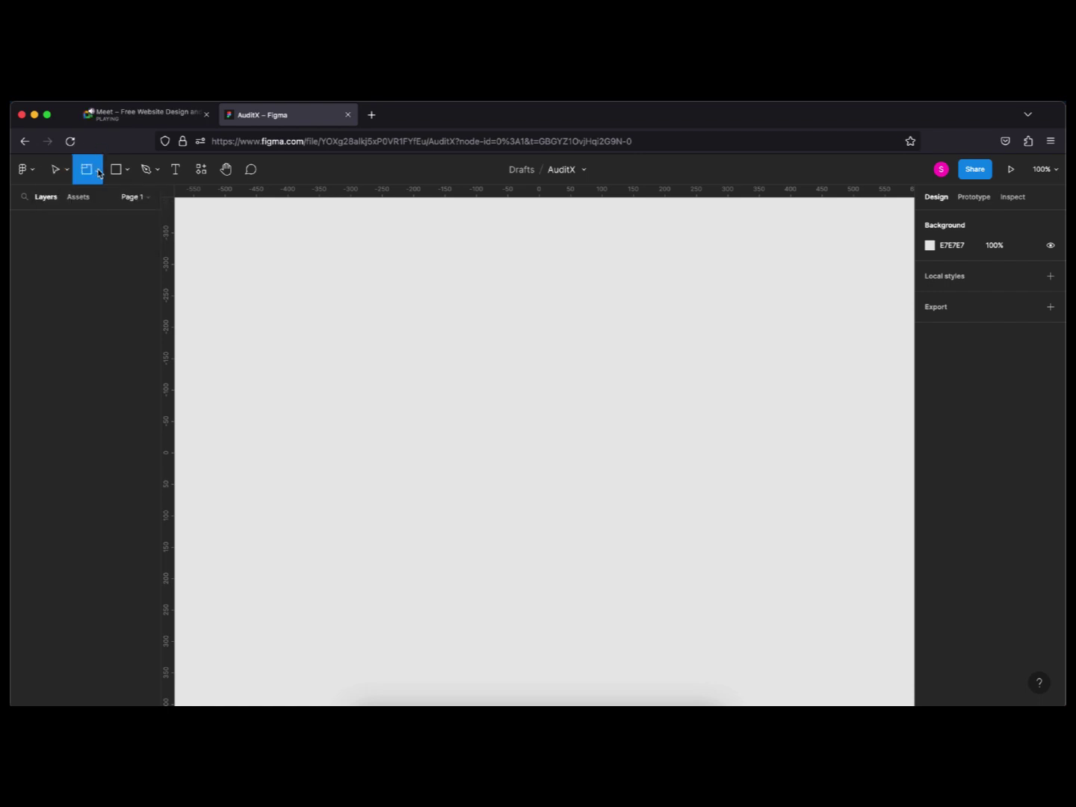
{"action": "left_click", "coordinate": [98, 171]}
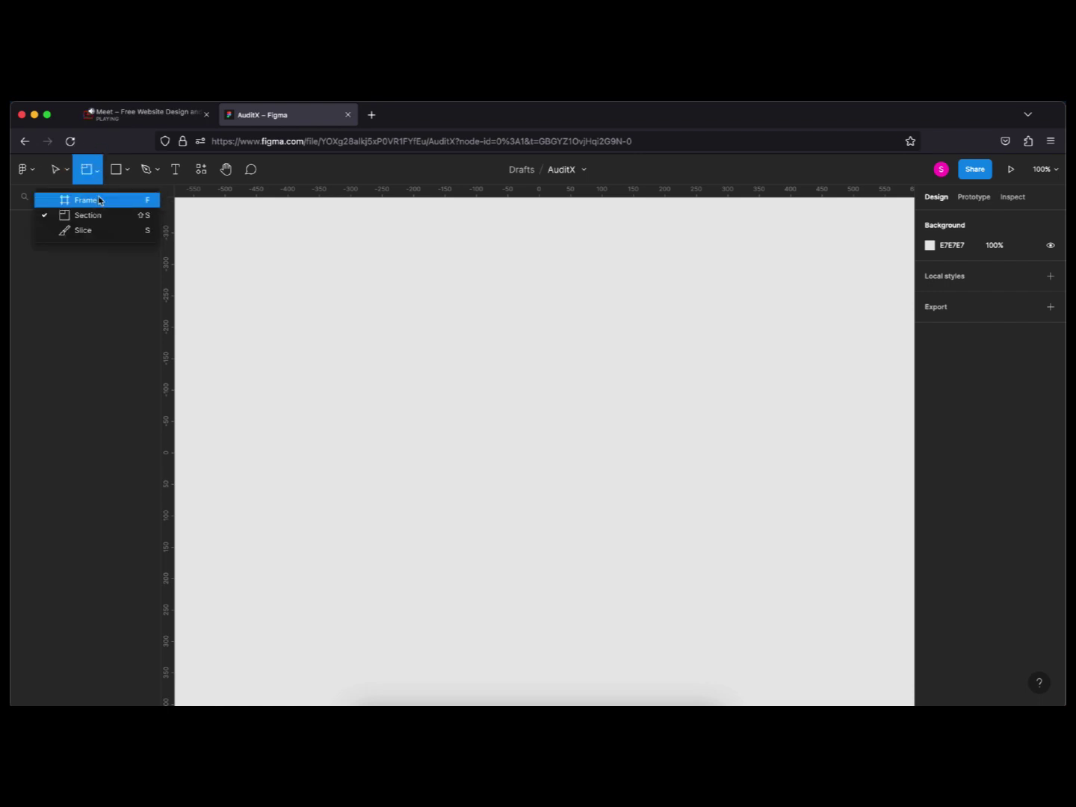
{"action": "left_click", "coordinate": [100, 200]}
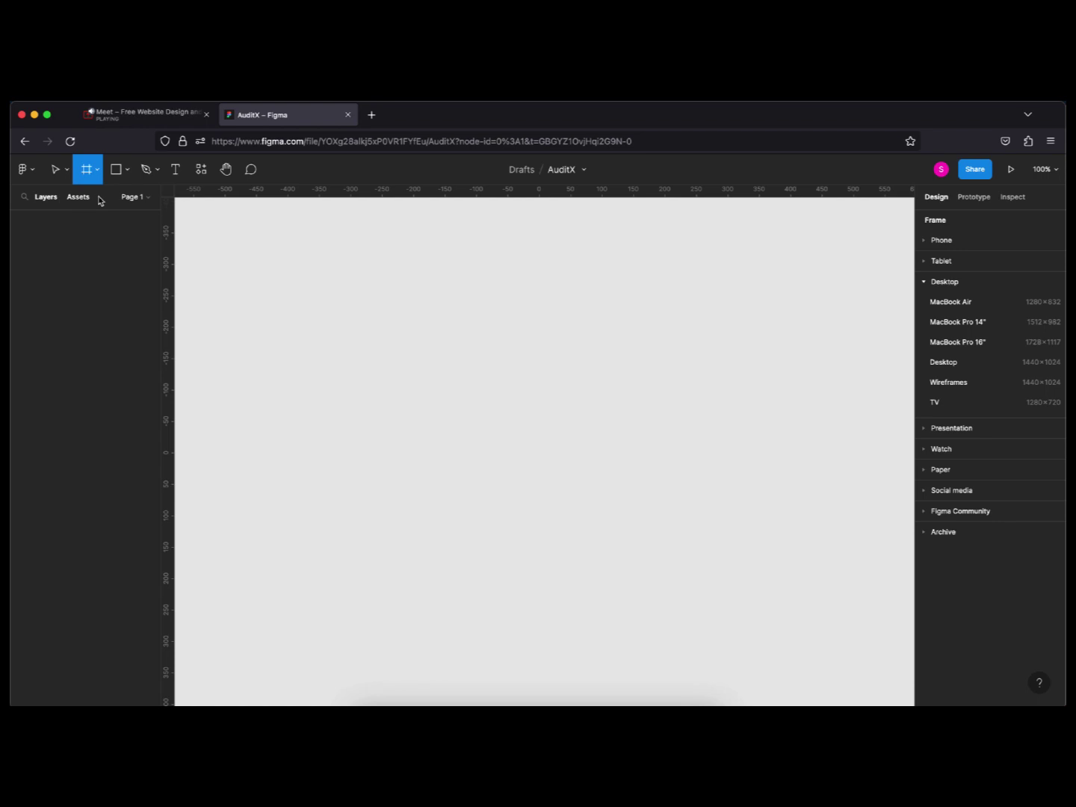
{"action": "left_click", "coordinate": [61, 170]}
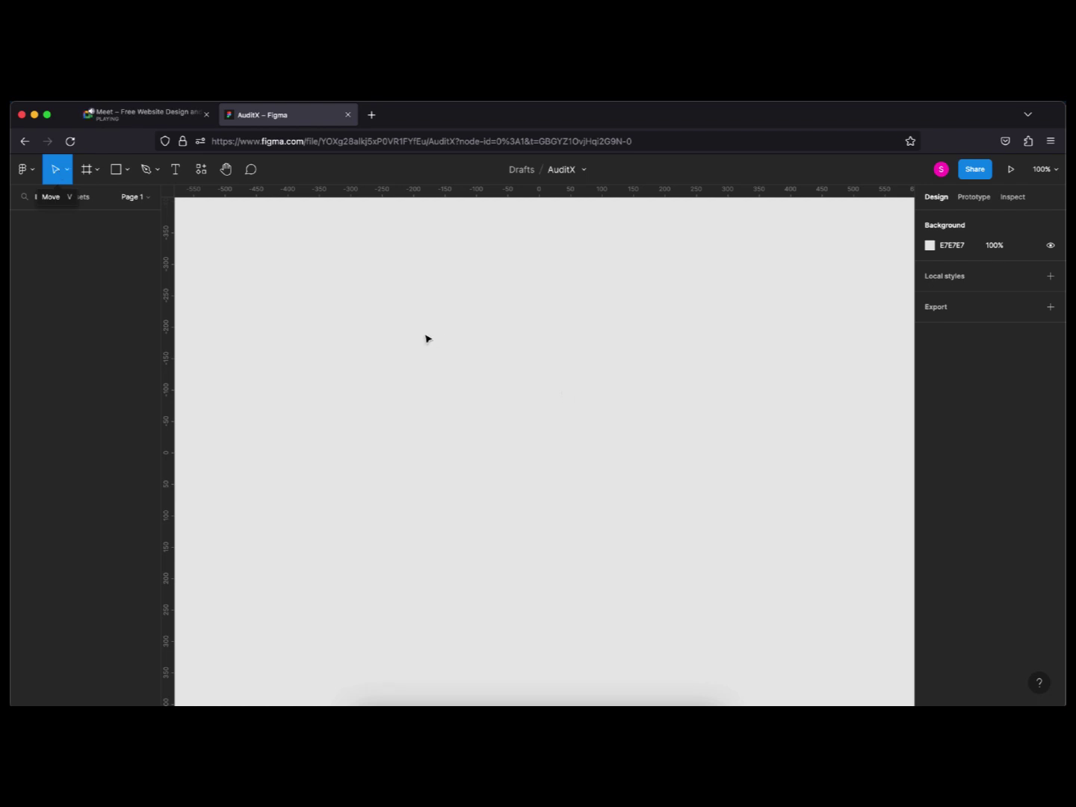
Draw a rectangle about 262 × 238 at about X -395, Y -309 on the canvas and deselect it.
{"action": "left_click", "coordinate": [68, 171]}
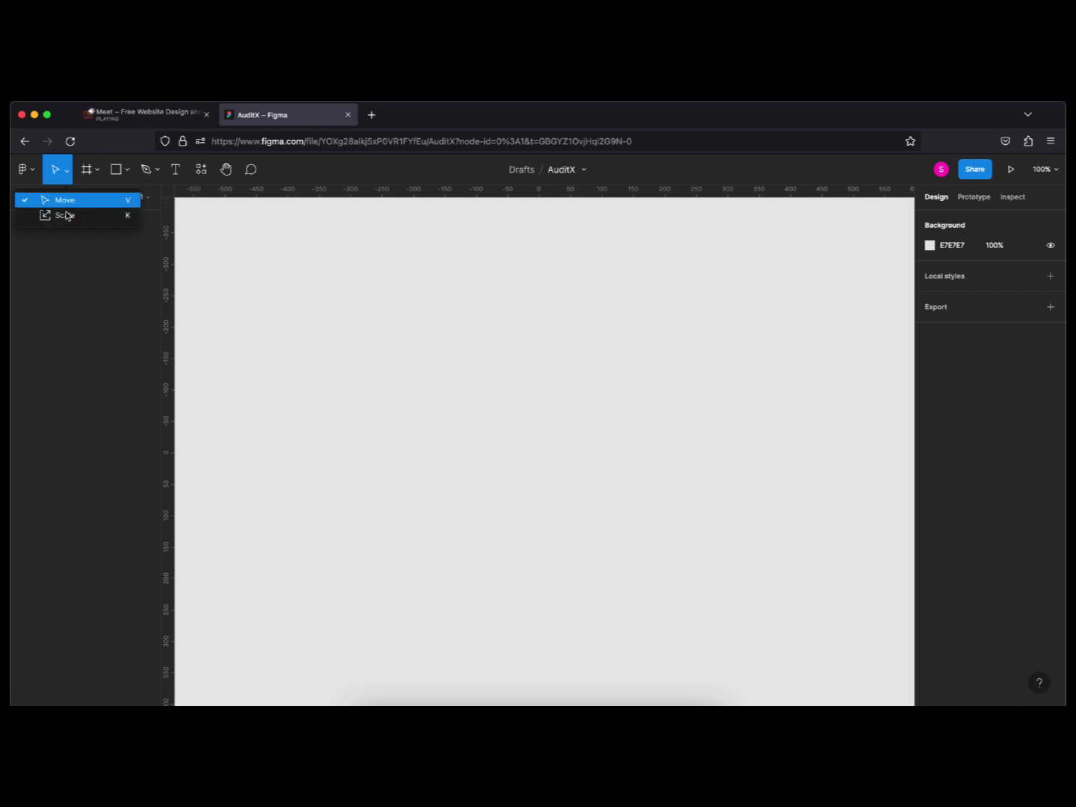
{"action": "left_click", "coordinate": [115, 174]}
{"action": "left_click_drag", "start_coordinate": [290, 258], "coordinate": [455, 408]}
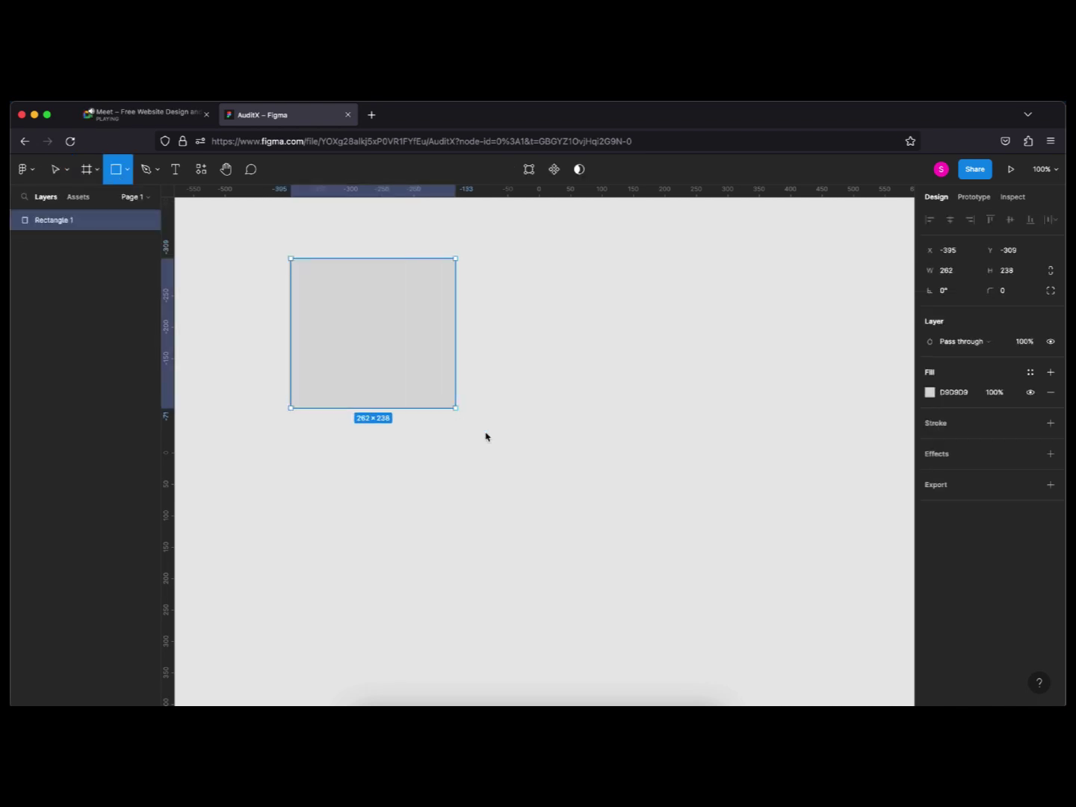
{"action": "key", "text": "v"}
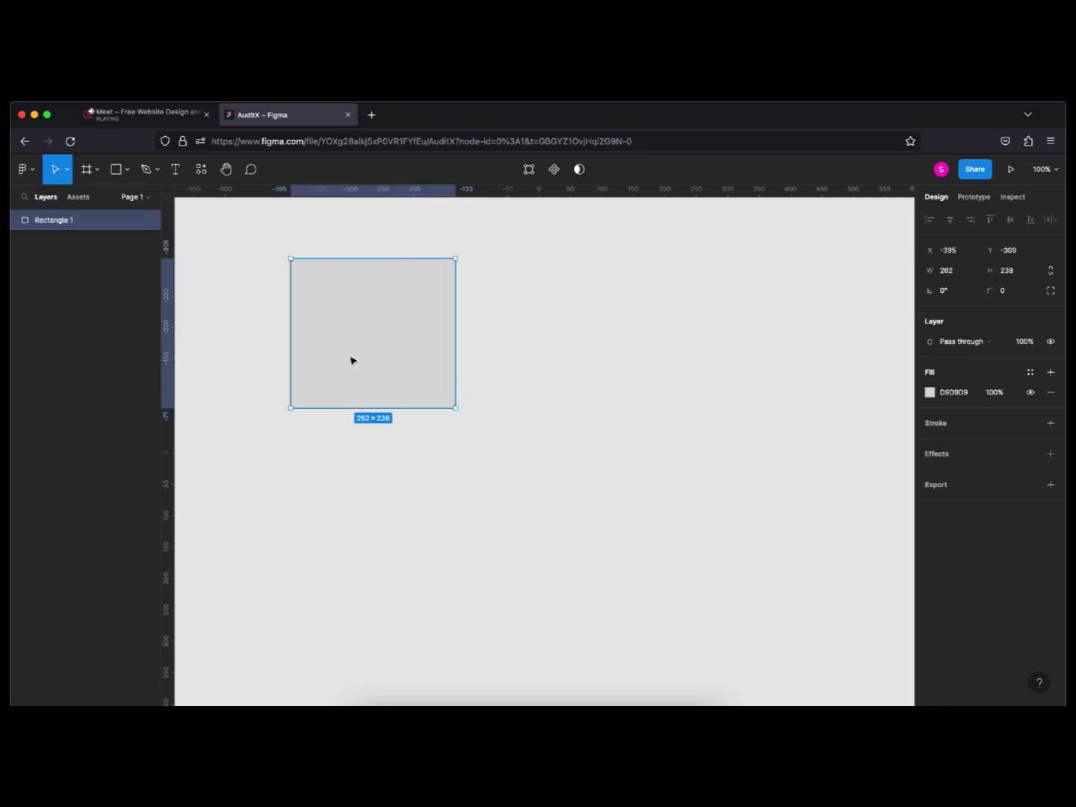
{"action": "left_click", "coordinate": [643, 314]}
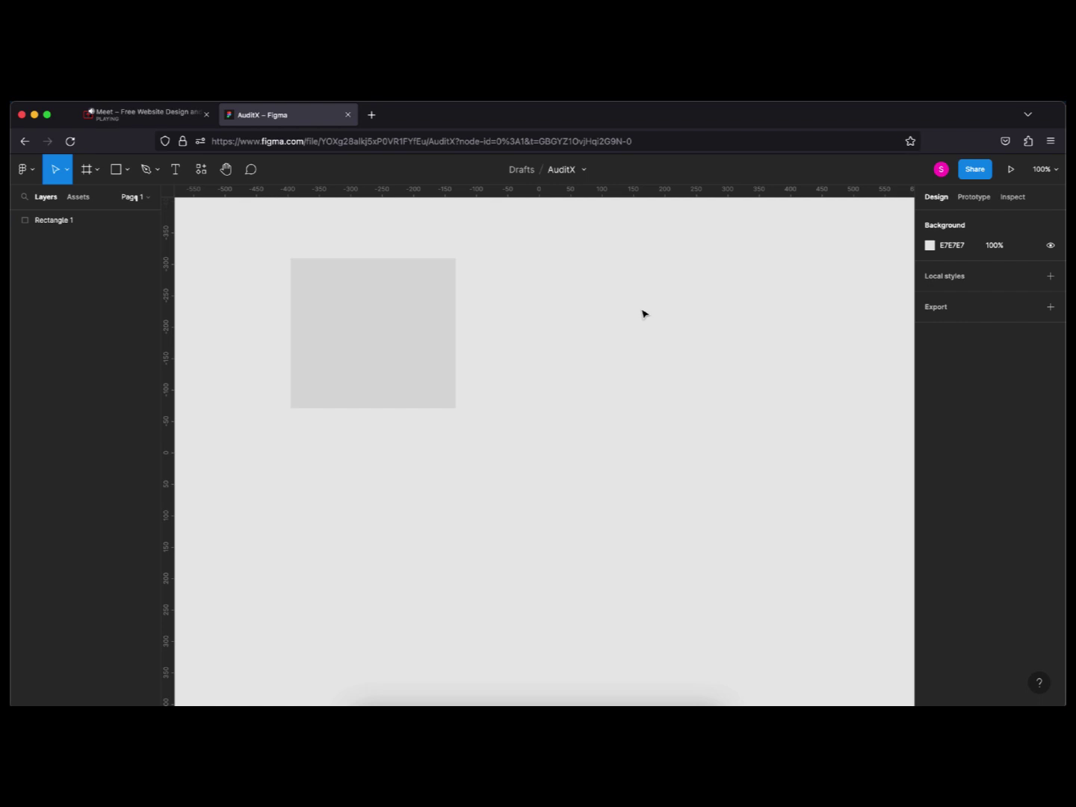
Use the Scale tool to shrink the rectangle to about 148 × 134 and enlarge it to about 420 × 382.
{"action": "left_click", "coordinate": [62, 168]}
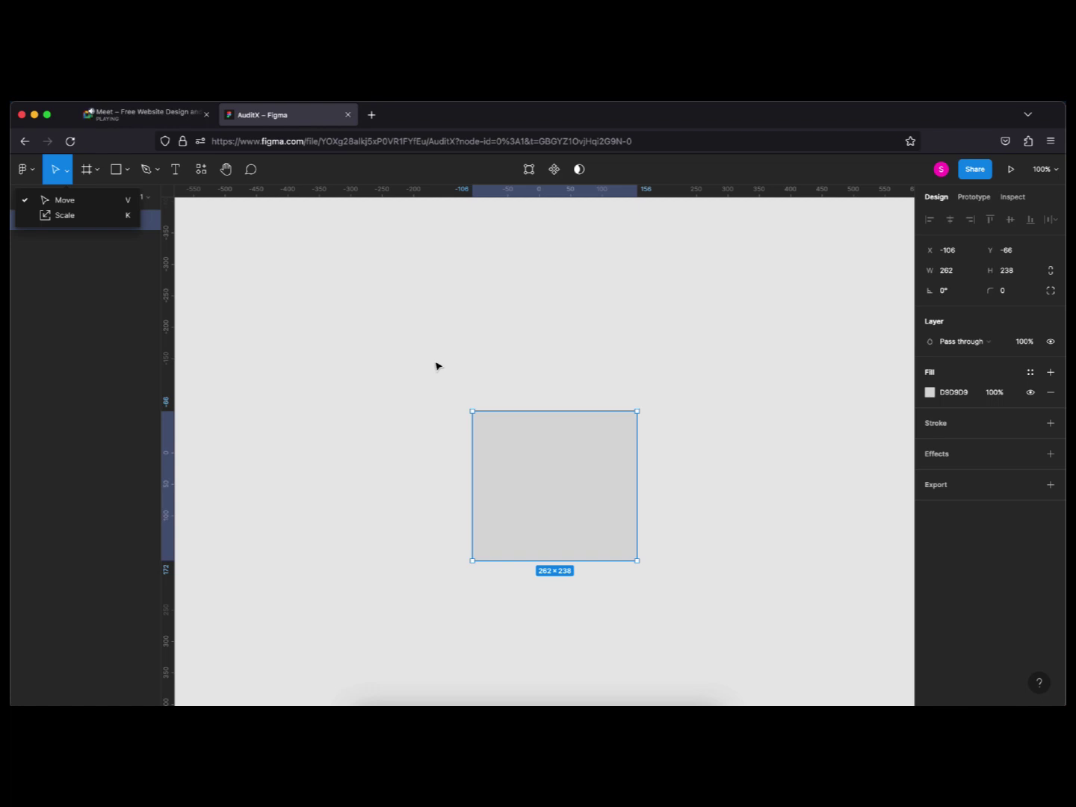
{"action": "left_click", "coordinate": [83, 217]}
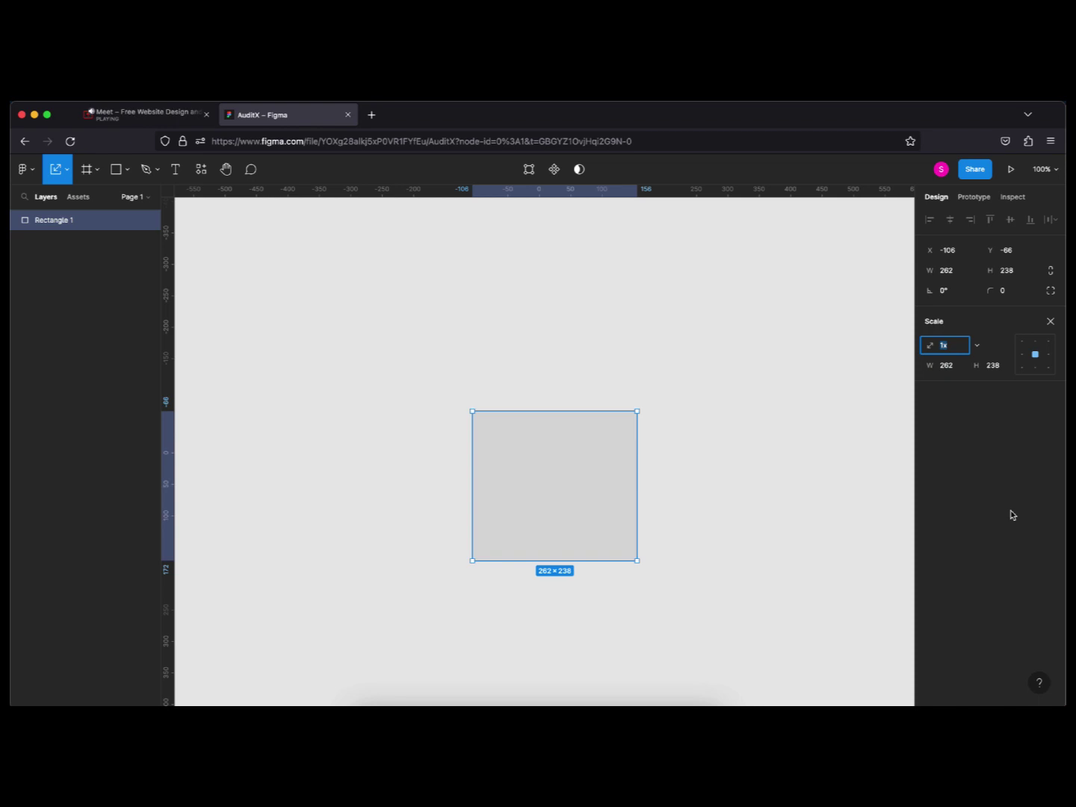
{"action": "left_click", "coordinate": [639, 409]}
{"action": "left_click_drag", "start_coordinate": [639, 409], "coordinate": [565, 476]}
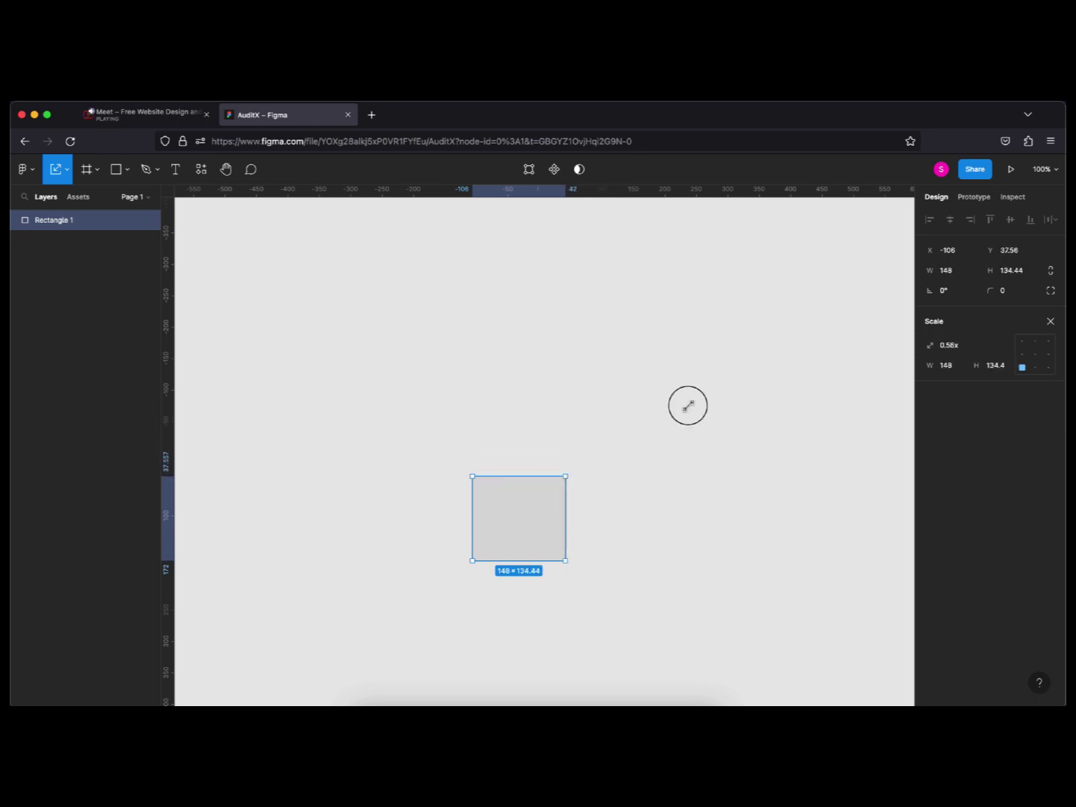
{"action": "left_click_drag", "start_coordinate": [665, 418], "coordinate": [736, 367]}
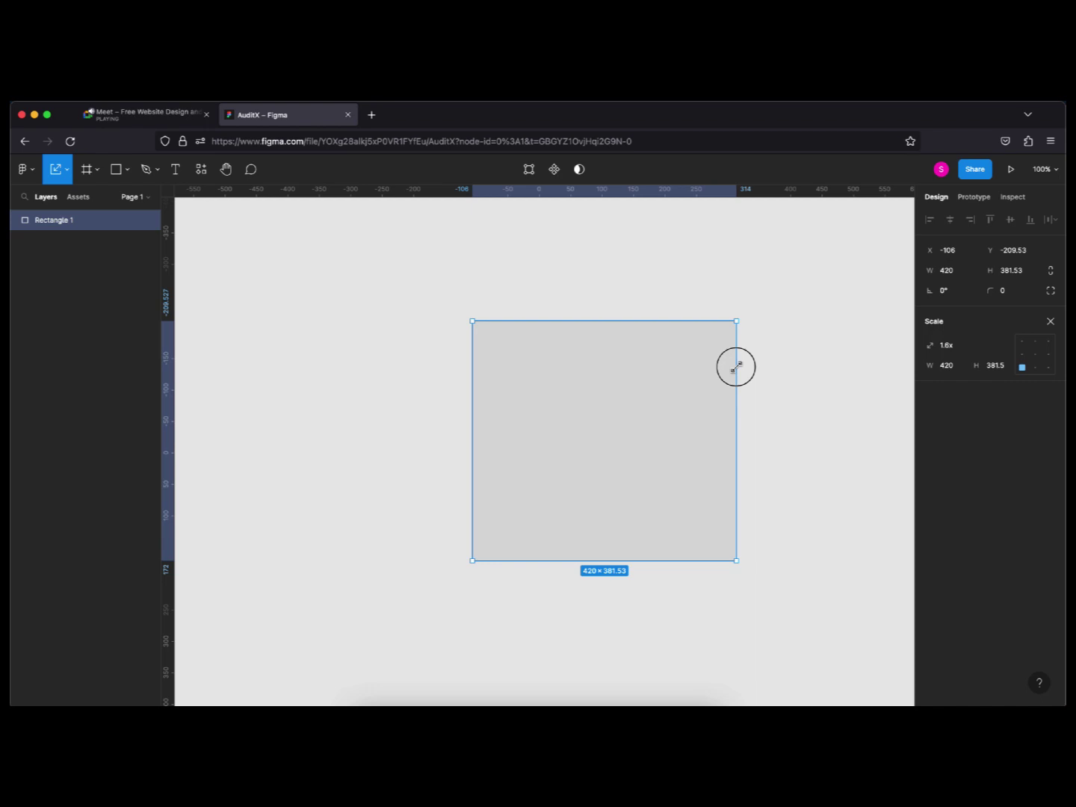
{"action": "left_click_drag", "start_coordinate": [736, 367], "coordinate": [736, 367]}
Return to the Move tool and reposition the rectangle at about X -207, Y -186.
{"action": "left_click", "coordinate": [65, 173]}
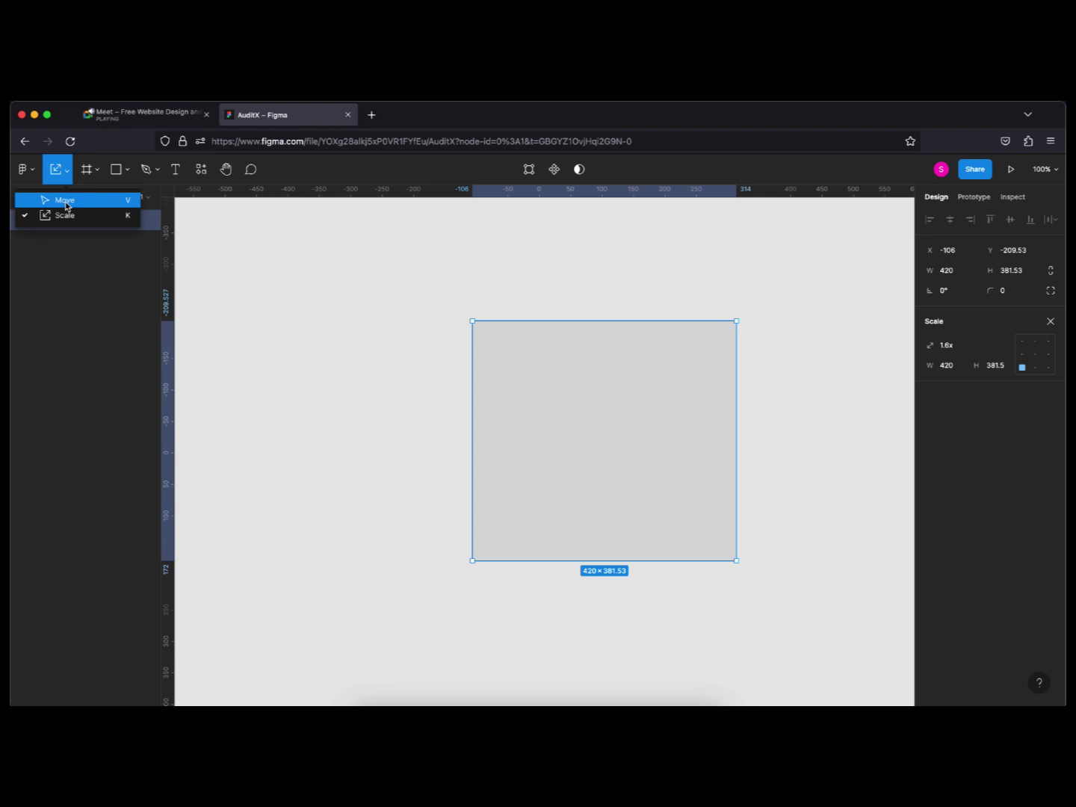
{"action": "left_click", "coordinate": [65, 202]}
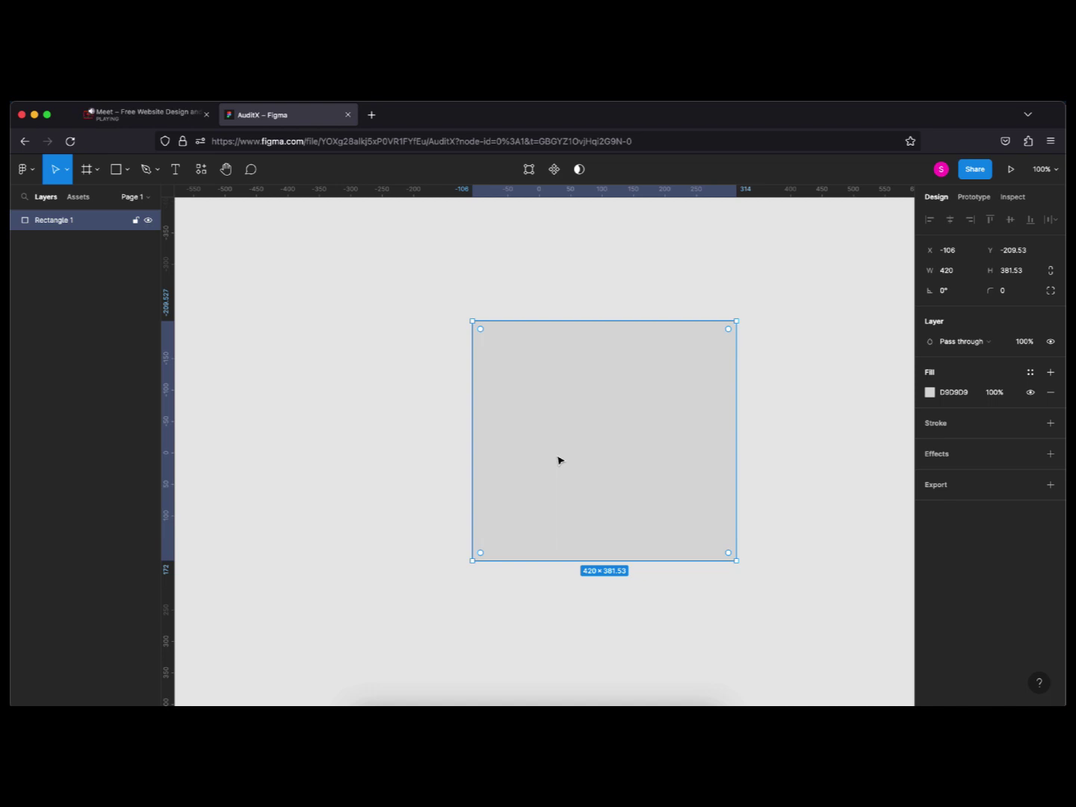
{"action": "left_click_drag", "start_coordinate": [559, 460], "coordinate": [516, 457]}
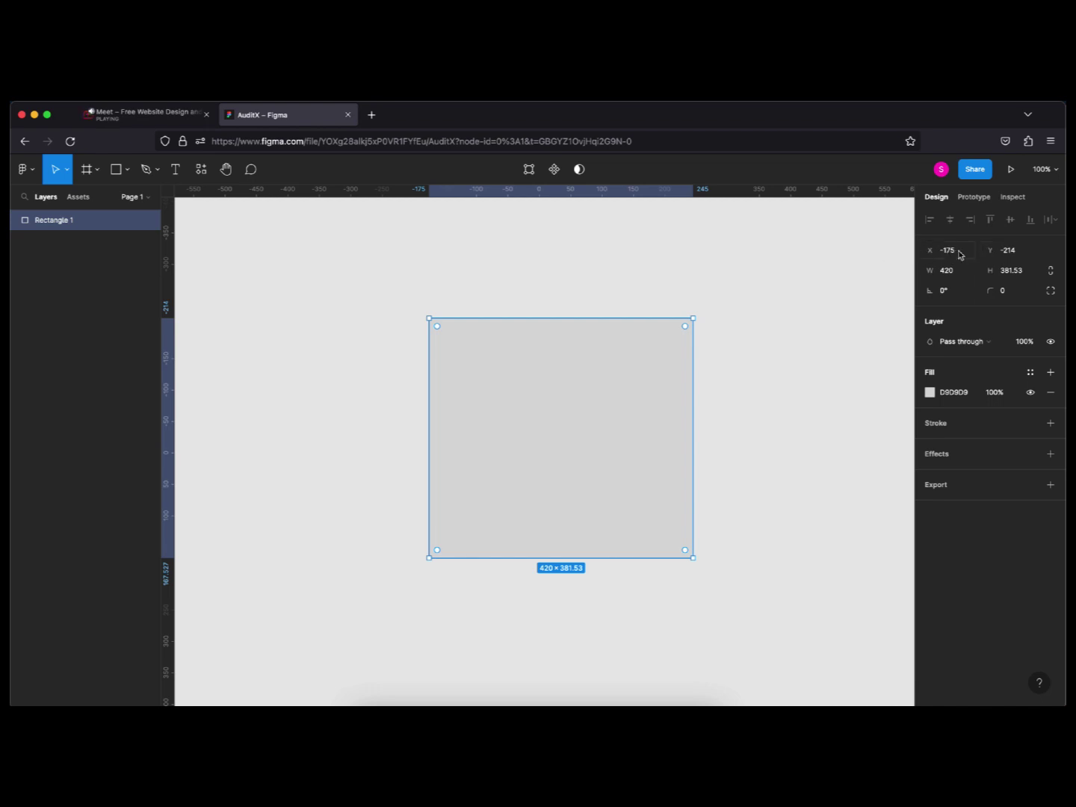
{"action": "left_click", "coordinate": [639, 396]}
{"action": "left_click_drag", "start_coordinate": [639, 396], "coordinate": [617, 413]}
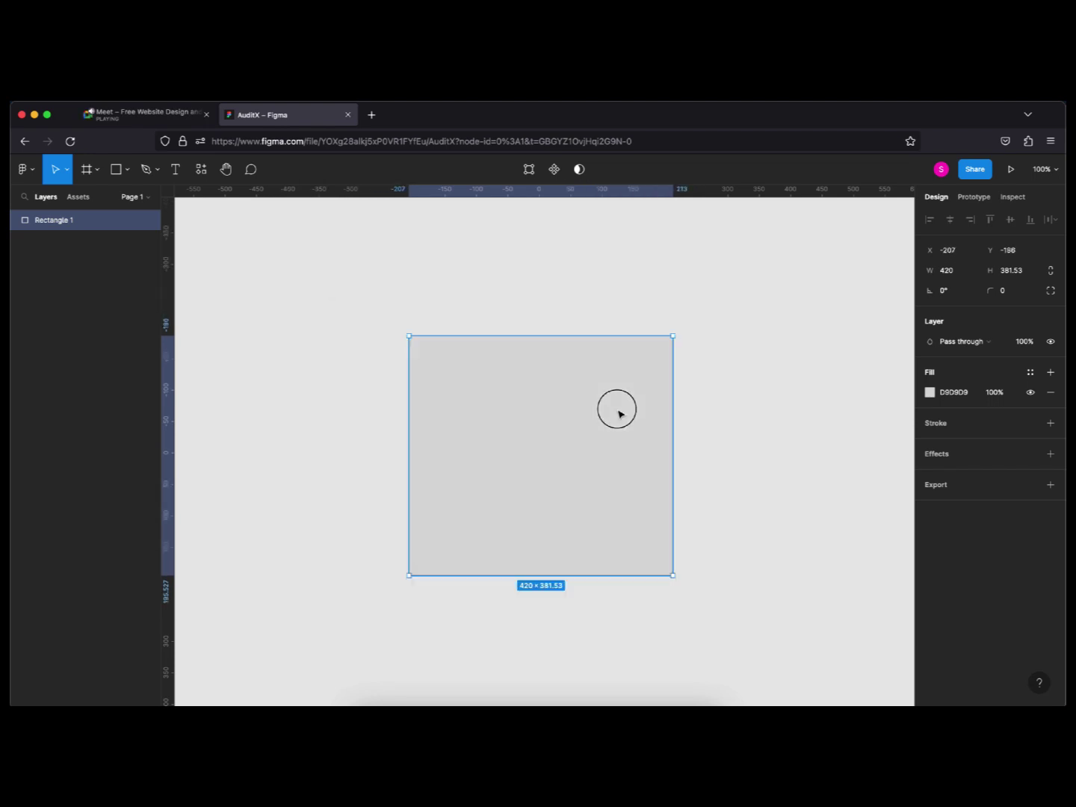
Switch to the Google Meet call, admit the waiting participant and return to the AuditX file in Figma.
{"action": "key", "text": "ctrl+shift+Tab"}
{"action": "left_click", "coordinate": [677, 230]}
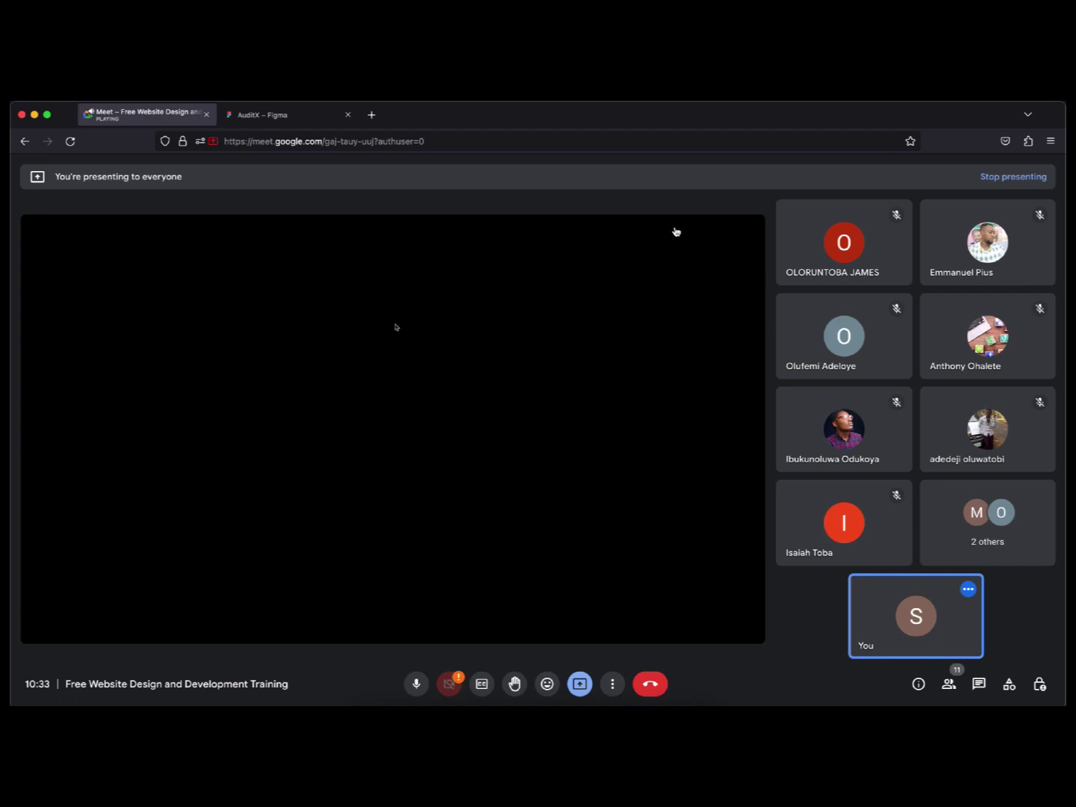
{"action": "left_click", "coordinate": [254, 116]}
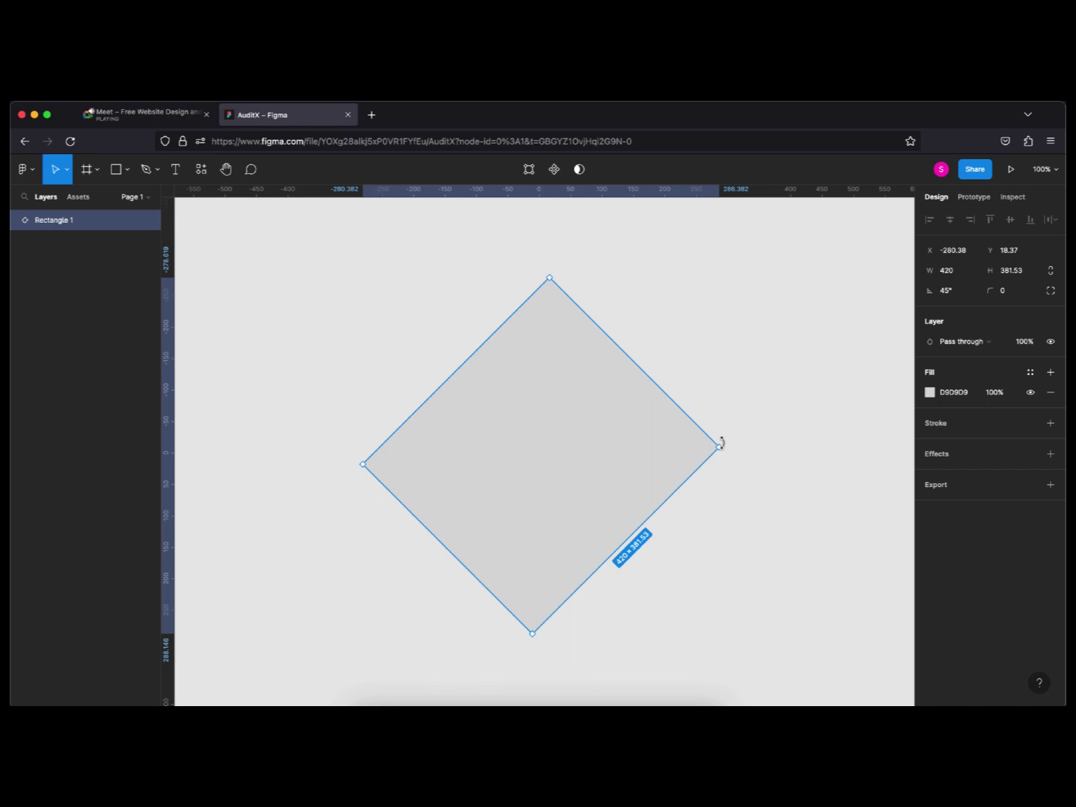
Admit another participant in Google Meet, check the call once more and return to the AuditX file in Figma.
{"action": "left_click", "coordinate": [135, 117]}
{"action": "left_click", "coordinate": [671, 227]}
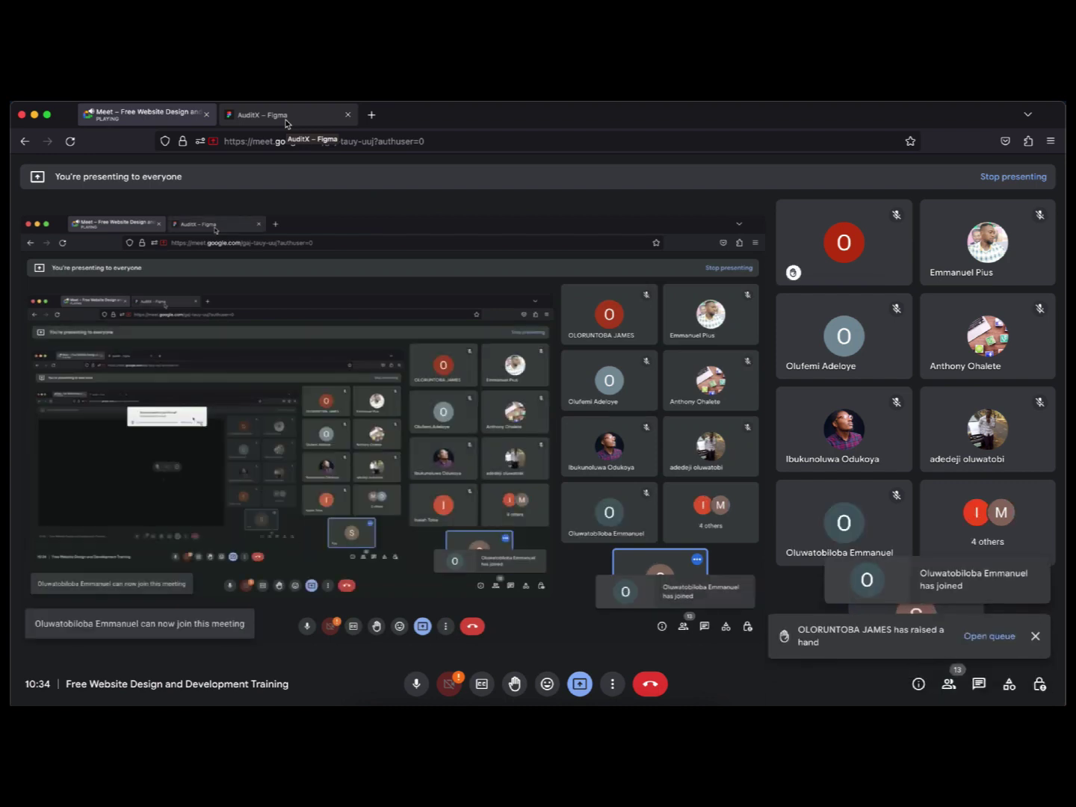
{"action": "left_click", "coordinate": [287, 116]}
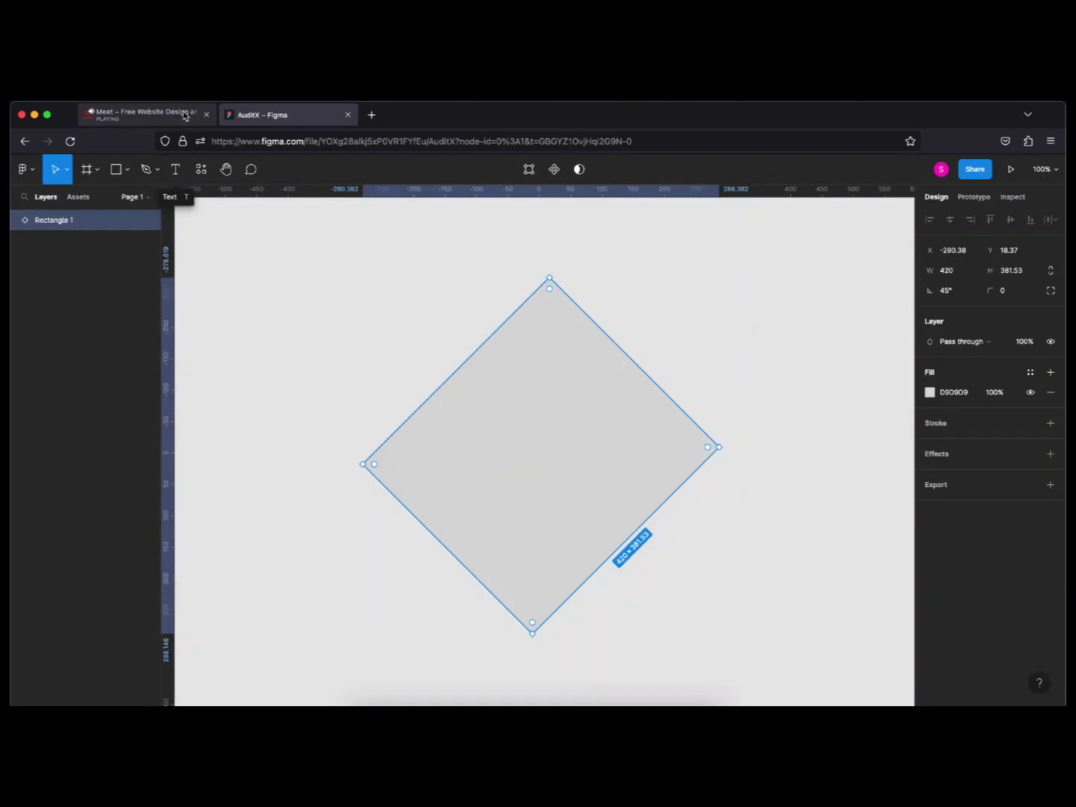
{"action": "left_click", "coordinate": [186, 116]}
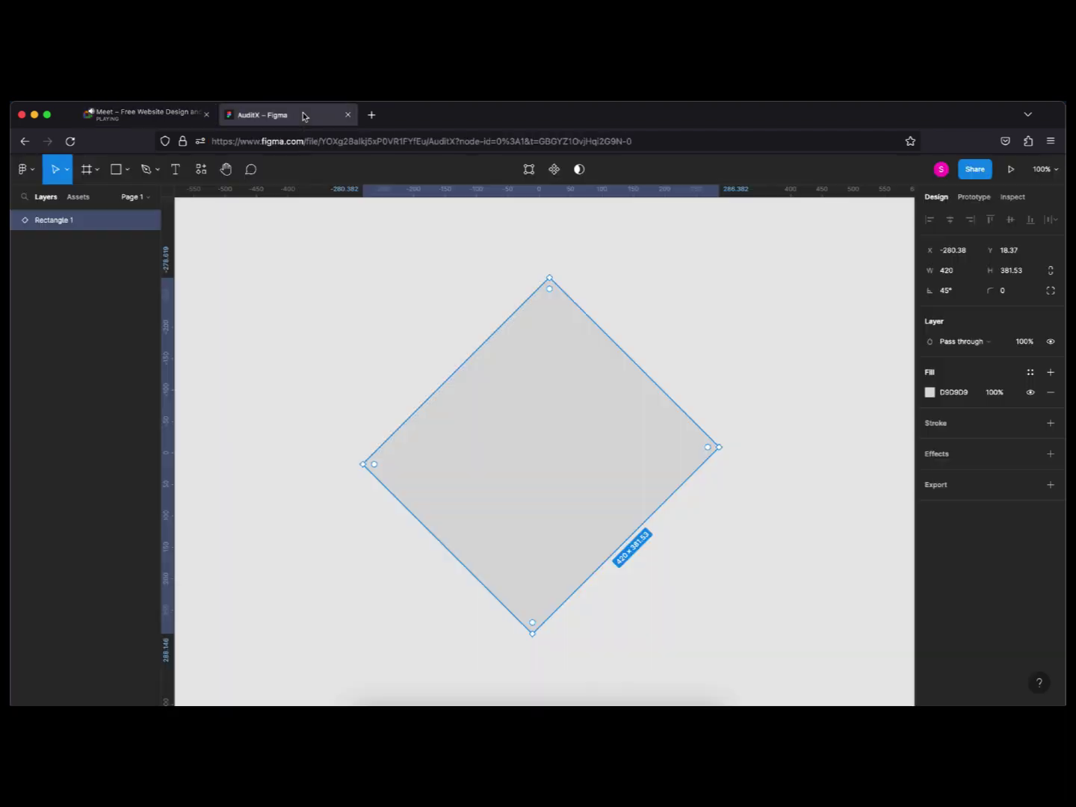
{"action": "left_click", "coordinate": [304, 115]}
Undo the rectangle's rotation.
{"action": "mouse_move", "coordinate": [576, 360]}
{"action": "key", "text": "super+z"}
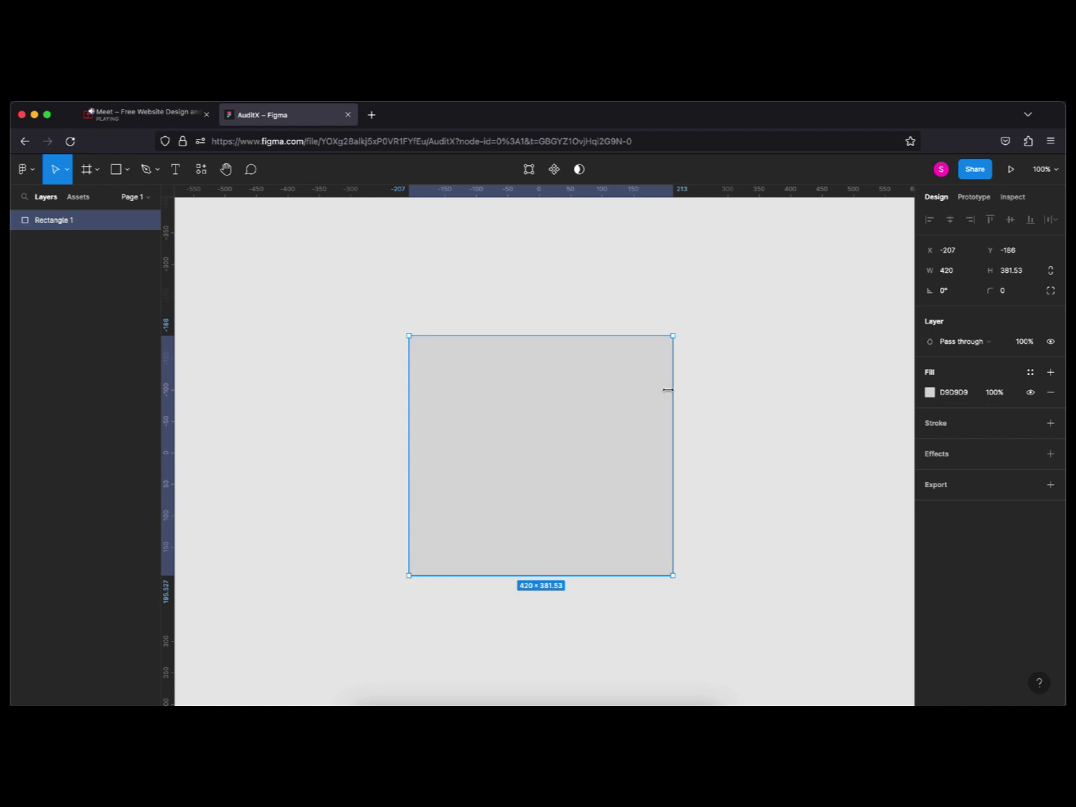
Switch to Google Meet, admit the people waiting to join the call and return to the AuditX file in Figma.
{"action": "key", "text": "super+1"}
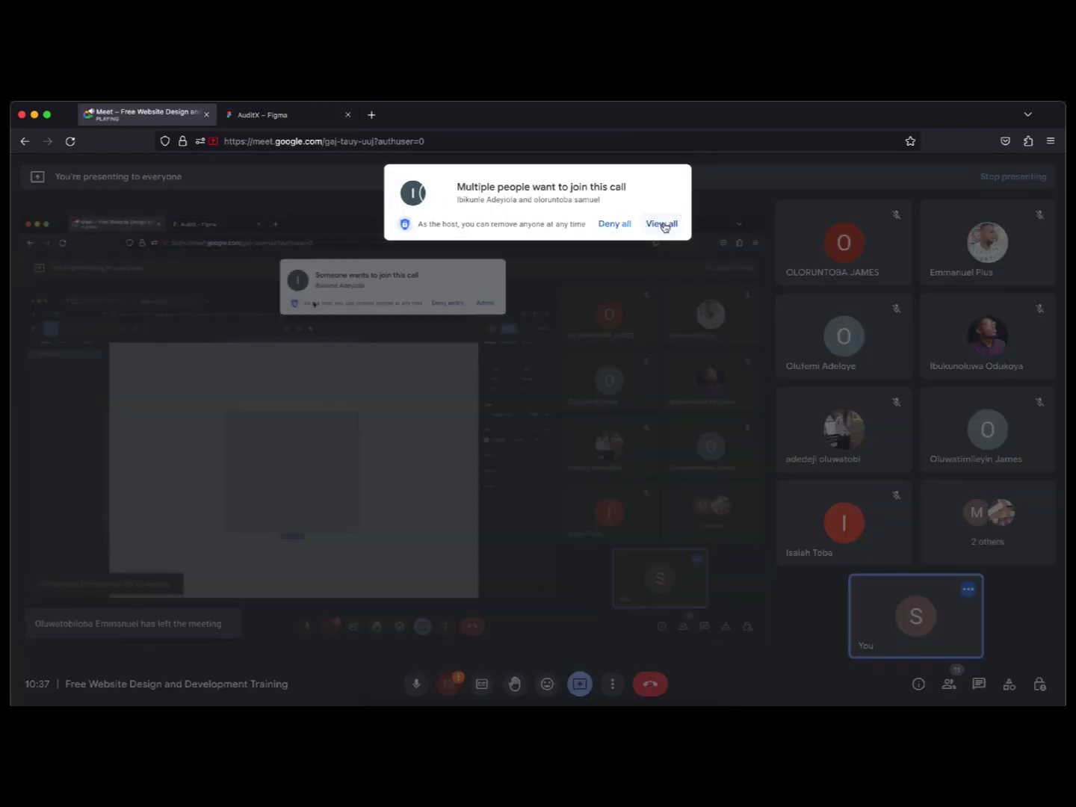
{"action": "left_click", "coordinate": [663, 224]}
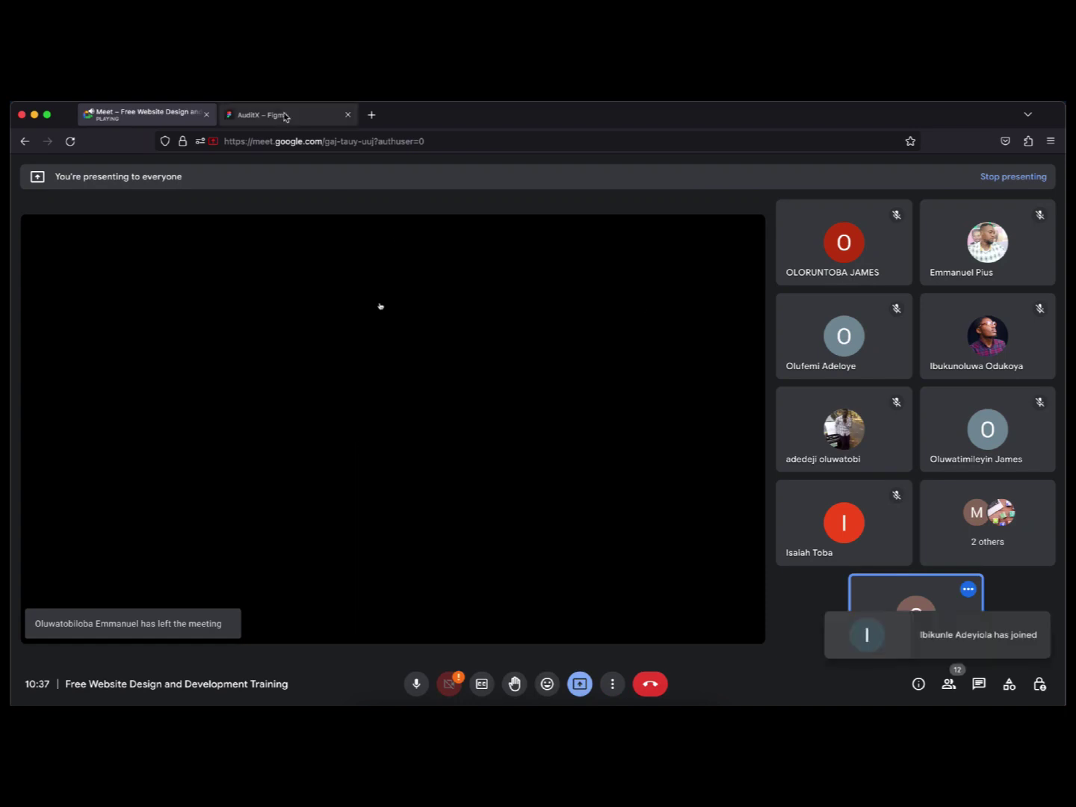
{"action": "left_click", "coordinate": [284, 115]}
Try corner radii of 10 and 100 on the rectangle and undo the radius changes.
{"action": "left_click", "coordinate": [1006, 291]}
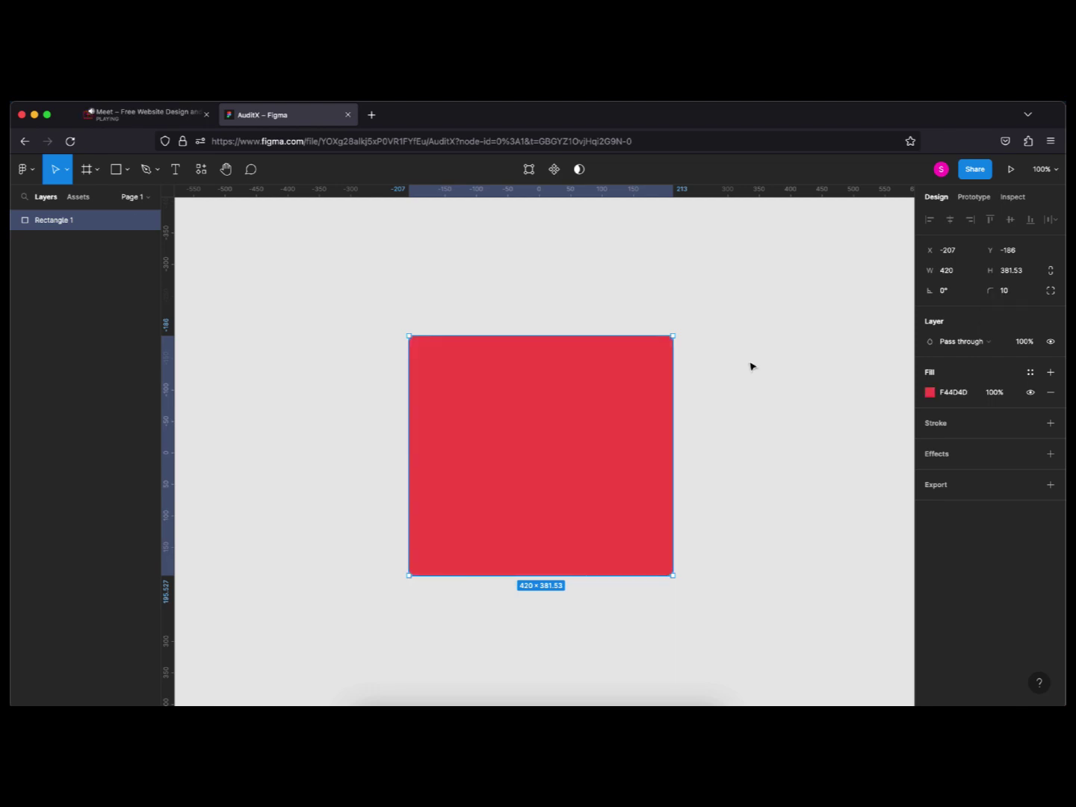
{"action": "left_click", "coordinate": [1006, 290]}
{"action": "type", "text": "100"}
{"action": "key", "text": "Return"}
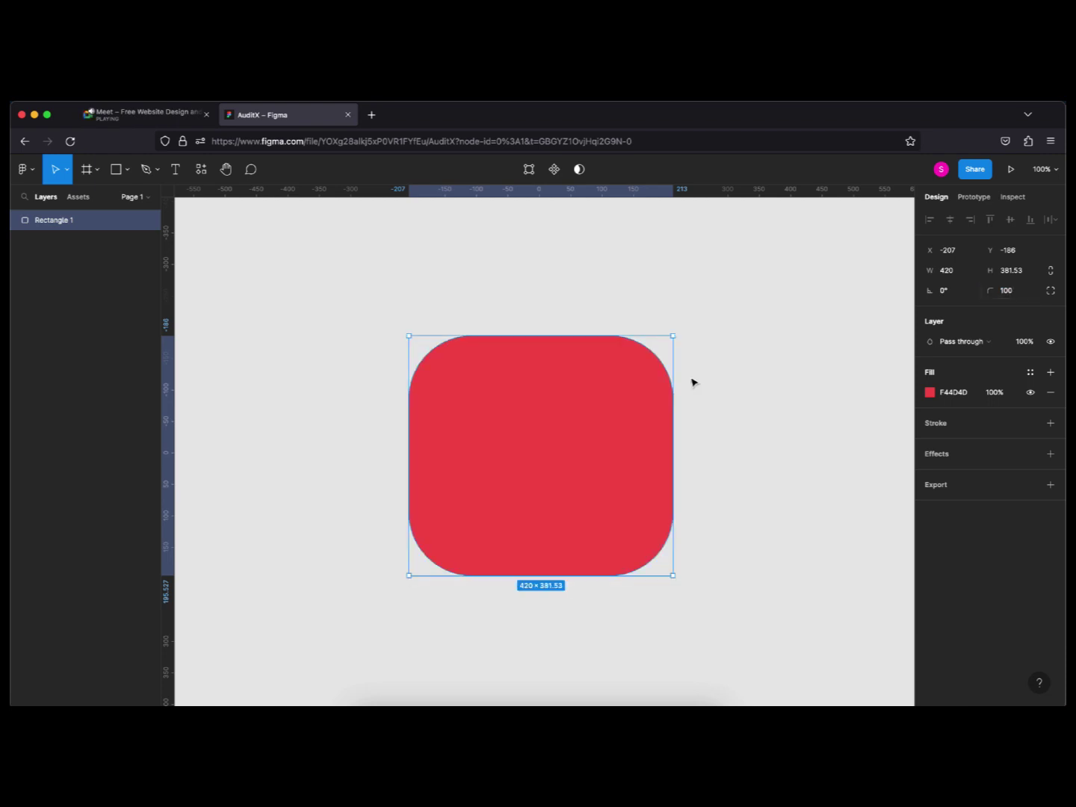
{"action": "mouse_move", "coordinate": [665, 408]}
{"action": "key", "text": "super+z"}
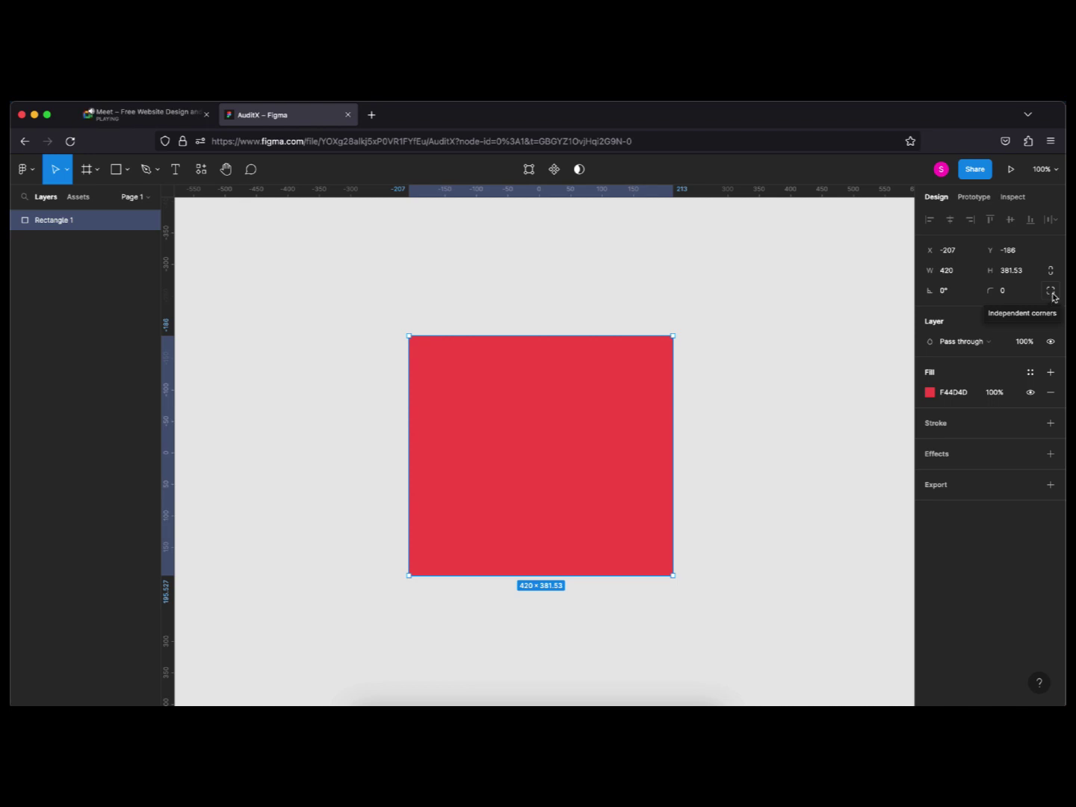
Enable independent corners on the red rectangle and set its top-right and bottom-left corner radii to 40.
{"action": "left_click", "coordinate": [1051, 295]}
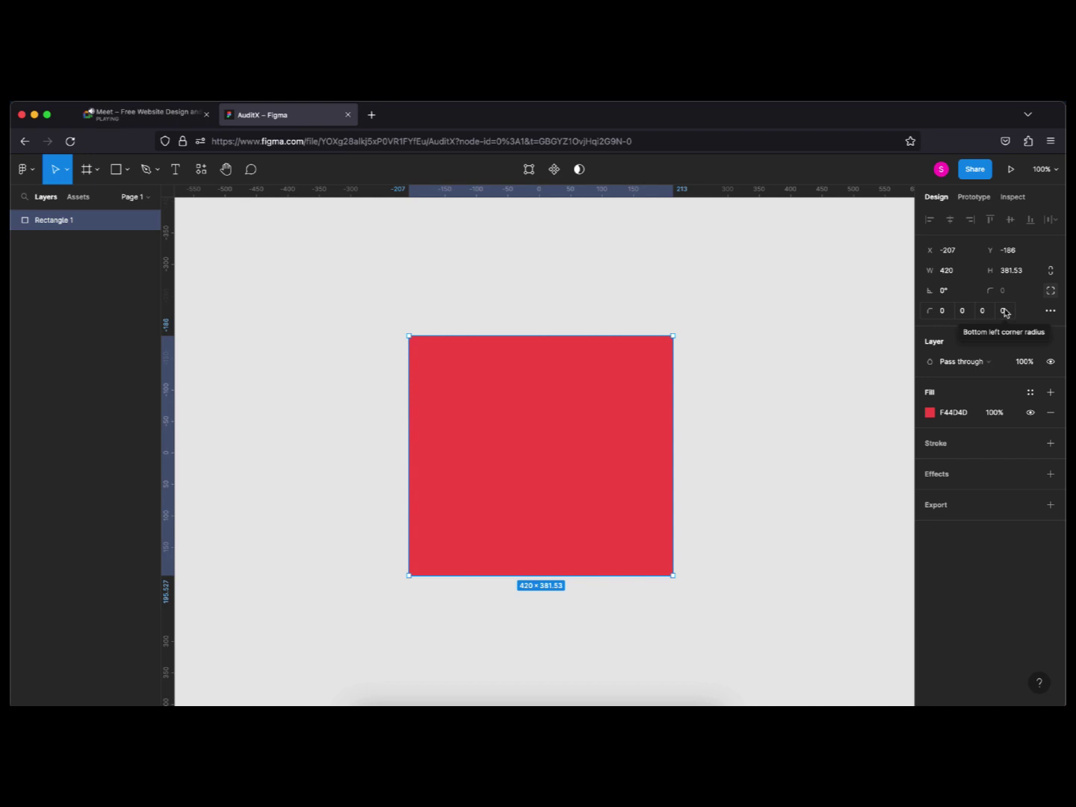
{"action": "left_click", "coordinate": [404, 329]}
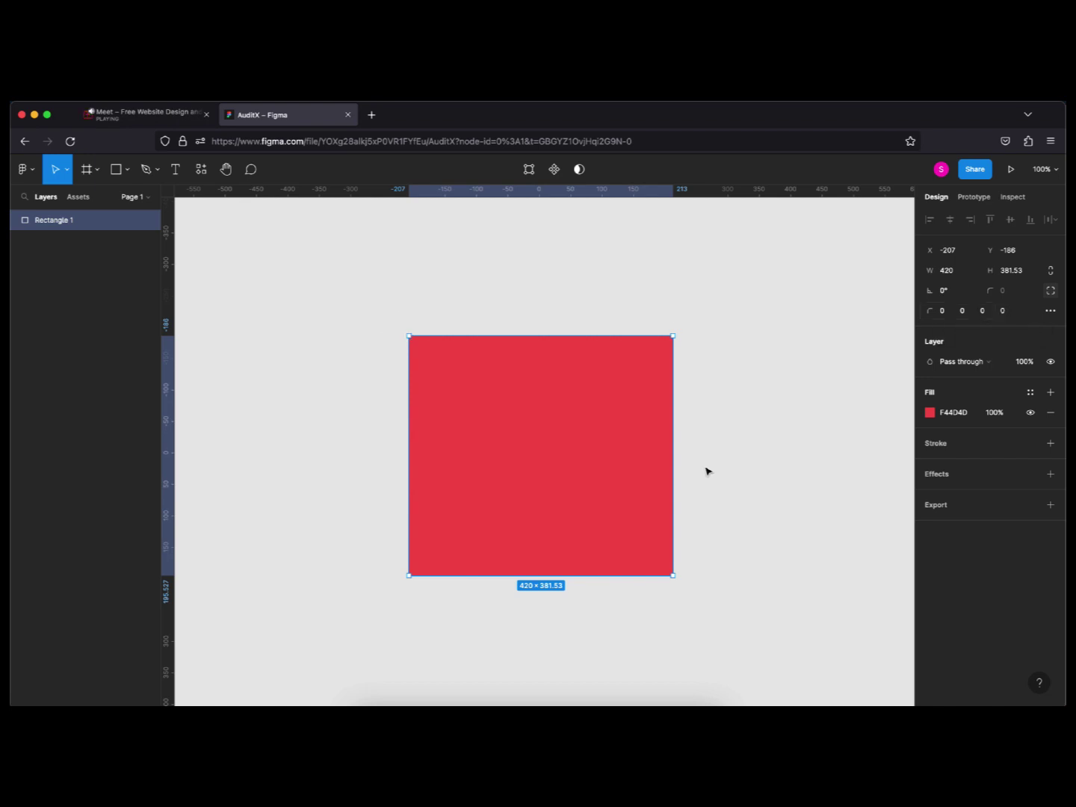
{"action": "key", "text": "Escape"}
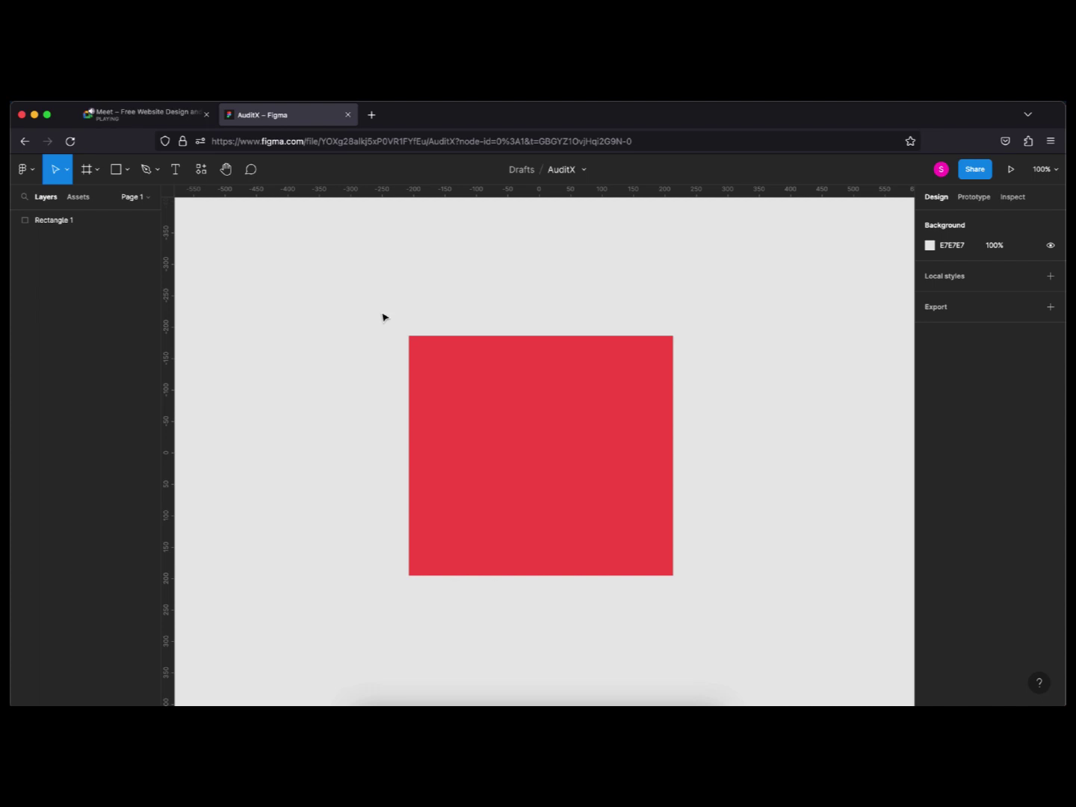
{"action": "left_click", "coordinate": [479, 379]}
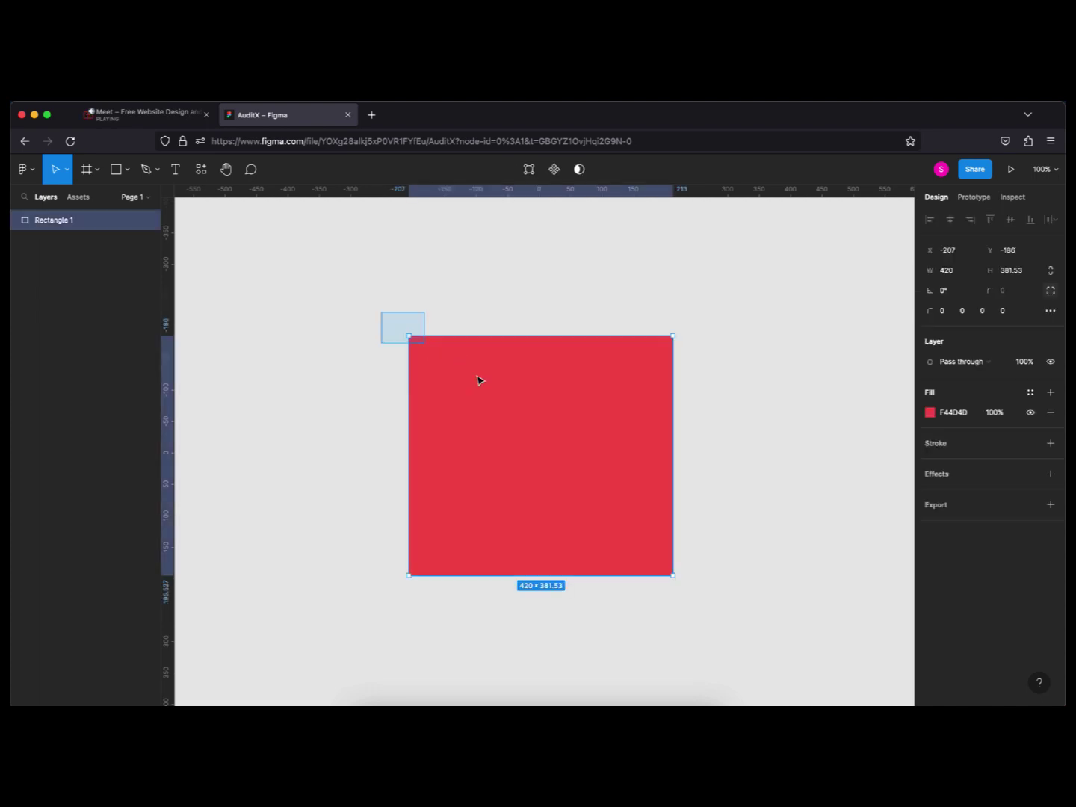
{"action": "left_click", "coordinate": [963, 311]}
{"action": "type", "text": "40"}
{"action": "key", "text": "Return"}
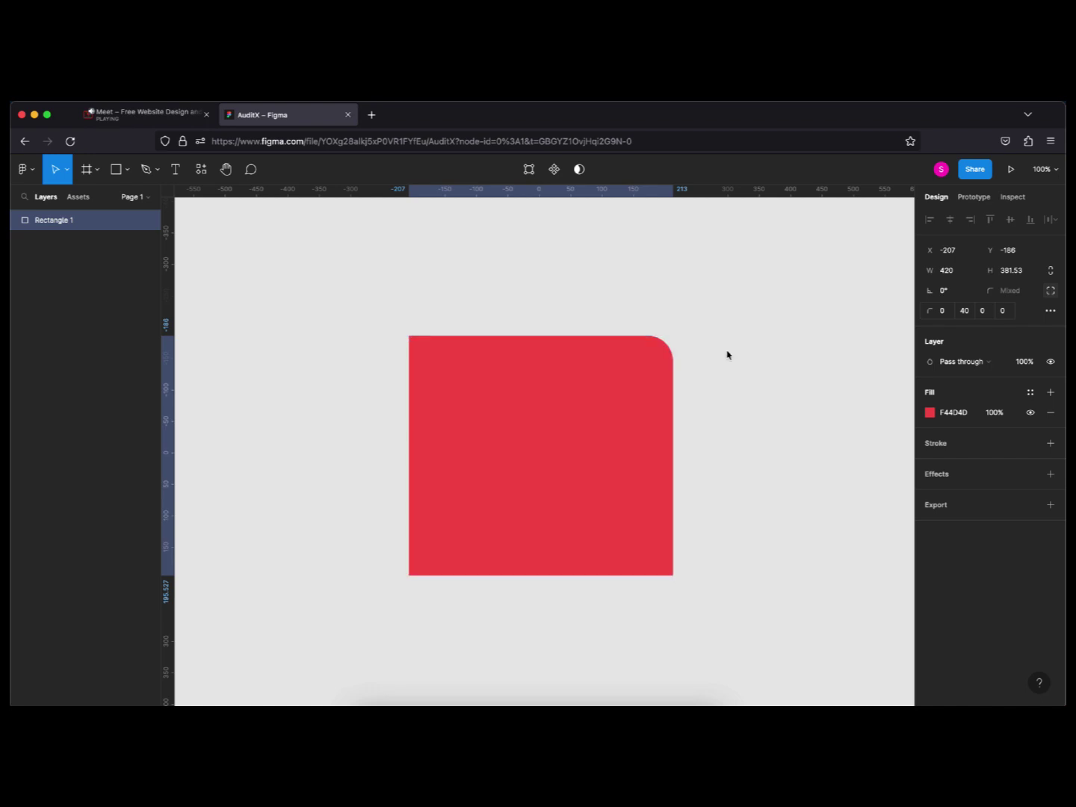
{"action": "left_click", "coordinate": [708, 373]}
Delete the red rectangle from the canvas.
{"action": "left_click", "coordinate": [509, 402]}
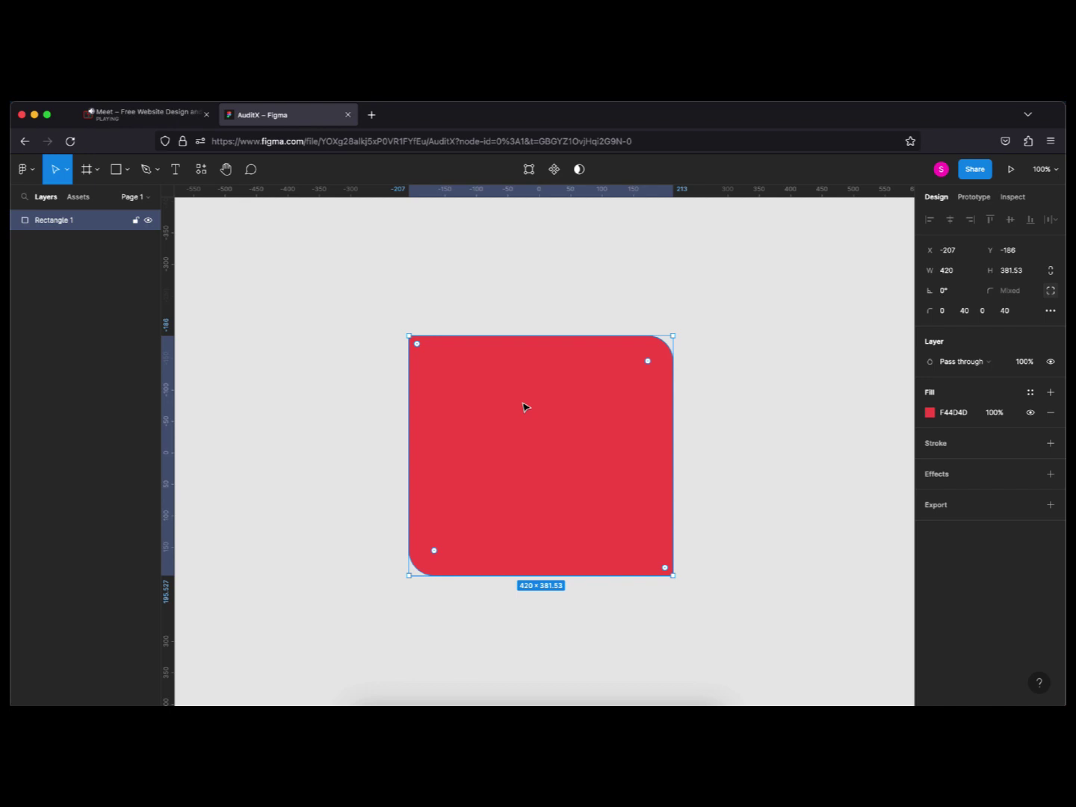
{"action": "key", "text": "Delete"}
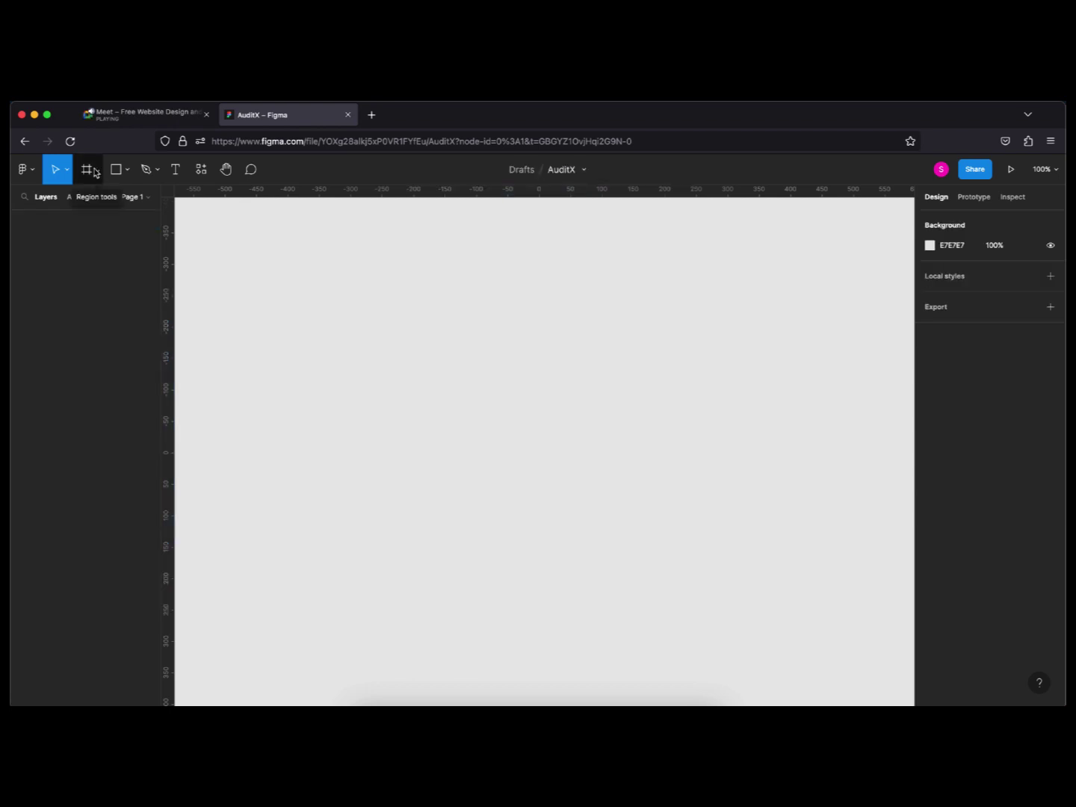
Add a MacBook Air frame, 1280 × 832, from the desktop frame presets.
{"action": "left_click", "coordinate": [98, 174]}
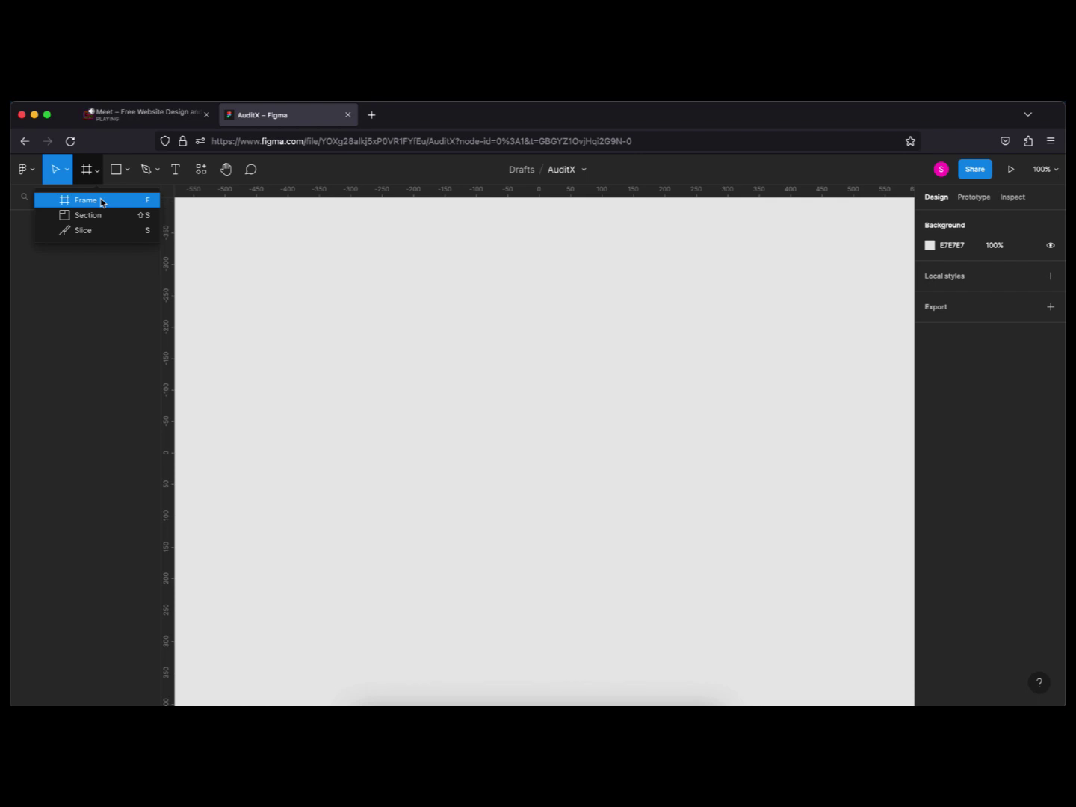
{"action": "left_click", "coordinate": [102, 202]}
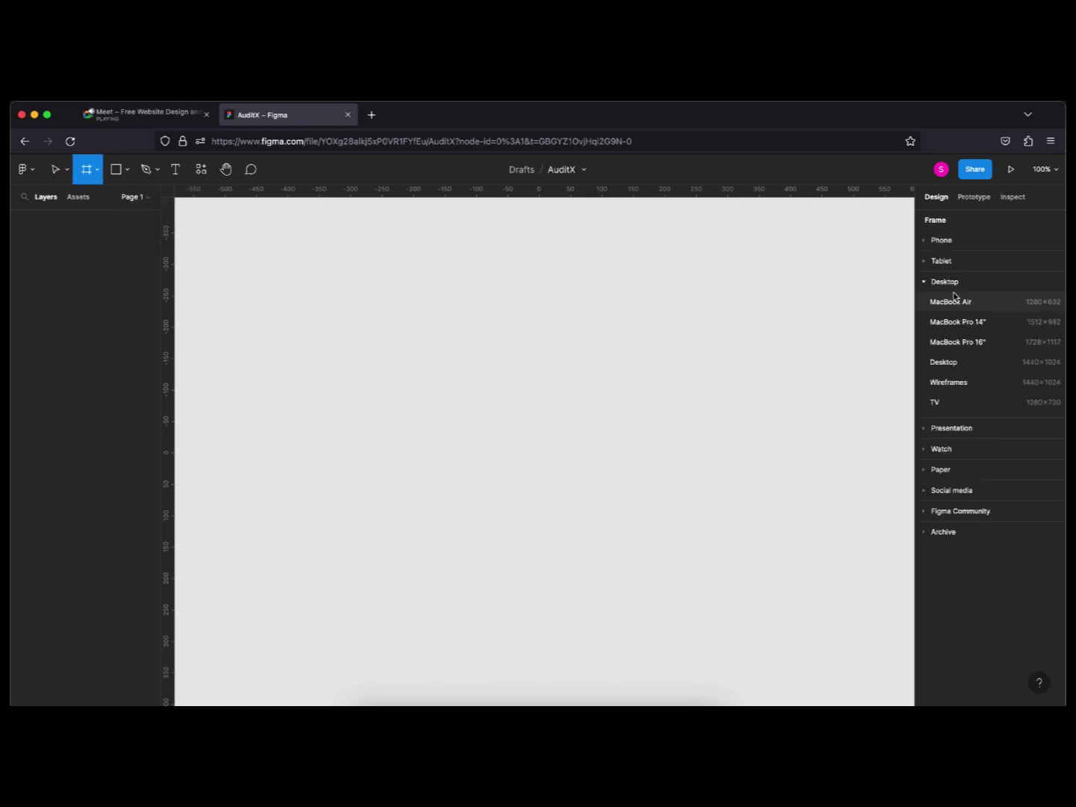
{"action": "left_click", "coordinate": [934, 282]}
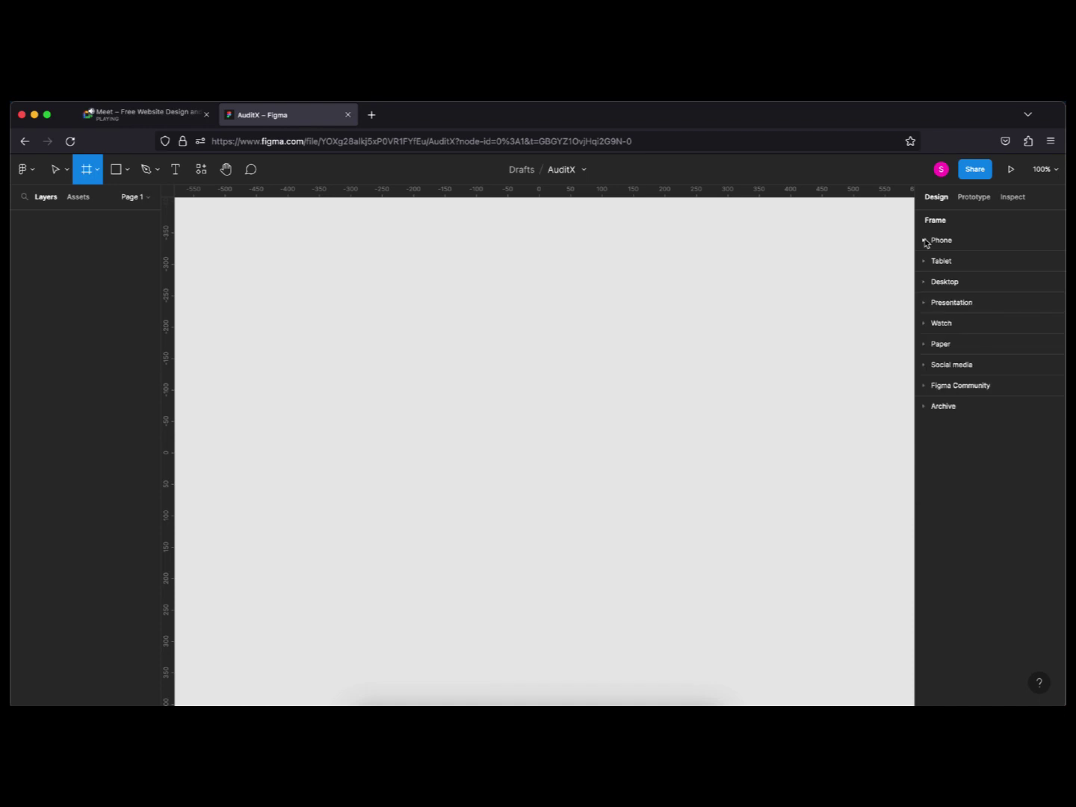
{"action": "left_click", "coordinate": [925, 283]}
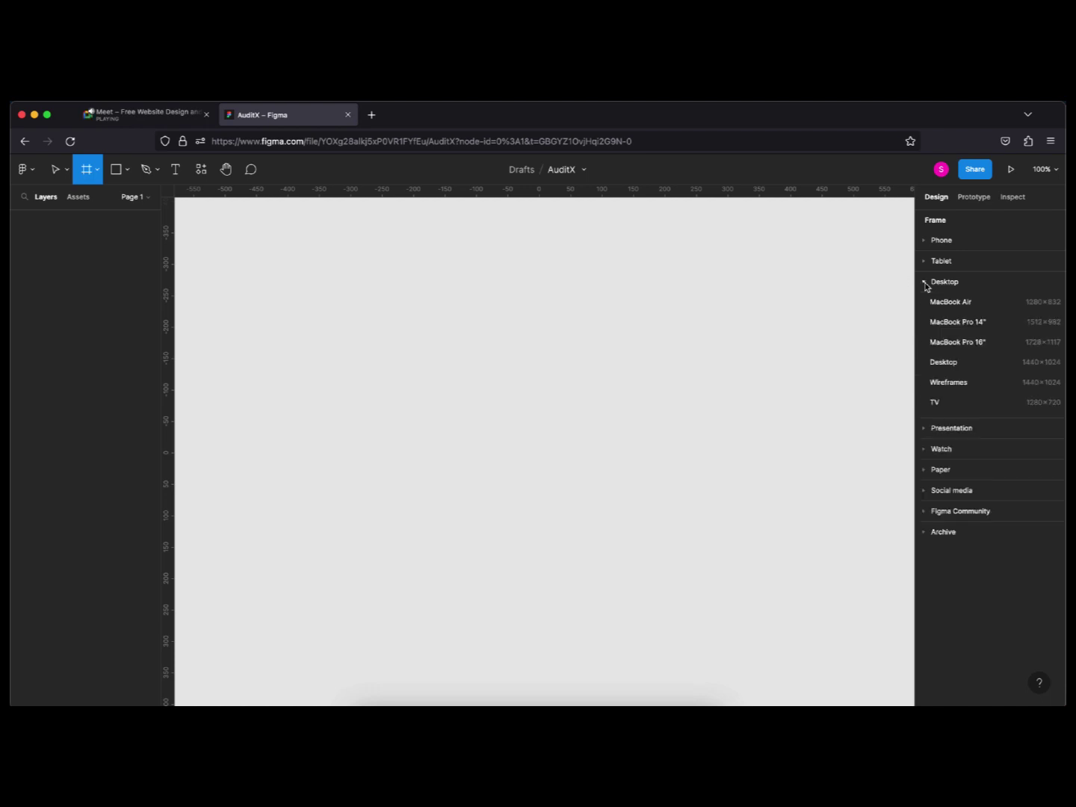
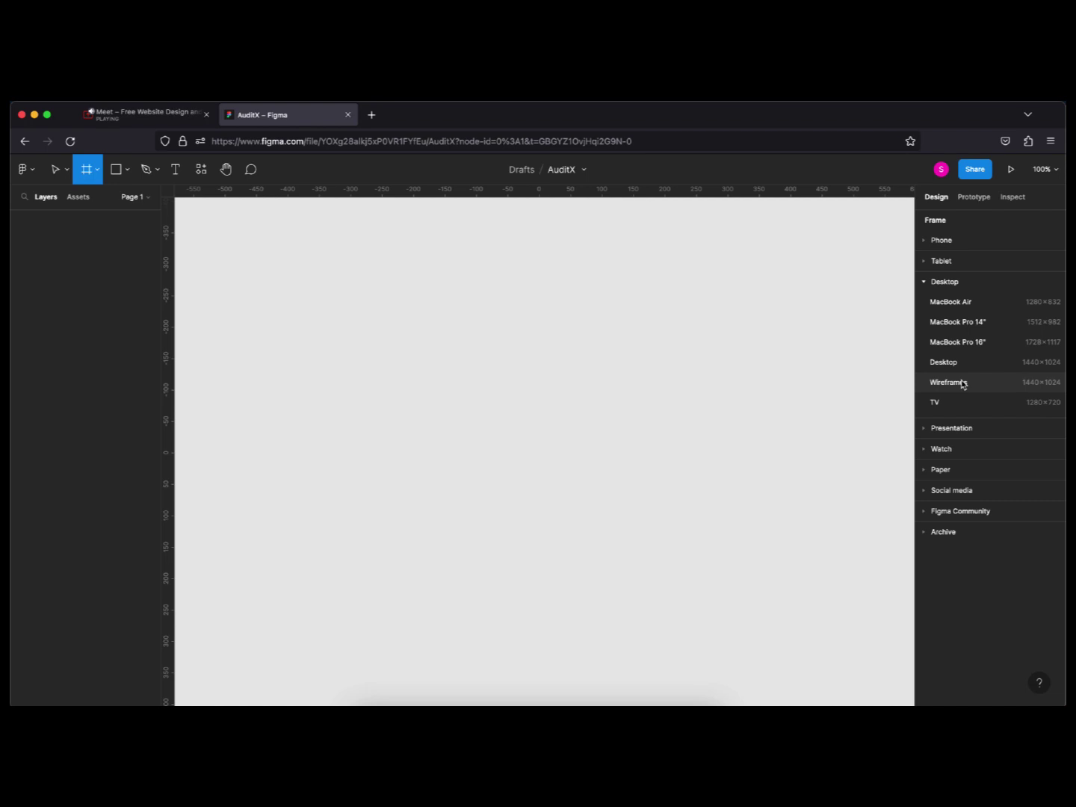
{"action": "left_click", "coordinate": [950, 302]}
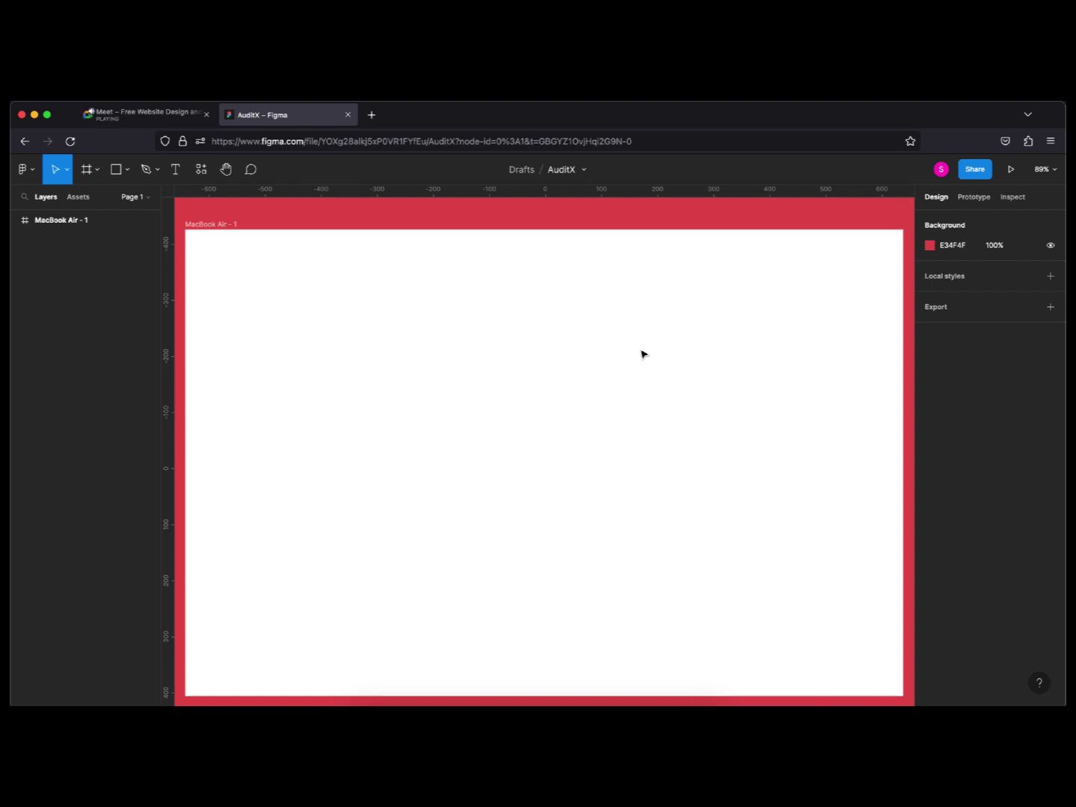
Add a MacBook Pro 14" frame, 1512 × 982, and place it directly above the MacBook Air frame, aligned to its left edge.
{"action": "scroll", "coordinate": [643, 355], "scroll_direction": "down", "scroll_amount": 3}
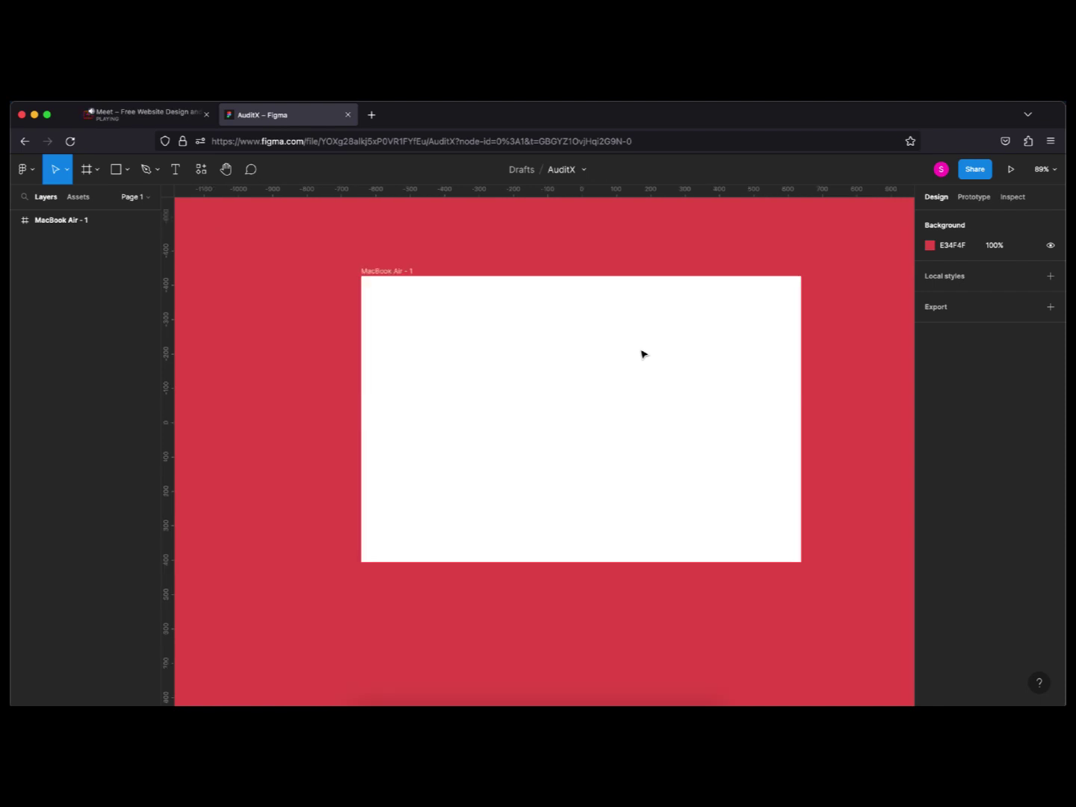
{"action": "scroll", "coordinate": [643, 355], "scroll_direction": "down", "scroll_amount": 4}
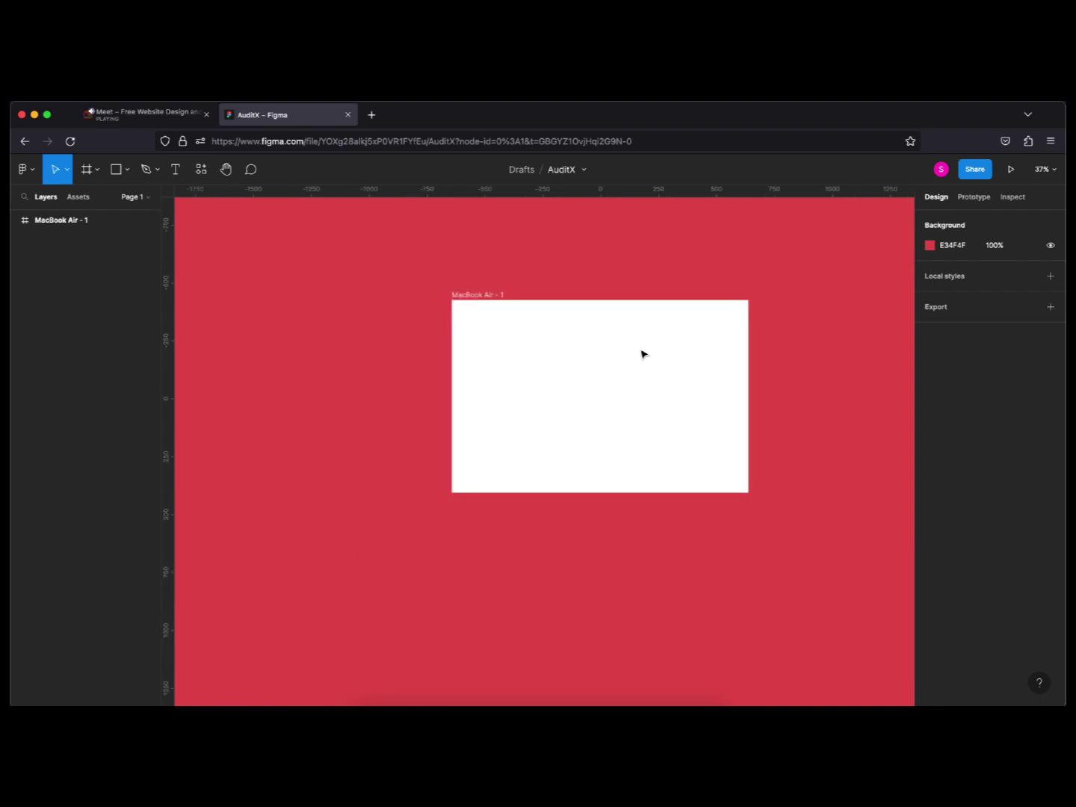
{"action": "scroll", "coordinate": [642, 354], "scroll_direction": "down", "scroll_amount": 2}
{"action": "scroll", "coordinate": [642, 352], "scroll_direction": "down", "scroll_amount": 3}
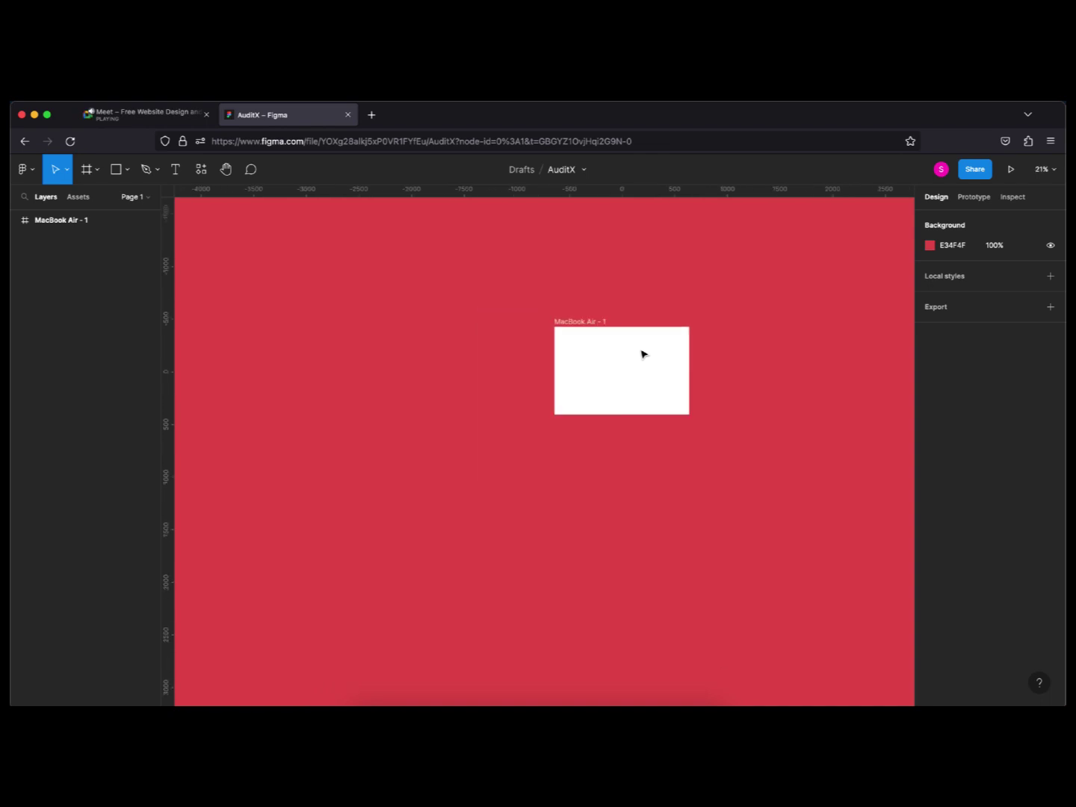
{"action": "scroll", "coordinate": [643, 354], "scroll_direction": "down", "scroll_amount": 5}
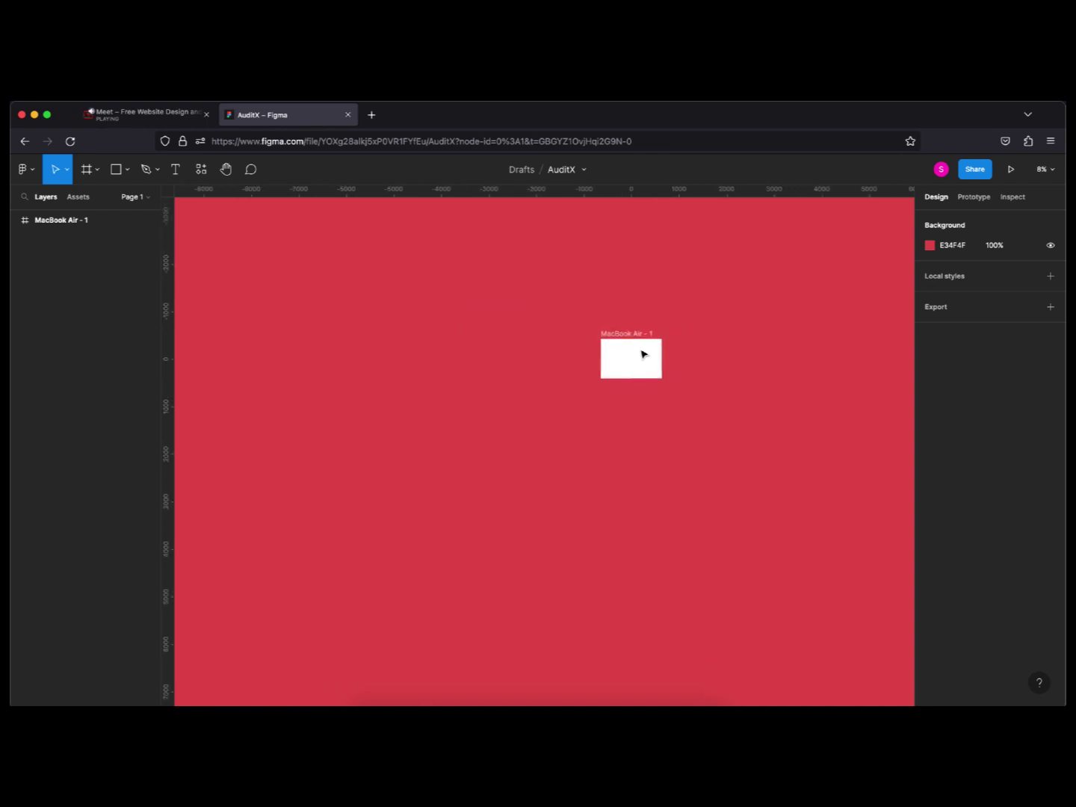
{"action": "left_click", "coordinate": [692, 423]}
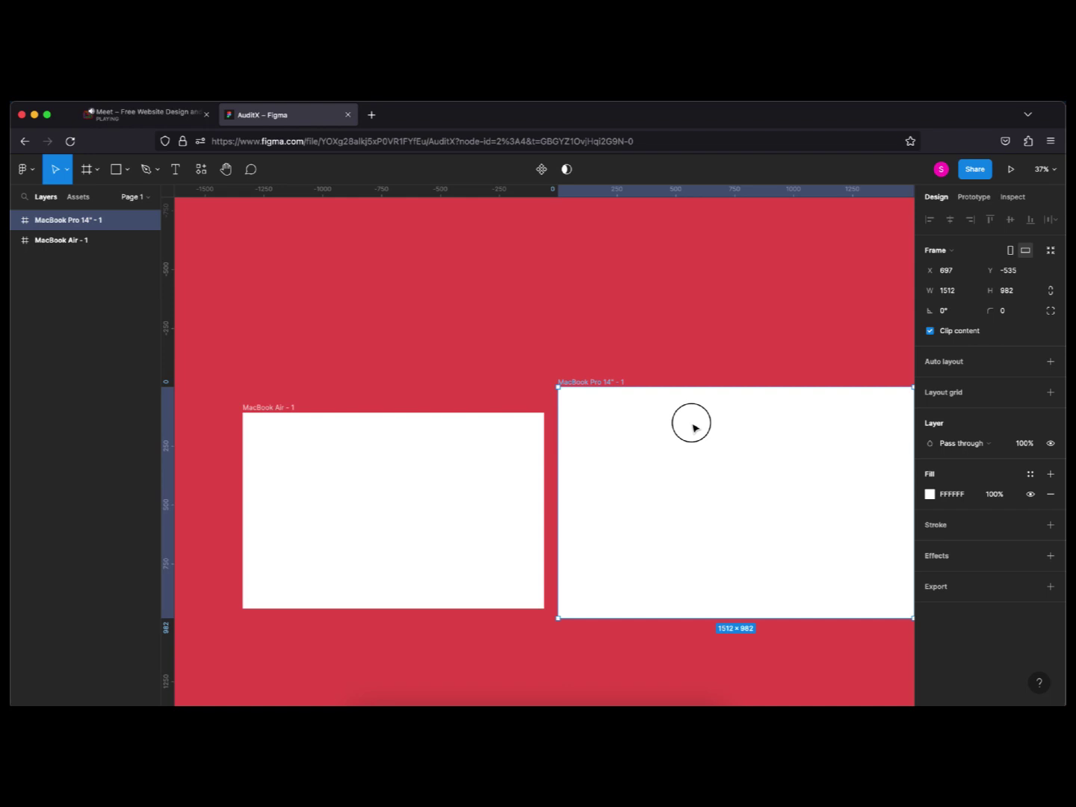
{"action": "left_click_drag", "start_coordinate": [692, 425], "coordinate": [693, 437]}
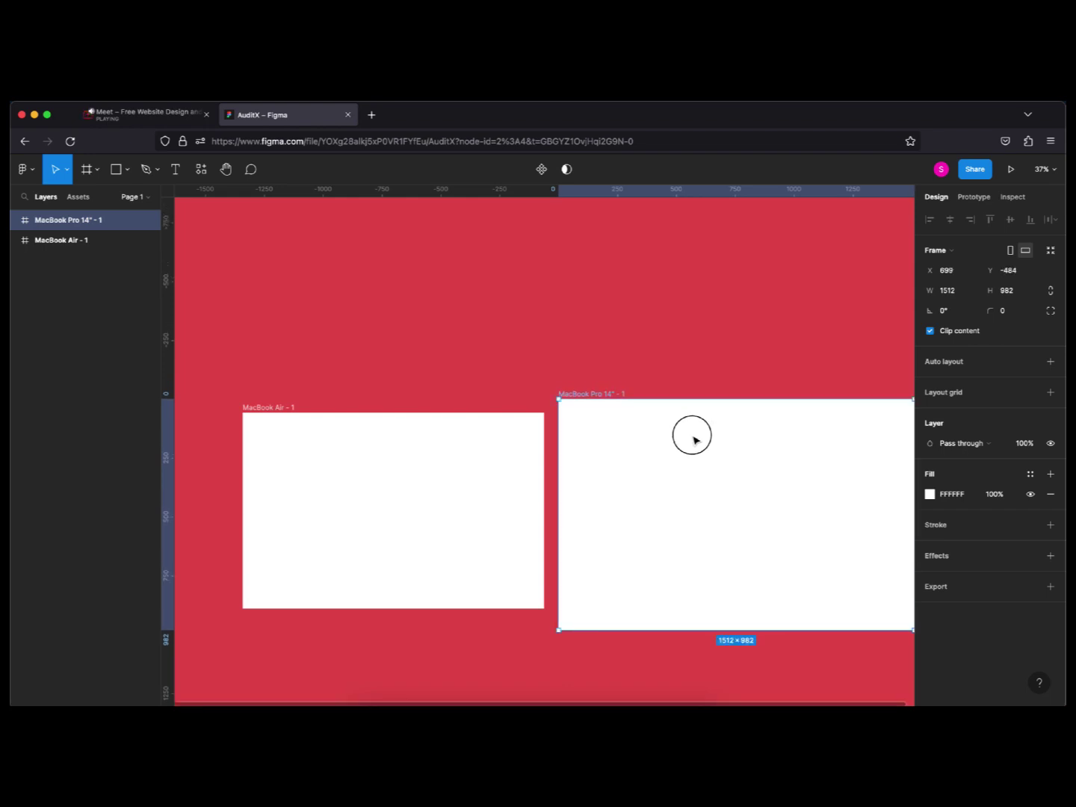
{"action": "left_click_drag", "start_coordinate": [693, 441], "coordinate": [691, 450]}
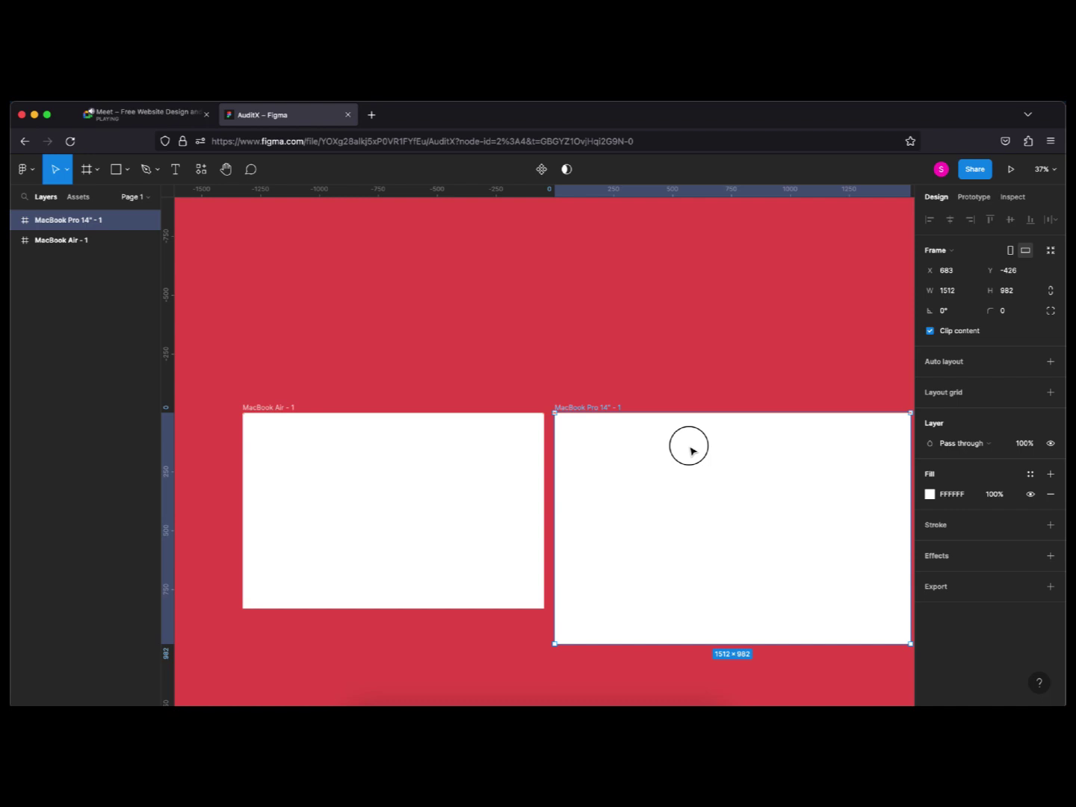
{"action": "left_click_drag", "start_coordinate": [690, 450], "coordinate": [634, 246]}
{"action": "scroll", "coordinate": [658, 347], "scroll_direction": "up", "scroll_amount": 3}
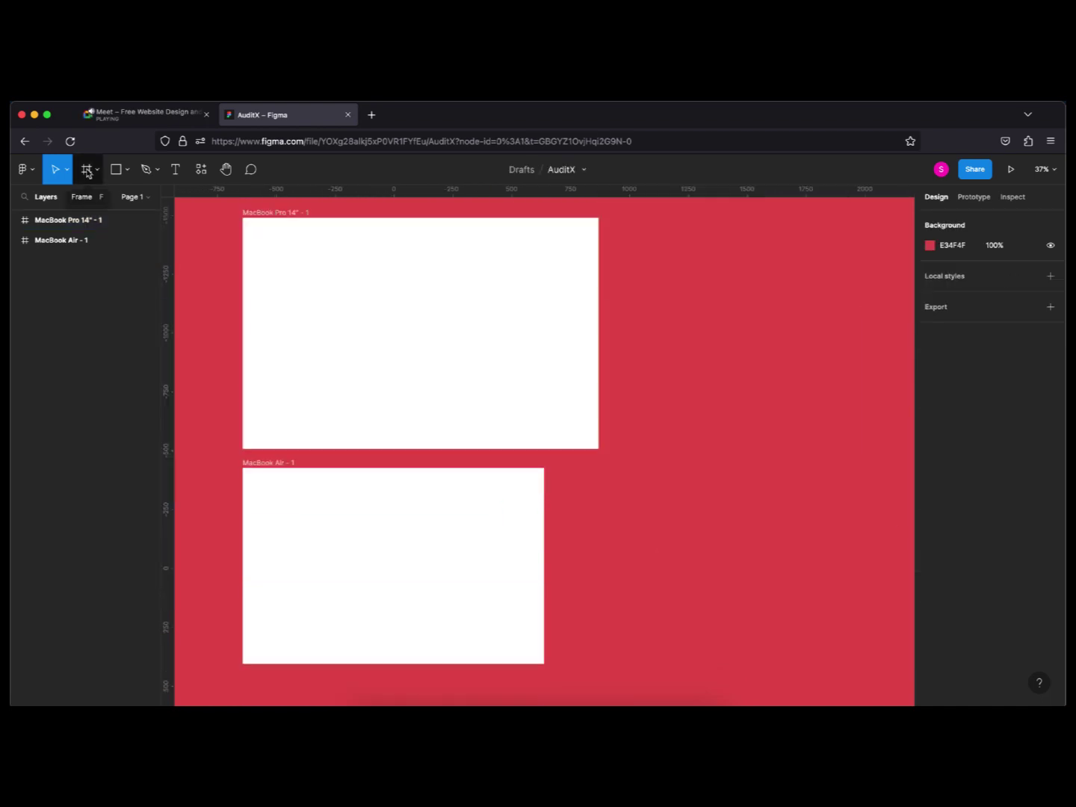
Add a MacBook Pro 16" frame, 1728 × 1117, beside the other two MacBook frames.
{"action": "left_click", "coordinate": [87, 172]}
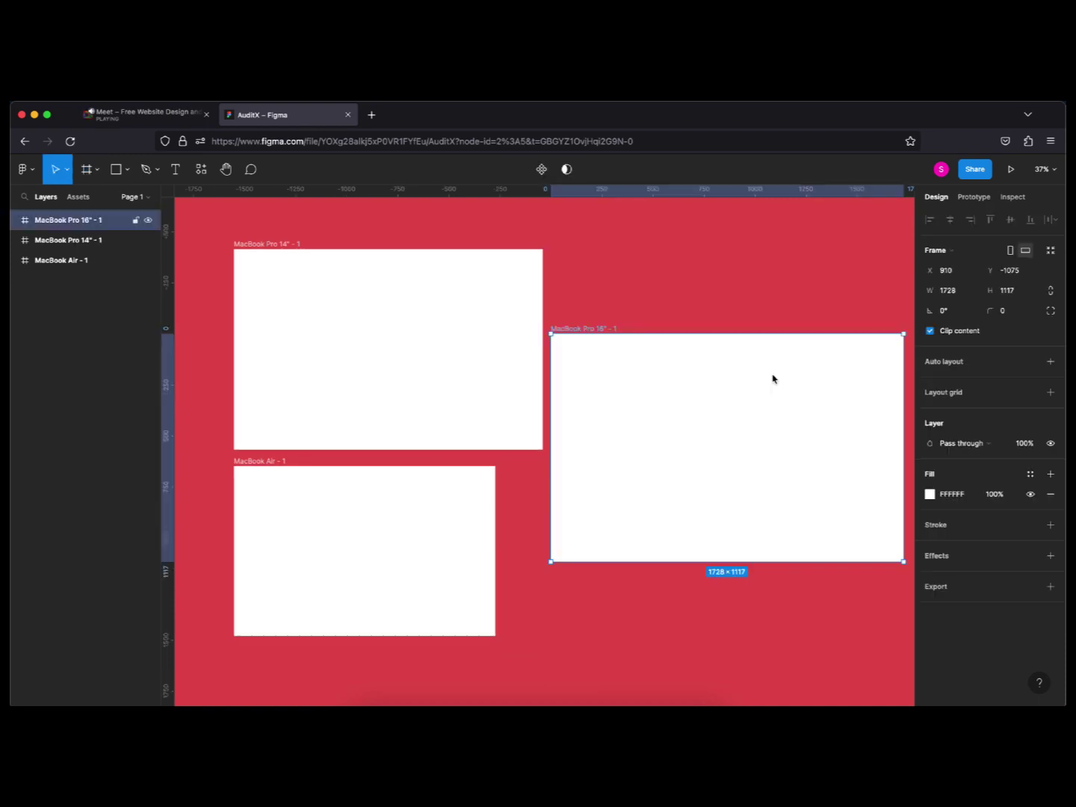
{"action": "scroll", "coordinate": [769, 428], "scroll_direction": "up", "scroll_amount": 2}
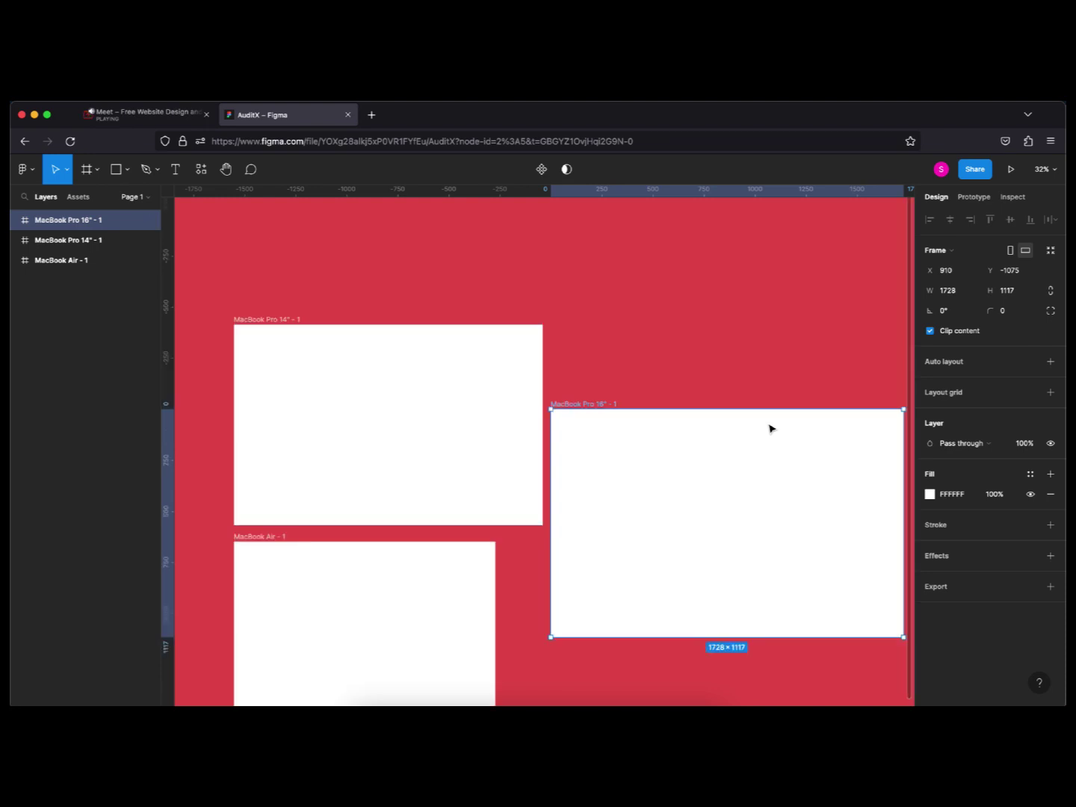
{"action": "scroll", "coordinate": [768, 426], "scroll_direction": "down", "scroll_amount": 4}
{"action": "left_click", "coordinate": [94, 171]}
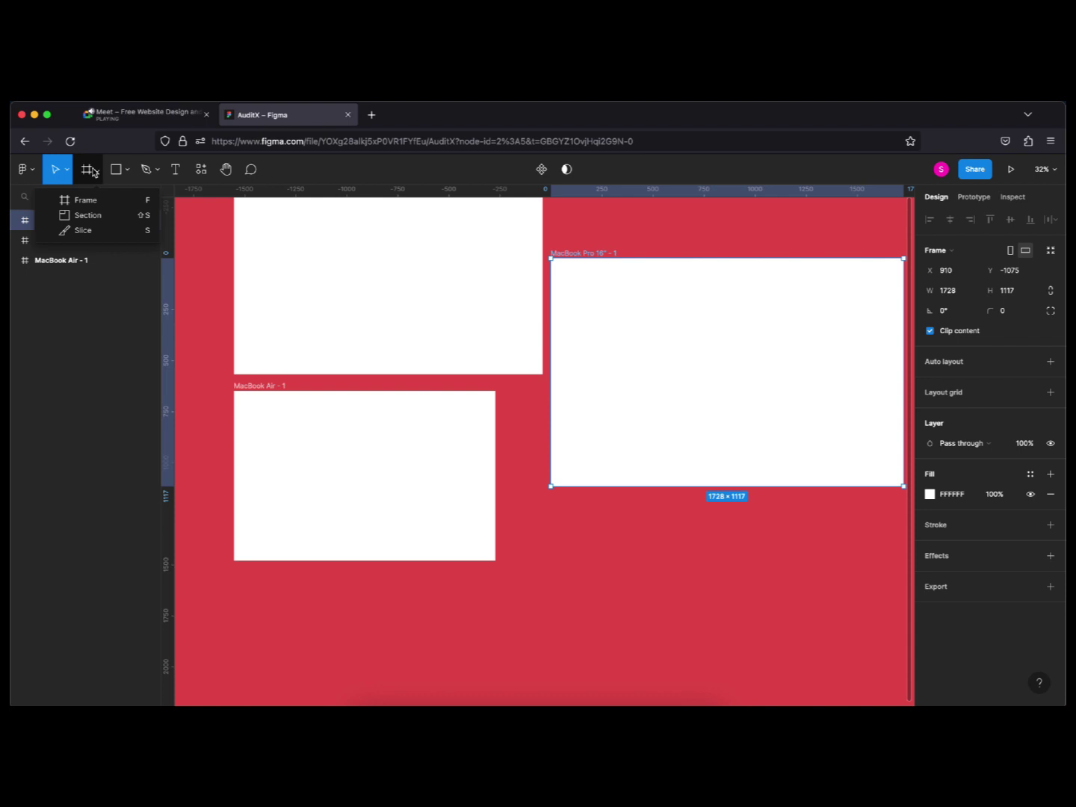
{"action": "scroll", "coordinate": [627, 353], "scroll_direction": "up", "scroll_amount": 2}
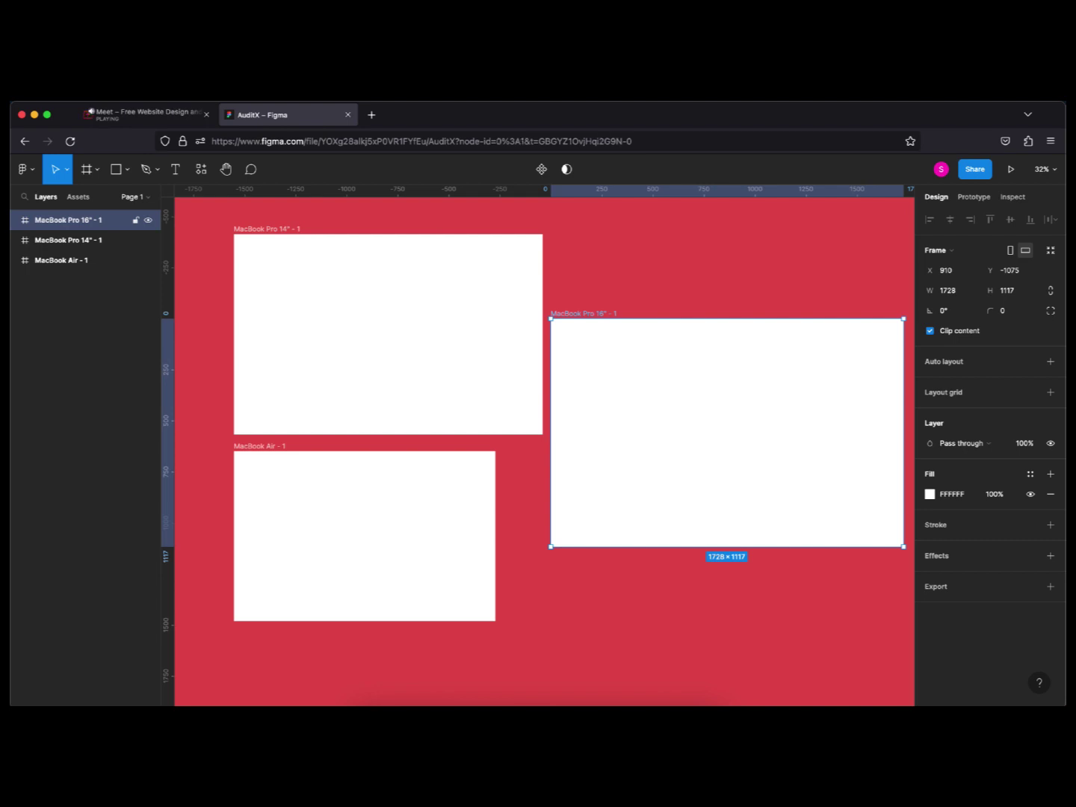
Delete the MacBook Pro 16", MacBook Pro 14" and MacBook Air frames from the canvas.
{"action": "key", "text": "Delete"}
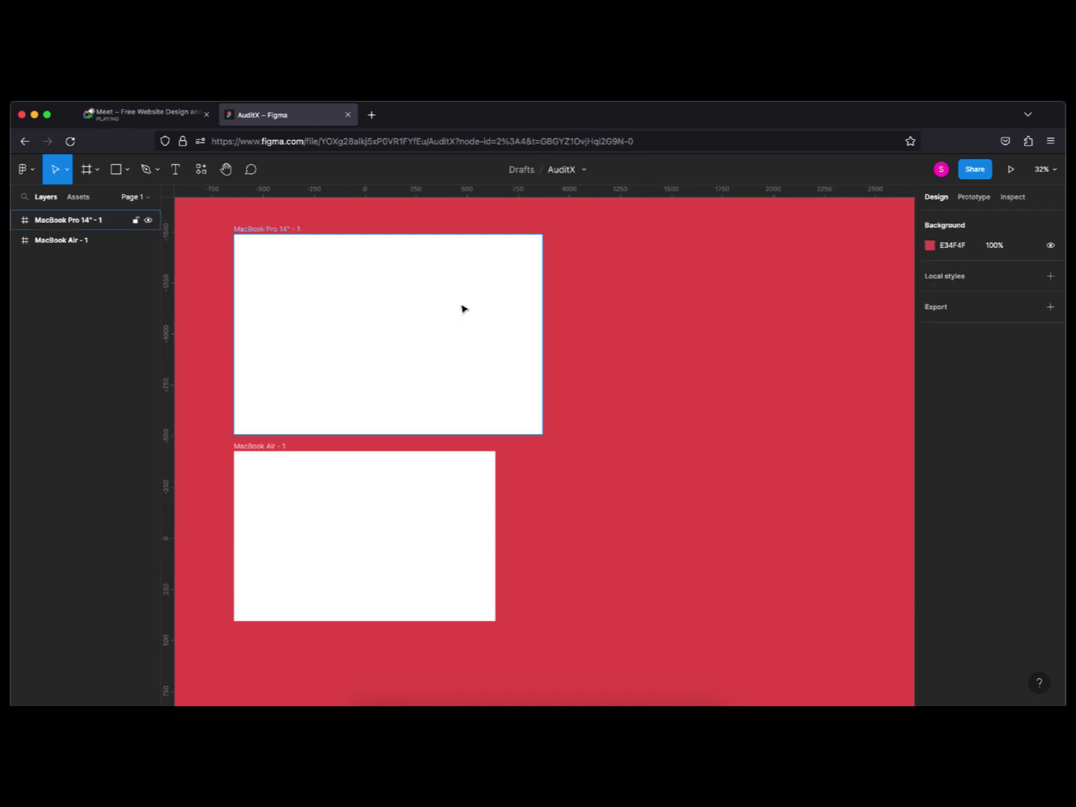
{"action": "left_click", "coordinate": [462, 309]}
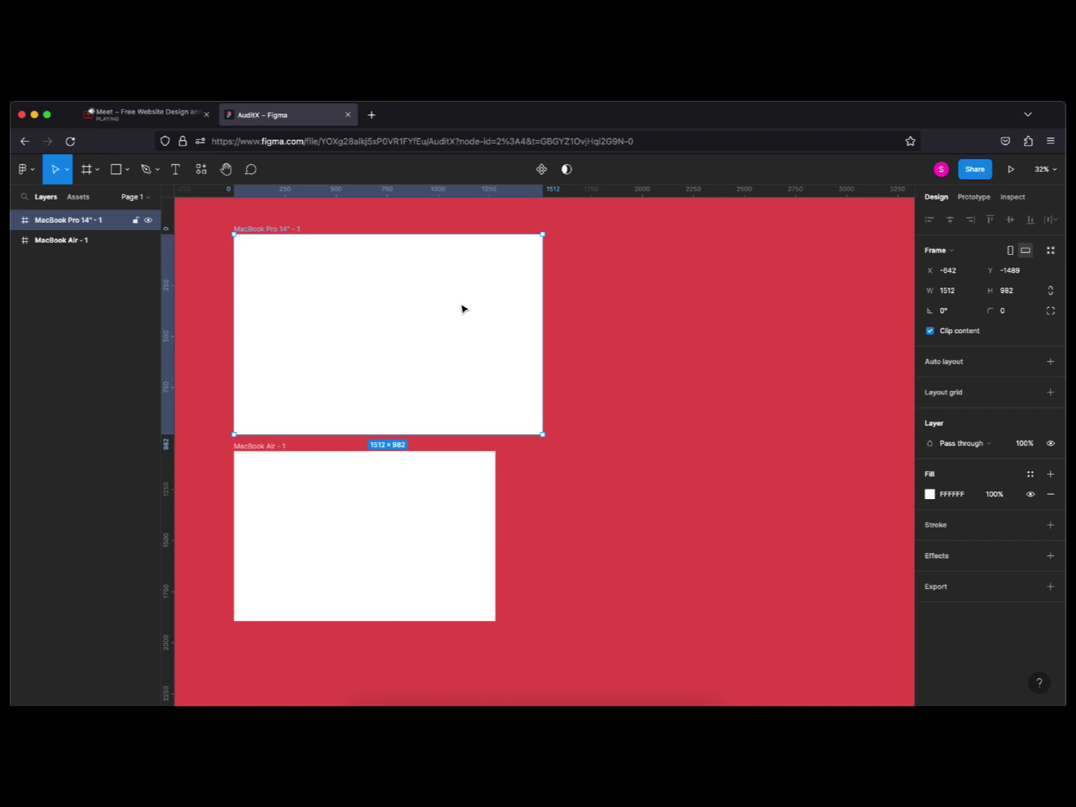
{"action": "key", "text": "Delete"}
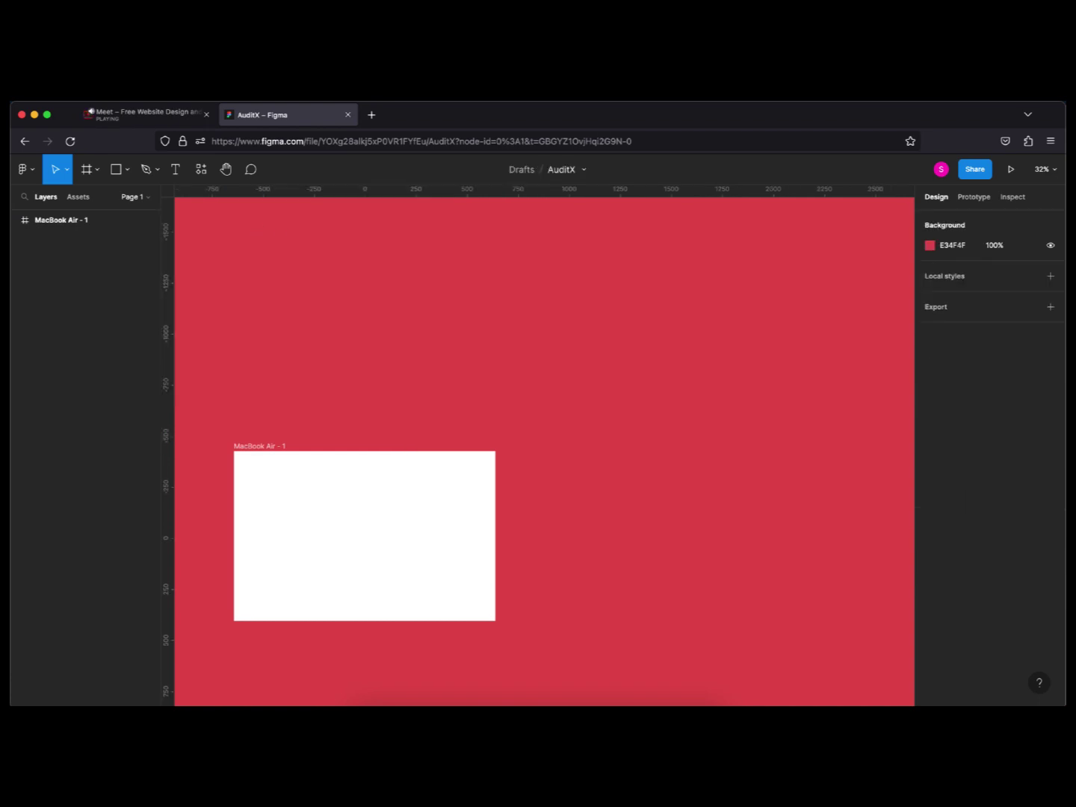
{"action": "left_click", "coordinate": [428, 551]}
{"action": "key", "text": "Delete"}
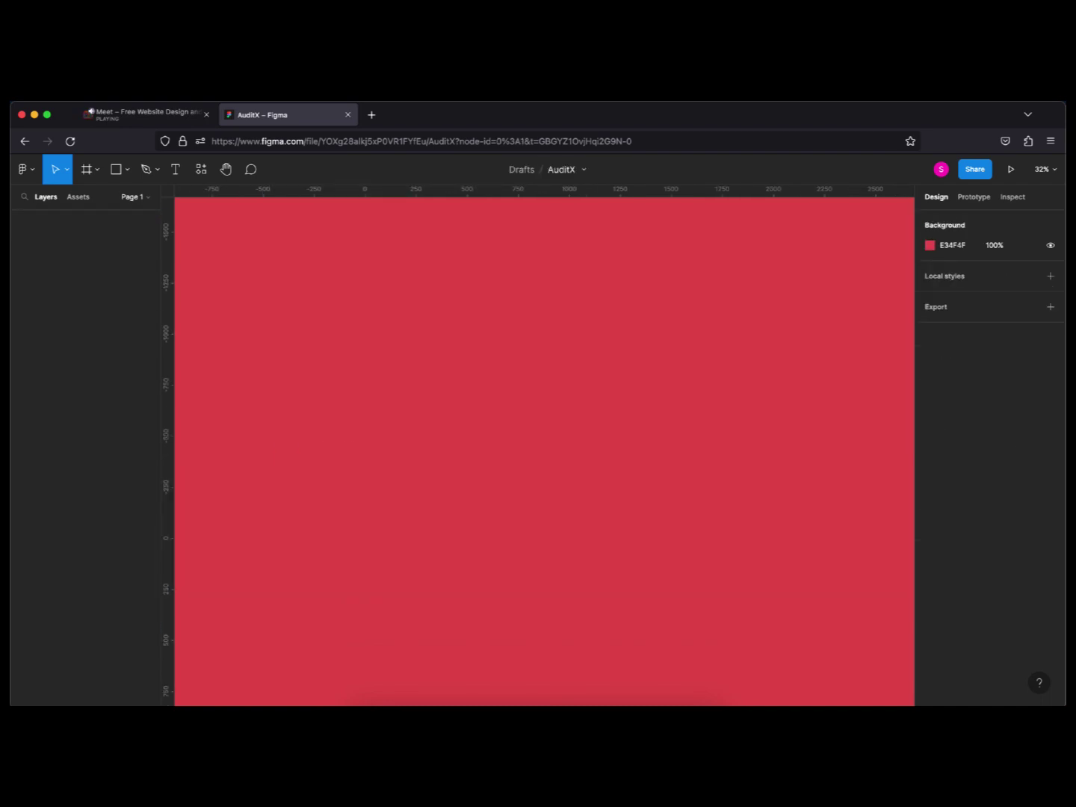
Draw two side-by-side sections, about 2262 × 1483 and 3006 × 2132, and name them Homepage and About us.
{"action": "left_click", "coordinate": [97, 170]}
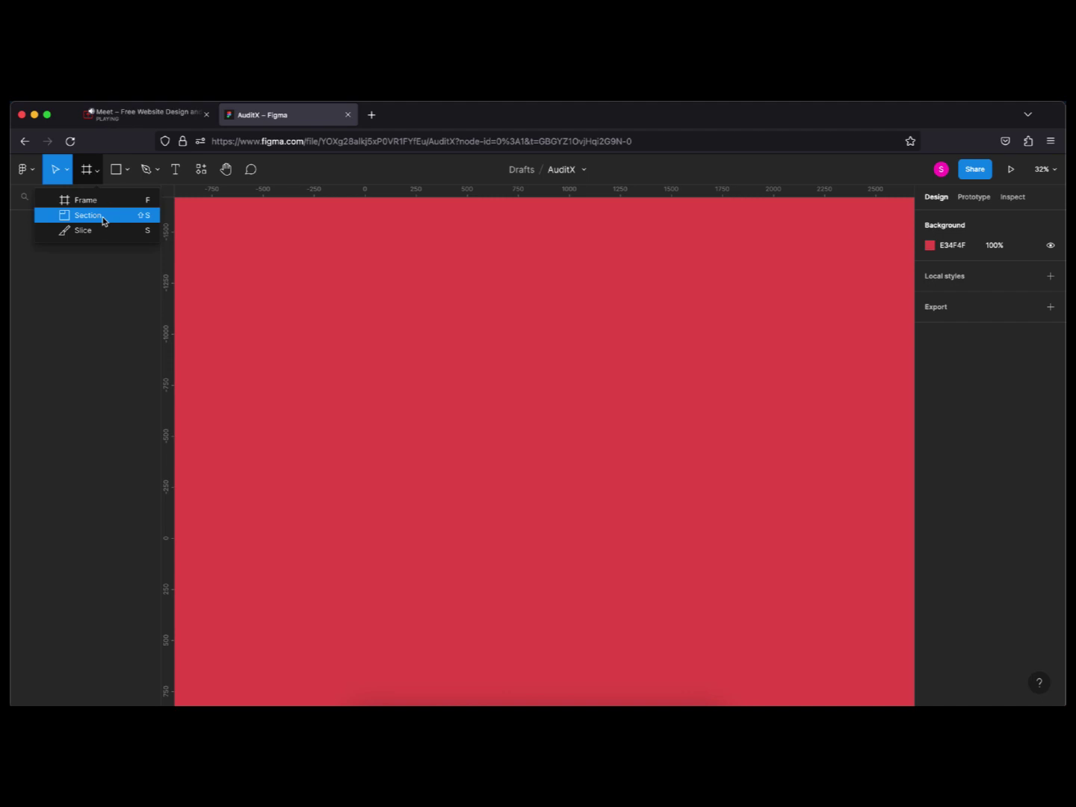
{"action": "left_click", "coordinate": [103, 219]}
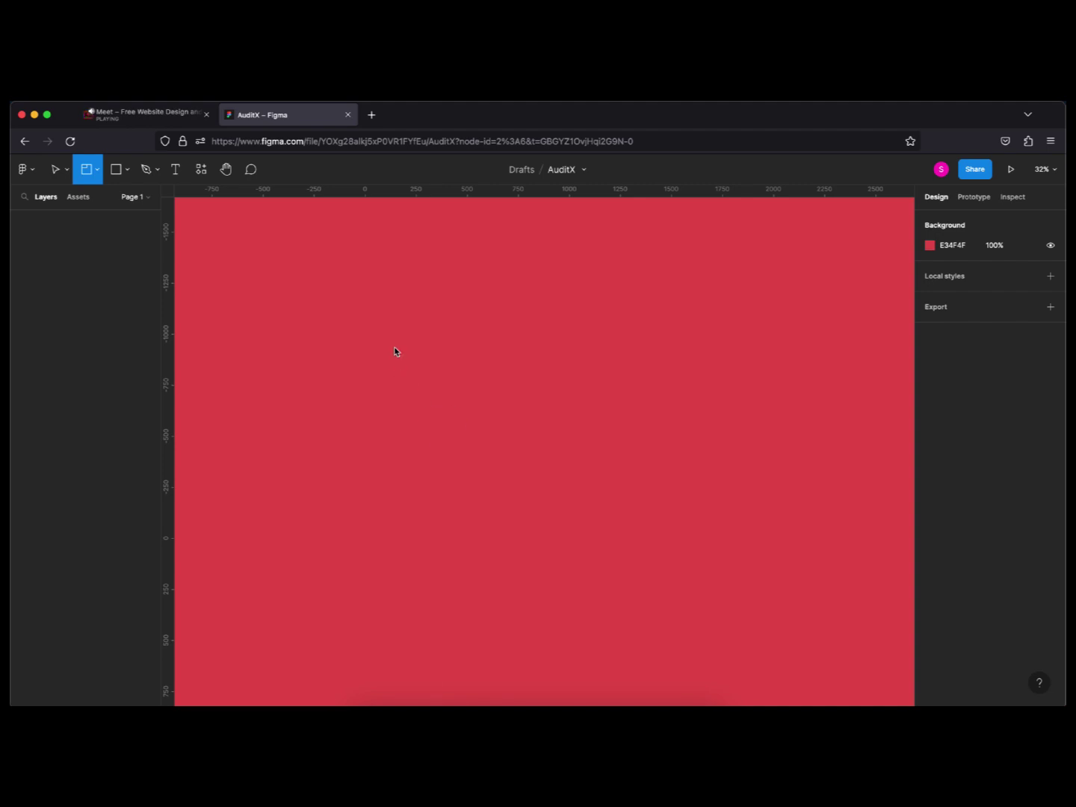
{"action": "left_click", "coordinate": [369, 340]}
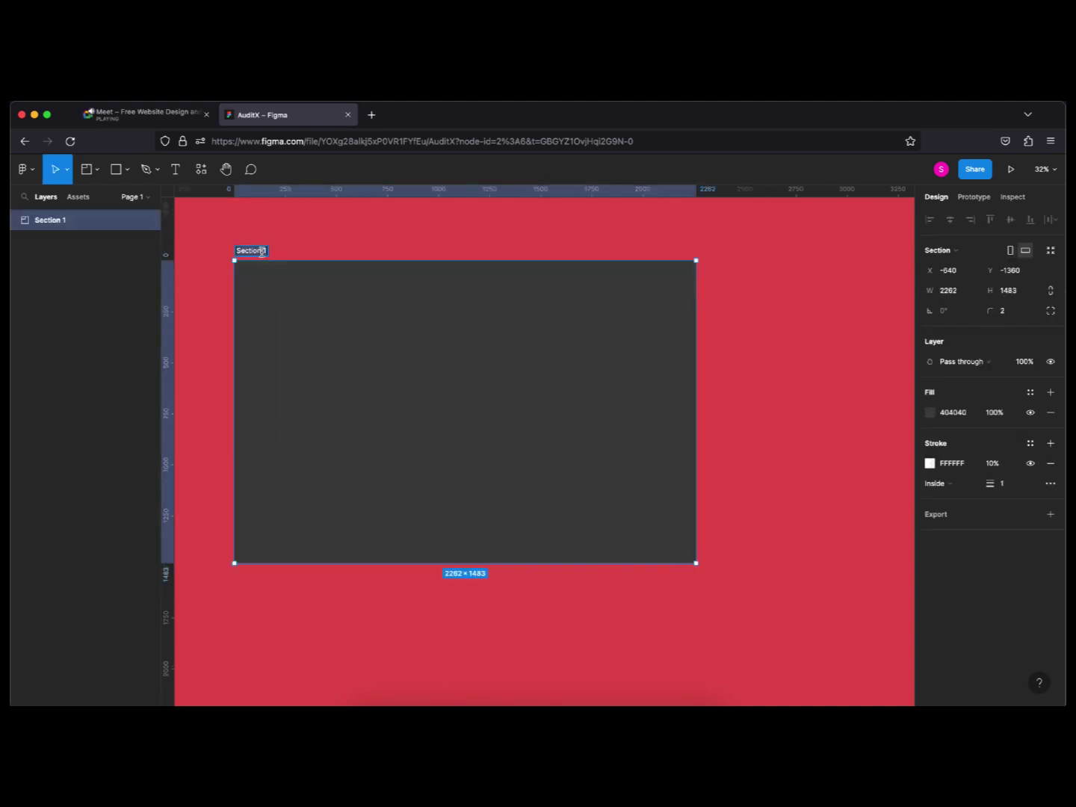
{"action": "left_click_drag", "start_coordinate": [464, 294], "coordinate": [793, 445]}
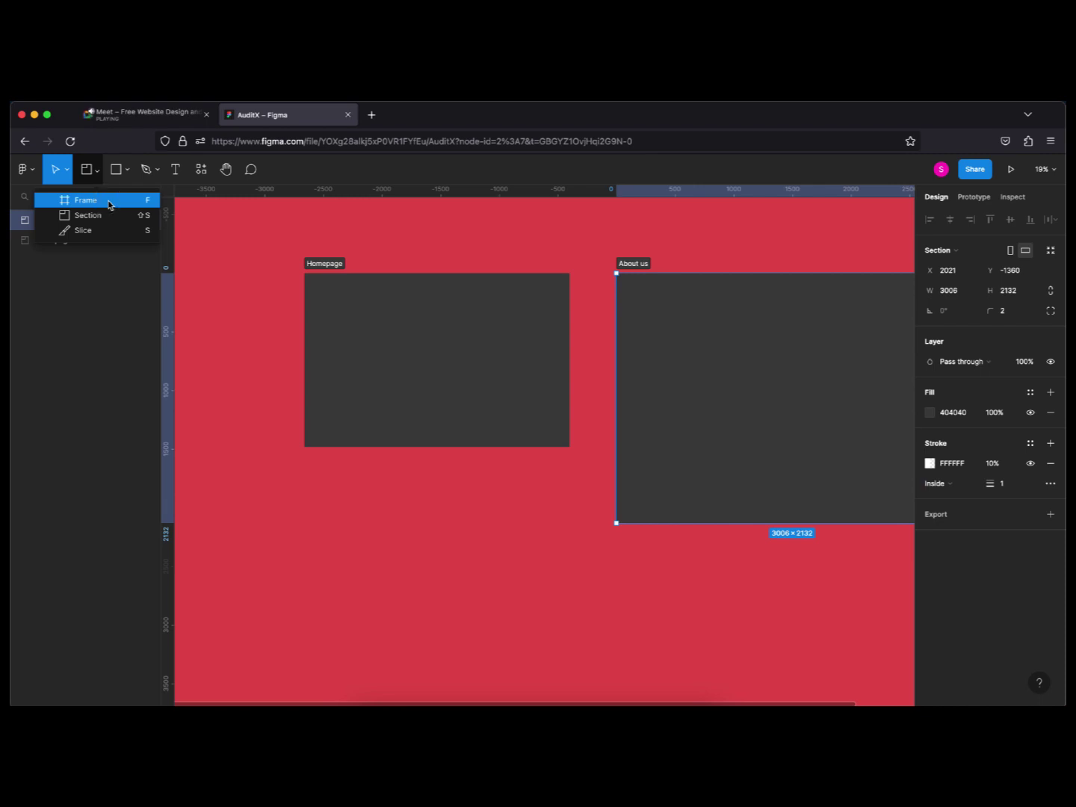
Add a Desktop preset frame, 1440 × 1024, and place it inside the Homepage section.
{"action": "left_click", "coordinate": [109, 205]}
{"action": "left_click", "coordinate": [56, 170]}
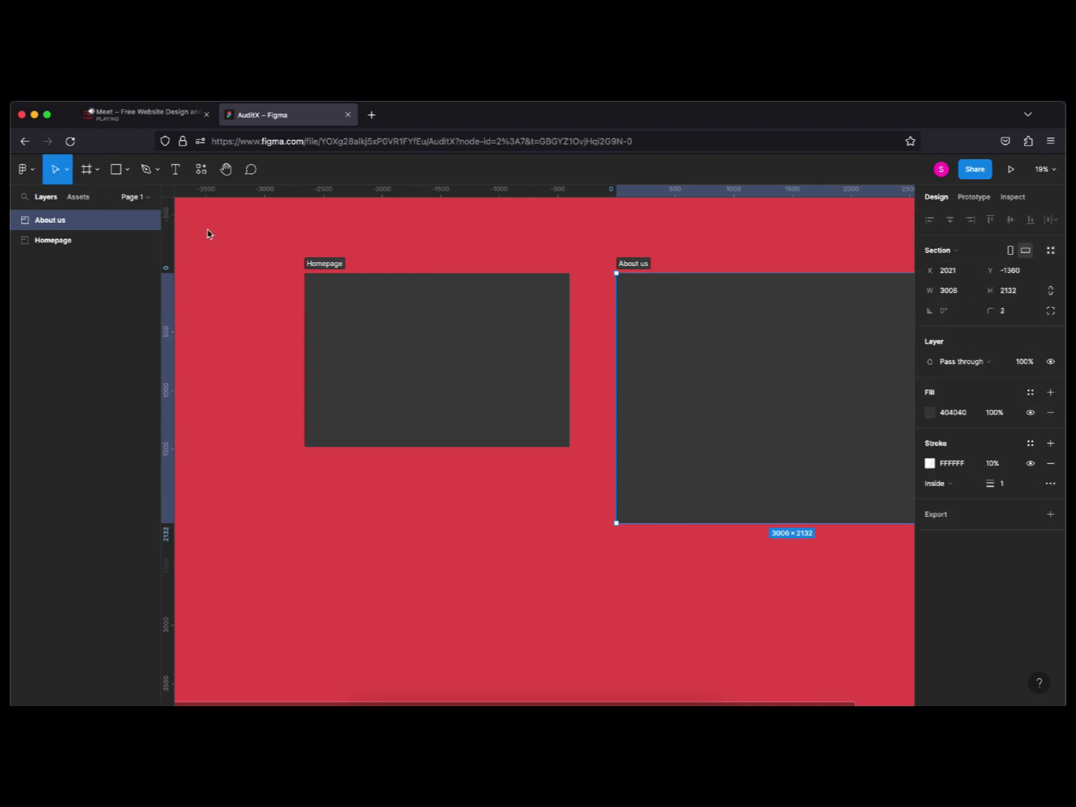
{"action": "left_click", "coordinate": [327, 266]}
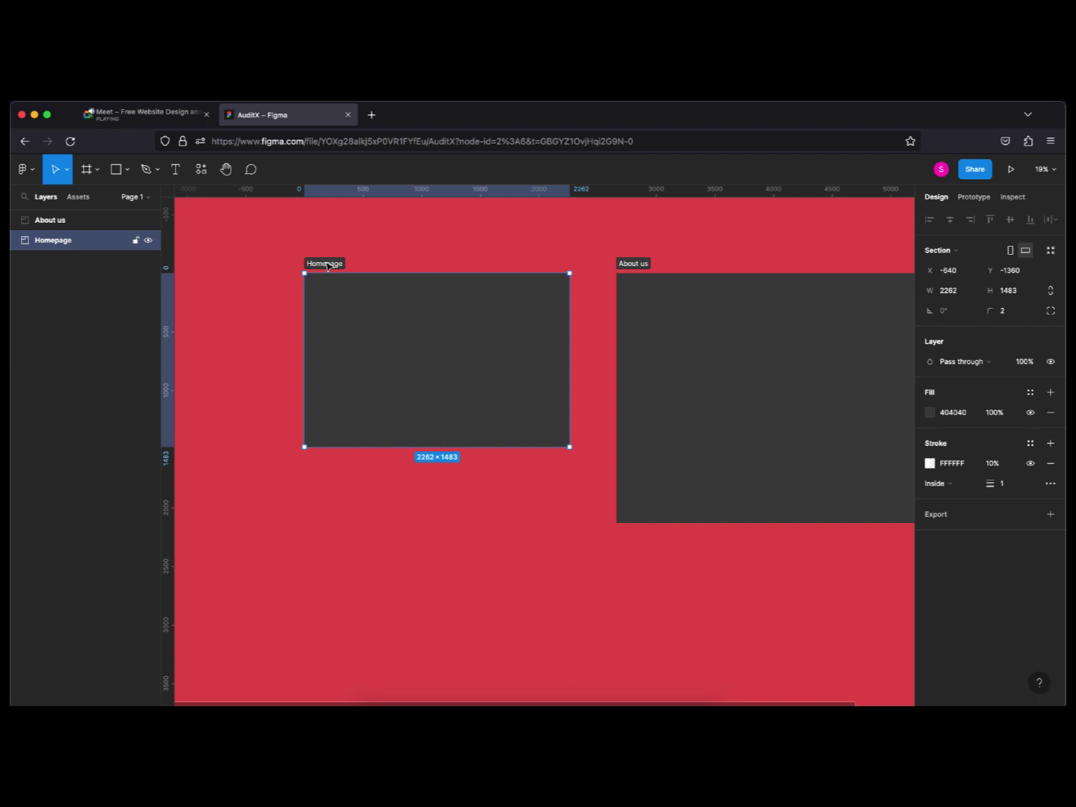
{"action": "key", "text": "f"}
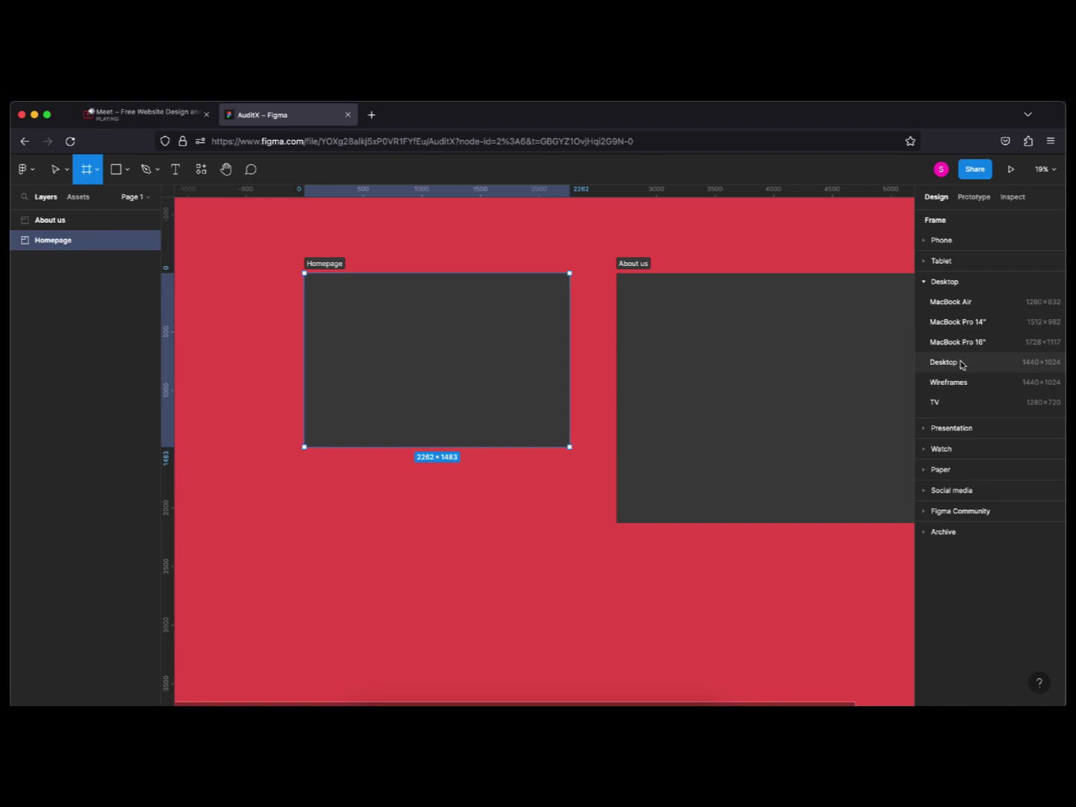
{"action": "left_click", "coordinate": [943, 362]}
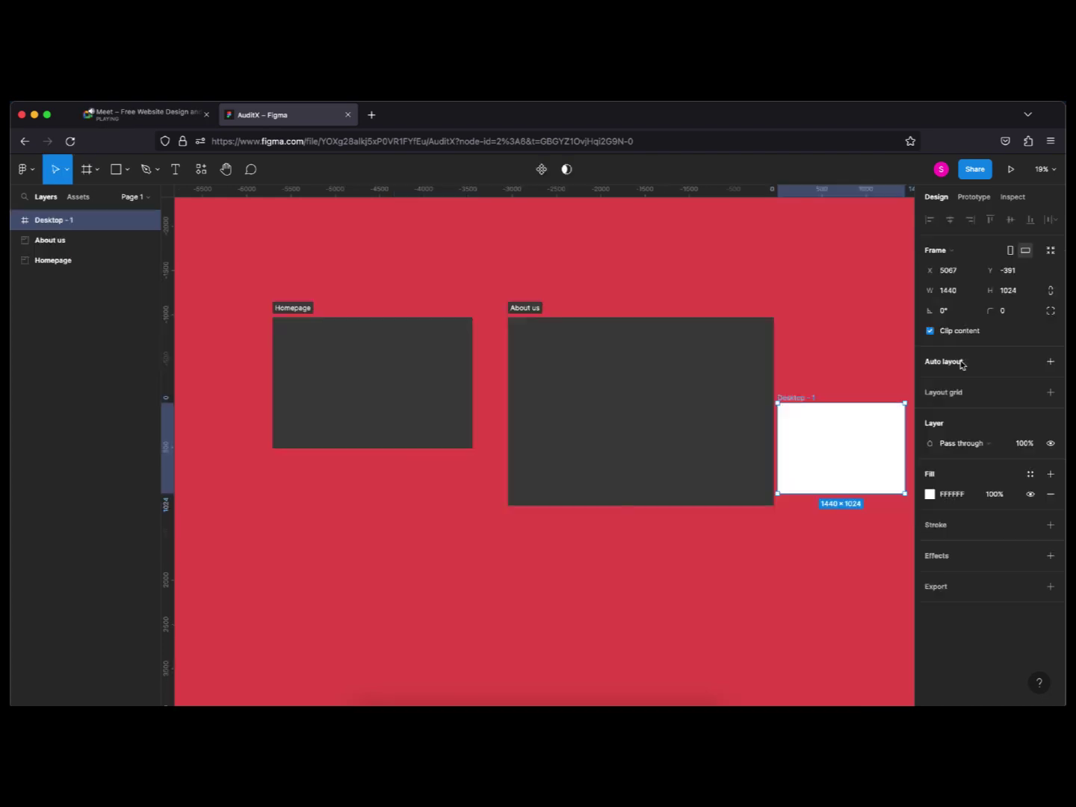
{"action": "left_click", "coordinate": [834, 438]}
{"action": "left_click_drag", "start_coordinate": [834, 438], "coordinate": [369, 377]}
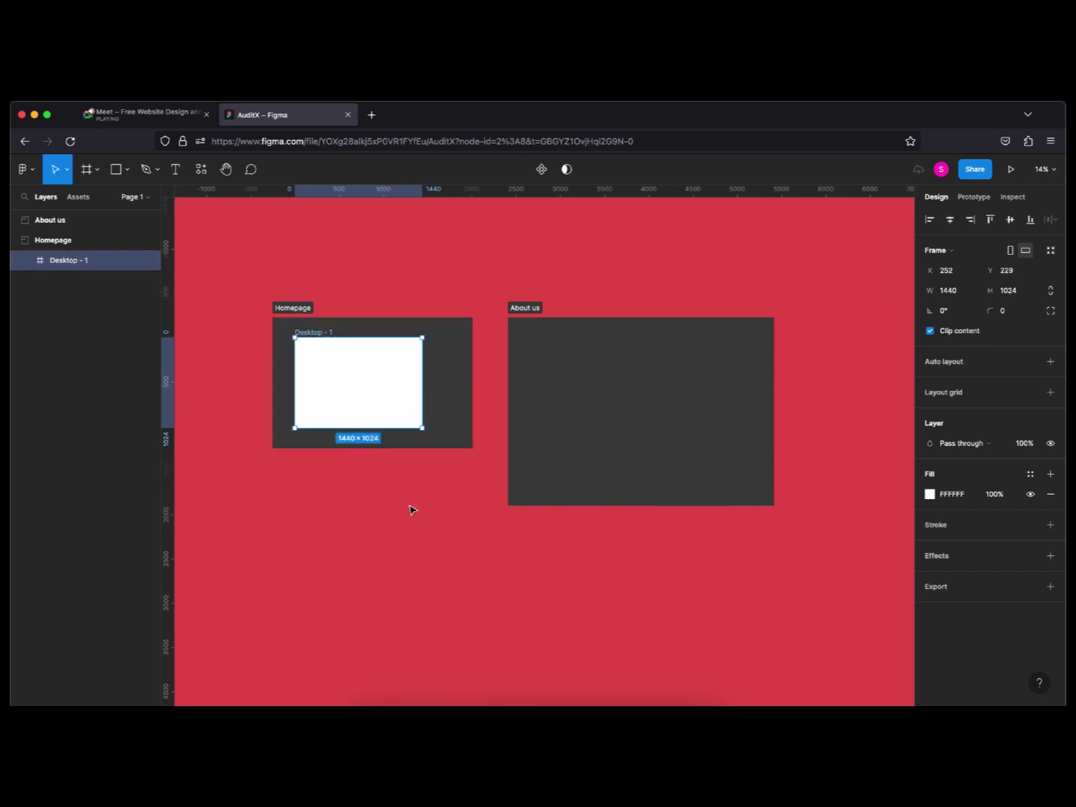
{"action": "left_click", "coordinate": [409, 510]}
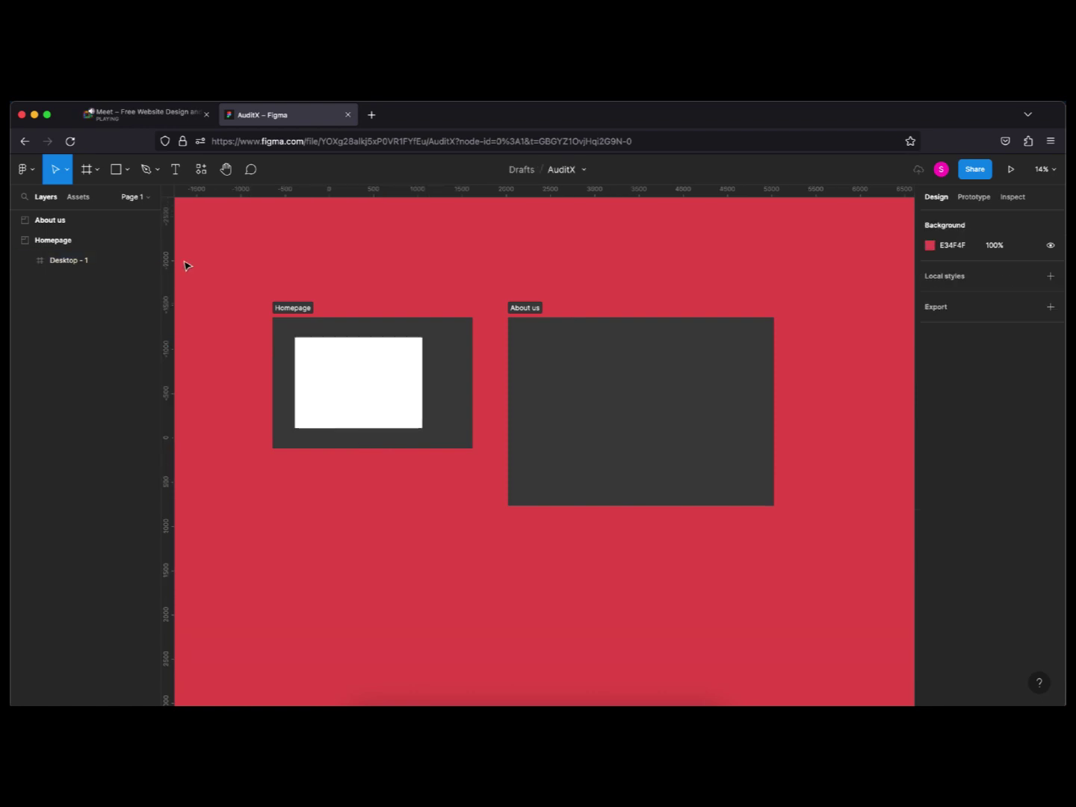
Select the About us section and the Desktop frame nested in Homepage in turn, returning to About us.
{"action": "left_click", "coordinate": [65, 223]}
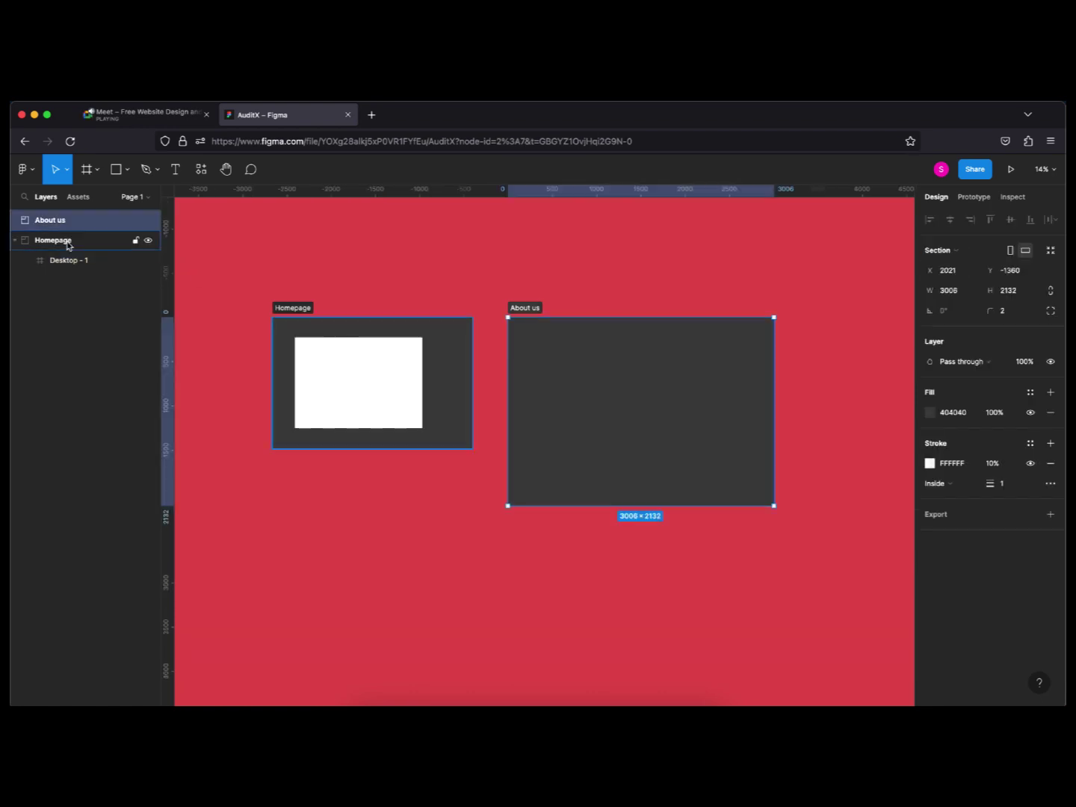
{"action": "left_click", "coordinate": [72, 262]}
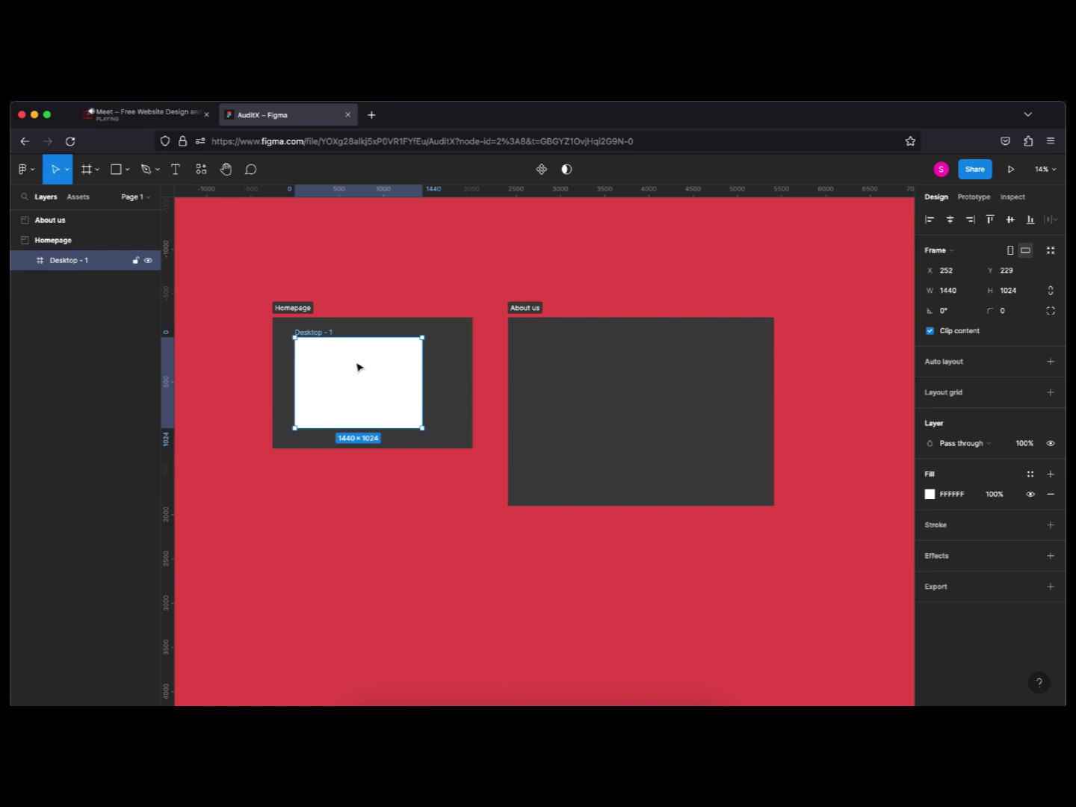
{"action": "left_click", "coordinate": [528, 311]}
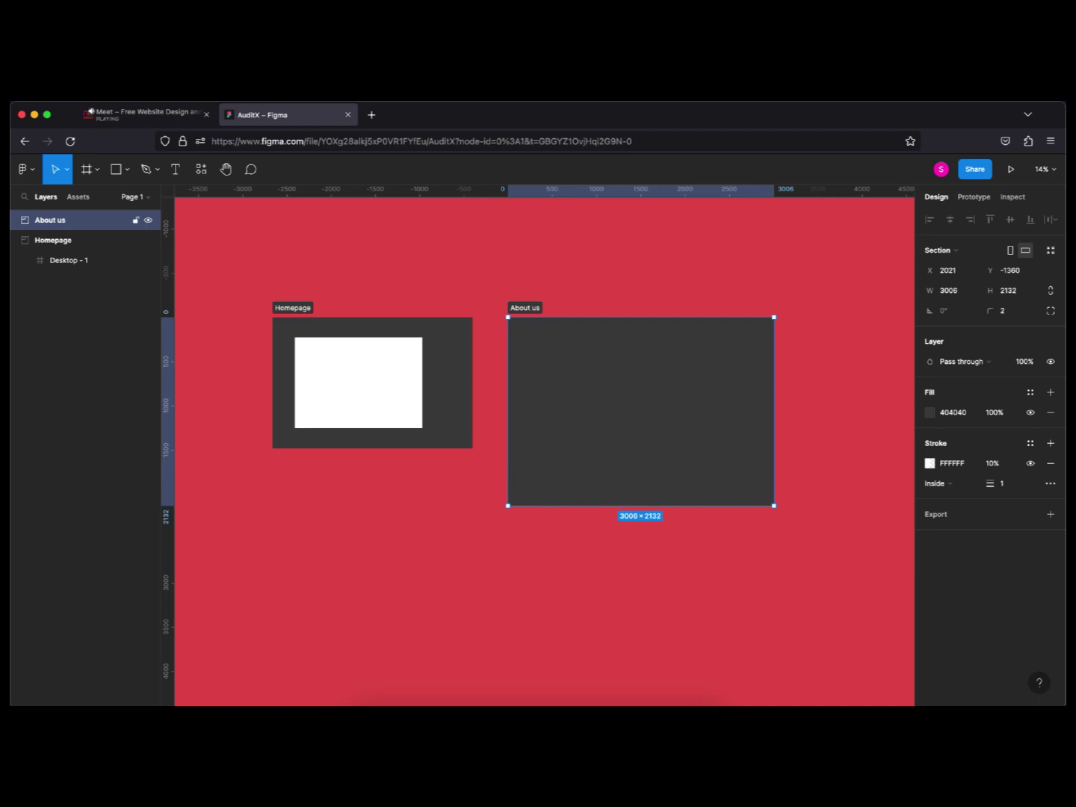
Delete the About us section from the canvas.
{"action": "key", "text": "Delete"}
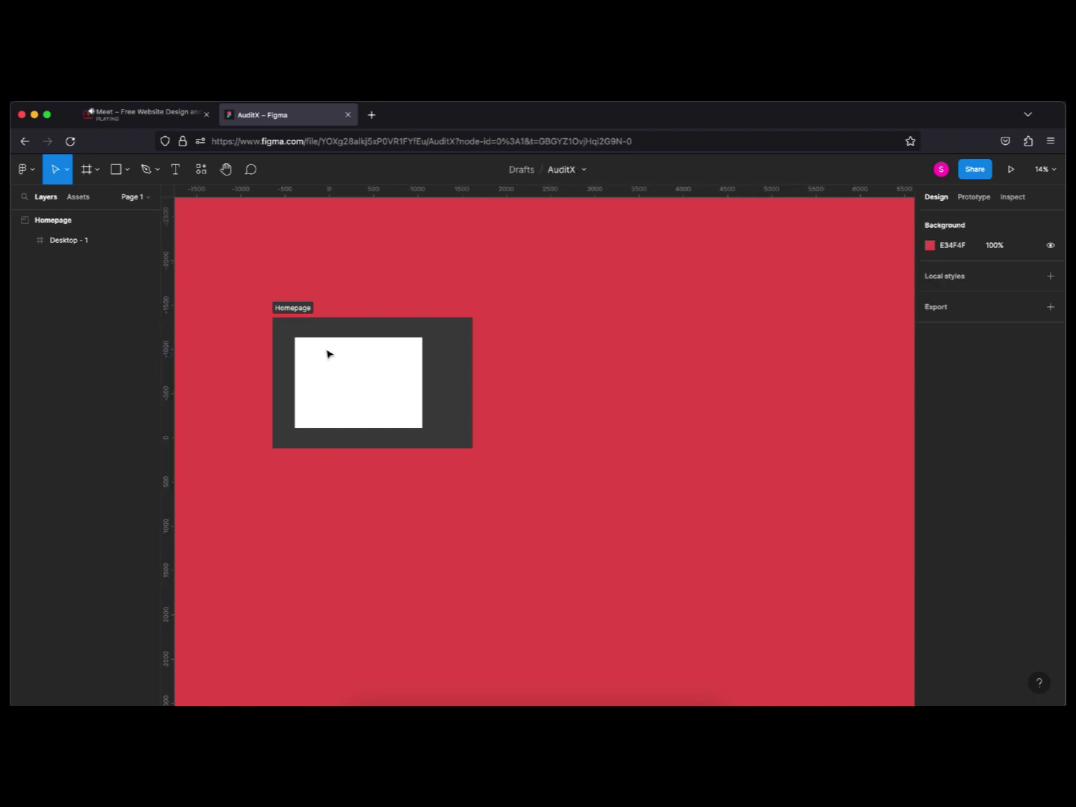
Draw two rectangles beside the Homepage section, about 1002 × 894 and 1008 × 1008, and select the upper one.
{"action": "left_click", "coordinate": [128, 174]}
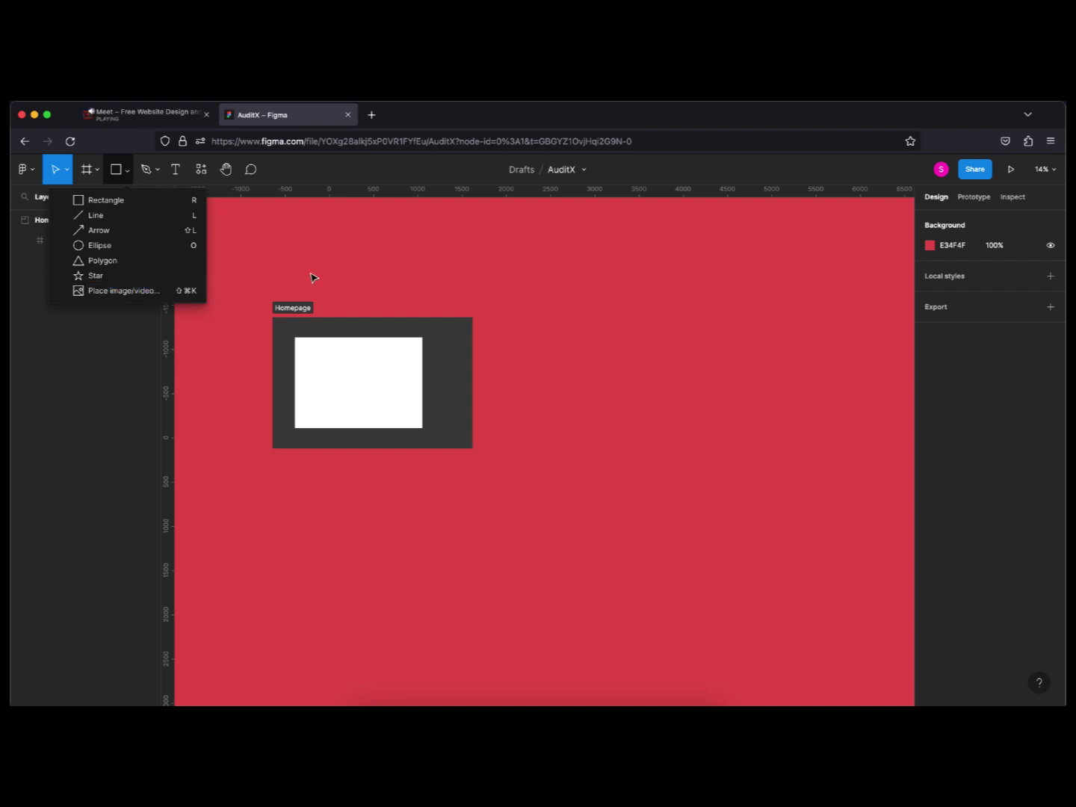
{"action": "left_click", "coordinate": [145, 207]}
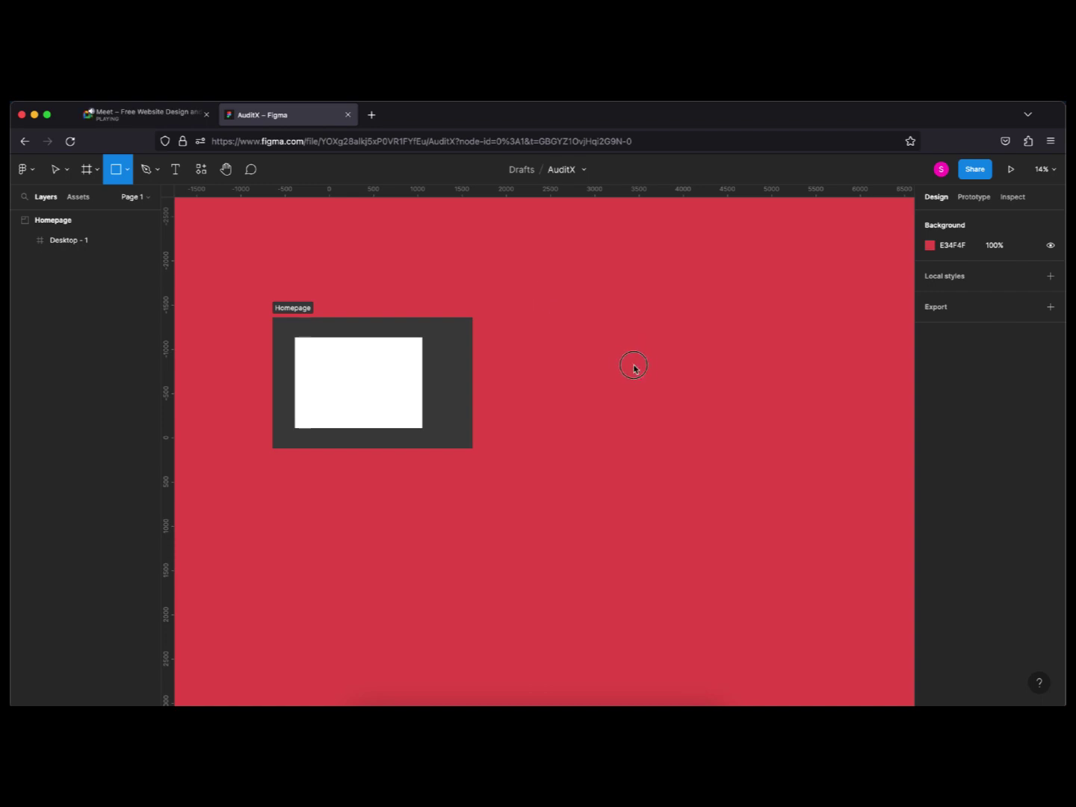
{"action": "left_click_drag", "start_coordinate": [629, 354], "coordinate": [540, 276]}
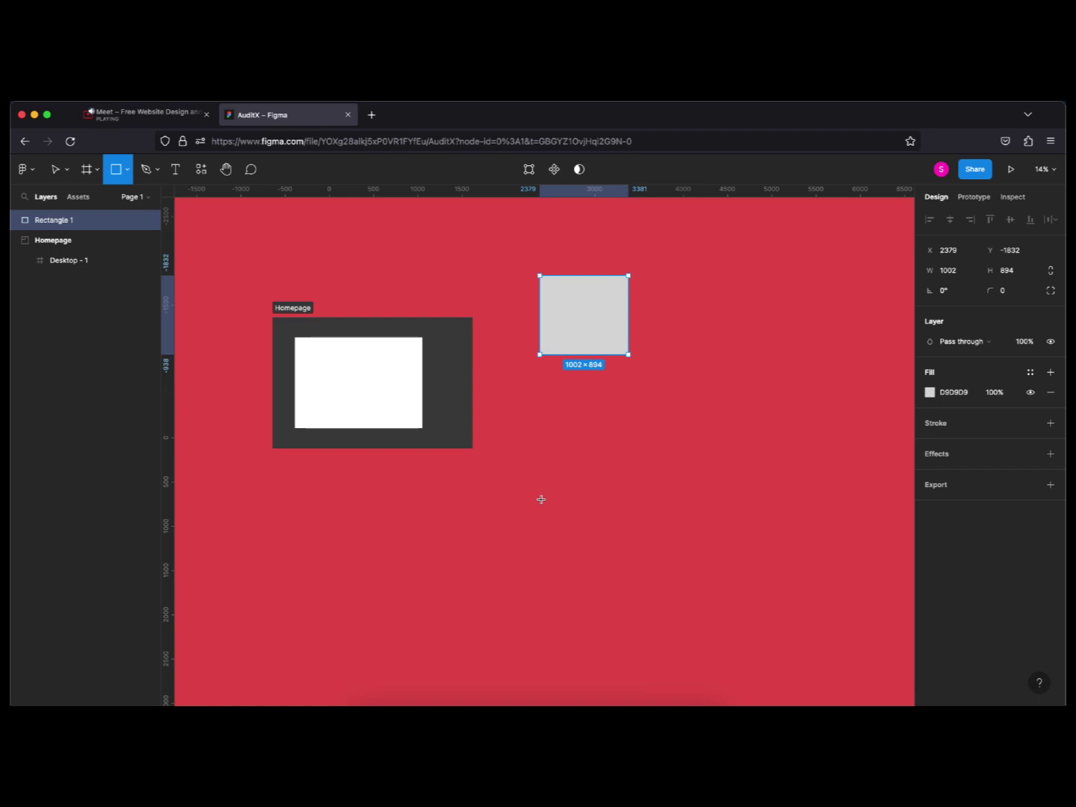
{"action": "left_click_drag", "start_coordinate": [549, 432], "coordinate": [638, 519]}
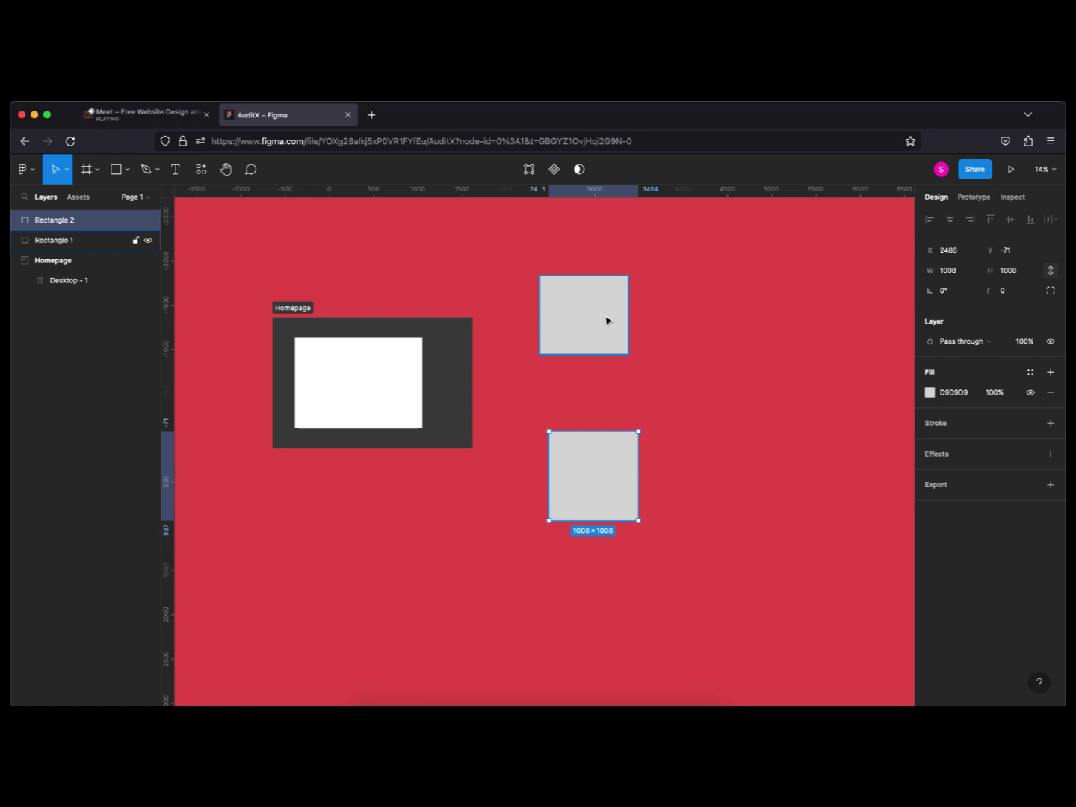
{"action": "left_click", "coordinate": [605, 321]}
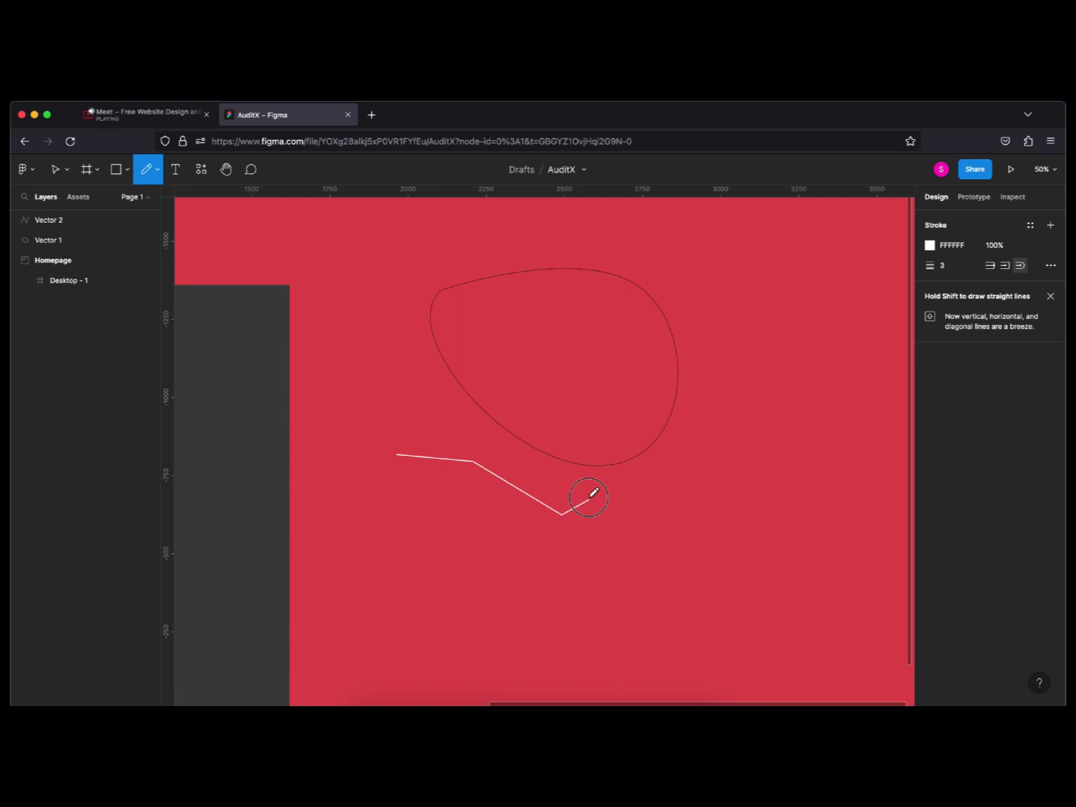
Undo the freehand and curved vector drawings on the canvas.
{"action": "key", "text": "ctrl+z"}
{"action": "key", "text": "ctrl+z"}
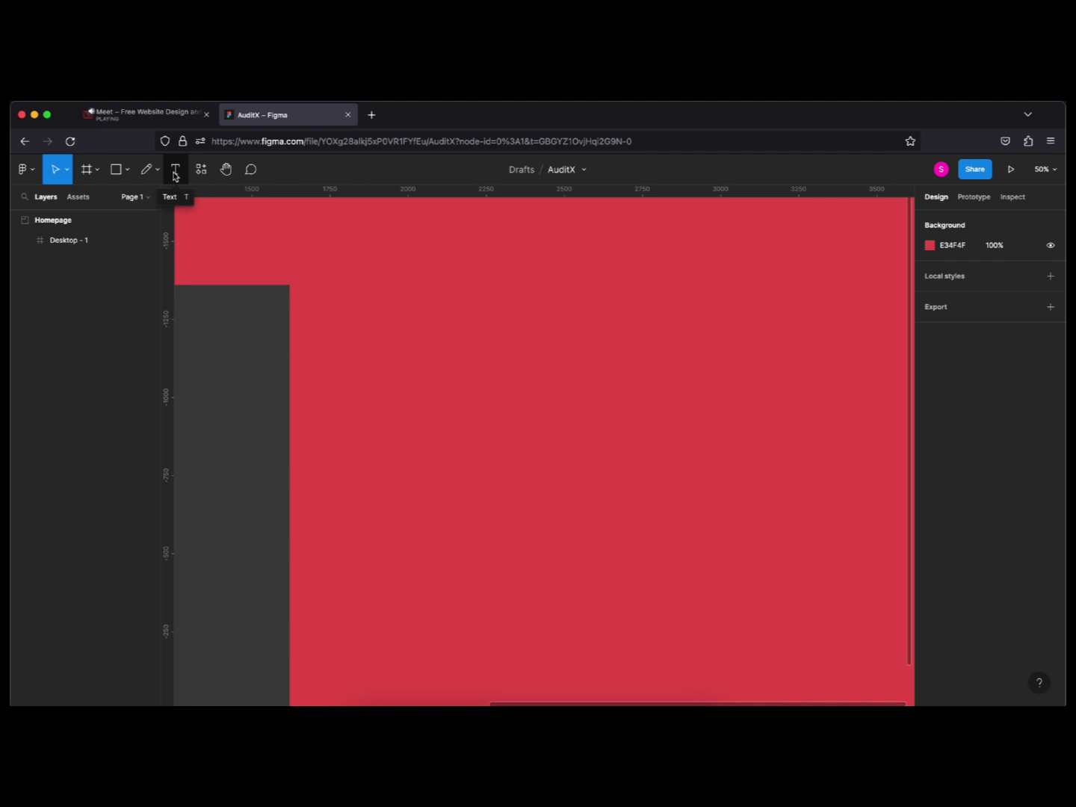
Add a text layer reading FREE on the empty canvas beside the Homepage section.
{"action": "left_click", "coordinate": [174, 174]}
{"action": "left_click", "coordinate": [456, 331]}
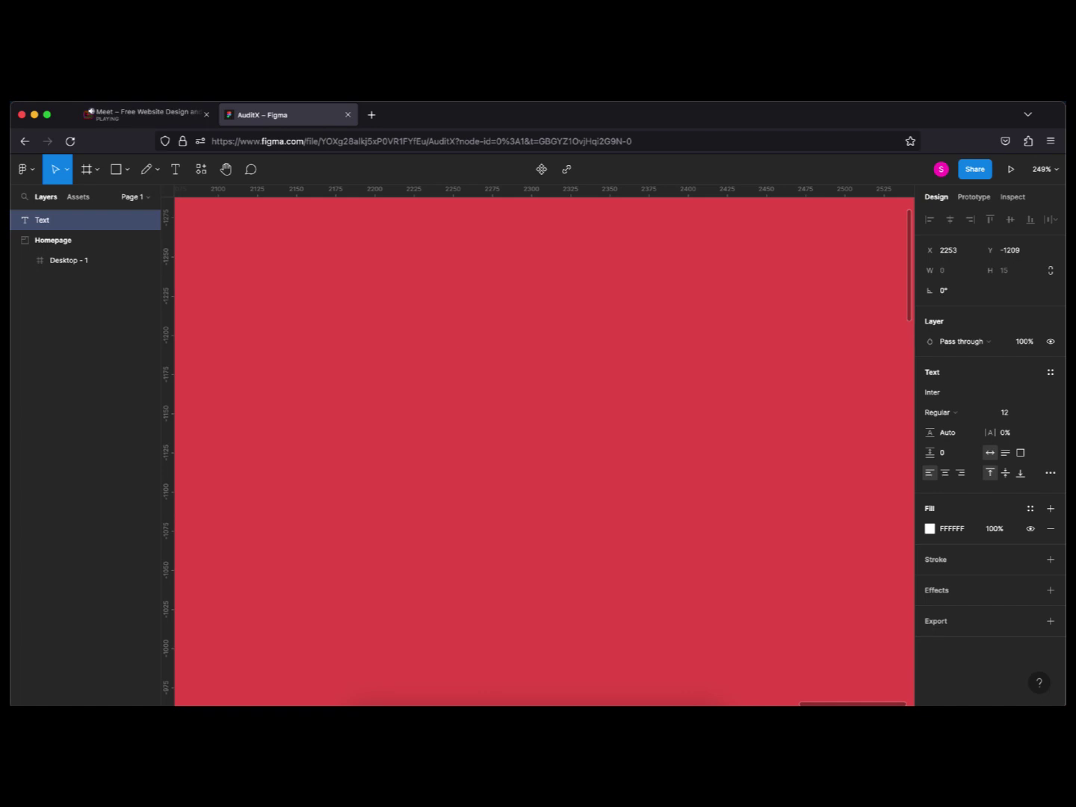
{"action": "type", "text": "FREEE"}
{"action": "key", "text": "BackSpace"}
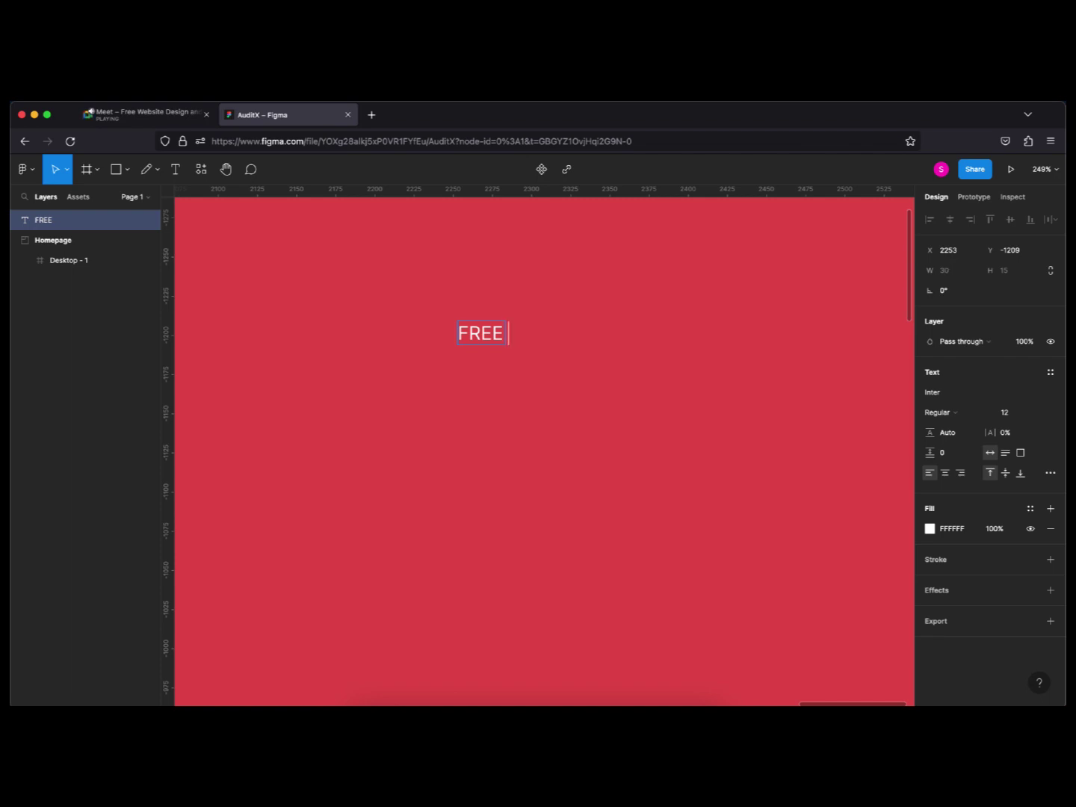
{"action": "key", "text": "Escape"}
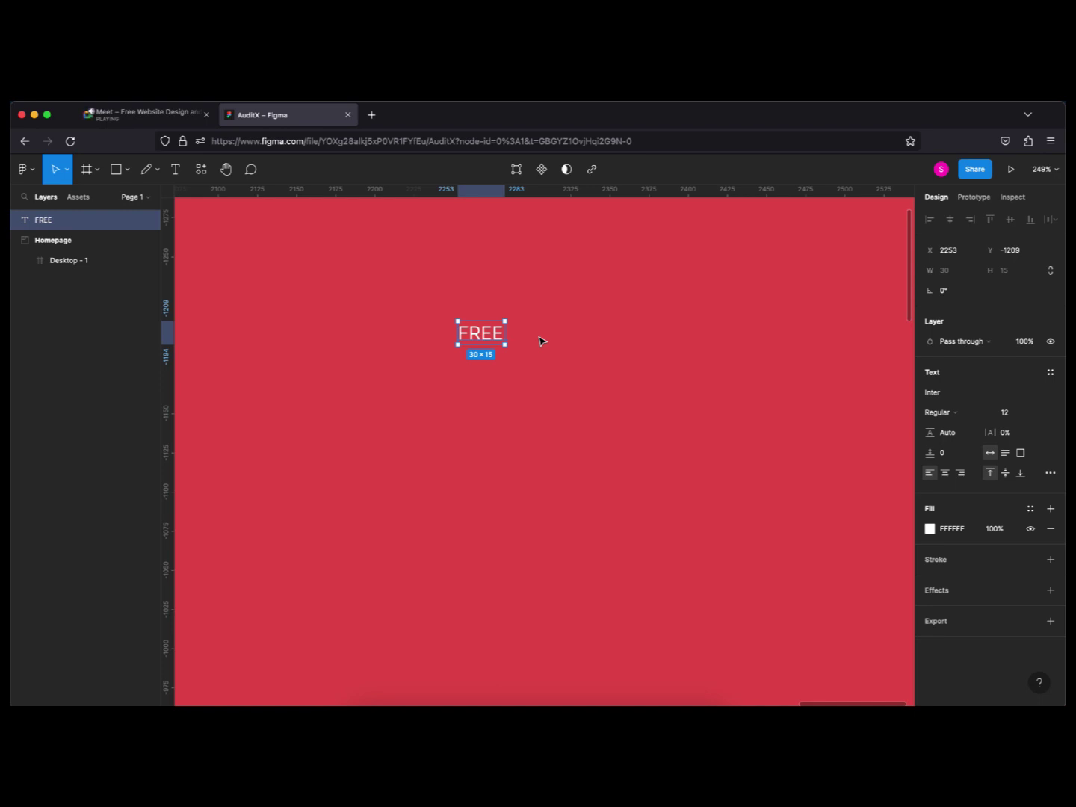
Change the FREE text's font to Ivy Mode and look at it up close.
{"action": "left_click", "coordinate": [969, 396]}
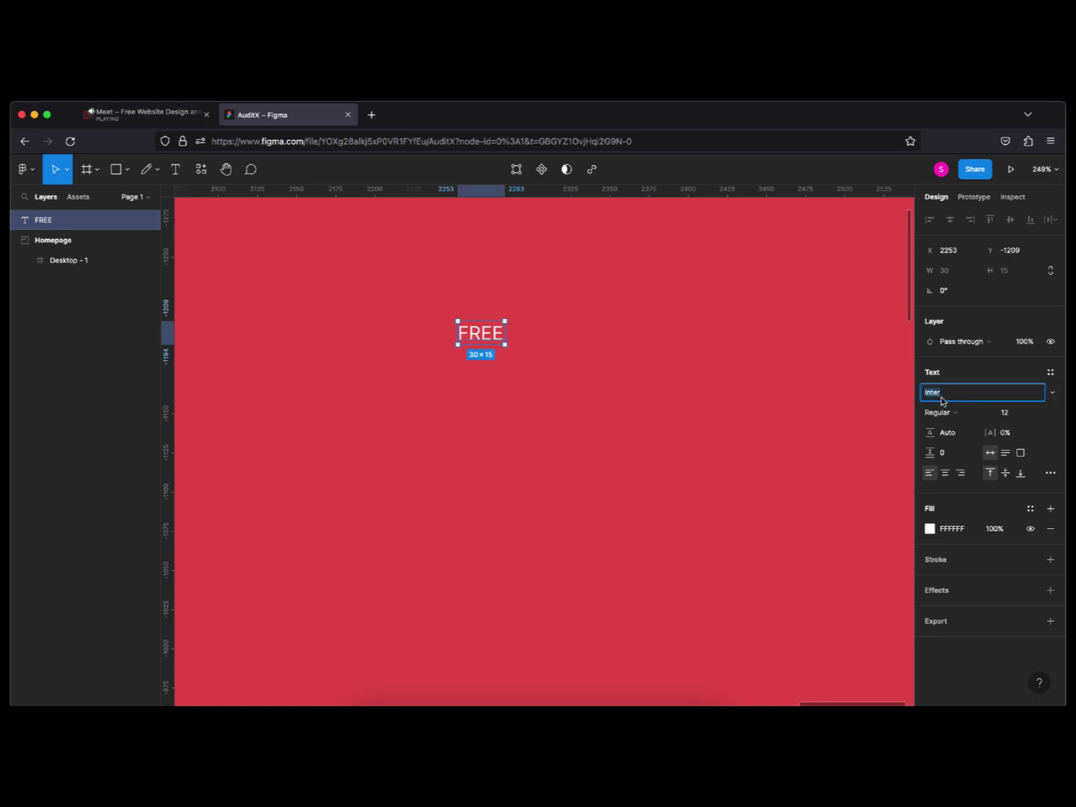
{"action": "left_click", "coordinate": [1055, 395]}
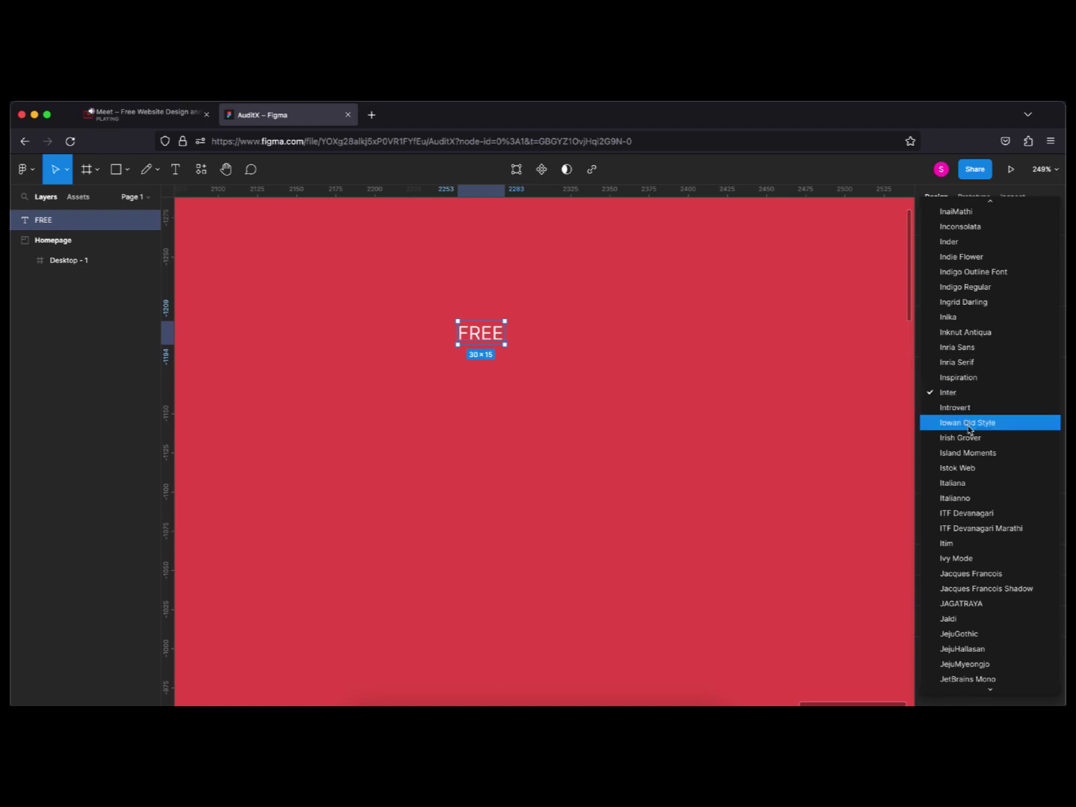
{"action": "left_click", "coordinate": [965, 558]}
{"action": "left_click", "coordinate": [435, 355]}
{"action": "scroll", "coordinate": [465, 329], "scroll_direction": "up", "scroll_amount": 5}
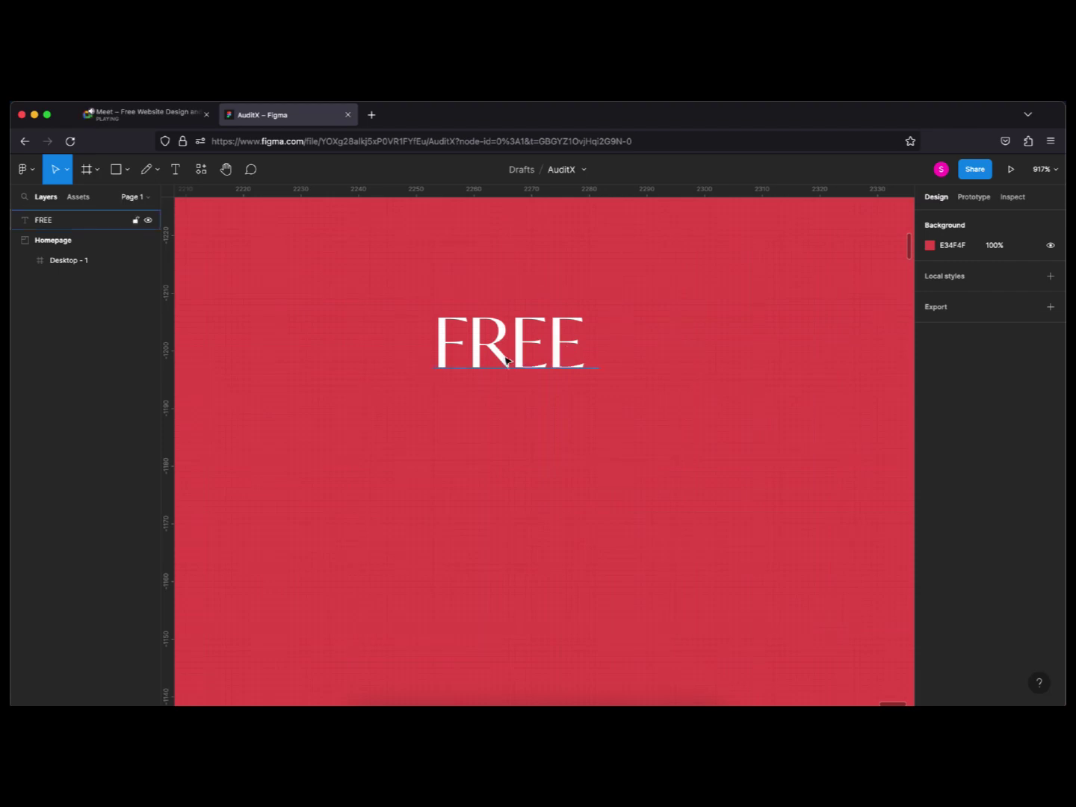
{"action": "scroll", "coordinate": [506, 361], "scroll_direction": "down", "scroll_amount": 3}
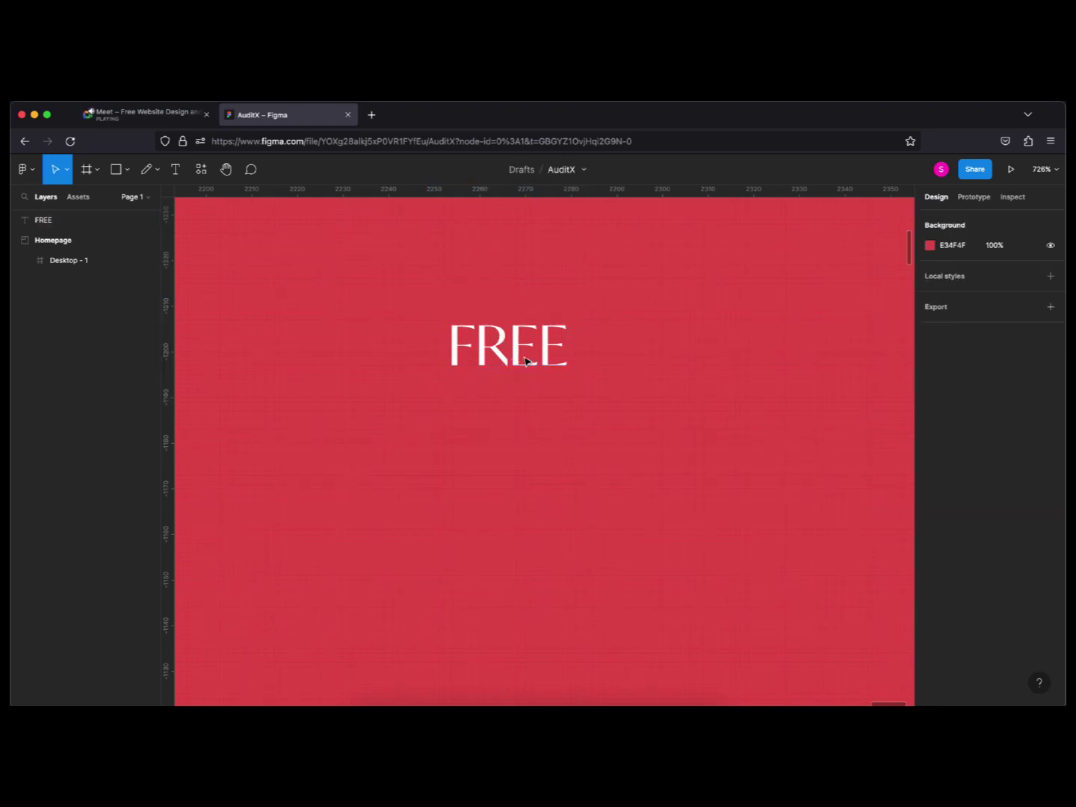
Check the FREE text's font weight options and recolour its fill to dark blue, 0D1854.
{"action": "left_click", "coordinate": [526, 356]}
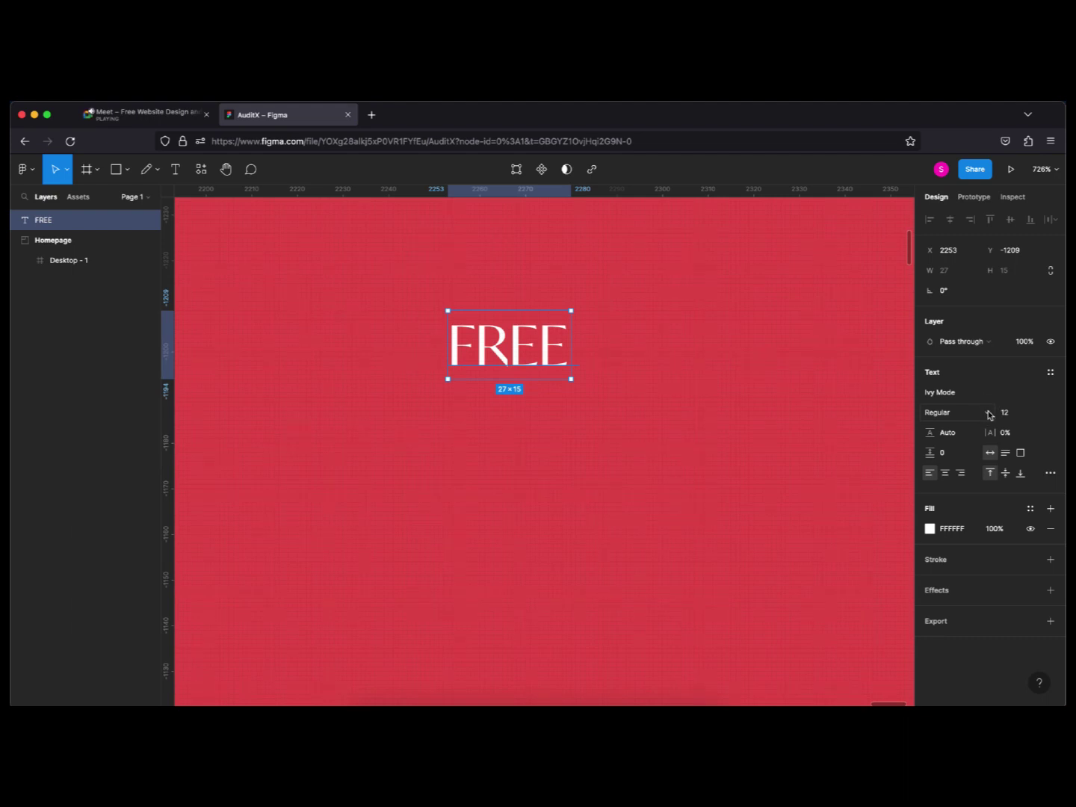
{"action": "left_click", "coordinate": [989, 415]}
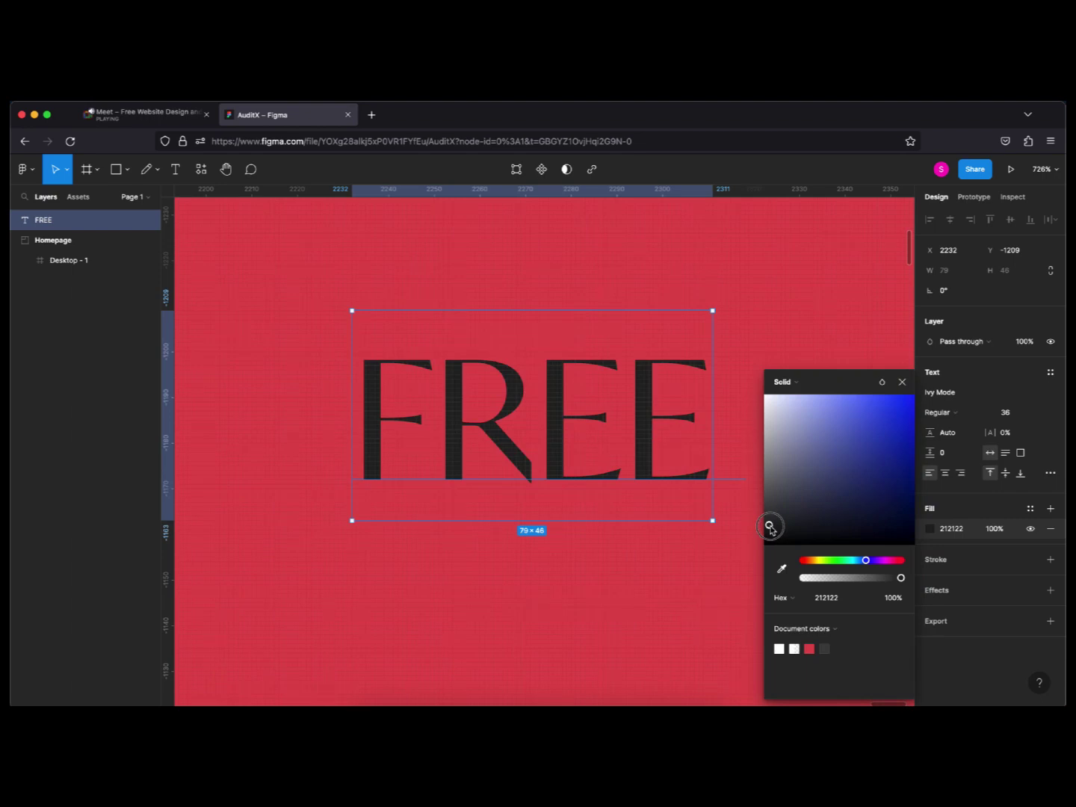
{"action": "mouse_move", "coordinate": [770, 526]}
{"action": "left_mouse_down"}
{"action": "mouse_move", "coordinate": [878, 432]}
{"action": "mouse_move", "coordinate": [907, 482]}
{"action": "left_mouse_up"}
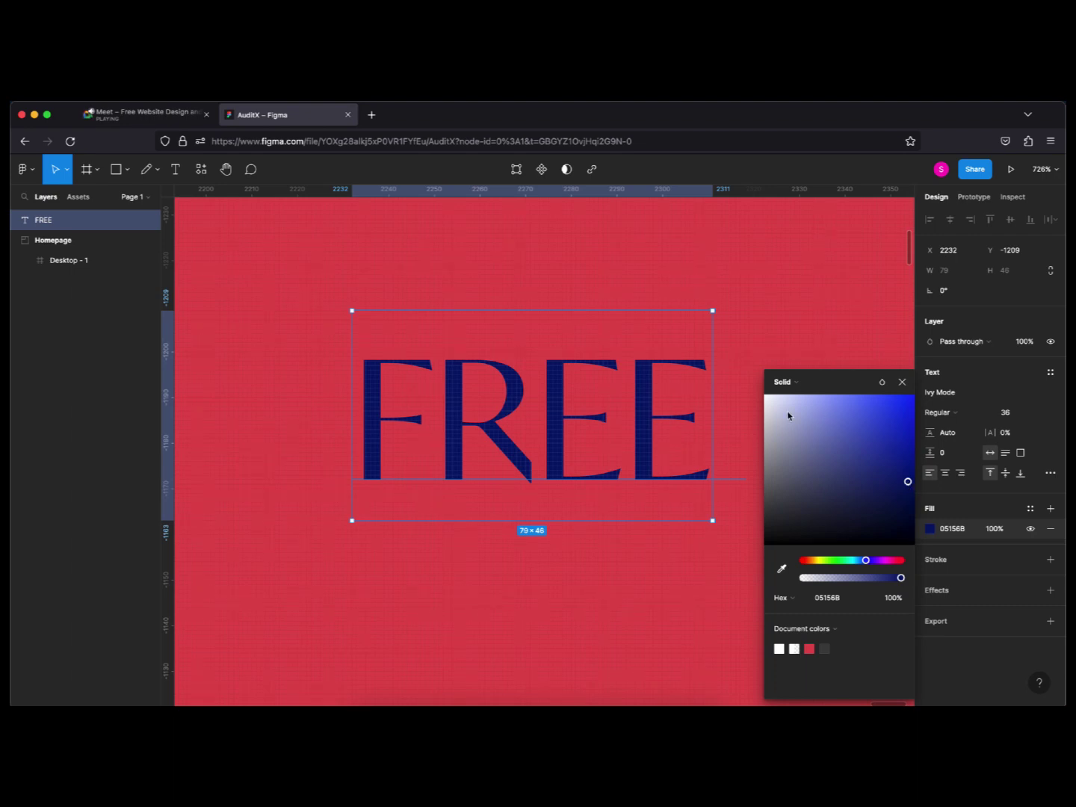
{"action": "mouse_move", "coordinate": [843, 408]}
{"action": "left_mouse_down"}
{"action": "mouse_move", "coordinate": [882, 433]}
{"action": "mouse_move", "coordinate": [862, 427]}
{"action": "mouse_move", "coordinate": [891, 499]}
{"action": "left_mouse_up"}
Set the FREE text's fill to the hex colour FF0000.
{"action": "left_click", "coordinate": [845, 602]}
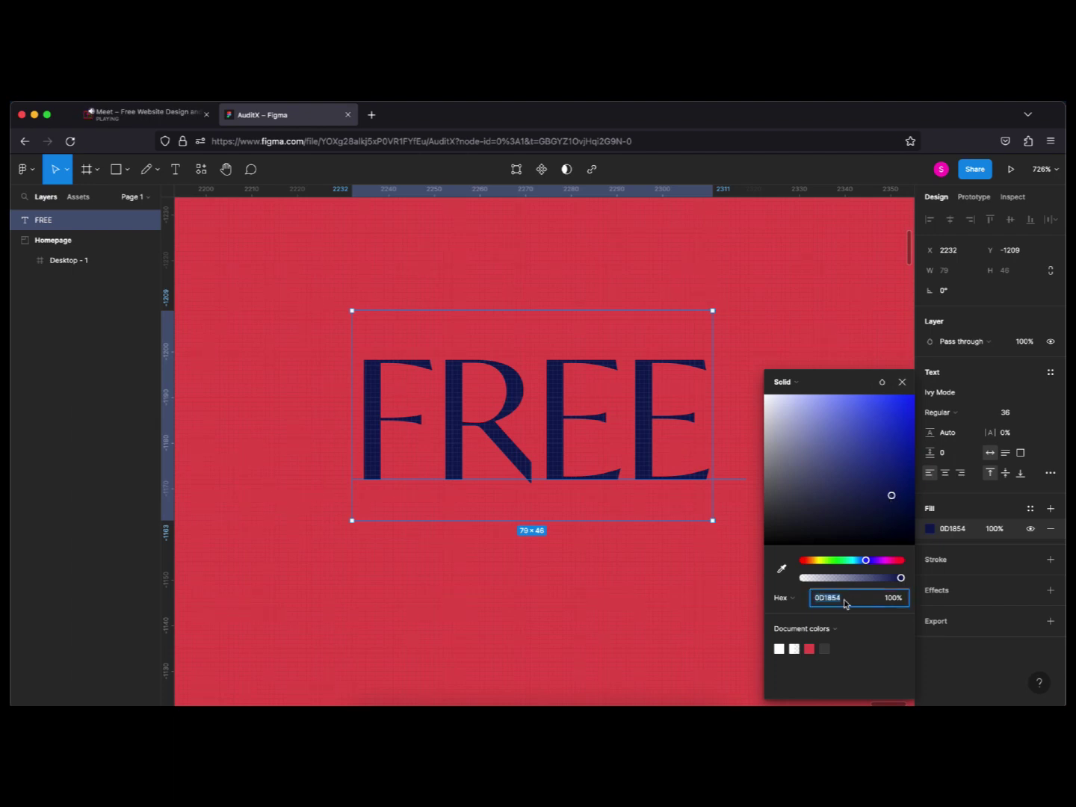
{"action": "type", "text": "ff"}
{"action": "type", "text": "0000"}
{"action": "key", "text": "Return"}
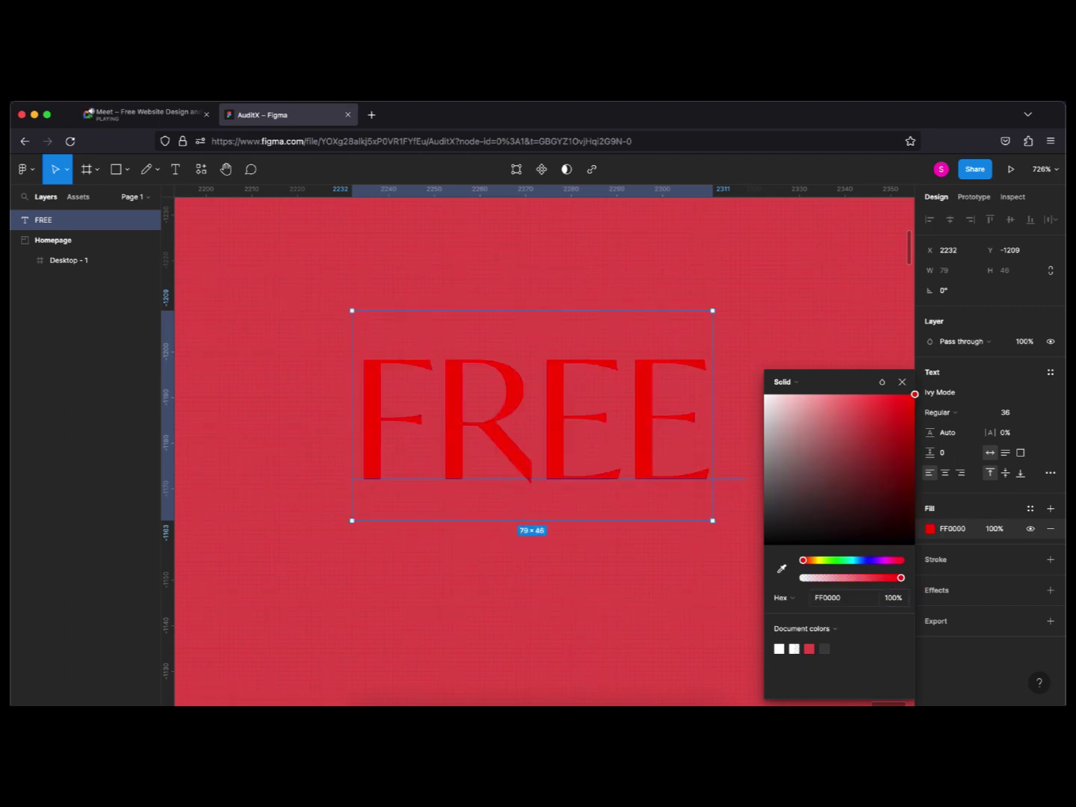
Recolour the FREE text's fill by colour name, first to yellow and after that to orange.
{"action": "left_click", "coordinate": [958, 529]}
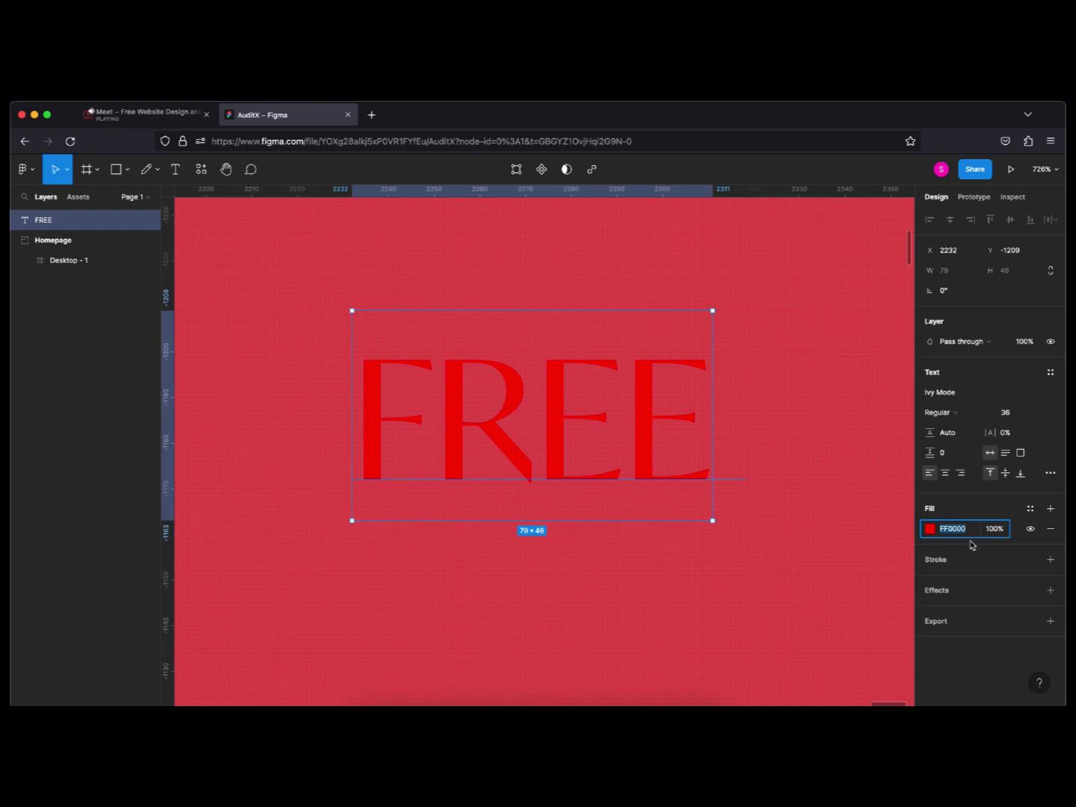
{"action": "type", "text": "yellow"}
{"action": "key", "text": "Return"}
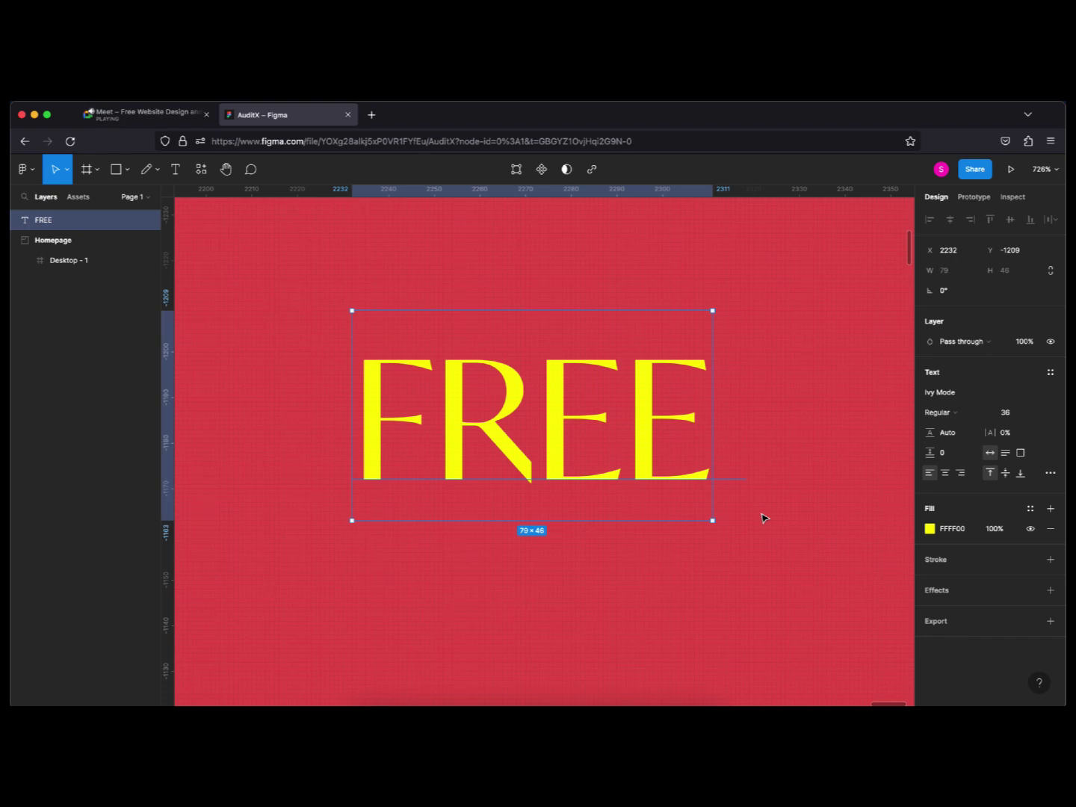
{"action": "left_click", "coordinate": [952, 528]}
{"action": "type", "text": "oraange"}
{"action": "key", "text": "BackSpace"}
{"action": "key", "text": "Return"}
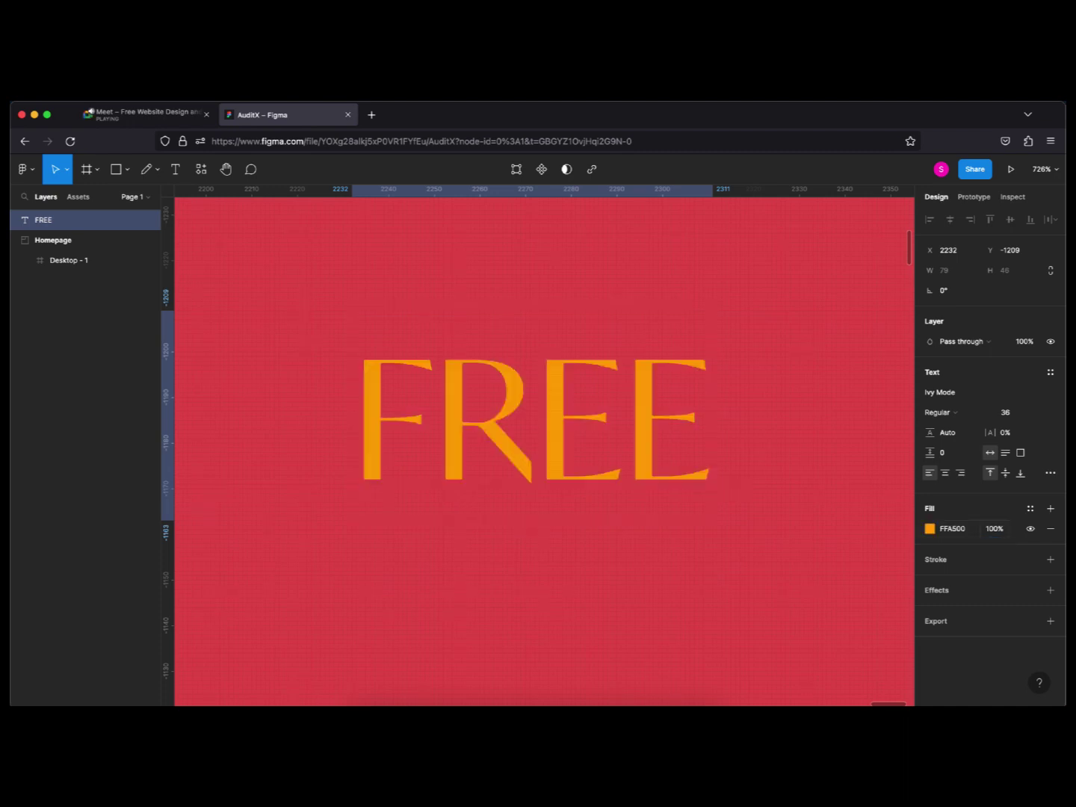
Fill the FREE text with the named colour purple at 40% opacity.
{"action": "left_click", "coordinate": [956, 528]}
{"action": "type", "text": "p"}
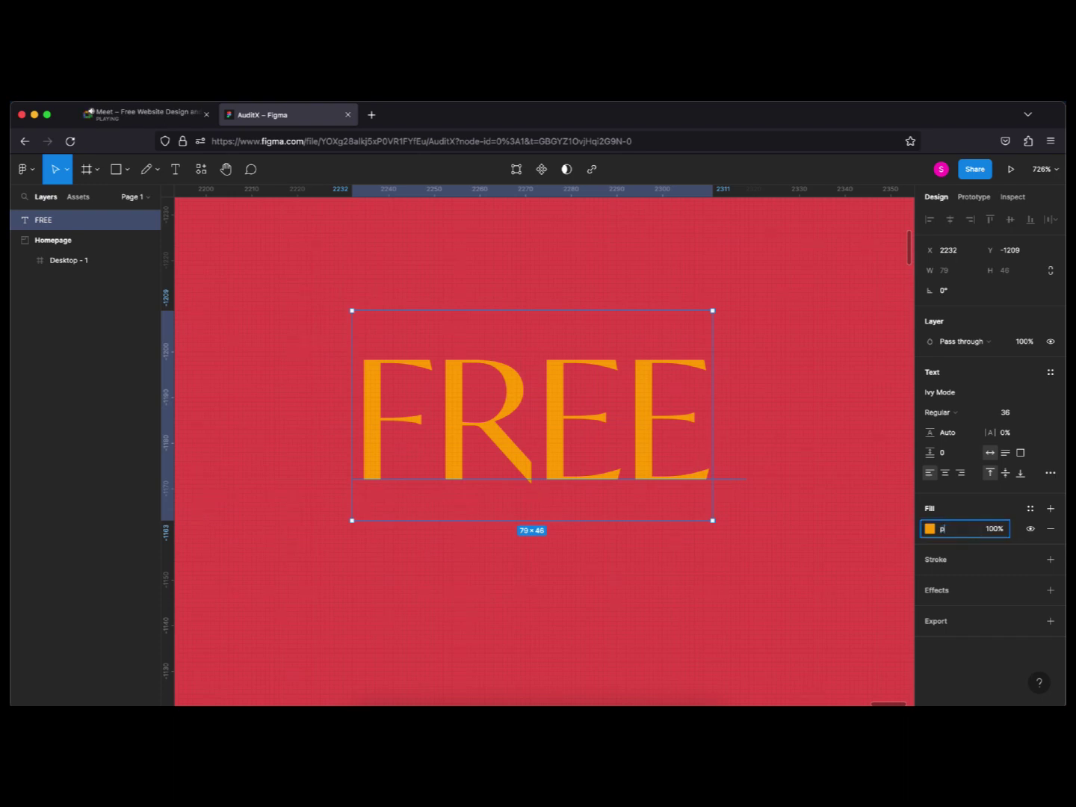
{"action": "type", "text": "urple"}
{"action": "key", "text": "Return"}
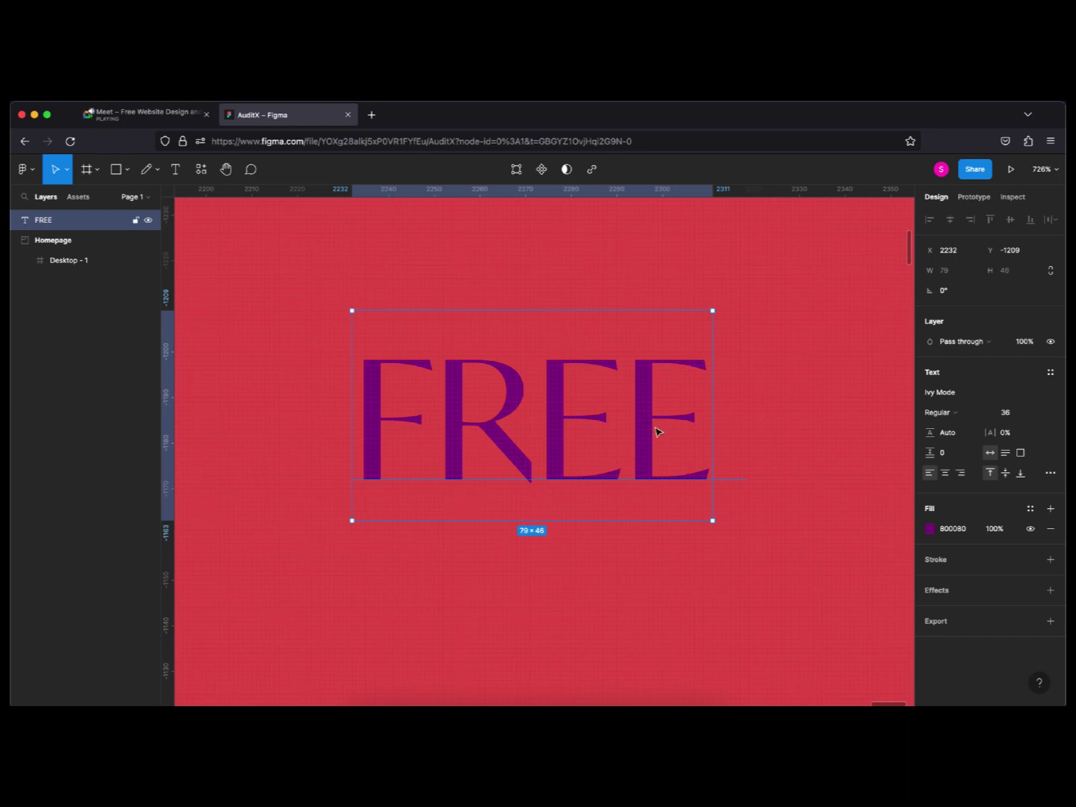
{"action": "left_click", "coordinate": [999, 533]}
{"action": "type", "text": "40"}
{"action": "key", "text": "Return"}
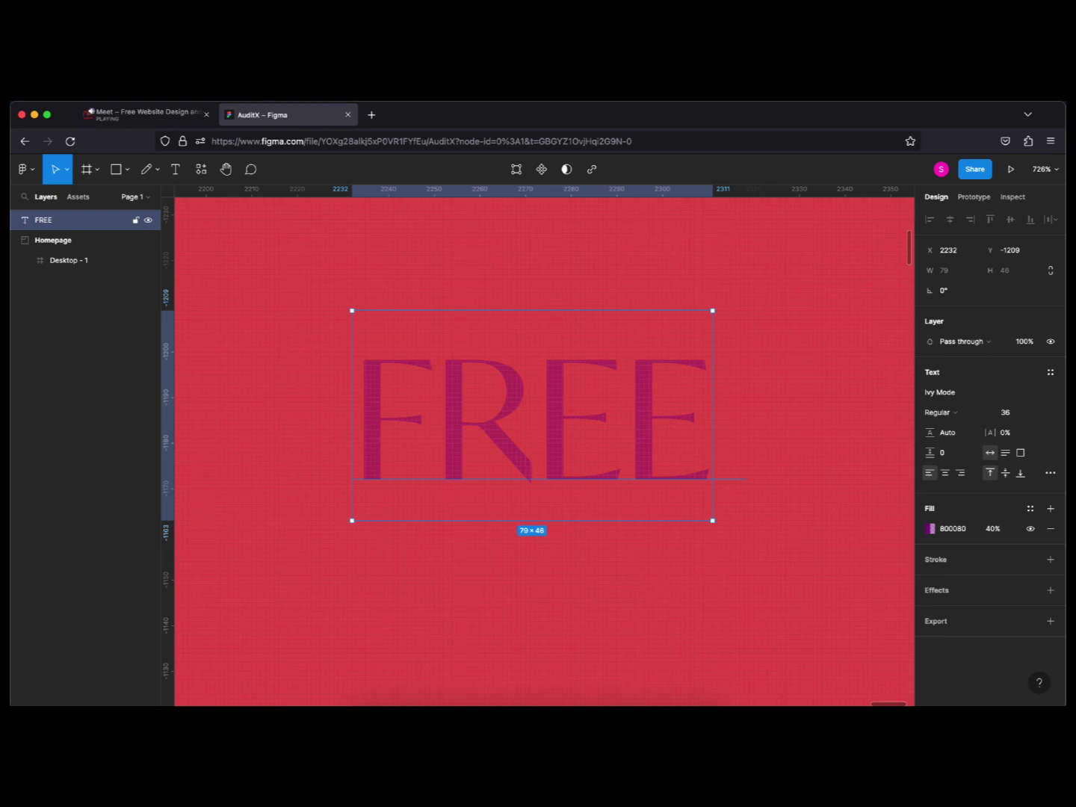
Delete the FREE text layer.
{"action": "key", "text": "Delete"}
View the available component resources, and leave them by switching to the Hand tool.
{"action": "left_click", "coordinate": [201, 169]}
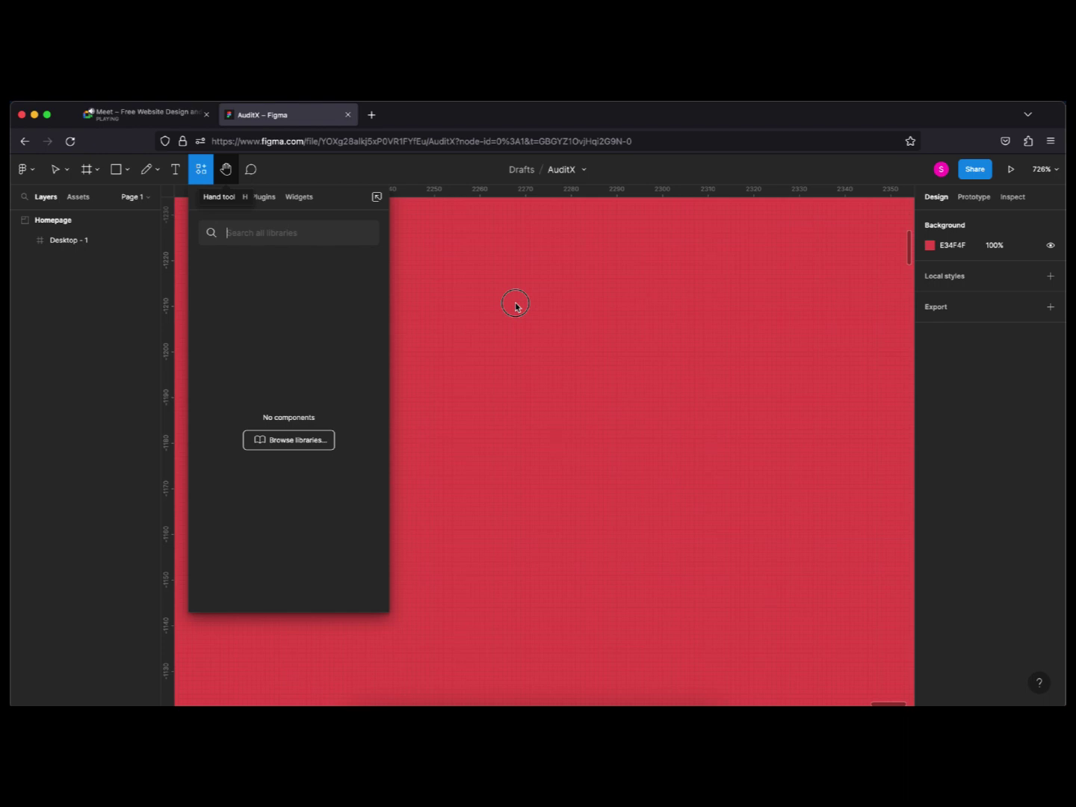
{"action": "left_click", "coordinate": [226, 170]}
{"action": "left_click", "coordinate": [227, 171]}
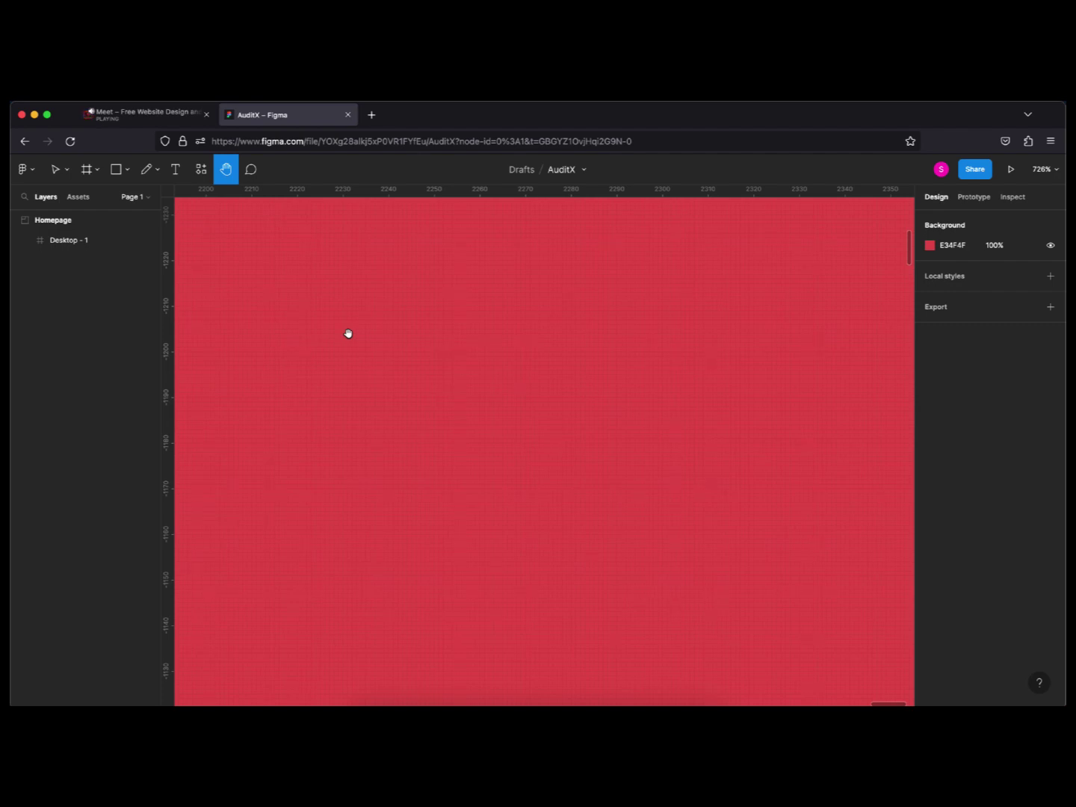
View the file's sharing and invitation options, and close them without inviting anyone.
{"action": "left_click", "coordinate": [975, 170]}
{"action": "left_click", "coordinate": [976, 170]}
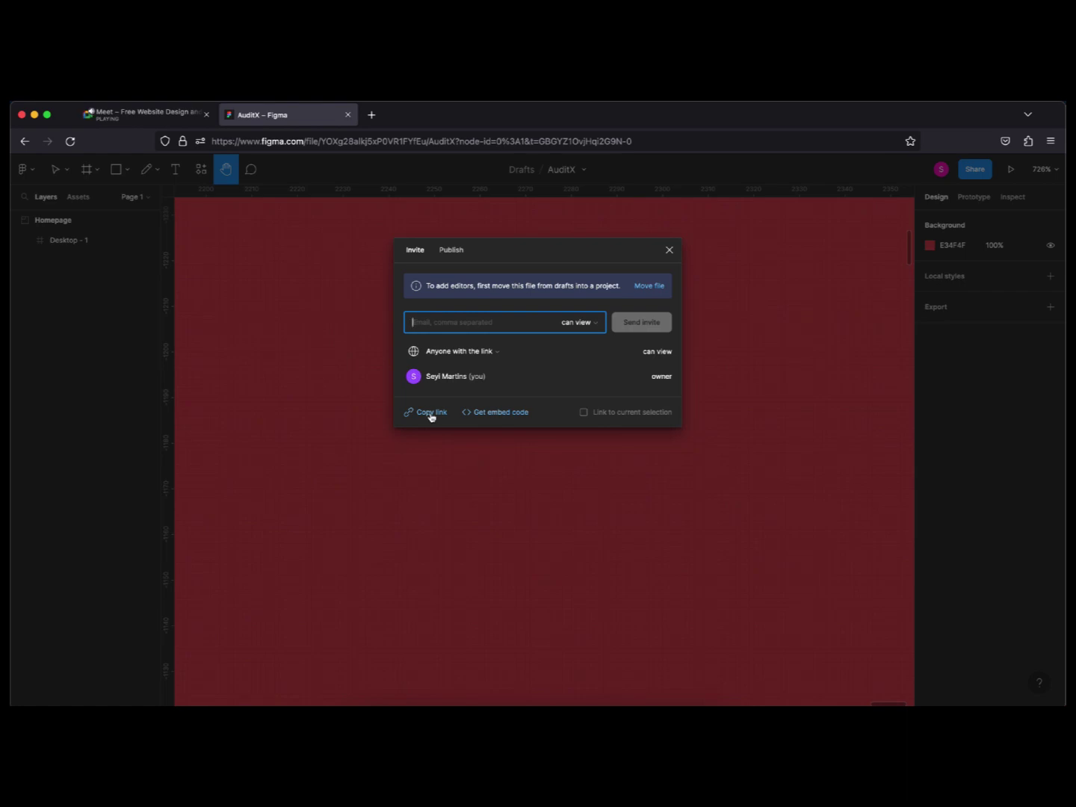
{"action": "left_click", "coordinate": [670, 251]}
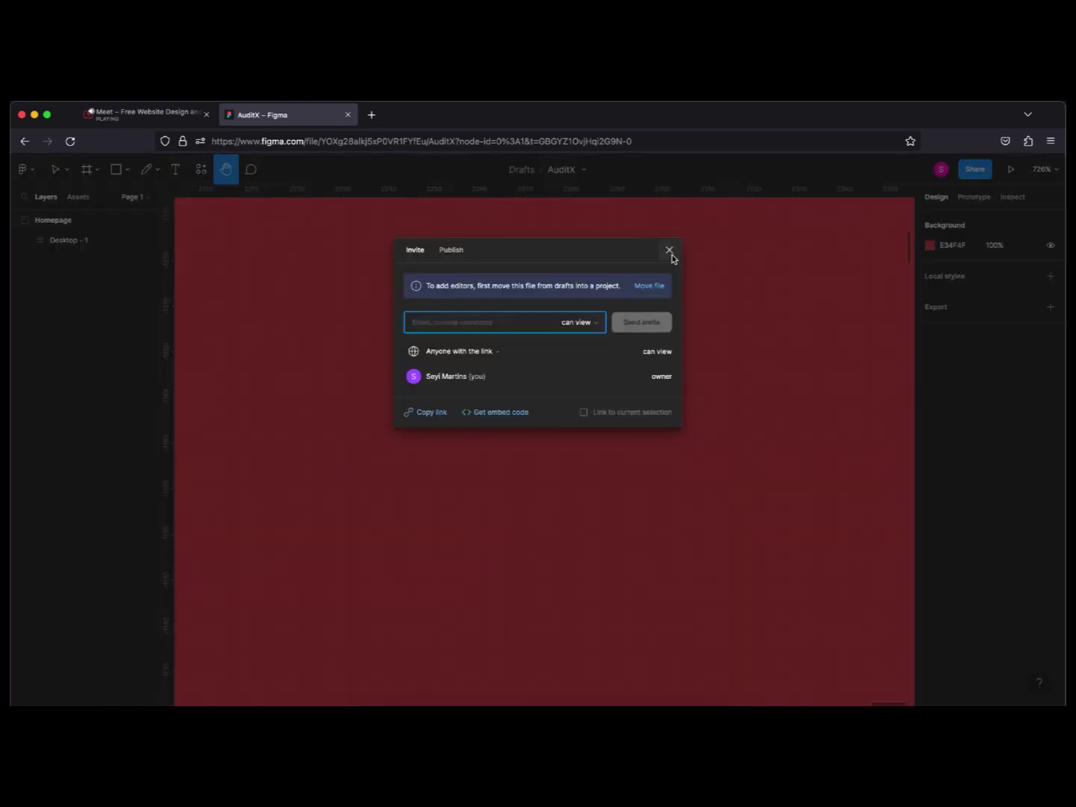
{"action": "left_click", "coordinate": [670, 250]}
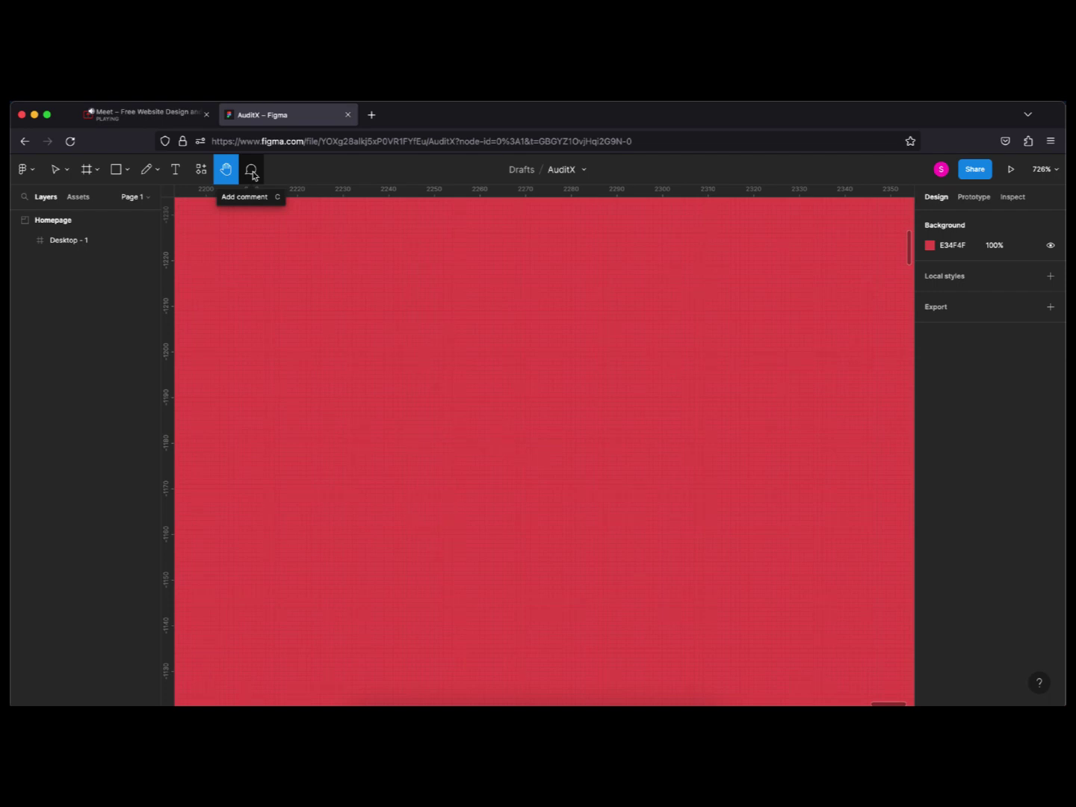
Activate the Move tool, check the Google Meet training call, and return to the AuditX design file in Figma.
{"action": "key", "text": "v"}
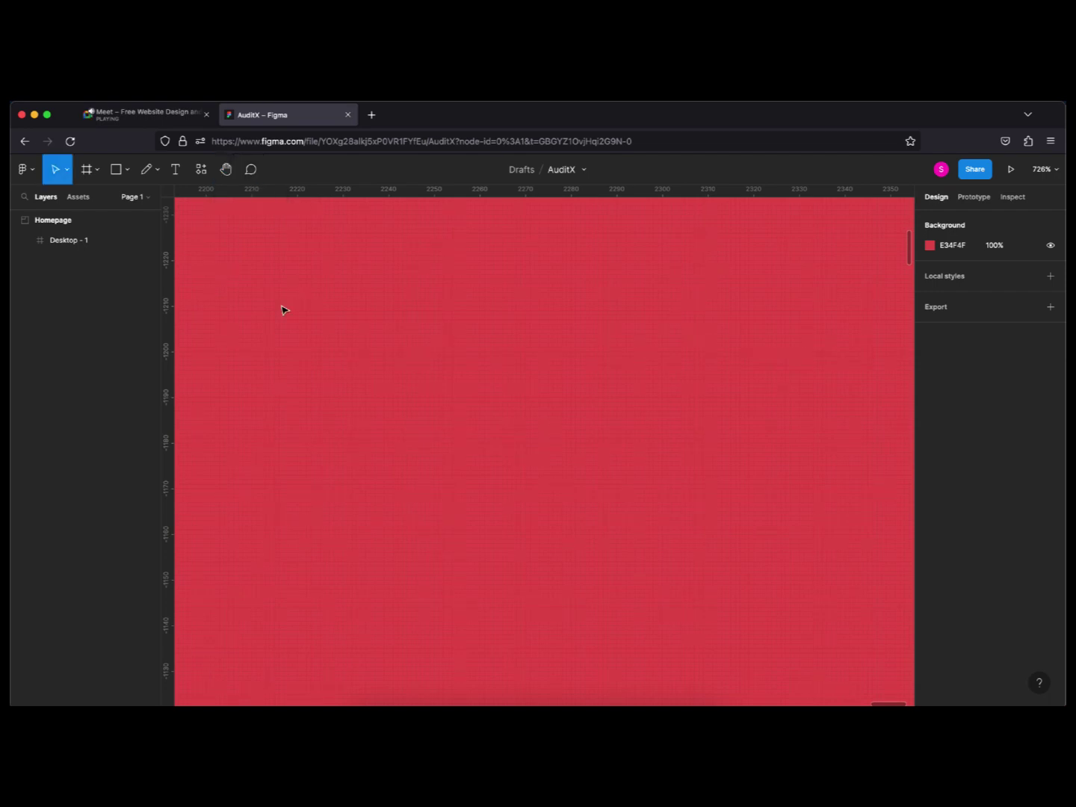
{"action": "left_click", "coordinate": [225, 169]}
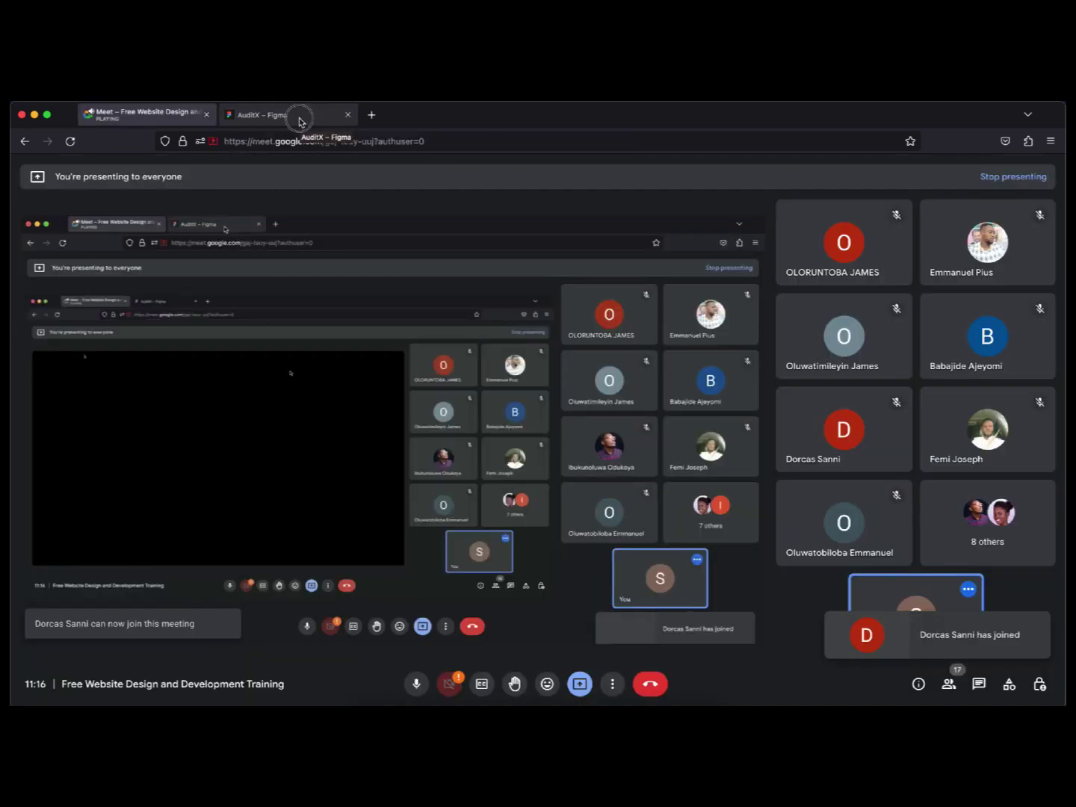
{"action": "left_click", "coordinate": [299, 122]}
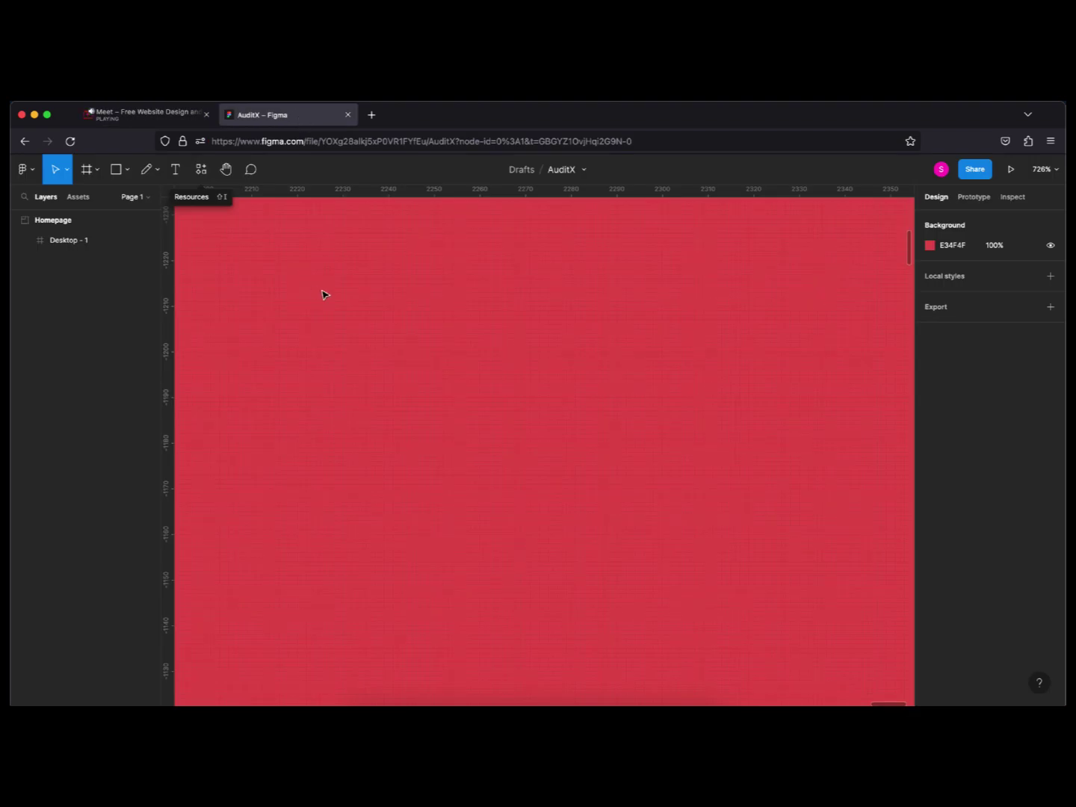
Set the page background colour to 1E1E1E.
{"action": "left_click", "coordinate": [930, 246]}
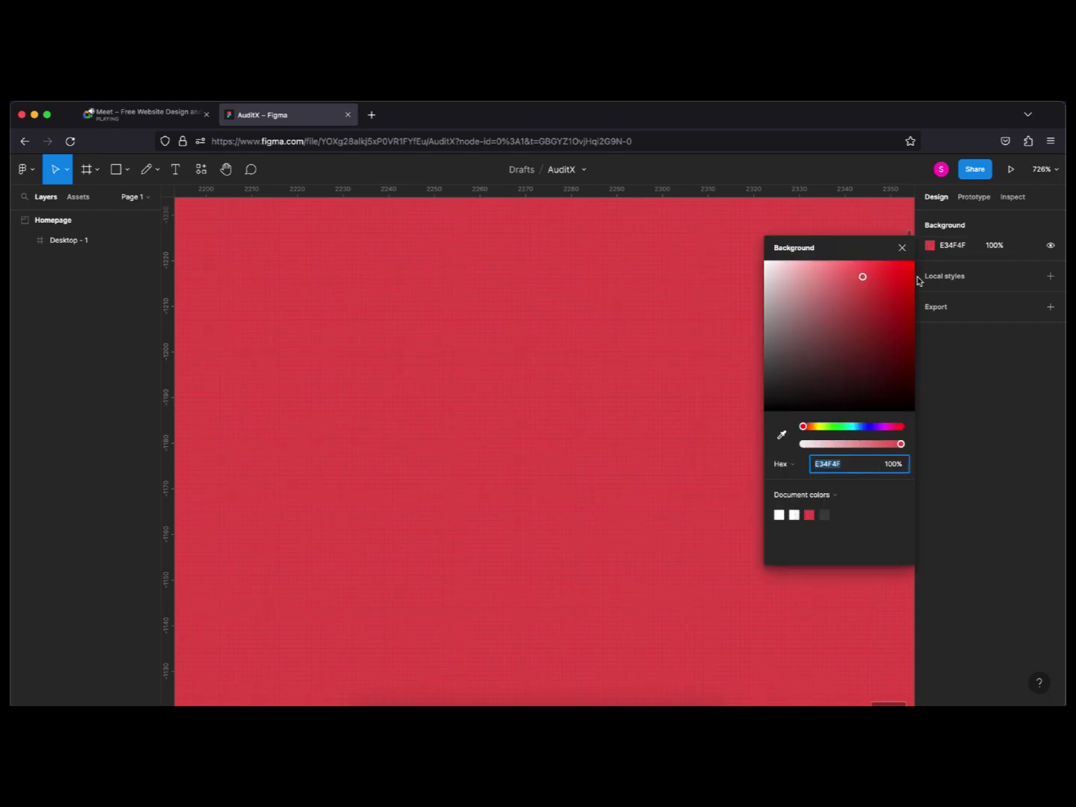
{"action": "left_click", "coordinate": [948, 249]}
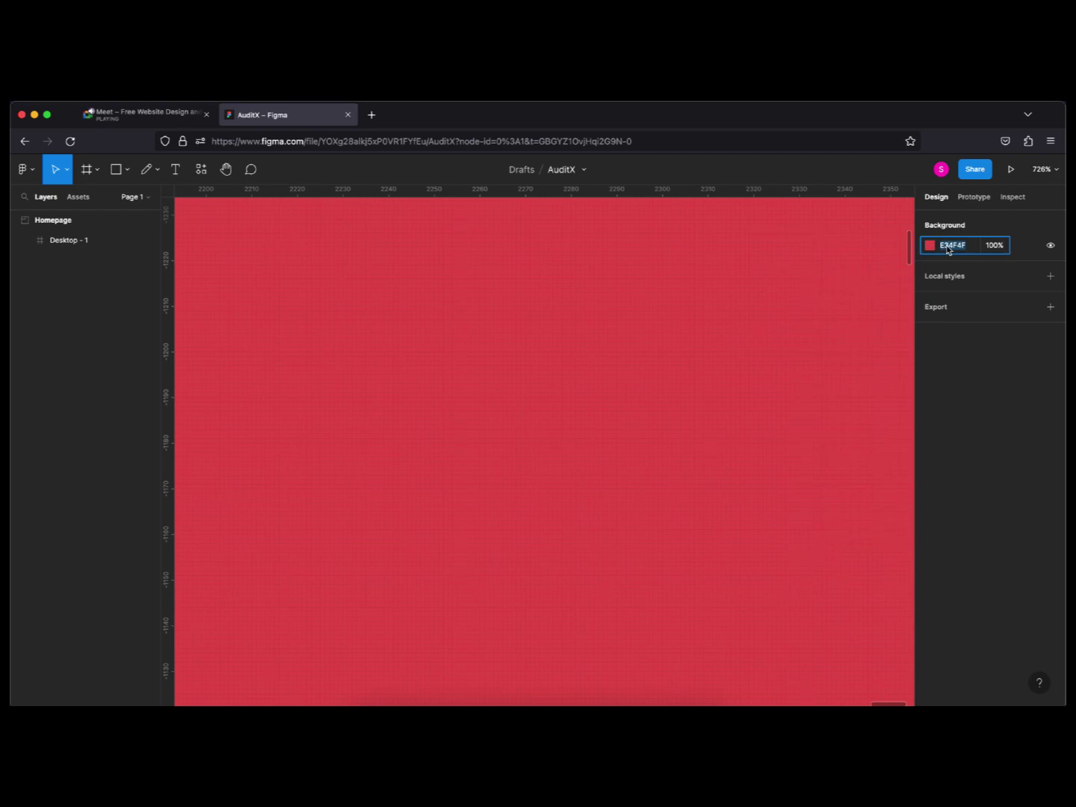
{"action": "type", "text": "1e1e1e"}
{"action": "key", "text": "Return"}
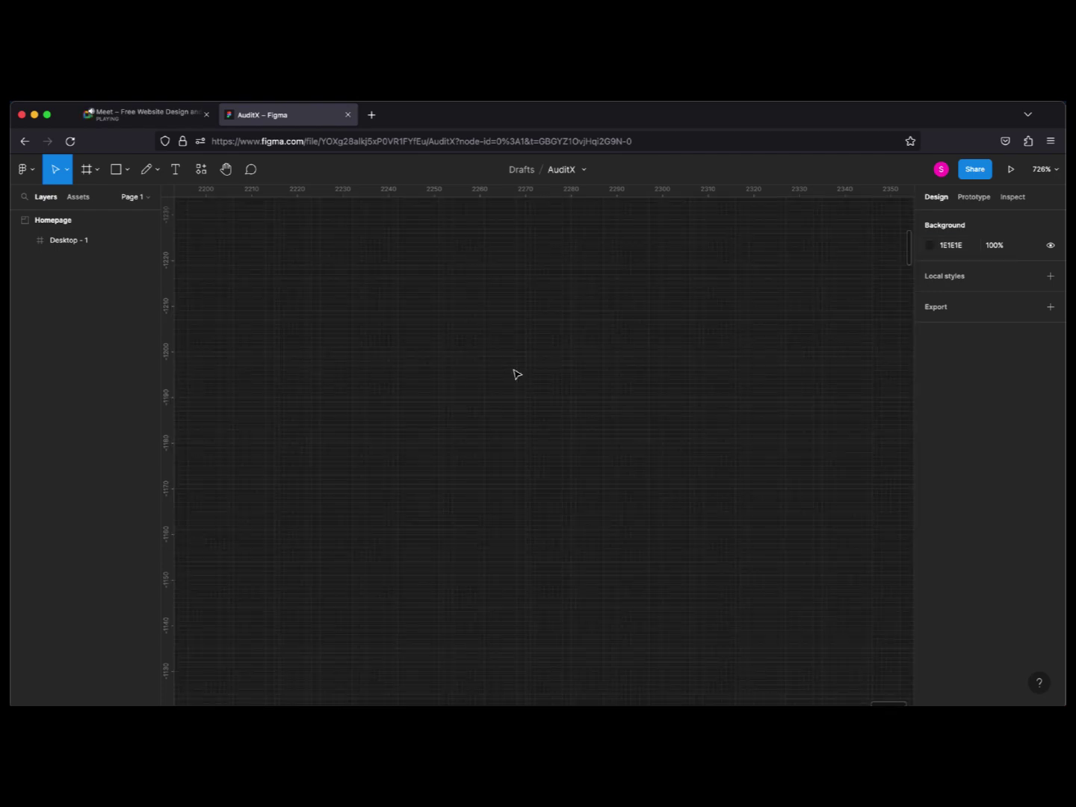
Add a 1440 × 1024 frame from the Desktop preset, and delete it again.
{"action": "scroll", "coordinate": [515, 374], "scroll_direction": "down", "scroll_amount": 5}
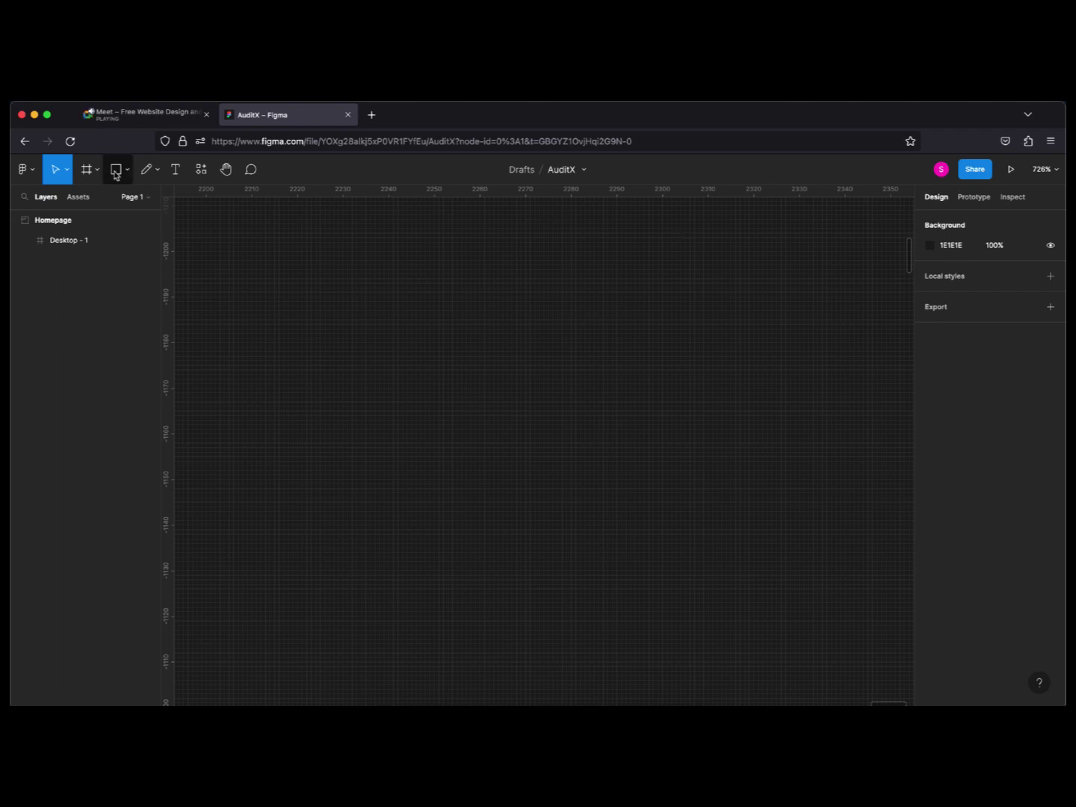
{"action": "left_click", "coordinate": [87, 170]}
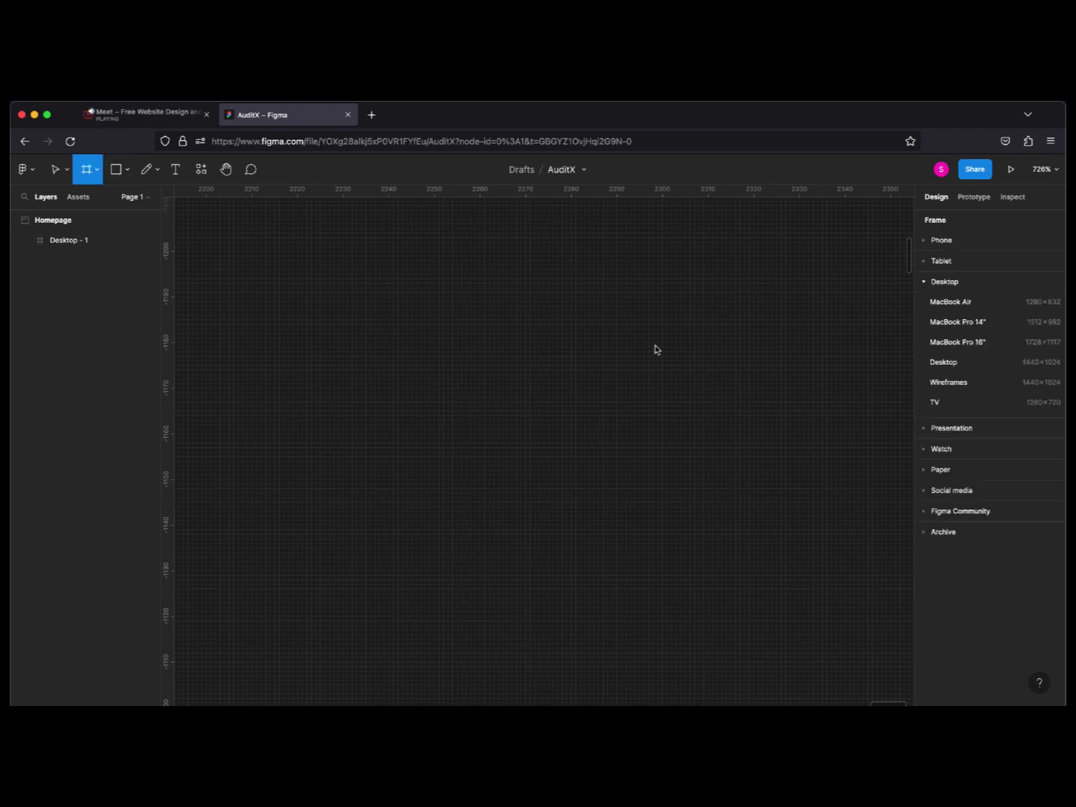
{"action": "left_click", "coordinate": [967, 363]}
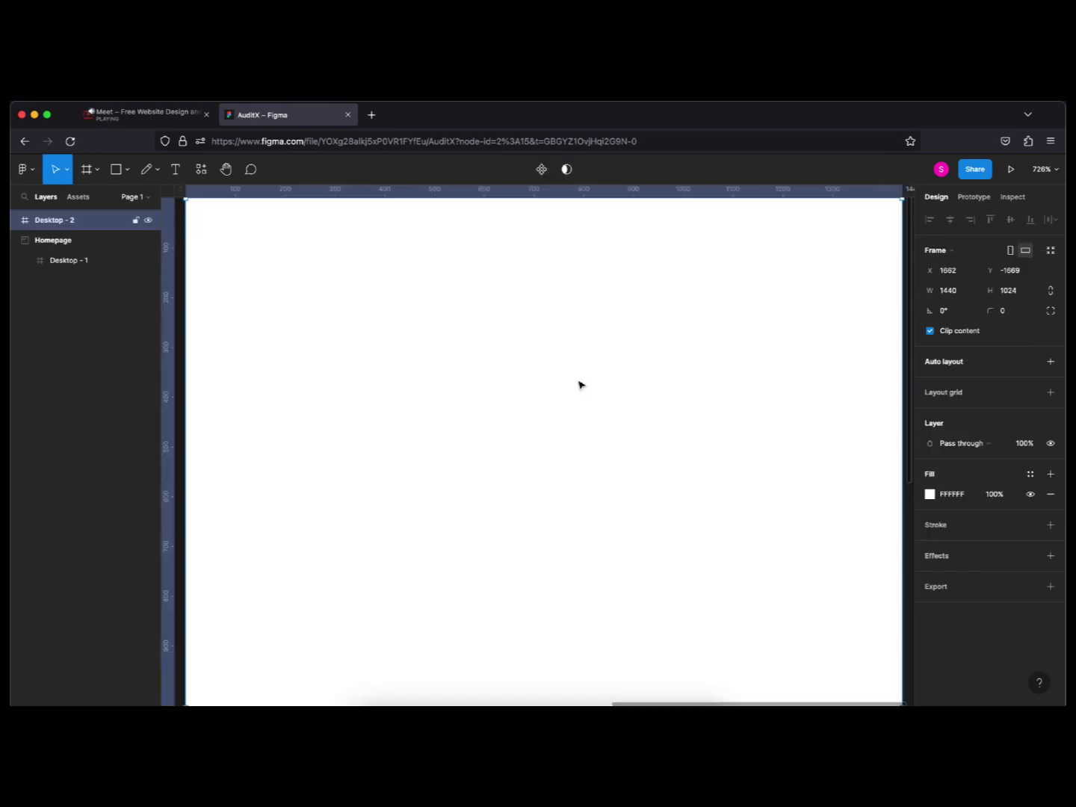
{"action": "key", "text": "shift+1"}
{"action": "scroll", "coordinate": [579, 385], "scroll_direction": "down", "scroll_amount": 3}
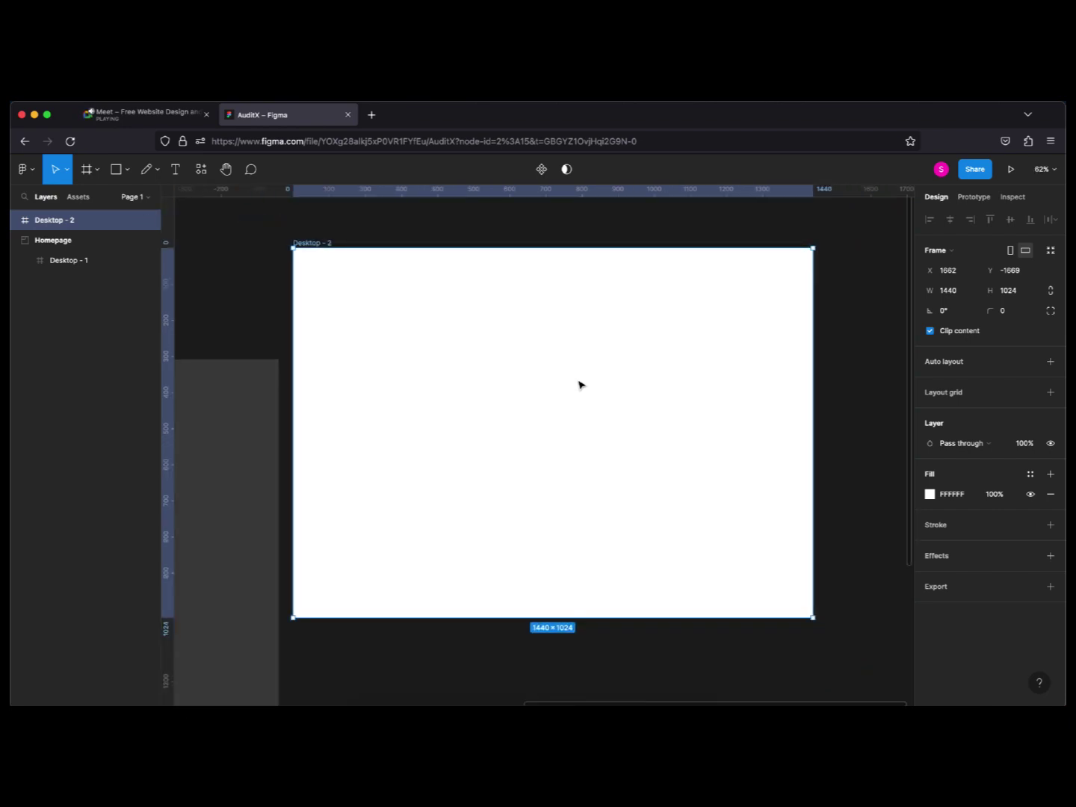
{"action": "scroll", "coordinate": [580, 385], "scroll_direction": "down", "scroll_amount": 4}
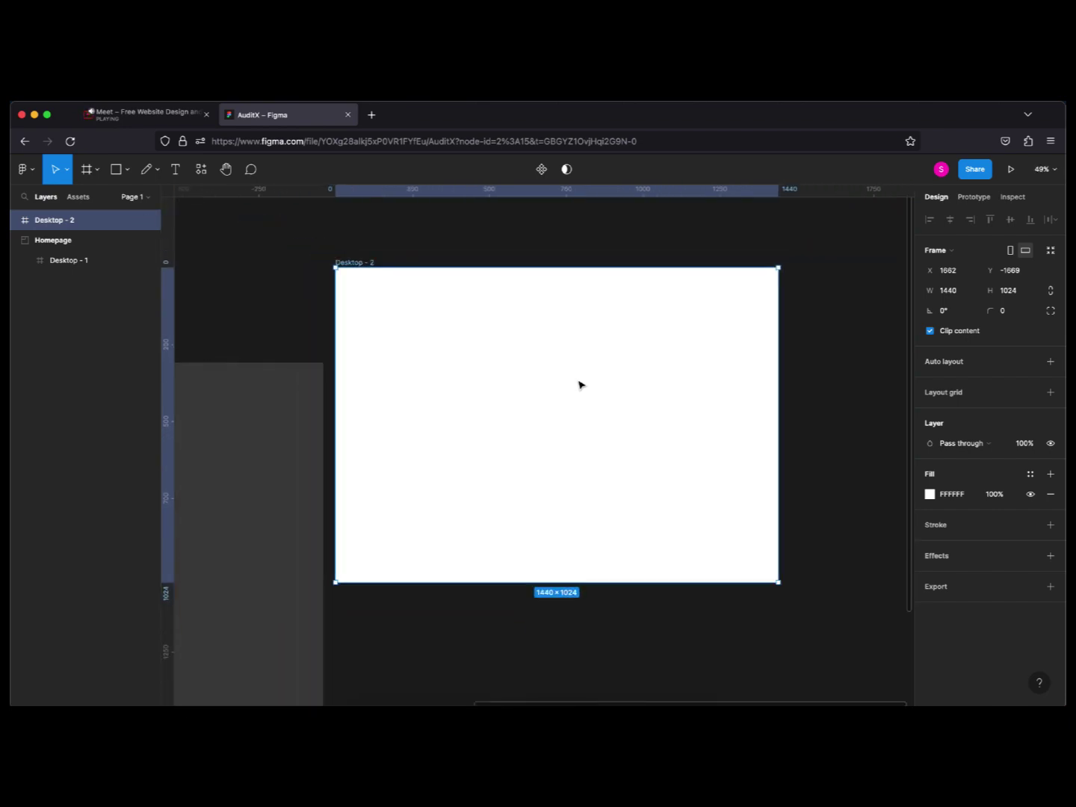
{"action": "scroll", "coordinate": [580, 385], "scroll_direction": "down", "scroll_amount": 3}
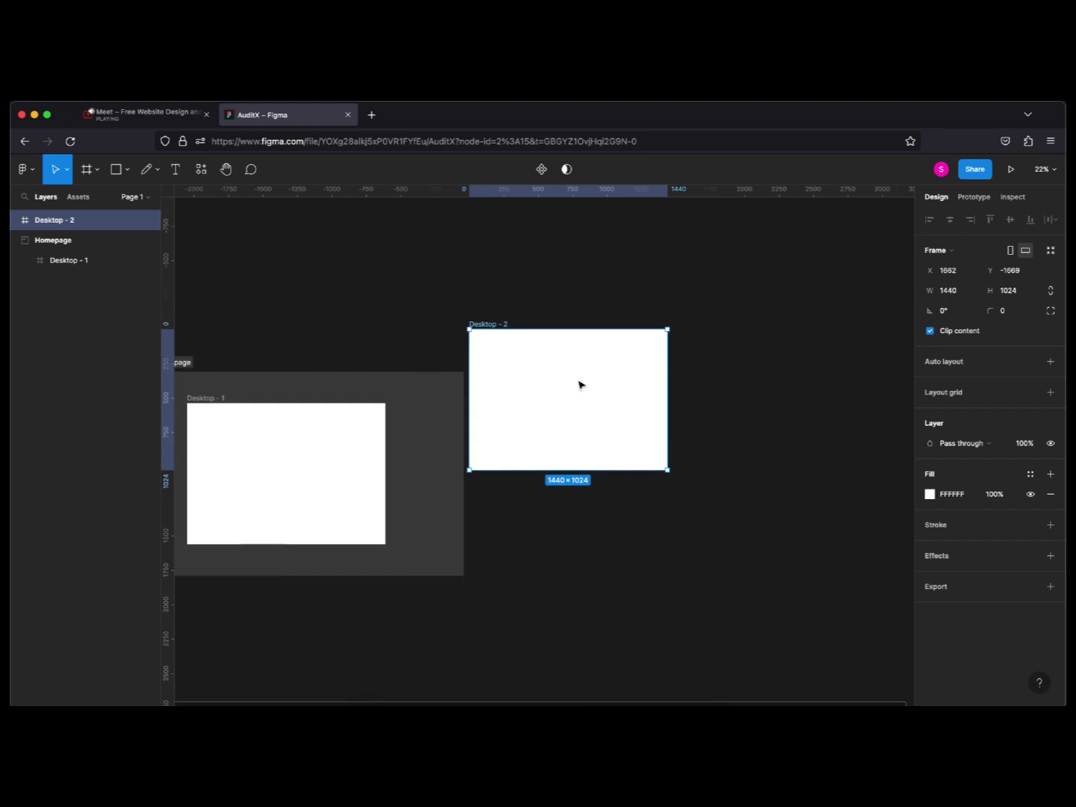
{"action": "key", "text": "Delete"}
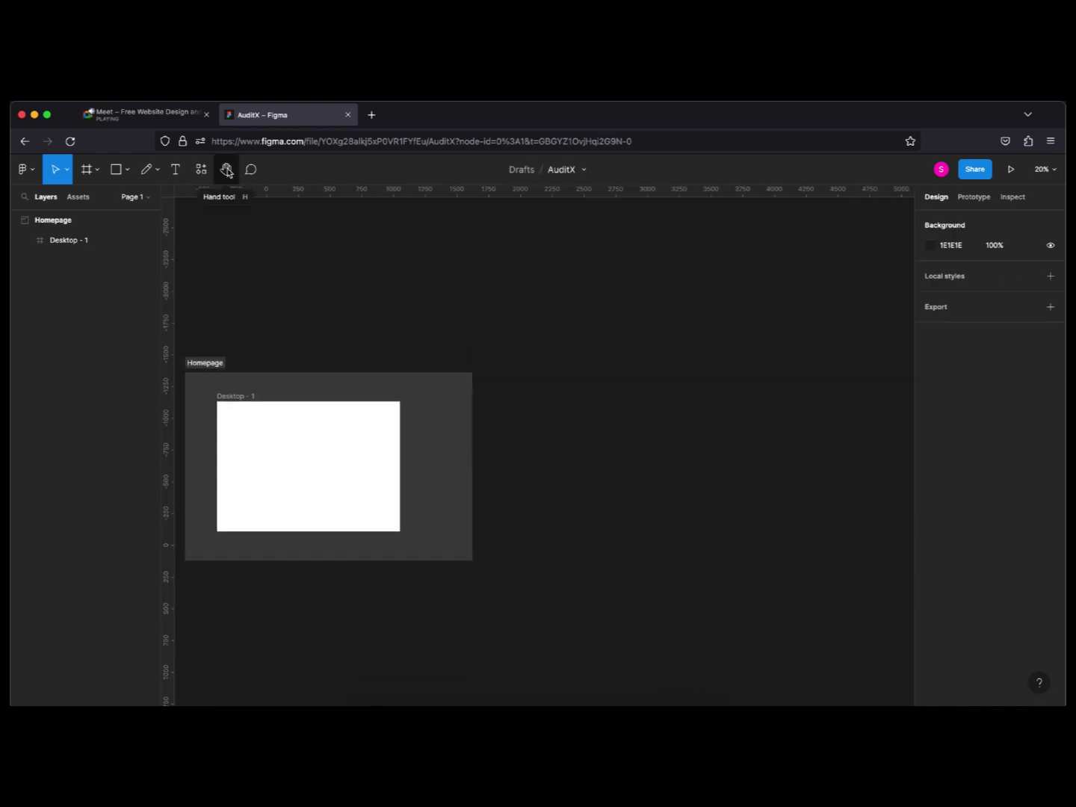
Select the Desktop - 1 frame in the Homepage section and add a layout grid to it.
{"action": "left_click_drag", "start_coordinate": [376, 435], "coordinate": [514, 426]}
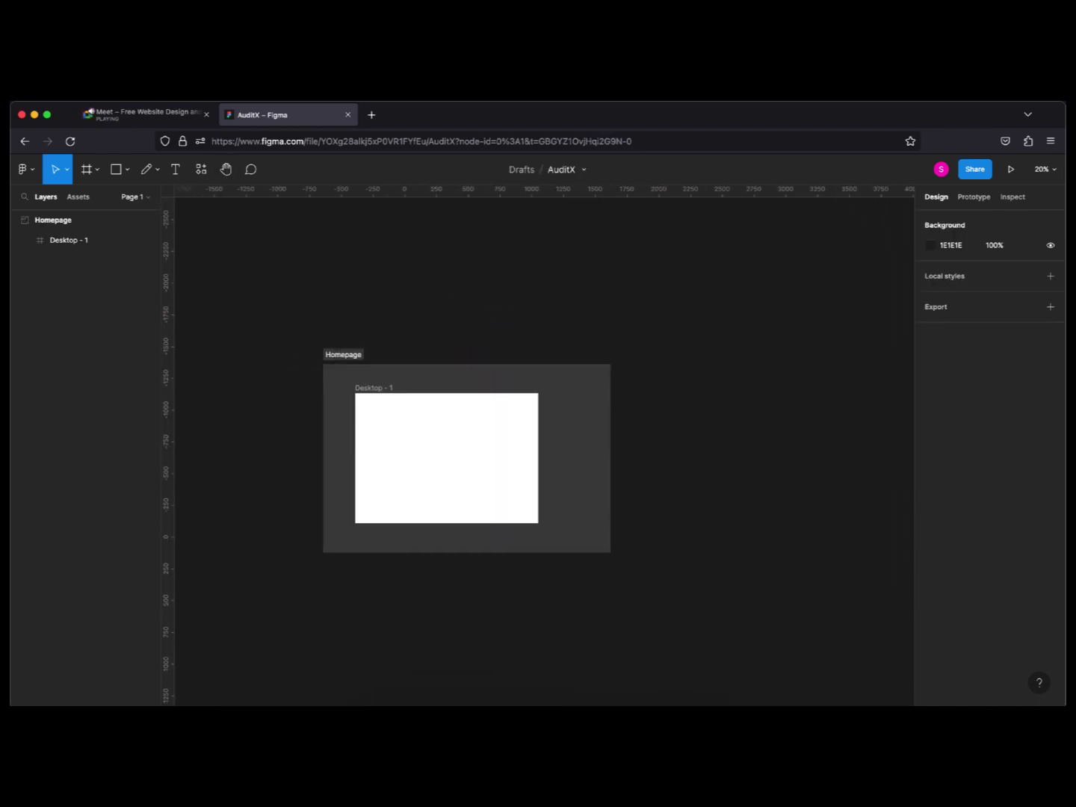
{"action": "left_click", "coordinate": [508, 427]}
{"action": "key", "text": "shift+2"}
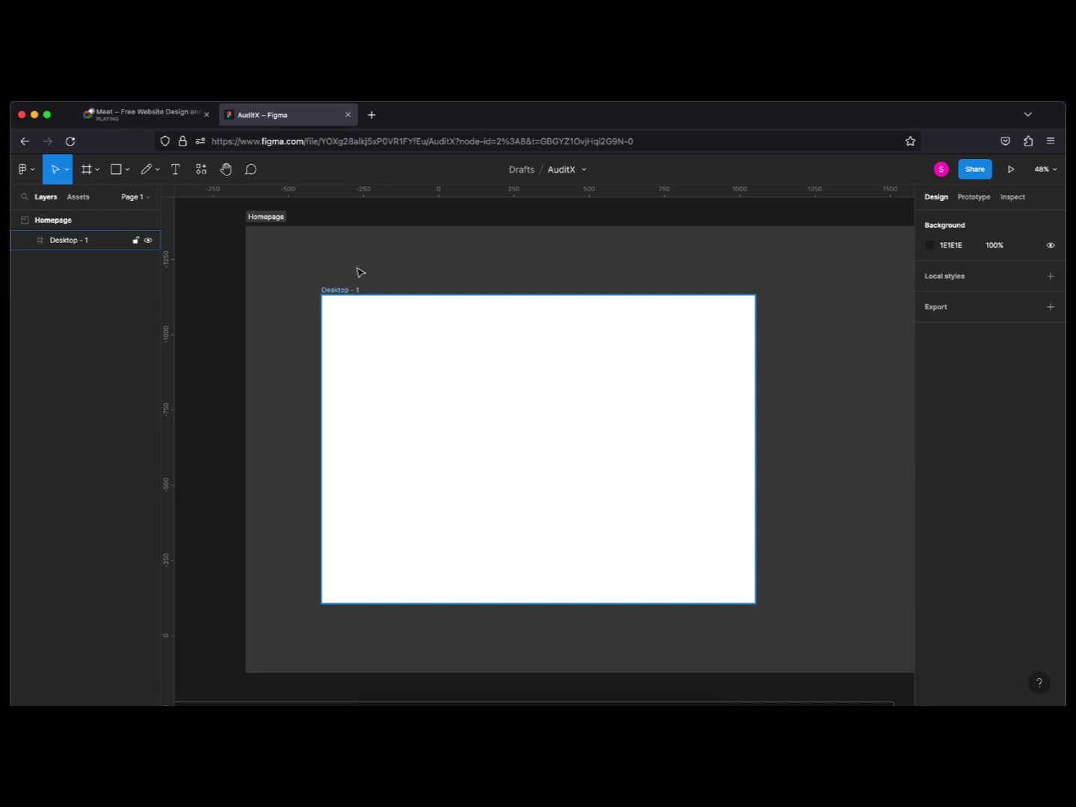
{"action": "left_click", "coordinate": [334, 290]}
{"action": "scroll", "coordinate": [331, 296], "scroll_direction": "up", "scroll_amount": 5}
{"action": "scroll", "coordinate": [331, 296], "scroll_direction": "down", "scroll_amount": 5}
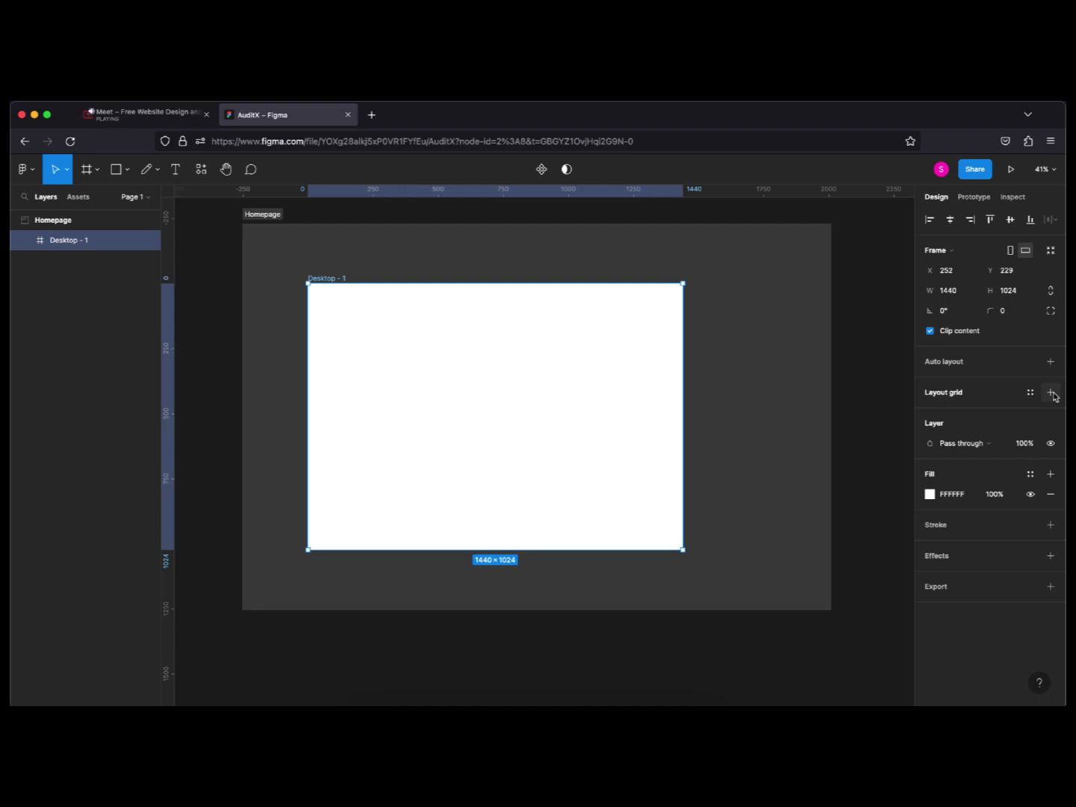
{"action": "left_click", "coordinate": [1051, 393]}
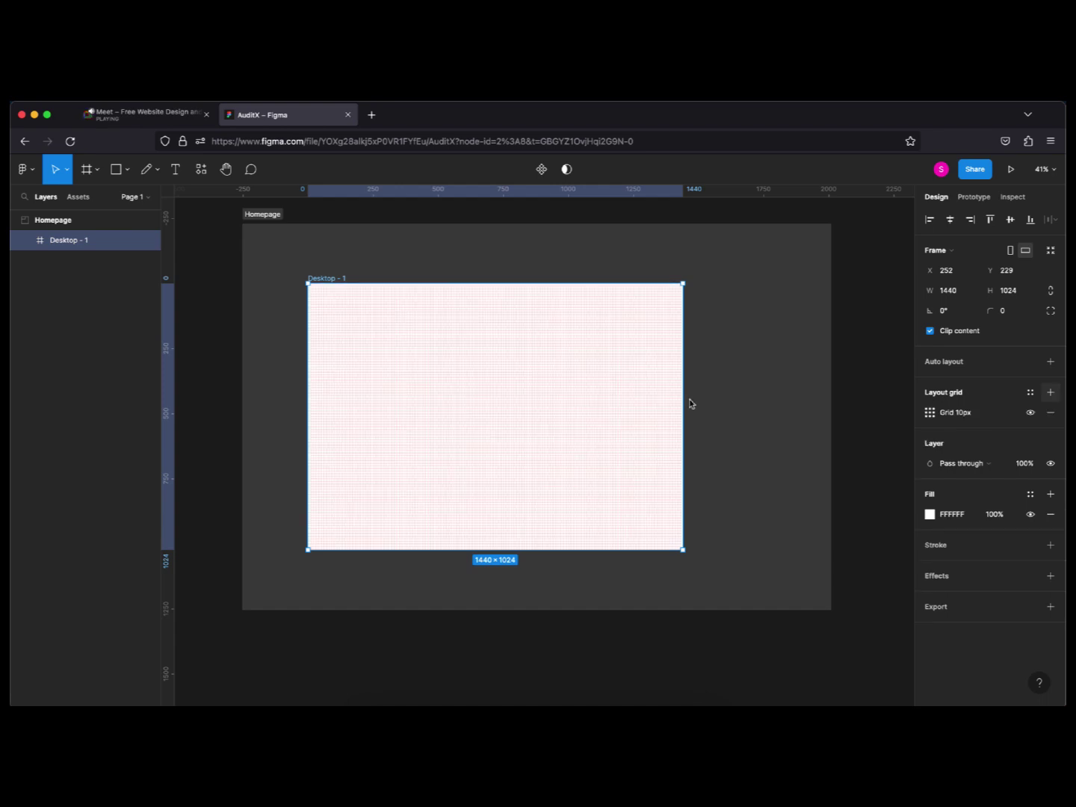
Change the Desktop - 1 layout grid to Columns with a count of 12.
{"action": "left_click", "coordinate": [930, 413]}
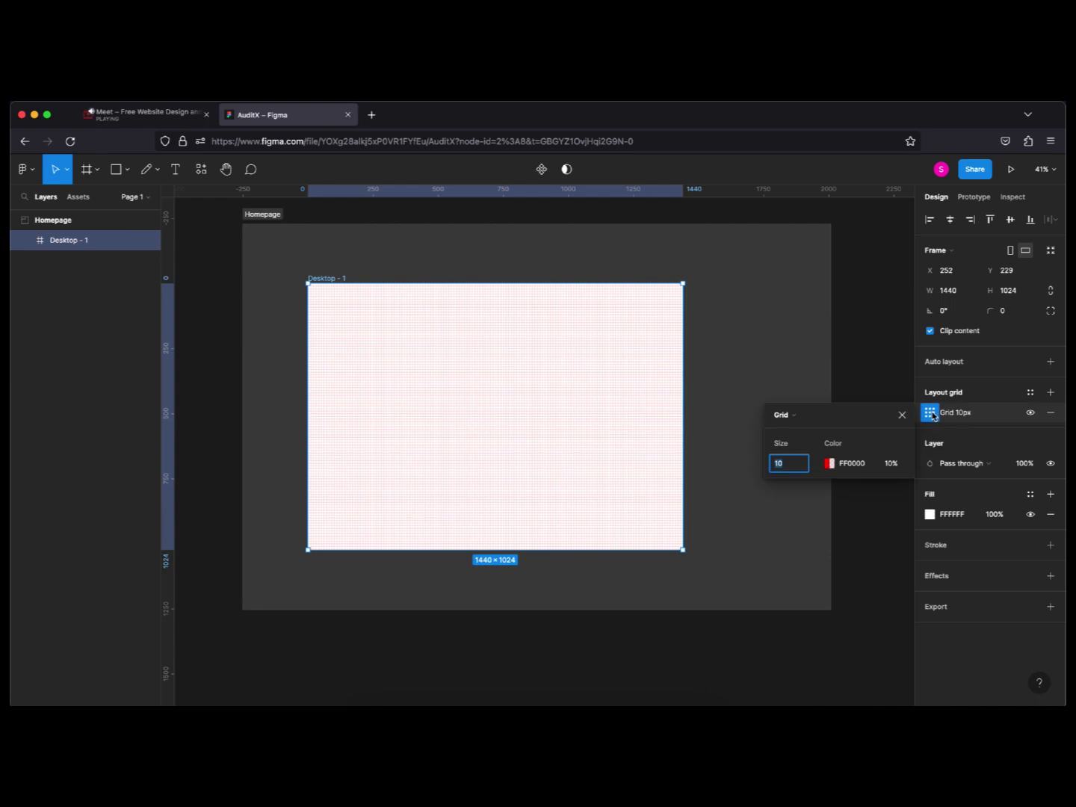
{"action": "left_click", "coordinate": [802, 417]}
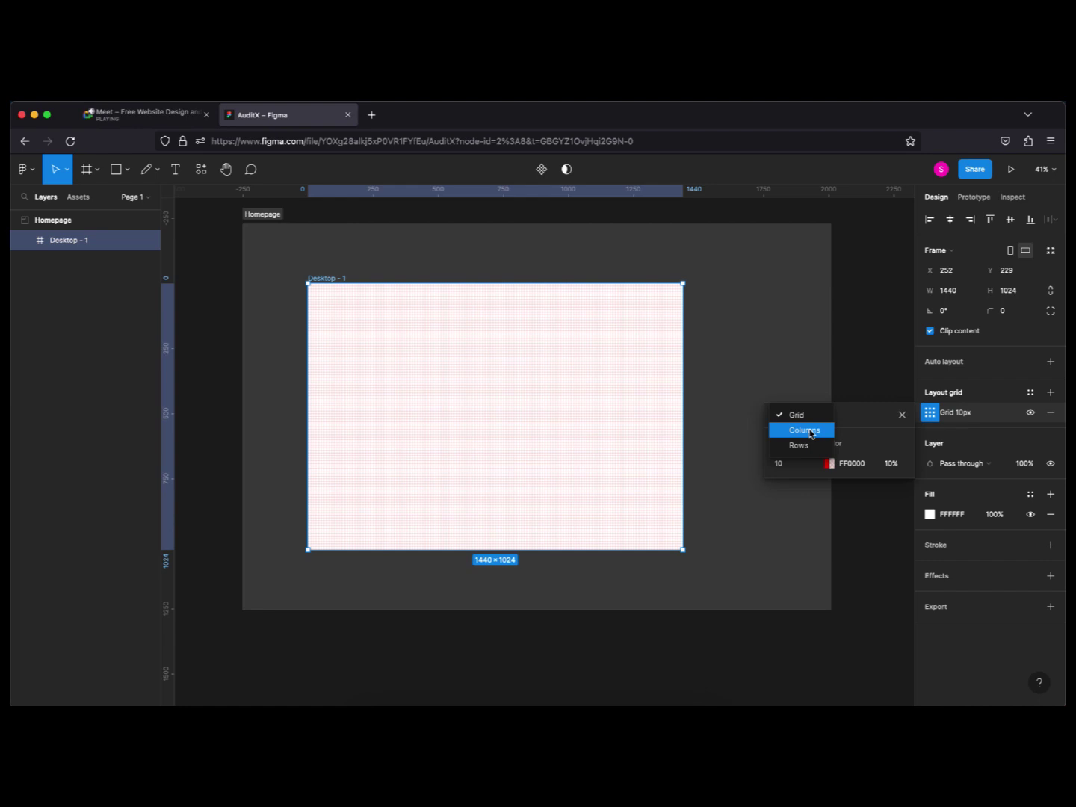
{"action": "left_click", "coordinate": [811, 431]}
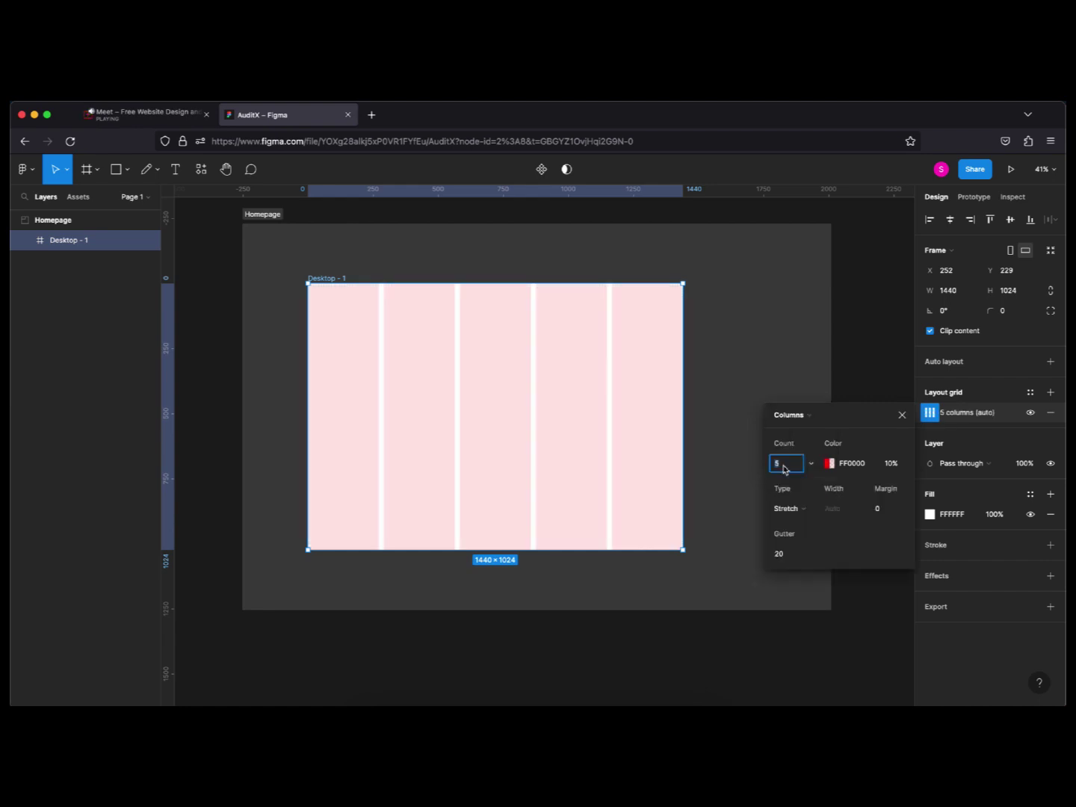
{"action": "left_click", "coordinate": [784, 467]}
{"action": "type", "text": "12"}
{"action": "key", "text": "Return"}
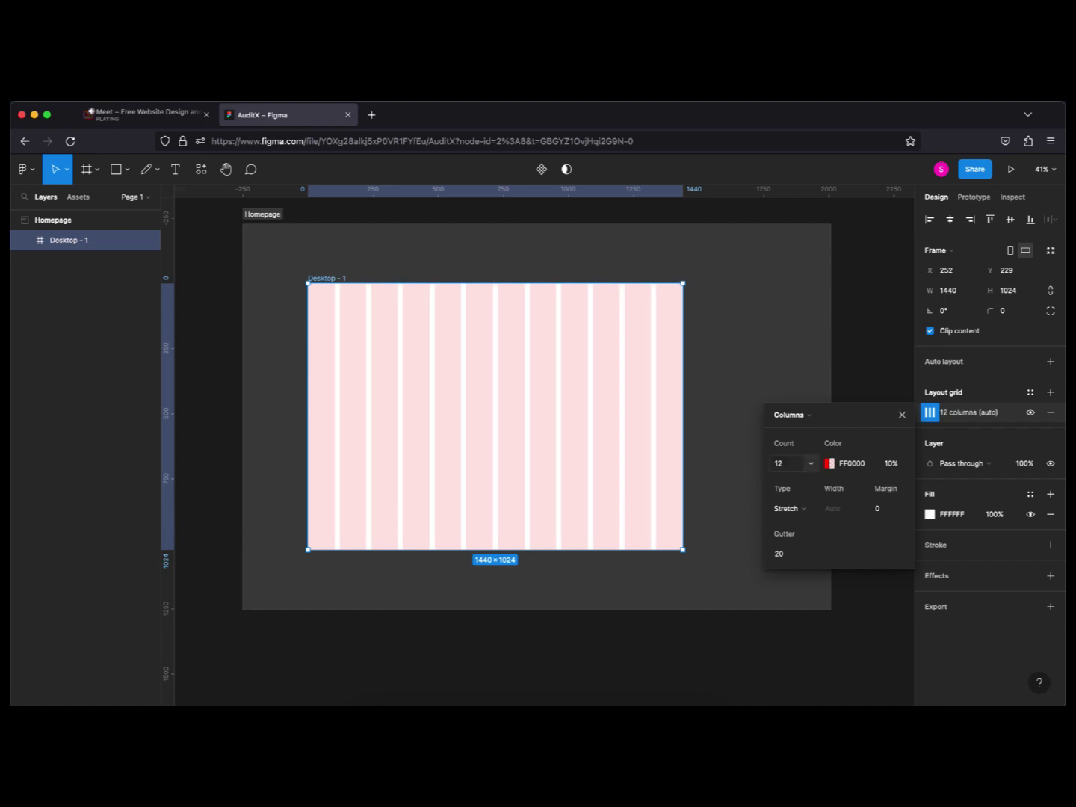
Switch to the Google Meet call, admit the waiting participant, and return to the AuditX file in Figma.
{"action": "key", "text": "ctrl+shift+Tab"}
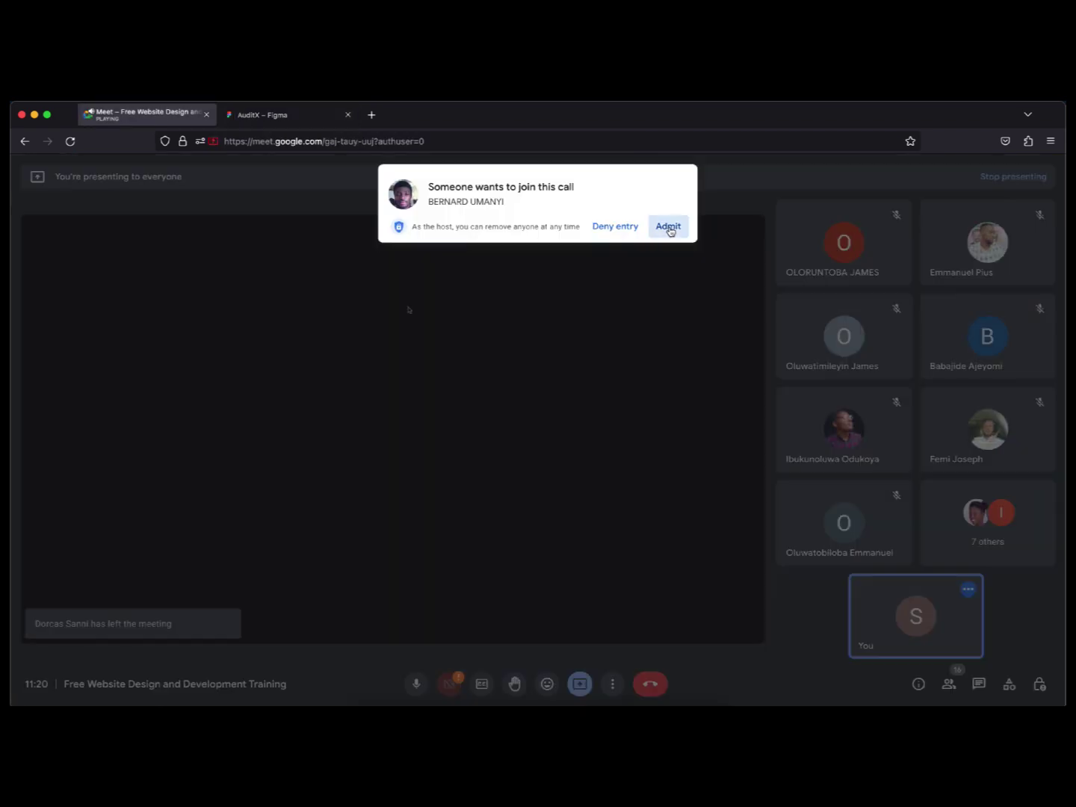
{"action": "left_click", "coordinate": [669, 227]}
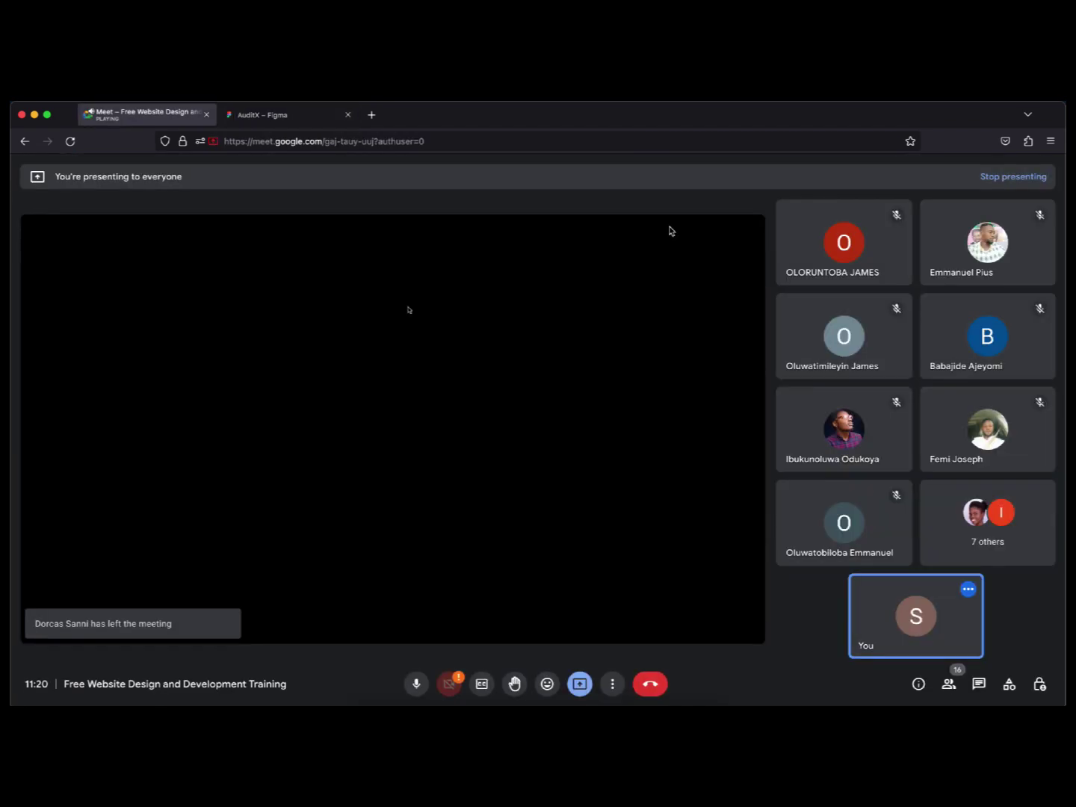
{"action": "left_click", "coordinate": [273, 120]}
Set the type of the 12-column layout grid to Center.
{"action": "scroll", "coordinate": [540, 382], "scroll_direction": "up", "scroll_amount": 2}
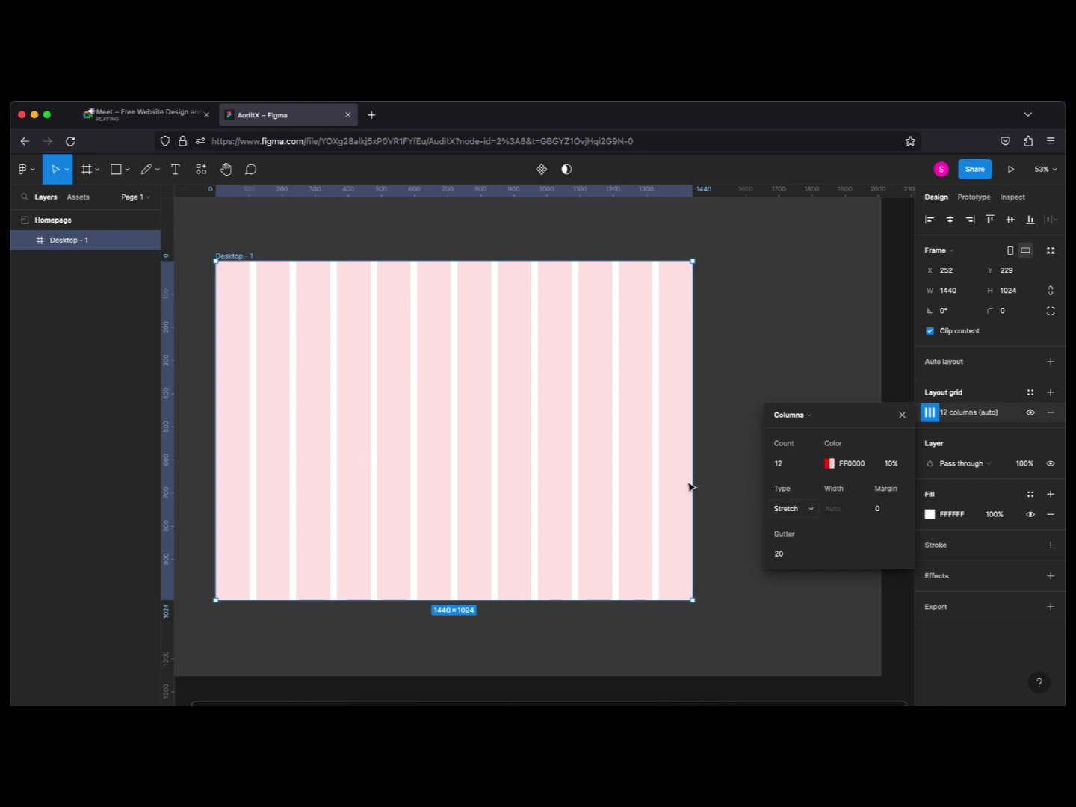
{"action": "left_click", "coordinate": [808, 511]}
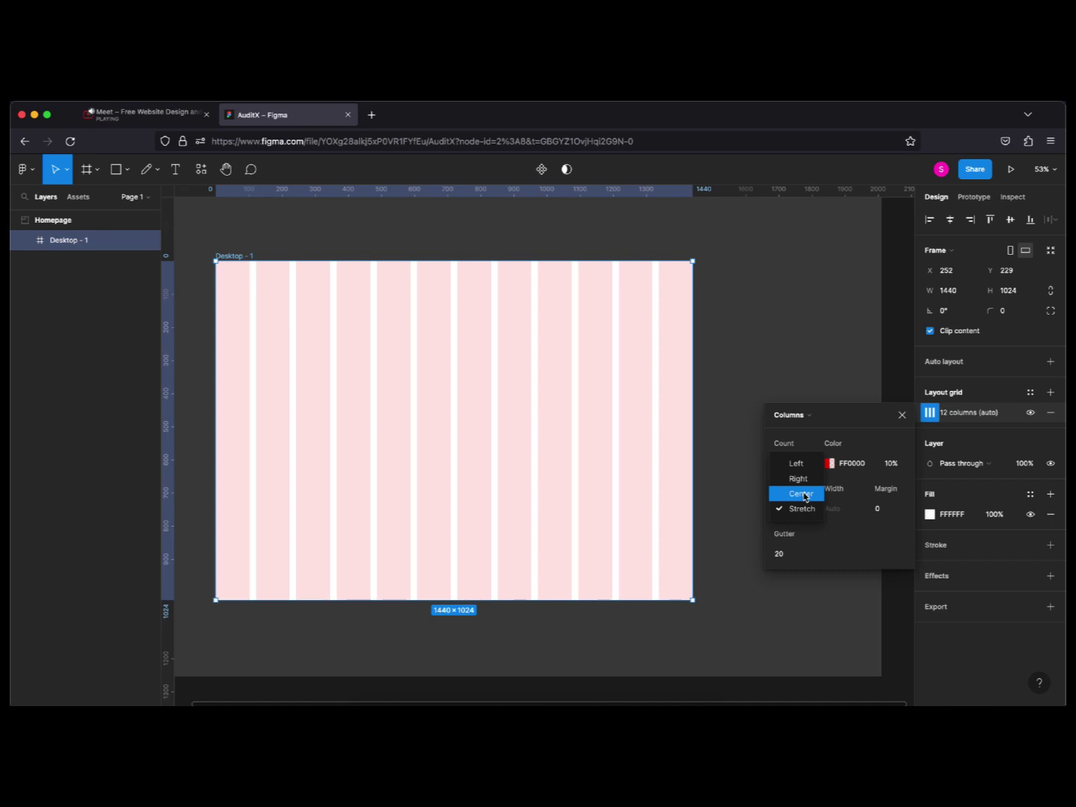
{"action": "left_click", "coordinate": [800, 494]}
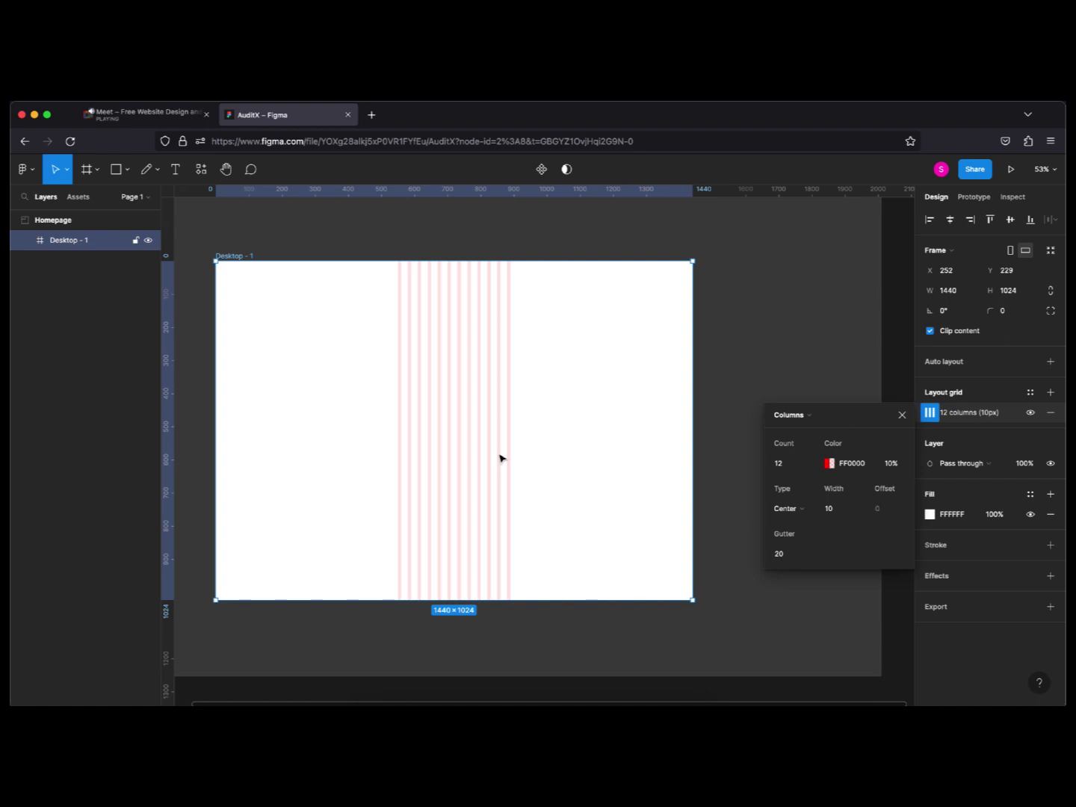
Widen the grid columns to 80, and leave the grid settings with the frame deselected.
{"action": "left_click", "coordinate": [832, 510]}
{"action": "key", "text": "shift+Up"}
{"action": "key", "text": "shift+Up"}
{"action": "key", "text": "shift+Up"}
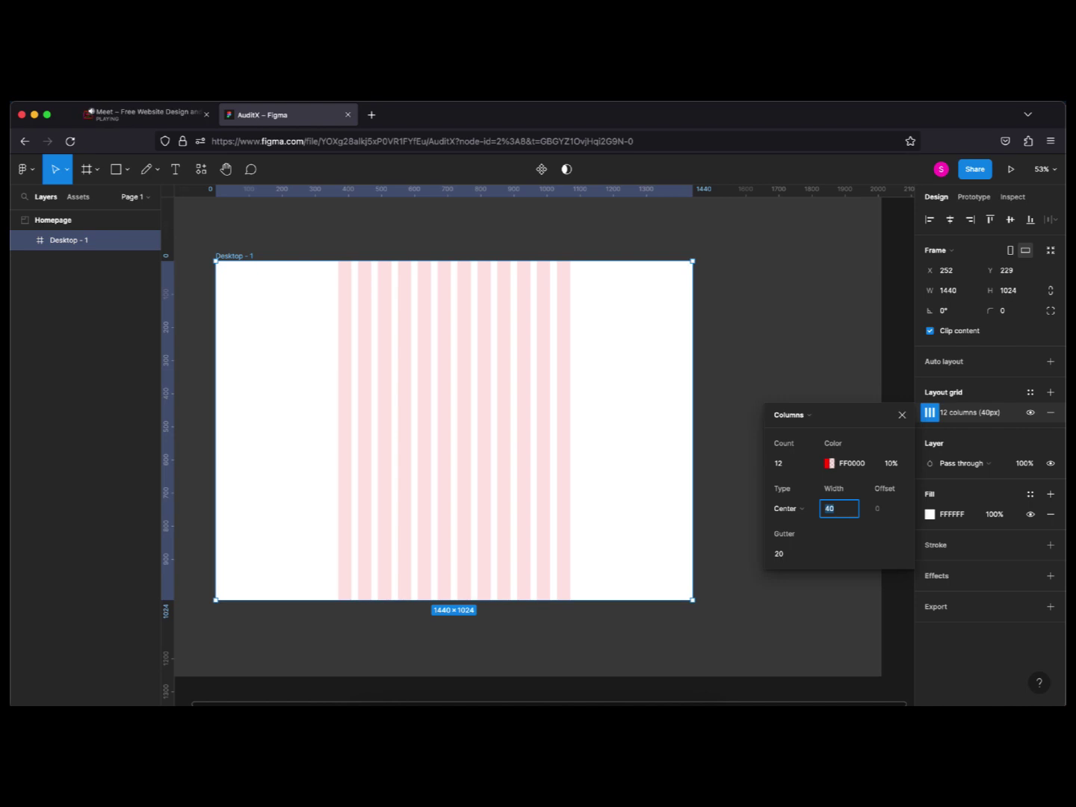
{"action": "key", "text": "shift+Up"}
{"action": "key", "text": "shift+Up"}
{"action": "key", "text": "shift+Up"}
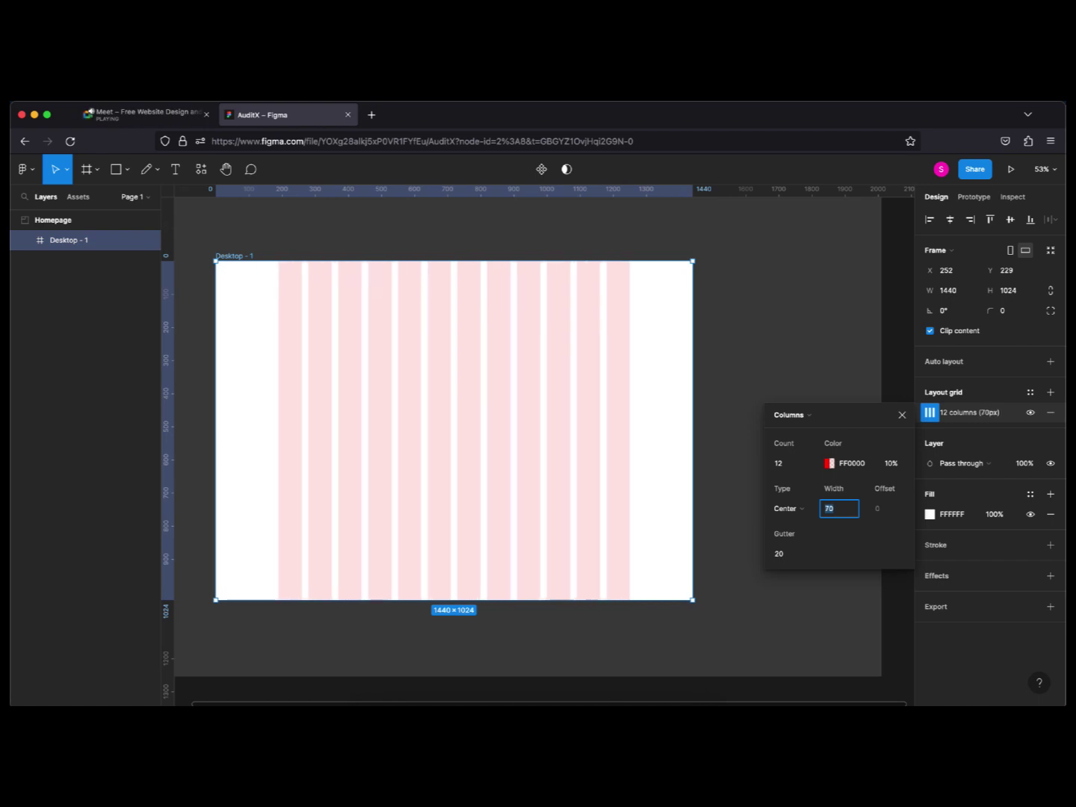
{"action": "key", "text": "shift+Up"}
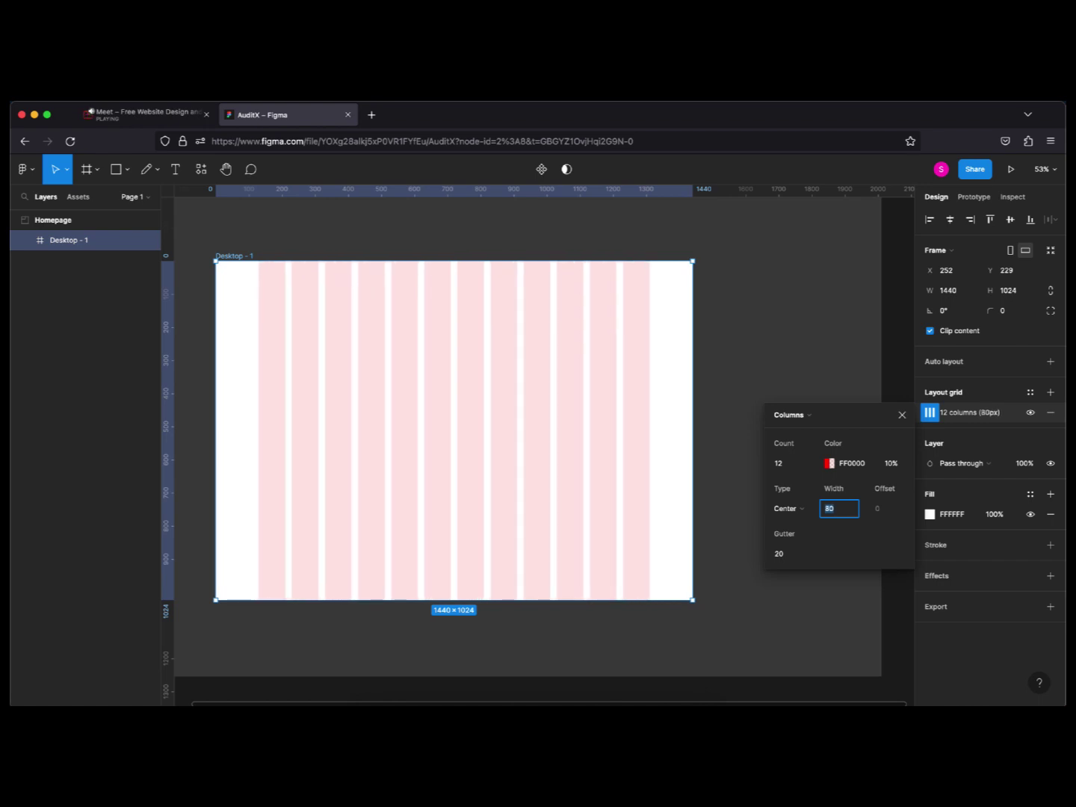
{"action": "key", "text": "Escape"}
{"action": "key", "text": "Escape"}
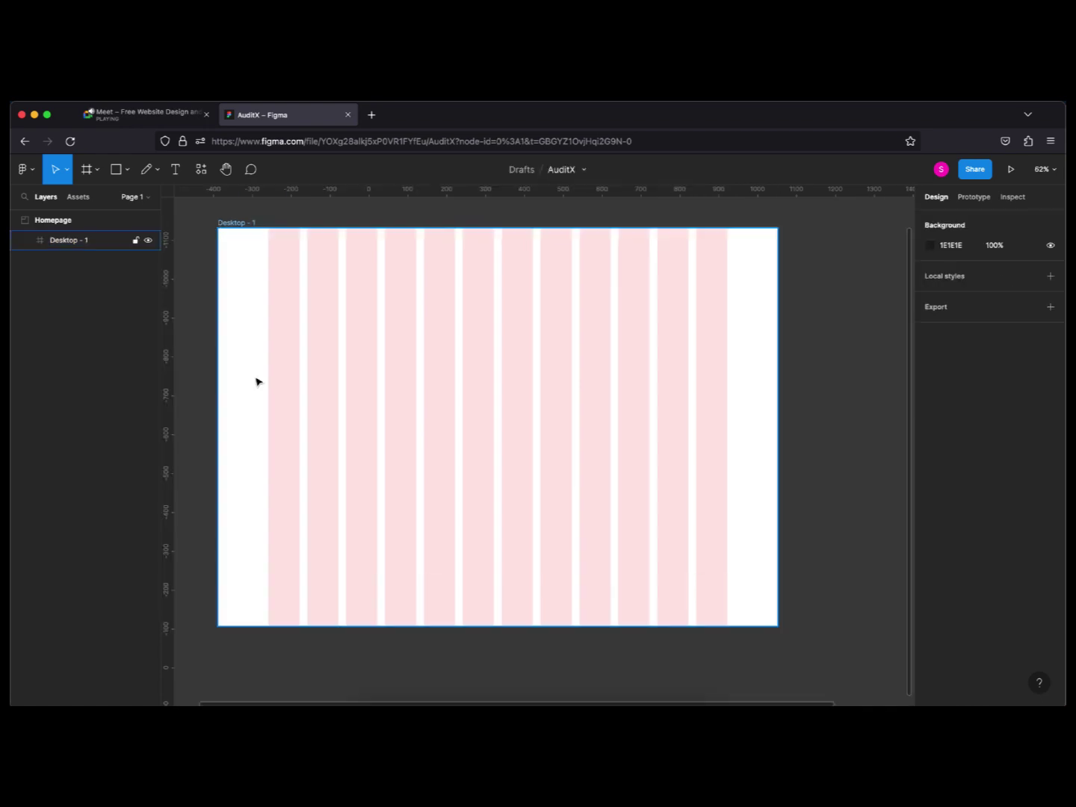
Admit the next waiting participant in the Google Meet call, and go back to the AuditX design in Figma.
{"action": "key", "text": "ctrl+Tab"}
{"action": "key", "text": "ctrl+Tab"}
{"action": "left_click", "coordinate": [171, 107]}
{"action": "left_click", "coordinate": [674, 227]}
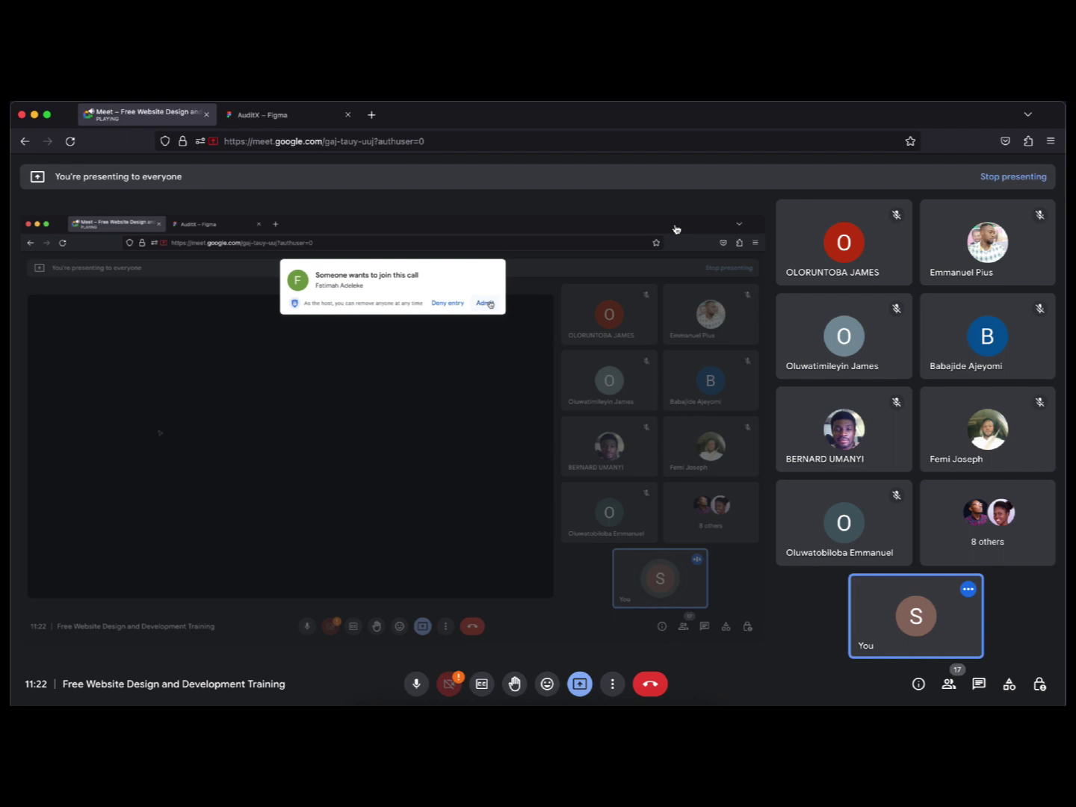
{"action": "left_click", "coordinate": [277, 115]}
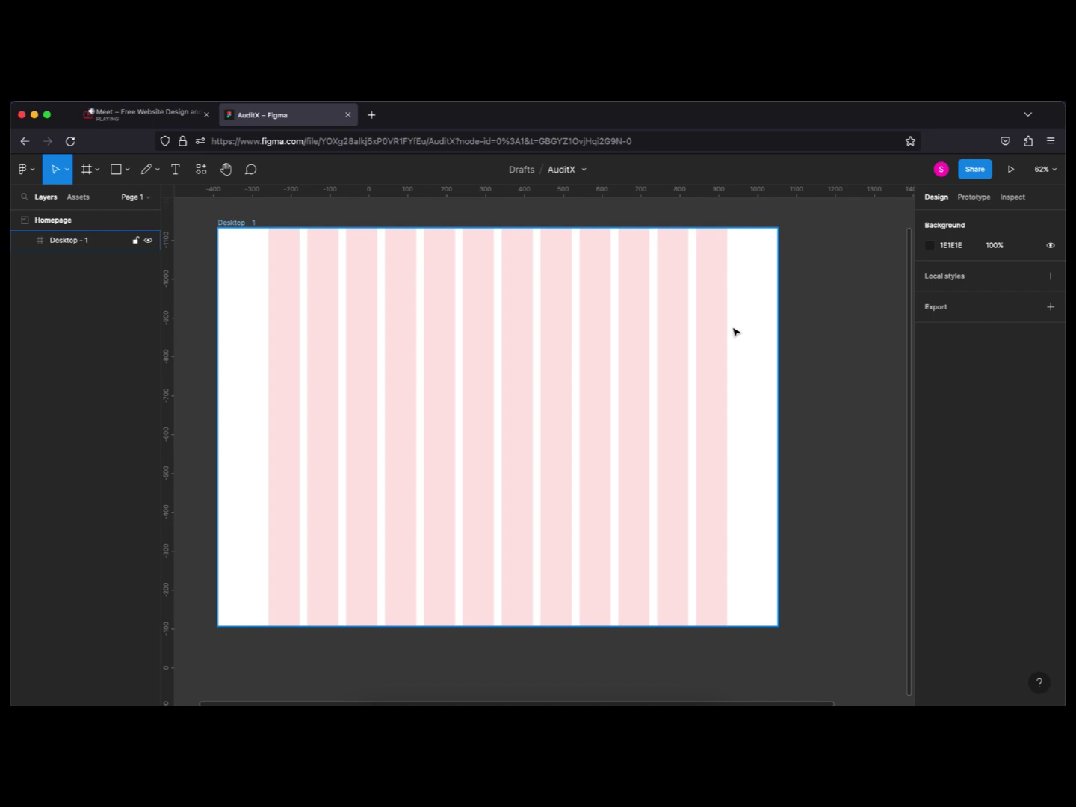
{"action": "scroll", "coordinate": [660, 340], "scroll_direction": "up", "scroll_amount": 1}
{"action": "key", "text": "Escape"}
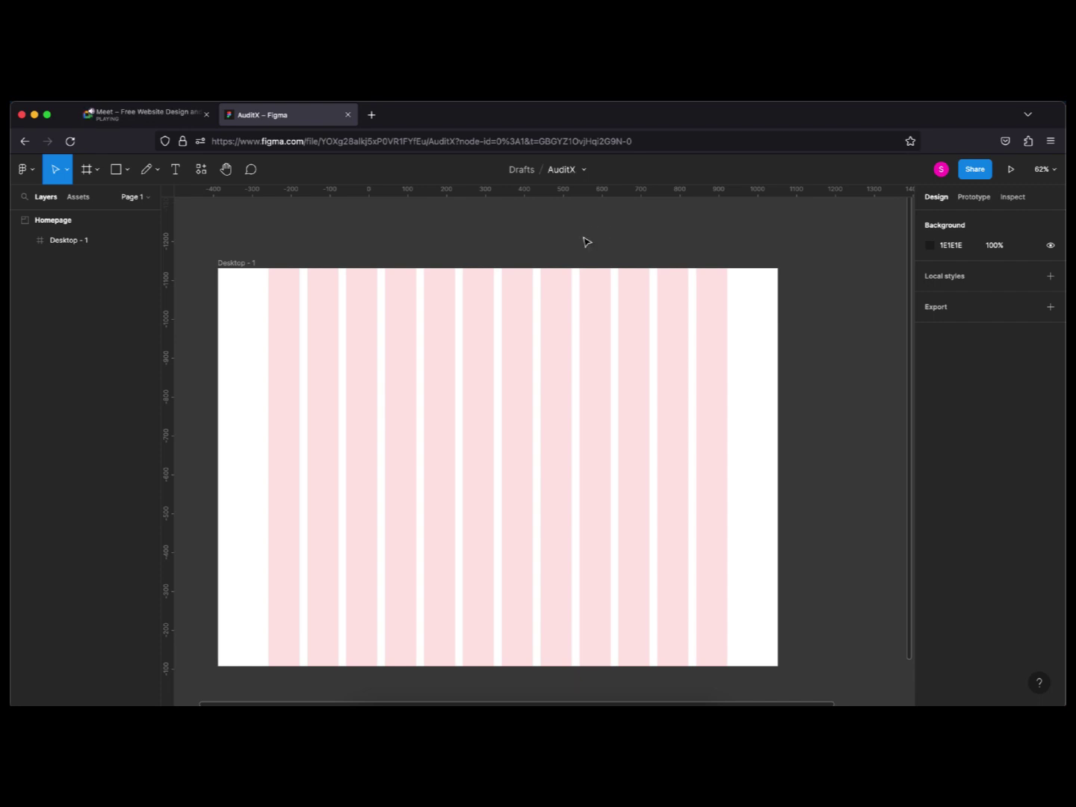
{"action": "scroll", "coordinate": [552, 290], "scroll_direction": "down", "scroll_amount": 2}
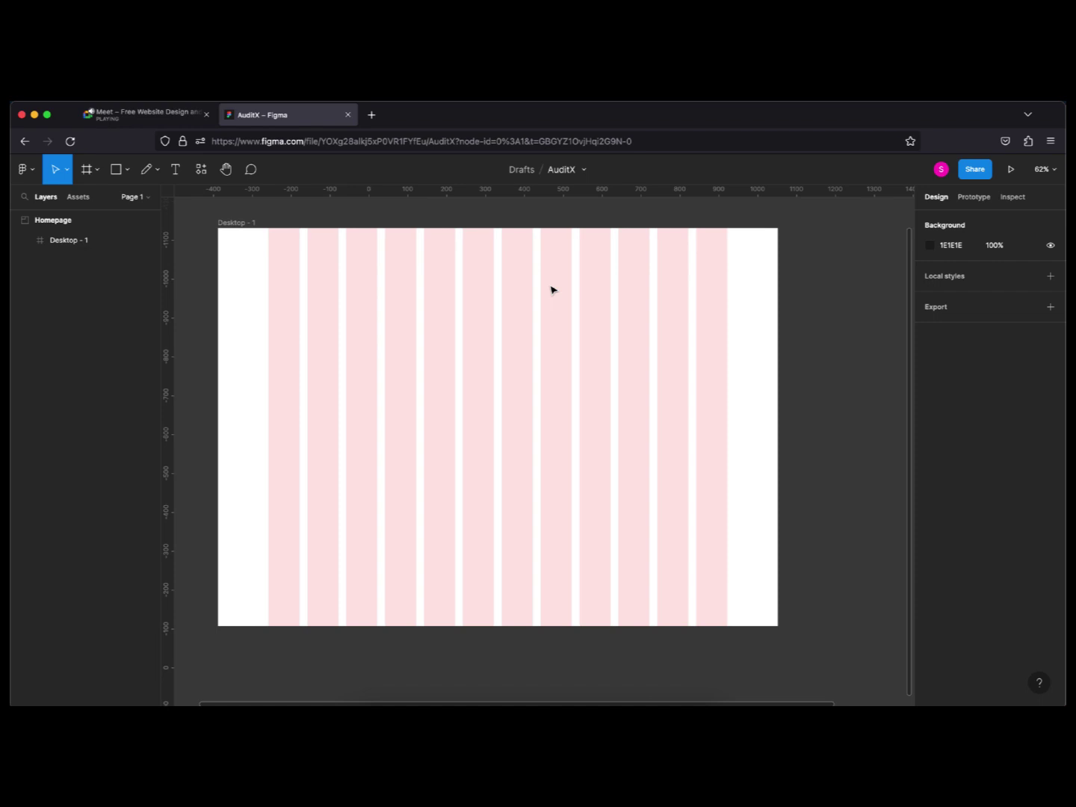
{"action": "scroll", "coordinate": [552, 290], "scroll_direction": "up", "scroll_amount": 2}
{"action": "scroll", "coordinate": [552, 290], "scroll_direction": "down", "scroll_amount": 3}
{"action": "scroll", "coordinate": [552, 290], "scroll_direction": "up", "scroll_amount": 1}
{"action": "left_click", "coordinate": [556, 278]}
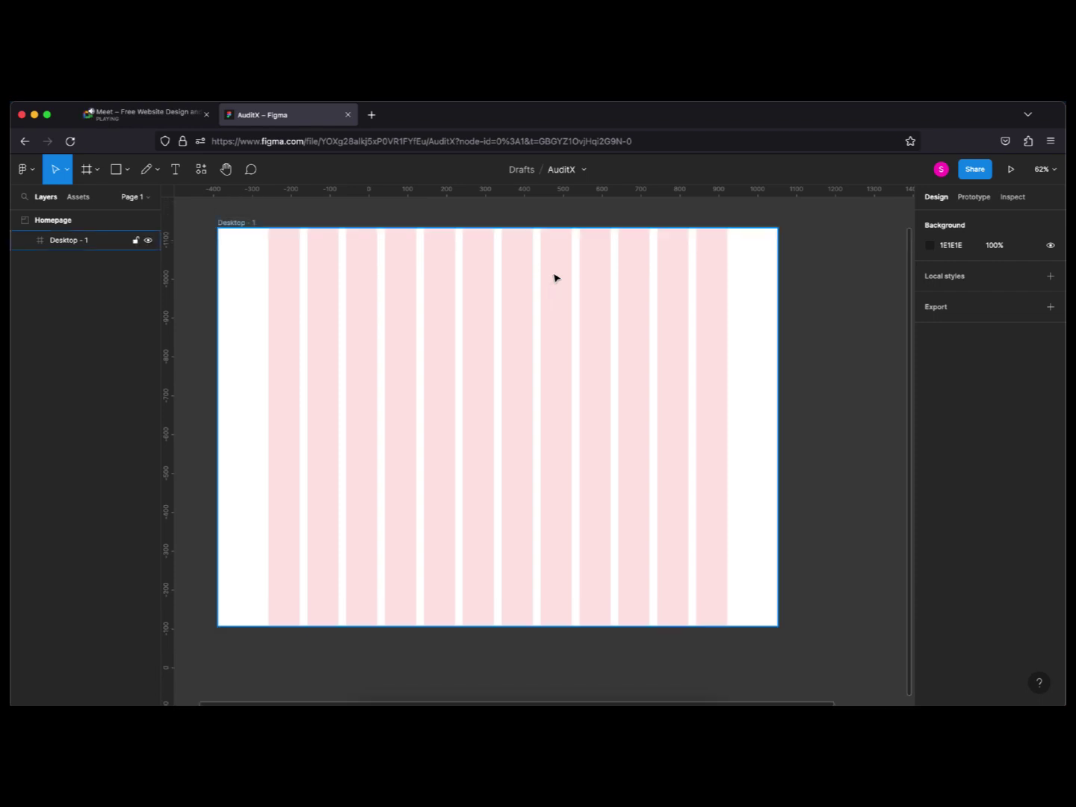
Add the text "AuditX" in Ivy Mode Regular, size 36, to the upper part of the Desktop - 1 frame.
{"action": "scroll", "coordinate": [554, 276], "scroll_direction": "up", "scroll_amount": 1}
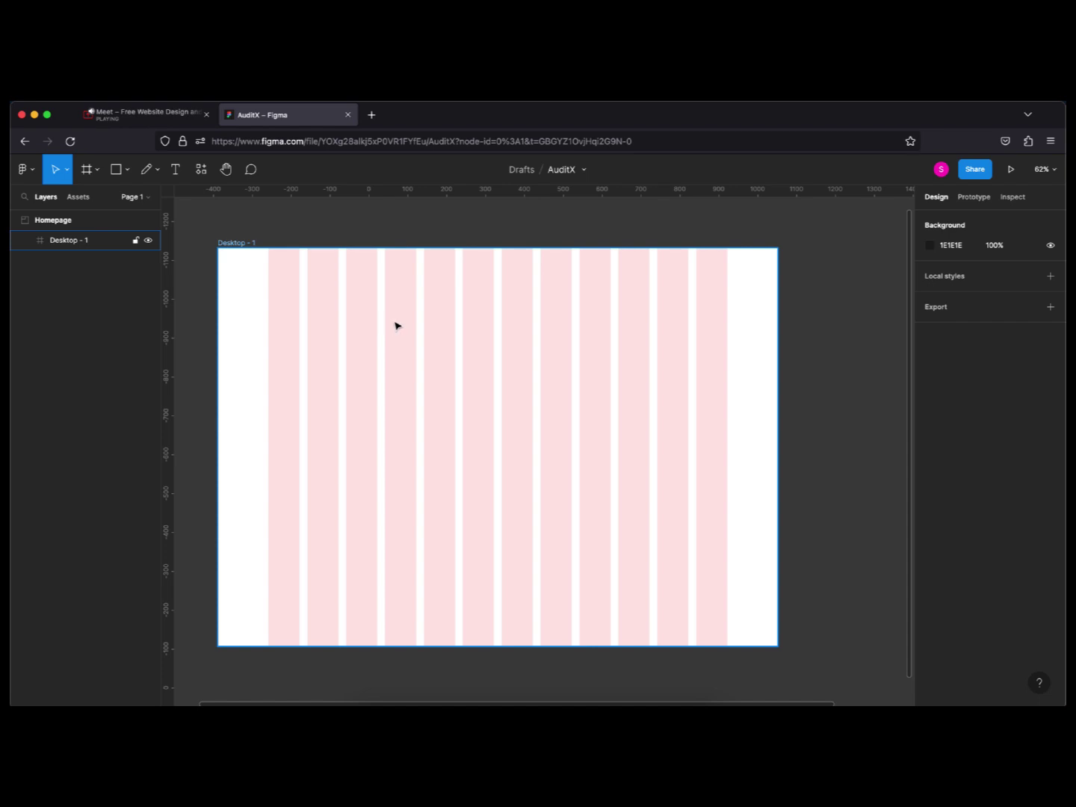
{"action": "key", "text": "t"}
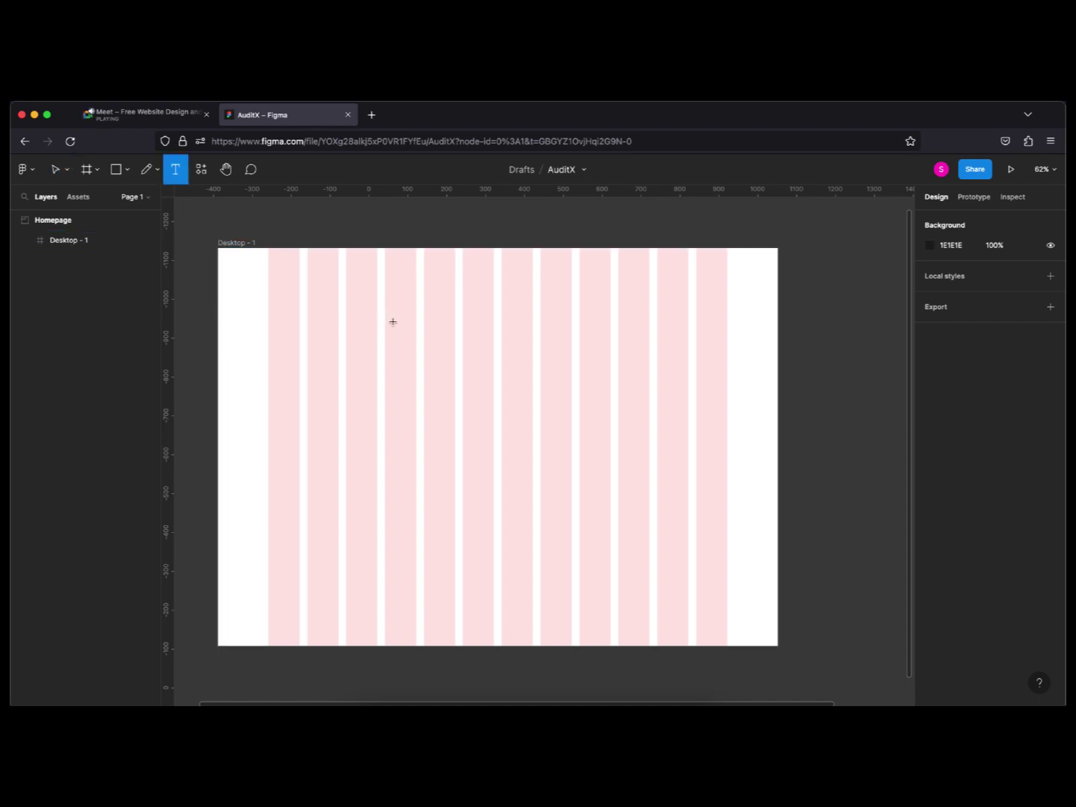
{"action": "left_click", "coordinate": [393, 322]}
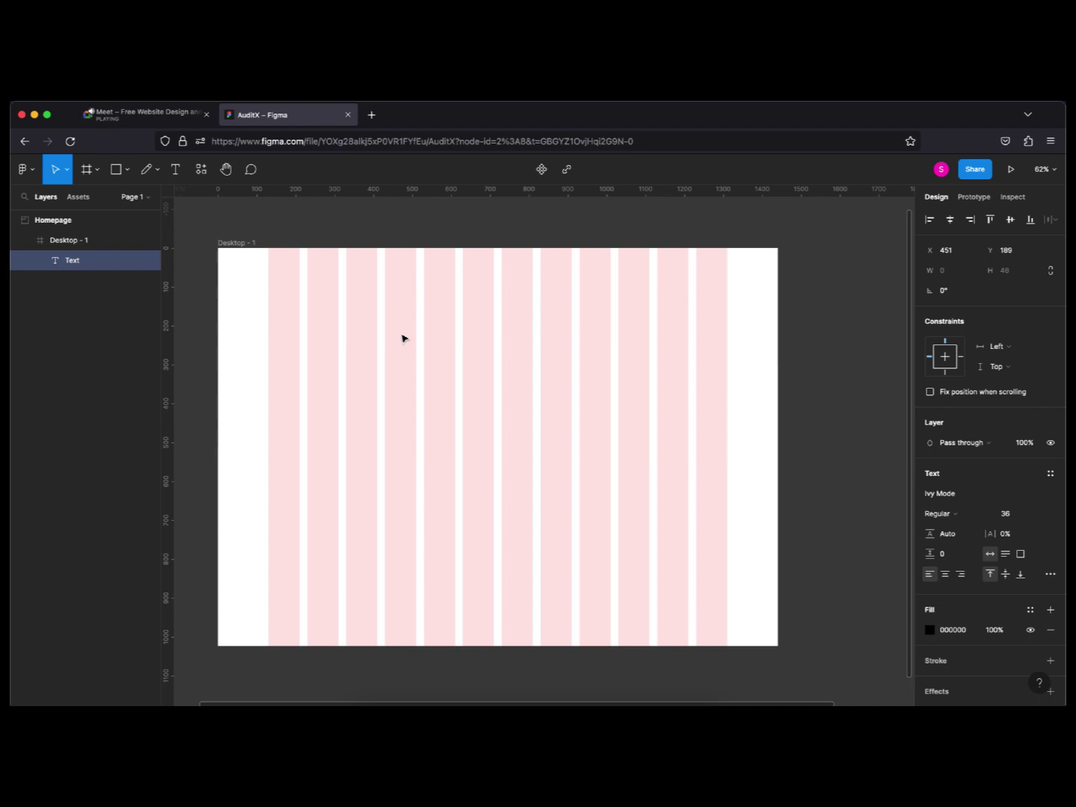
{"action": "type", "text": "AuditX"}
{"action": "key", "text": "Escape"}
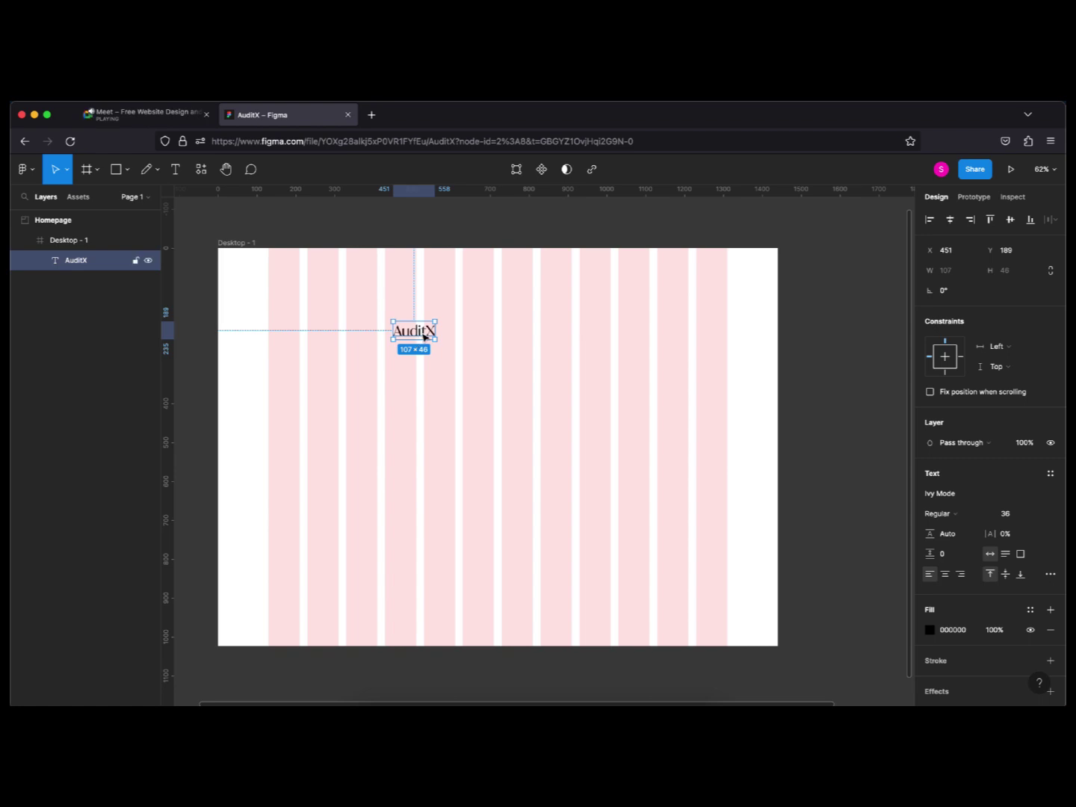
{"action": "scroll", "coordinate": [424, 337], "scroll_direction": "up", "scroll_amount": 3}
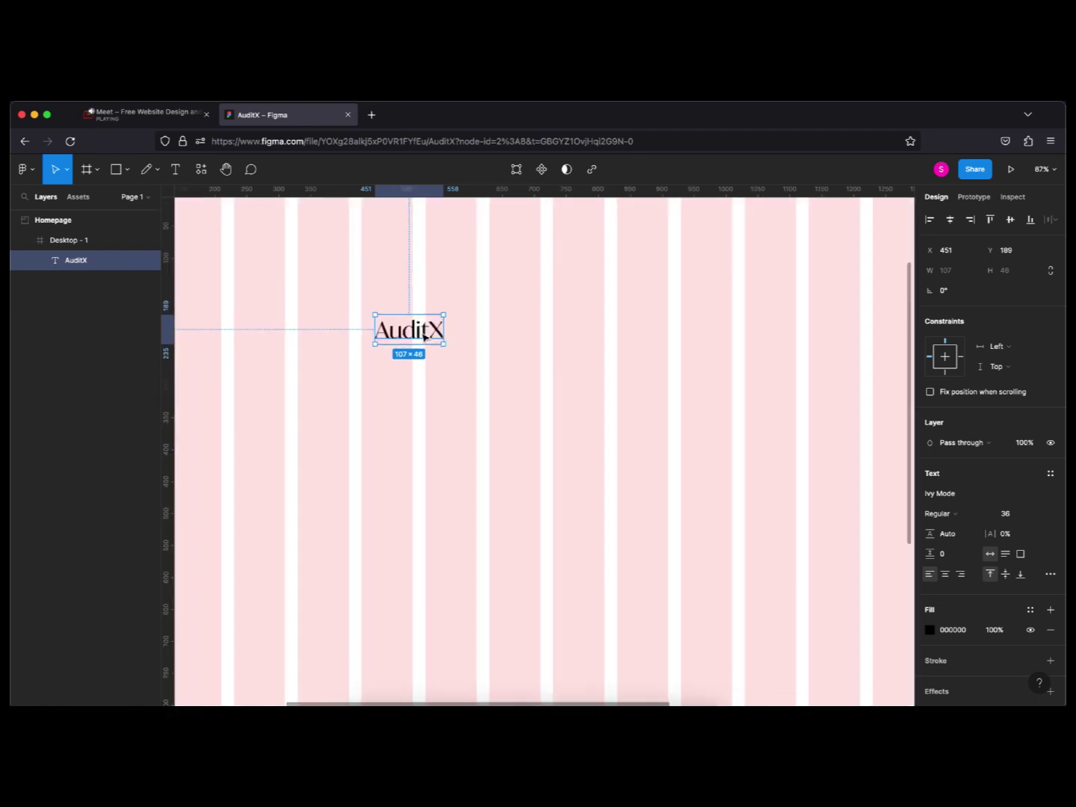
{"action": "scroll", "coordinate": [423, 337], "scroll_direction": "up", "scroll_amount": 2}
{"action": "scroll", "coordinate": [423, 337], "scroll_direction": "up", "scroll_amount": 1}
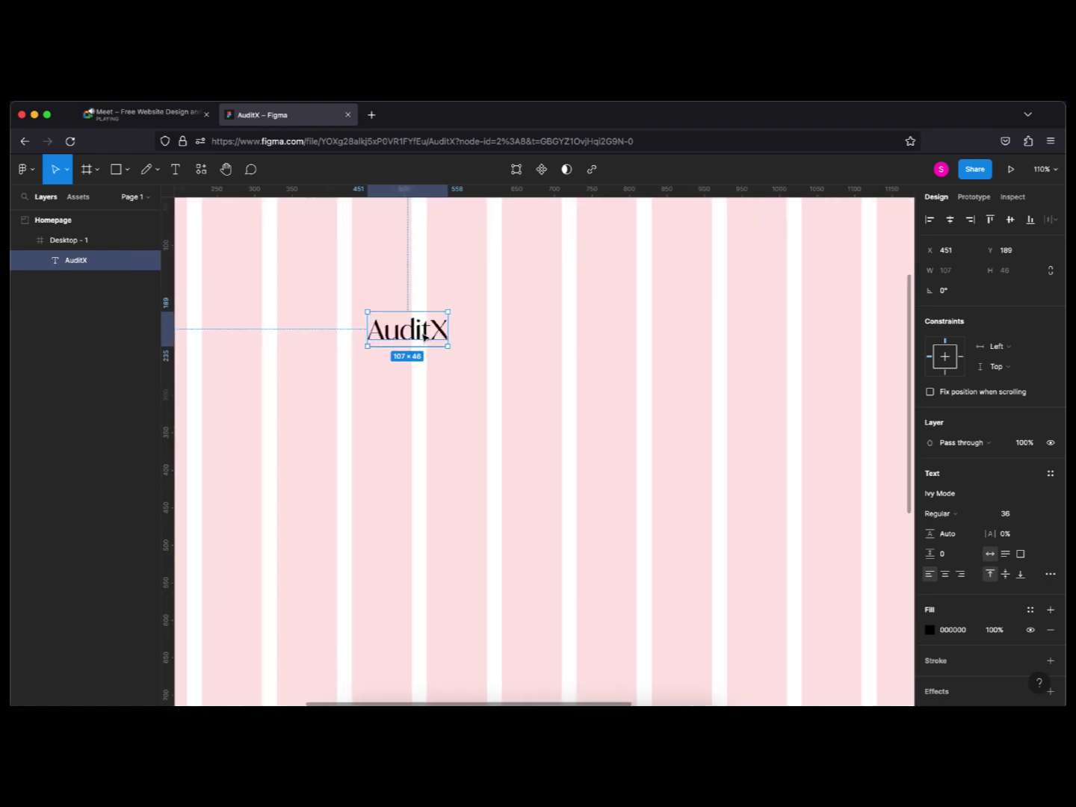
{"action": "scroll", "coordinate": [423, 337], "scroll_direction": "down", "scroll_amount": 1}
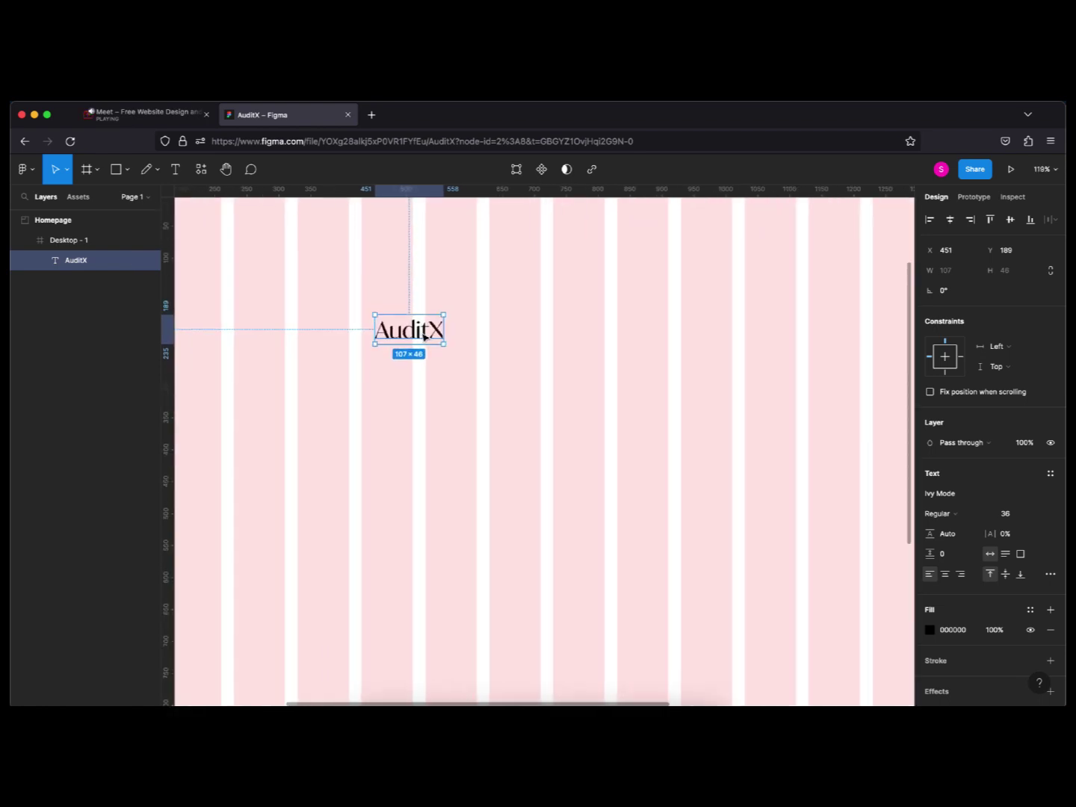
{"action": "scroll", "coordinate": [424, 337], "scroll_direction": "down", "scroll_amount": 3}
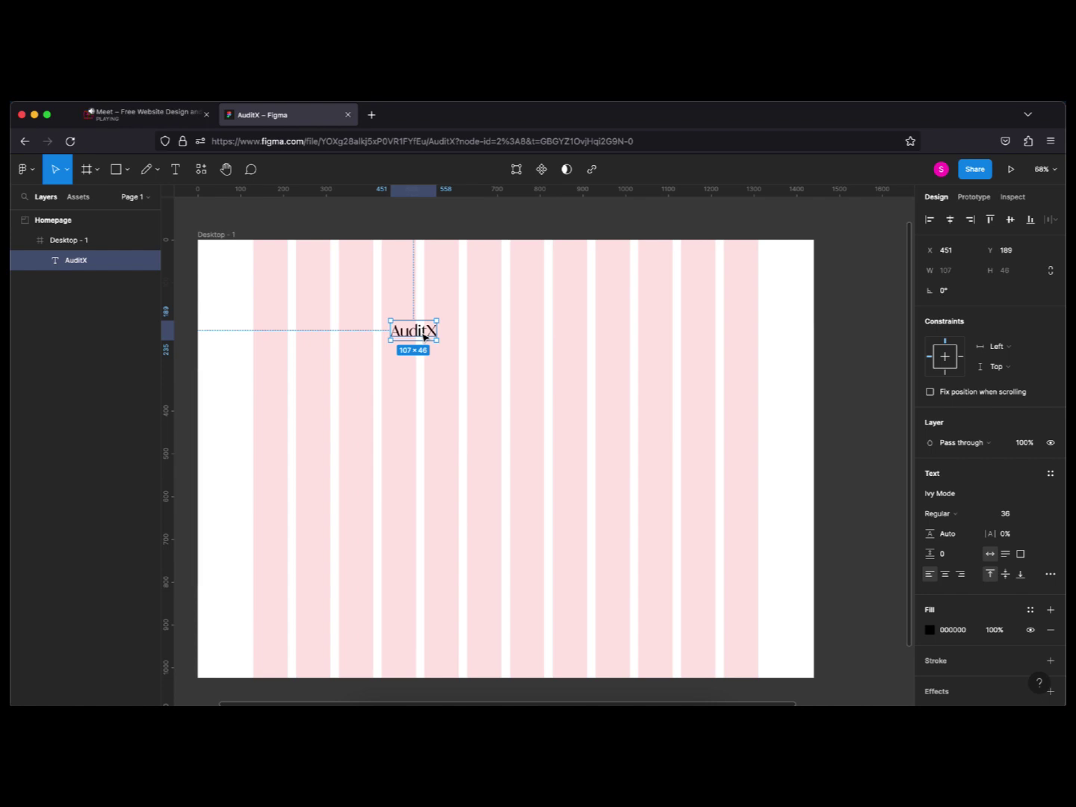
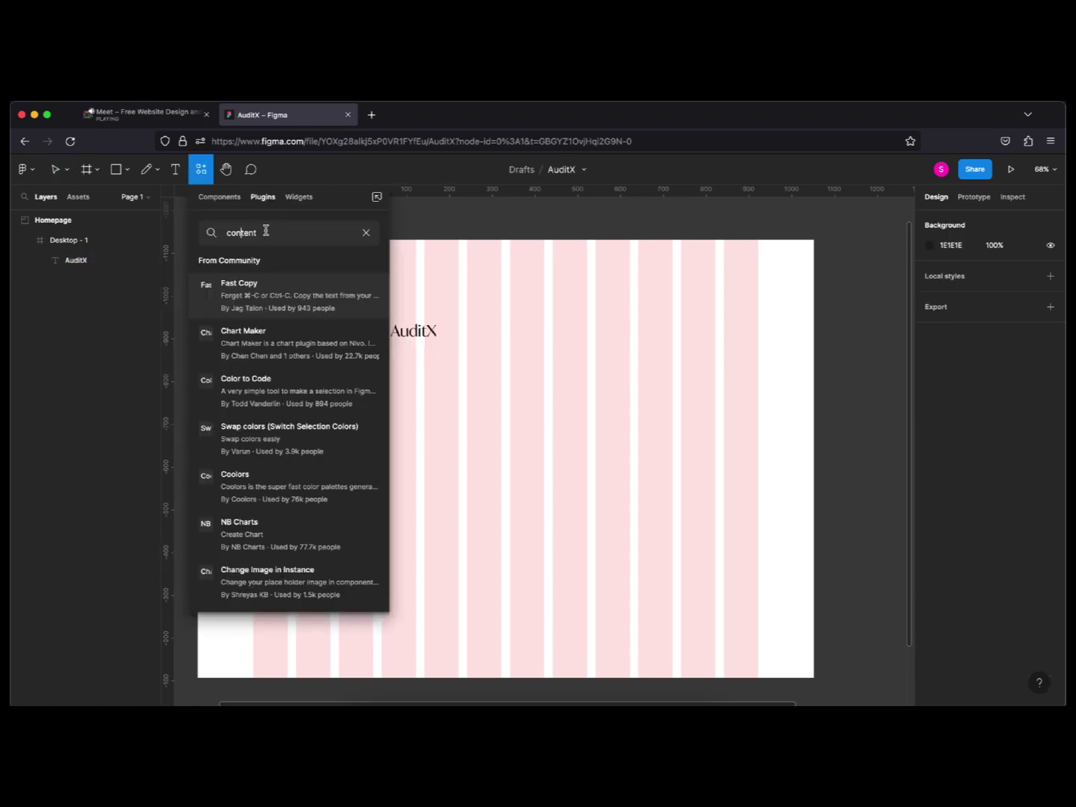
Search the Figma plugins for "content reel".
{"action": "left_click", "coordinate": [266, 231]}
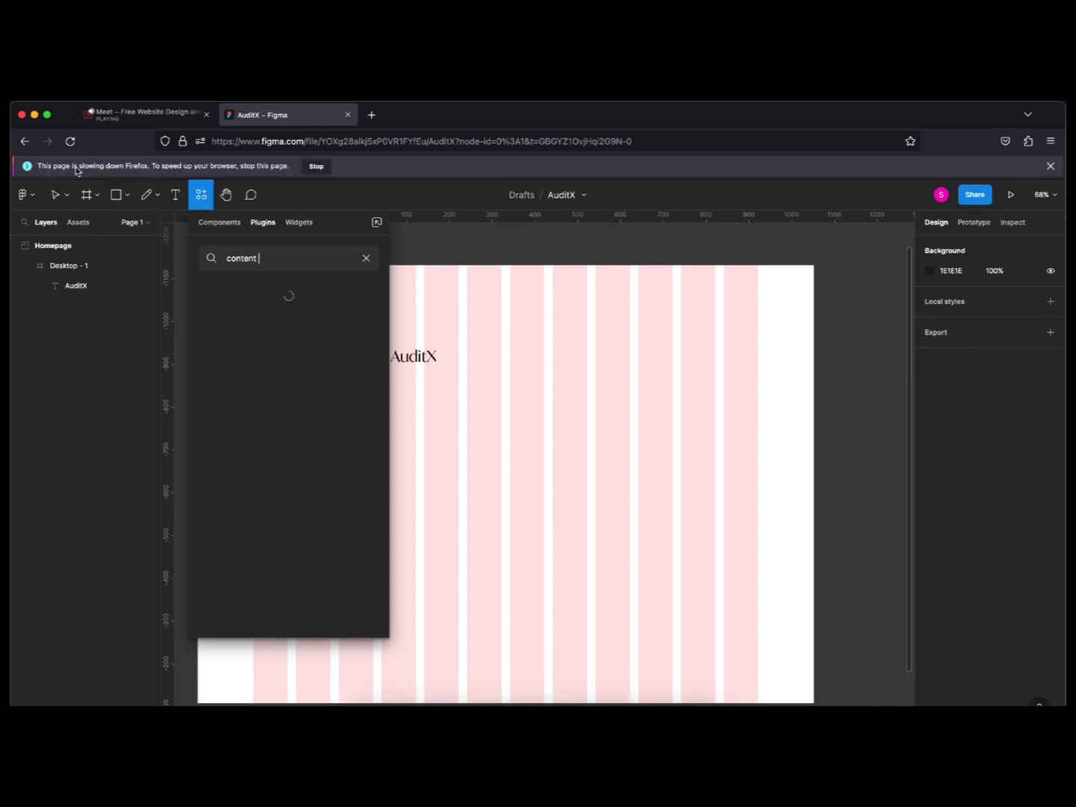
{"action": "type", "text": "r"}
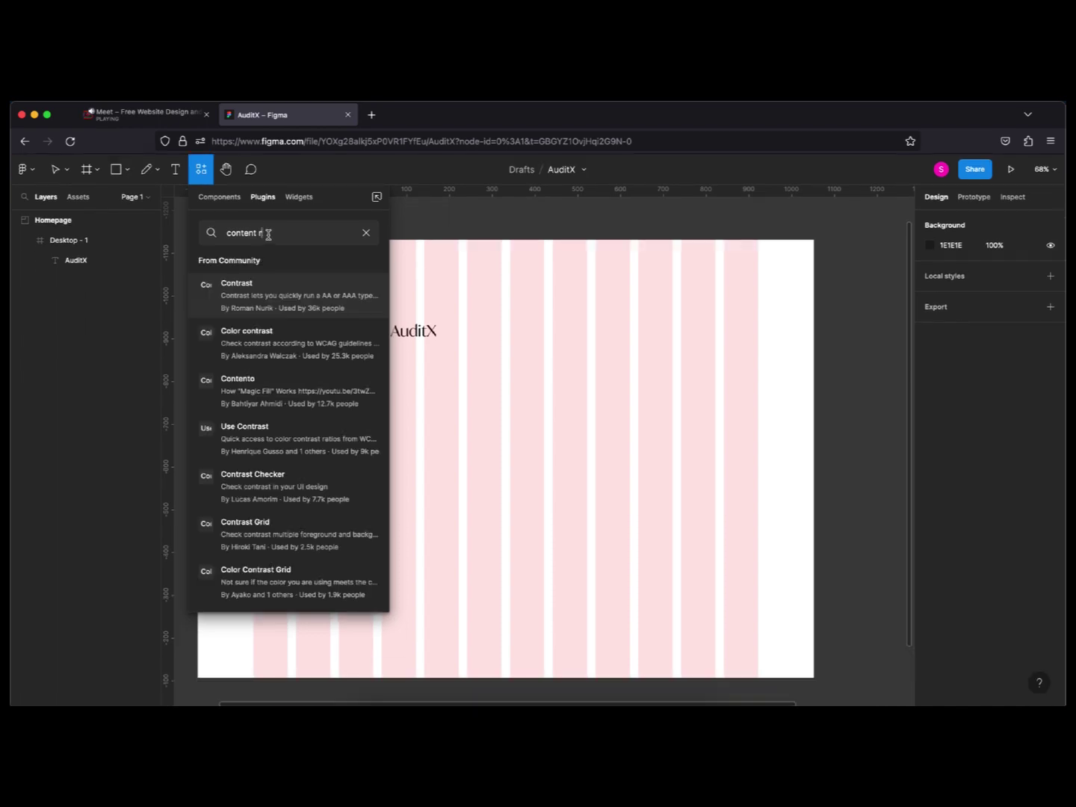
{"action": "type", "text": "ee"}
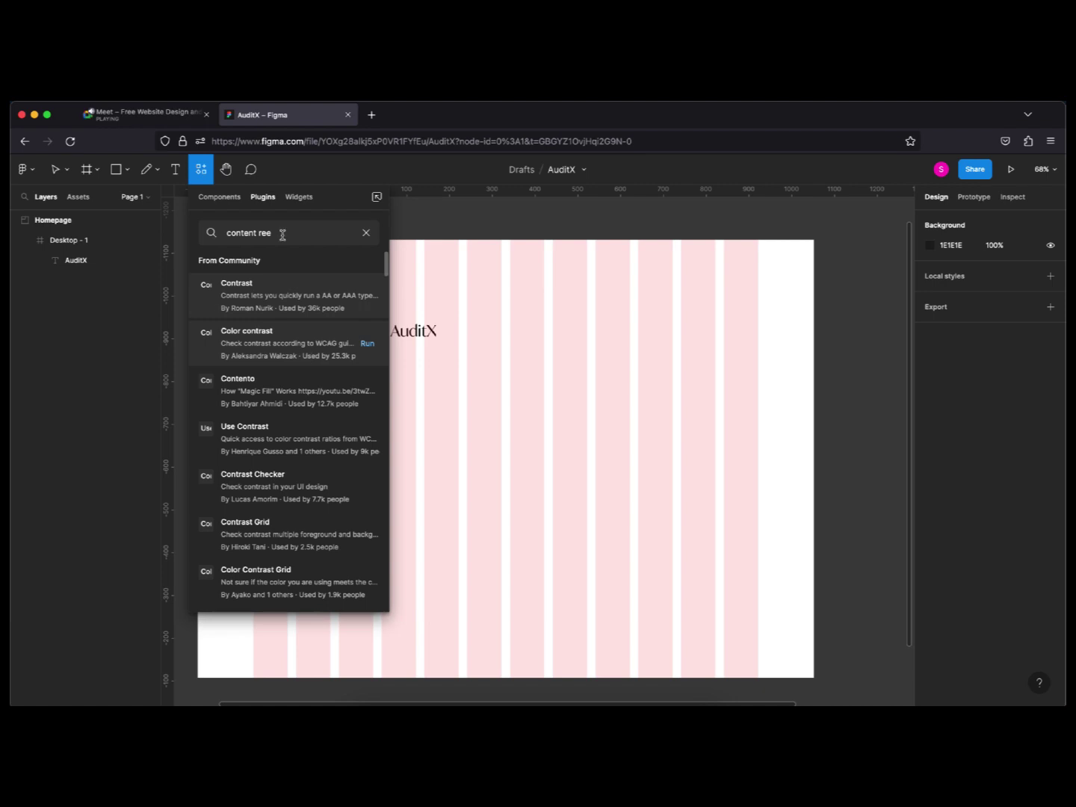
{"action": "type", "text": "l"}
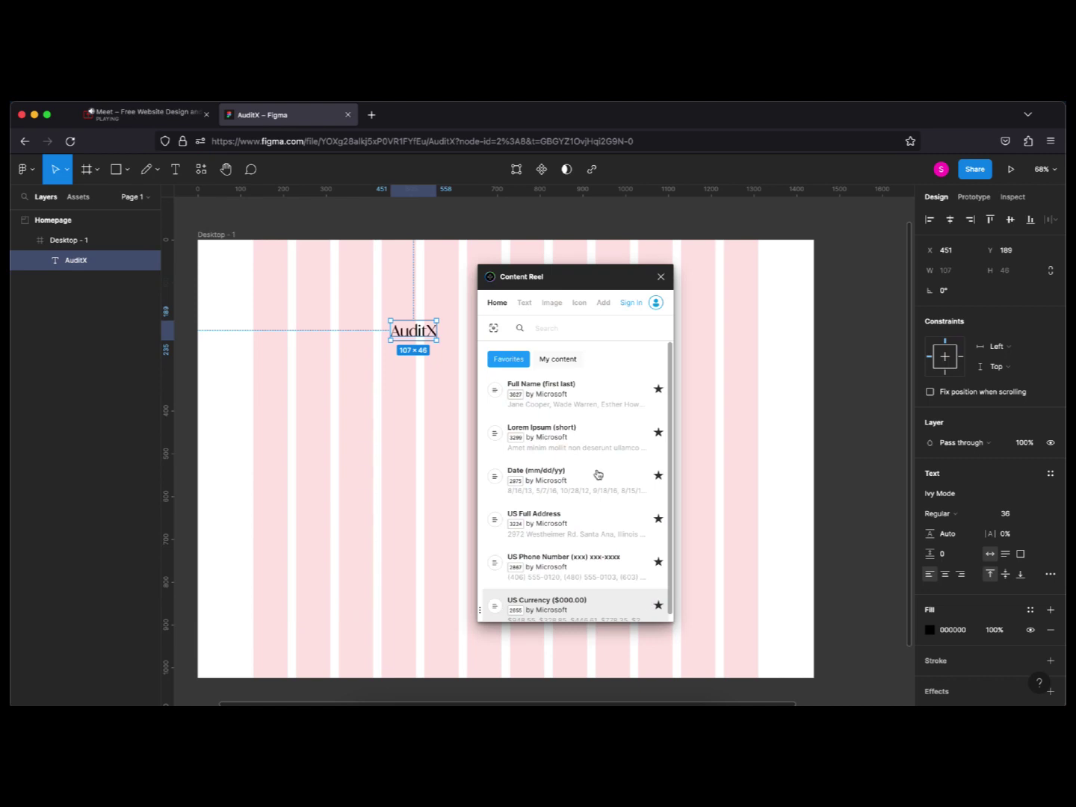
Try a logo image from Content Reel's Logos set in a square of about 102 × 102 below the AuditX text, and delete it.
{"action": "left_click", "coordinate": [559, 303]}
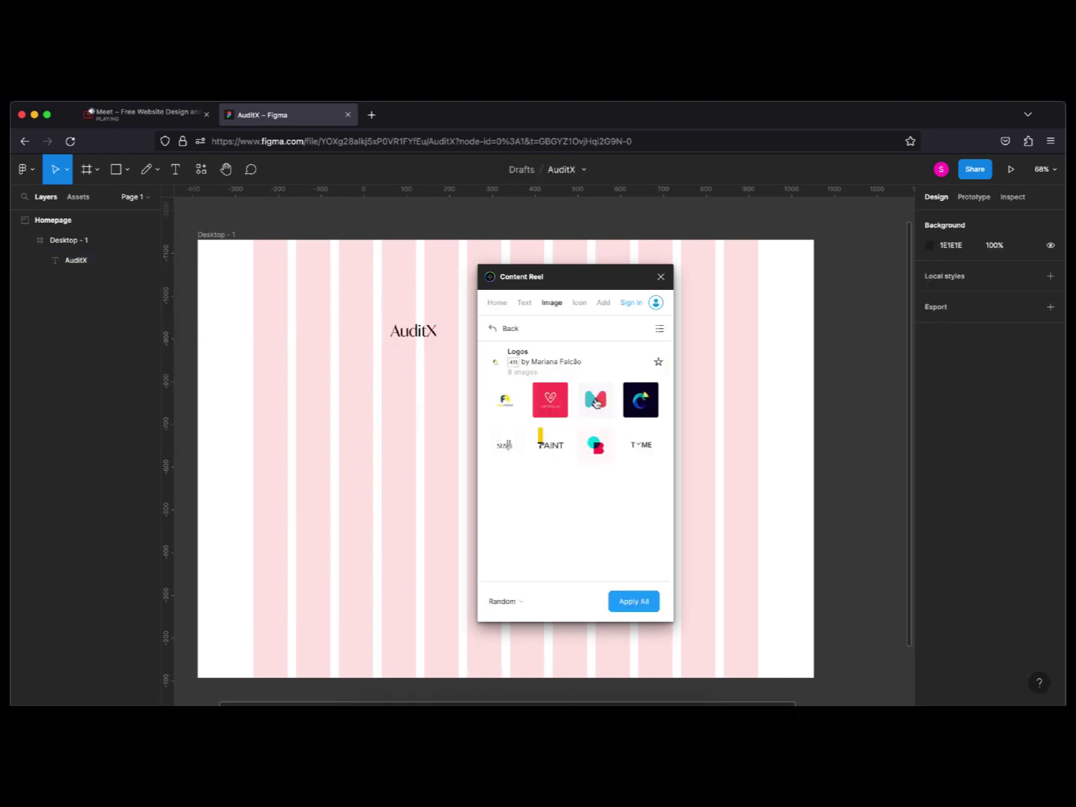
{"action": "left_click", "coordinate": [596, 402]}
{"action": "key", "text": "r"}
{"action": "left_click_drag", "start_coordinate": [323, 385], "coordinate": [367, 428]}
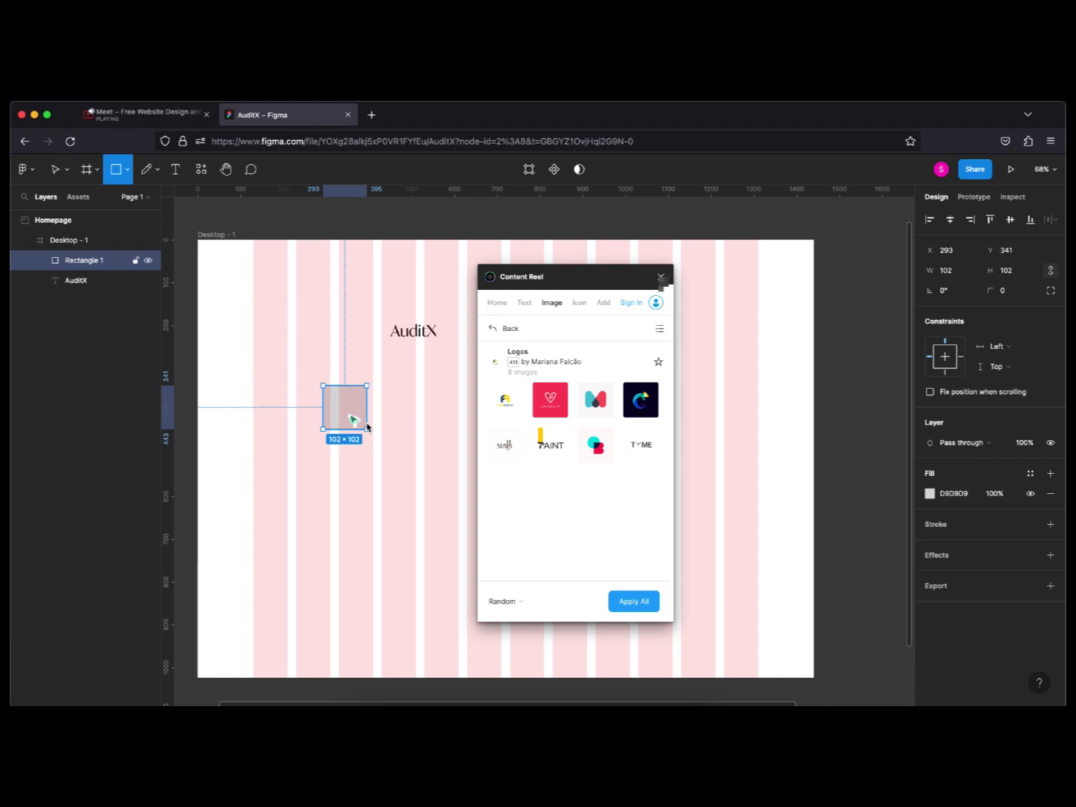
{"action": "scroll", "coordinate": [353, 419], "scroll_direction": "up", "scroll_amount": 3}
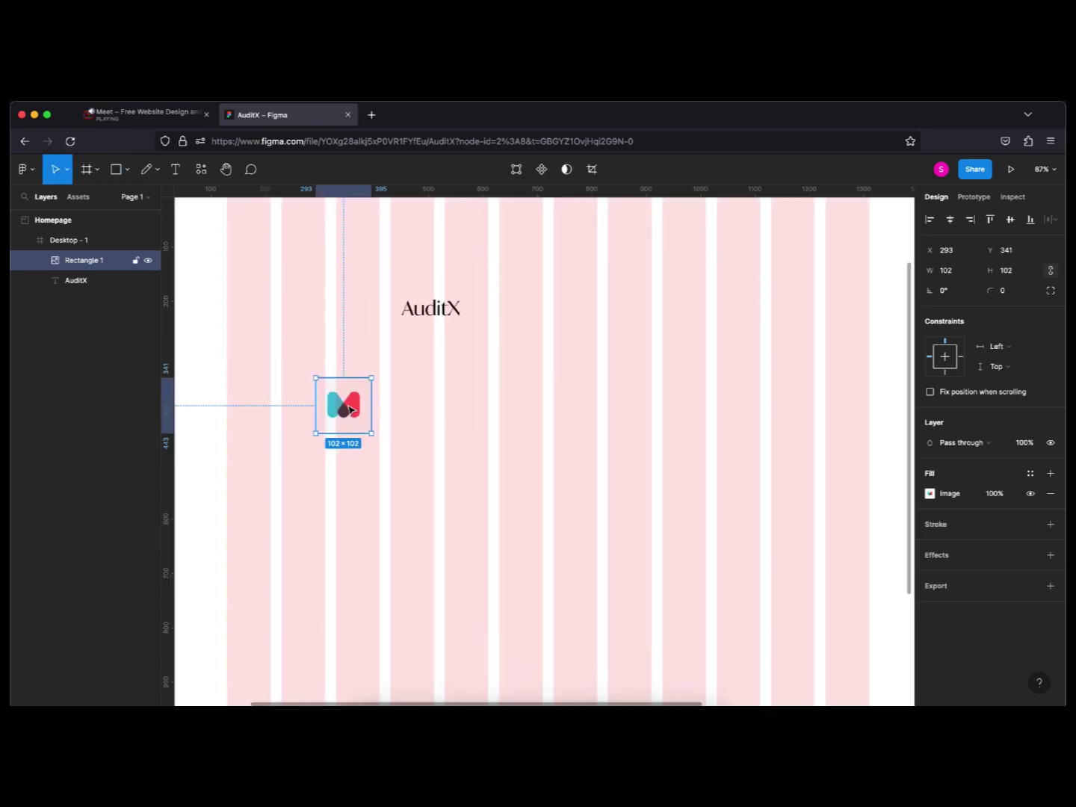
{"action": "key", "text": "Delete"}
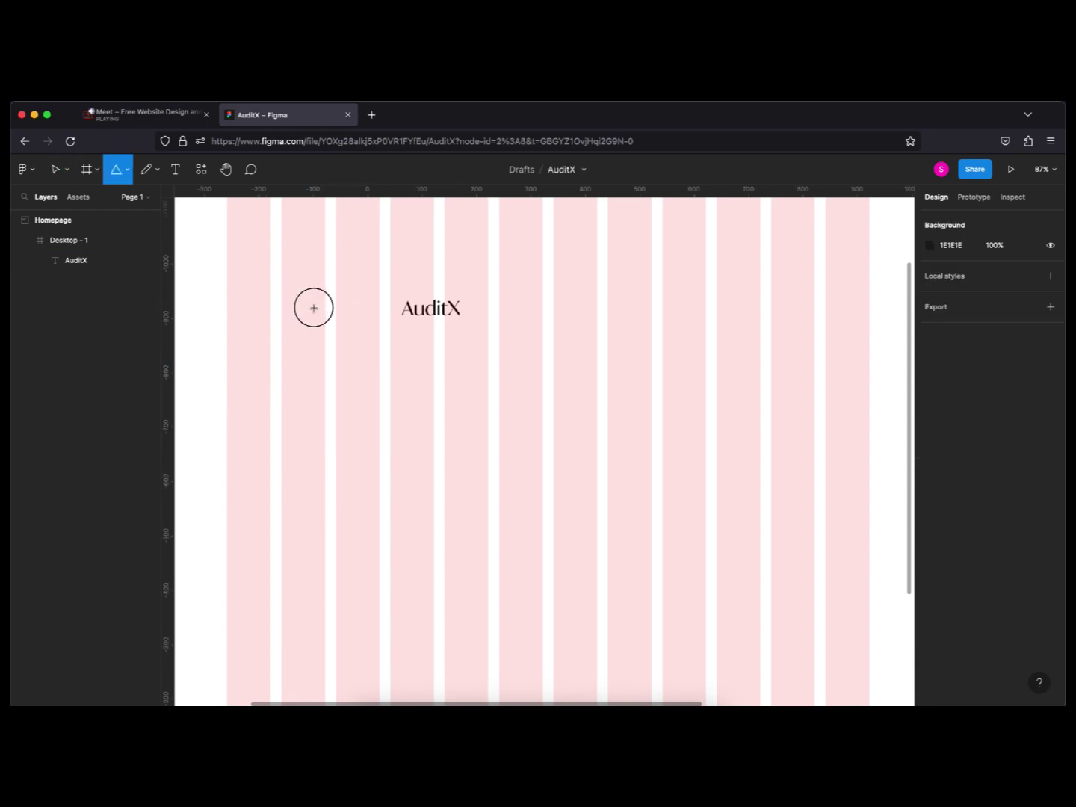
Draw a triangle of about 67 × 67 directly left of the AuditX text and fill it with blue 061CDB.
{"action": "mouse_move", "coordinate": [295, 294]}
{"action": "left_mouse_down"}
{"action": "mouse_move", "coordinate": [332, 324]}
{"action": "mouse_move", "coordinate": [336, 311]}
{"action": "mouse_move", "coordinate": [399, 319]}
{"action": "mouse_move", "coordinate": [387, 310]}
{"action": "left_mouse_up"}
{"action": "key", "text": "v"}
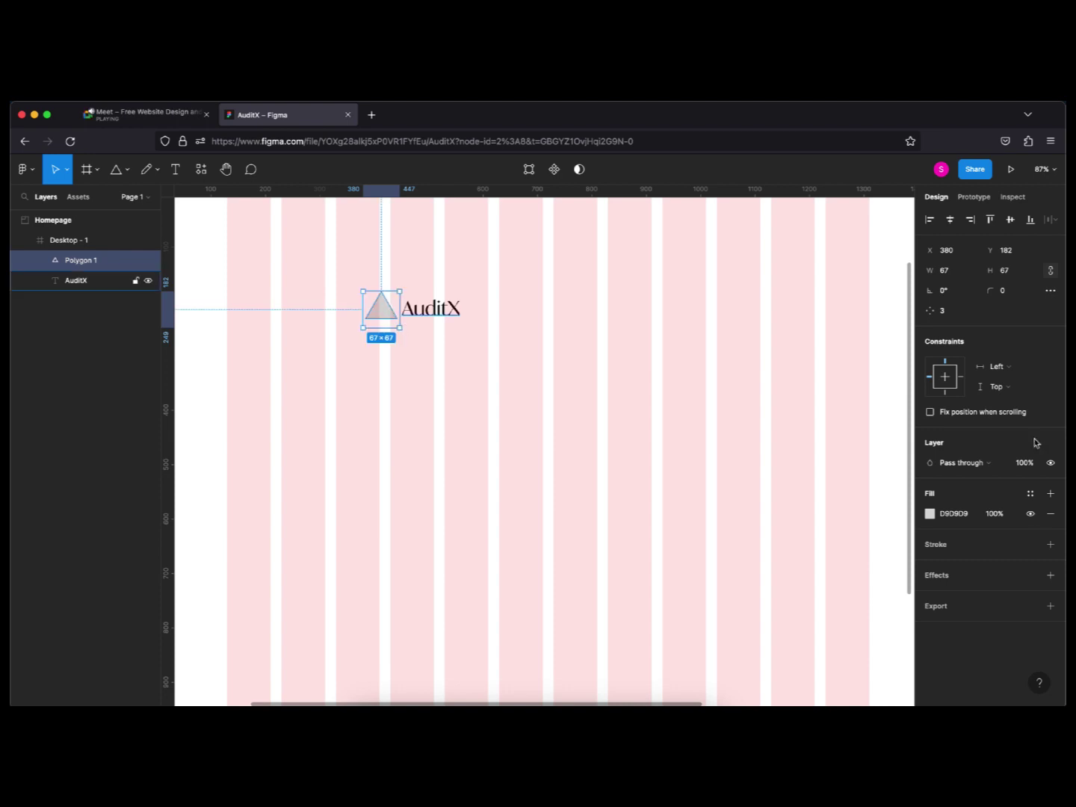
{"action": "left_click", "coordinate": [931, 514]}
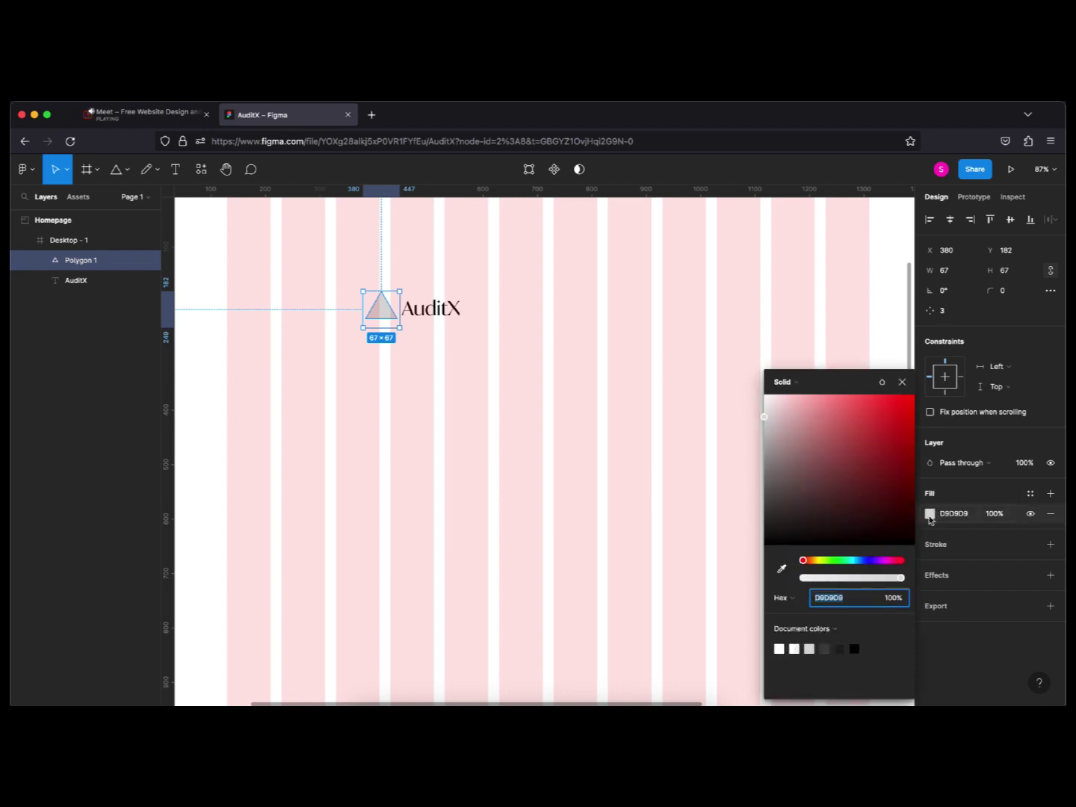
{"action": "left_click", "coordinate": [860, 562]}
{"action": "left_click_drag", "start_coordinate": [864, 566], "coordinate": [866, 560]}
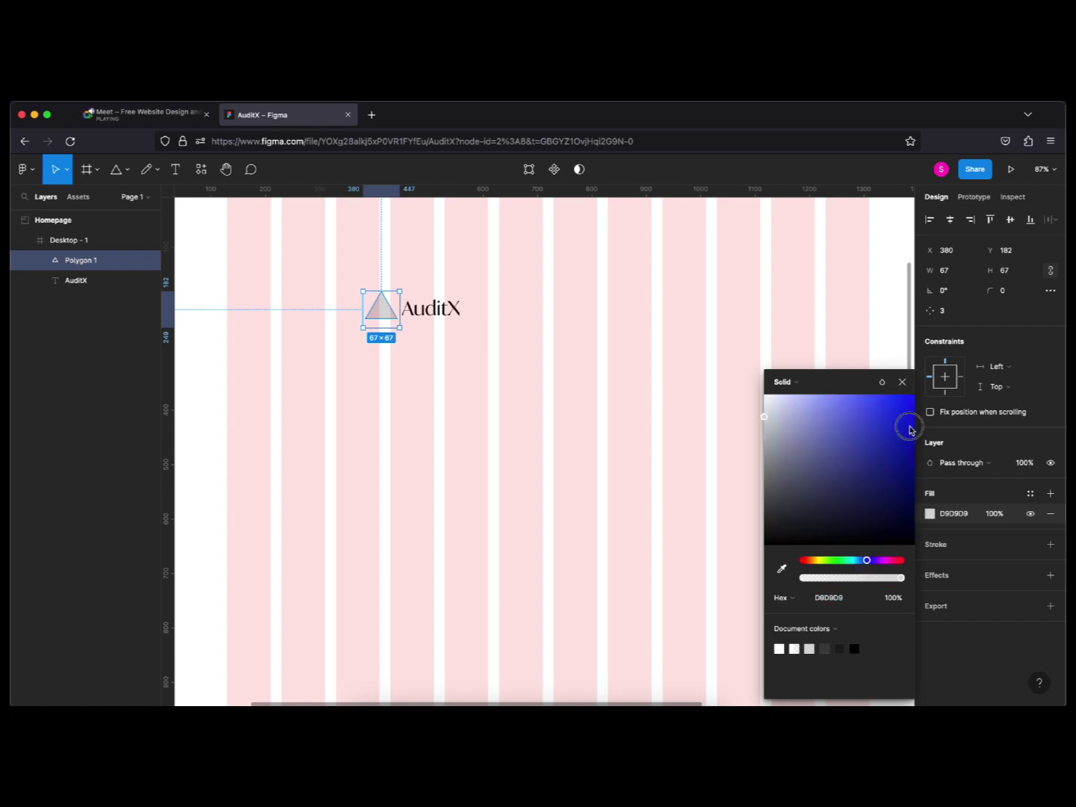
{"action": "left_click_drag", "start_coordinate": [910, 430], "coordinate": [911, 423]}
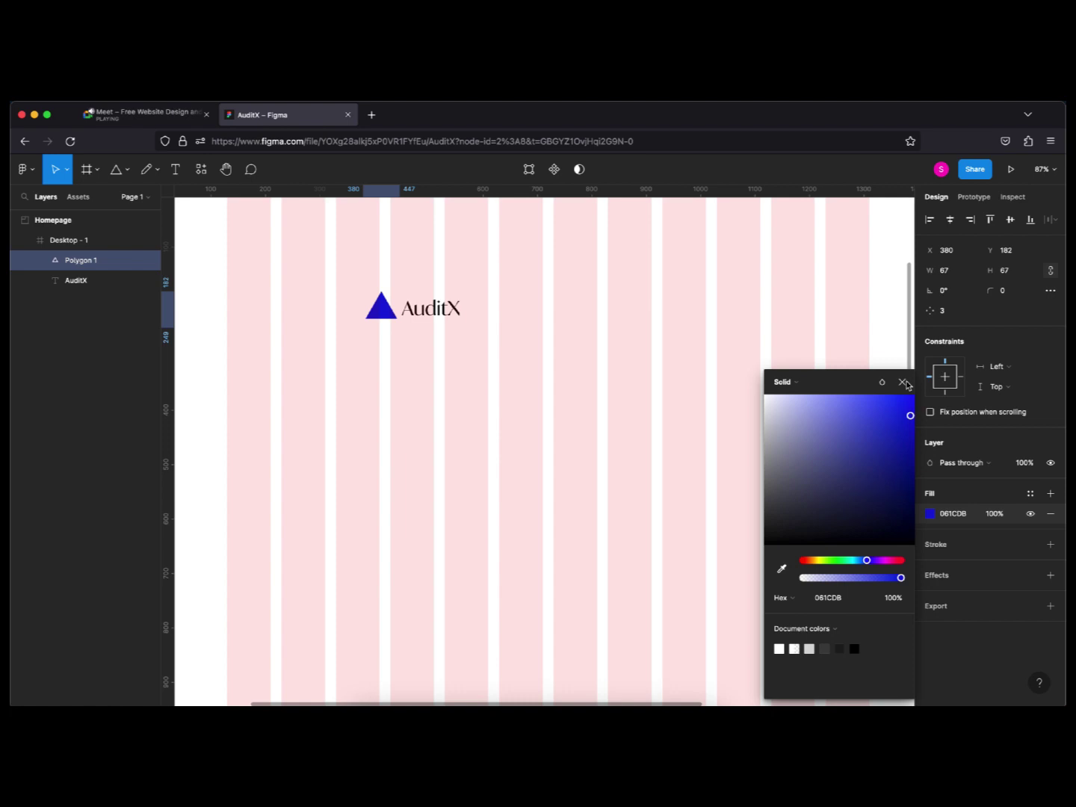
{"action": "left_click", "coordinate": [904, 382]}
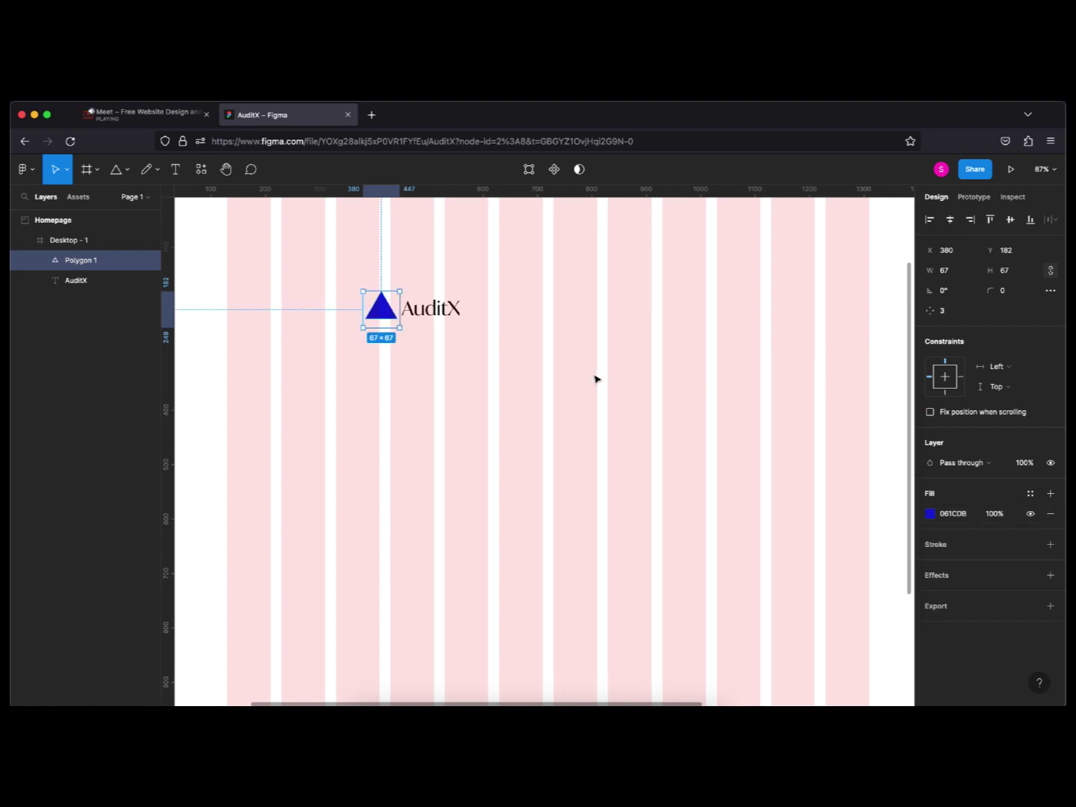
Set the font weight of the AuditX text to Bold.
{"action": "left_click", "coordinate": [439, 312]}
{"action": "left_click", "coordinate": [927, 513]}
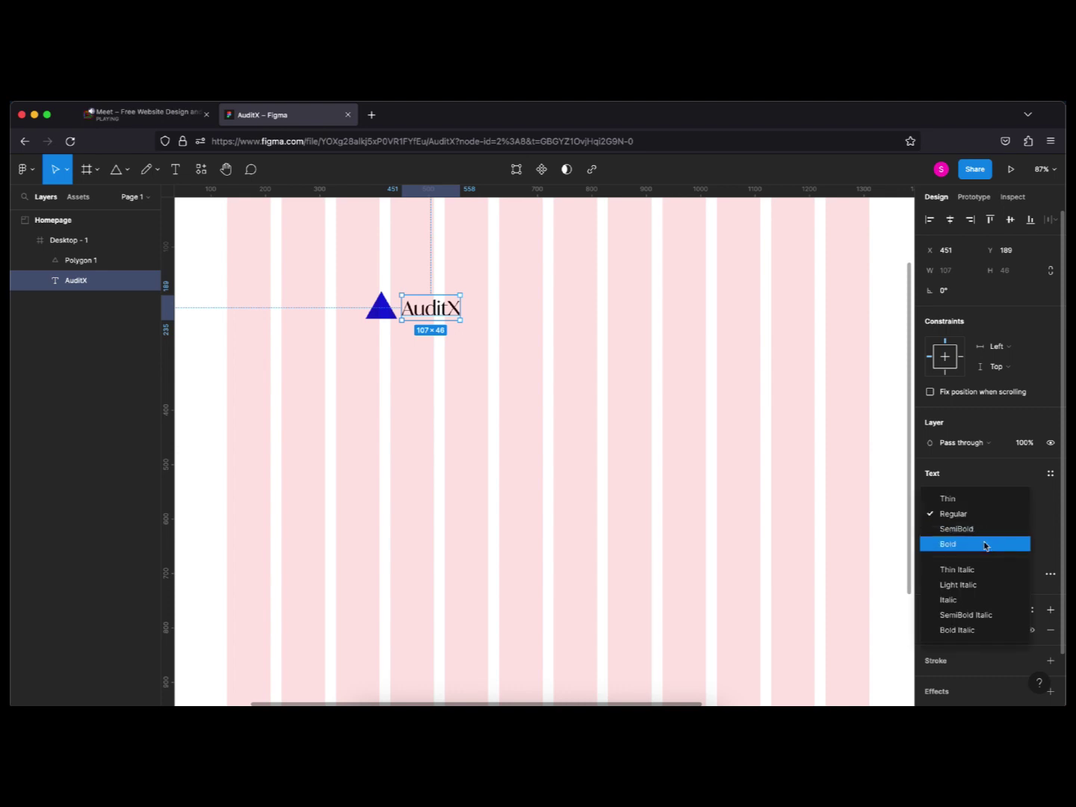
{"action": "left_click", "coordinate": [985, 545]}
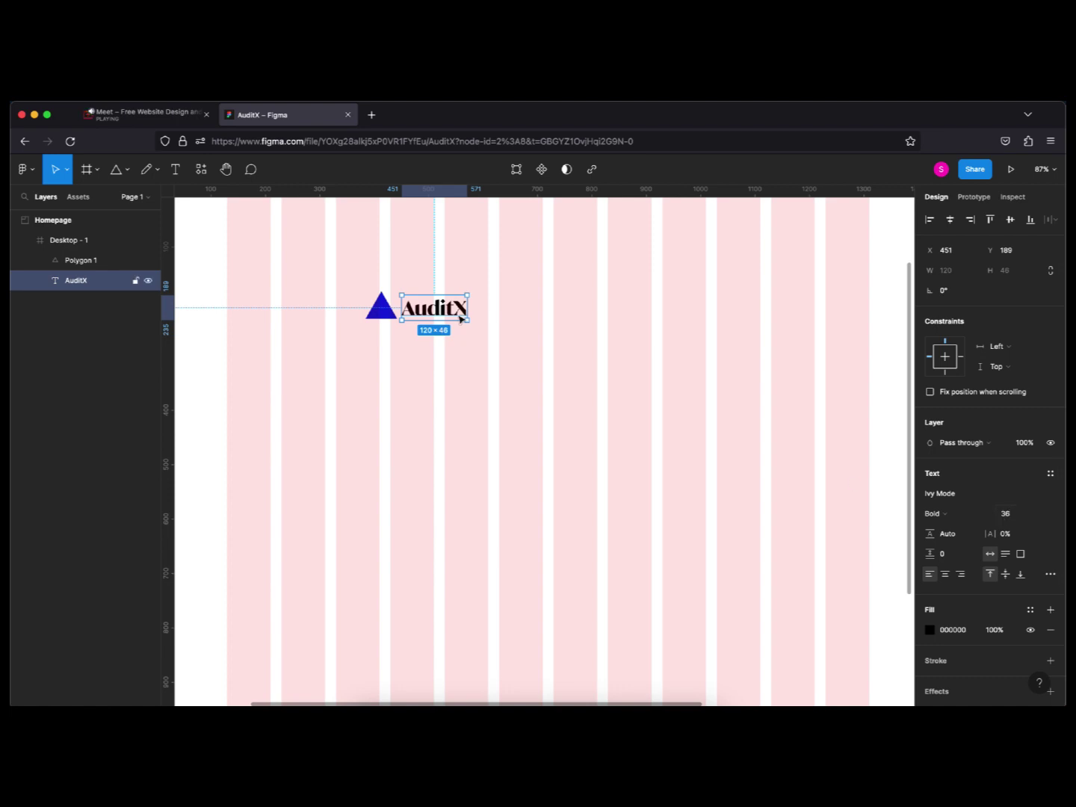
Scale the blue triangle down to 60 × 60, keeping its lower-right corner fixed.
{"action": "scroll", "coordinate": [460, 319], "scroll_direction": "down", "scroll_amount": 2}
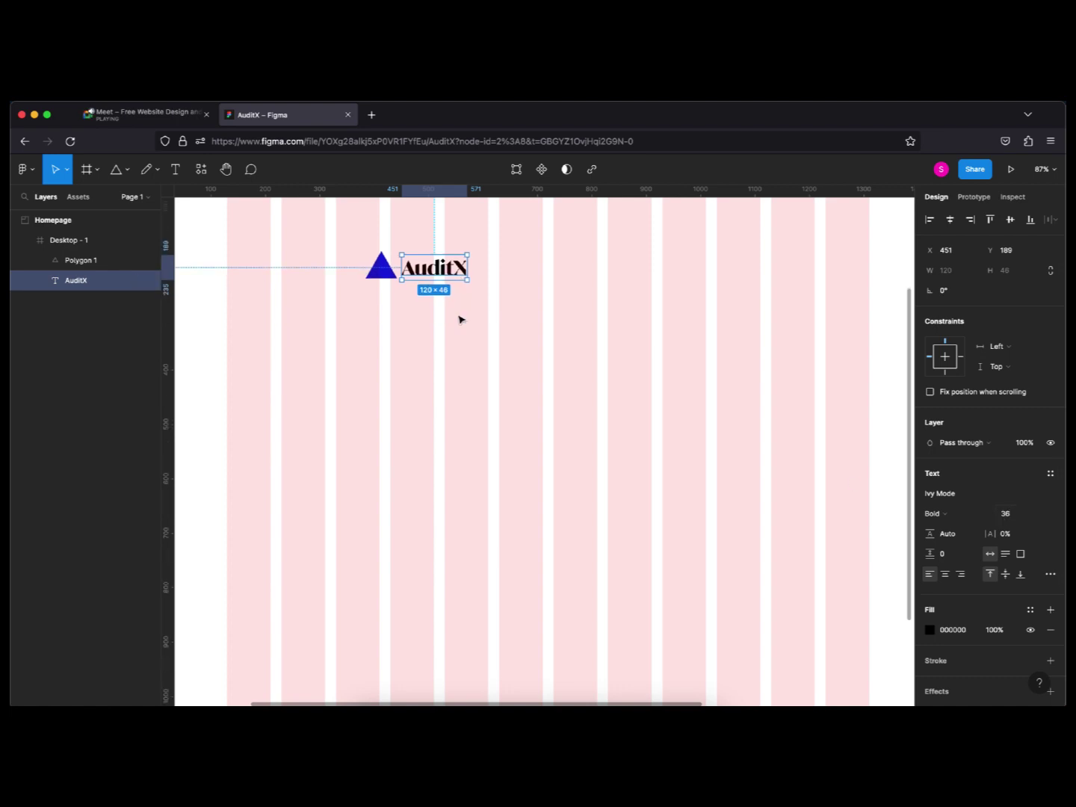
{"action": "scroll", "coordinate": [460, 319], "scroll_direction": "up", "scroll_amount": 4}
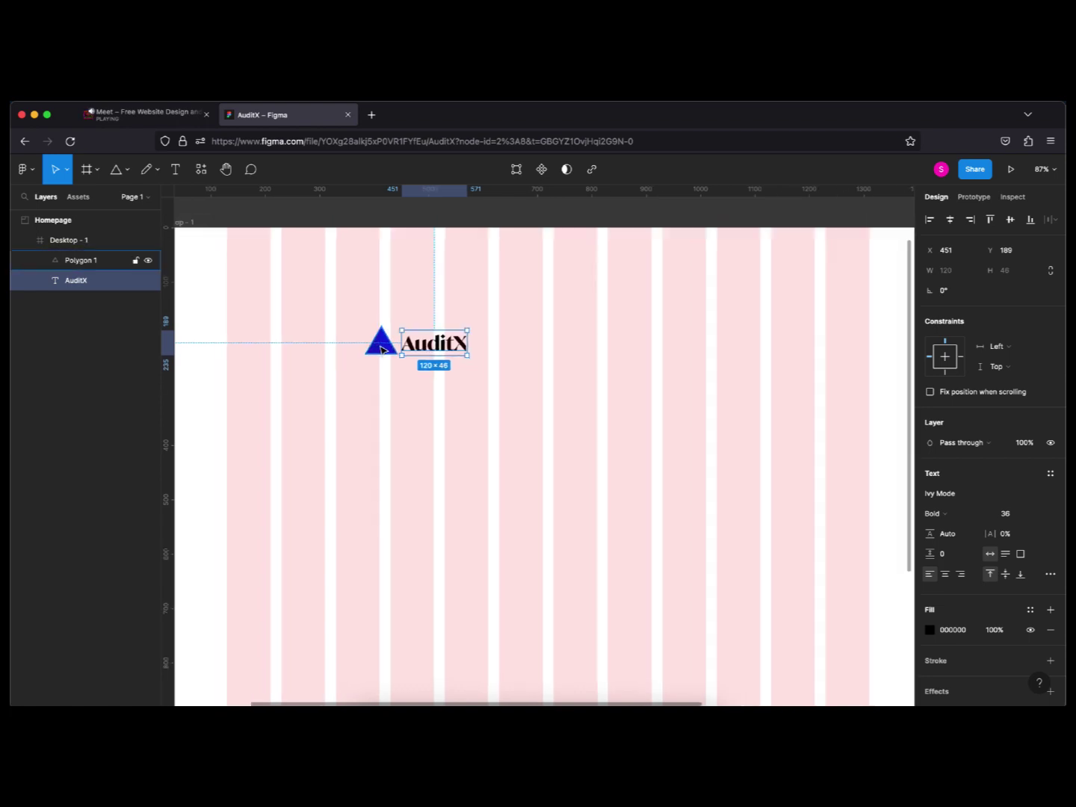
{"action": "scroll", "coordinate": [380, 349], "scroll_direction": "up", "scroll_amount": 5}
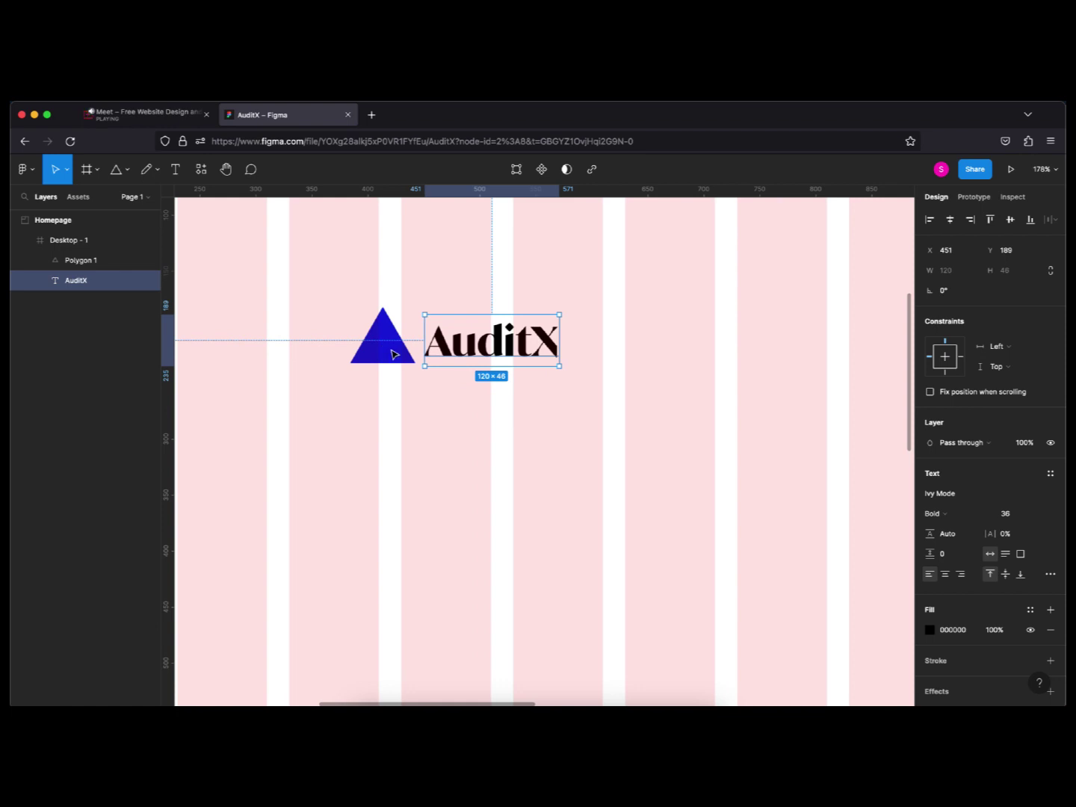
{"action": "left_click", "coordinate": [392, 353]}
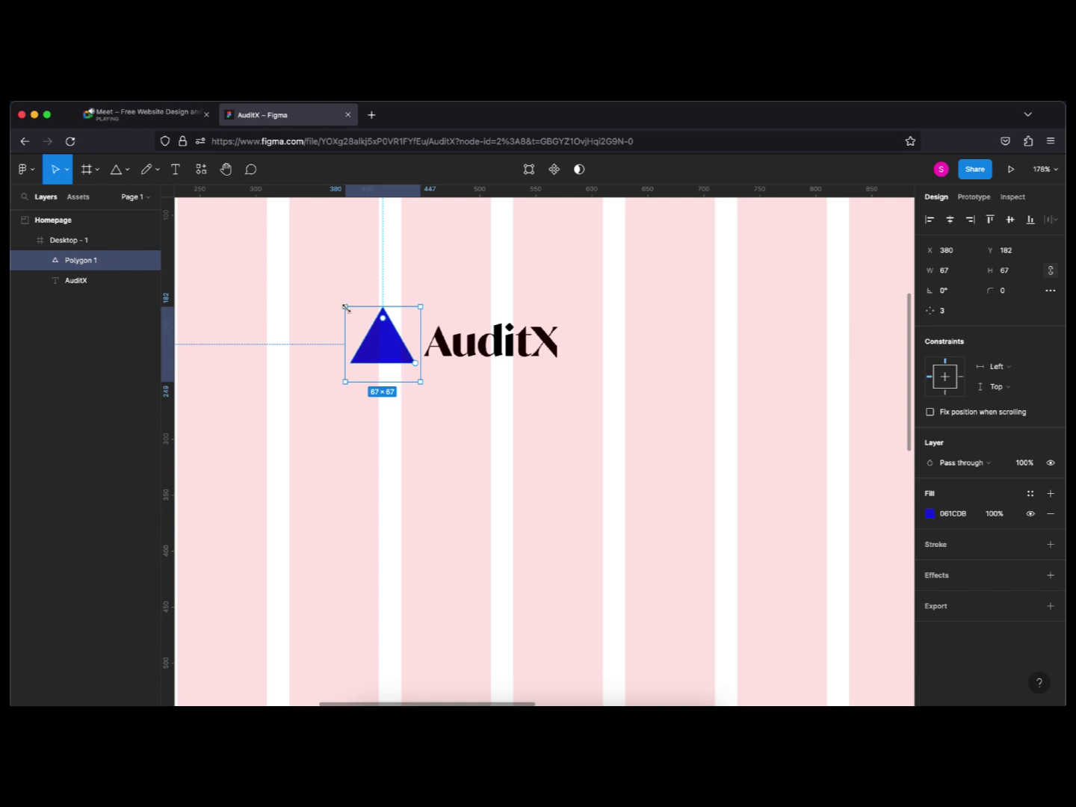
{"action": "key", "text": "k"}
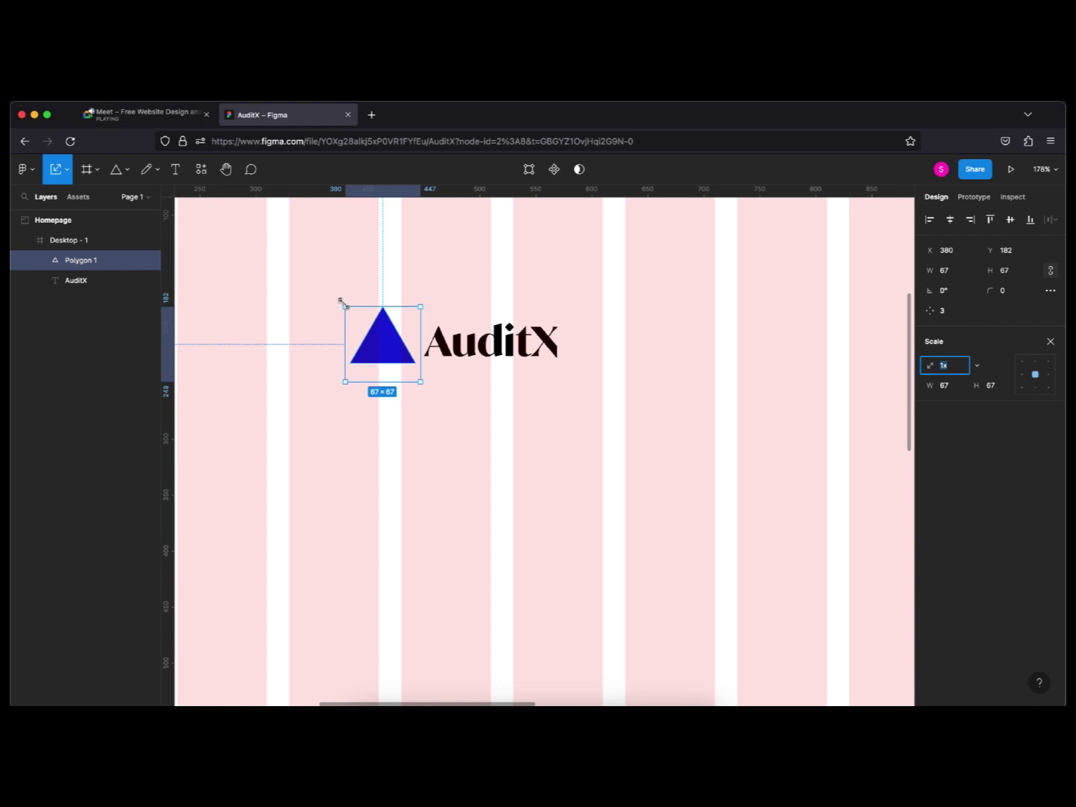
{"action": "left_click_drag", "start_coordinate": [343, 302], "coordinate": [360, 311]}
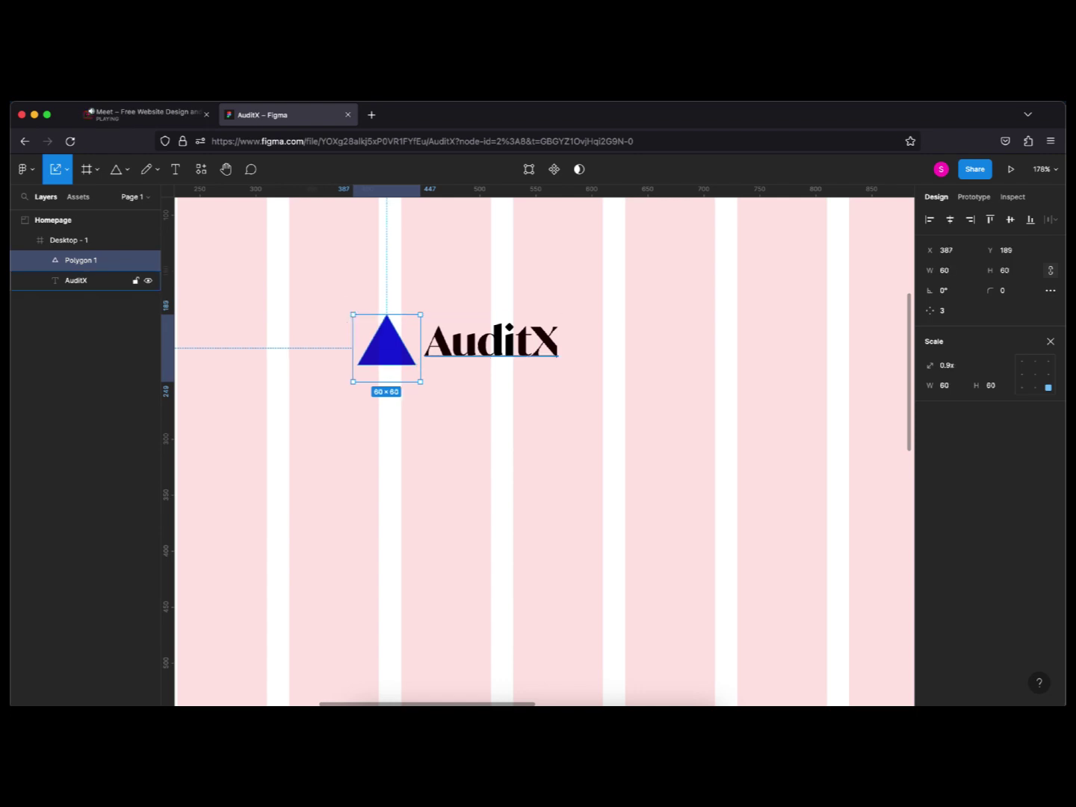
{"action": "key", "text": "v"}
Group the blue triangle with the AuditX text as one logo.
{"action": "left_click", "coordinate": [522, 394]}
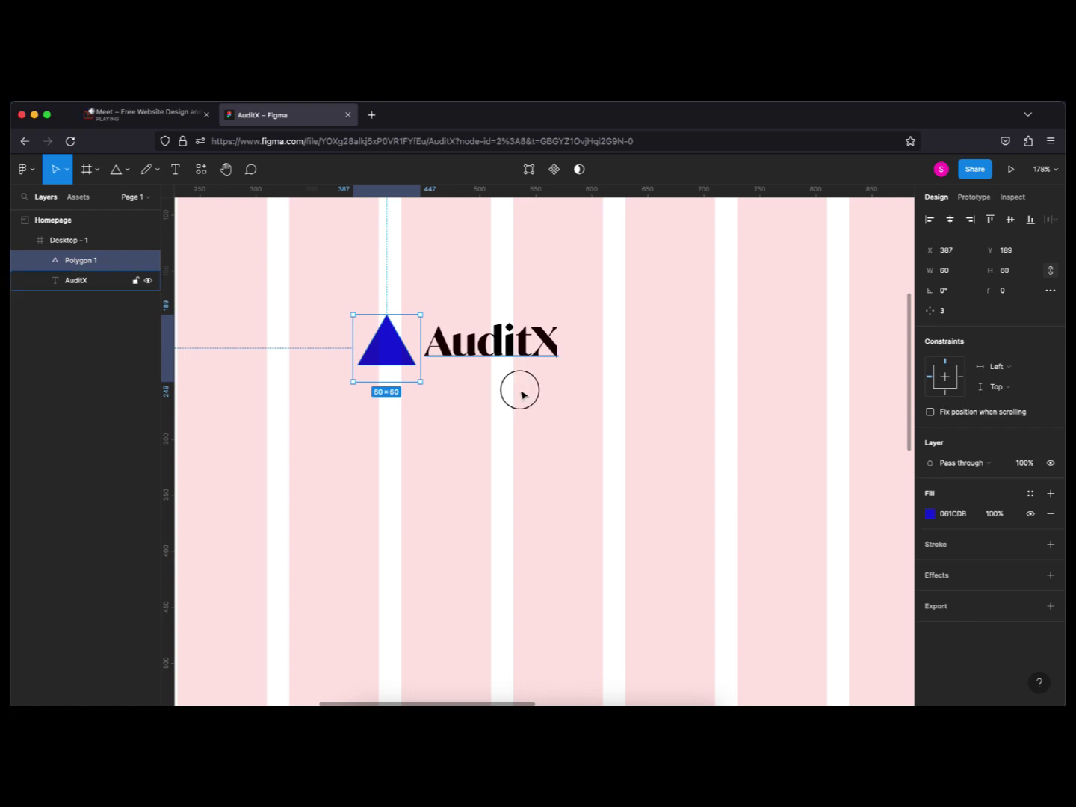
{"action": "left_click_drag", "start_coordinate": [566, 423], "coordinate": [382, 323]}
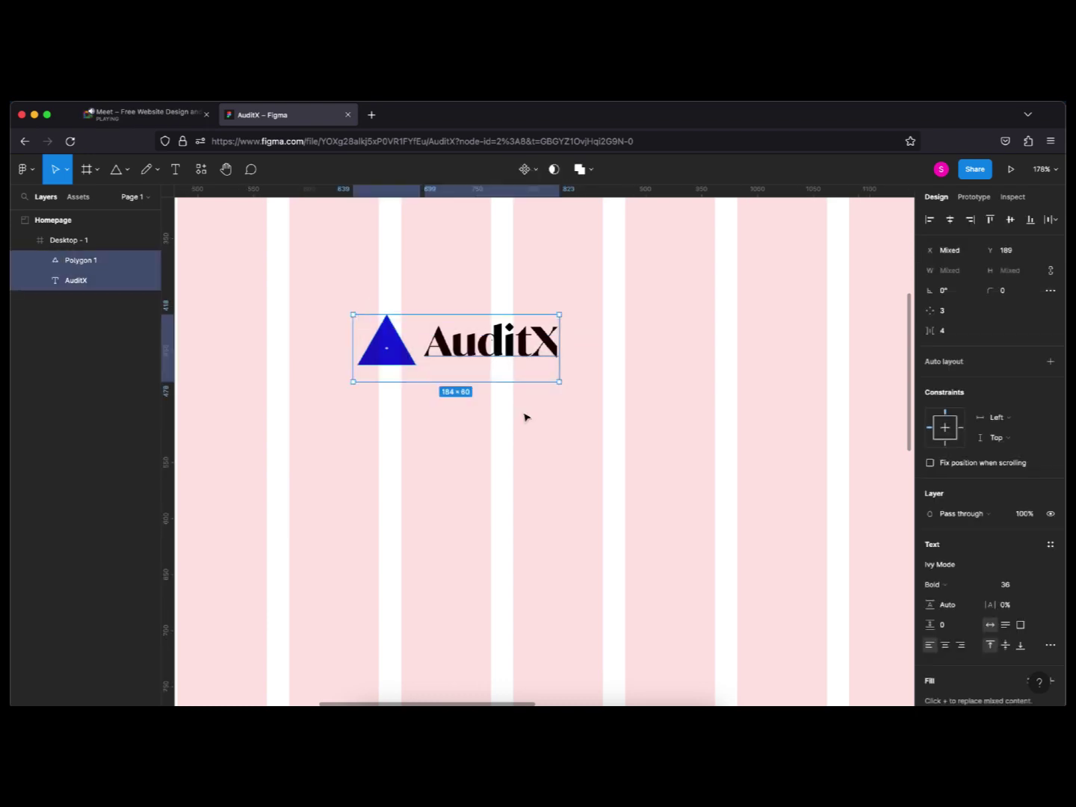
{"action": "right_click", "coordinate": [504, 351]}
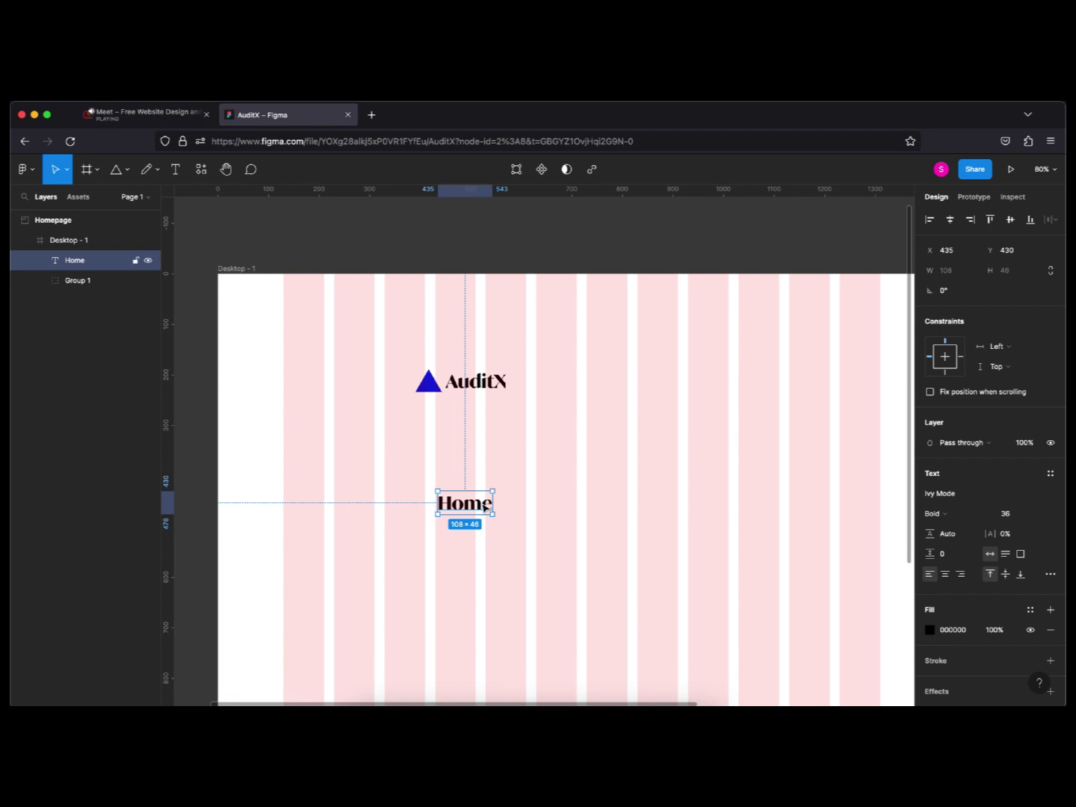
Paste a copy of the Home label and place it beside the original at about X 571, Y 430.
{"action": "key", "text": "super+v"}
{"action": "left_click_drag", "start_coordinate": [500, 504], "coordinate": [546, 507]}
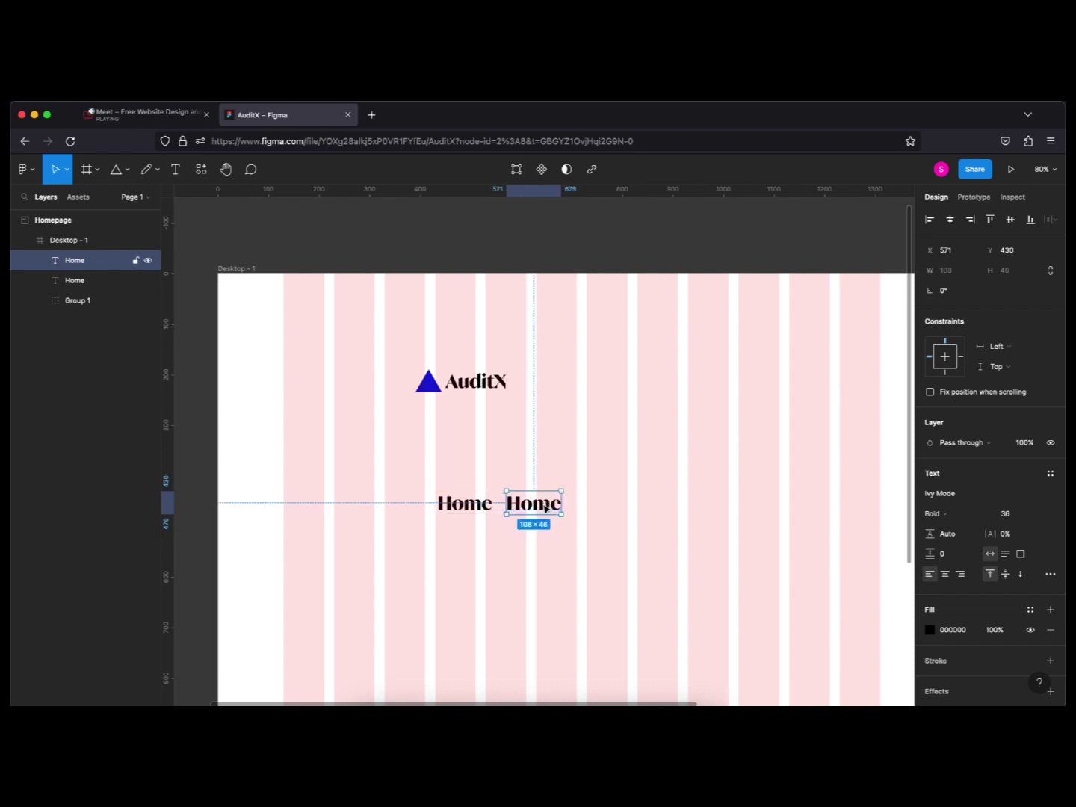
{"action": "double_click", "coordinate": [541, 506]}
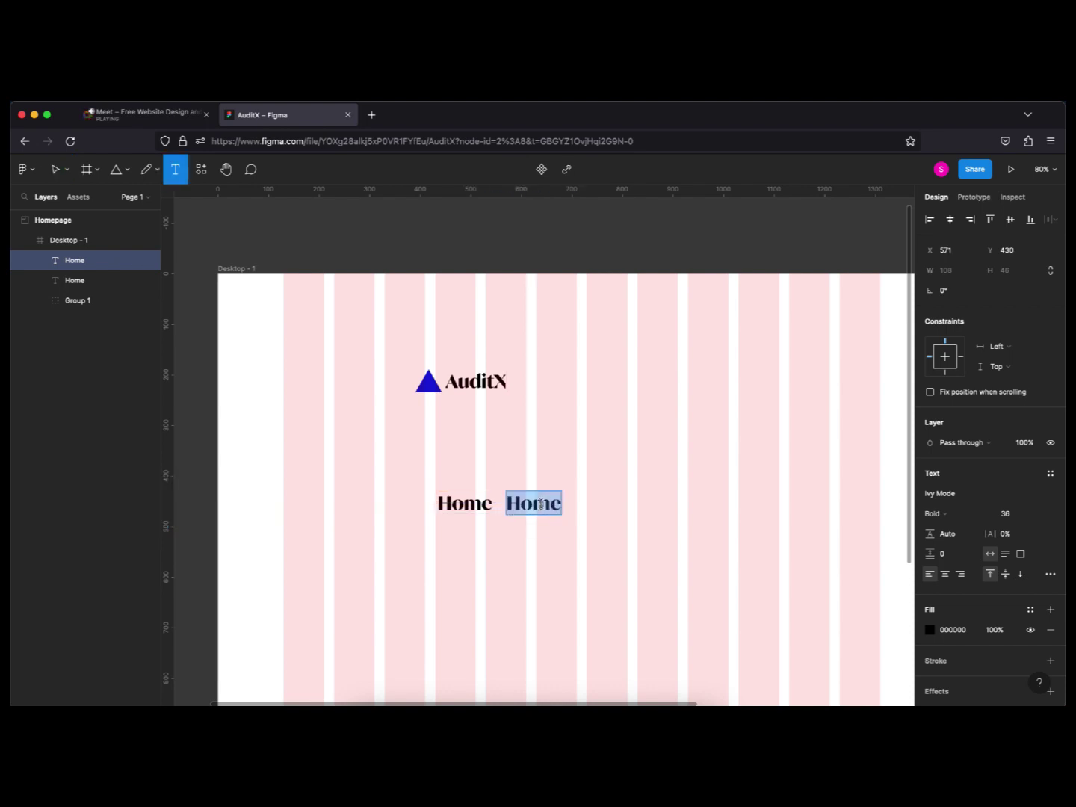
{"action": "type", "text": "t"}
{"action": "key", "text": "Escape"}
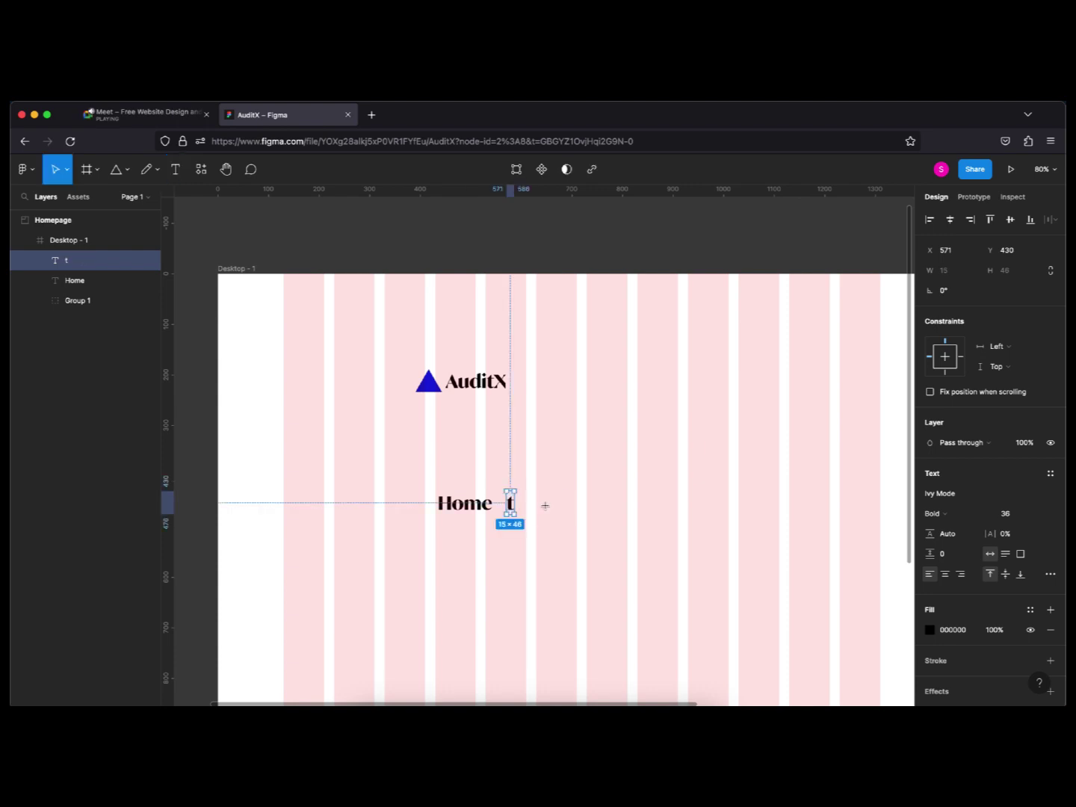
{"action": "key", "text": "super+z"}
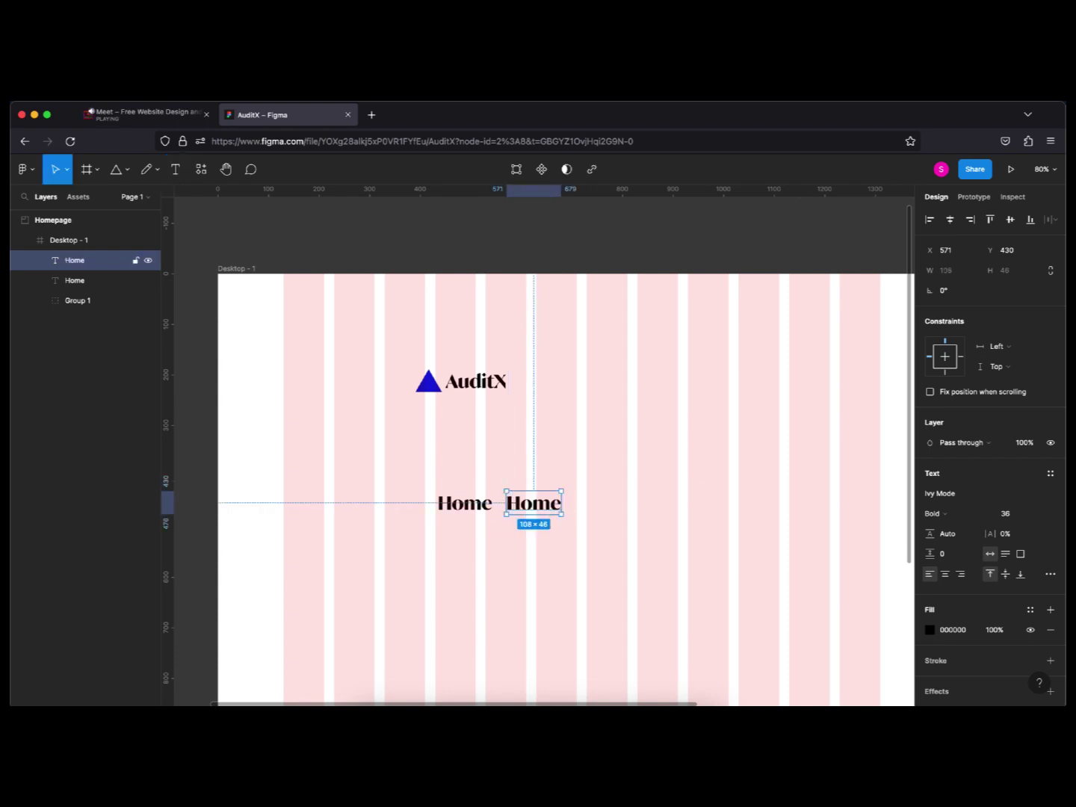
Paste three more Home labels and spread them out, two along the row at about X 746 and X 935, one below the first.
{"action": "left_click", "coordinate": [588, 510]}
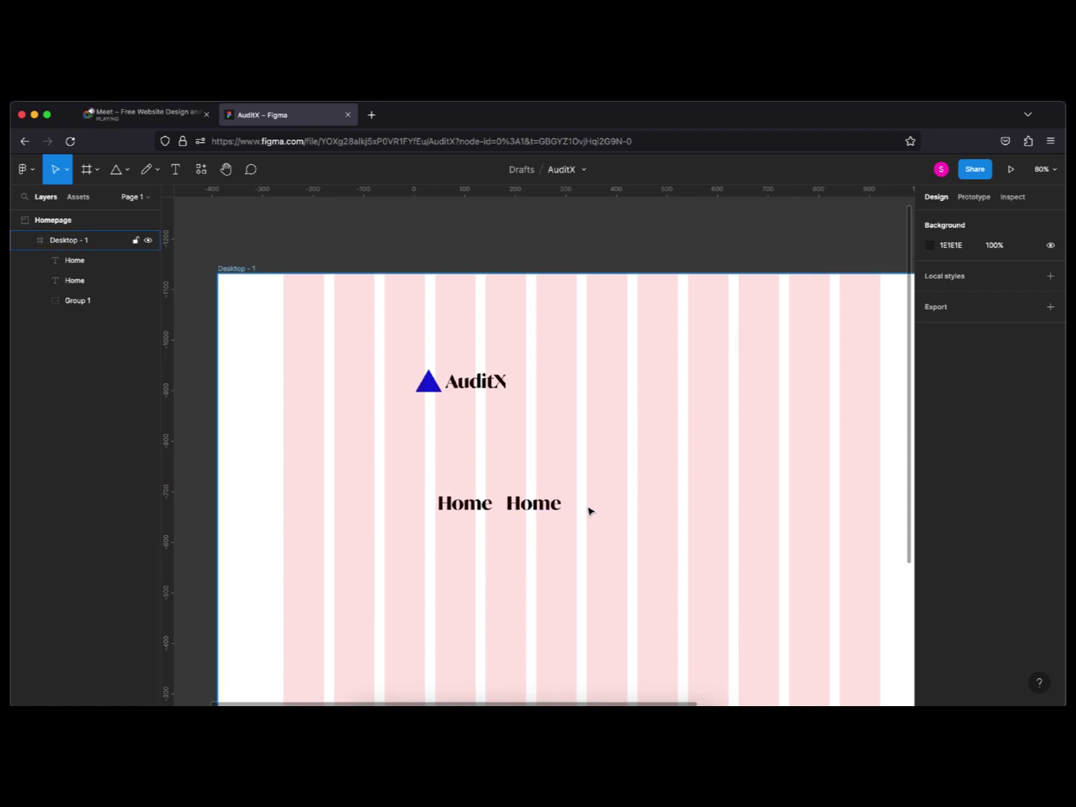
{"action": "key", "text": "super+v"}
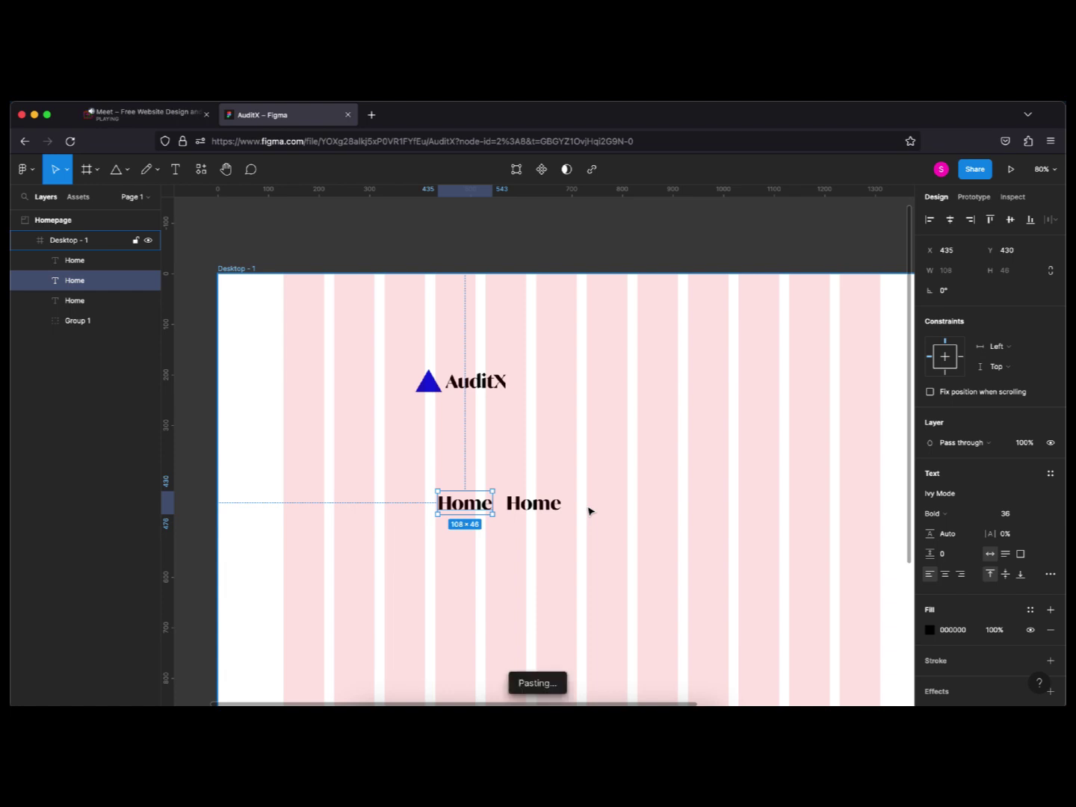
{"action": "left_click", "coordinate": [617, 510]}
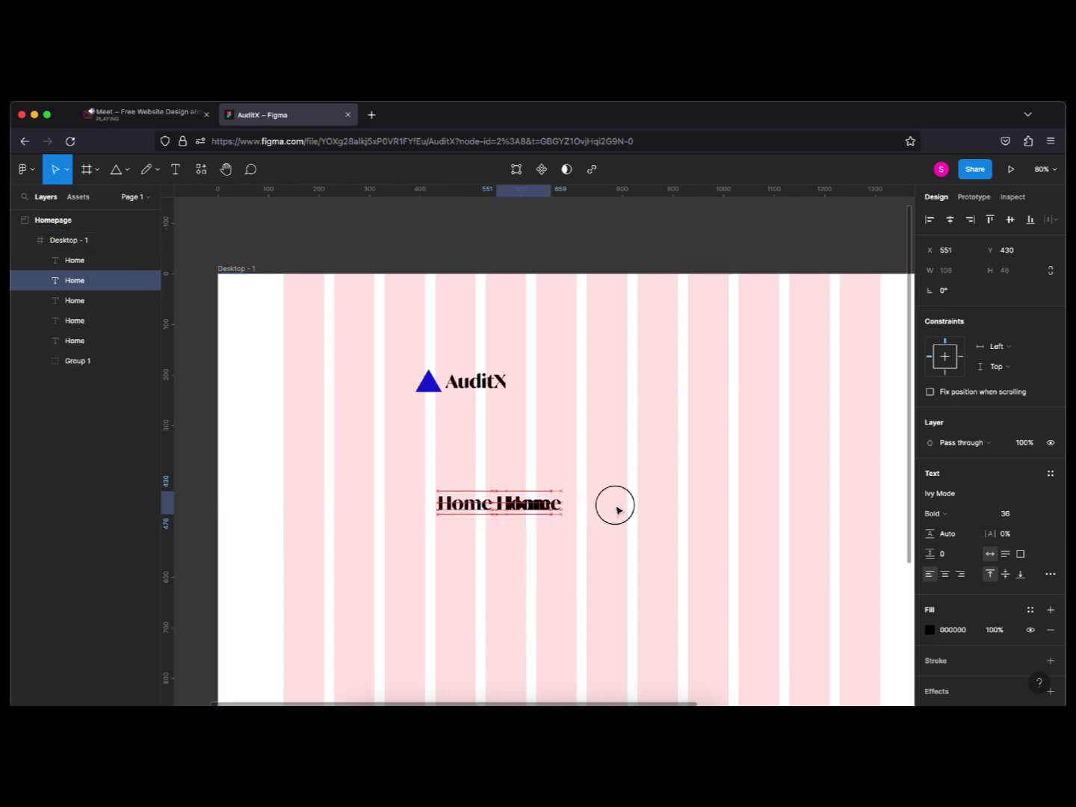
{"action": "left_click_drag", "start_coordinate": [458, 507], "coordinate": [707, 511]}
{"action": "mouse_move", "coordinate": [465, 507]}
{"action": "left_mouse_down"}
{"action": "mouse_move", "coordinate": [465, 553]}
{"action": "mouse_move", "coordinate": [473, 472]}
{"action": "mouse_move", "coordinate": [466, 493]}
{"action": "left_mouse_up"}
{"action": "left_click", "coordinate": [465, 505]}
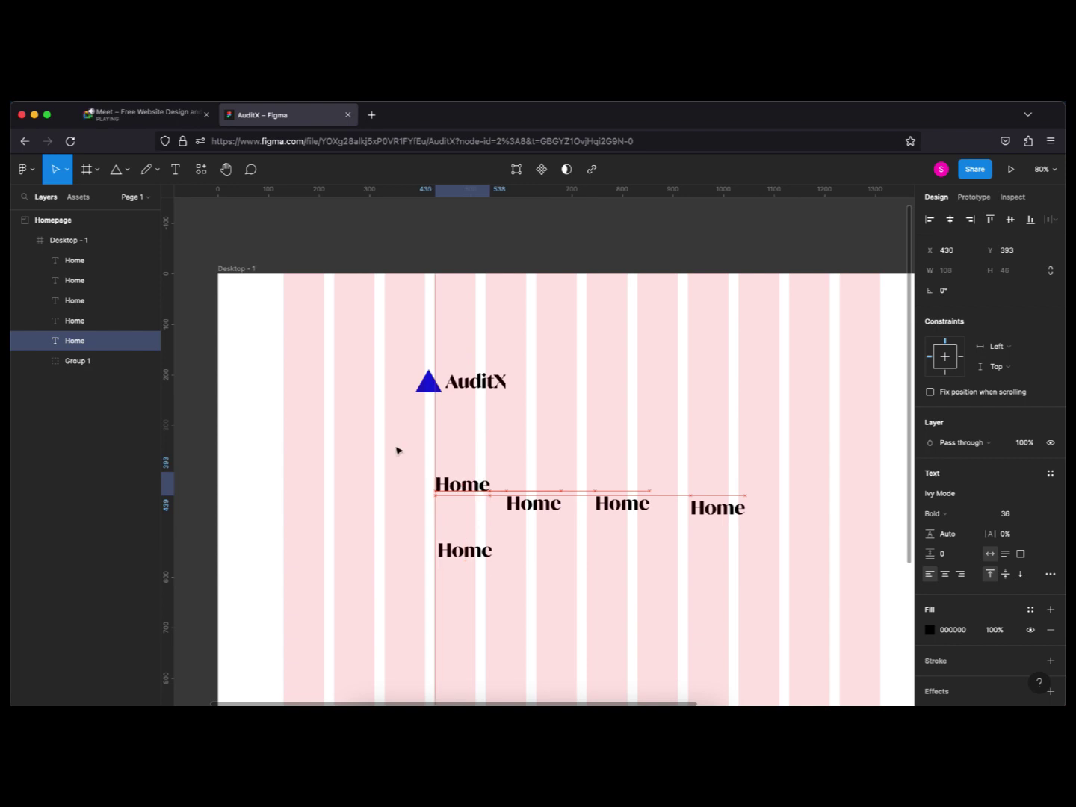
{"action": "key", "text": "Left"}
{"action": "key", "text": "Left"}
{"action": "key", "text": "Left"}
{"action": "key", "text": "Left"}
{"action": "key", "text": "Left"}
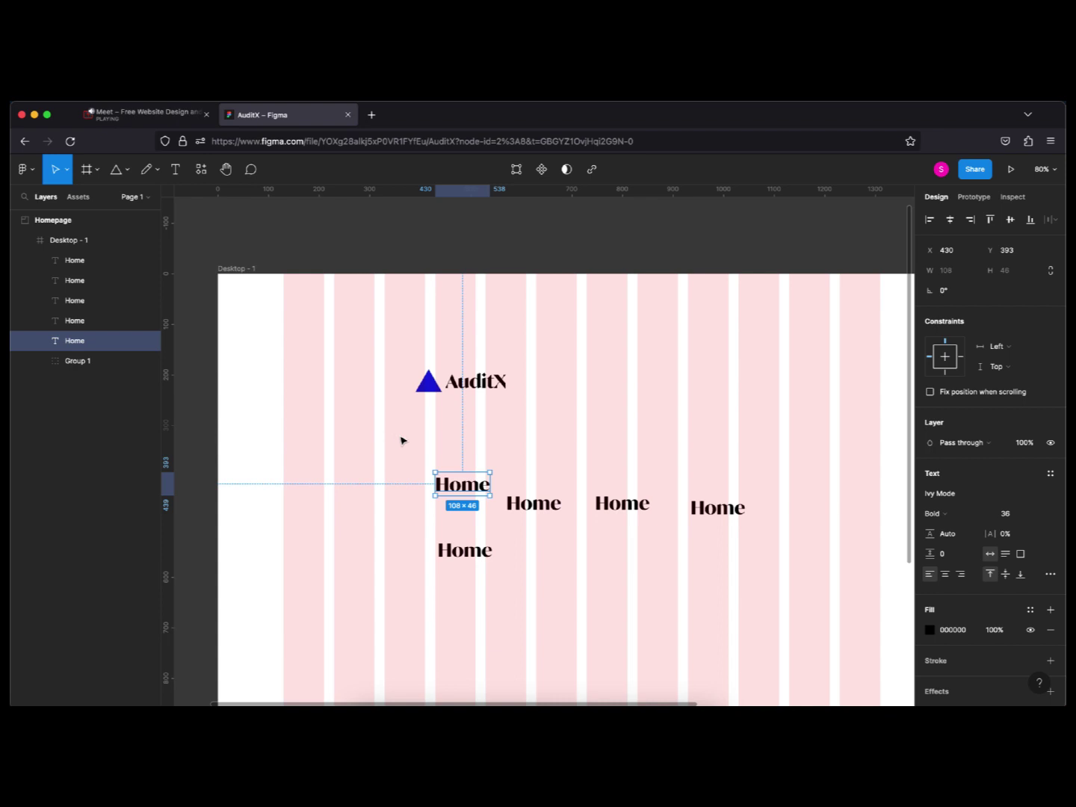
Switch to Google Meet, turn the participants' microphone permission off and back on, and return to Figma.
{"action": "left_click", "coordinate": [153, 114]}
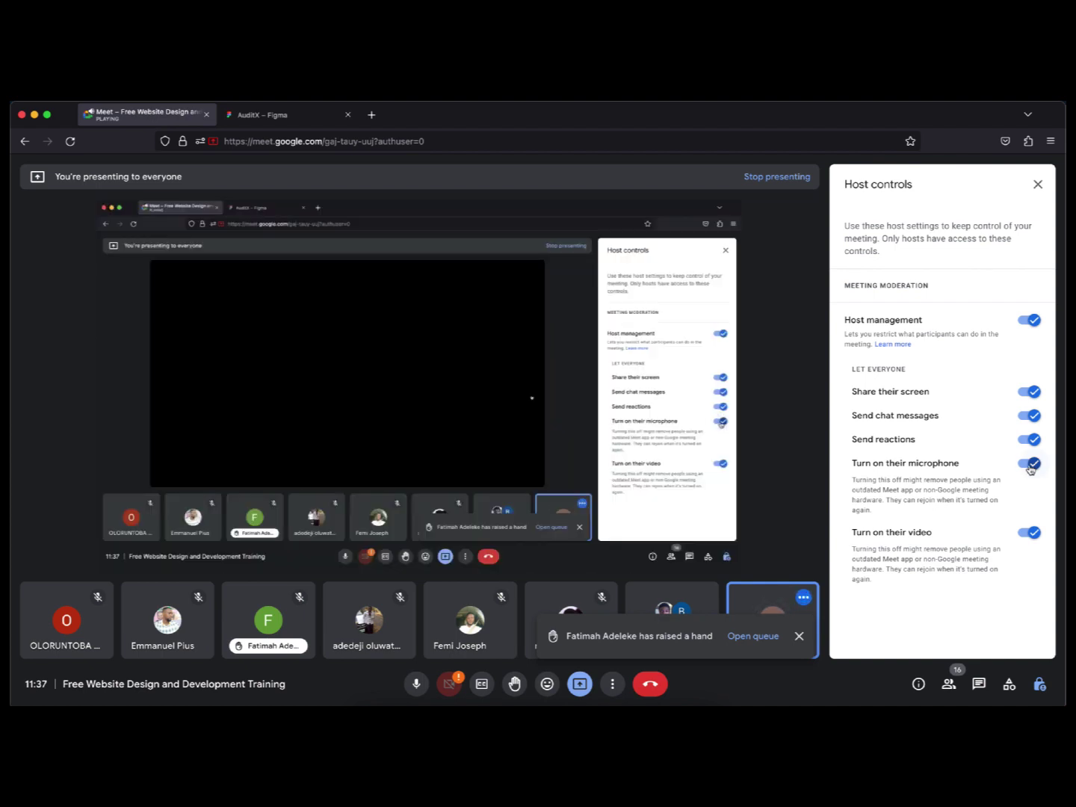
{"action": "left_click", "coordinate": [1031, 464]}
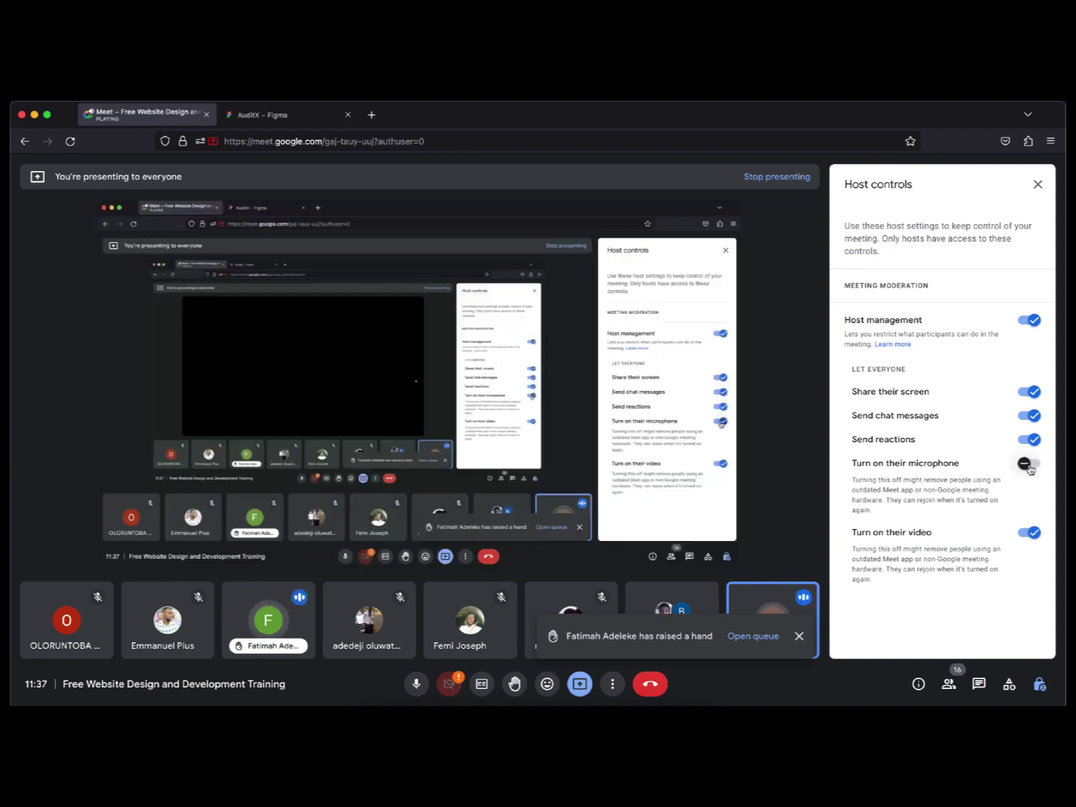
{"action": "left_click", "coordinate": [1031, 465]}
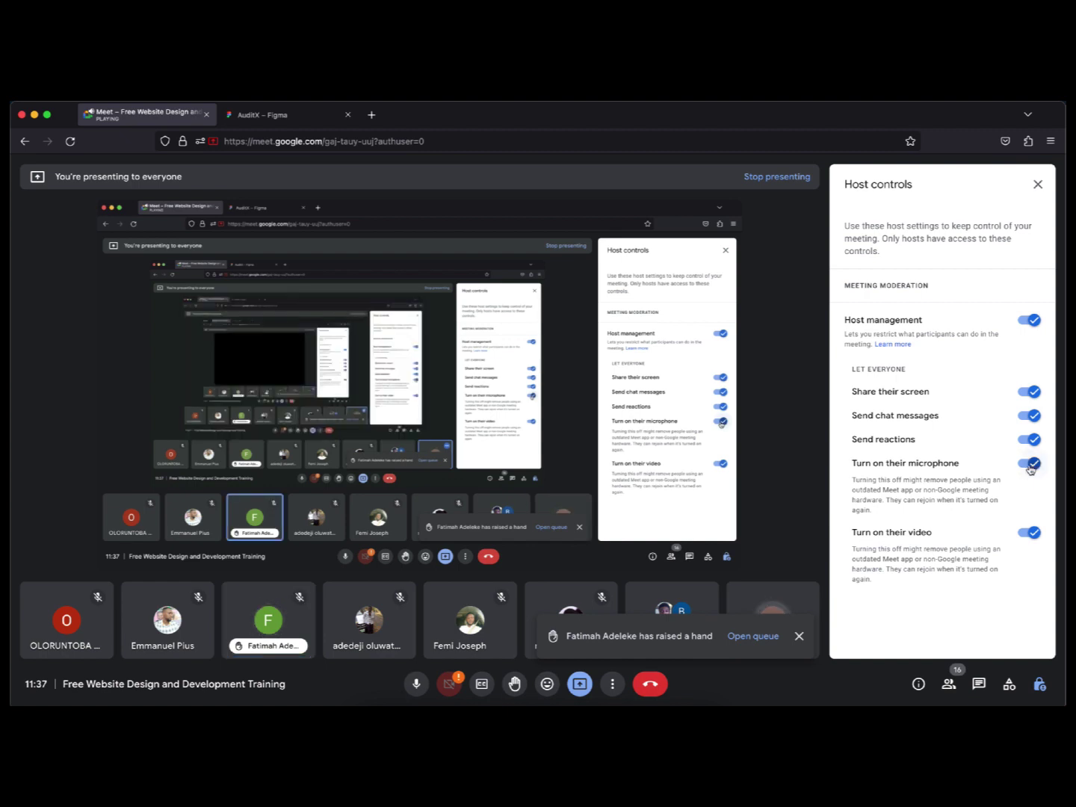
{"action": "left_click", "coordinate": [265, 117]}
Set all five Home labels to Inter Medium at size 16.
{"action": "left_click", "coordinate": [409, 453]}
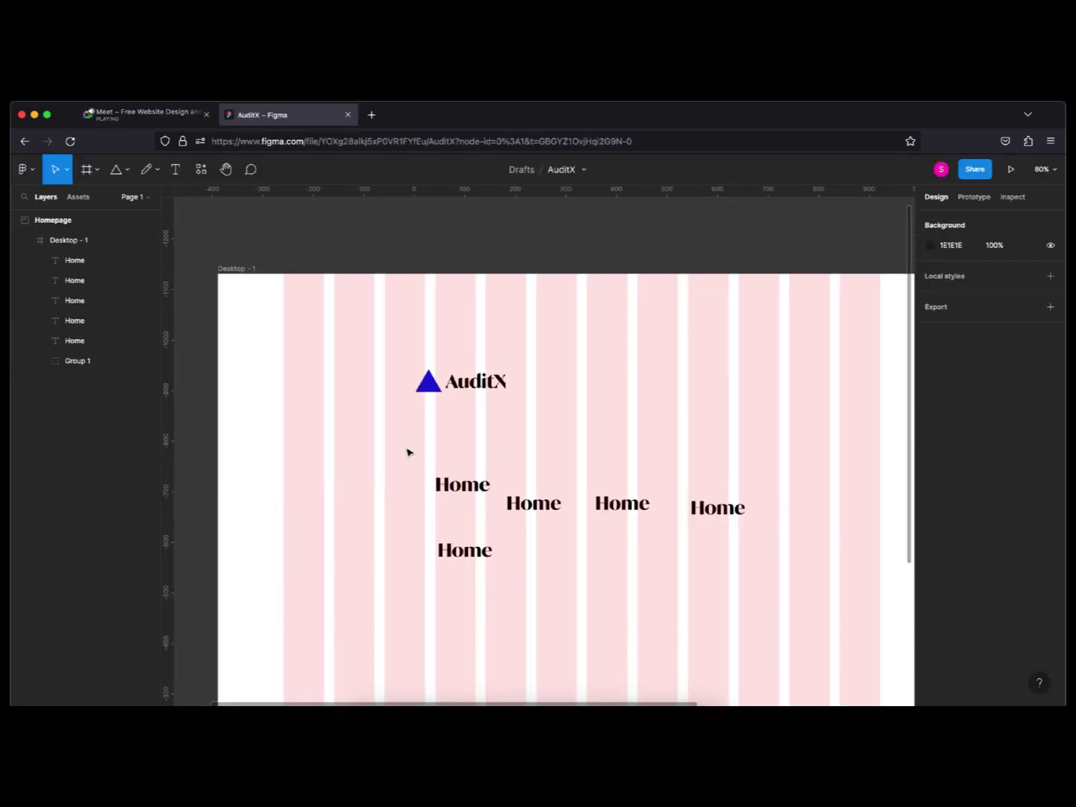
{"action": "left_click_drag", "start_coordinate": [407, 448], "coordinate": [774, 573]}
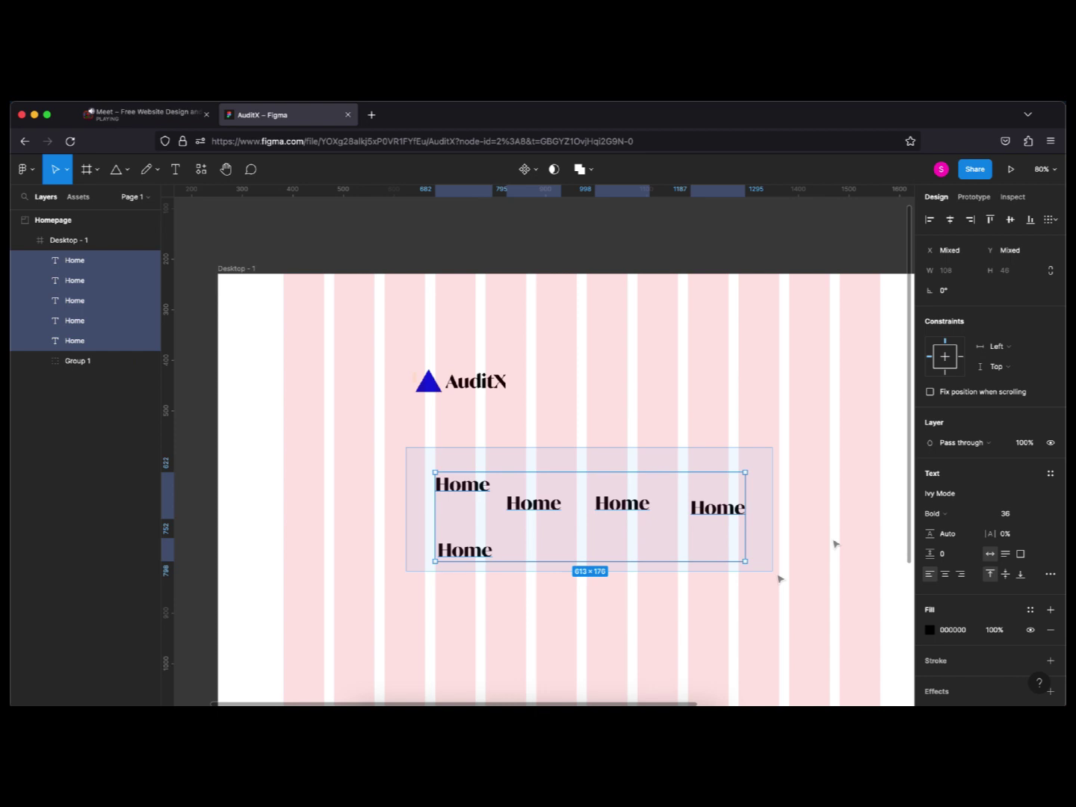
{"action": "key", "text": "ctrl+z"}
{"action": "key", "text": "ctrl+z"}
{"action": "key", "text": "ctrl+z"}
{"action": "key", "text": "ctrl+z"}
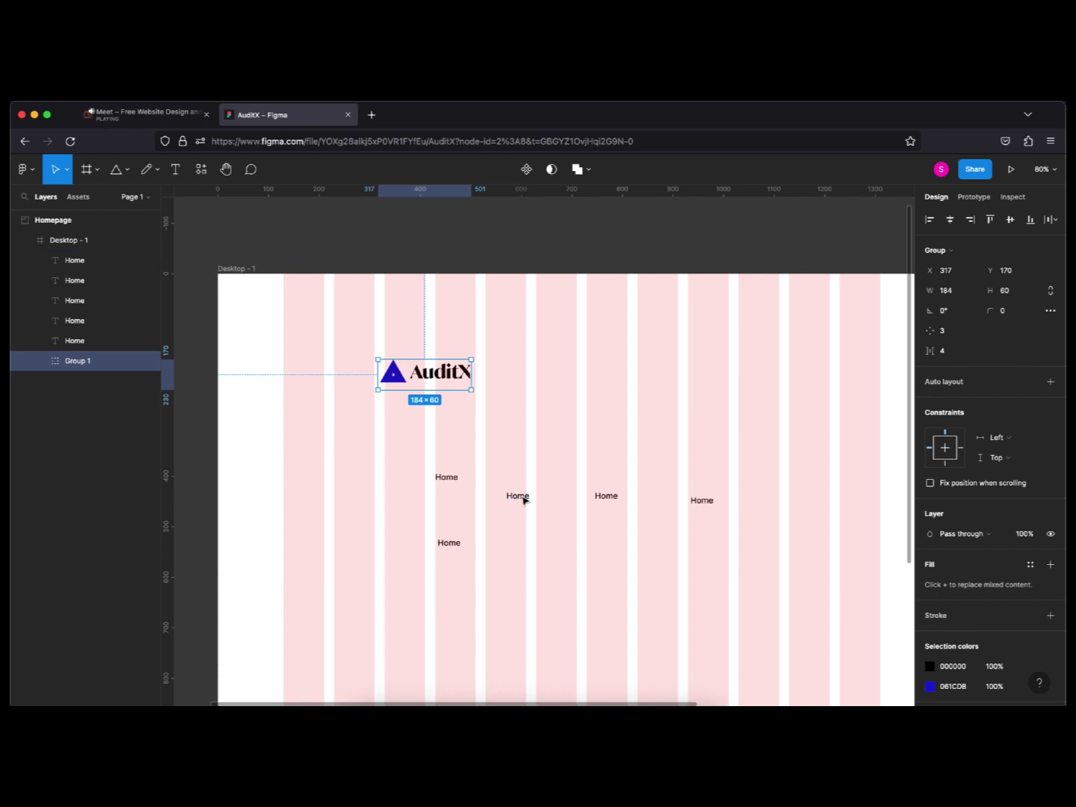
Change the Home label at X 571 to "About us" and the one at X 746 to "Services".
{"action": "left_click", "coordinate": [523, 499]}
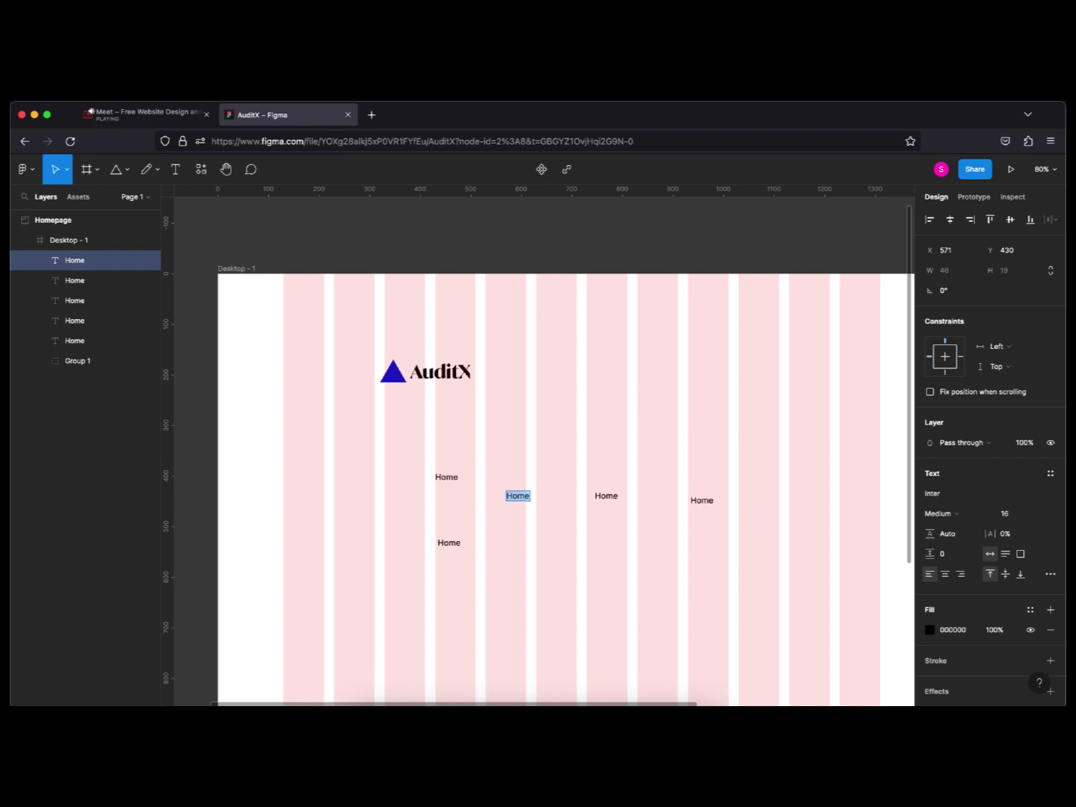
{"action": "type", "text": "About us"}
{"action": "key", "text": "Escape"}
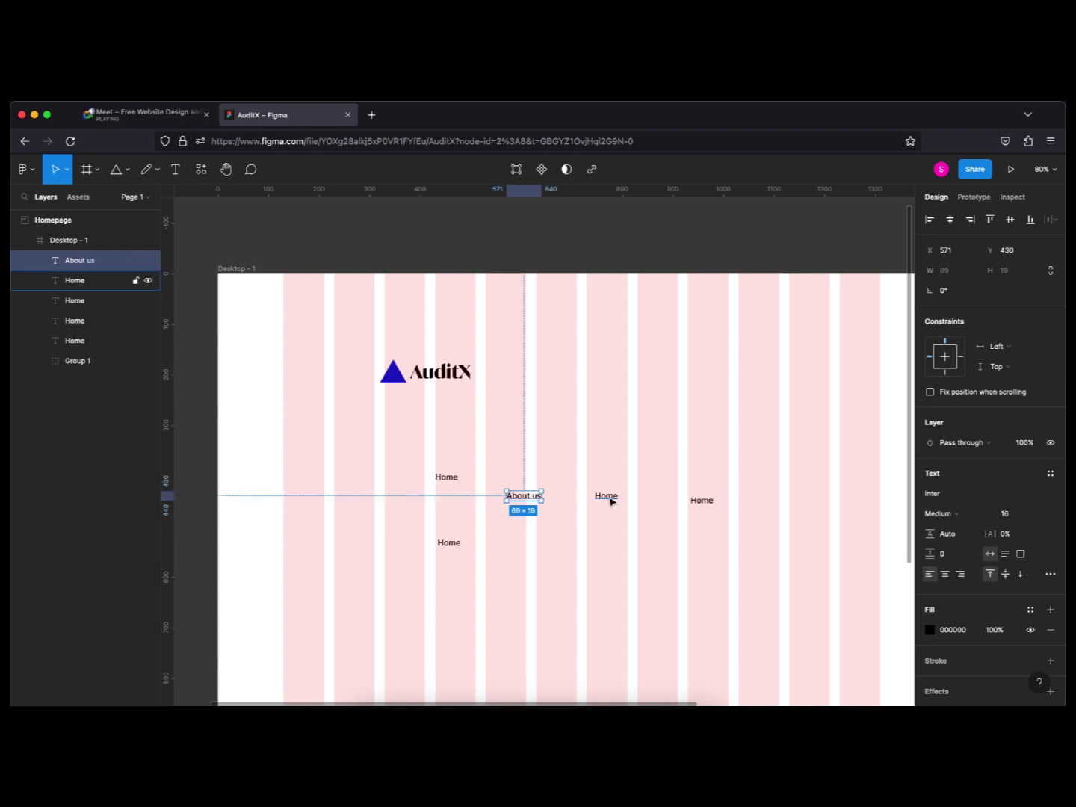
{"action": "left_click", "coordinate": [609, 499]}
{"action": "double_click", "coordinate": [608, 496]}
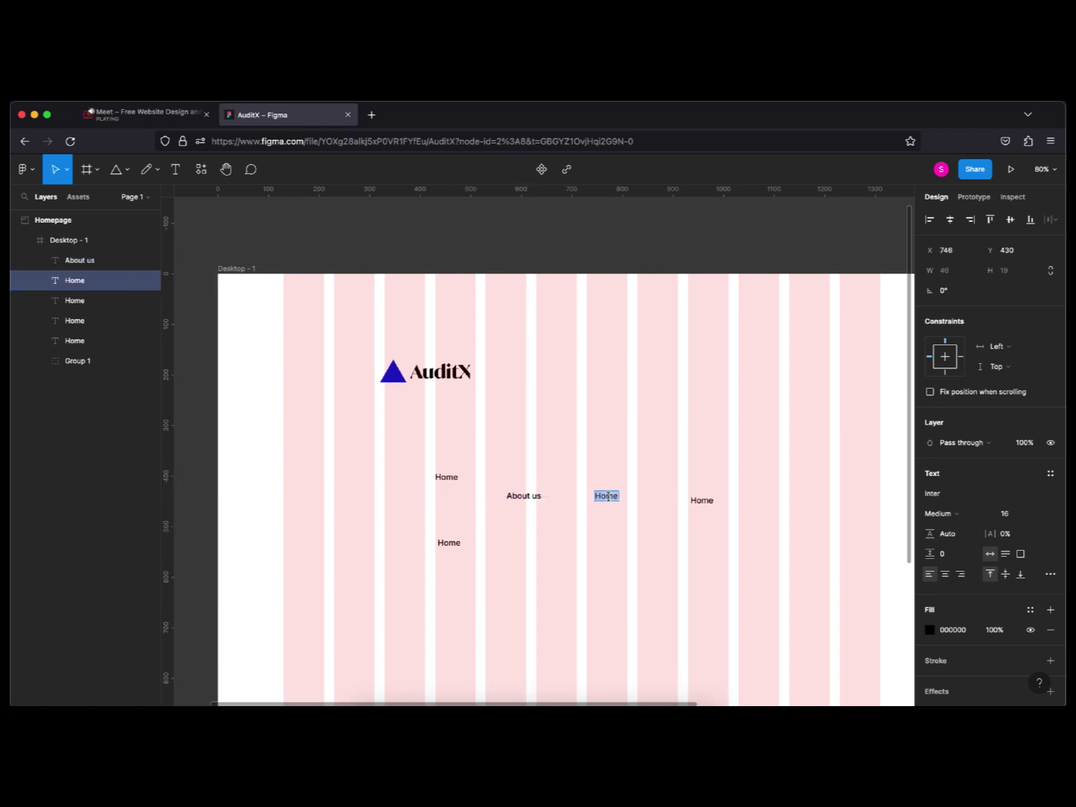
{"action": "type", "text": "Services"}
{"action": "key", "text": "Escape"}
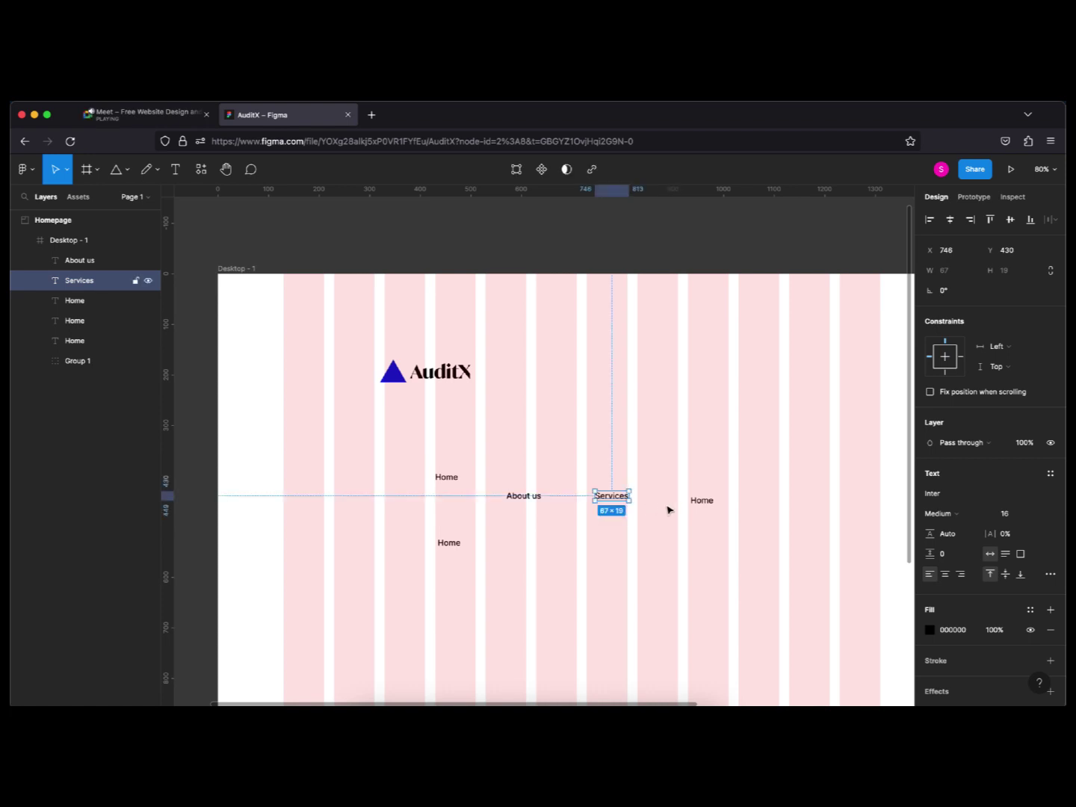
Change the rightmost Home label to "Careers" and the lowest Home label to "Contact us".
{"action": "left_click", "coordinate": [704, 503]}
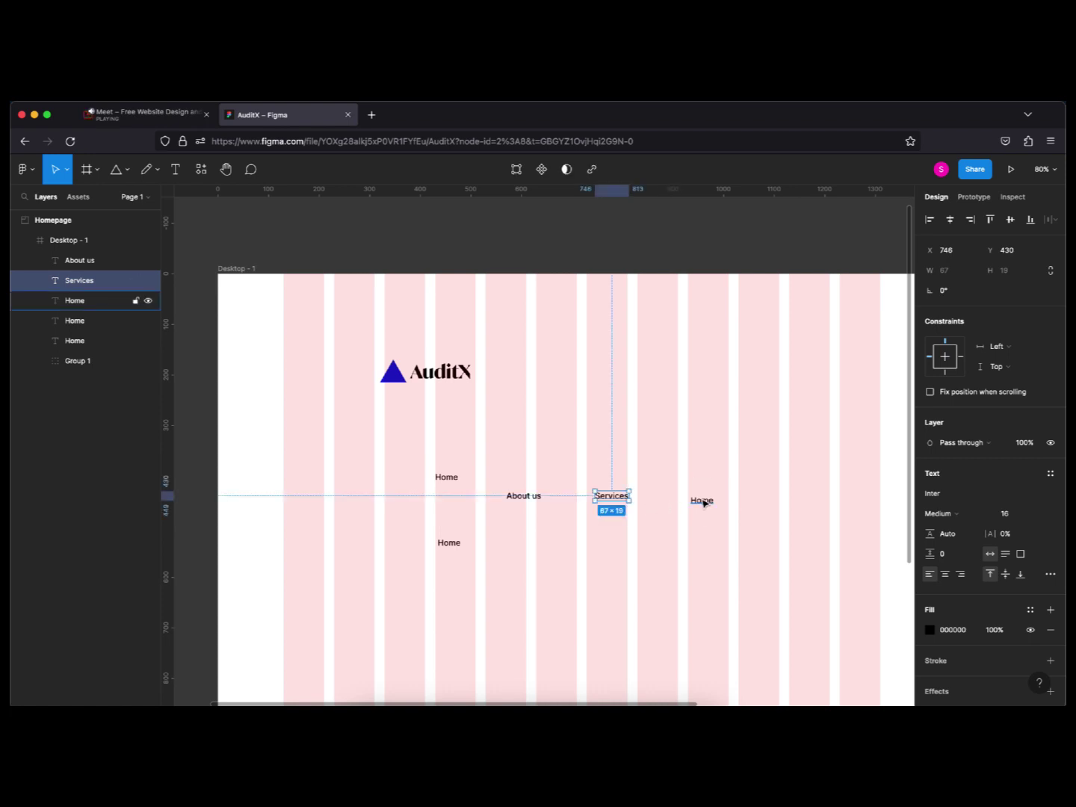
{"action": "double_click", "coordinate": [703, 501]}
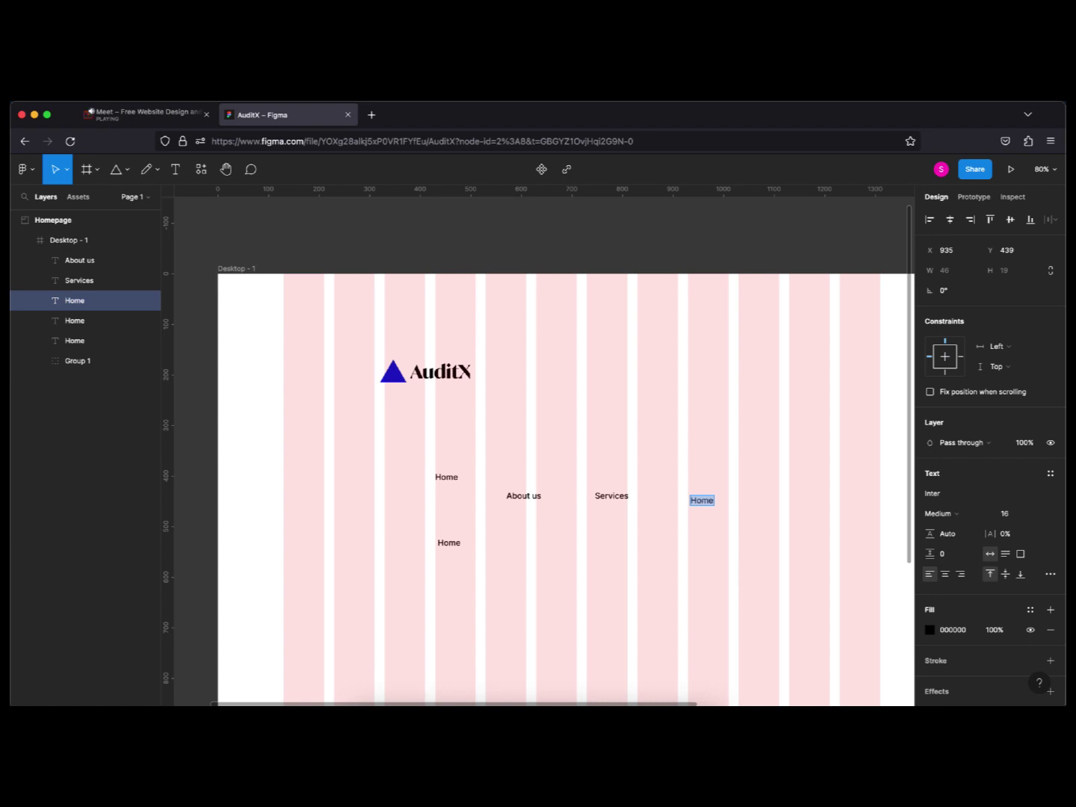
{"action": "type", "text": "Careers"}
{"action": "key", "text": "Escape"}
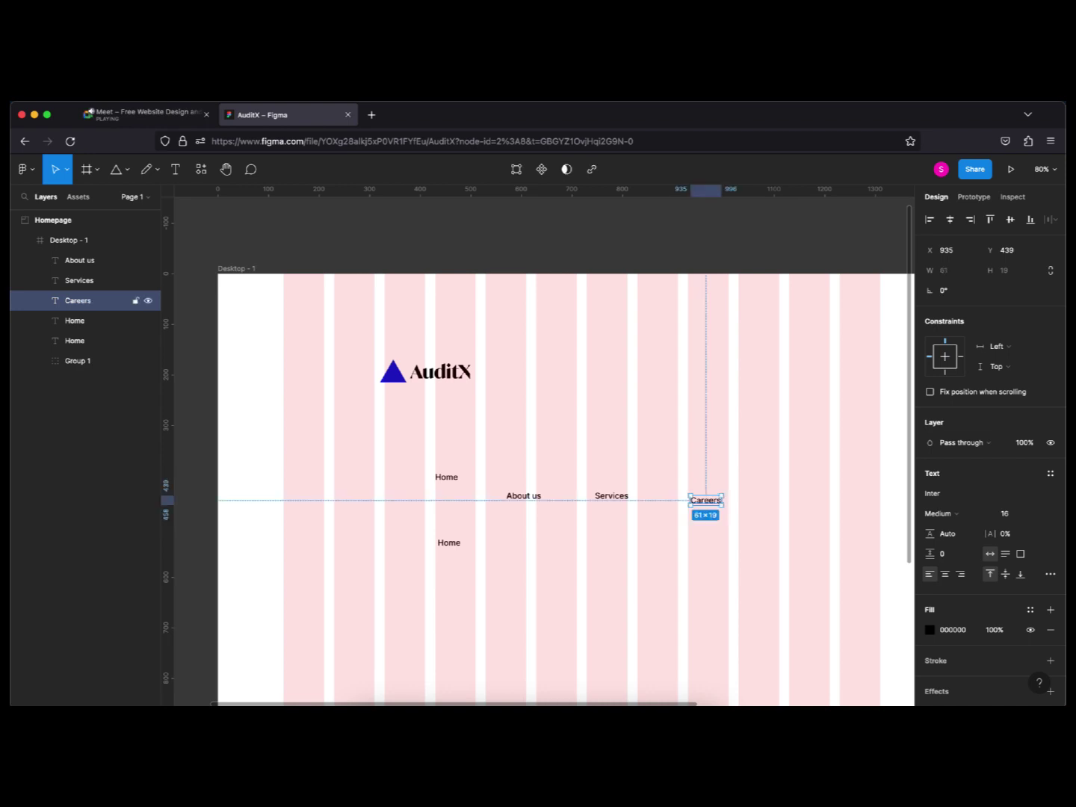
{"action": "left_click", "coordinate": [449, 543]}
{"action": "double_click", "coordinate": [449, 543]}
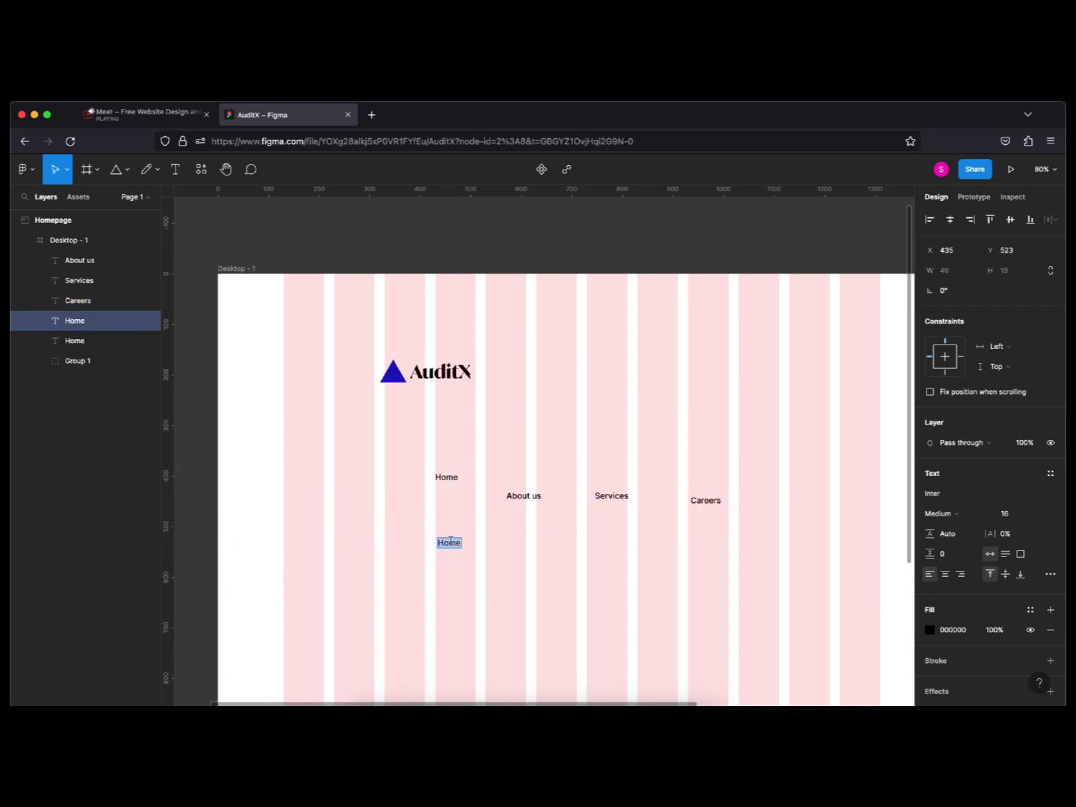
{"action": "type", "text": "Contact us"}
{"action": "key", "text": "Escape"}
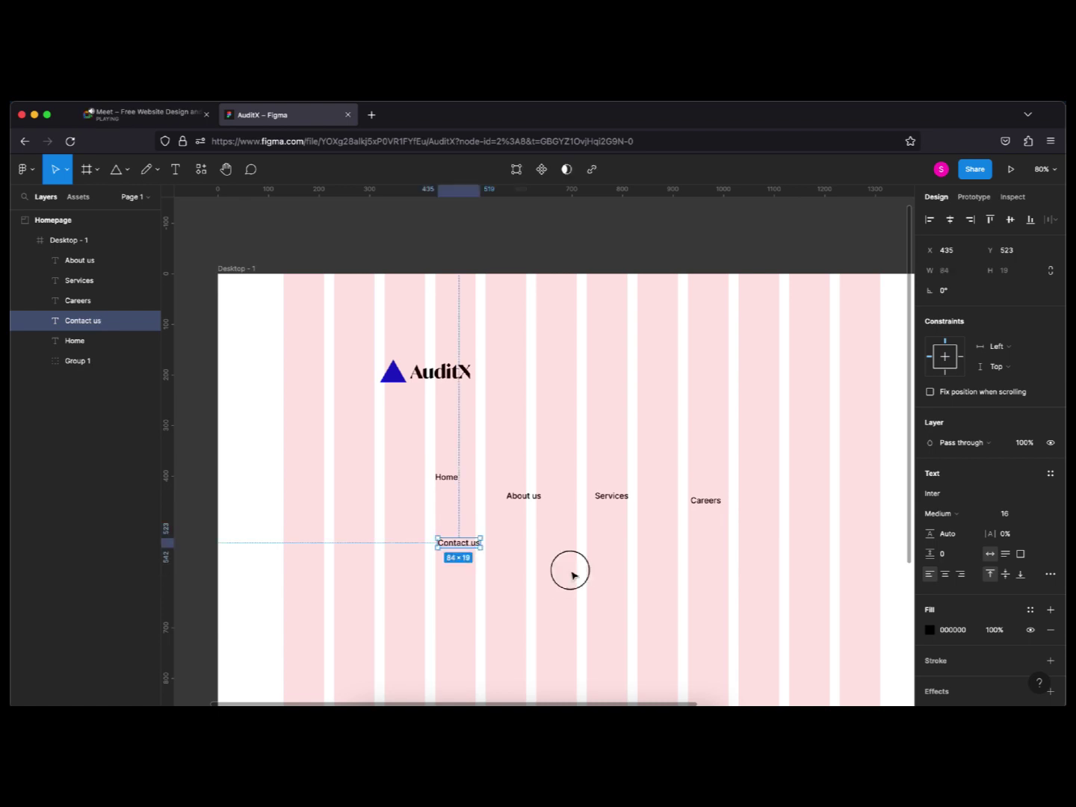
{"action": "left_click", "coordinate": [525, 550]}
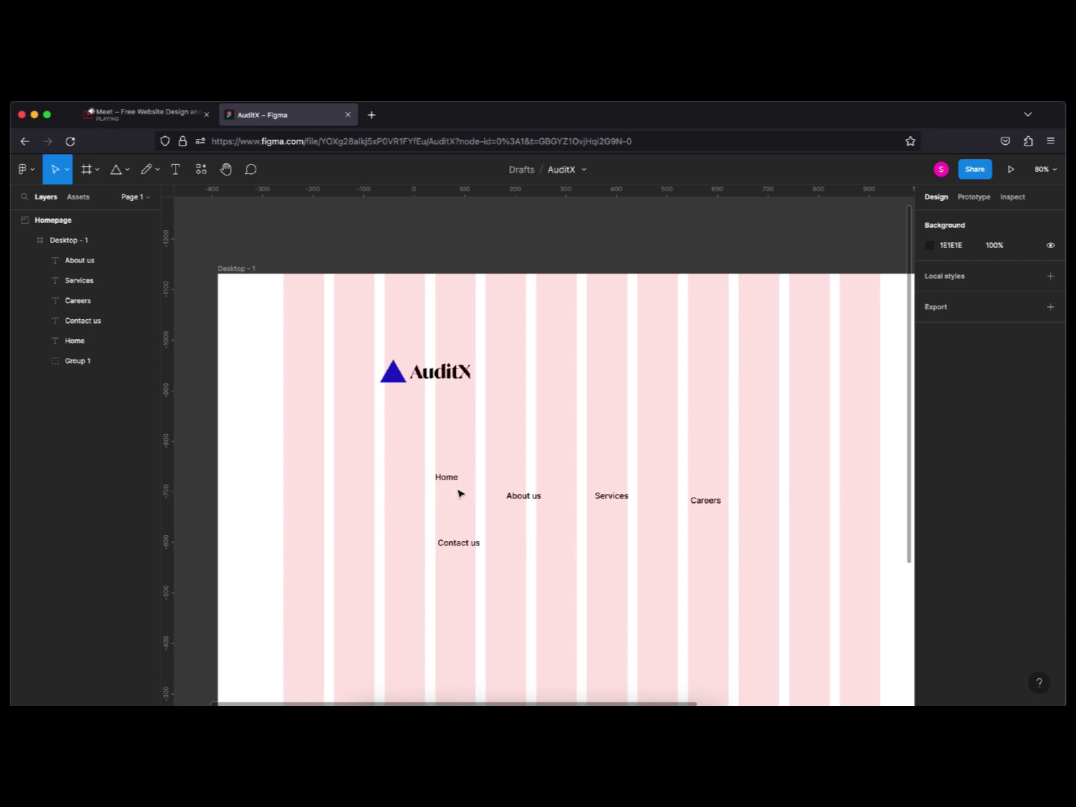
{"action": "scroll", "coordinate": [480, 513], "scroll_direction": "up", "scroll_amount": 5}
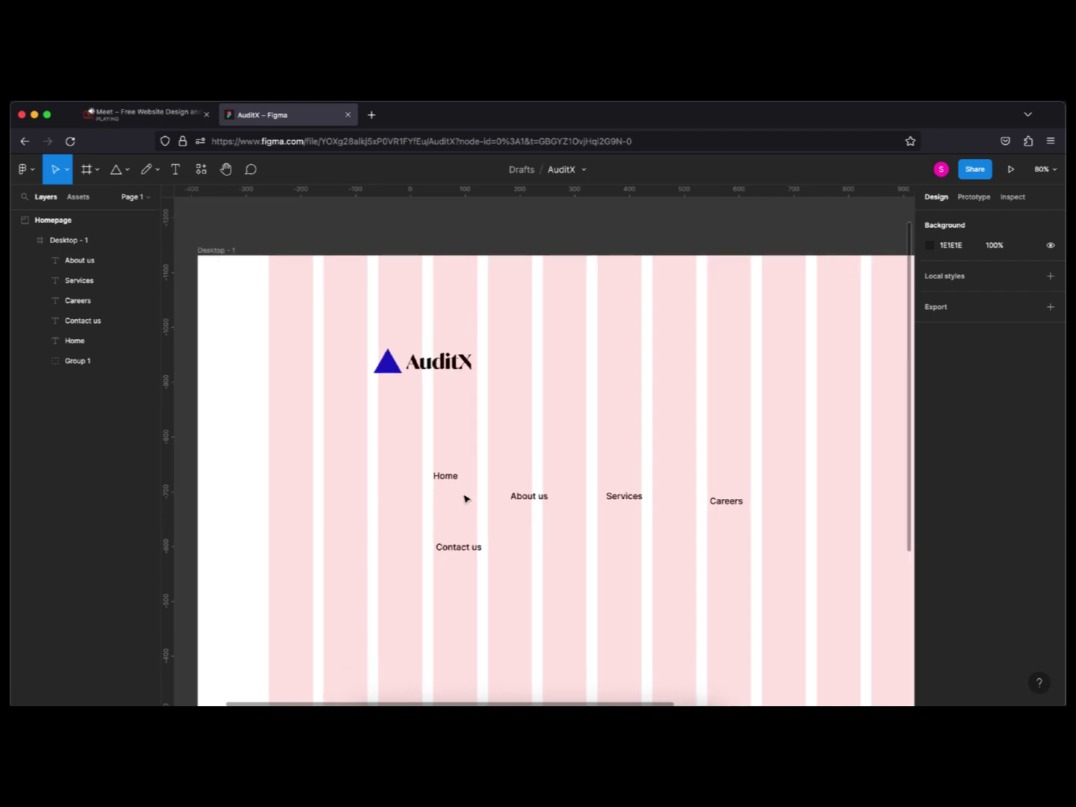
Draw a rectangle about 158 by 48 just below the Contact us label.
{"action": "left_click", "coordinate": [442, 487]}
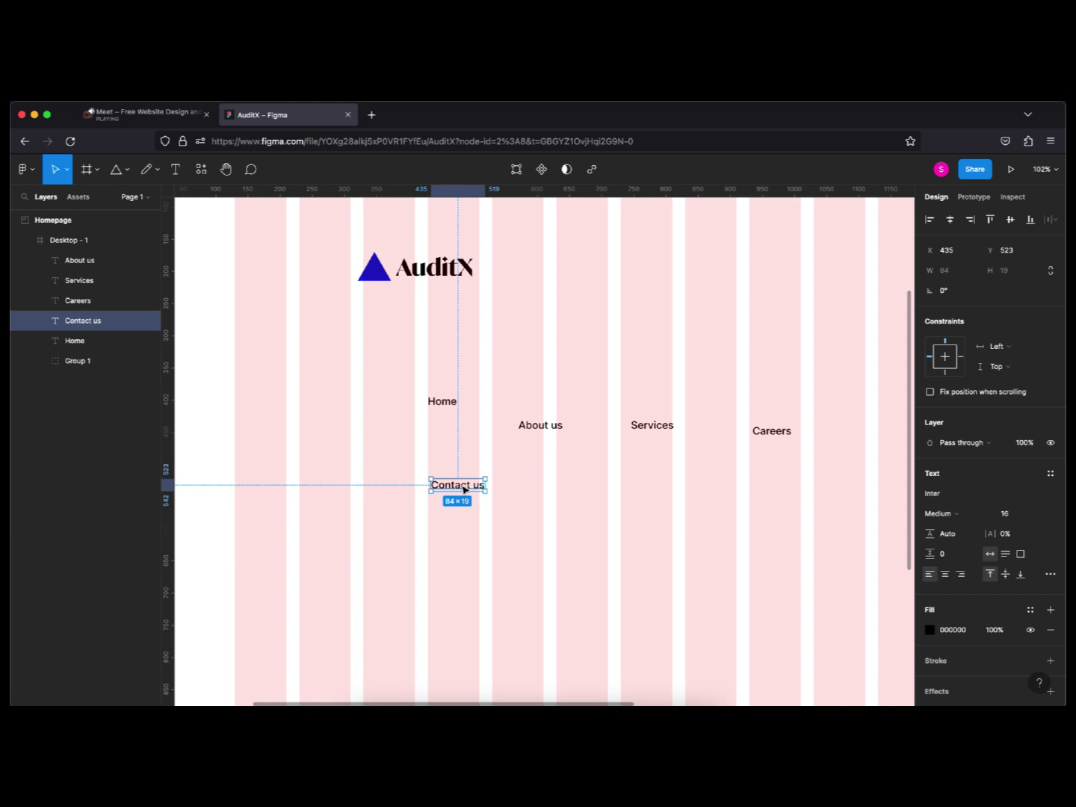
{"action": "left_click", "coordinate": [129, 174]}
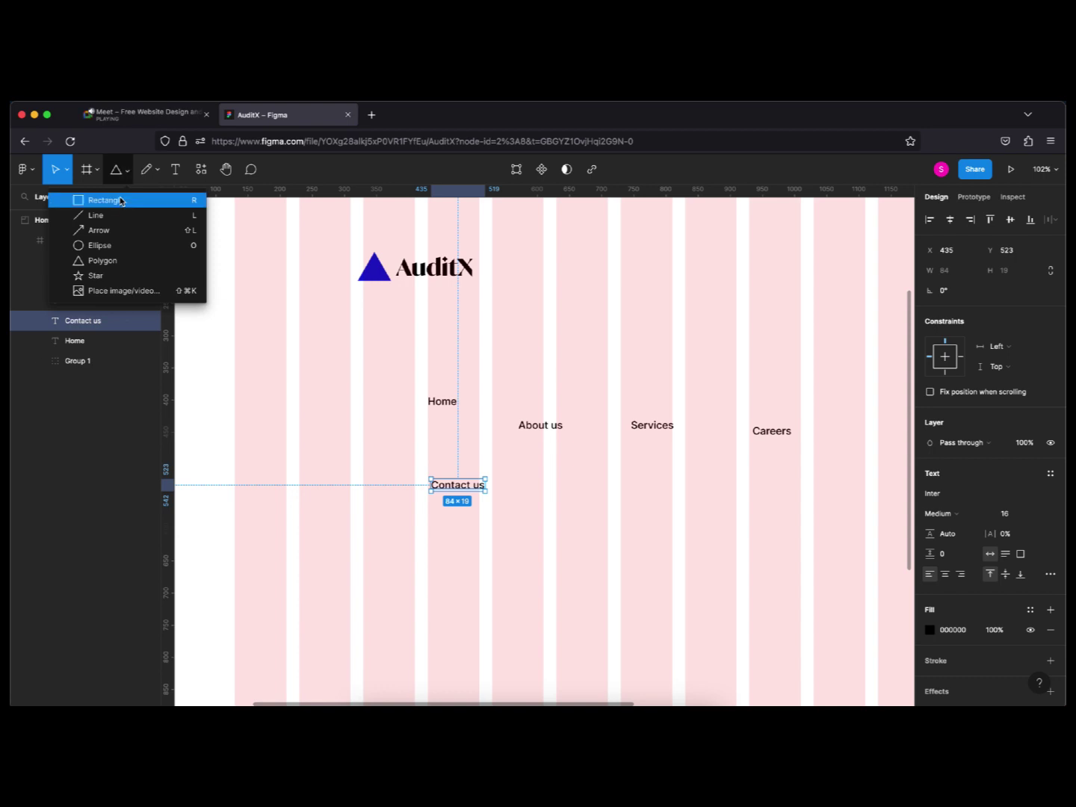
{"action": "left_click", "coordinate": [120, 200]}
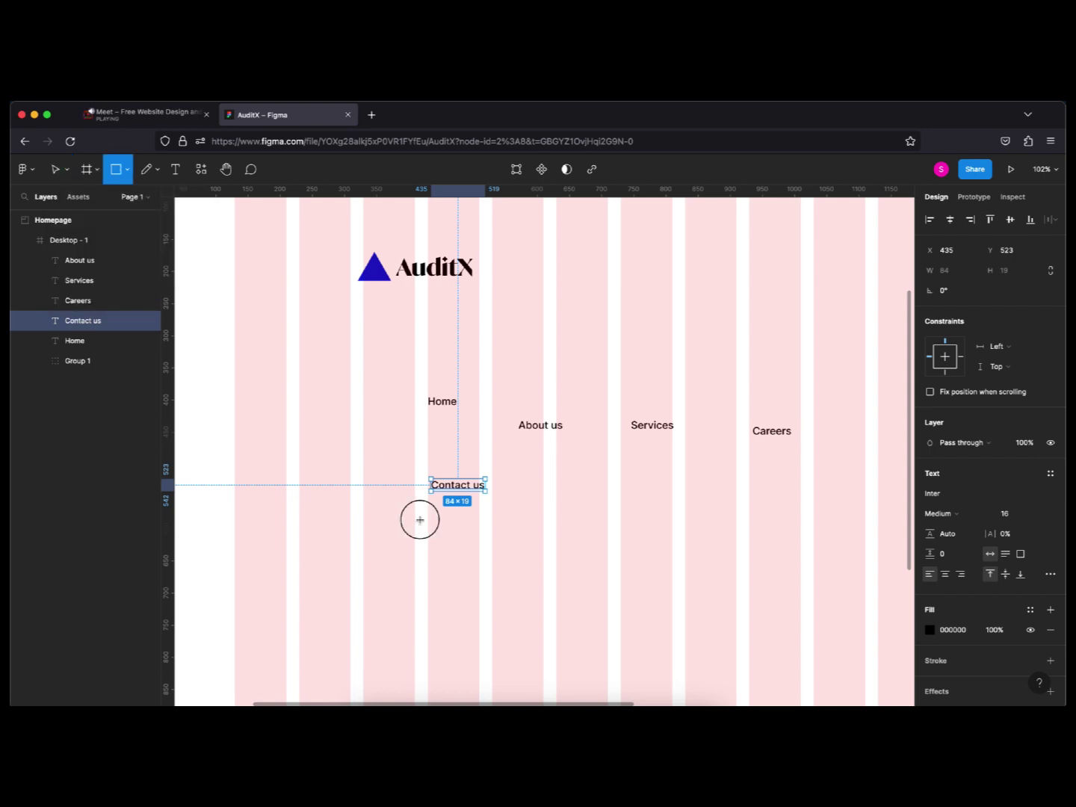
{"action": "mouse_move", "coordinate": [419, 520]}
{"action": "left_mouse_down"}
{"action": "mouse_move", "coordinate": [492, 528]}
{"action": "mouse_move", "coordinate": [519, 550]}
{"action": "left_mouse_up"}
{"action": "left_click", "coordinate": [1007, 291]}
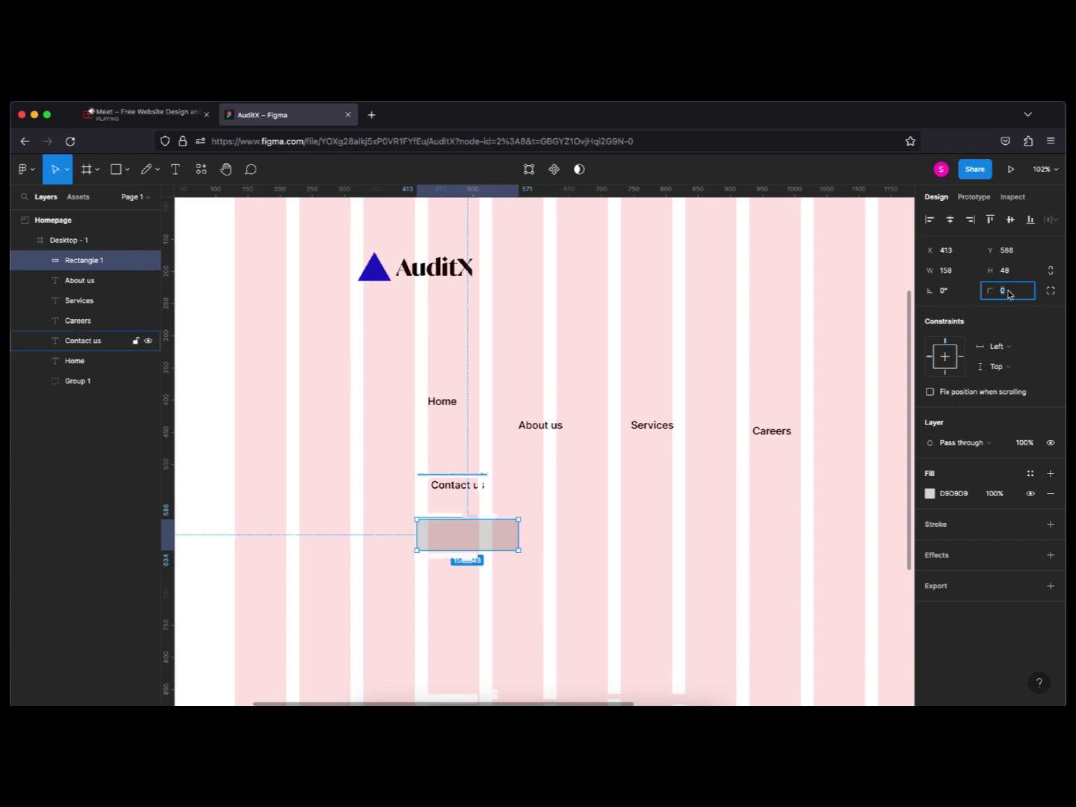
Apply the blue 061CDB fill to the rectangle by pasting the copied properties.
{"action": "scroll", "coordinate": [461, 540], "scroll_direction": "up", "scroll_amount": 3}
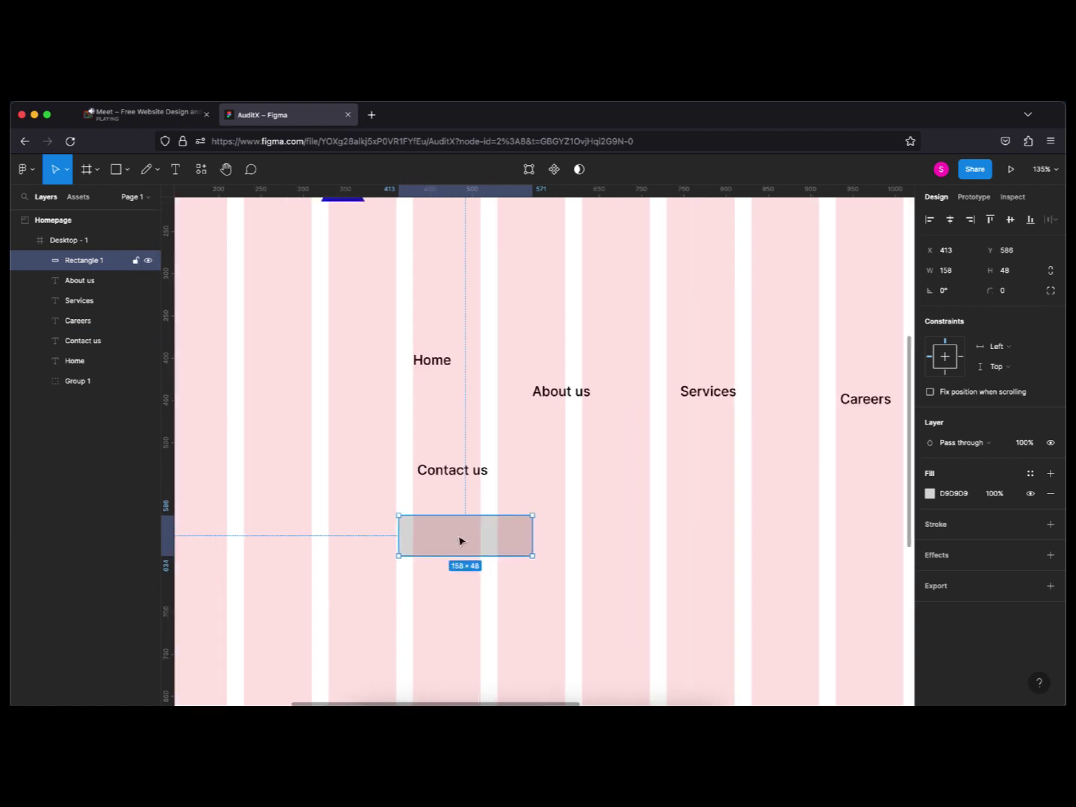
{"action": "scroll", "coordinate": [460, 540], "scroll_direction": "down", "scroll_amount": 2}
{"action": "key", "text": "super+alt+v"}
{"action": "scroll", "coordinate": [460, 541], "scroll_direction": "up", "scroll_amount": 3}
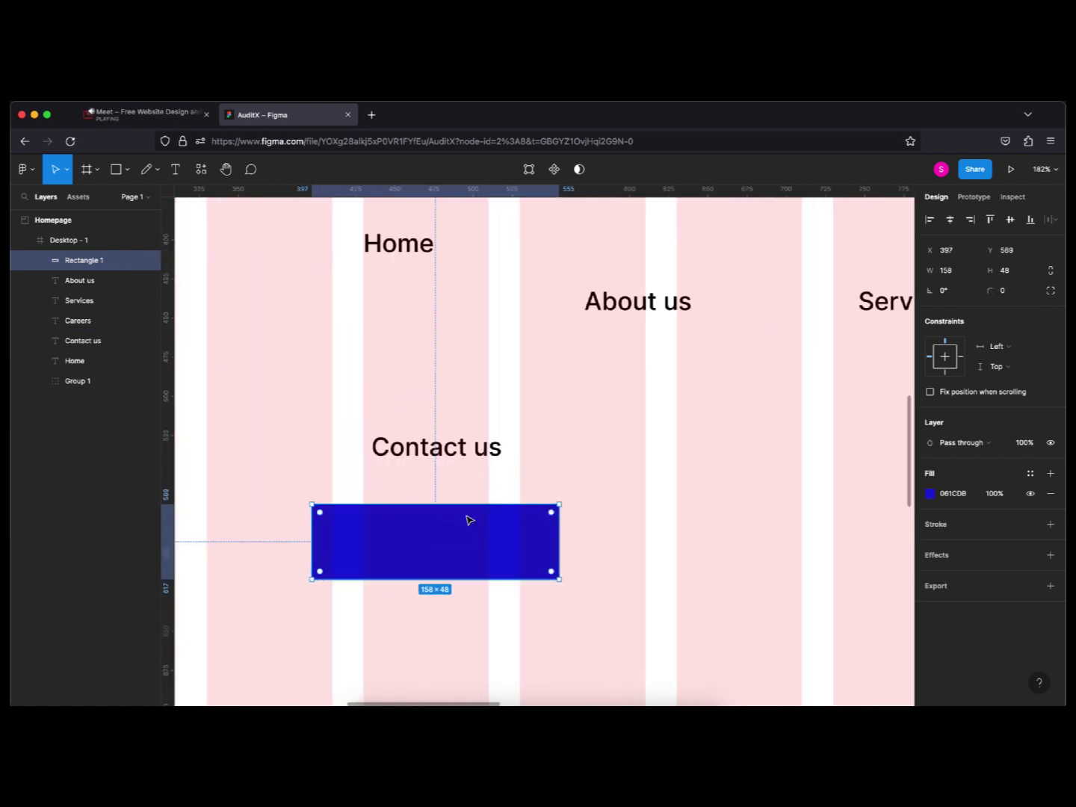
Move the blue rectangle up over the Contact us label, to Y 512.
{"action": "scroll", "coordinate": [469, 520], "scroll_direction": "up", "scroll_amount": 3}
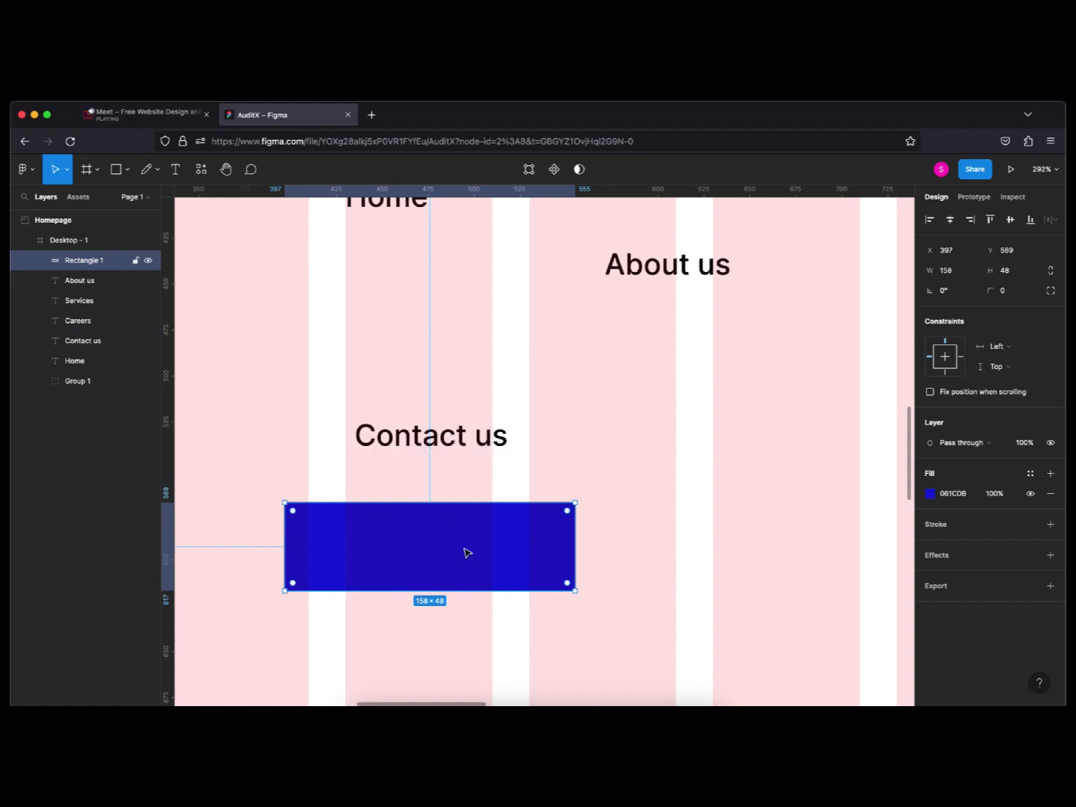
{"action": "left_click", "coordinate": [469, 505]}
{"action": "left_click_drag", "start_coordinate": [471, 506], "coordinate": [472, 463]}
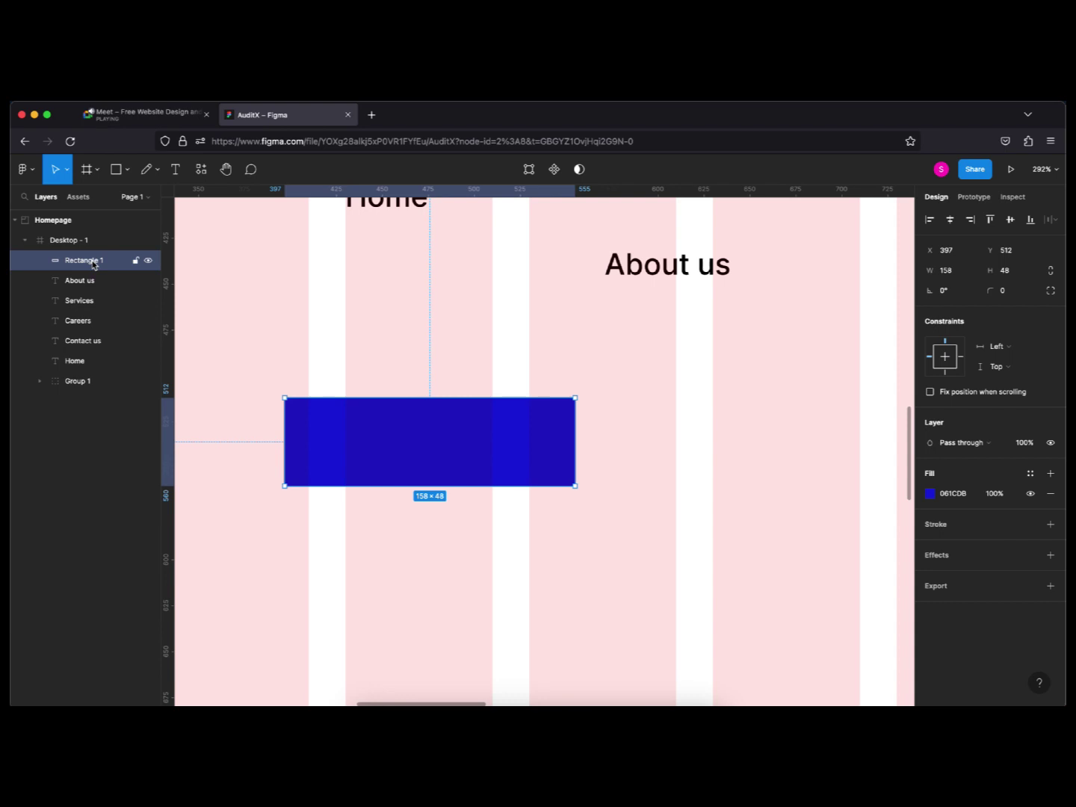
Reorder the Contact us text layer so it sits above Rectangle 1.
{"action": "left_click", "coordinate": [95, 345]}
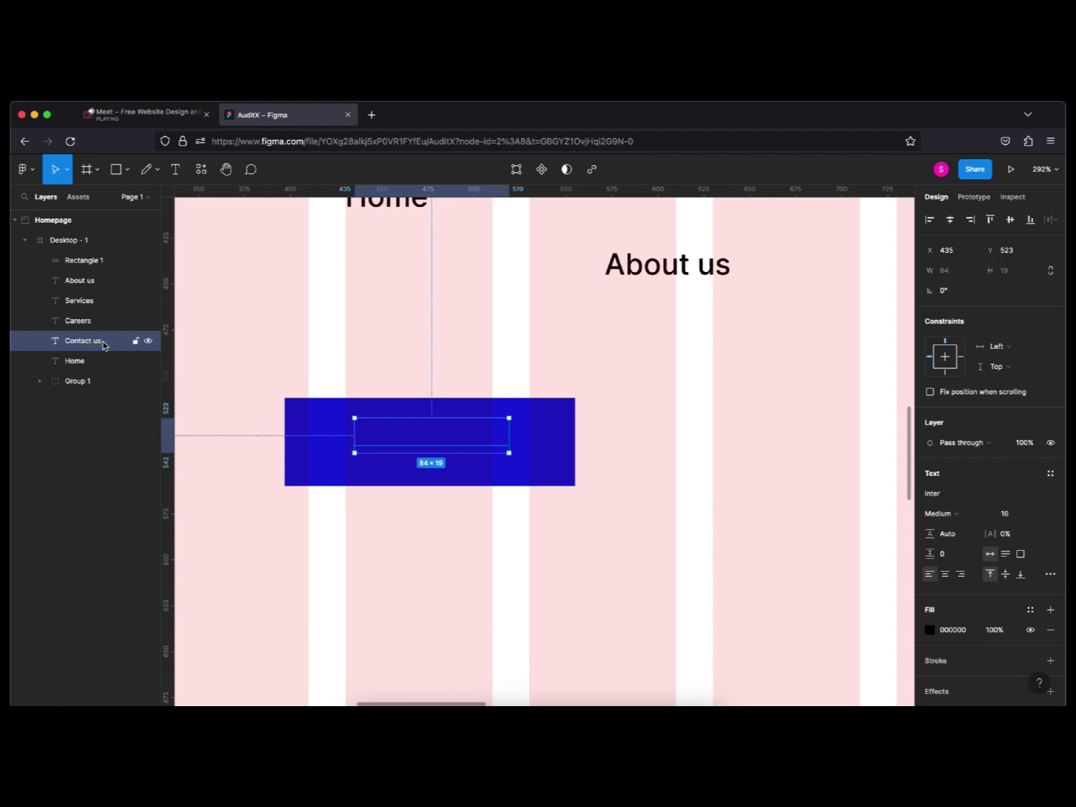
{"action": "left_click", "coordinate": [104, 344]}
{"action": "left_click_drag", "start_coordinate": [104, 345], "coordinate": [113, 263]}
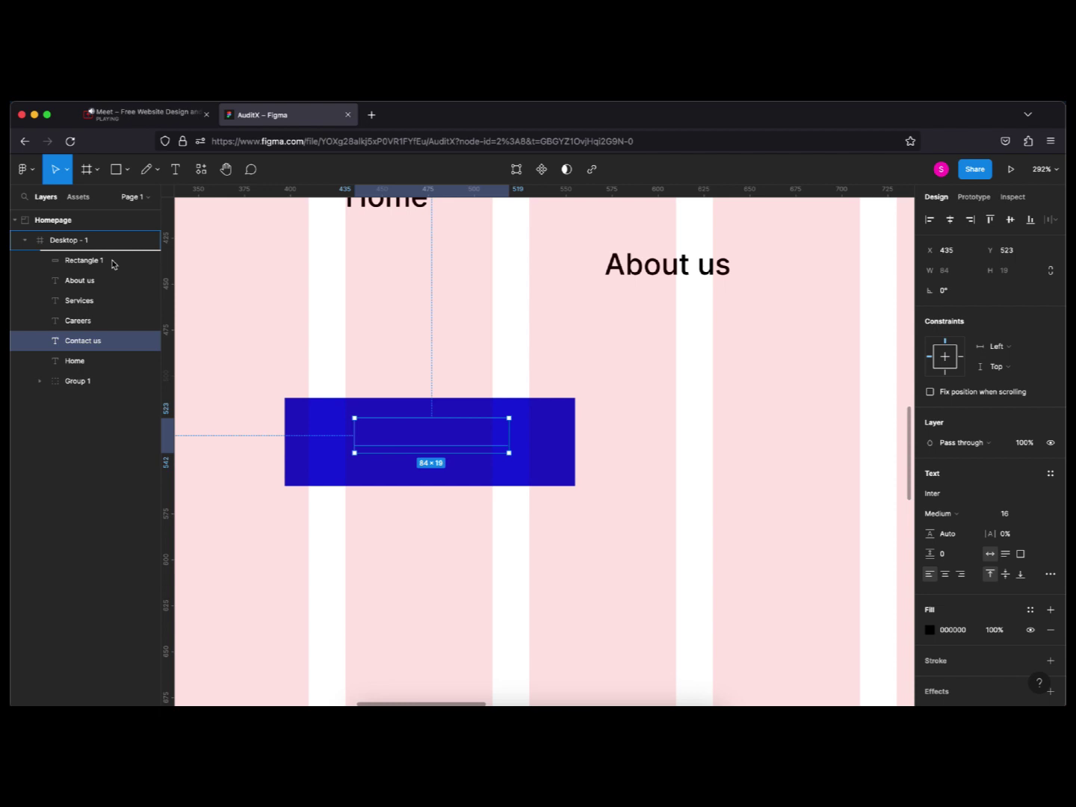
Switch to the Google Meet call to view its host controls and return to the AuditX file in Figma.
{"action": "key", "text": "ctrl+shift+Tab"}
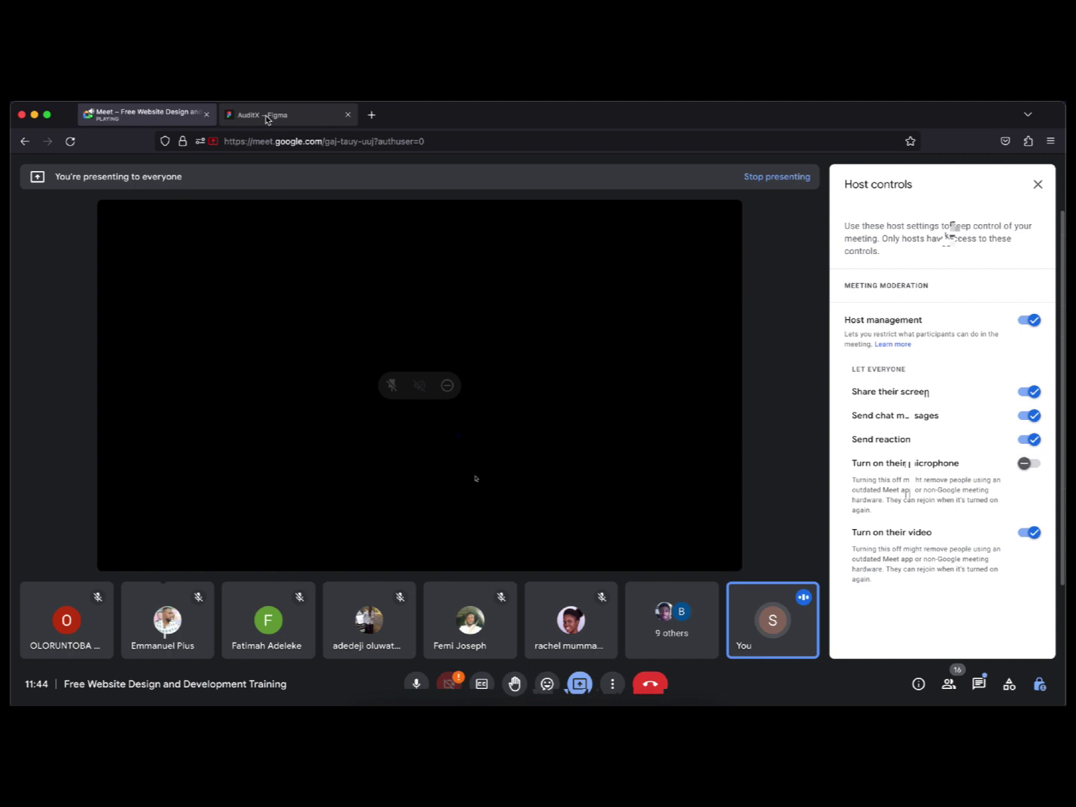
{"action": "left_click", "coordinate": [267, 117]}
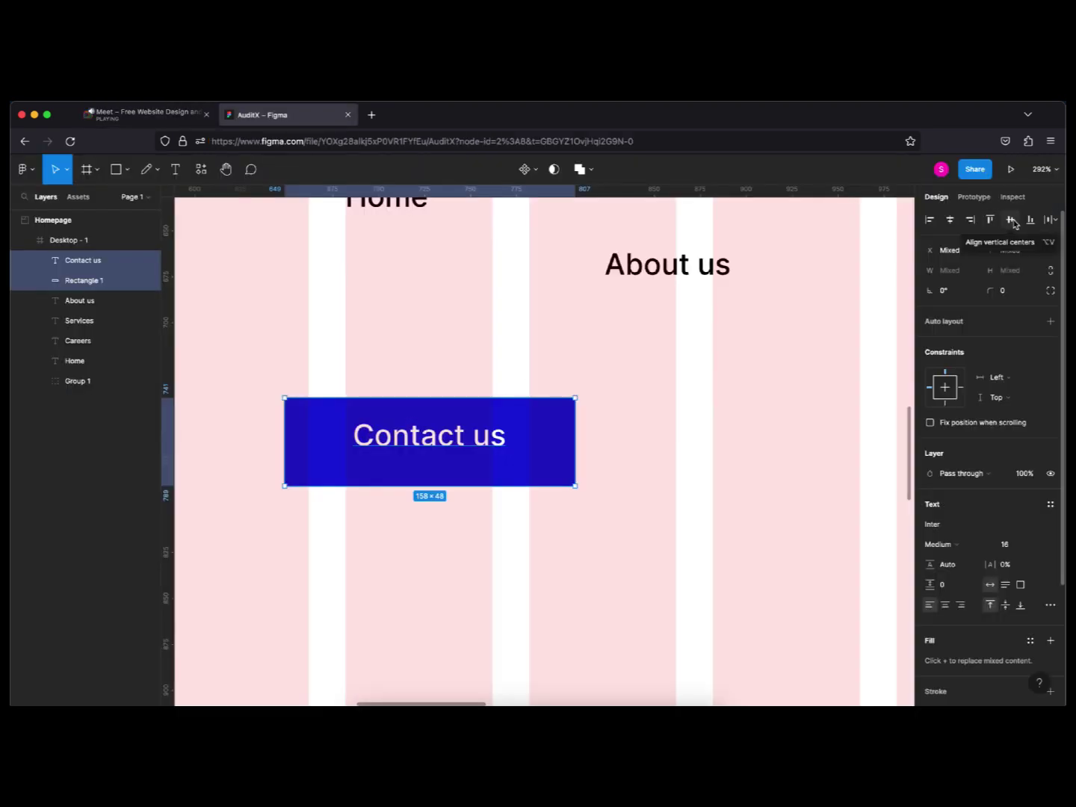
Align the vertical centers of the Contact us label and the blue rectangle, and group them as one button.
{"action": "left_click", "coordinate": [1011, 220]}
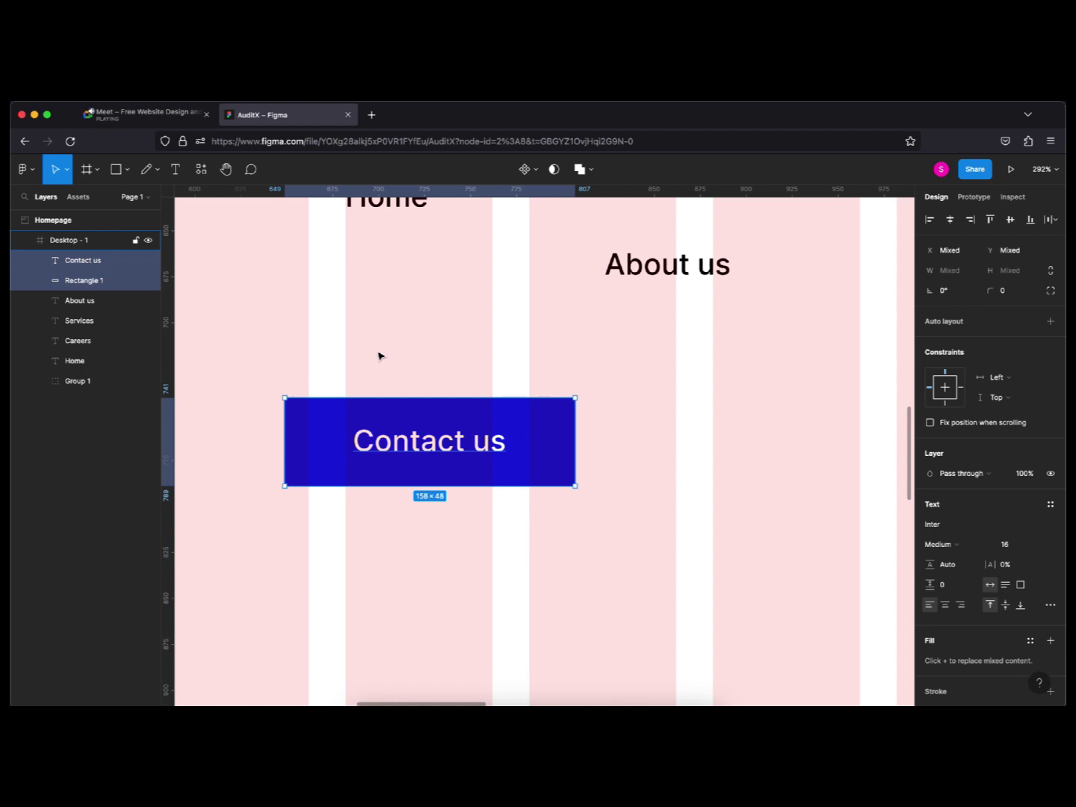
{"action": "key", "text": "super+g"}
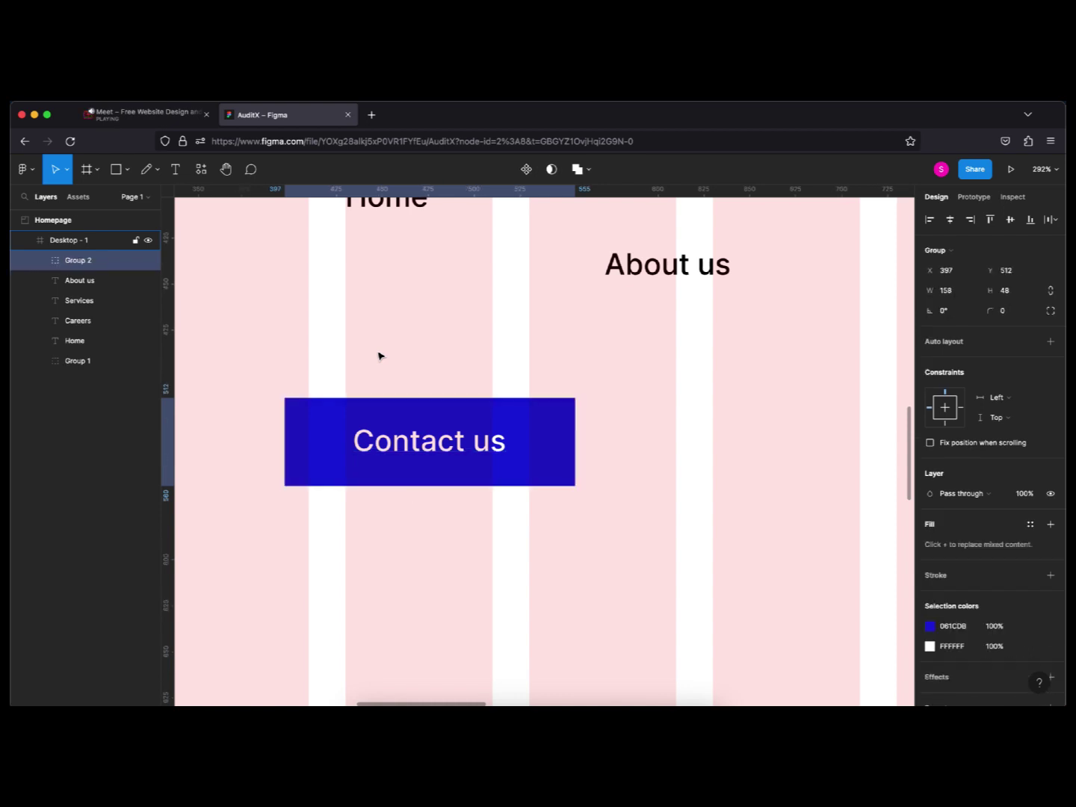
Move the AuditX logo group slightly down, clear of the frame's upper edge.
{"action": "scroll", "coordinate": [515, 381], "scroll_direction": "down", "scroll_amount": 5}
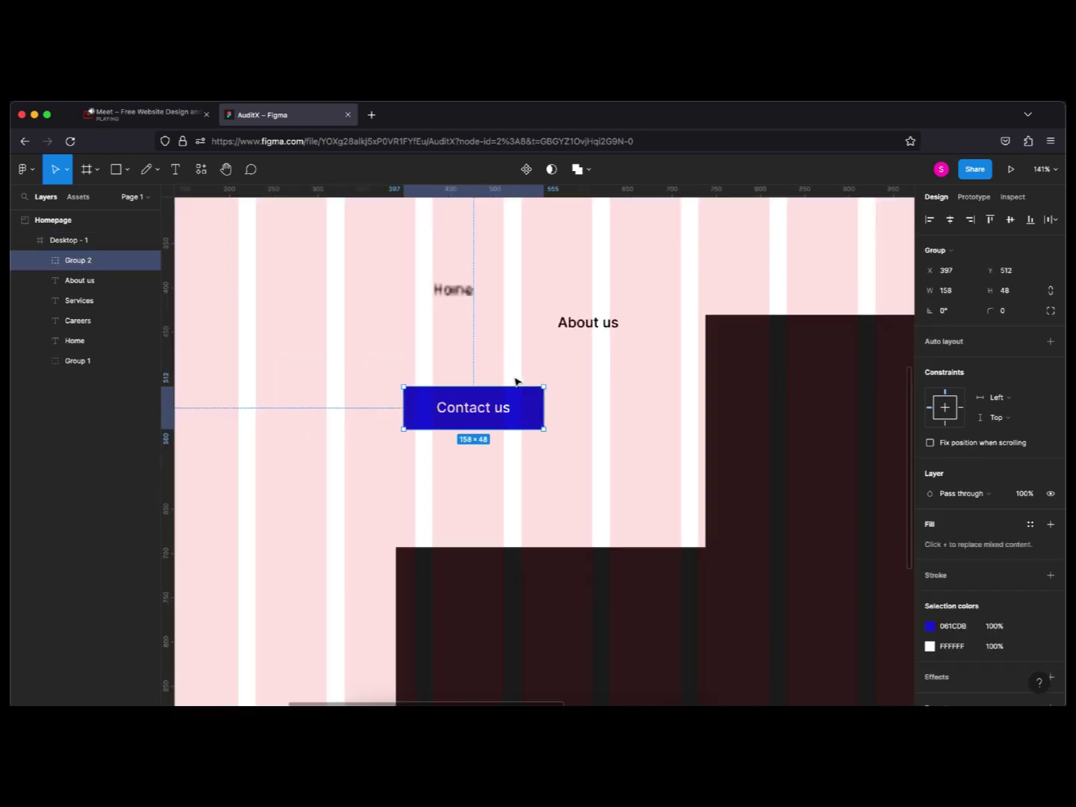
{"action": "scroll", "coordinate": [634, 348], "scroll_direction": "right", "scroll_amount": 3}
{"action": "scroll", "coordinate": [634, 348], "scroll_direction": "up", "scroll_amount": 2}
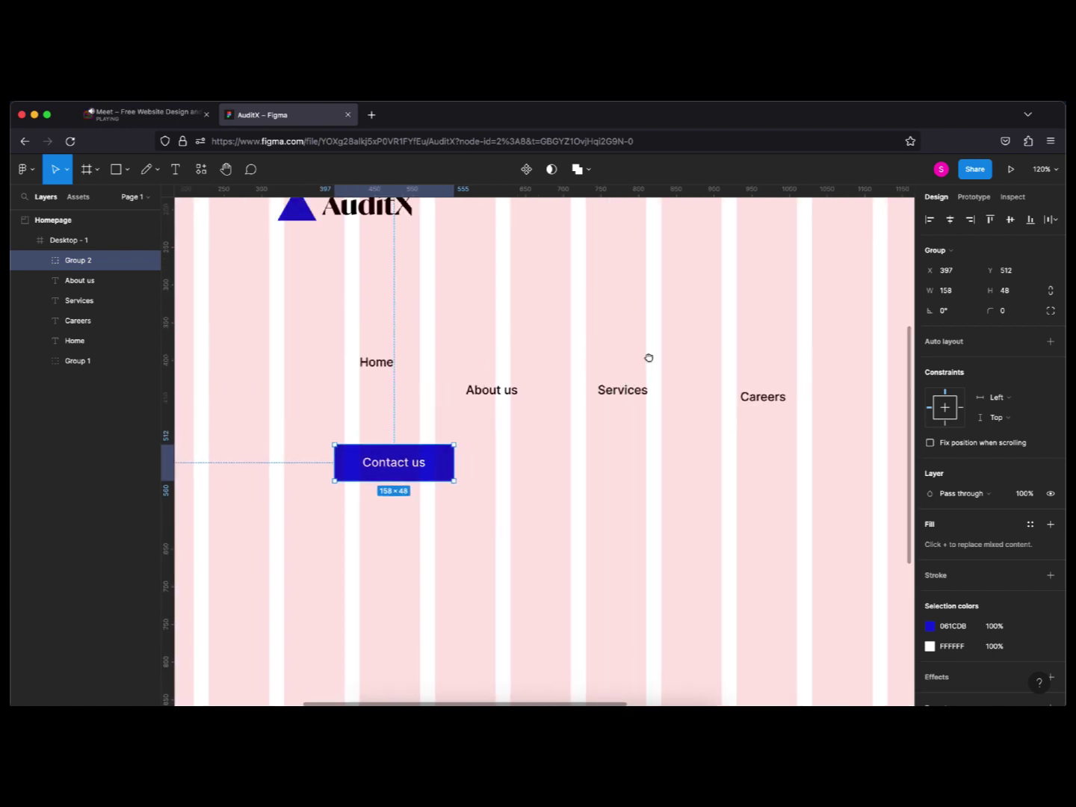
{"action": "scroll", "coordinate": [630, 370], "scroll_direction": "down", "scroll_amount": 2}
{"action": "scroll", "coordinate": [630, 369], "scroll_direction": "down", "scroll_amount": 3}
{"action": "left_click", "coordinate": [423, 319]}
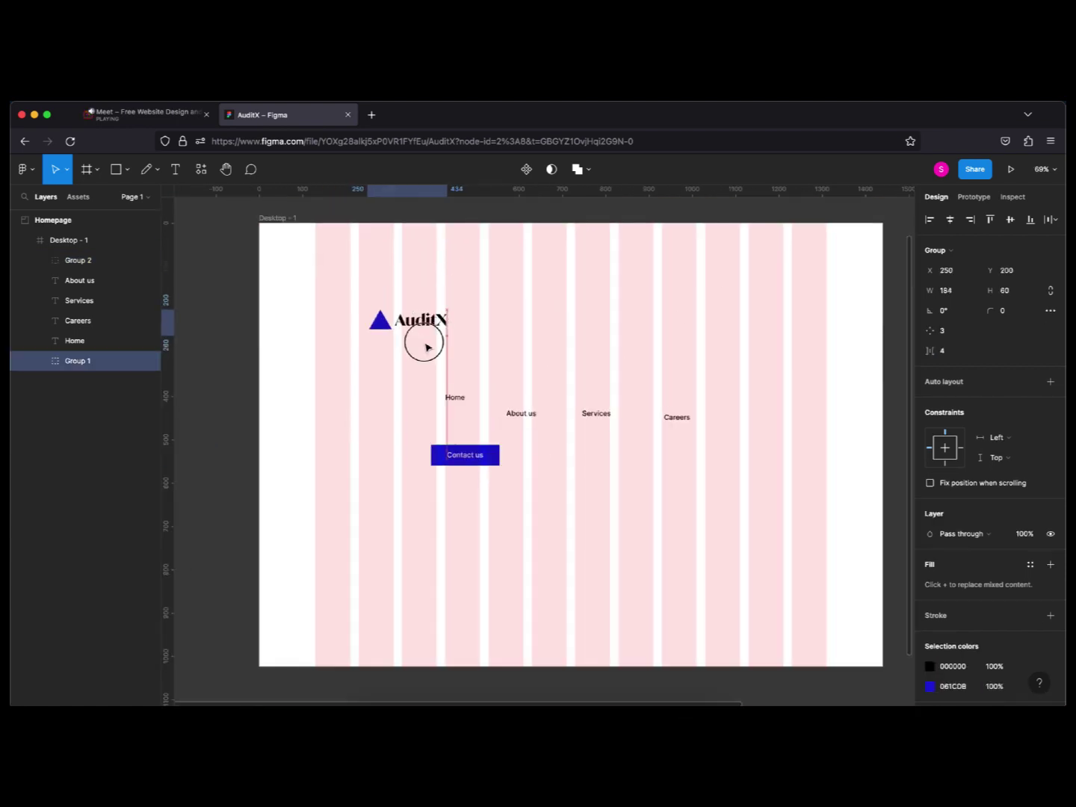
Draw a header background rectangle 94 high across the full 1440 frame width, flush with the frame's top edge.
{"action": "key", "text": "r"}
{"action": "left_click_drag", "start_coordinate": [260, 224], "coordinate": [884, 265]}
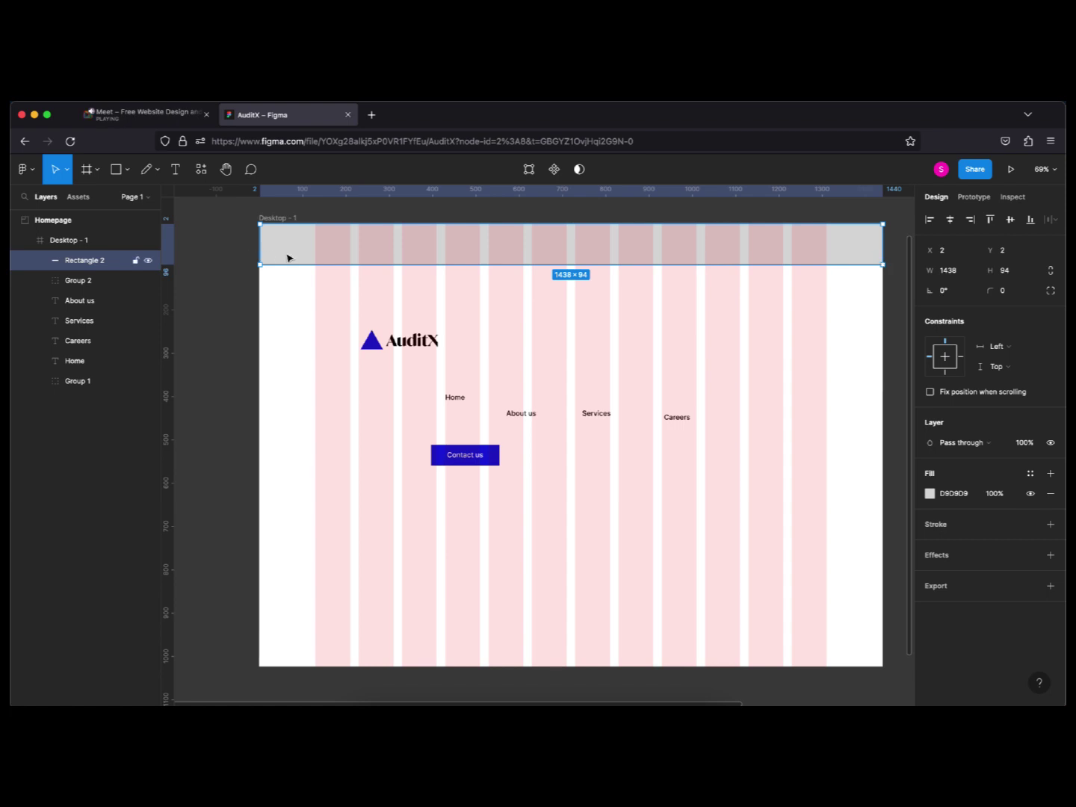
{"action": "scroll", "coordinate": [287, 257], "scroll_direction": "up", "scroll_amount": 5}
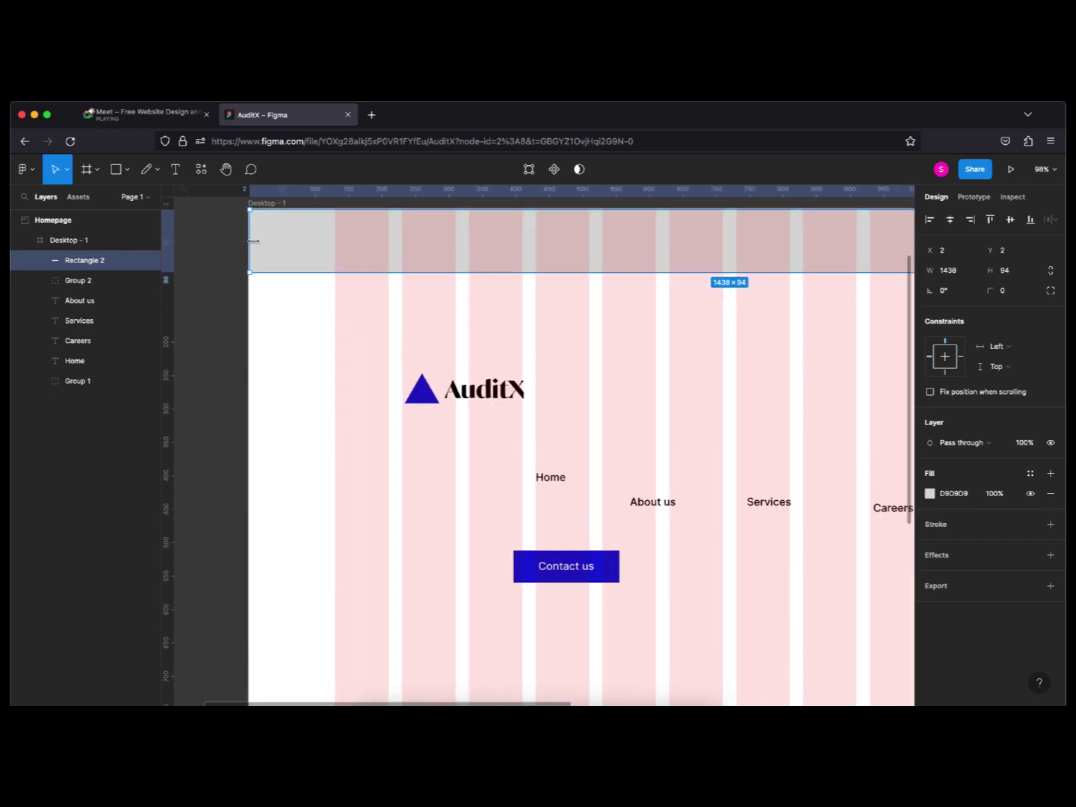
{"action": "scroll", "coordinate": [254, 240], "scroll_direction": "up", "scroll_amount": 3}
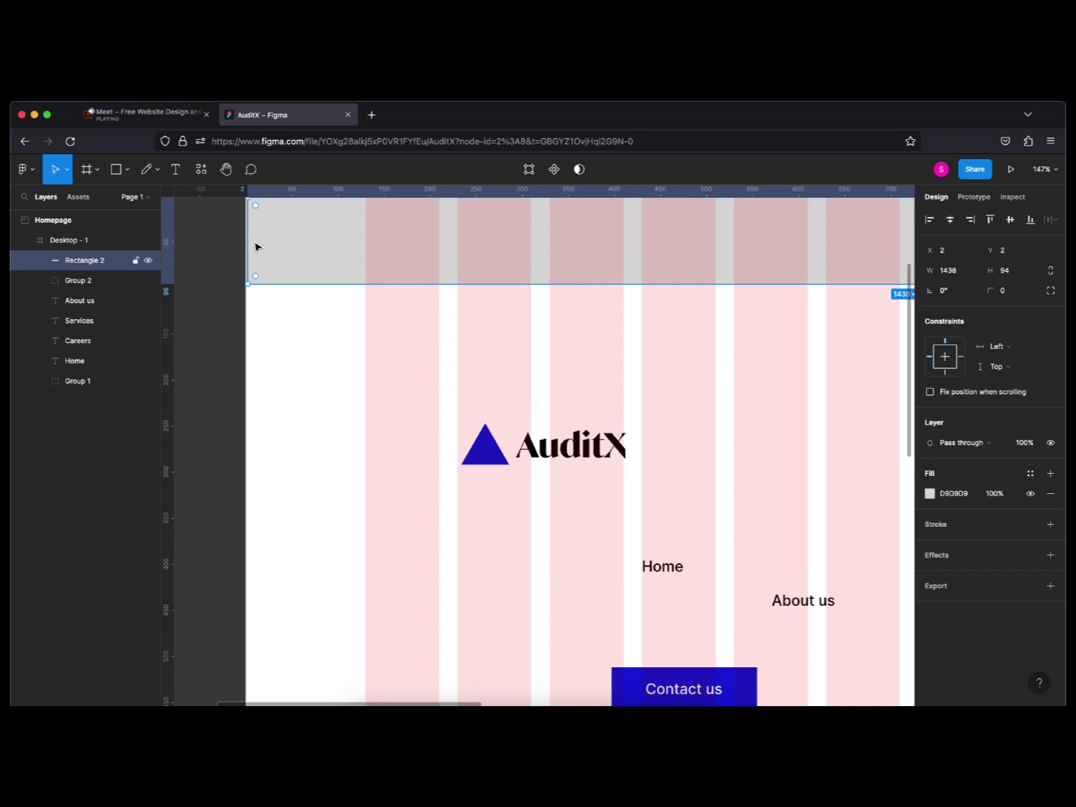
{"action": "scroll", "coordinate": [256, 247], "scroll_direction": "up", "scroll_amount": 10}
{"action": "left_click_drag", "start_coordinate": [246, 256], "coordinate": [237, 256]}
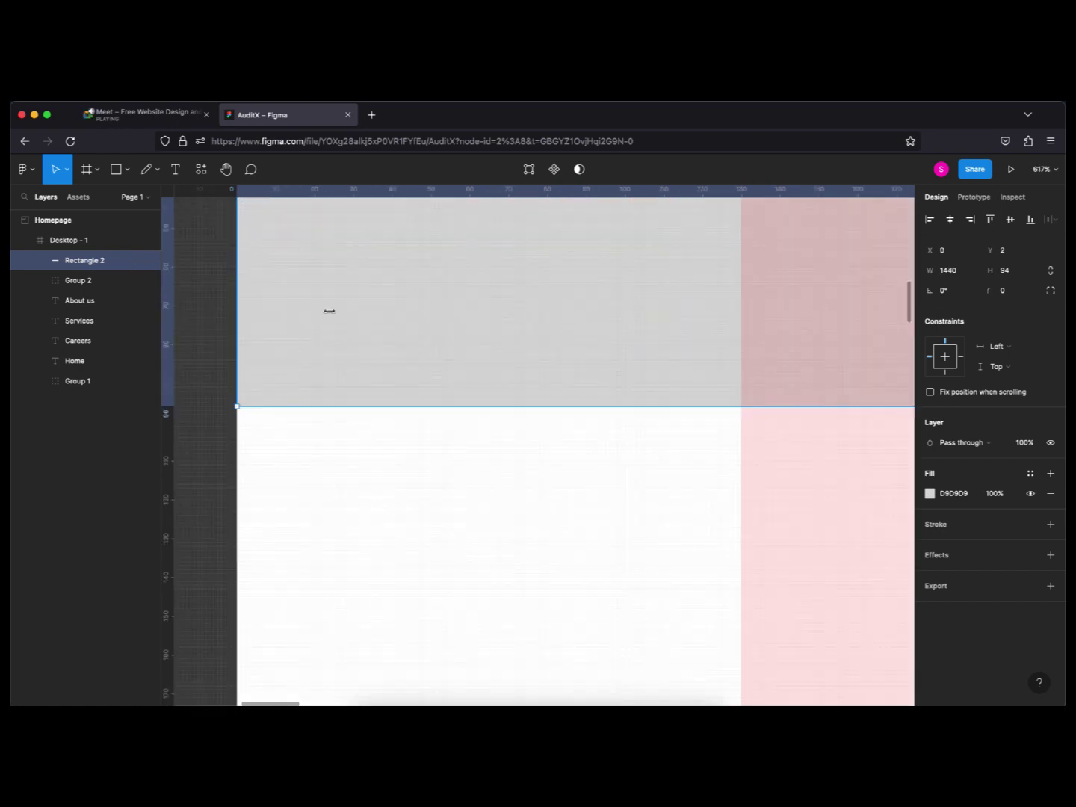
{"action": "scroll", "coordinate": [338, 313], "scroll_direction": "right", "scroll_amount": 10}
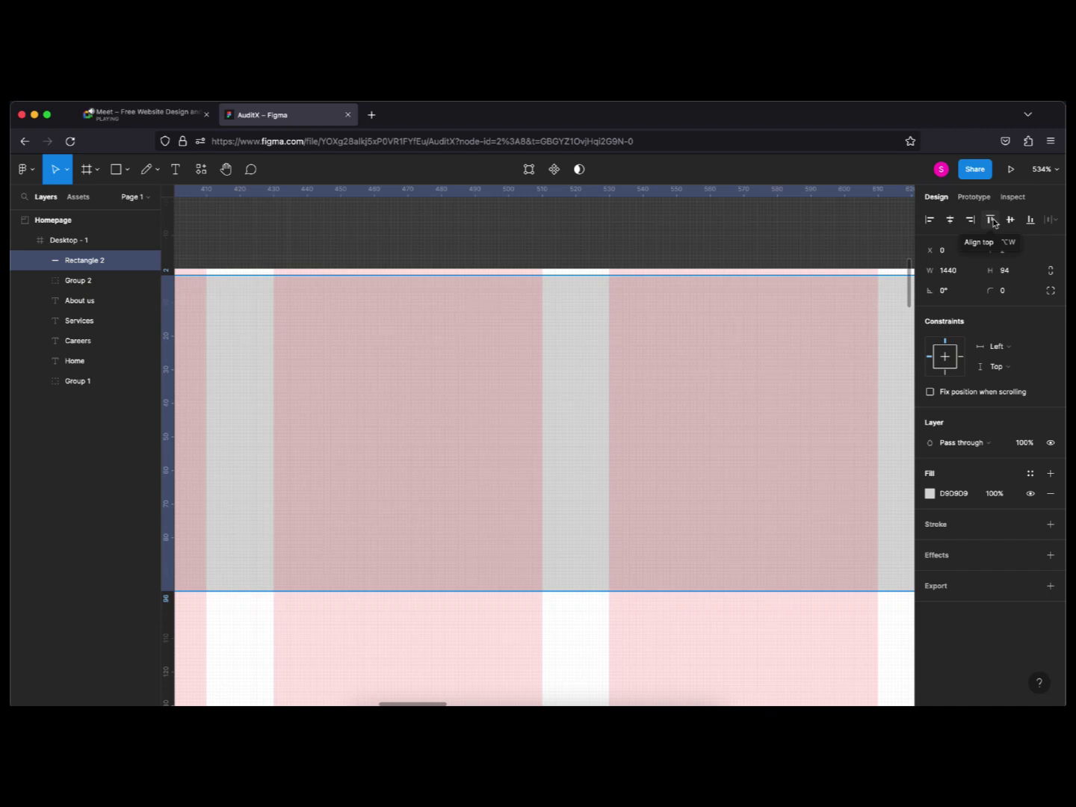
{"action": "left_click", "coordinate": [991, 220]}
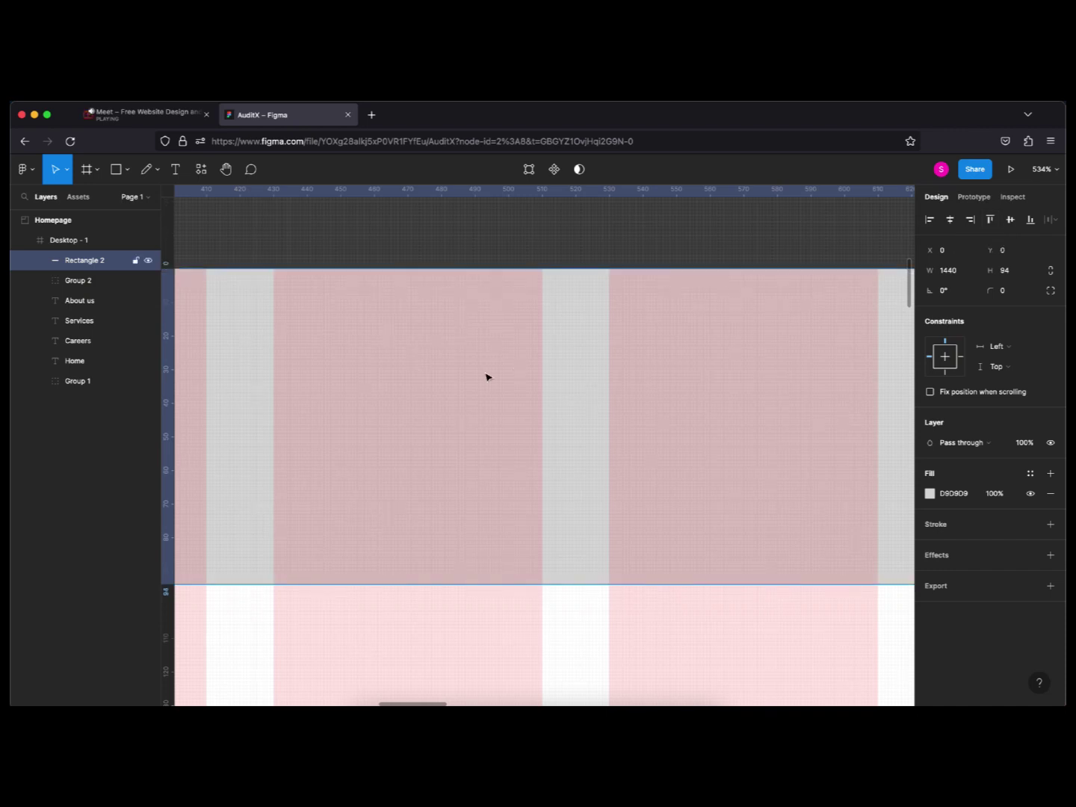
Set the header rectangle's height to 80.
{"action": "scroll", "coordinate": [667, 357], "scroll_direction": "down", "scroll_amount": 1}
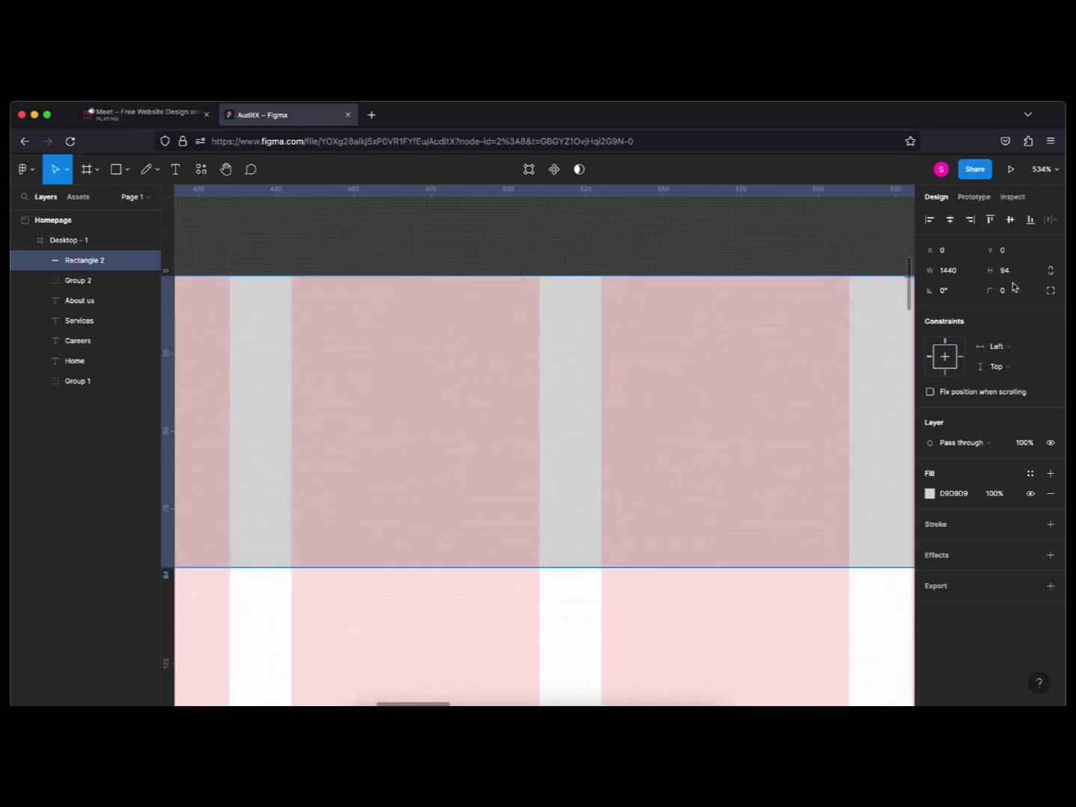
{"action": "left_click", "coordinate": [1010, 275]}
{"action": "type", "text": "80"}
{"action": "key", "text": "Return"}
{"action": "scroll", "coordinate": [624, 437], "scroll_direction": "down", "scroll_amount": 10}
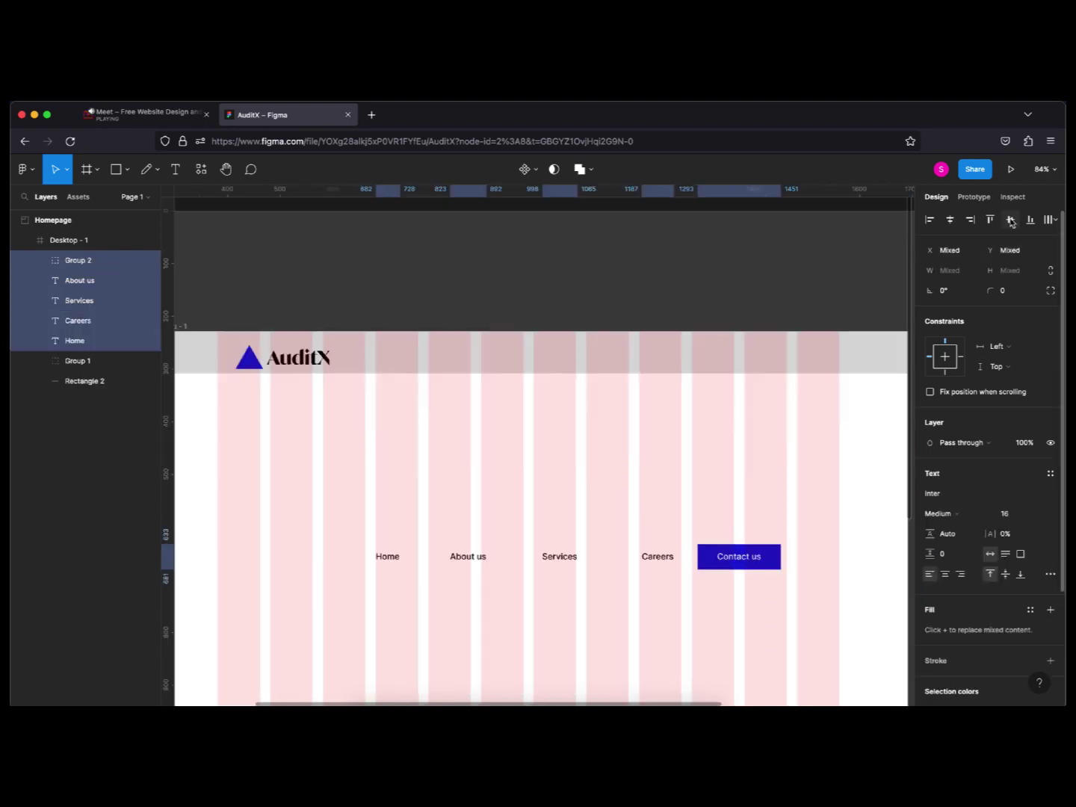
Align the vertical centers of the four navigation labels and the Contact us button, and set their horizontal spacing to 40.
{"action": "left_click", "coordinate": [1011, 222]}
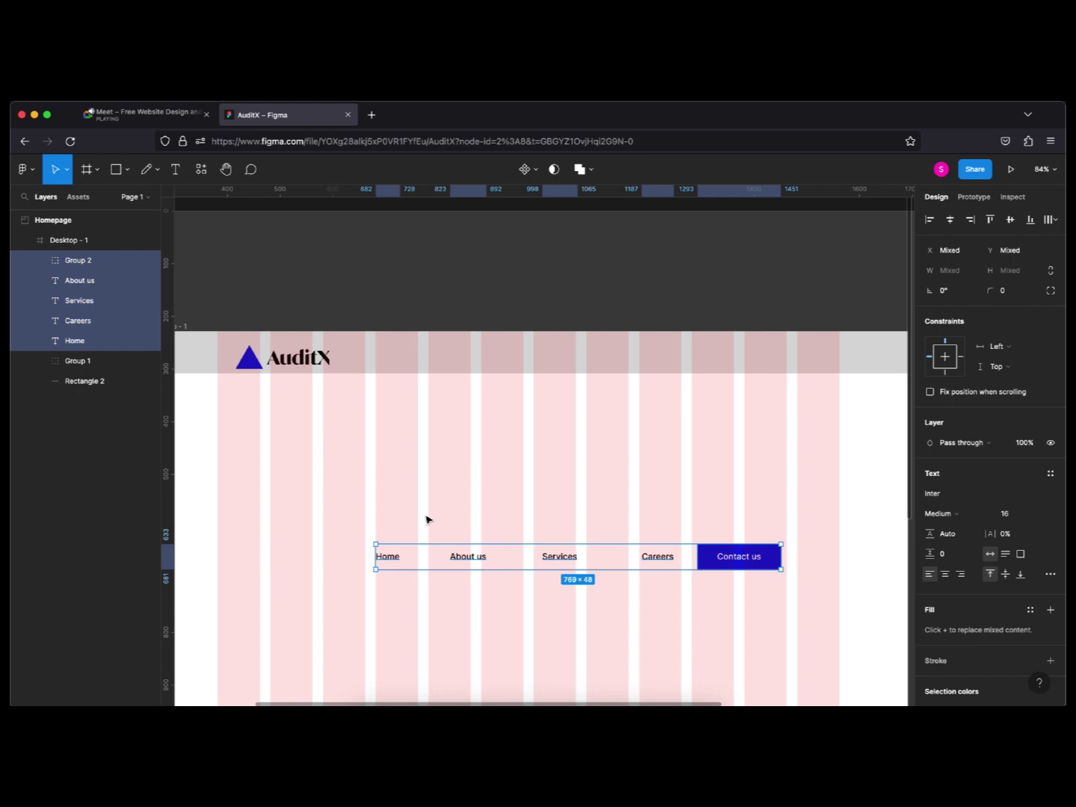
{"action": "mouse_move", "coordinate": [770, 561]}
{"action": "scroll", "coordinate": [770, 566], "scroll_direction": "up", "scroll_amount": 3}
{"action": "scroll", "coordinate": [770, 567], "scroll_direction": "up", "scroll_amount": 3}
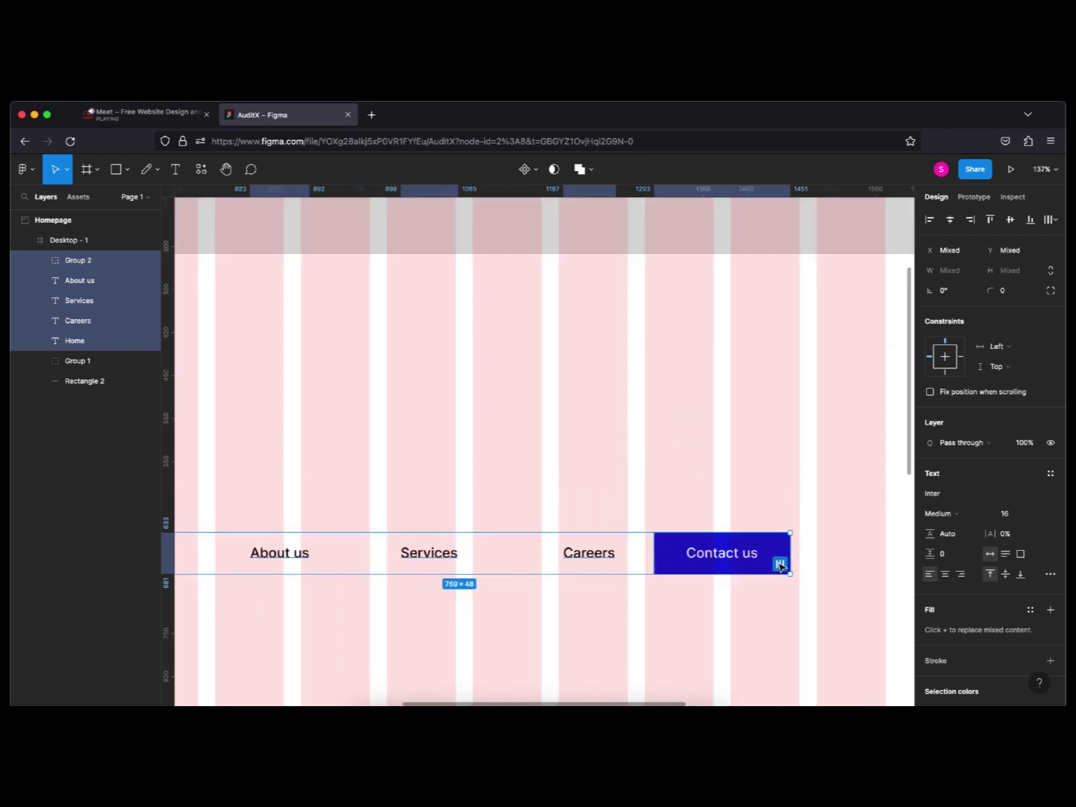
{"action": "scroll", "coordinate": [779, 566], "scroll_direction": "down", "scroll_amount": 4}
{"action": "left_click", "coordinate": [946, 311]}
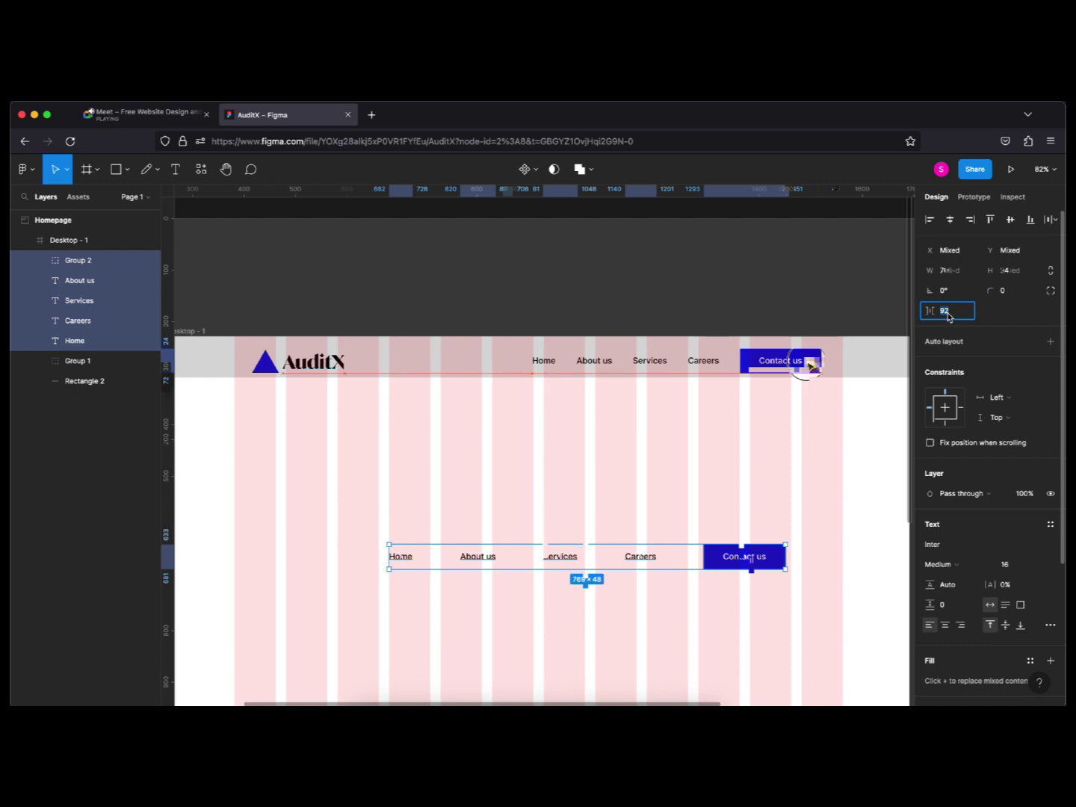
Position the navigation row in the header, ending at the last grid column at X 749, Y 16, and group it.
{"action": "left_click_drag", "start_coordinate": [810, 366], "coordinate": [828, 364]}
{"action": "left_click_drag", "start_coordinate": [826, 363], "coordinate": [843, 381]}
{"action": "key", "text": "super+g"}
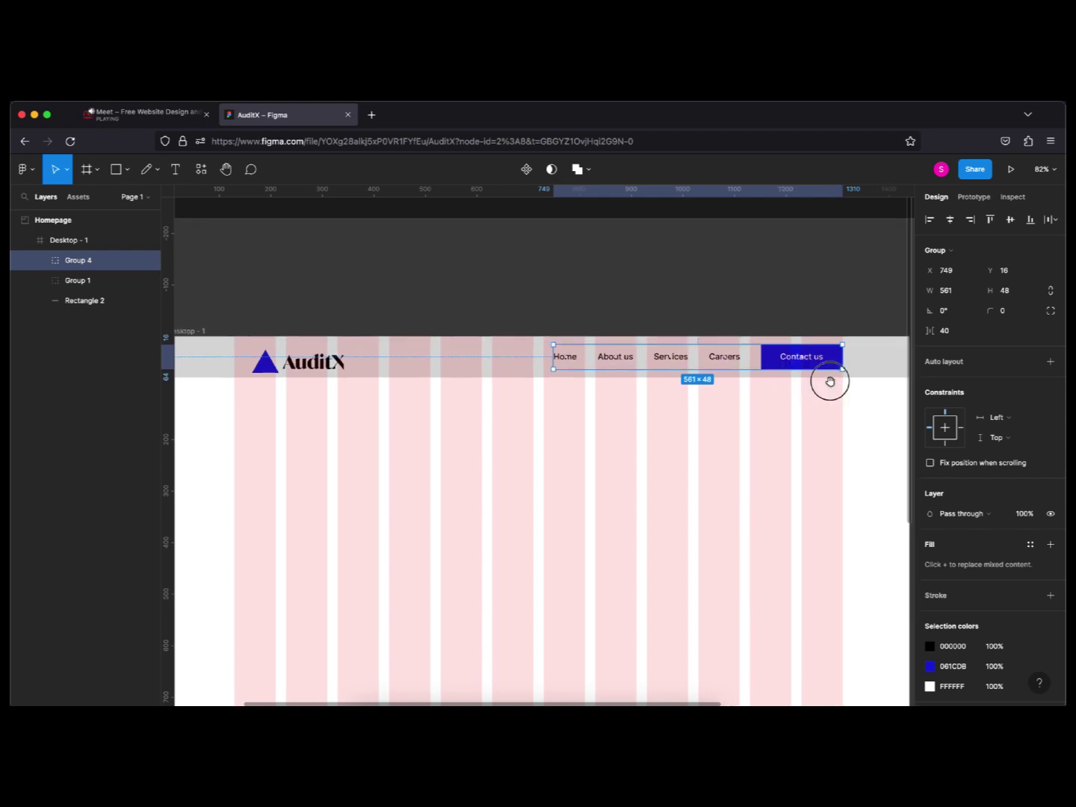
Align the logo group and the navigation group on their vertical centers.
{"action": "left_click_drag", "start_coordinate": [830, 382], "coordinate": [794, 383]}
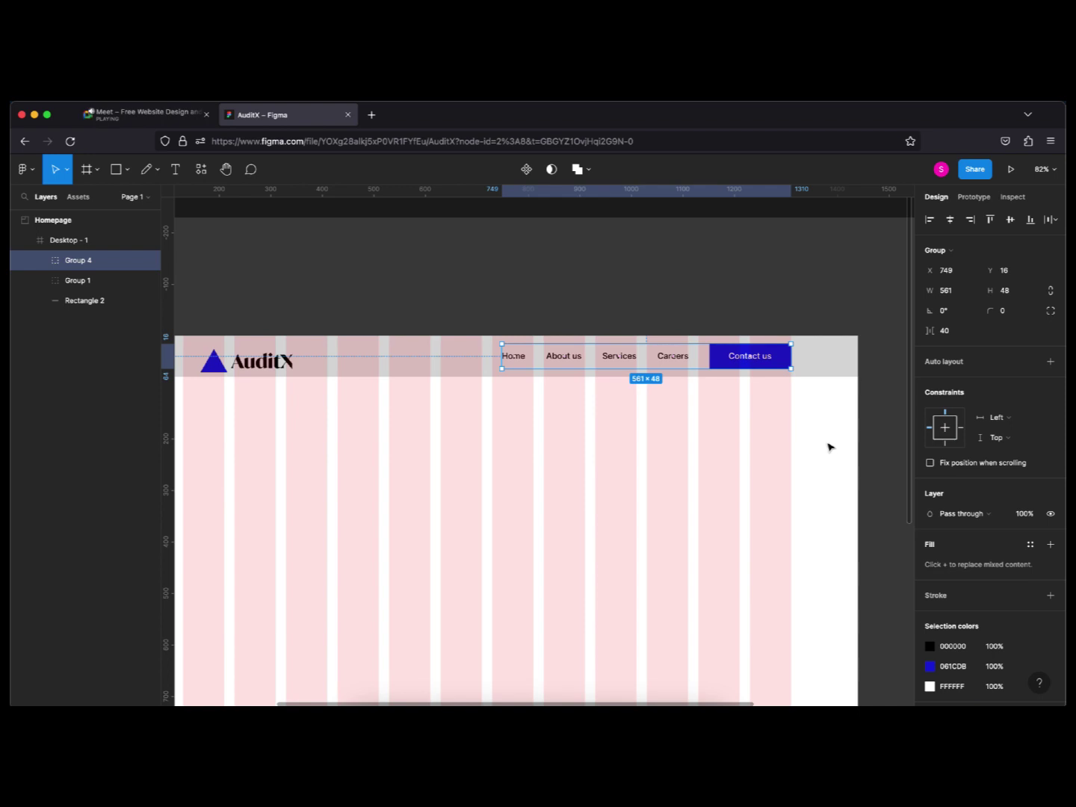
{"action": "key", "text": "super+a"}
{"action": "left_click", "coordinate": [1013, 221]}
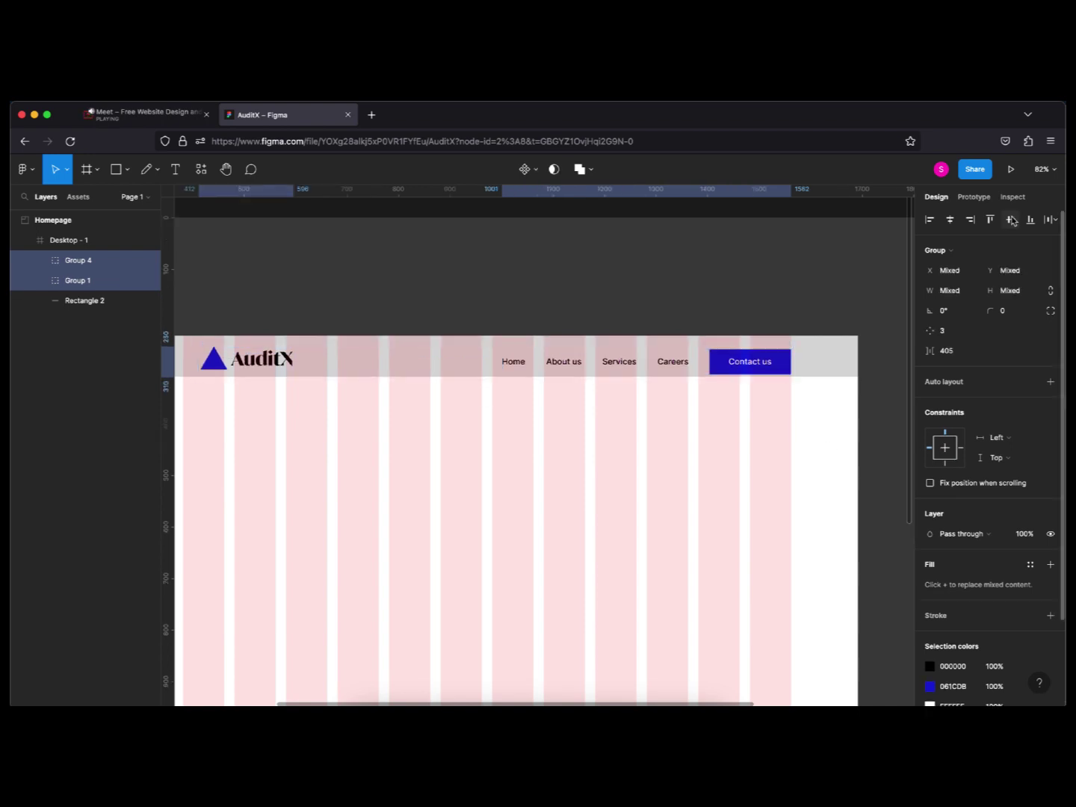
{"action": "left_click", "coordinate": [1012, 221]}
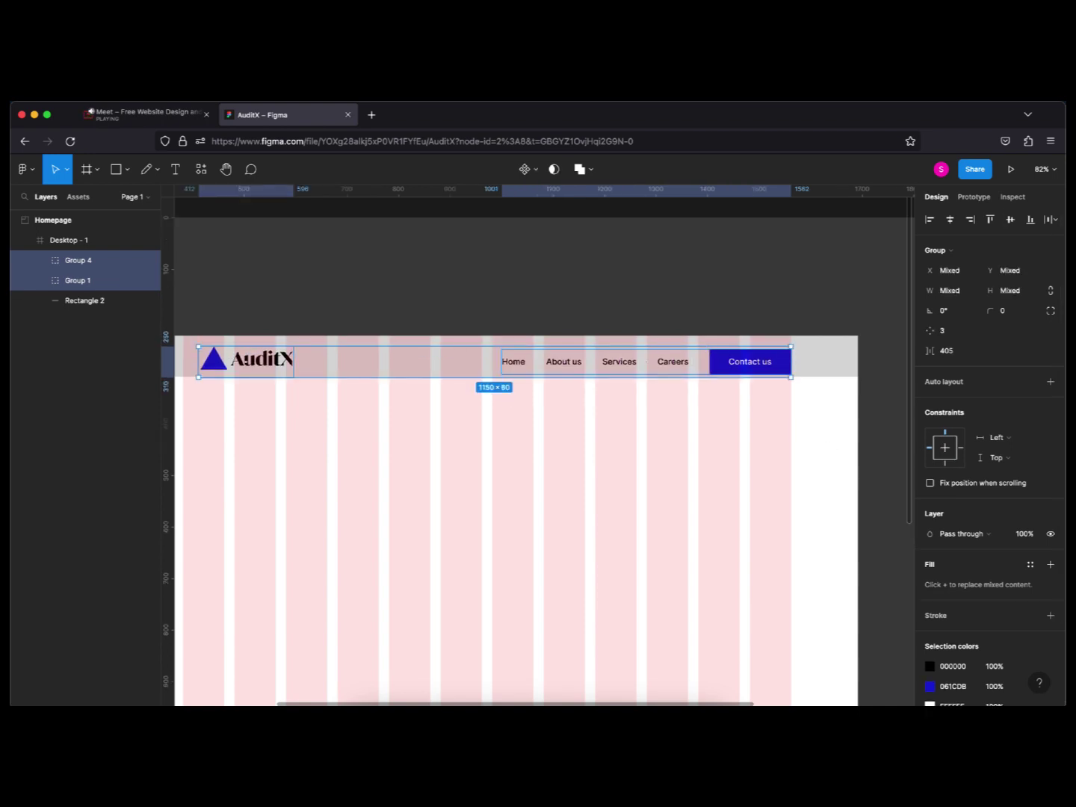
Center the logo and navigation groups vertically on the header rectangle, and clear the selection.
{"action": "scroll", "coordinate": [550, 418], "scroll_direction": "left", "scroll_amount": 2}
{"action": "left_click", "coordinate": [293, 364], "text": "shift"}
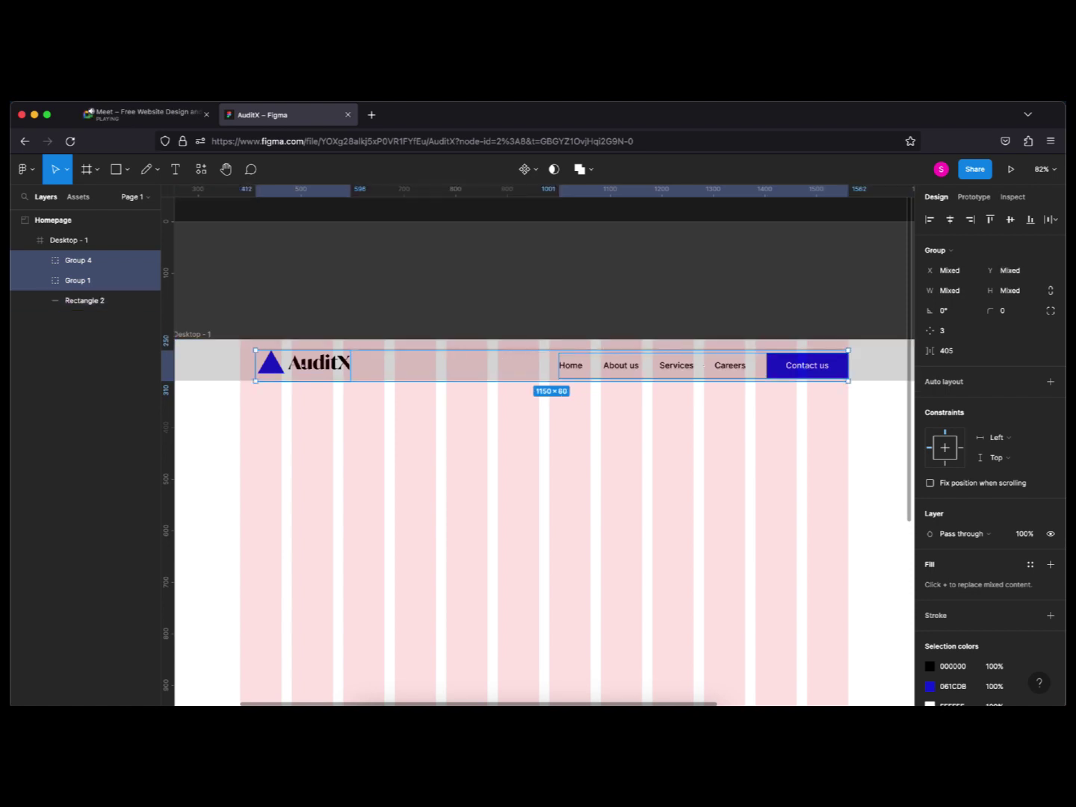
{"action": "left_click", "coordinate": [1011, 221]}
{"action": "left_click", "coordinate": [1012, 222]}
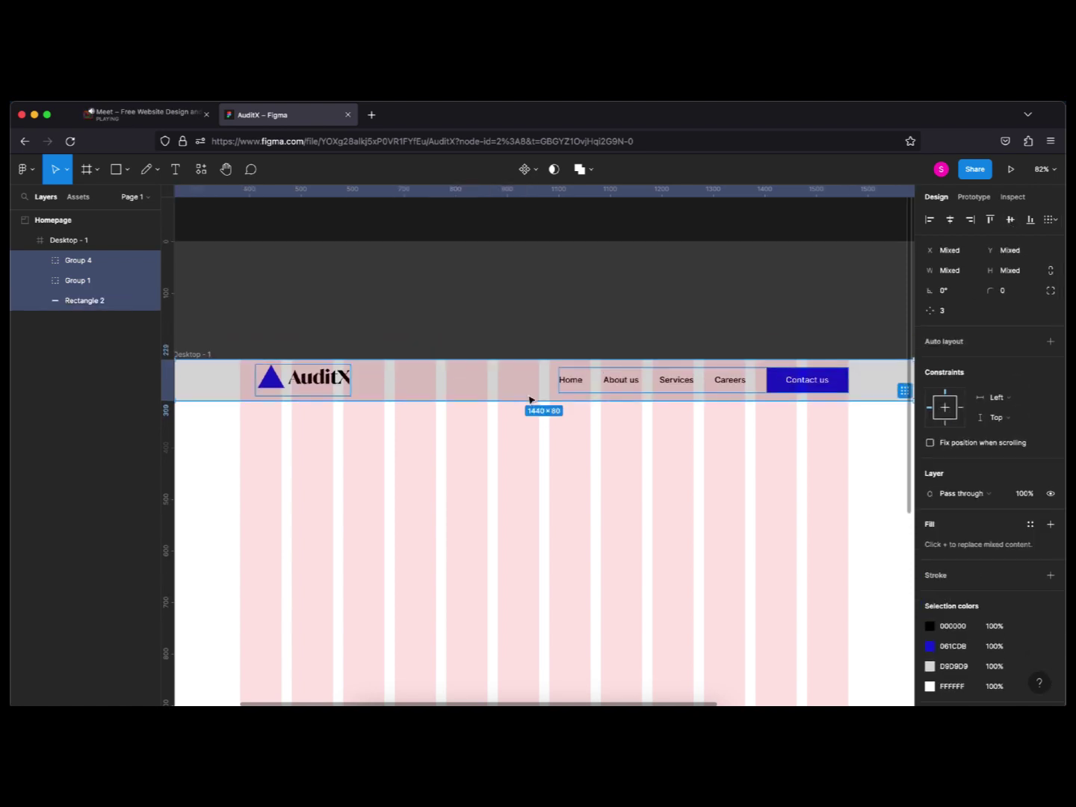
{"action": "scroll", "coordinate": [531, 400], "scroll_direction": "up", "scroll_amount": 1}
{"action": "left_click", "coordinate": [222, 399]}
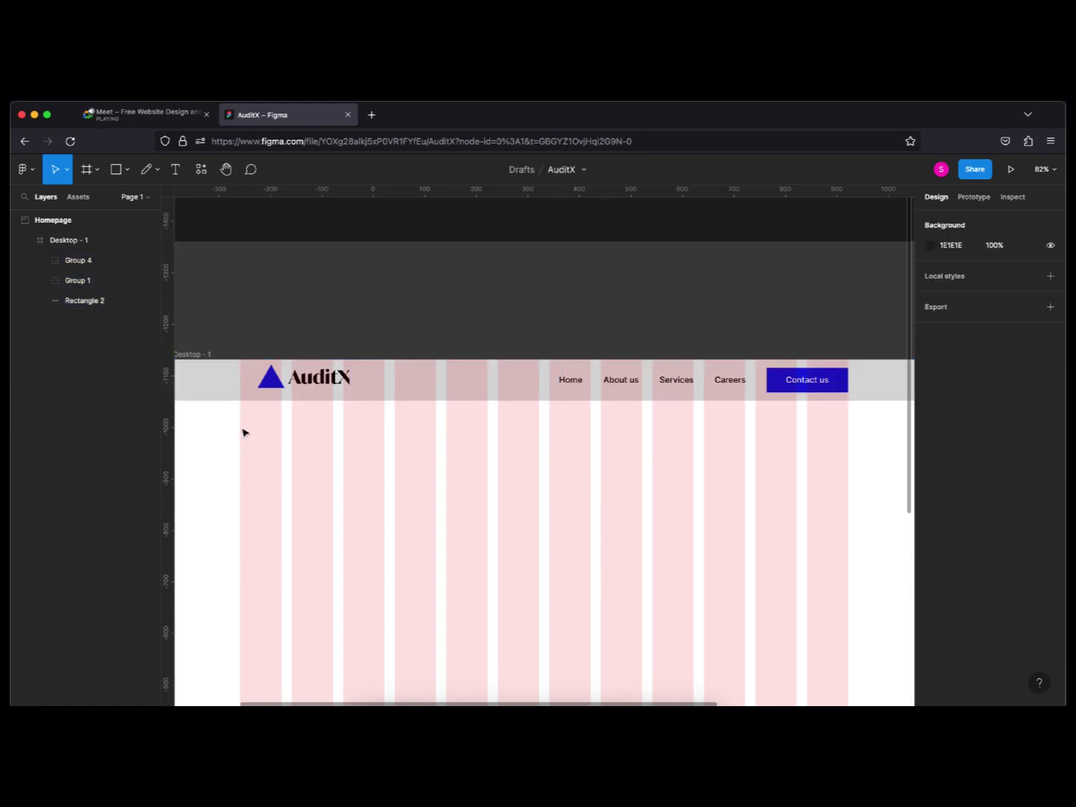
Change the header background rectangle's fill to white and clear the selection.
{"action": "left_click", "coordinate": [211, 379]}
{"action": "left_click", "coordinate": [956, 493]}
{"action": "type", "text": "white"}
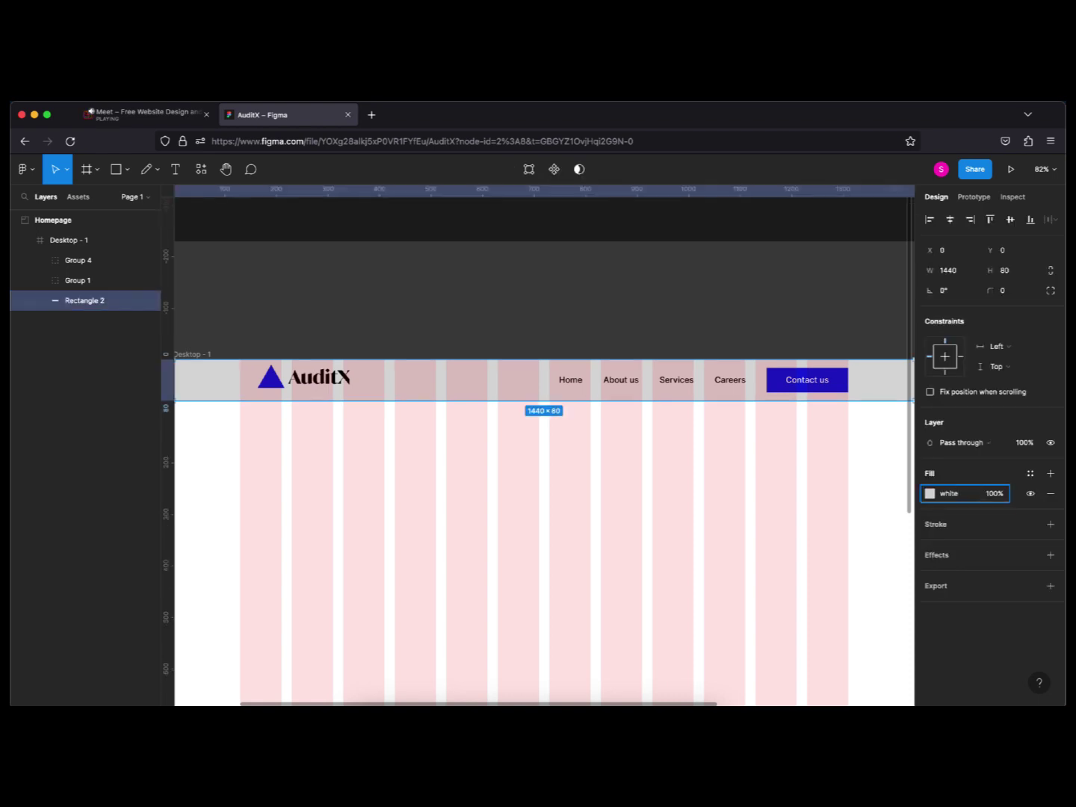
{"action": "left_click", "coordinate": [828, 446]}
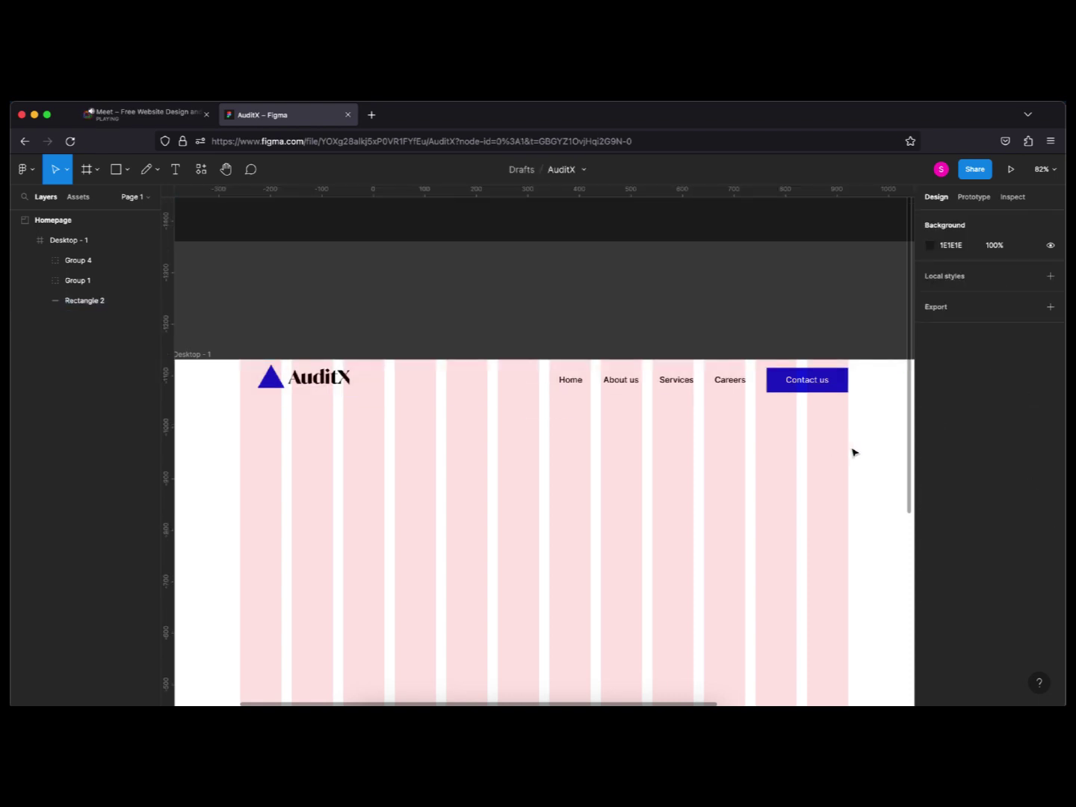
Group the logo group, the navigation group and the header background rectangle together.
{"action": "left_click_drag", "start_coordinate": [853, 447], "coordinate": [236, 315]}
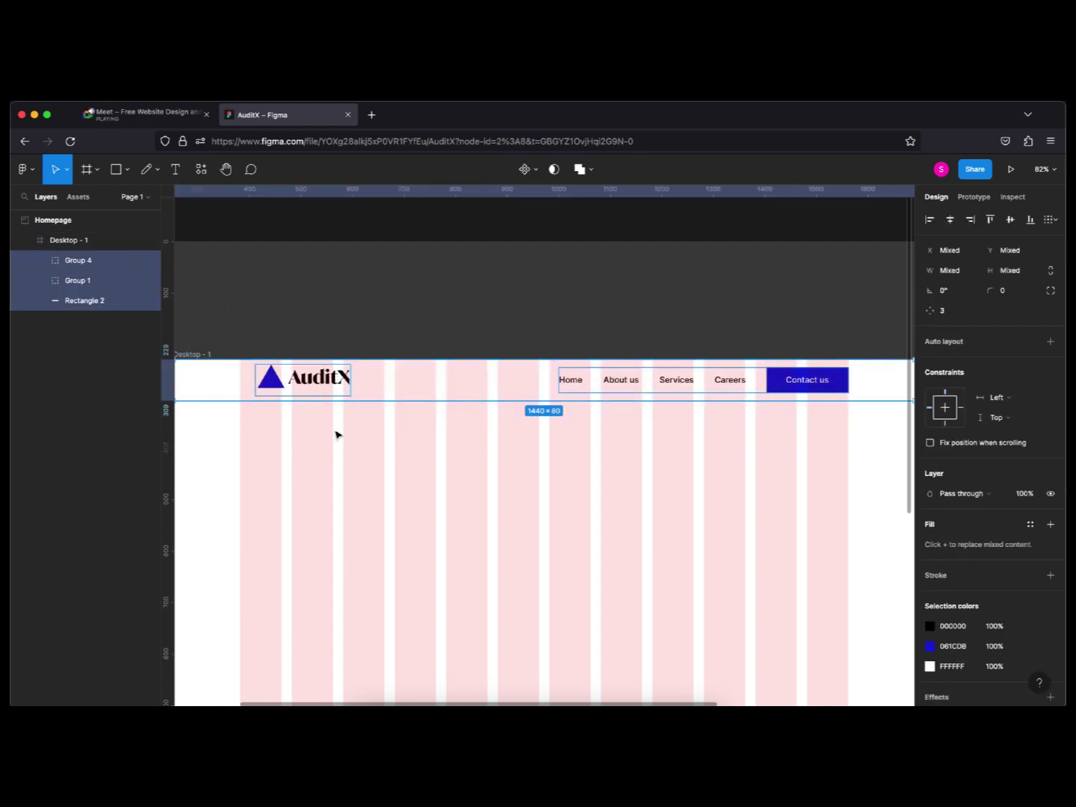
{"action": "right_click", "coordinate": [398, 390]}
{"action": "key", "text": "Escape"}
{"action": "right_click", "coordinate": [396, 390]}
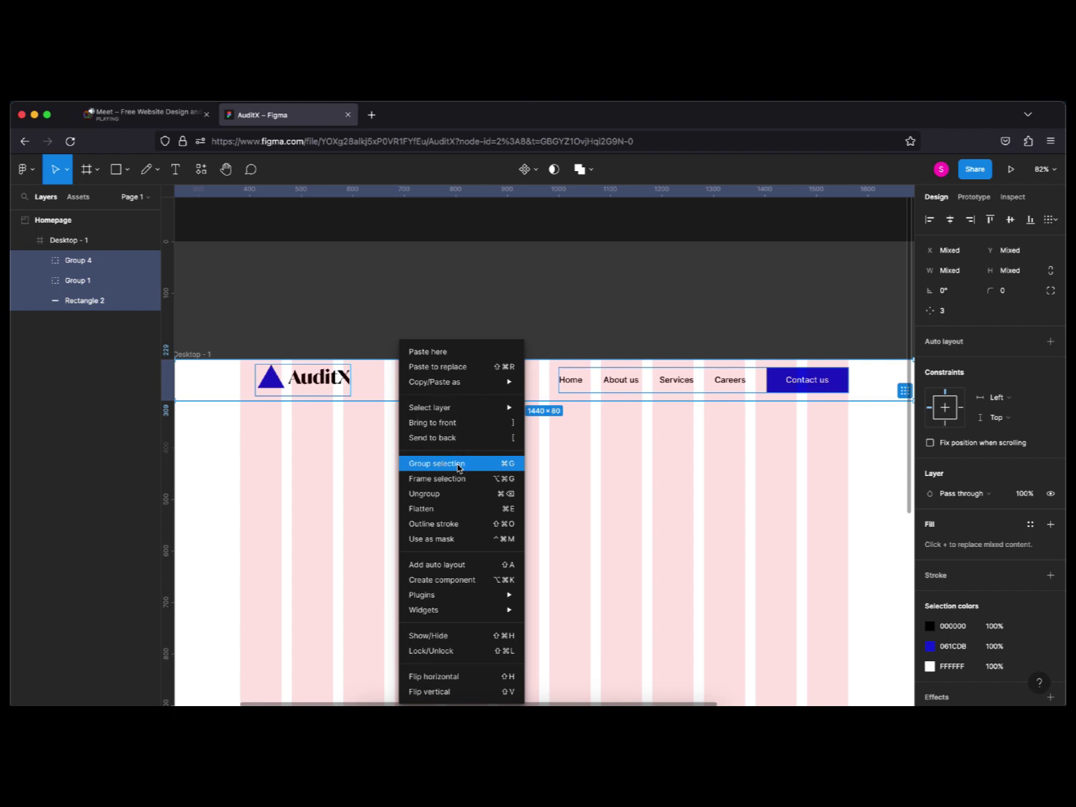
{"action": "left_click", "coordinate": [459, 464]}
Rename the new group containing the logo, navigation and background as Header.
{"action": "double_click", "coordinate": [77, 261]}
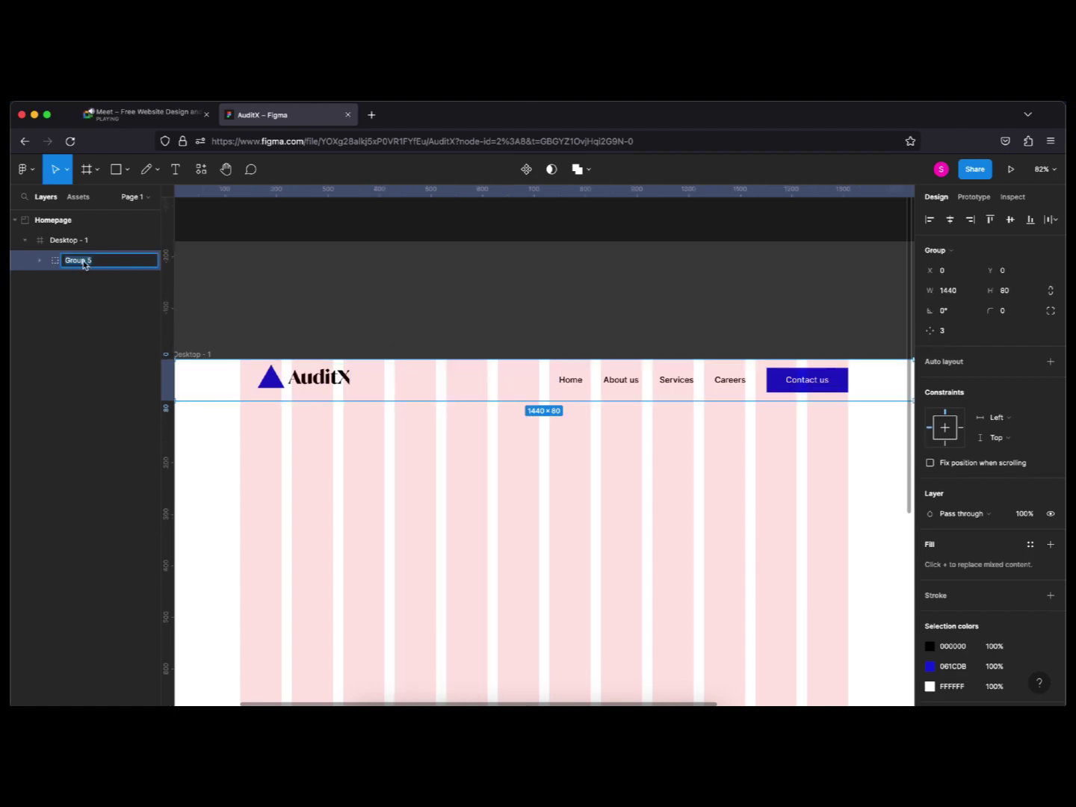
{"action": "type", "text": "Heaader"}
{"action": "key", "text": "Left"}
{"action": "key", "text": "Left"}
{"action": "key", "text": "Left"}
{"action": "key", "text": "BackSpace"}
{"action": "key", "text": "Return"}
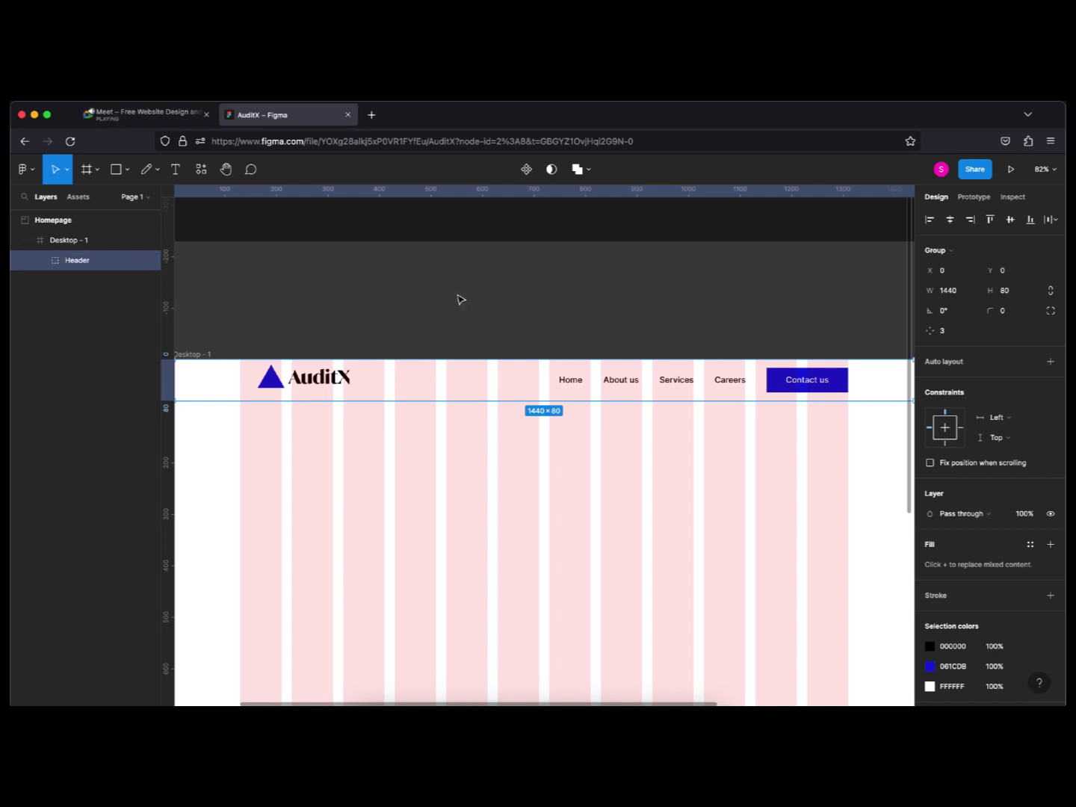
Add a text layer in the empty area below the header at about X 400, Y 303, reading "Providing".
{"action": "scroll", "coordinate": [499, 430], "scroll_direction": "down", "scroll_amount": 3}
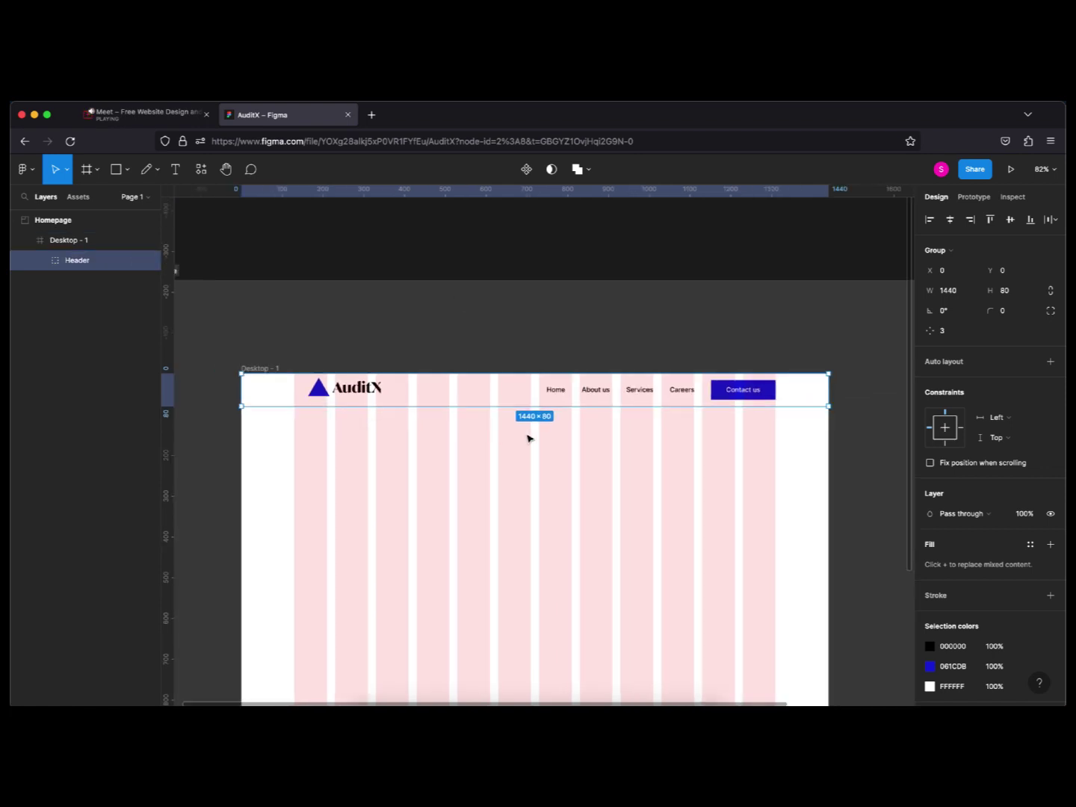
{"action": "left_click", "coordinate": [551, 435]}
{"action": "left_click_drag", "start_coordinate": [551, 434], "coordinate": [564, 326]}
{"action": "key", "text": "t"}
{"action": "left_click", "coordinate": [415, 386]}
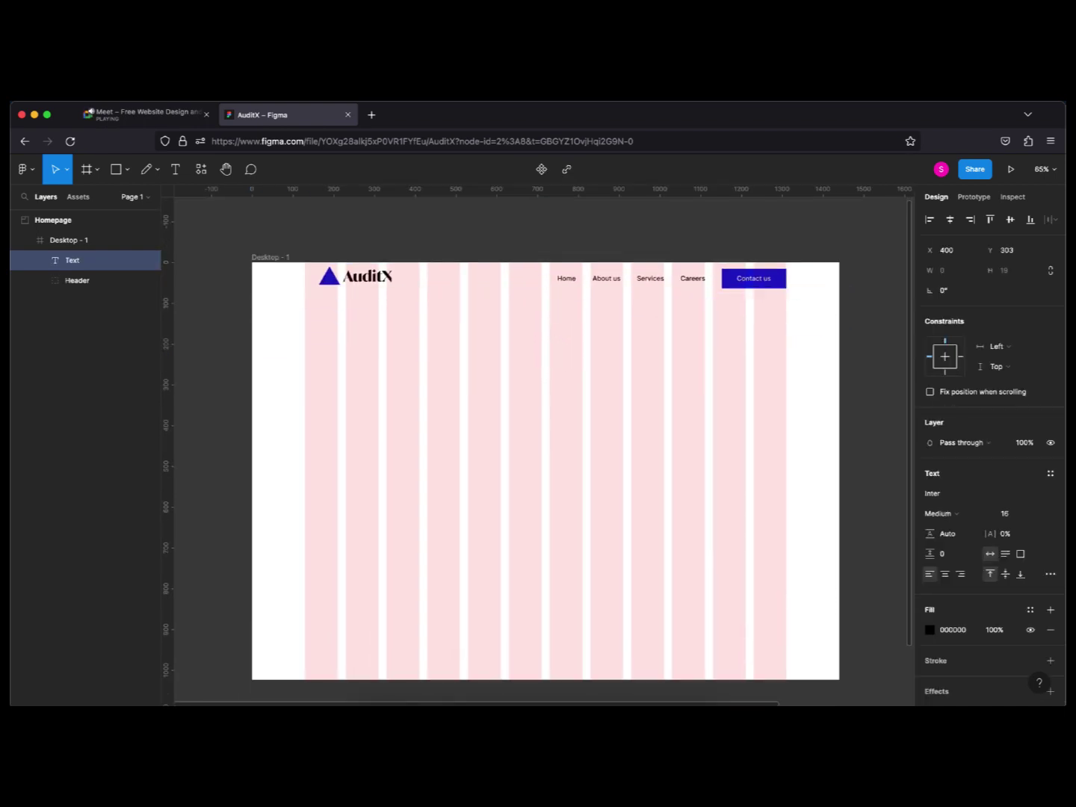
{"action": "type", "text": "Providing"}
{"action": "scroll", "coordinate": [432, 399], "scroll_direction": "up", "scroll_amount": 2}
{"action": "scroll", "coordinate": [428, 389], "scroll_direction": "up", "scroll_amount": 3}
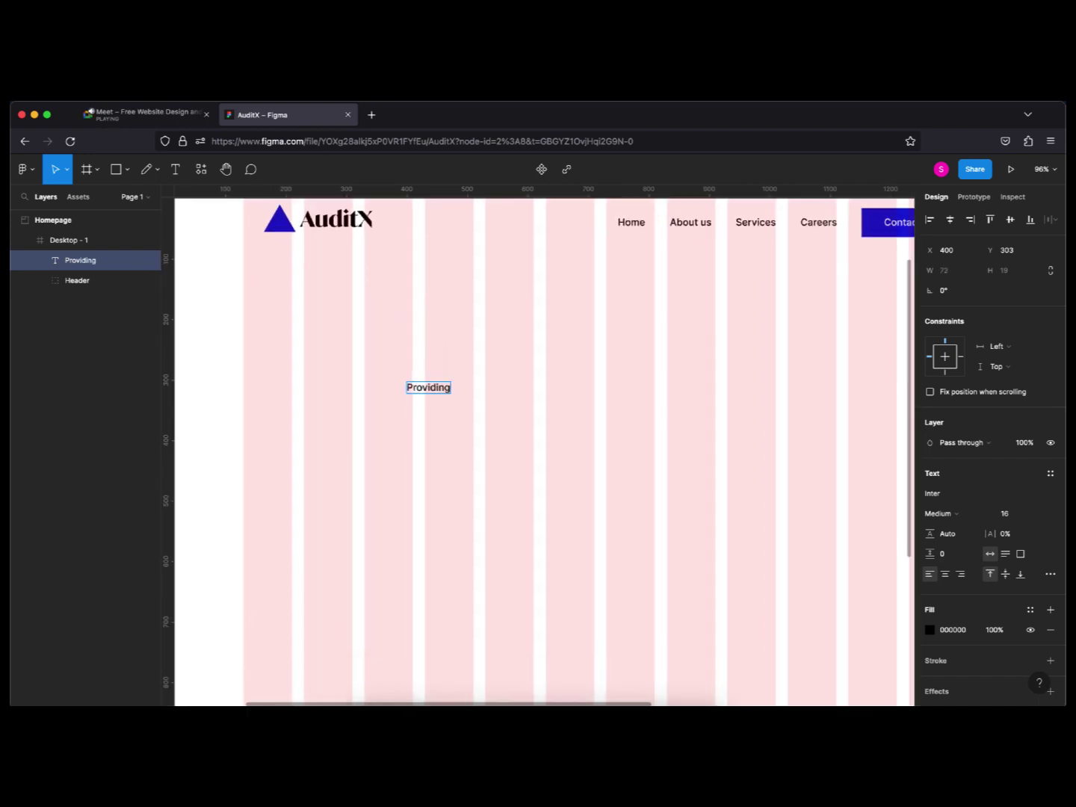
Replace the new layer's text with "We Provide Transparent and Effective", correcting the spelling of Effective.
{"action": "key", "text": "ctrl+a"}
{"action": "type", "text": "We"}
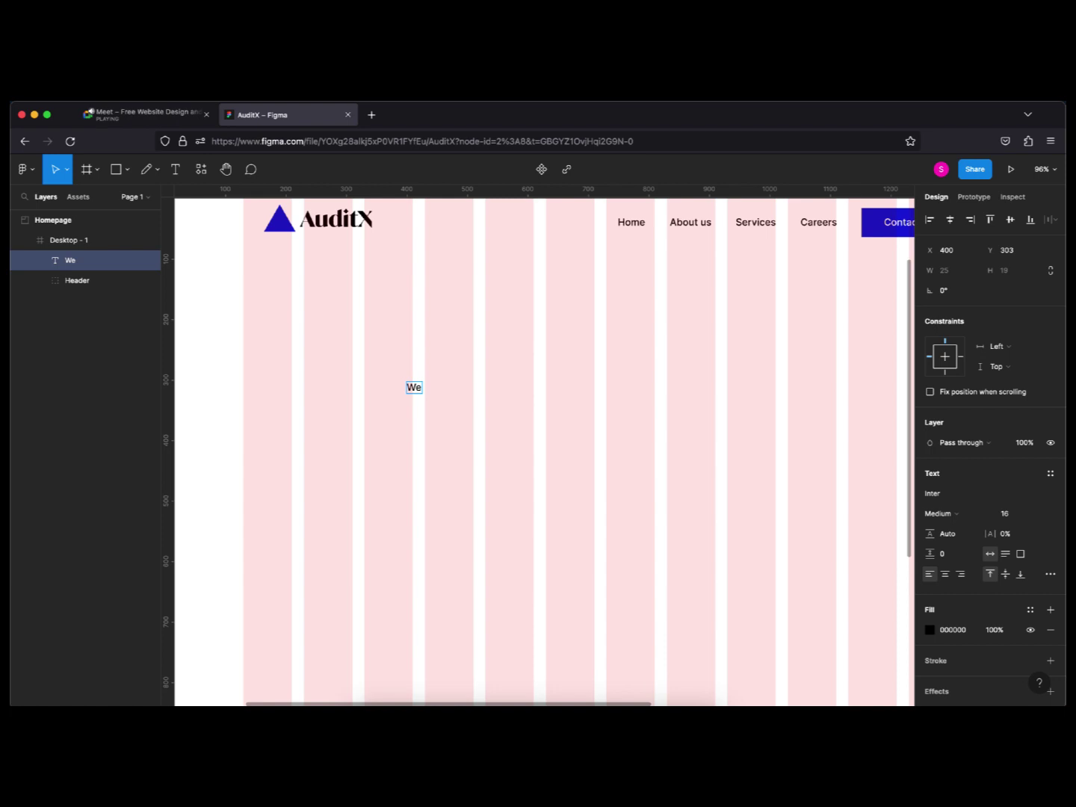
{"action": "type", "text": " Provide Tran"}
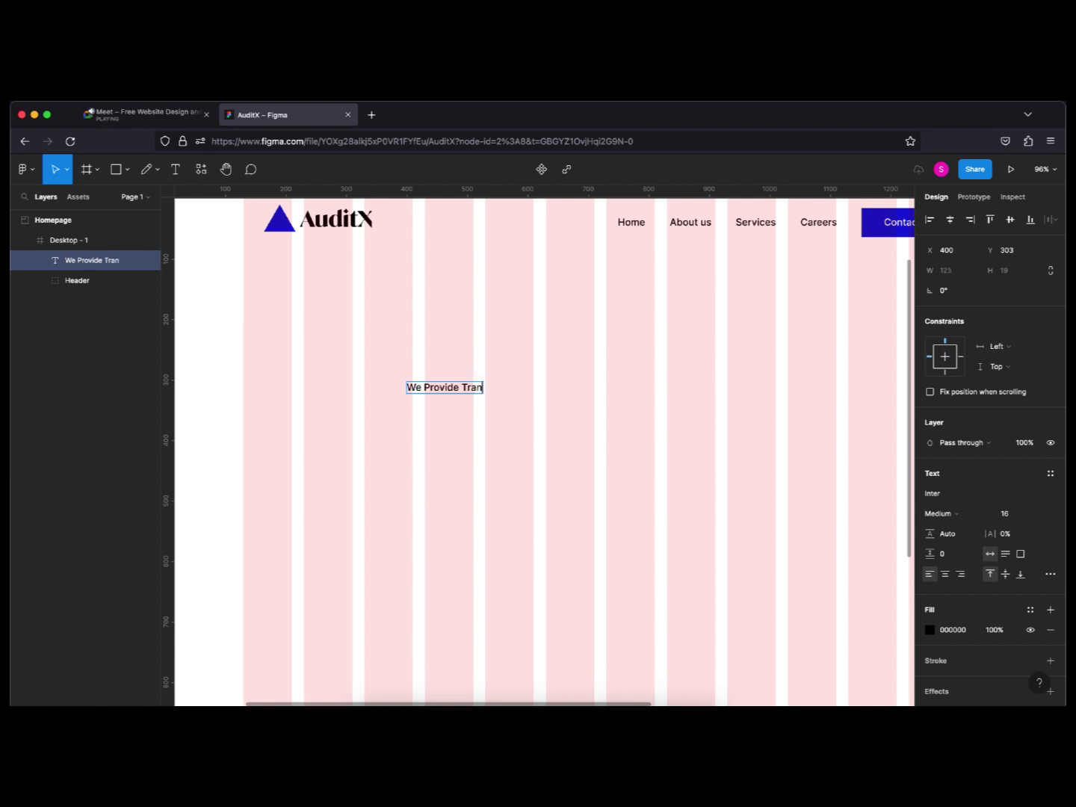
{"action": "type", "text": "sparent"}
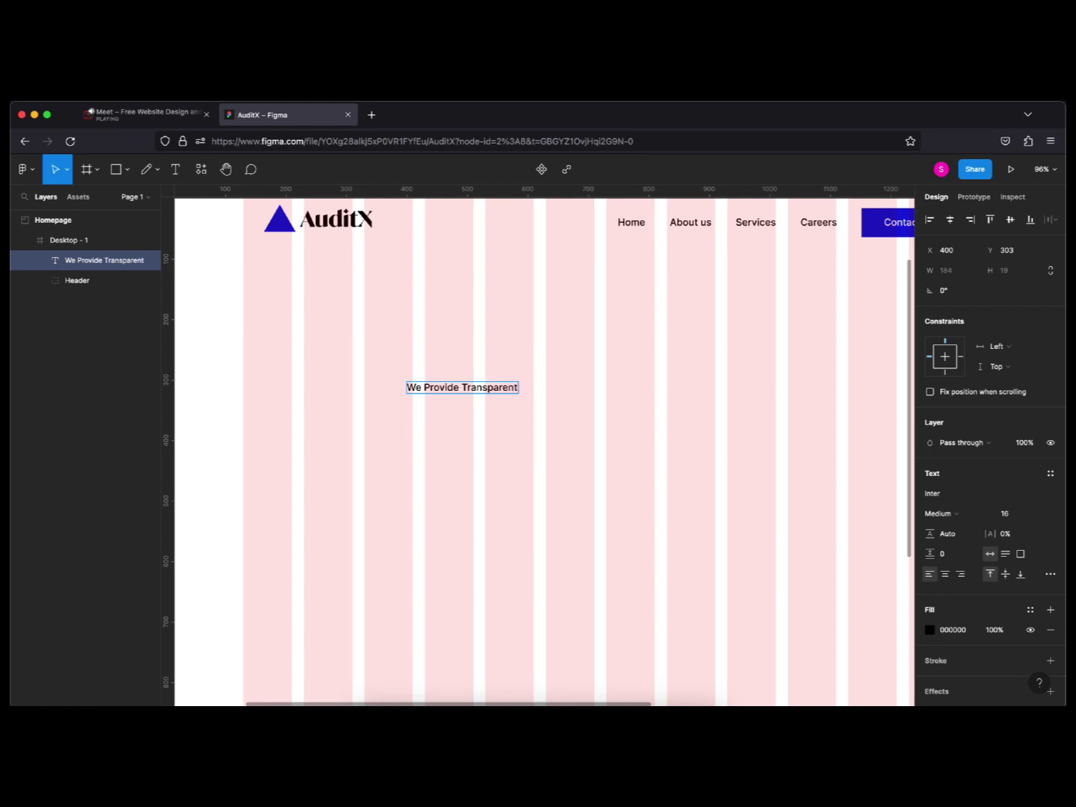
{"action": "type", "text": "  and Effeccti"}
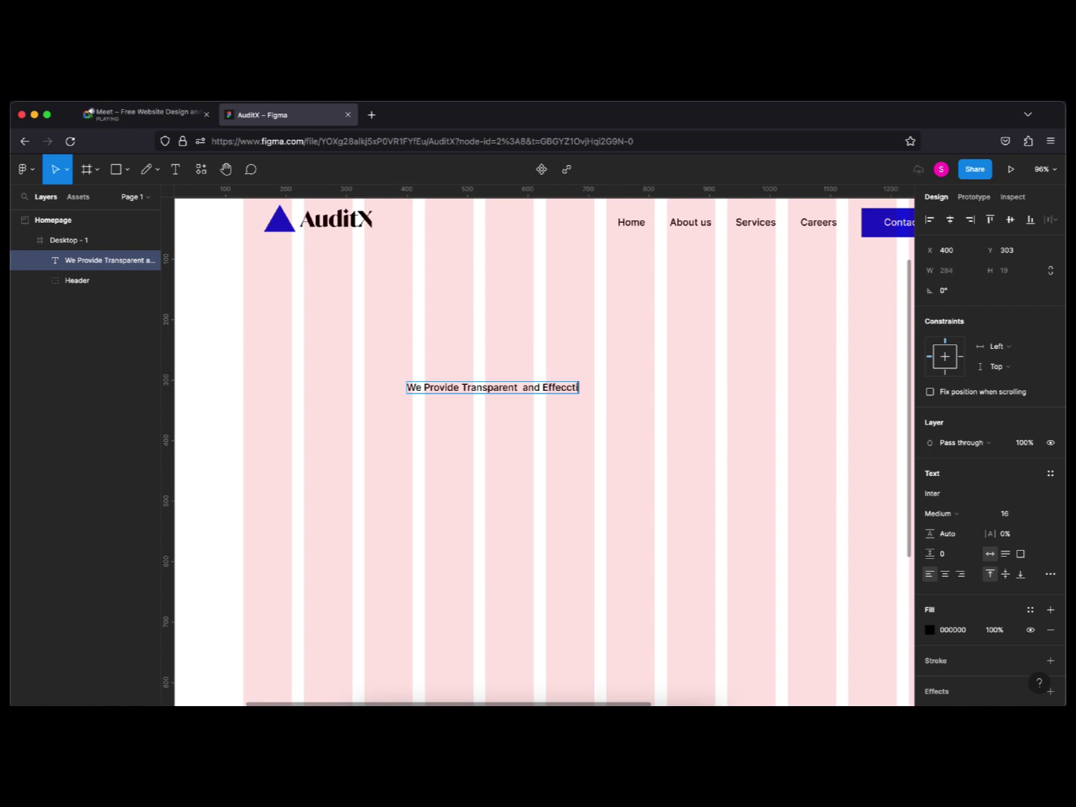
{"action": "type", "text": "ve"}
{"action": "key", "text": "Left"}
{"action": "key", "text": "Left"}
{"action": "key", "text": "Left"}
{"action": "key", "text": "BackSpace"}
Continue the headline text with "Audit Task That Will Hepl".
{"action": "type", "text": "A"}
{"action": "type", "text": "u"}
{"action": "type", "text": "d"}
{"action": "type", "text": "iti"}
{"action": "key", "text": "BackSpace"}
{"action": "type", "text": "Tas"}
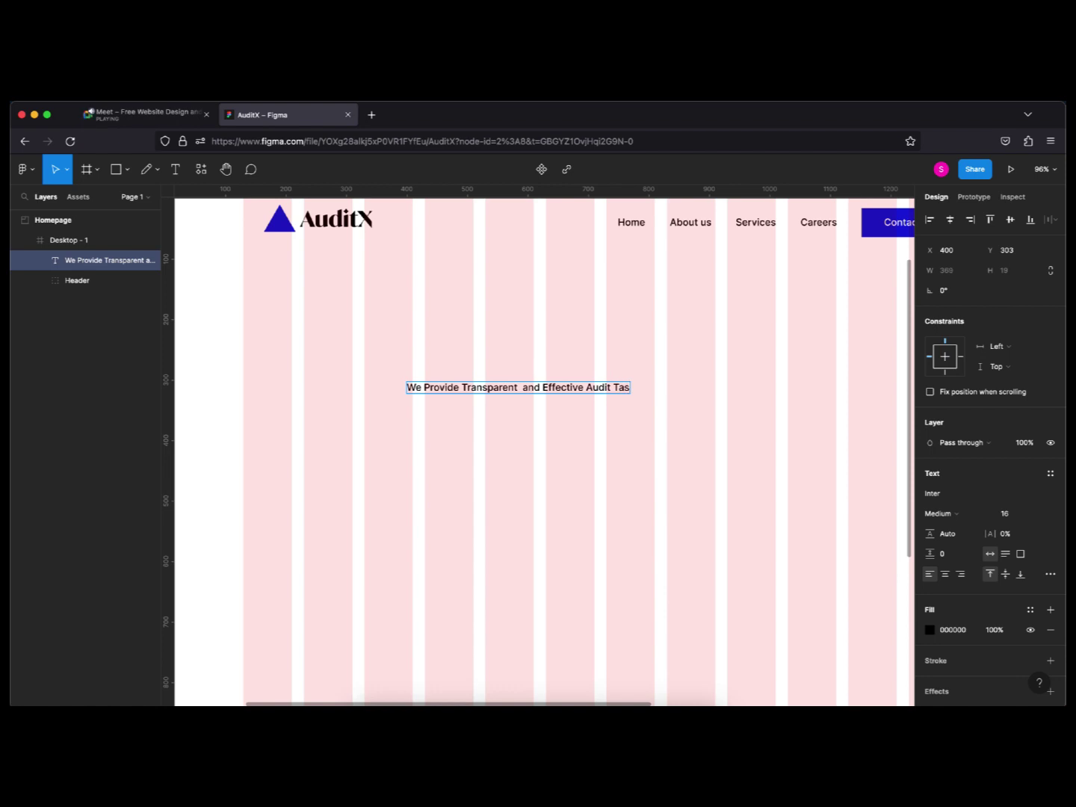
{"action": "type", "text": "k That w"}
{"action": "key", "text": "BackSpace"}
{"action": "key", "text": "BackSpace"}
{"action": "type", "text": "Will Hepl"}
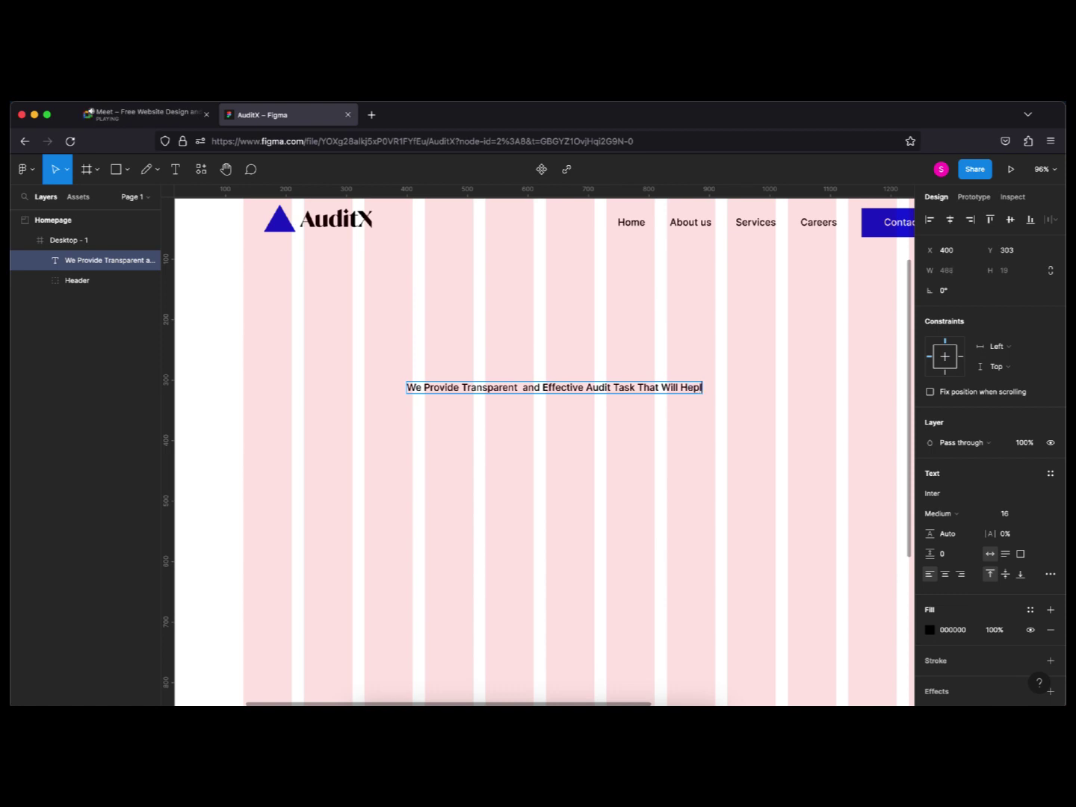
Complete the headline text with "Your Company Wise Financial Decision".
{"action": "type", "text": " Your Company"}
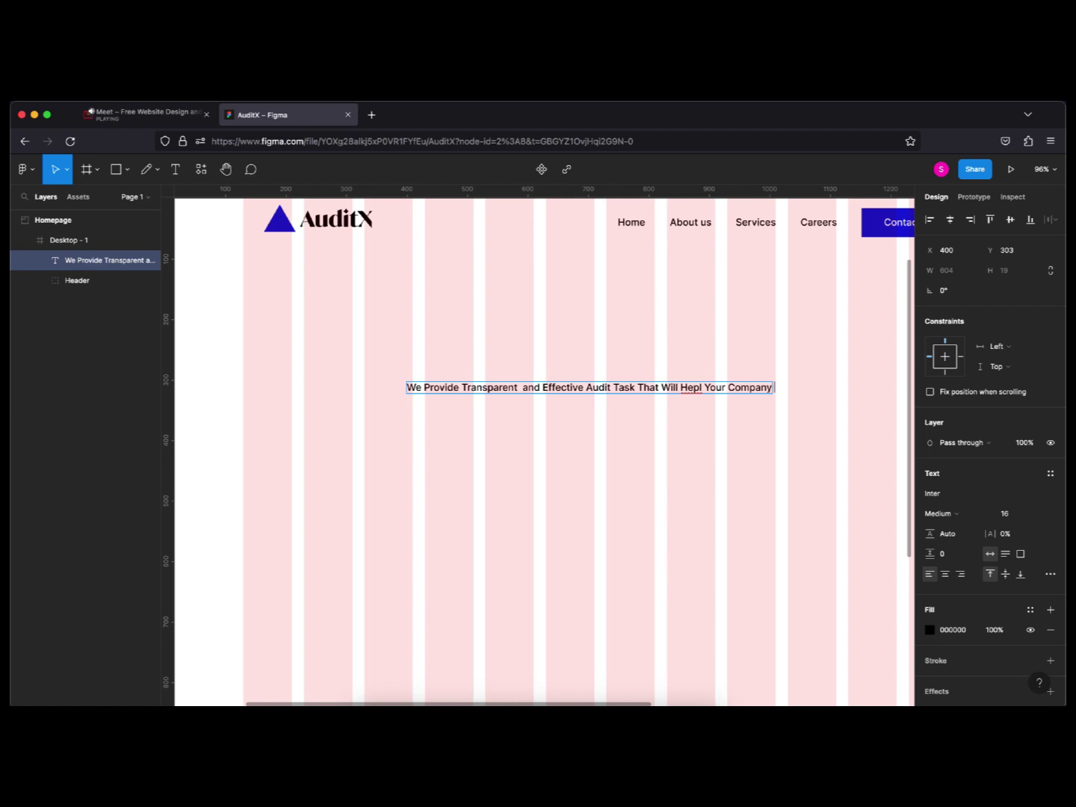
{"action": "type", "text": "Wise Finaa"}
{"action": "key", "text": "BackSpace"}
{"action": "type", "text": "nc"}
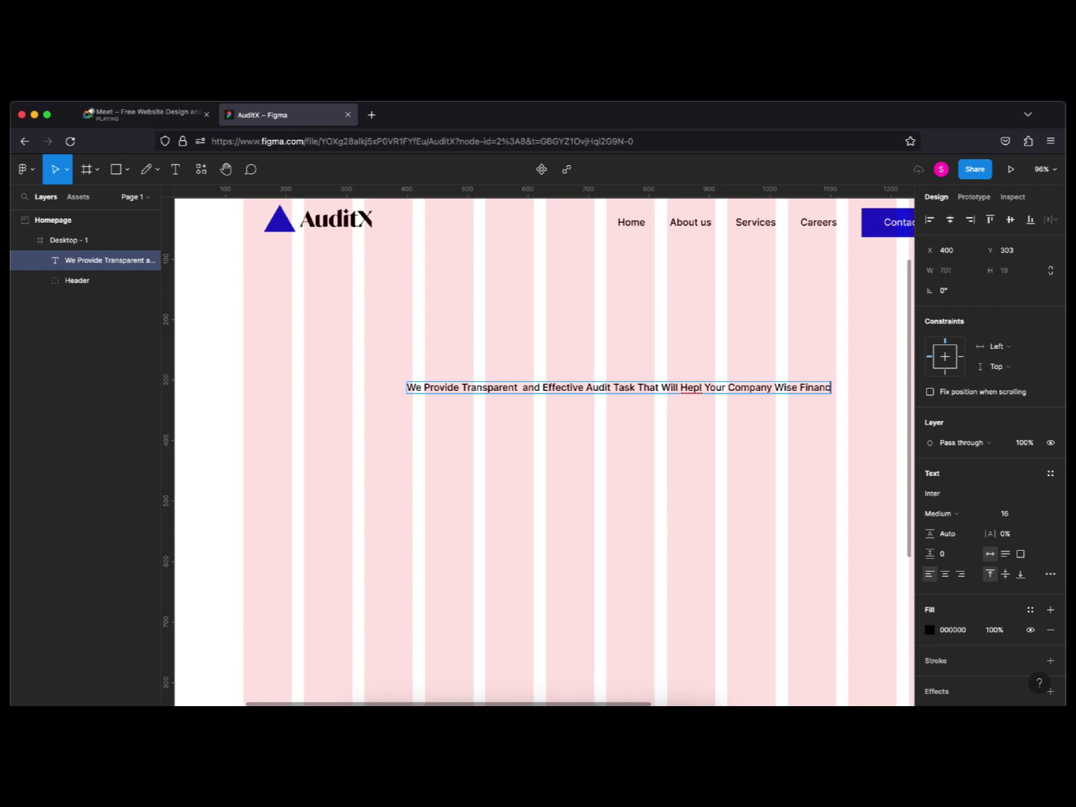
{"action": "type", "text": "i"}
{"action": "type", "text": "ial Decision"}
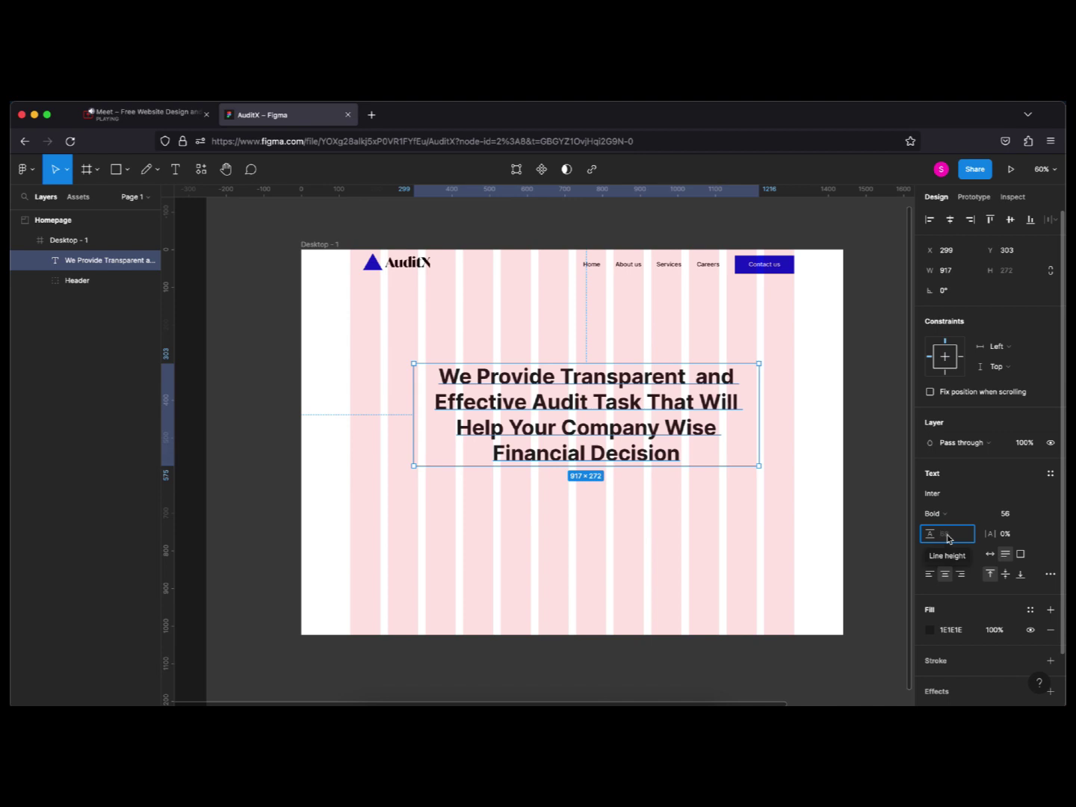
Set the headline's line height to 120% and leave the value field.
{"action": "type", "text": "120"}
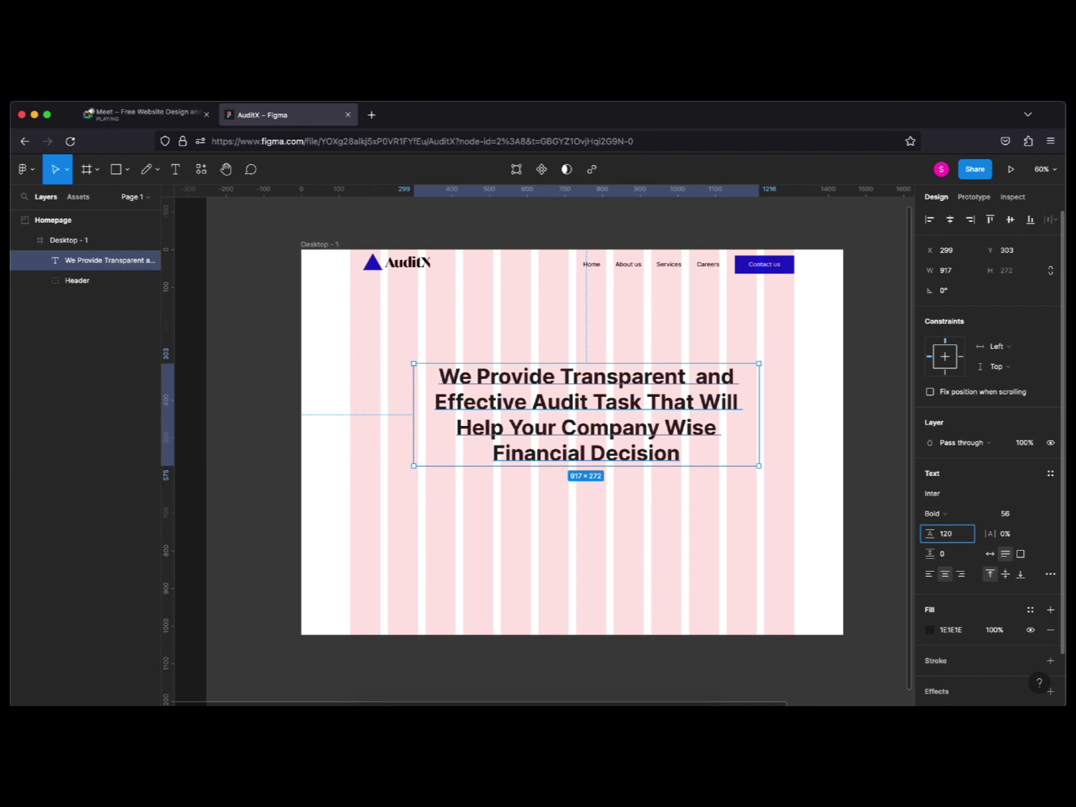
{"action": "key", "text": "Return"}
{"action": "key", "text": "Escape"}
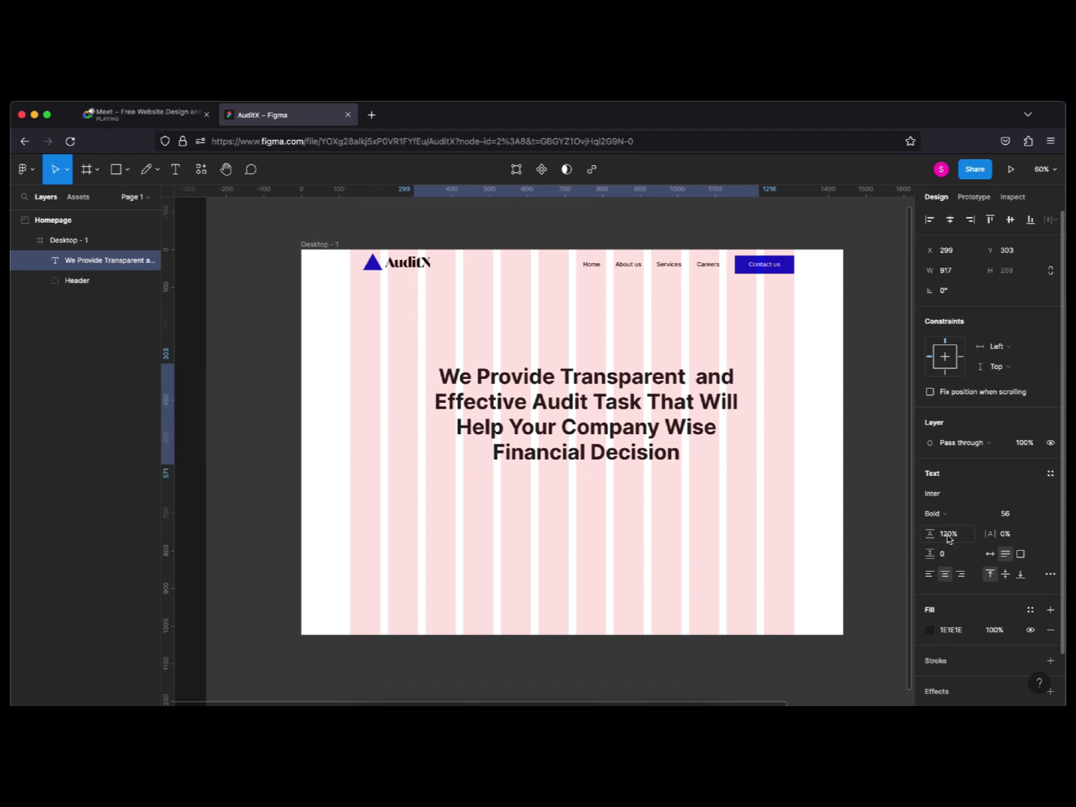
Move the headline up to about Y 244 and center it horizontally in the Desktop - 1 frame.
{"action": "left_click", "coordinate": [646, 422]}
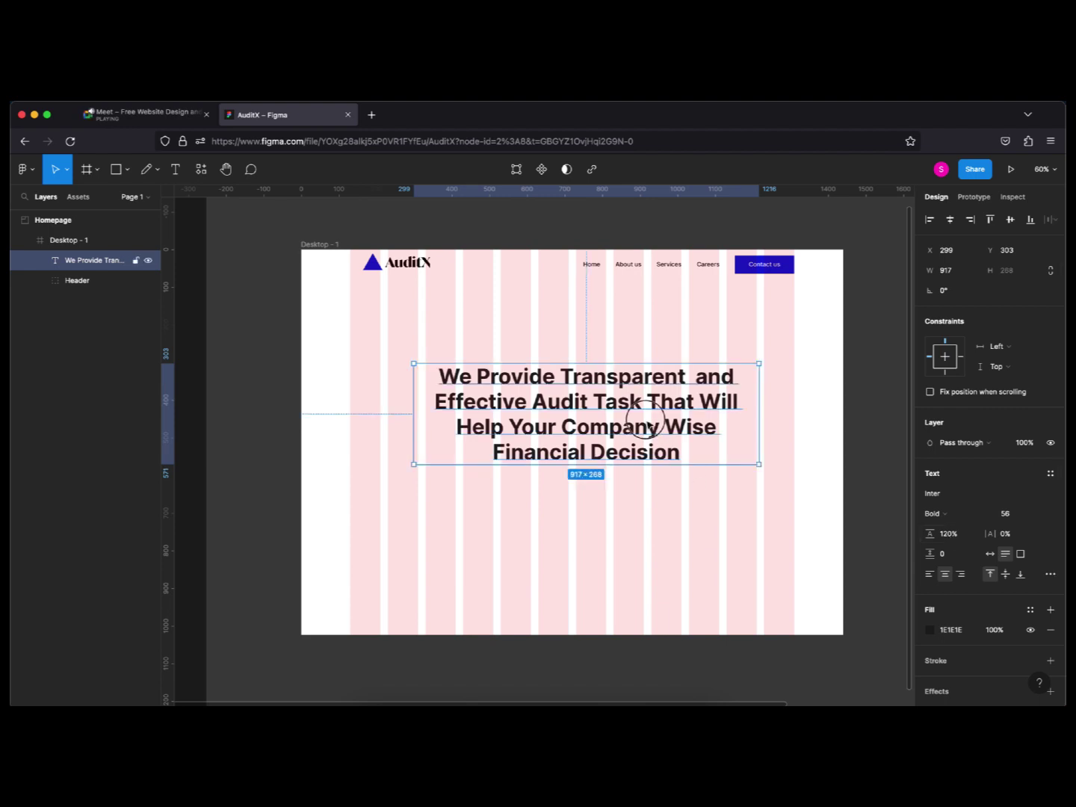
{"action": "left_click_drag", "start_coordinate": [647, 420], "coordinate": [644, 409]}
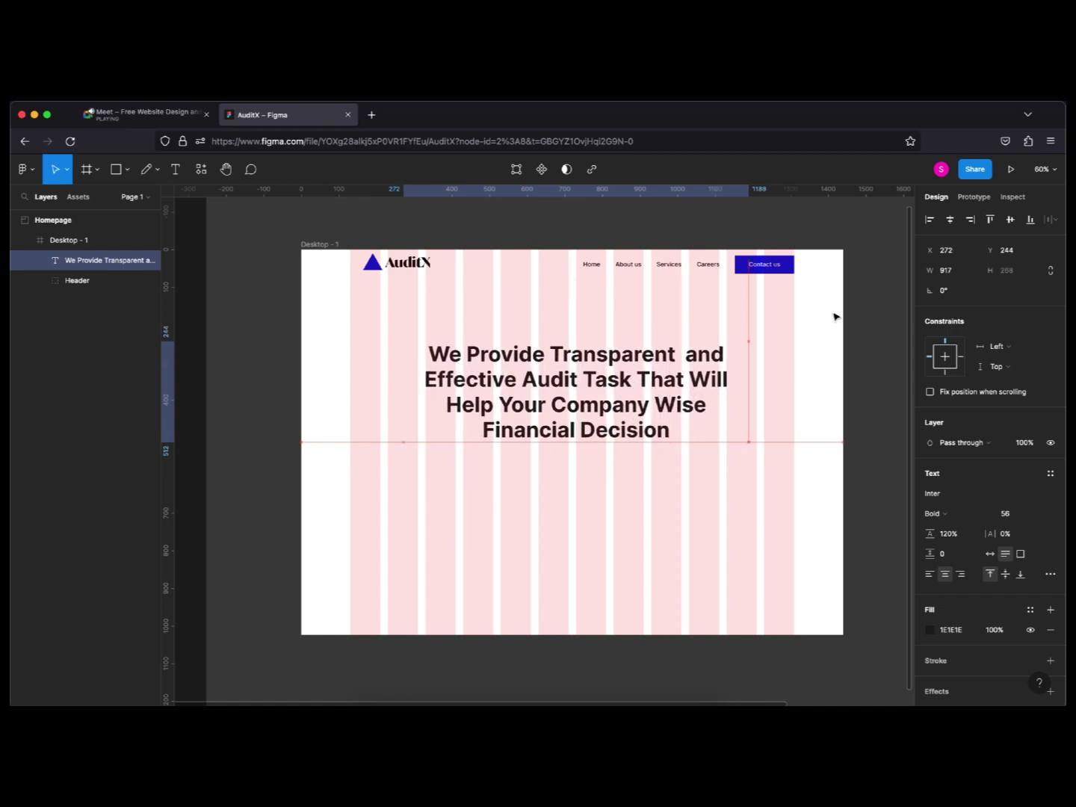
{"action": "left_click", "coordinate": [951, 219]}
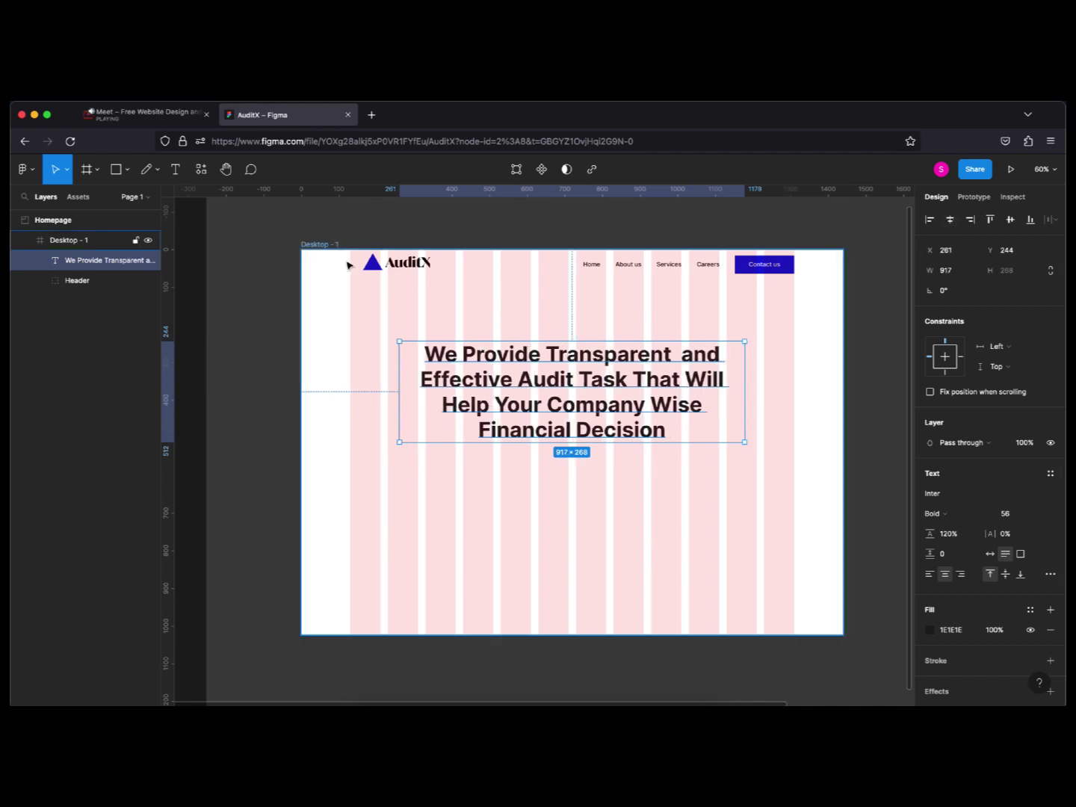
Preview the Desktop - 1 frame with its 12-column layout grid hidden, and show the grid again.
{"action": "key", "text": "Escape"}
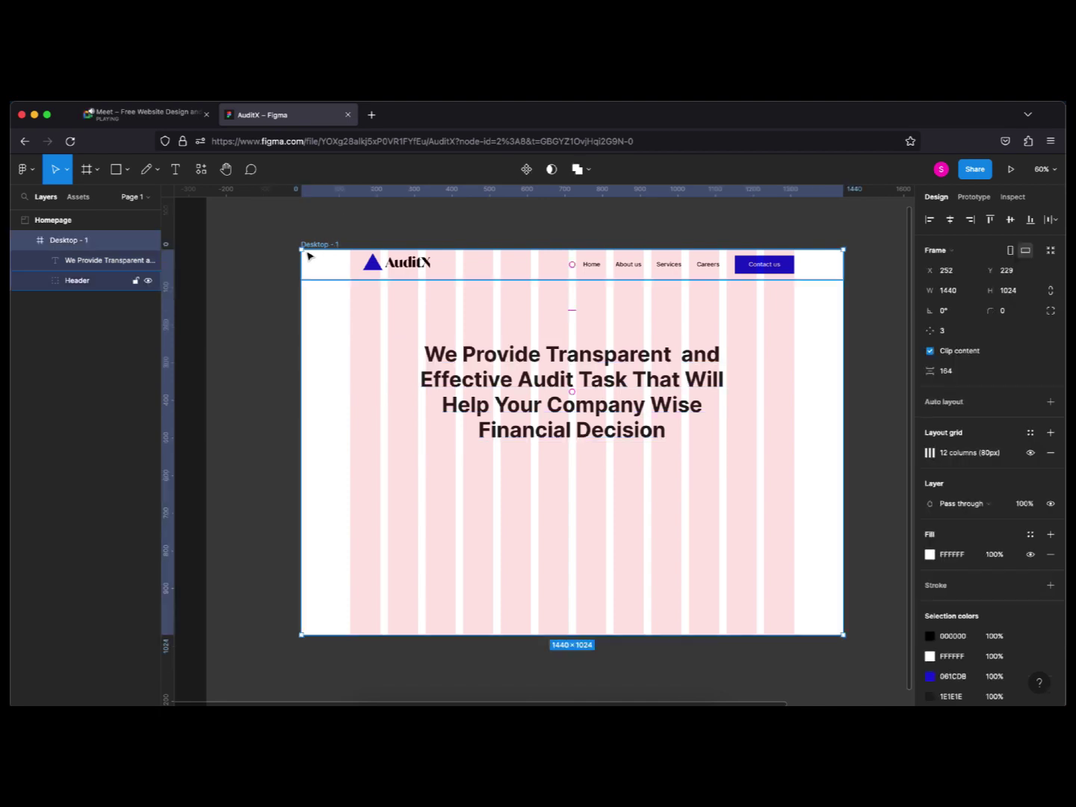
{"action": "key", "text": "super+z"}
{"action": "left_click", "coordinate": [323, 244]}
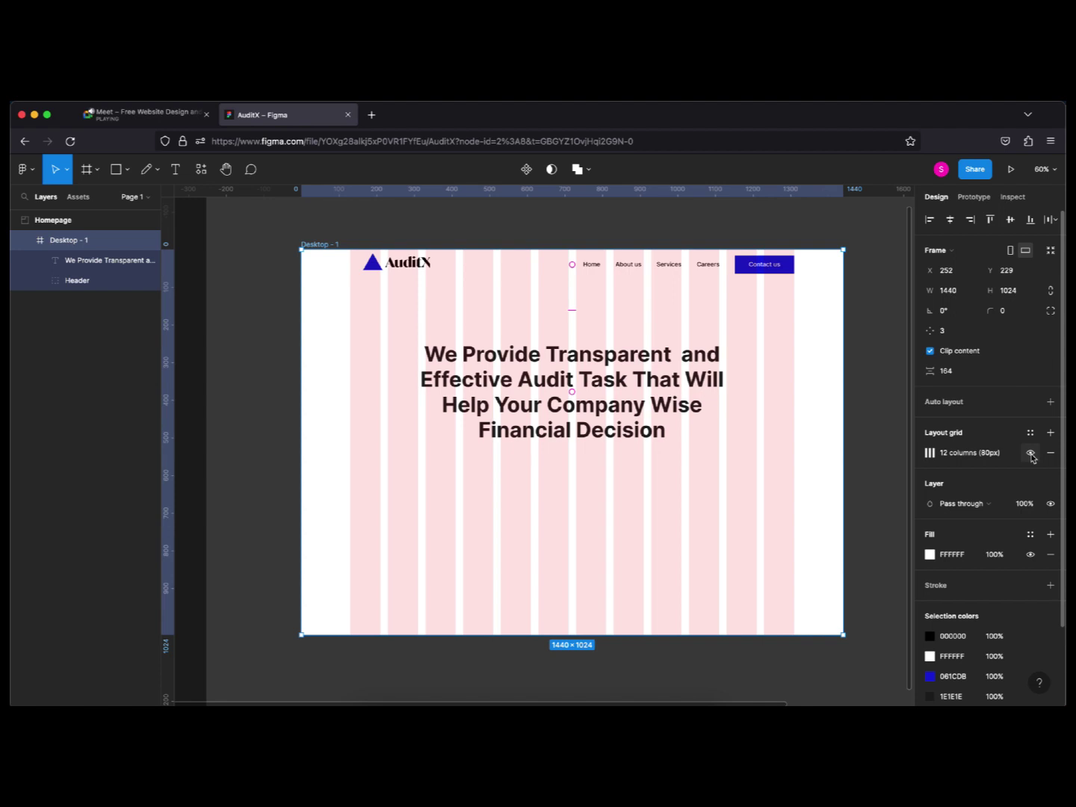
{"action": "left_click", "coordinate": [1031, 454]}
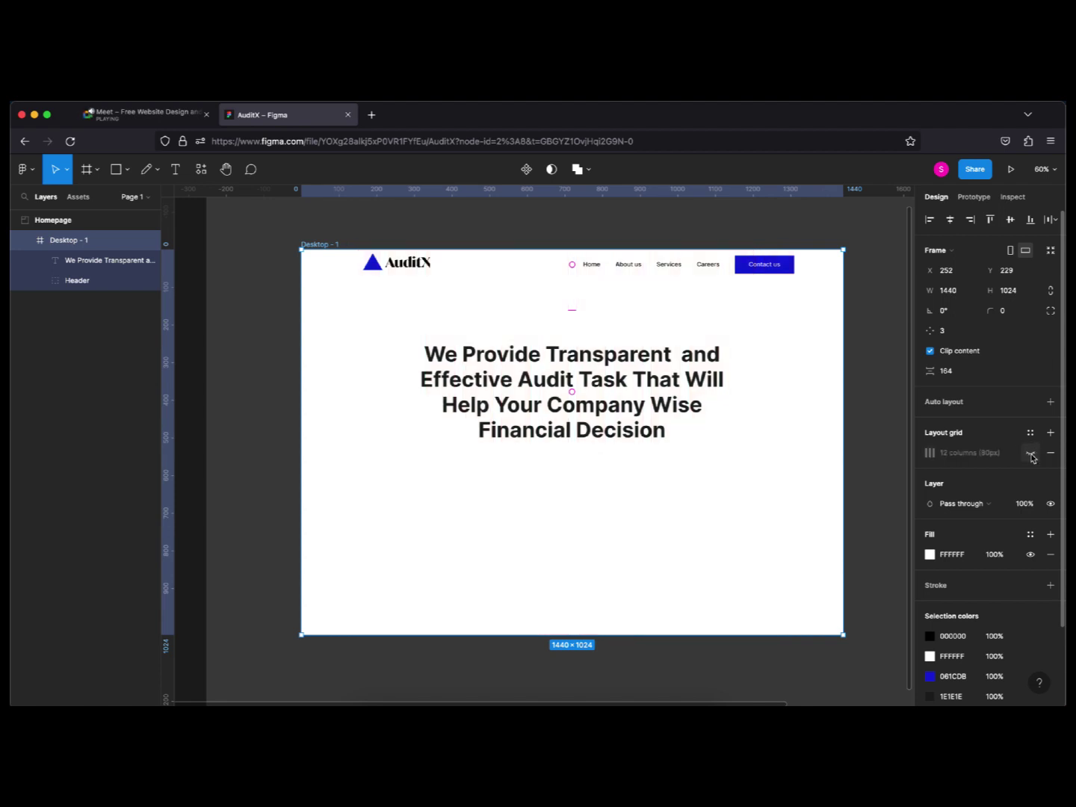
{"action": "left_click", "coordinate": [1032, 455]}
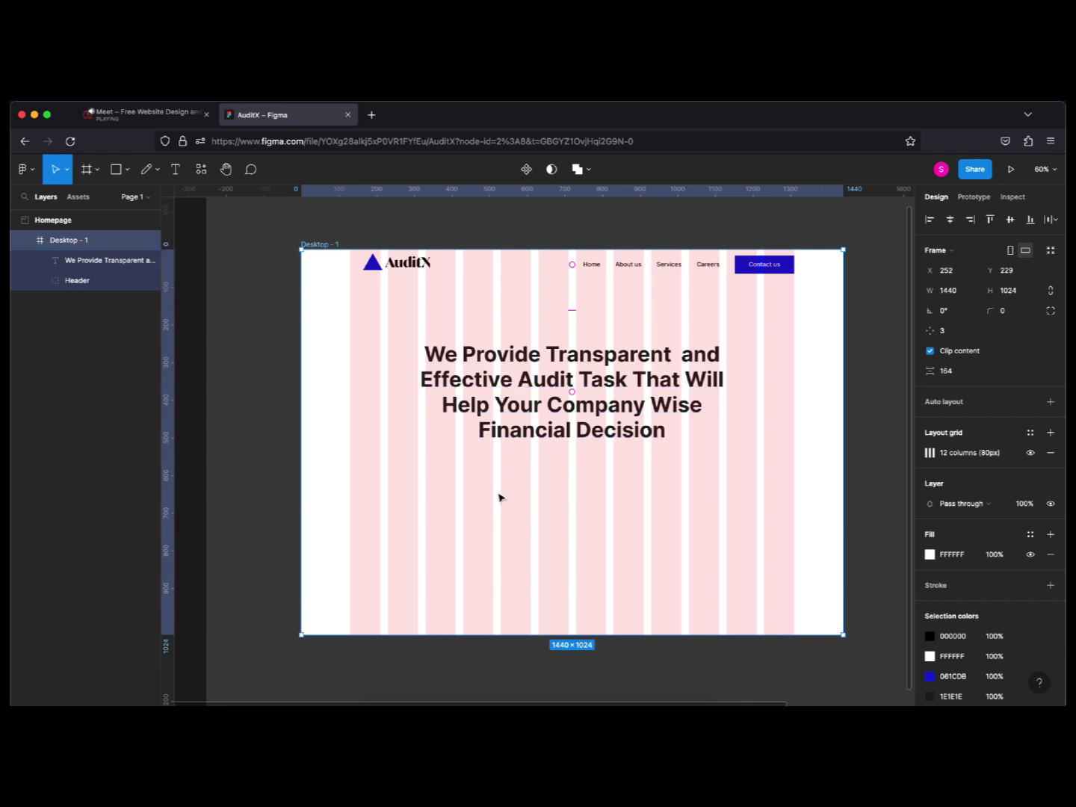
Search Google for lorem ipsum in a new browser tab and open the lipsum.com result for placeholder text.
{"action": "left_click", "coordinate": [373, 118]}
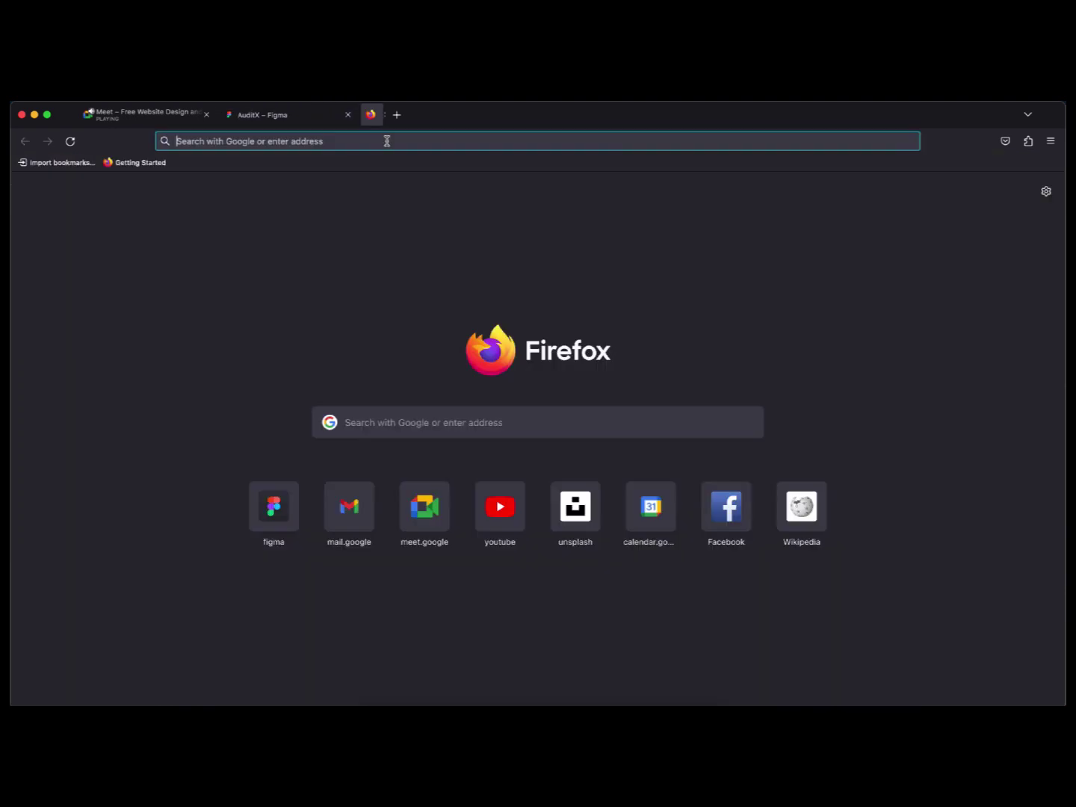
{"action": "type", "text": "l"}
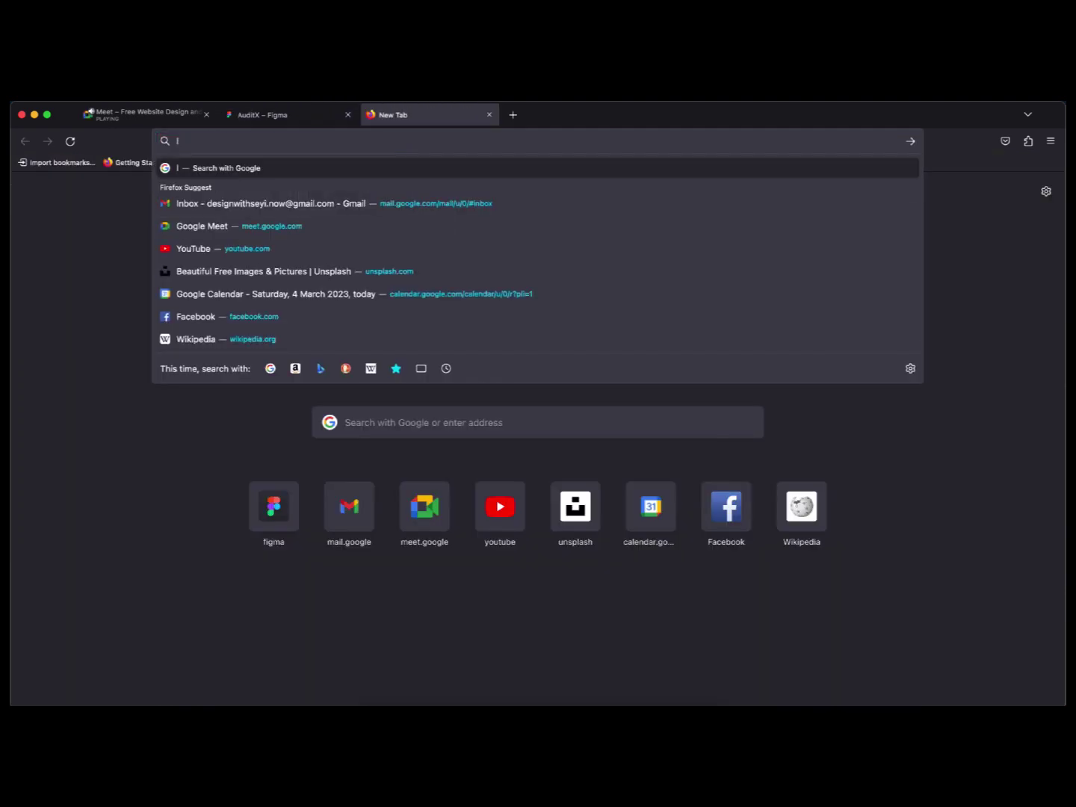
{"action": "type", "text": "ore"}
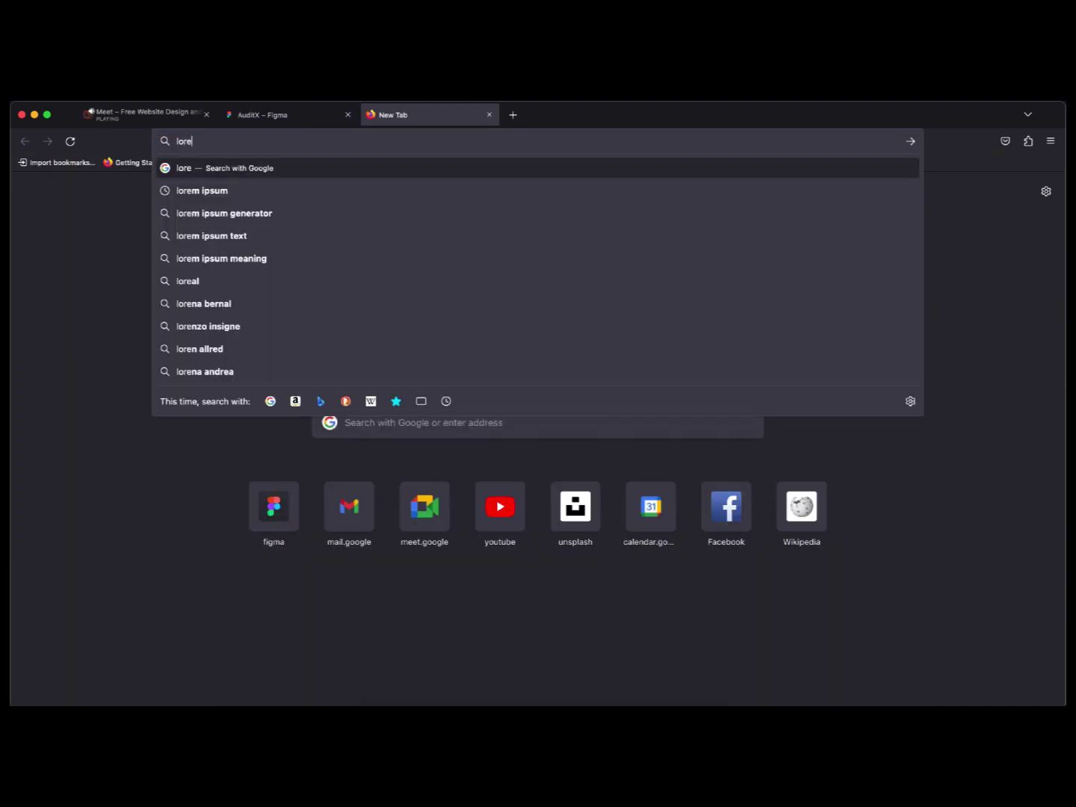
{"action": "key", "text": "Down"}
{"action": "key", "text": "Return"}
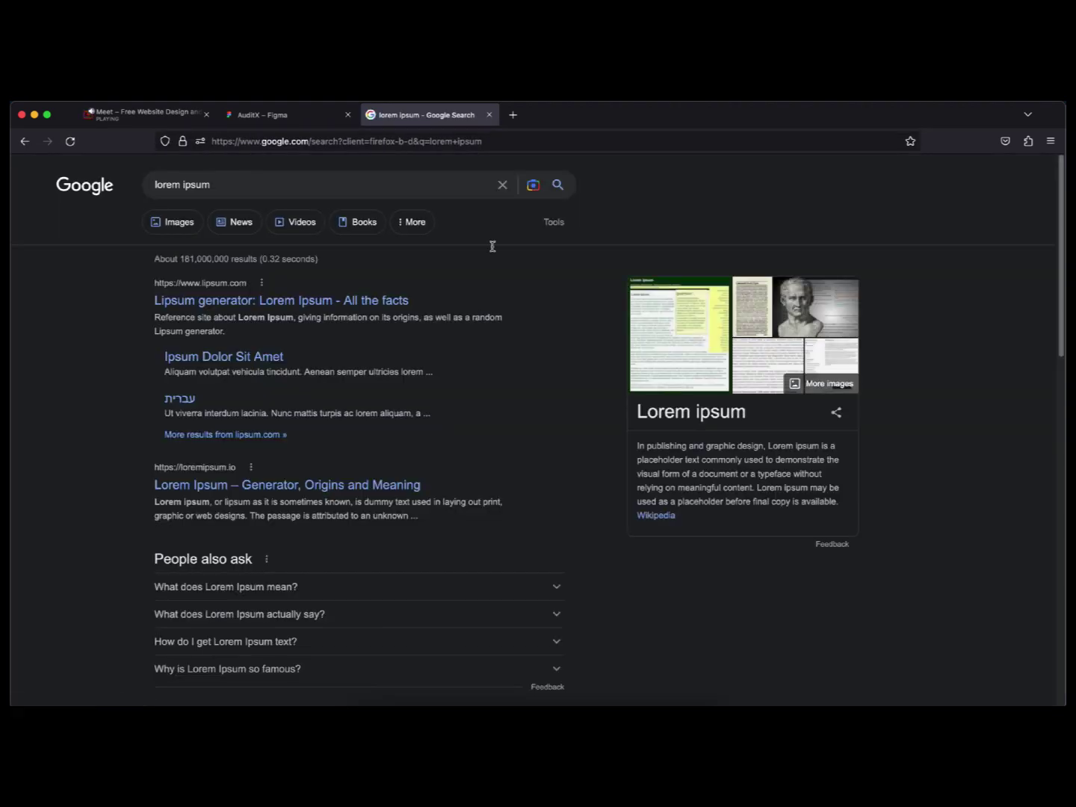
{"action": "left_click", "coordinate": [276, 304]}
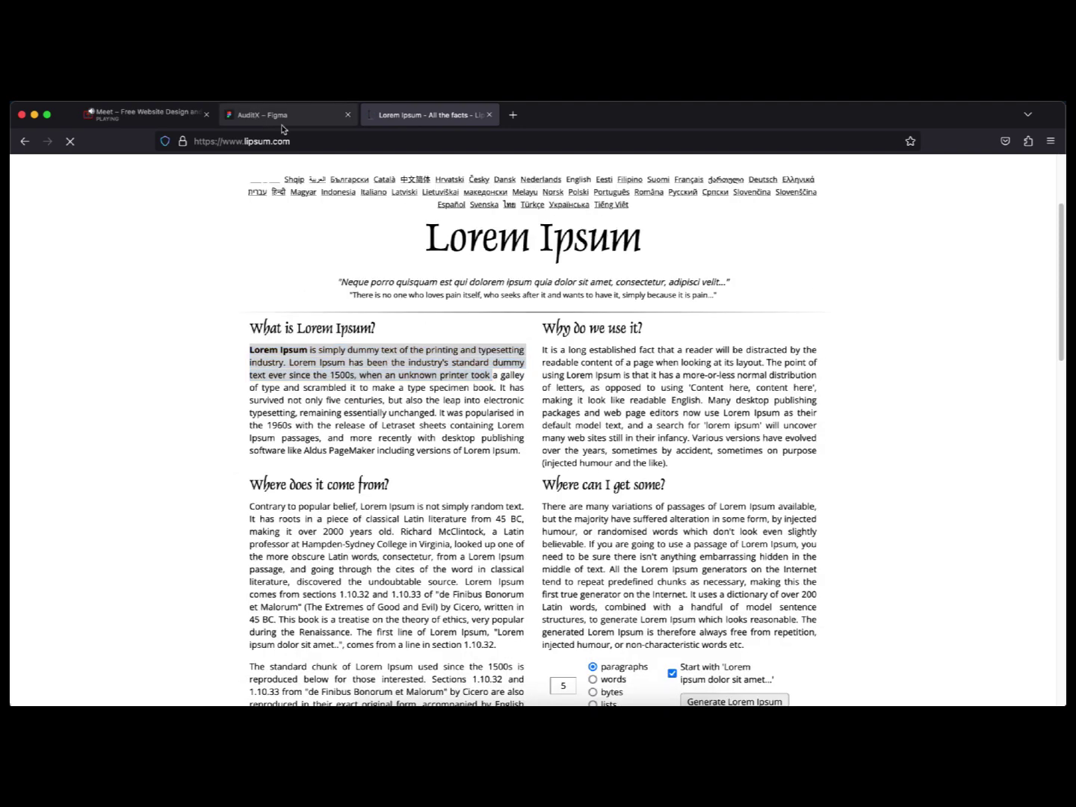
Switch back to Figma, draw a text box about 797 × 135 just below the headline, and set its font size to 16.
{"action": "key", "text": "ctrl+shift+Tab"}
{"action": "key", "text": "t"}
{"action": "left_click_drag", "start_coordinate": [419, 450], "coordinate": [718, 502]}
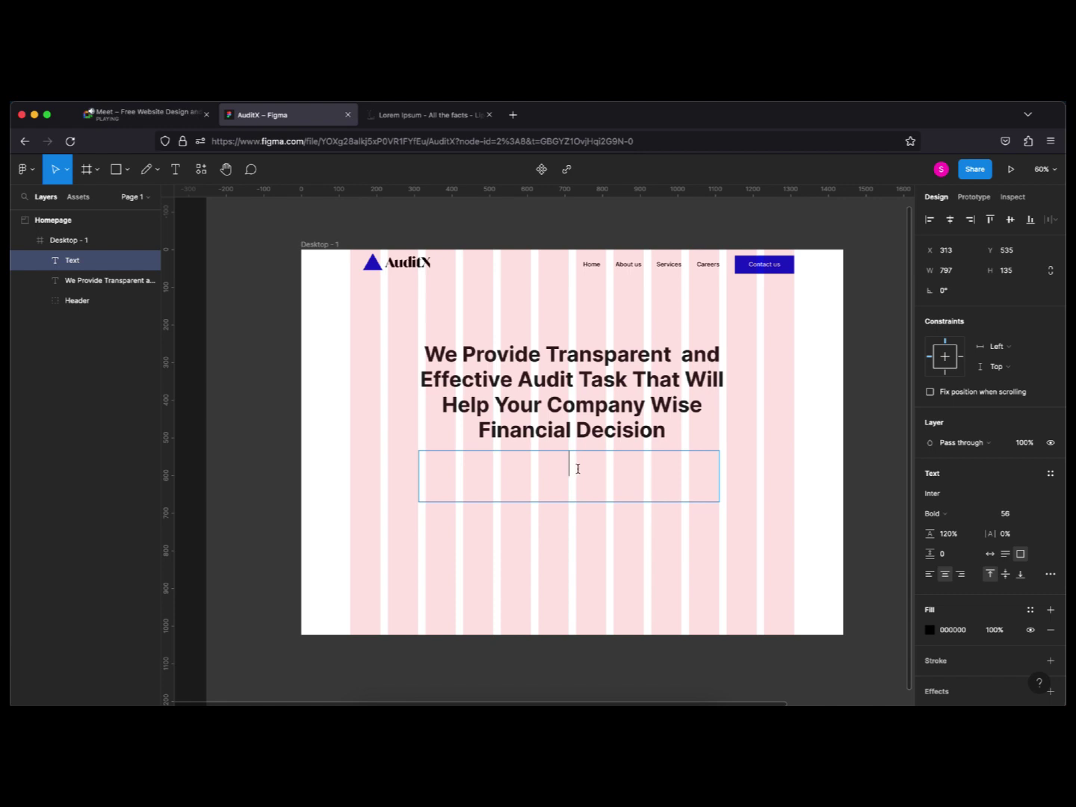
{"action": "left_click", "coordinate": [1009, 514]}
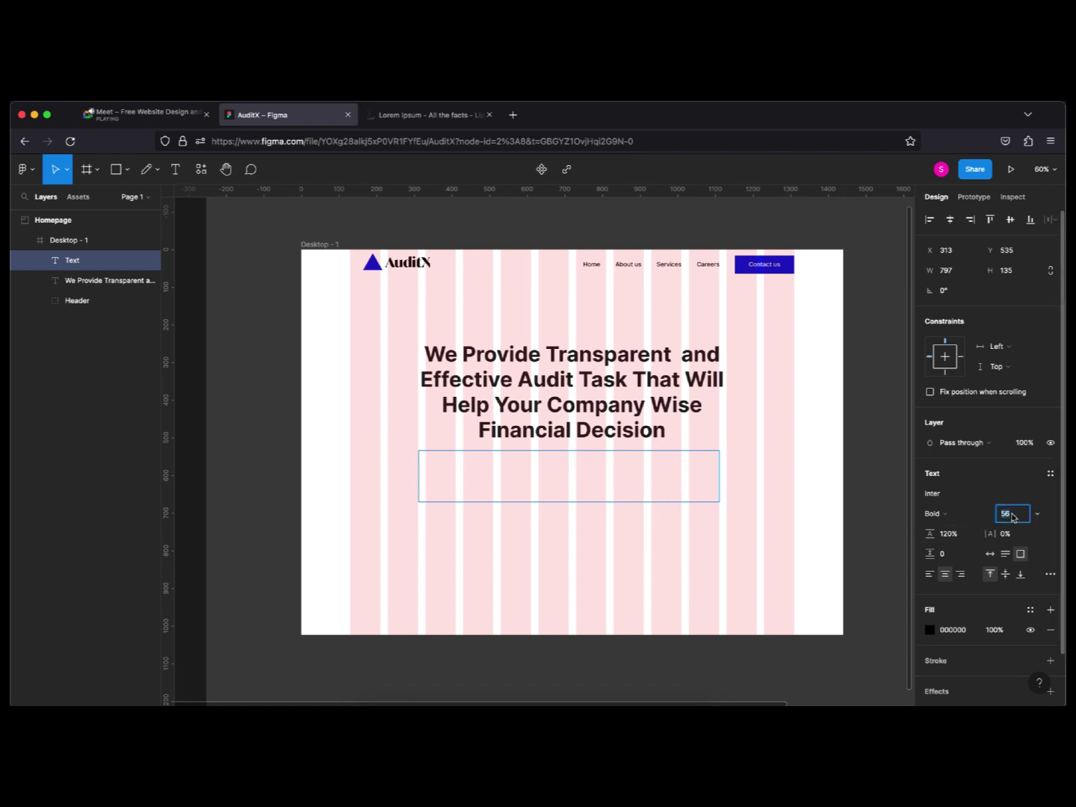
{"action": "type", "text": "16"}
{"action": "key", "text": "Return"}
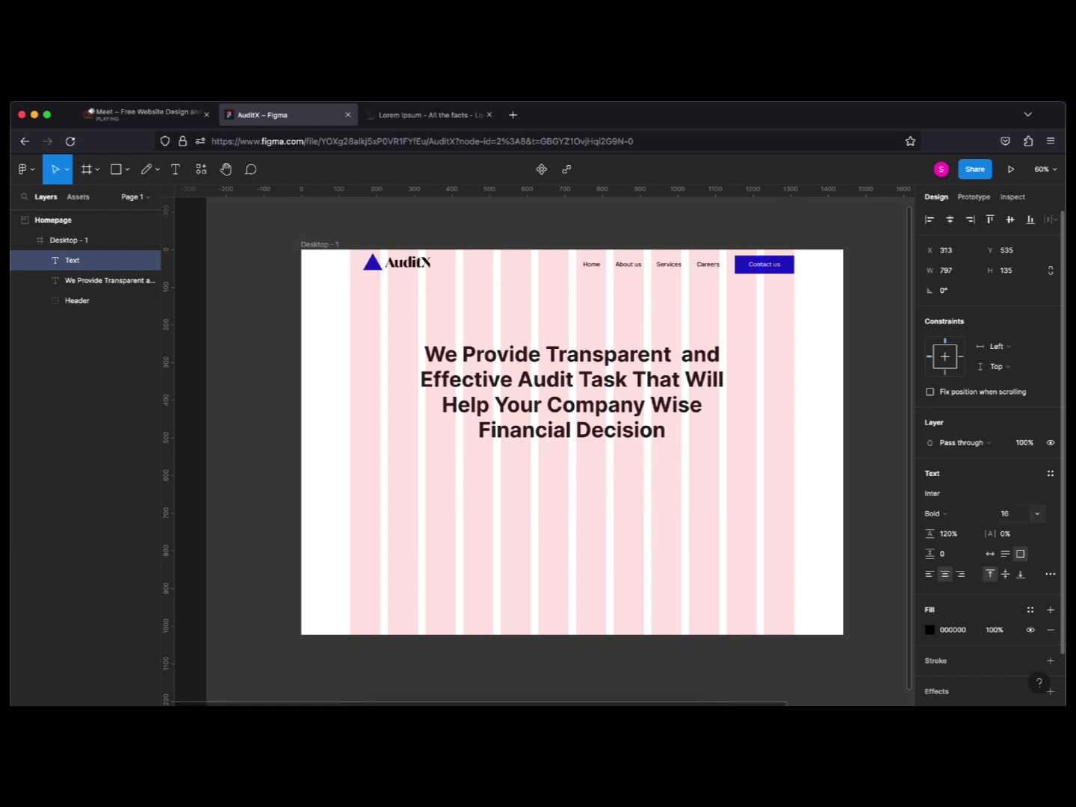
Set the empty text box's line height to 150% and its font weight to Regular.
{"action": "double_click", "coordinate": [954, 538]}
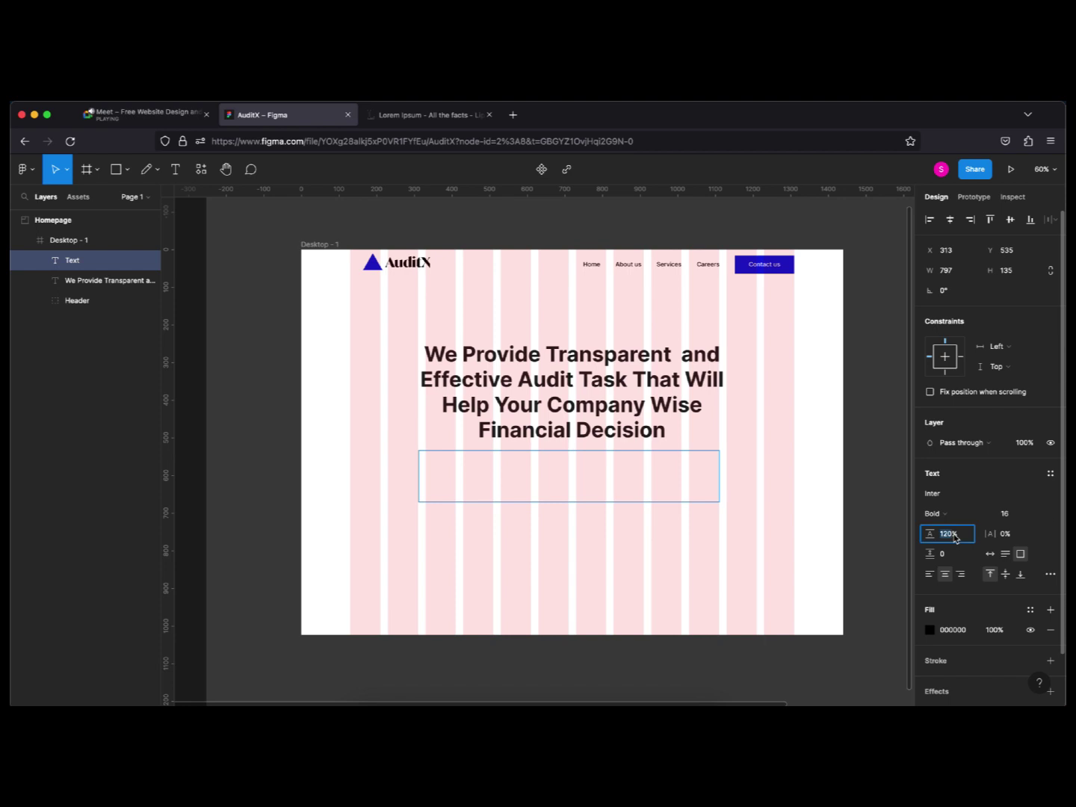
{"action": "type", "text": "150"}
{"action": "key", "text": "Return"}
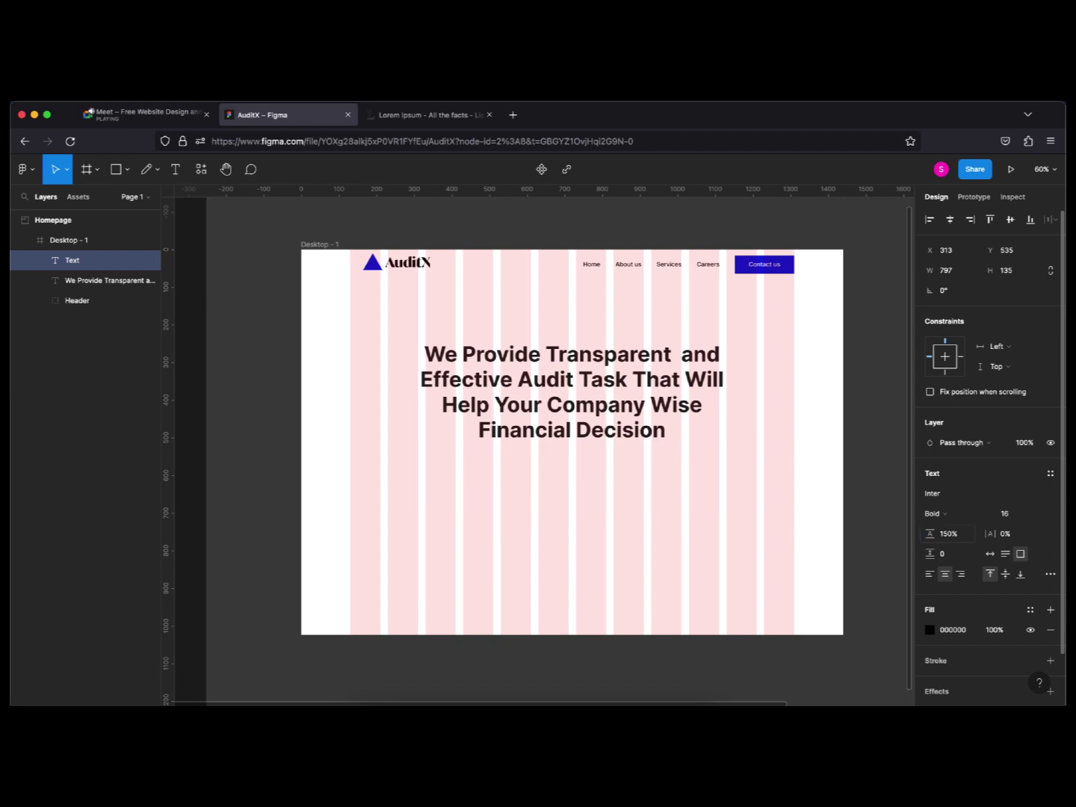
{"action": "left_click", "coordinate": [947, 517]}
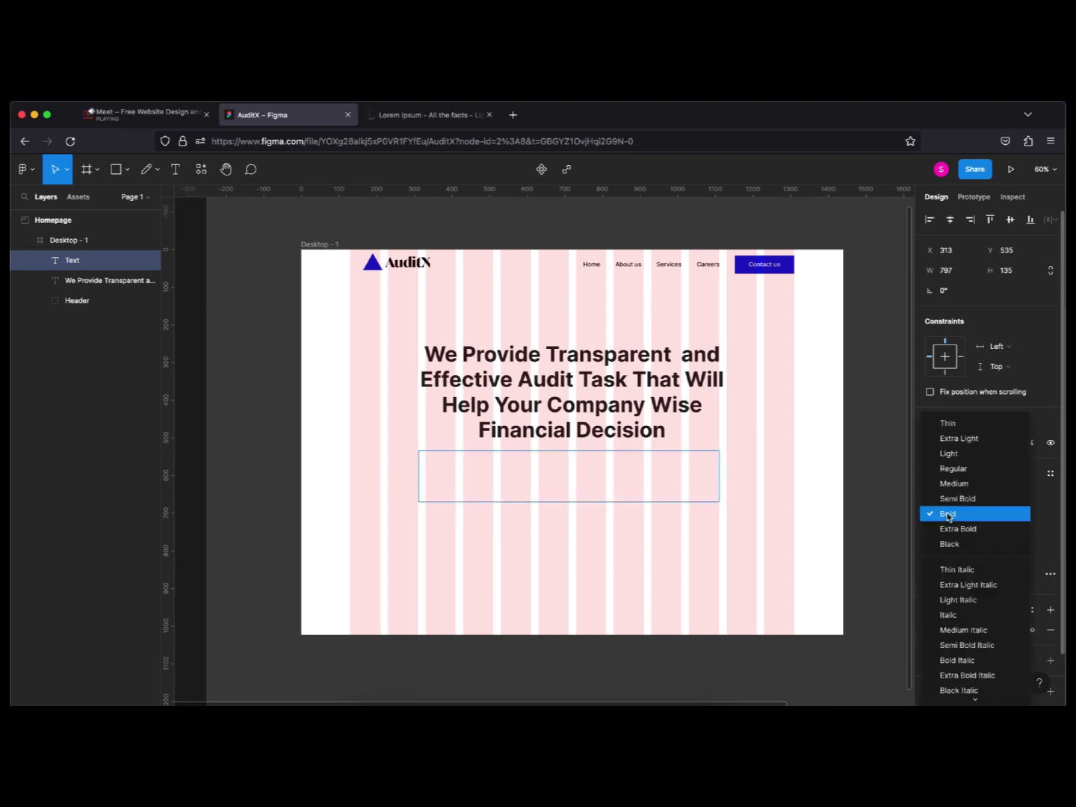
{"action": "left_click", "coordinate": [964, 470]}
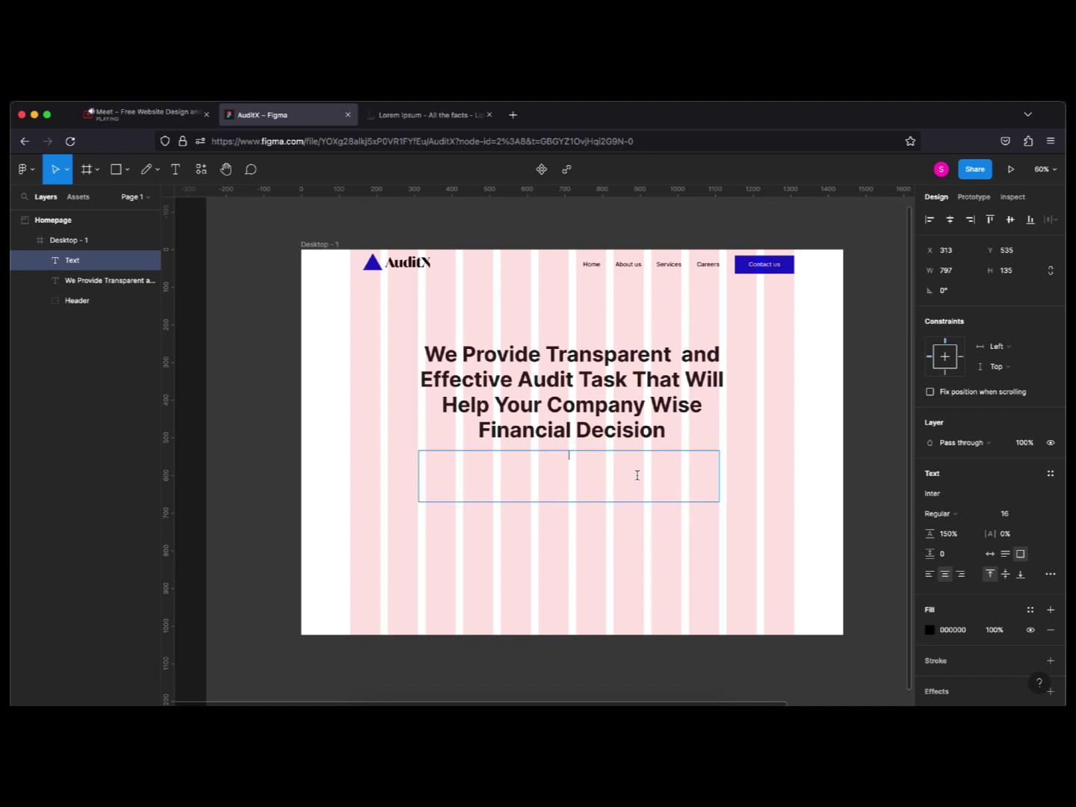
Fill the text box below the headline with Lorem Ipsum placeholder text and set all of it to size 20, Medium weight.
{"action": "type", "text": "Lorem ipsum is simply dummy text of the printing and typesetting industry. Lorem Ipsum has been the industry's standard dummy text ever since the 1500s, when an unknown printer took"}
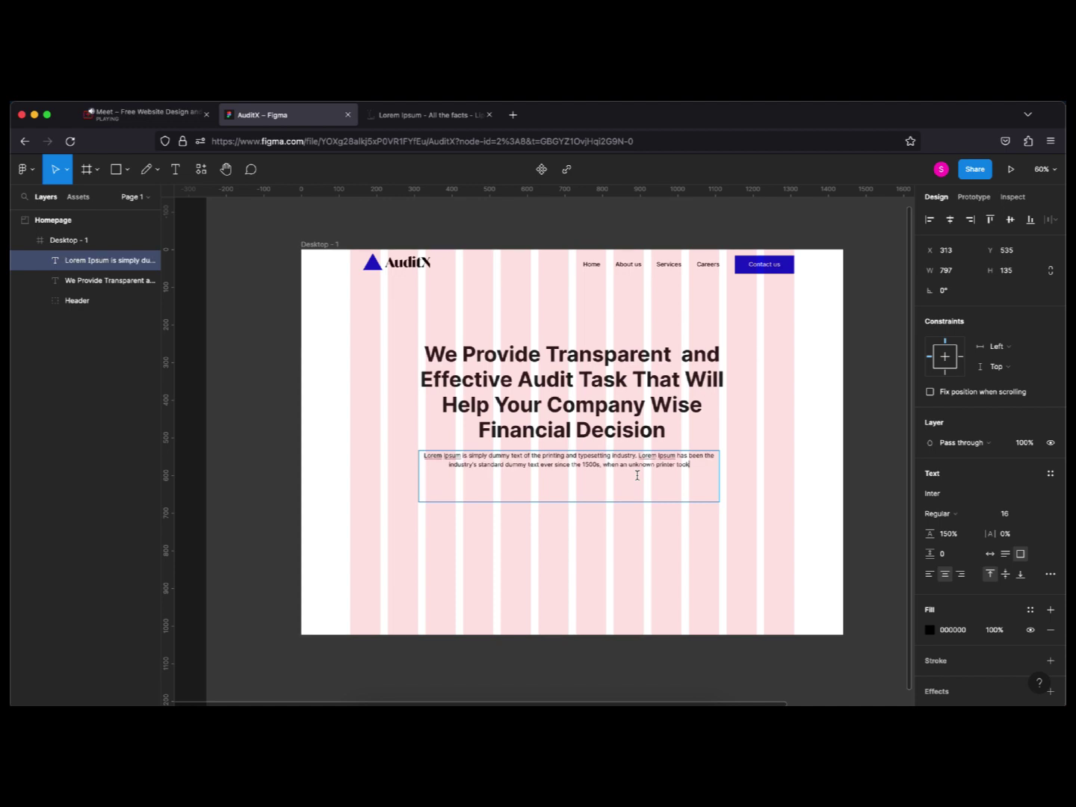
{"action": "key", "text": "super+a"}
{"action": "key", "text": "Right"}
{"action": "key", "text": "super+a"}
{"action": "left_click", "coordinate": [1010, 514]}
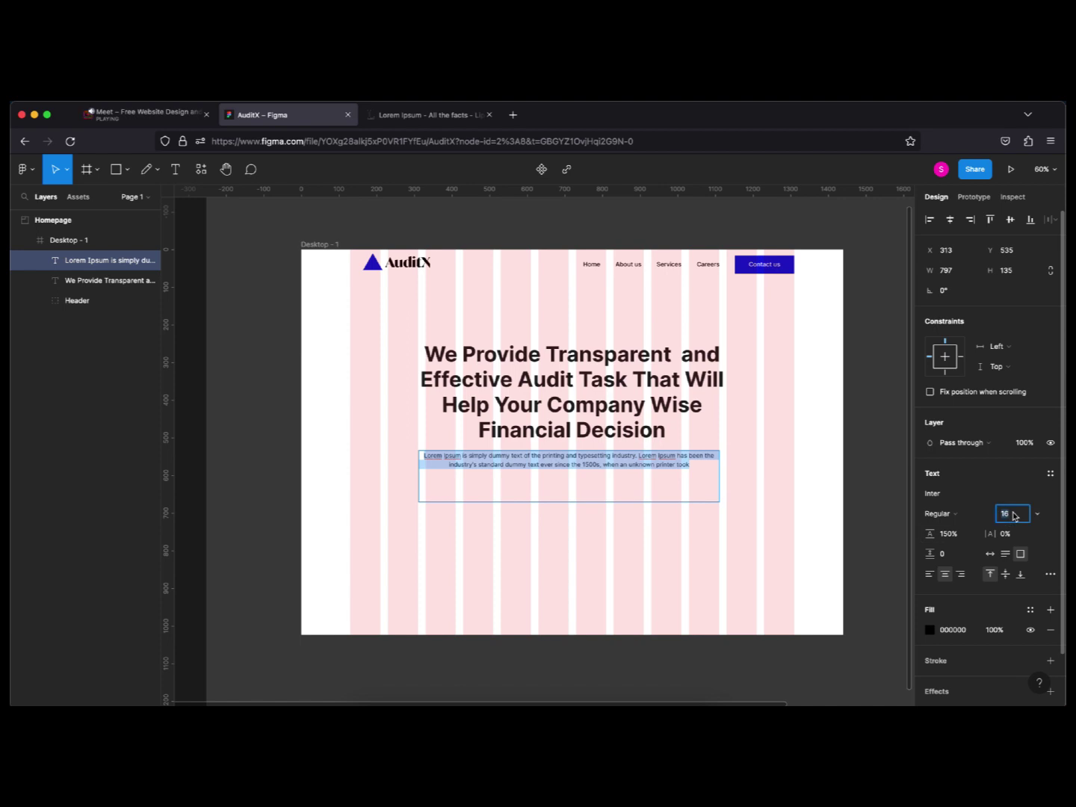
{"action": "type", "text": "20"}
{"action": "key", "text": "Return"}
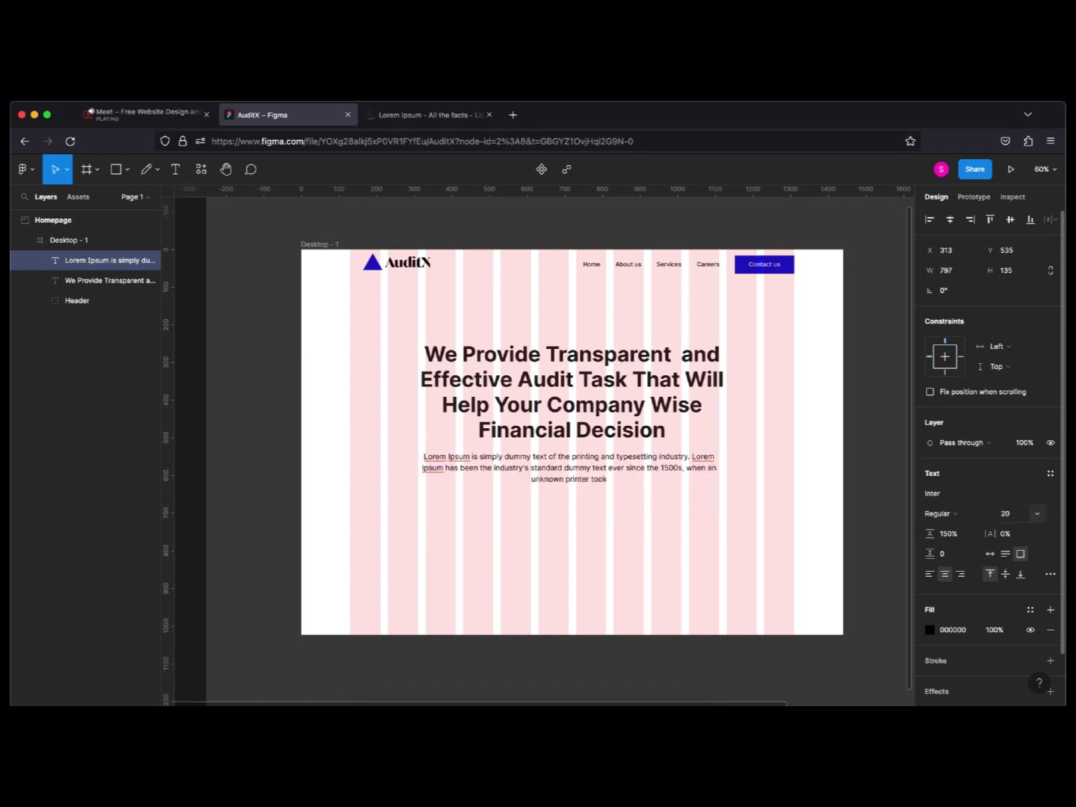
{"action": "left_click", "coordinate": [968, 519]}
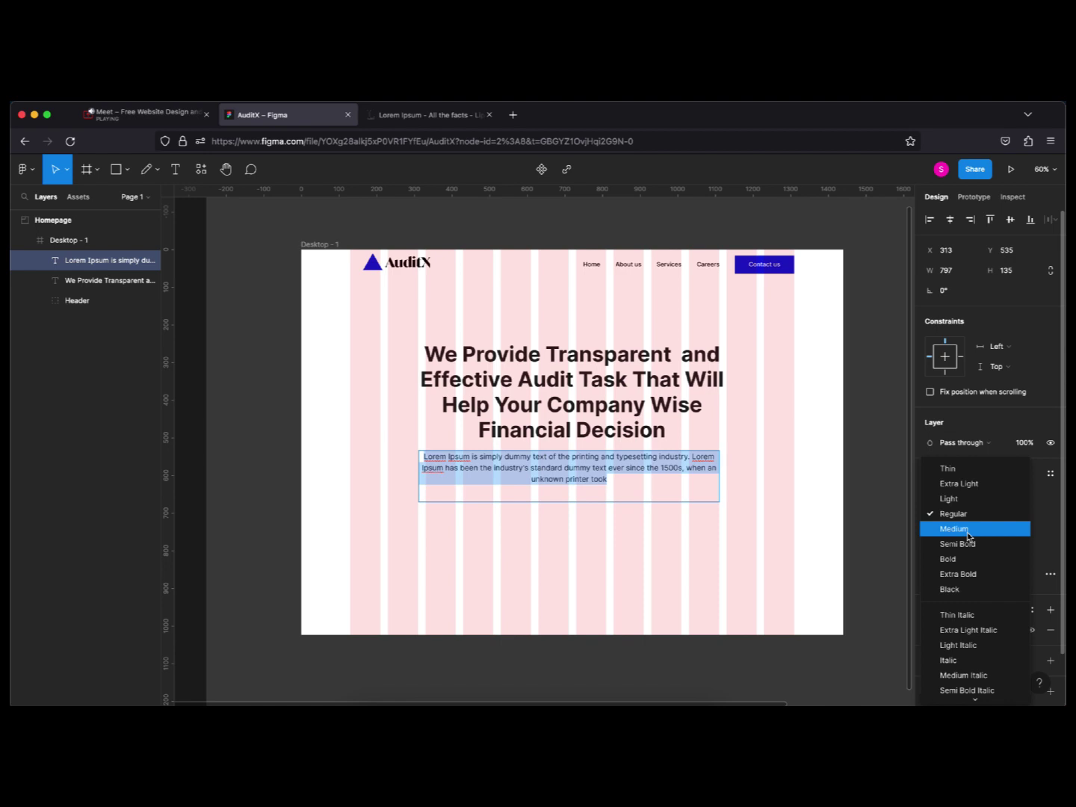
{"action": "key", "text": "Return"}
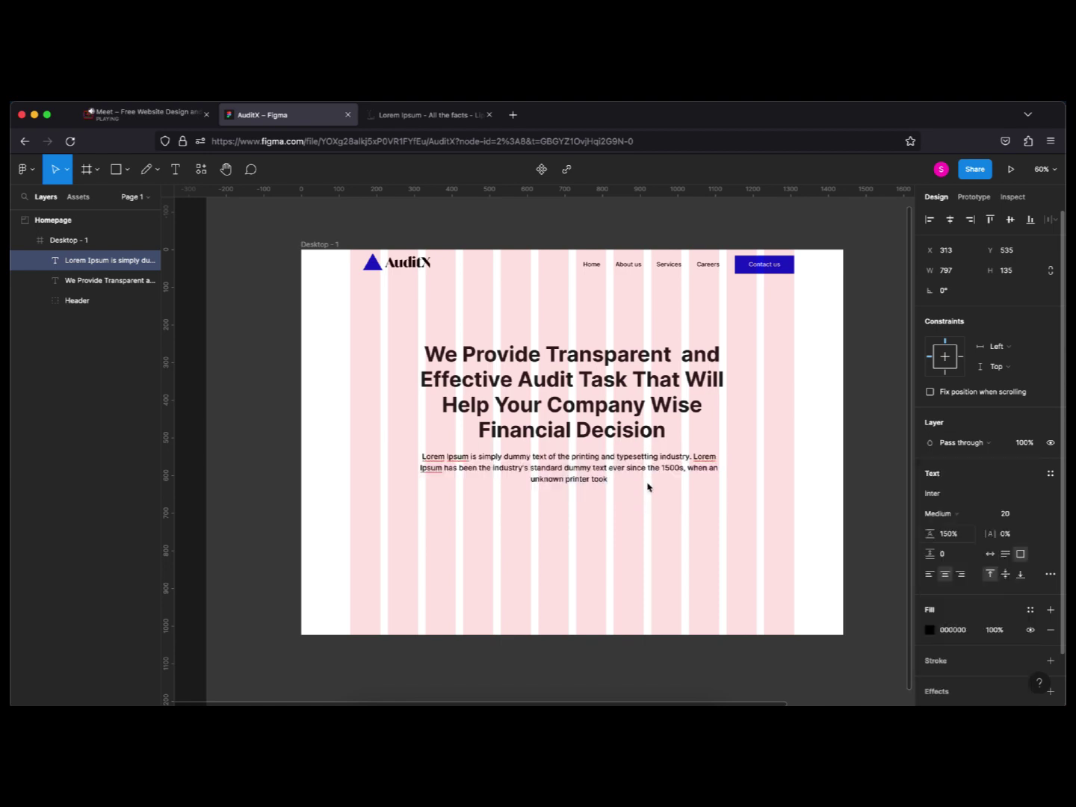
Trim the placeholder paragraph so it ends at "the industry's standard" and reduce its box to about 797 × 87.
{"action": "double_click", "coordinate": [601, 473]}
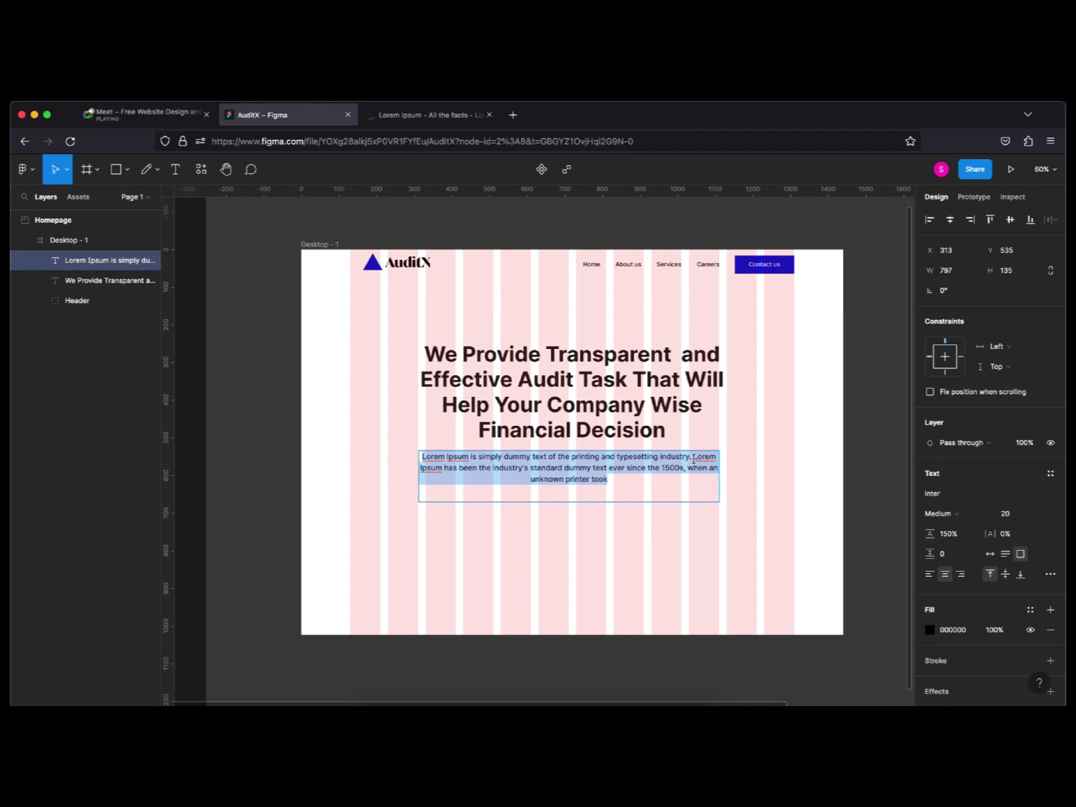
{"action": "left_click_drag", "start_coordinate": [693, 460], "coordinate": [707, 477]}
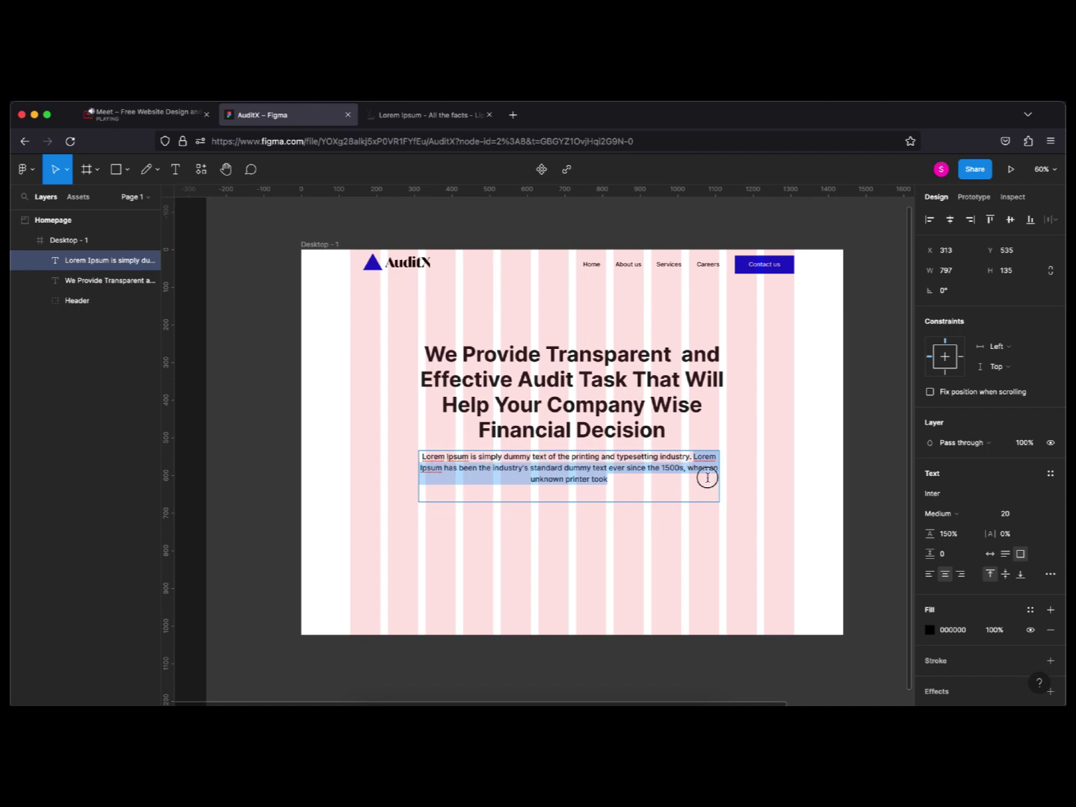
{"action": "left_click", "coordinate": [568, 469]}
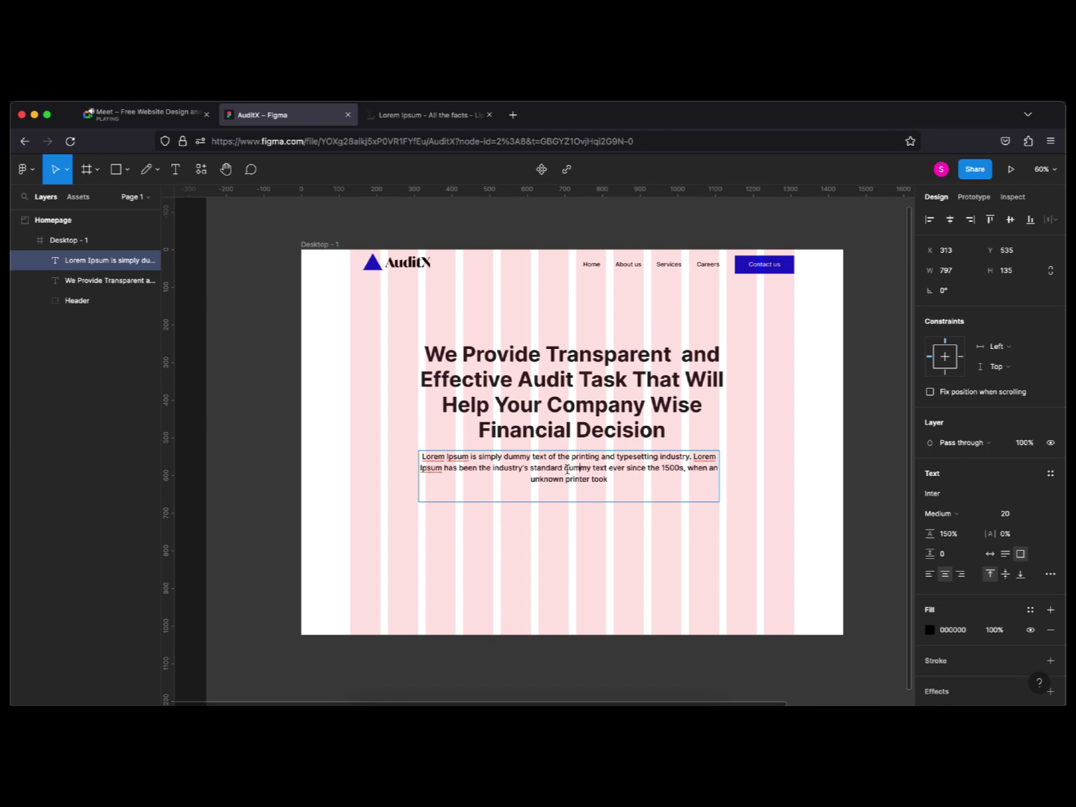
{"action": "left_click", "coordinate": [618, 494], "text": "shift"}
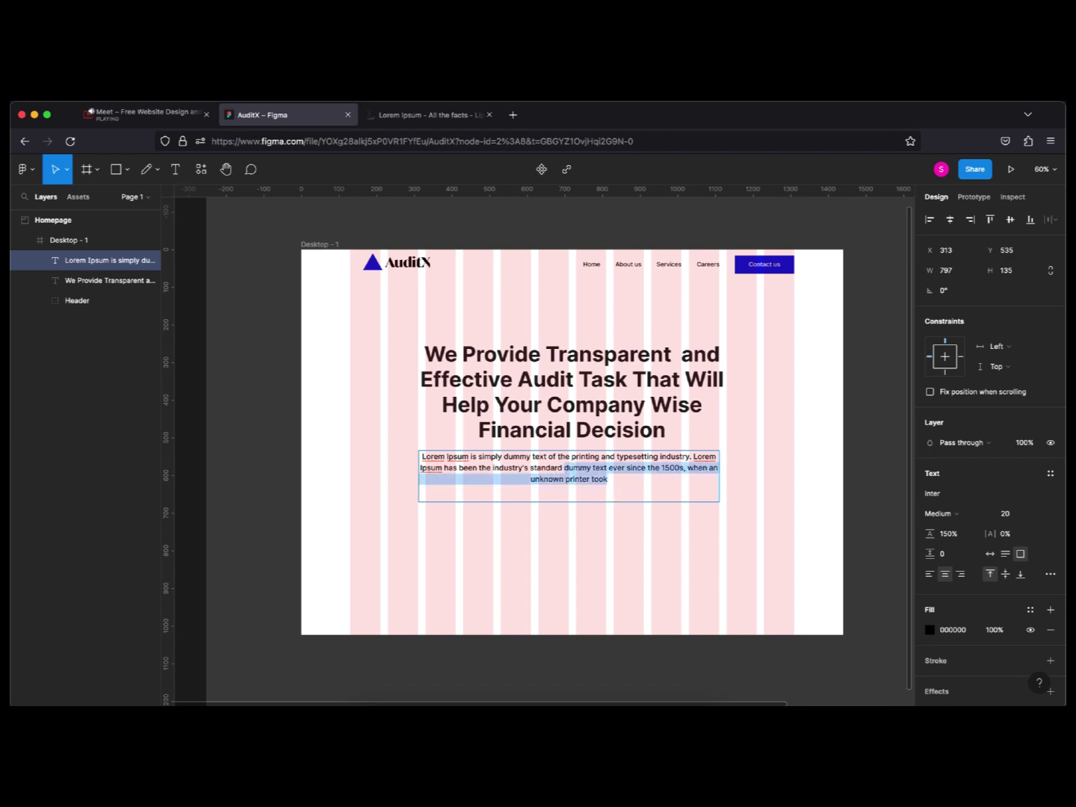
{"action": "key", "text": "BackSpace"}
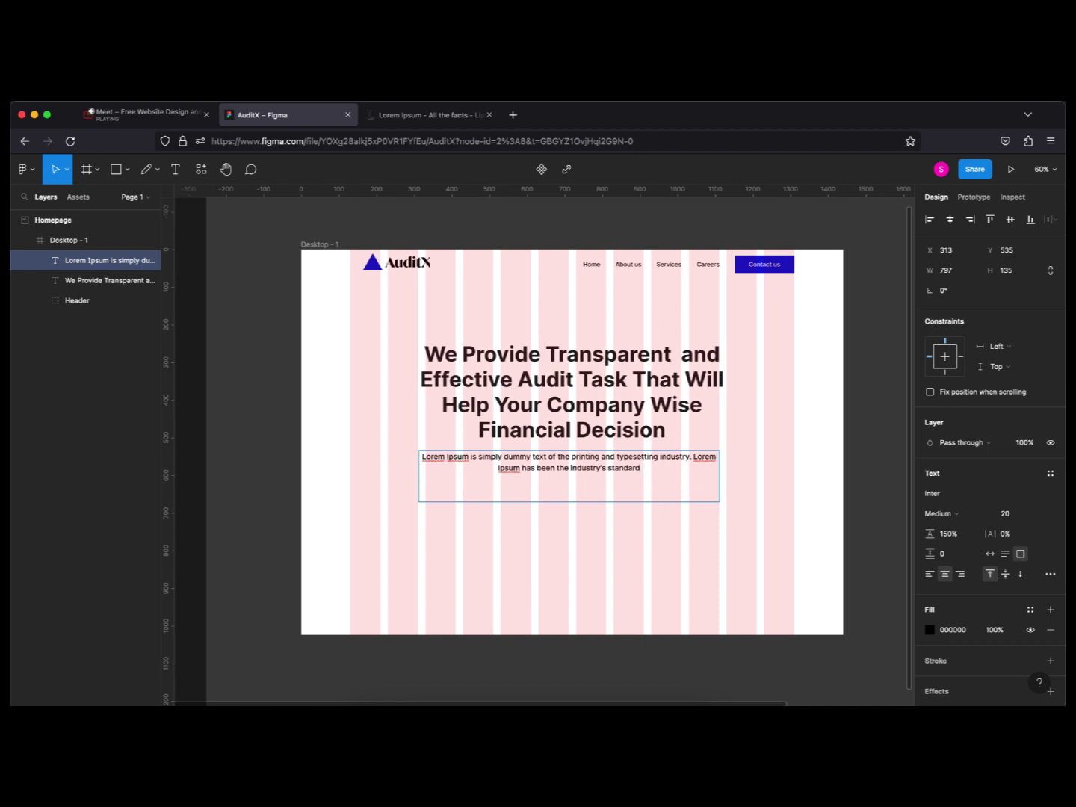
{"action": "key", "text": "Escape"}
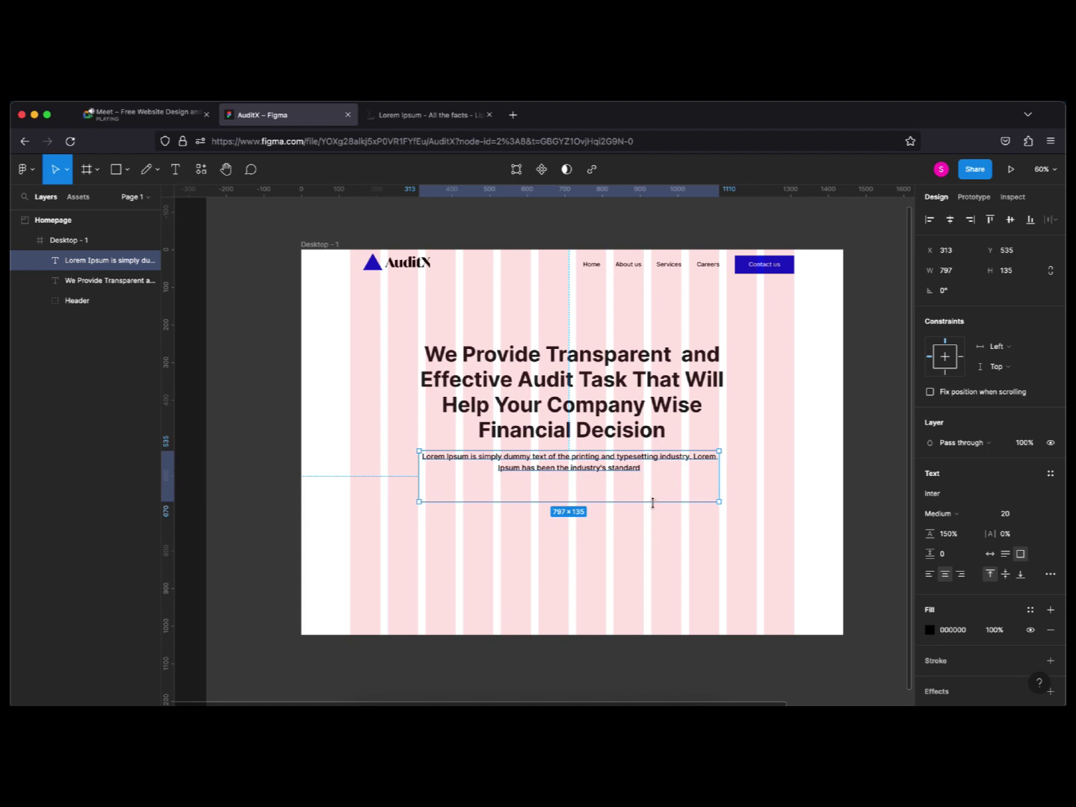
{"action": "left_click_drag", "start_coordinate": [651, 501], "coordinate": [719, 483]}
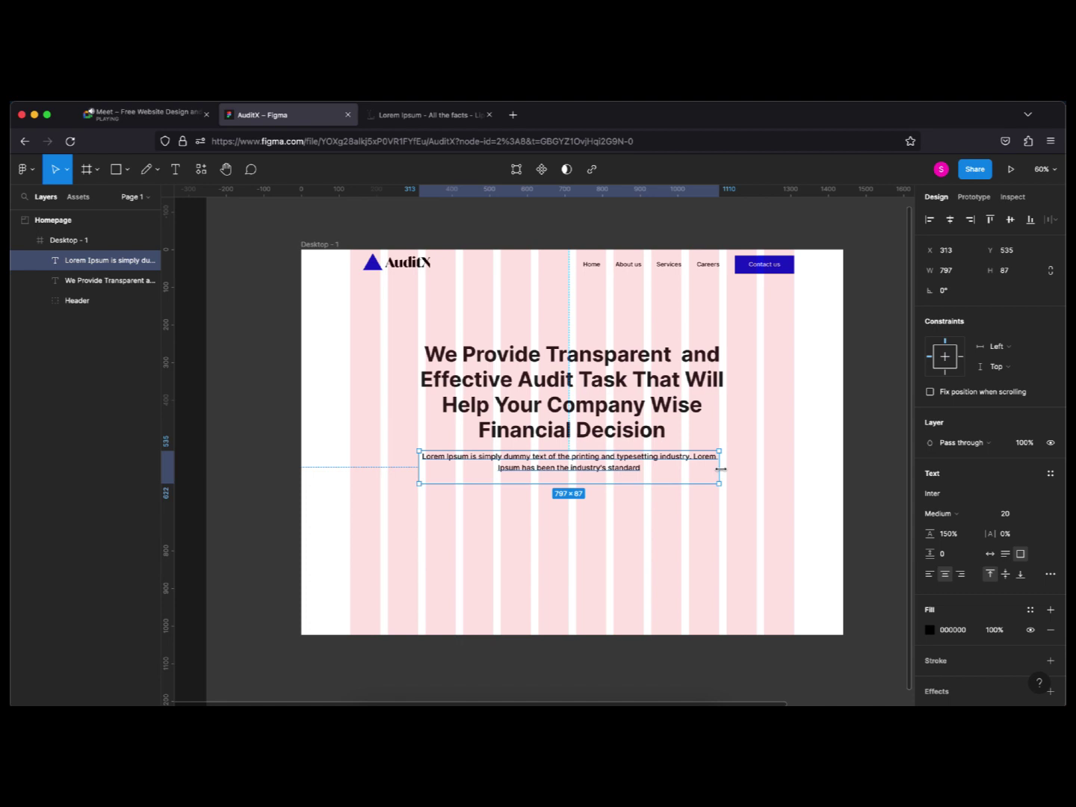
Add a copy of the header's Contact us button and place it below the paragraph at about X 563, Y 623.
{"action": "key", "text": "ctrl+v"}
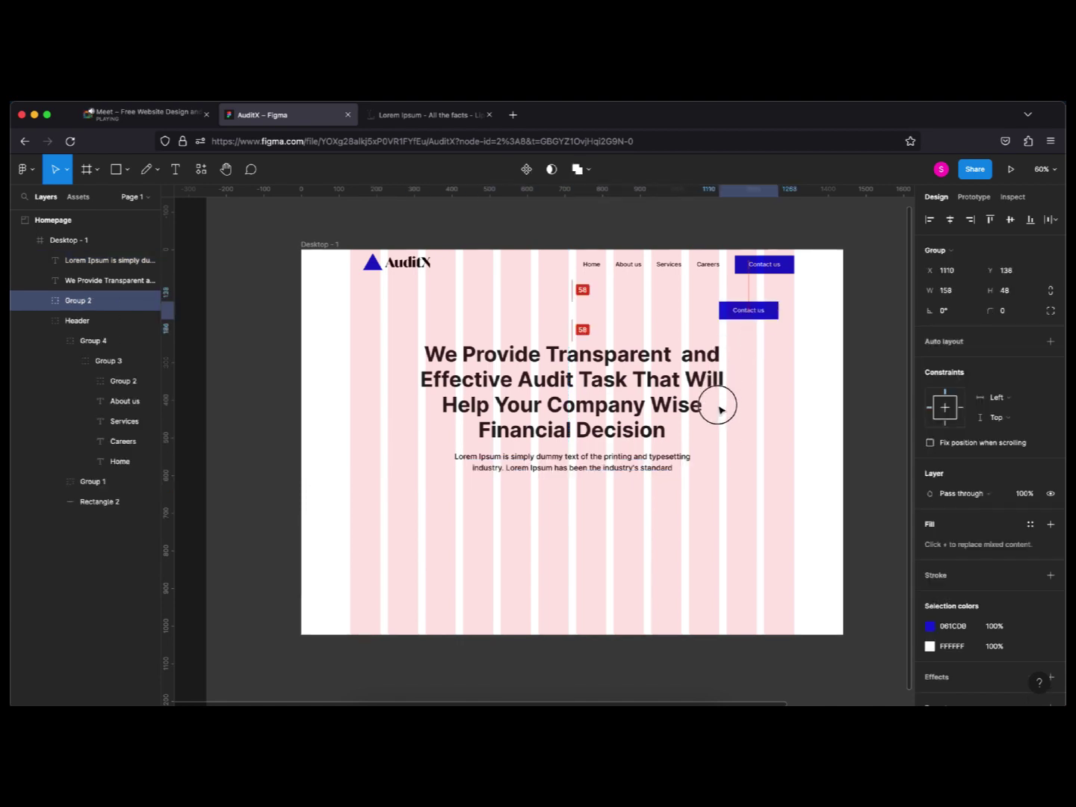
{"action": "left_click_drag", "start_coordinate": [720, 410], "coordinate": [551, 502]}
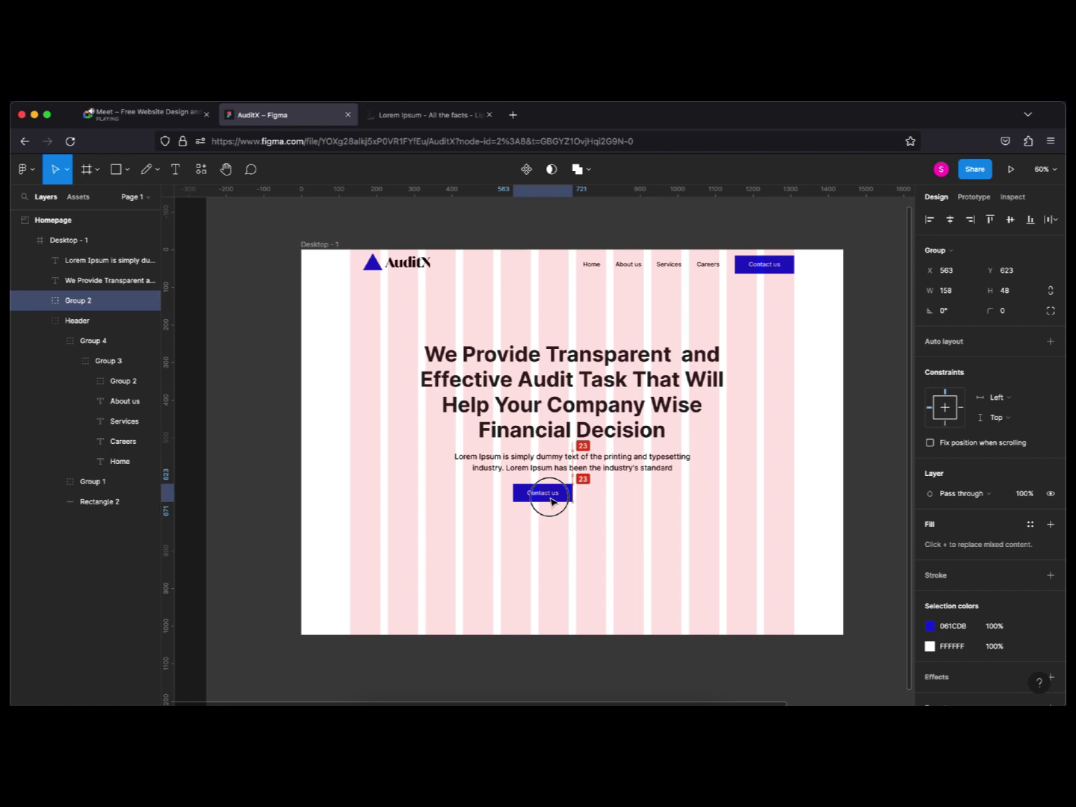
Nudge the paragraph up to leave a 14 px gap under the headline, and shift both texts up together.
{"action": "left_click", "coordinate": [603, 463]}
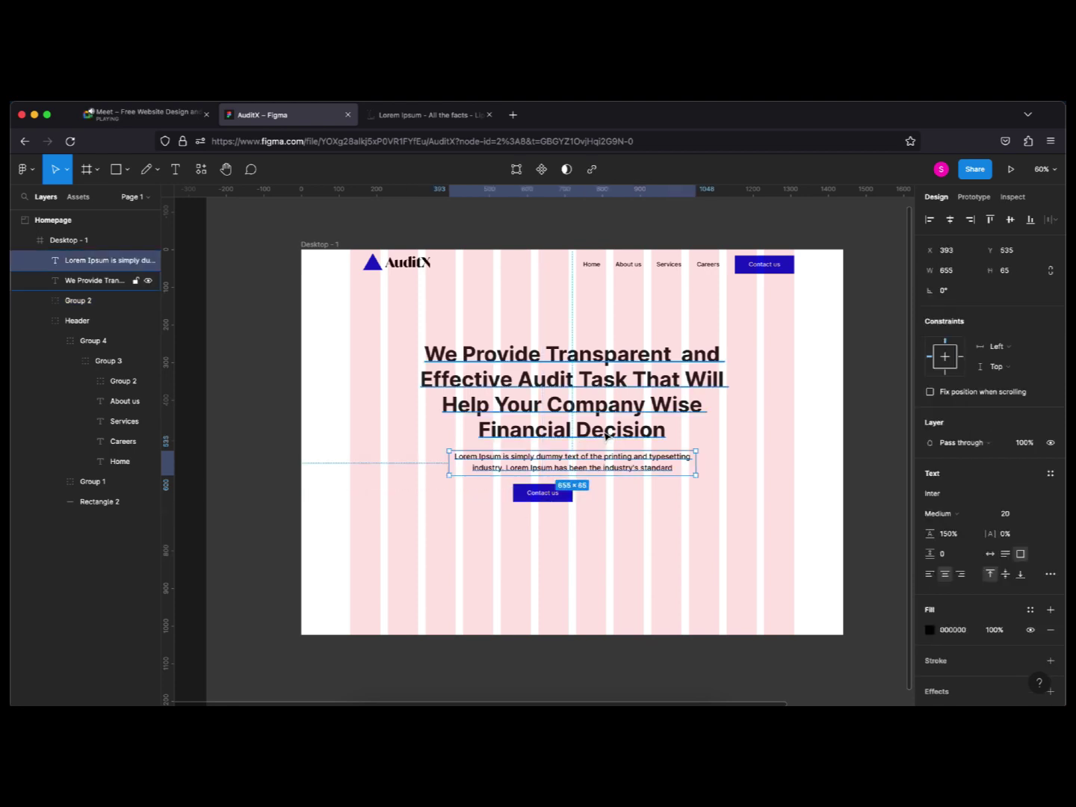
{"action": "key", "text": "alt"}
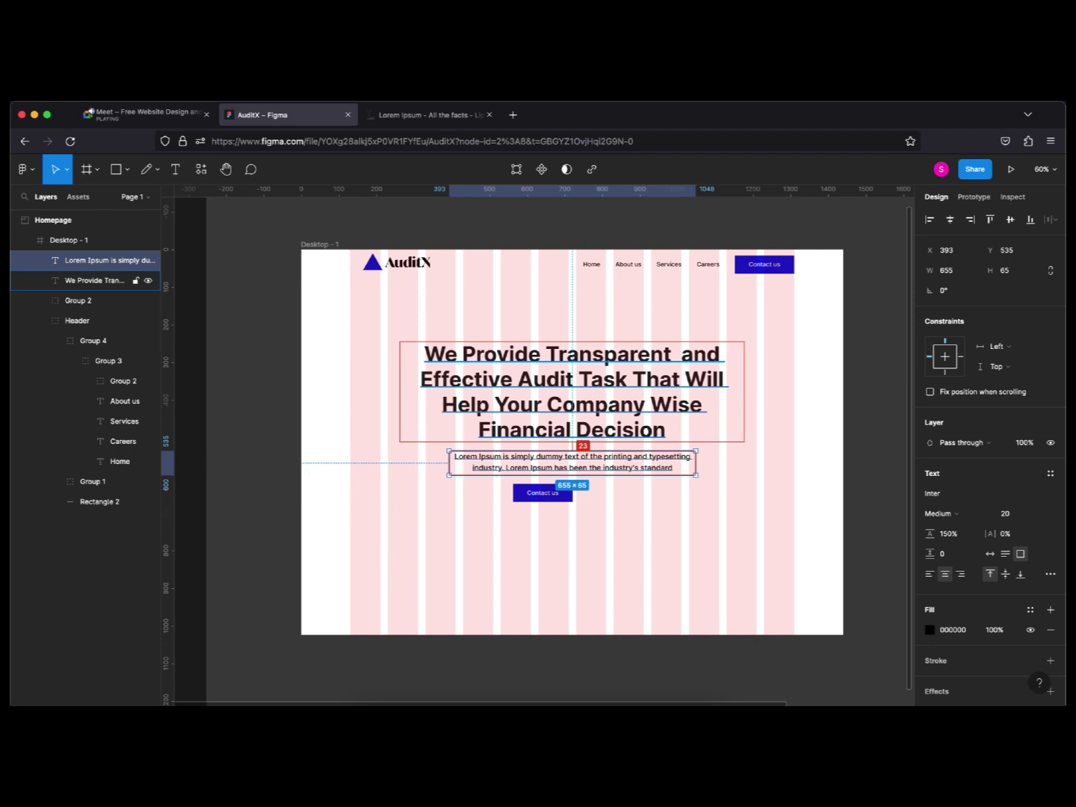
{"action": "key", "text": "Down"}
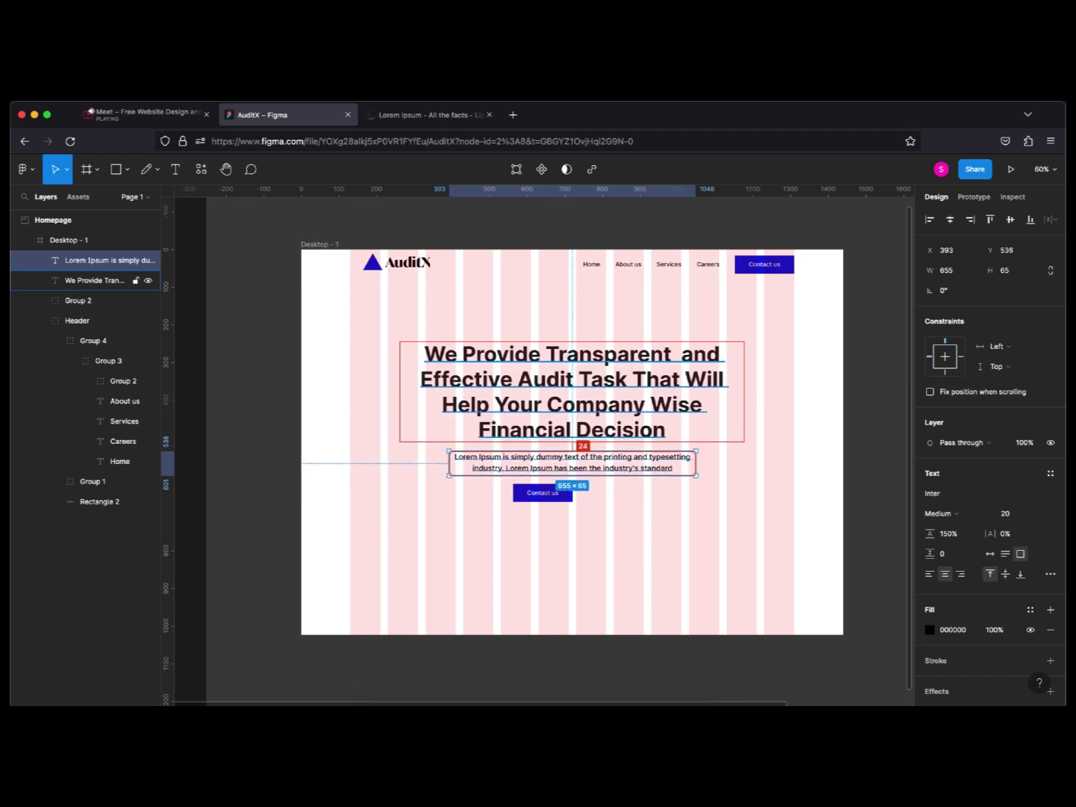
{"action": "key", "text": "shift+Up"}
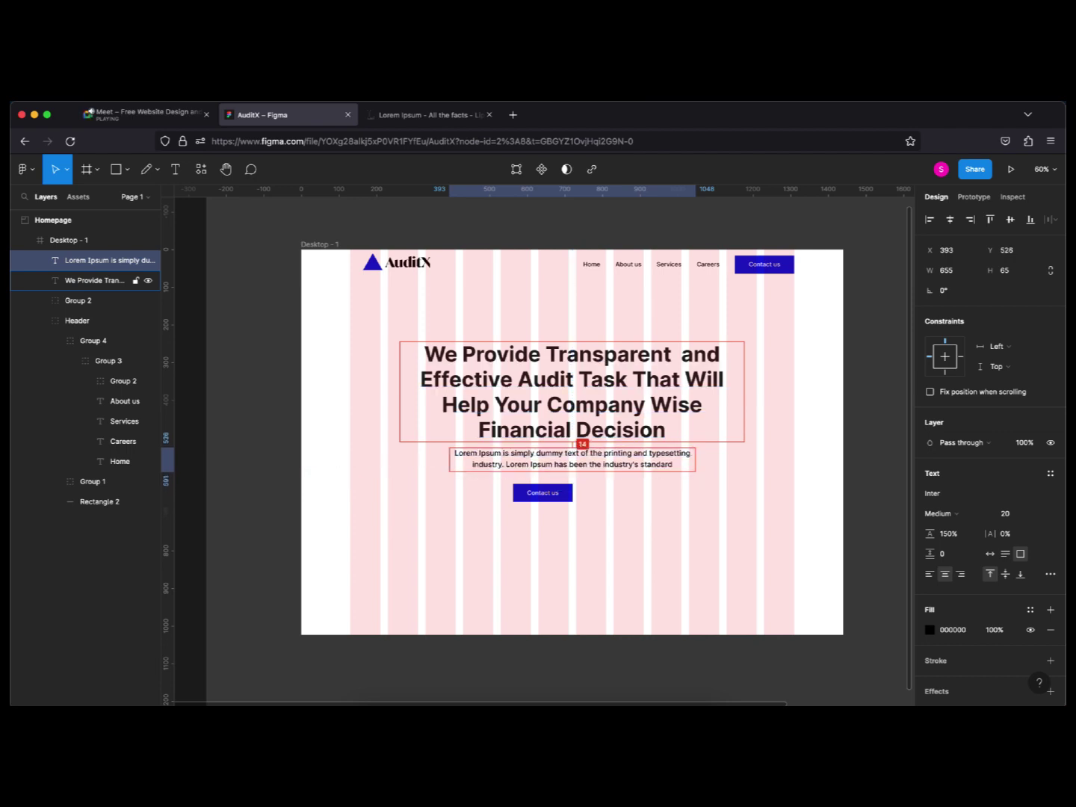
{"action": "left_click", "coordinate": [608, 432], "text": "shift"}
{"action": "left_click_drag", "start_coordinate": [608, 433], "coordinate": [604, 418]}
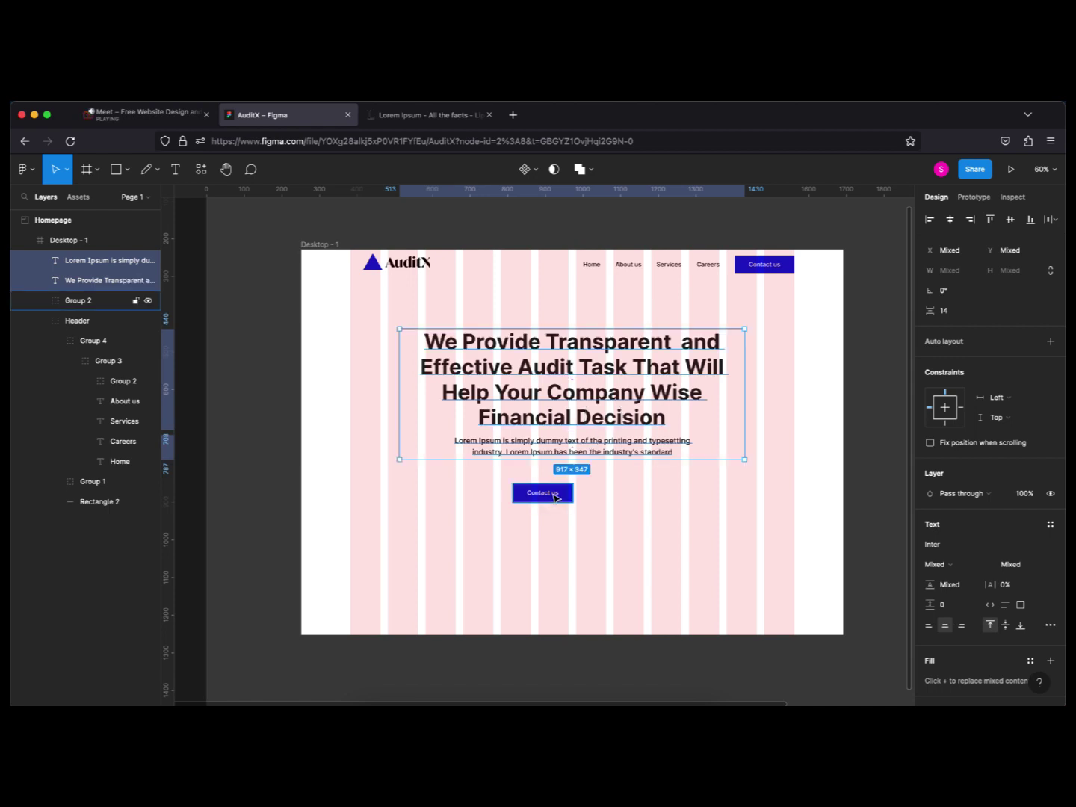
Move the hero Contact us button to about X 546, Y 581 and place a duplicate beside it at about X 730.
{"action": "left_click_drag", "start_coordinate": [555, 496], "coordinate": [549, 482]}
{"action": "left_click", "coordinate": [548, 479]}
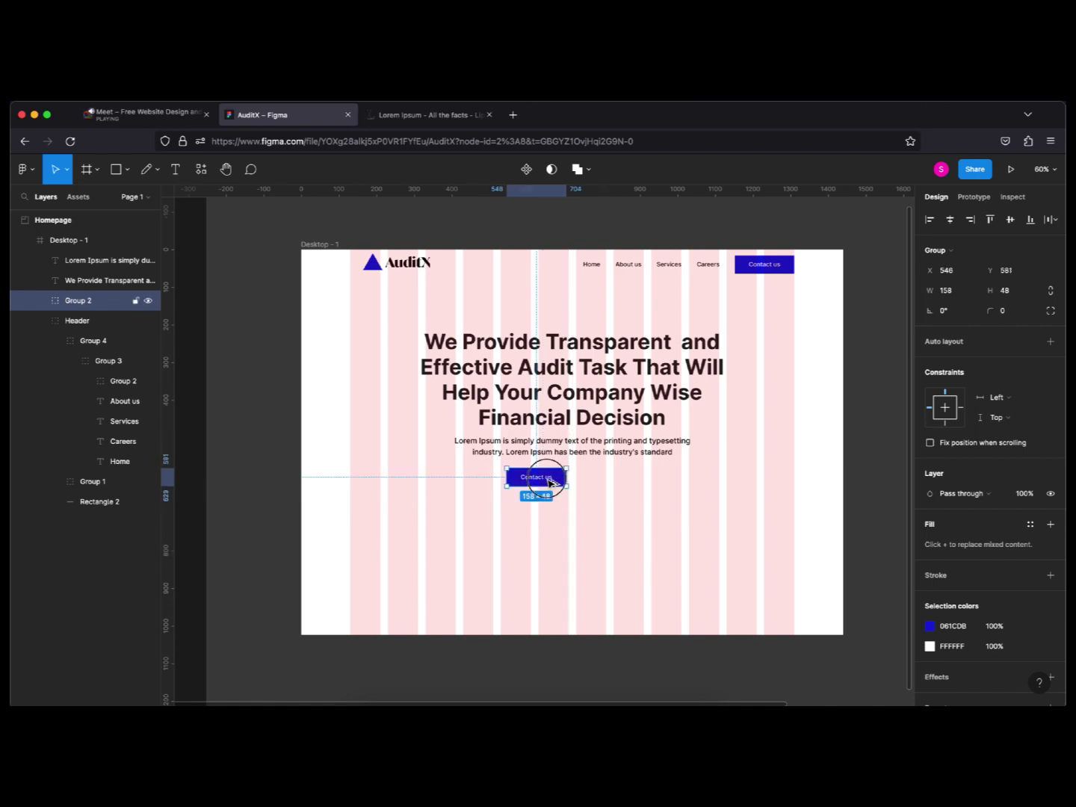
{"action": "left_click", "coordinate": [594, 479]}
{"action": "key", "text": "super+d"}
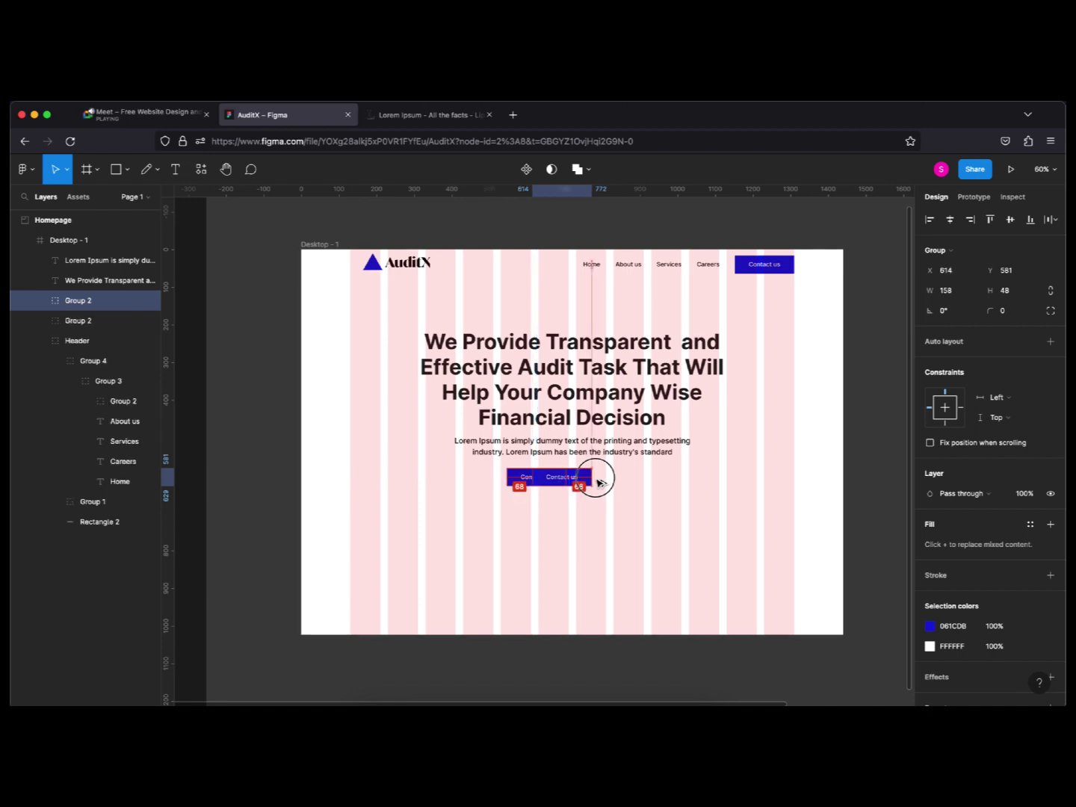
{"action": "left_click_drag", "start_coordinate": [598, 482], "coordinate": [620, 480]}
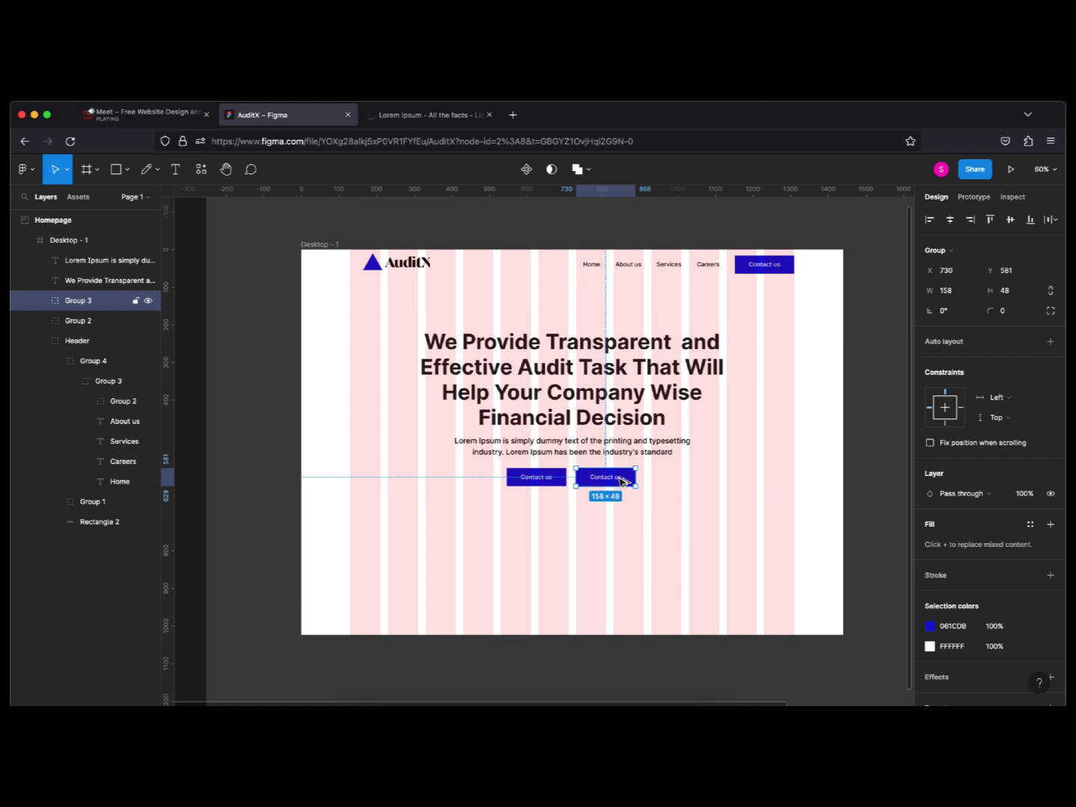
Place another copy of the Contact us button just below the second hero button at about X 749, Y 637.
{"action": "scroll", "coordinate": [620, 482], "scroll_direction": "up", "scroll_amount": 5}
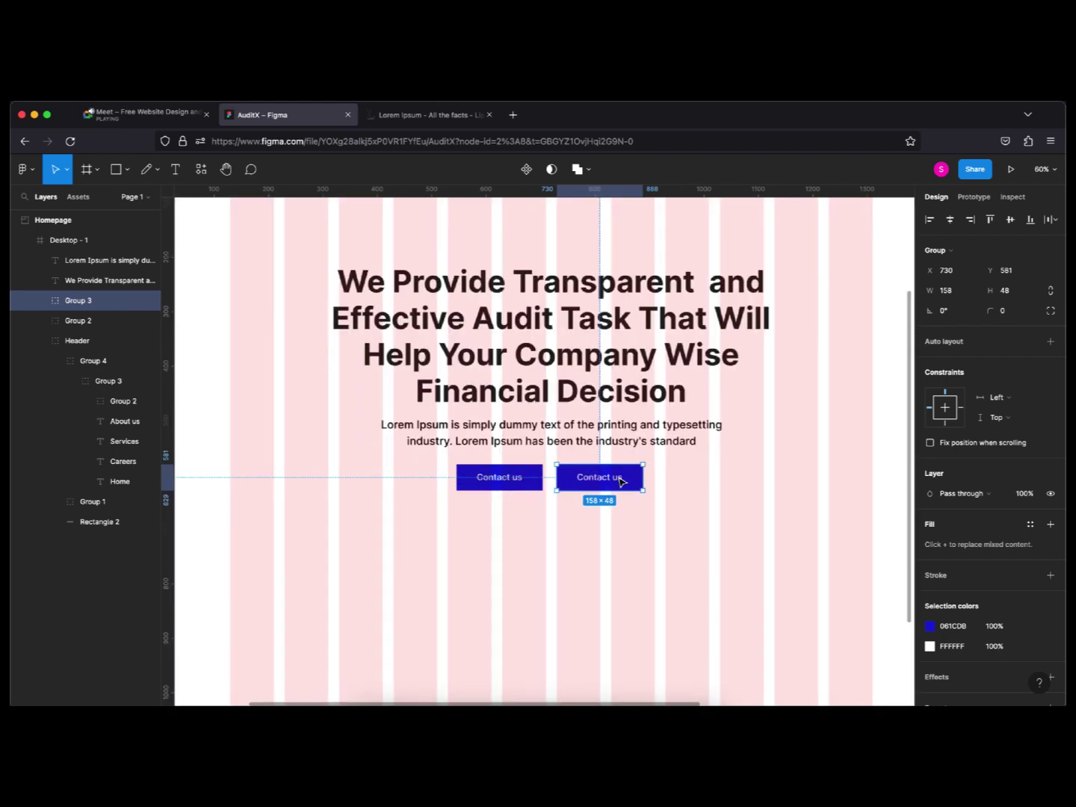
{"action": "scroll", "coordinate": [621, 482], "scroll_direction": "up", "scroll_amount": 5}
{"action": "left_click_drag", "start_coordinate": [620, 482], "coordinate": [670, 595]}
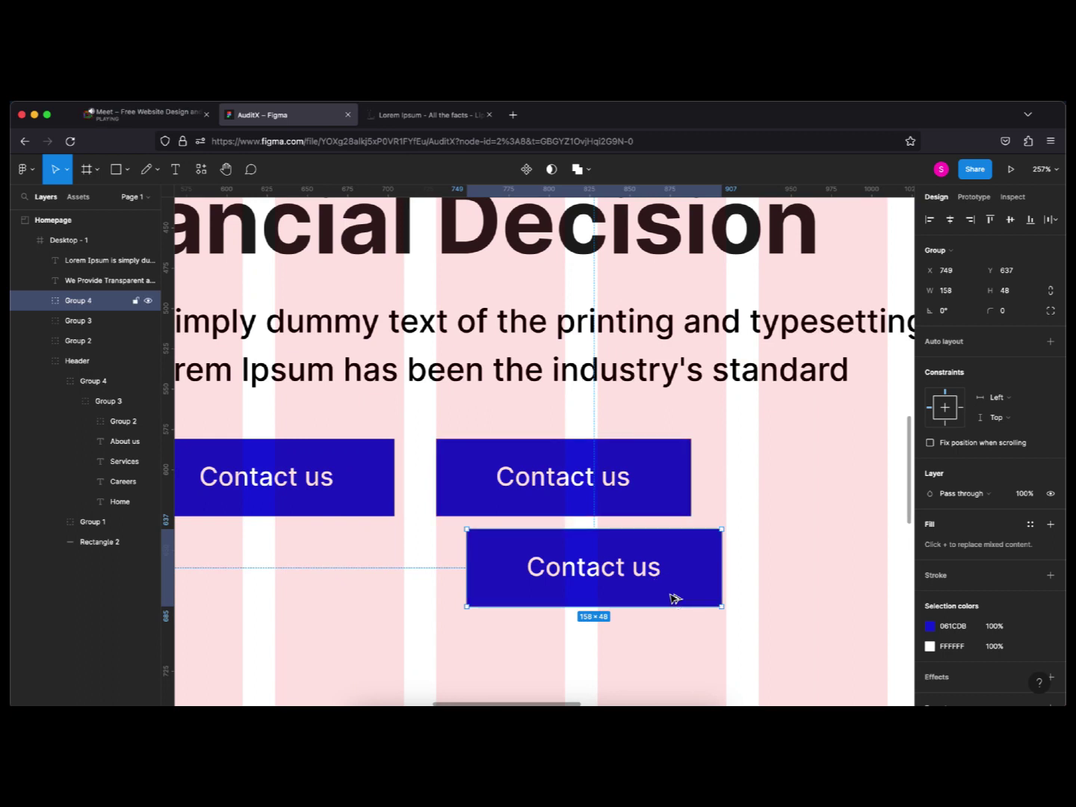
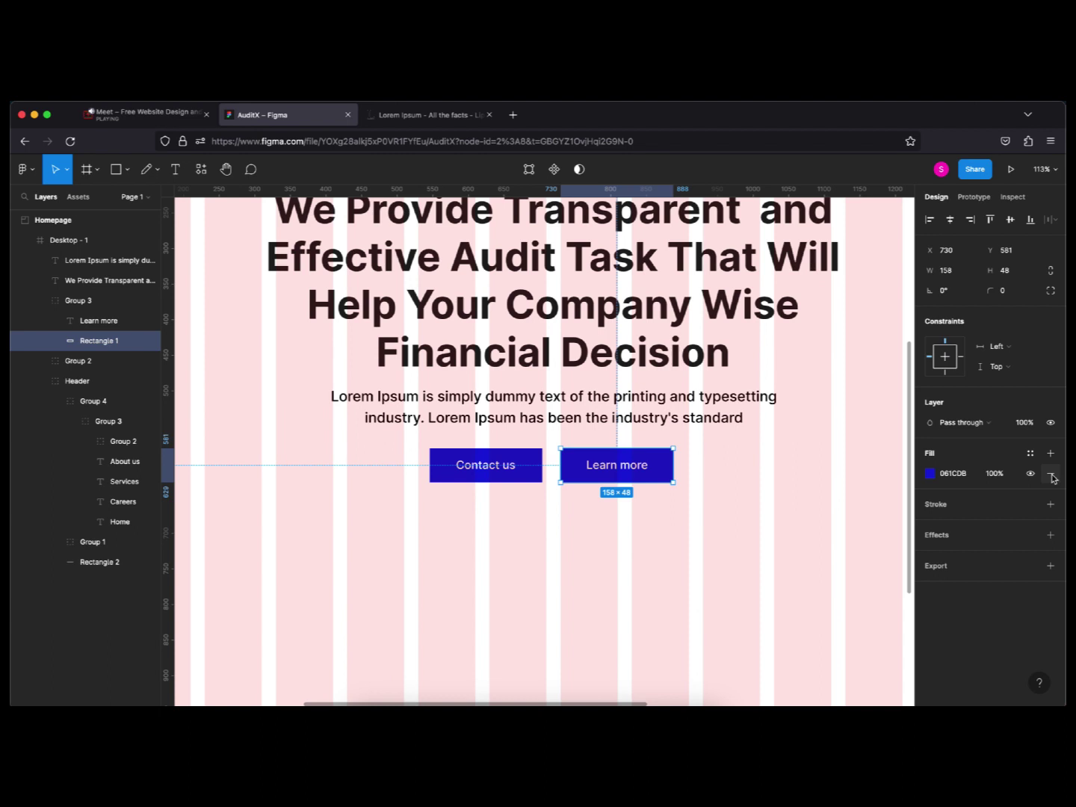
Remove the fill from the Learn more button's rectangle and give it a 1 px inside stroke in blue 061CDB.
{"action": "left_click", "coordinate": [1050, 476]}
{"action": "left_click", "coordinate": [1050, 483]}
{"action": "left_click", "coordinate": [929, 504]}
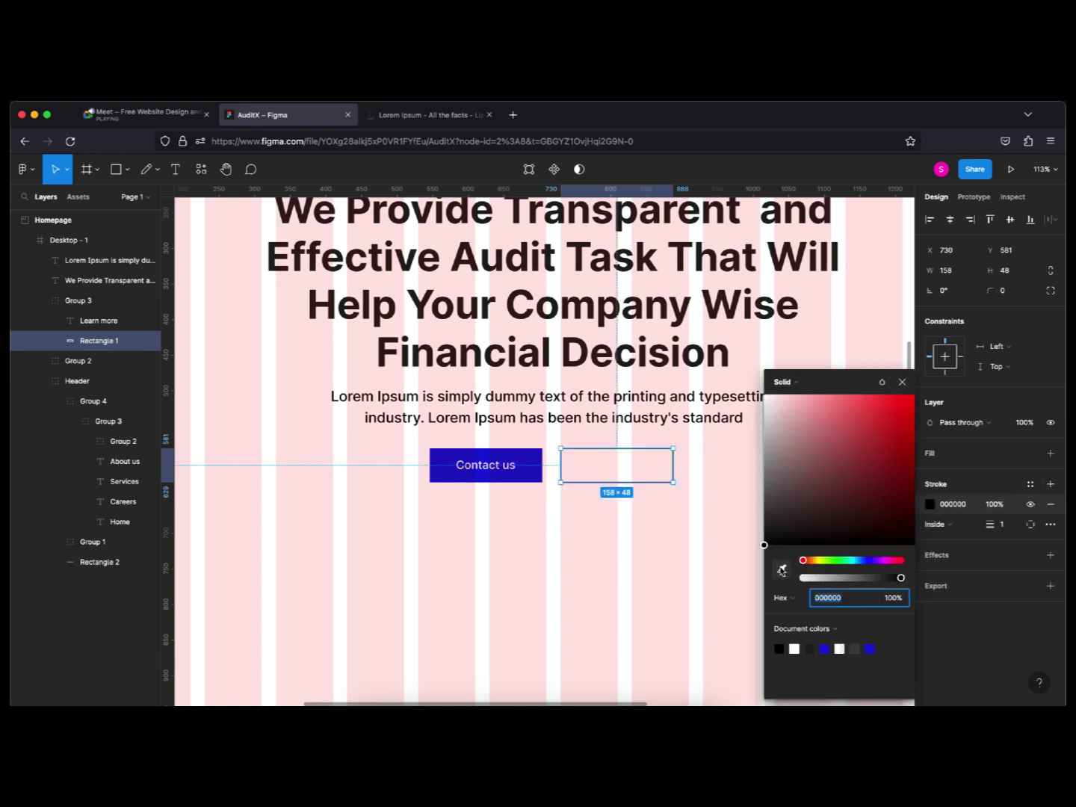
{"action": "left_click", "coordinate": [825, 648]}
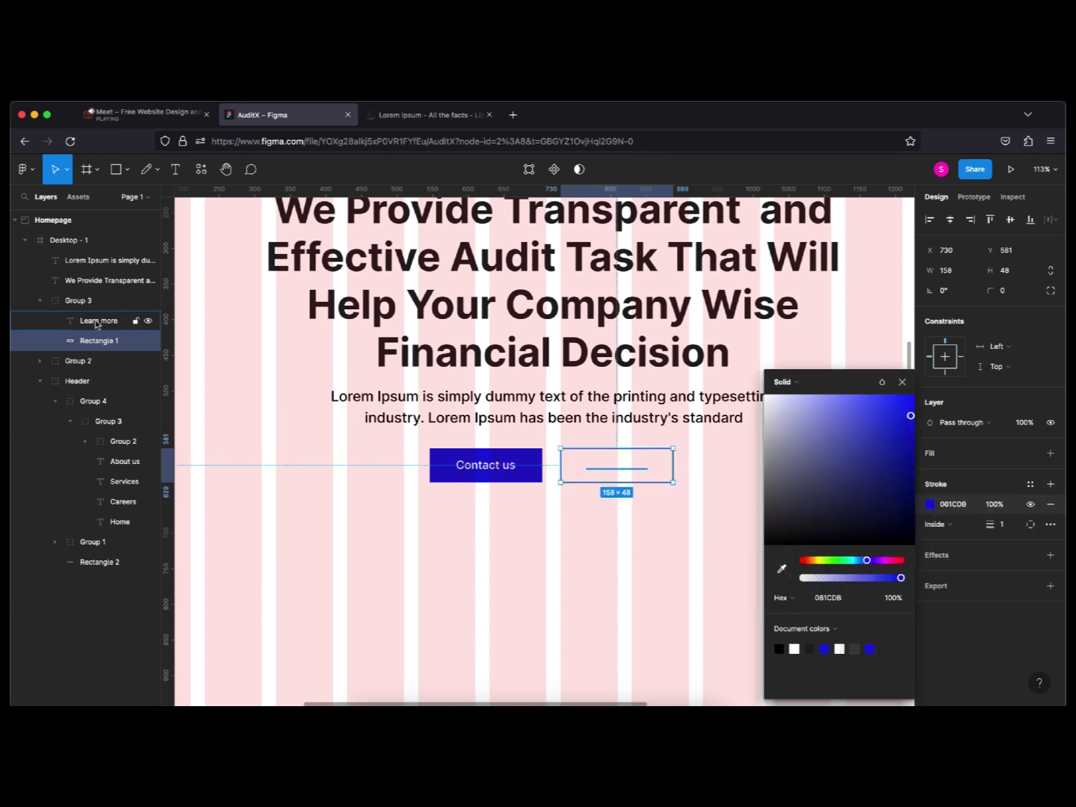
Set the fill color of the Learn more button's label text to blue 061CDB.
{"action": "left_click", "coordinate": [96, 324]}
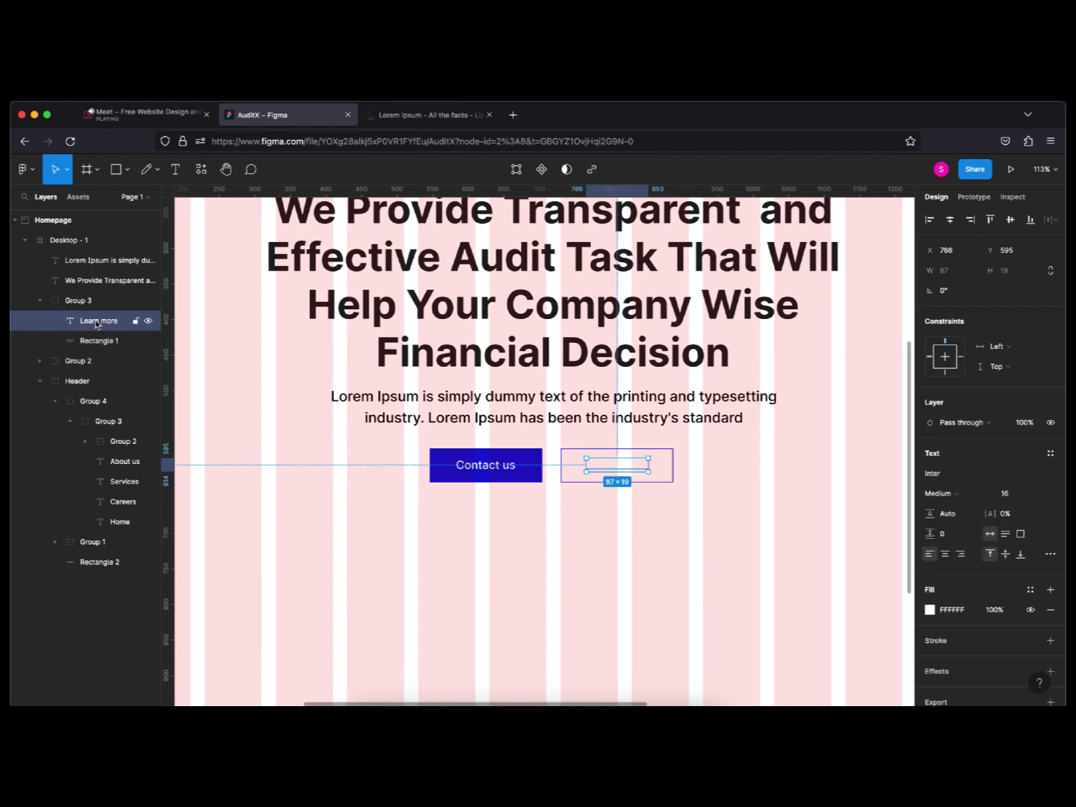
{"action": "left_click", "coordinate": [931, 610]}
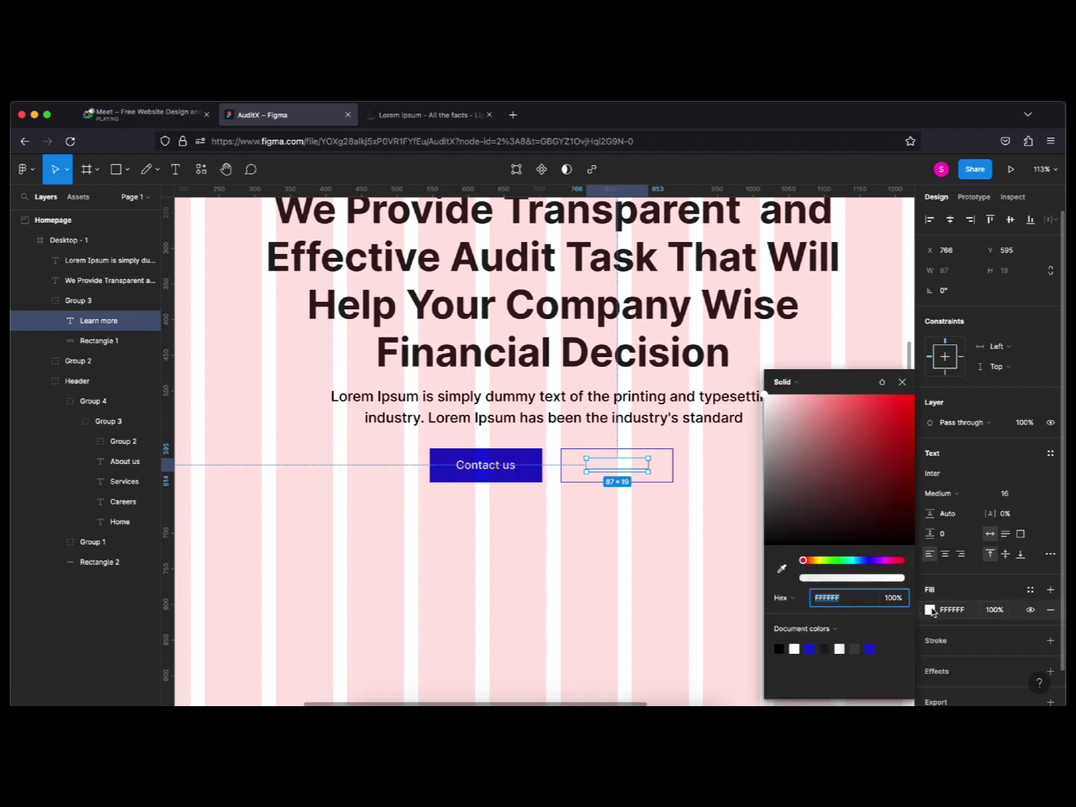
{"action": "left_click", "coordinate": [811, 645]}
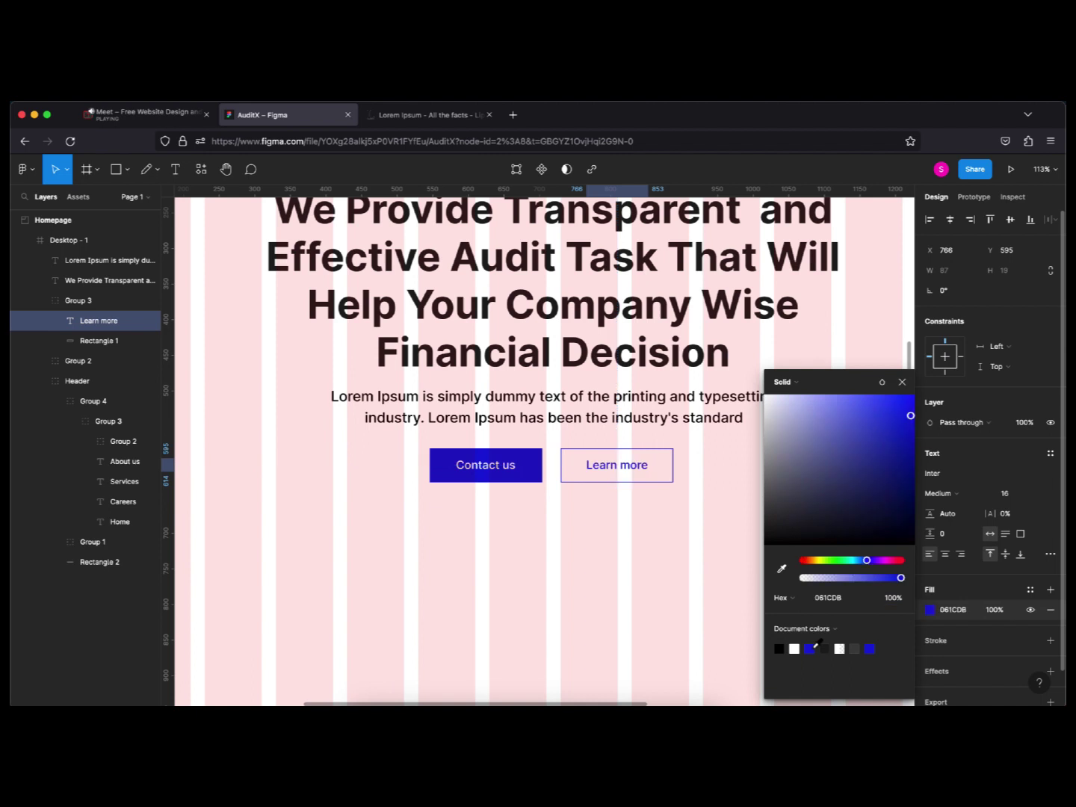
{"action": "left_click", "coordinate": [903, 384]}
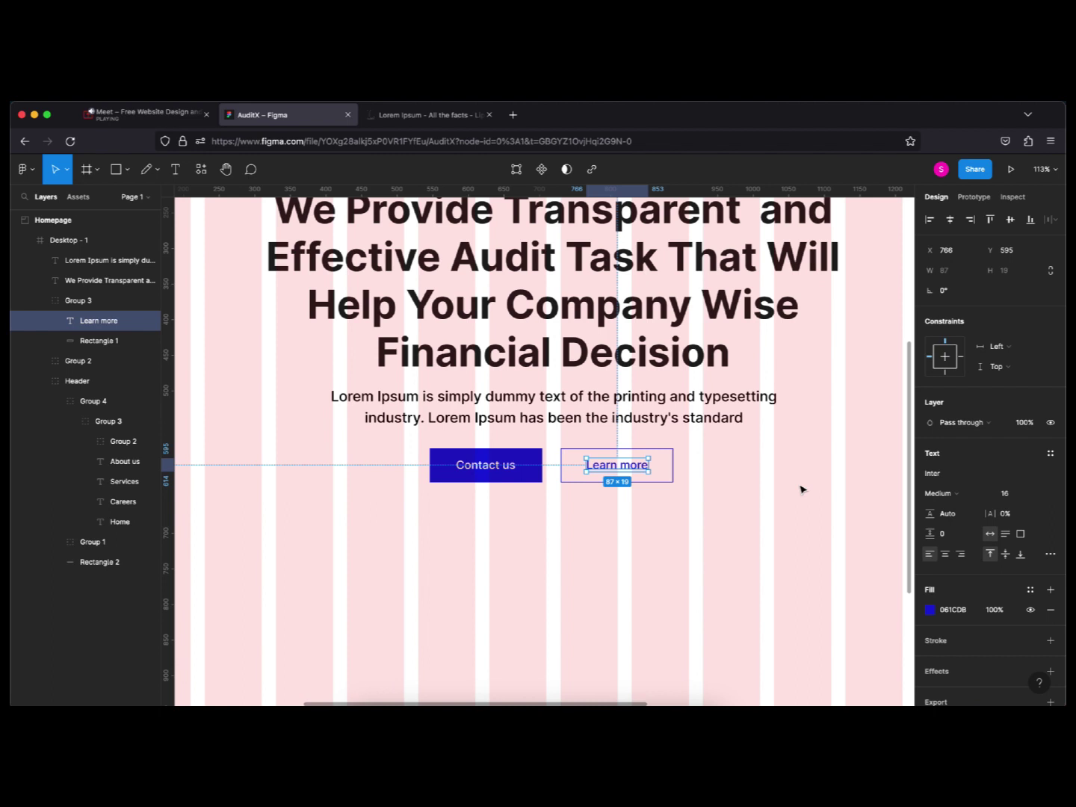
Set the spacing between the hero's Contact us and Learn more buttons to 20 and group the two buttons.
{"action": "left_click", "coordinate": [745, 512]}
{"action": "scroll", "coordinate": [741, 513], "scroll_direction": "down", "scroll_amount": 2}
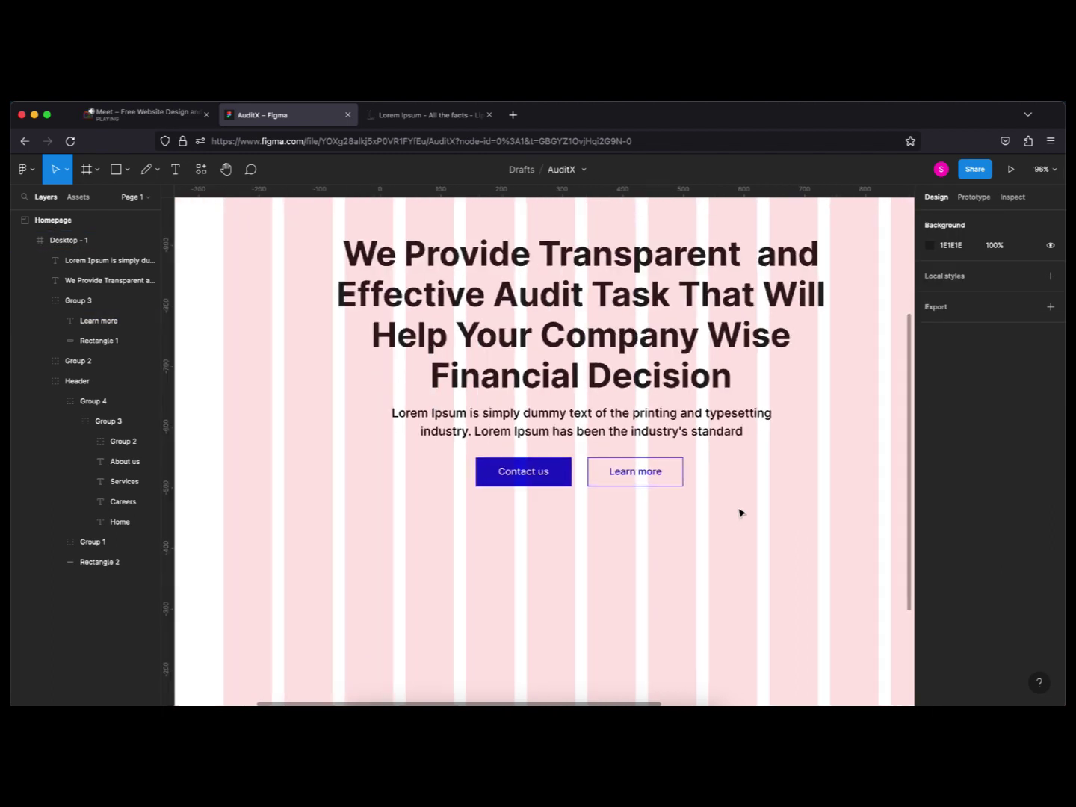
{"action": "scroll", "coordinate": [741, 513], "scroll_direction": "down", "scroll_amount": 2}
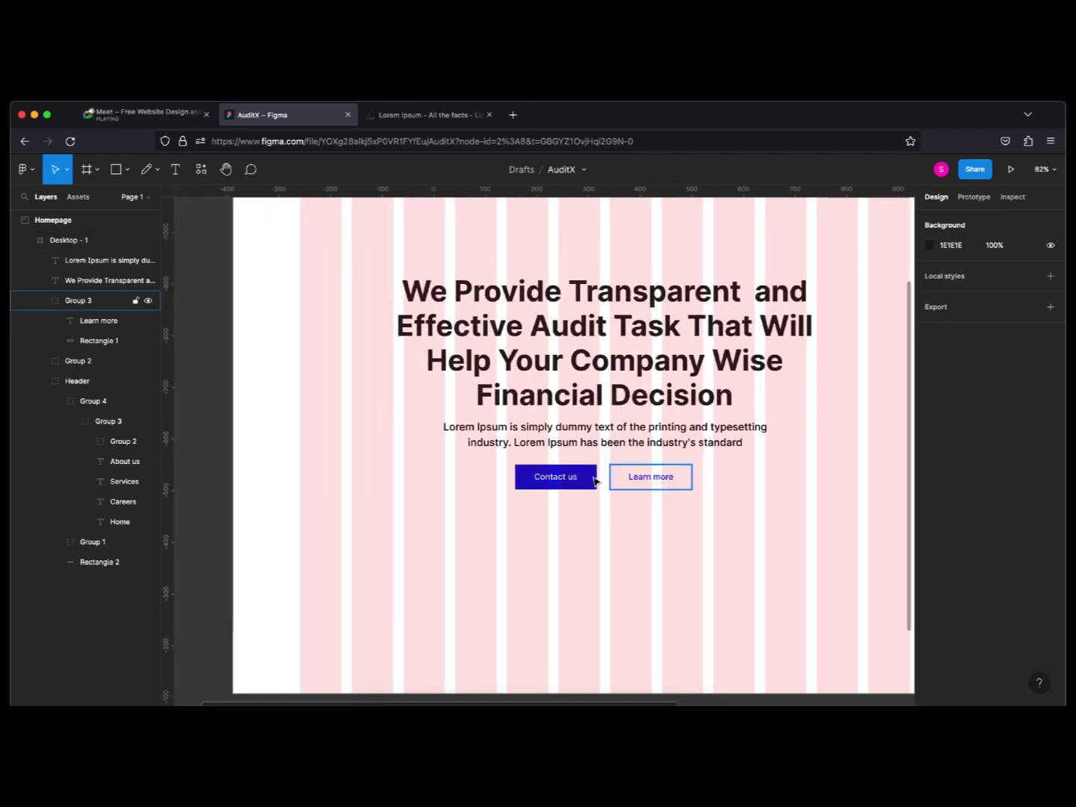
{"action": "left_click", "coordinate": [625, 484]}
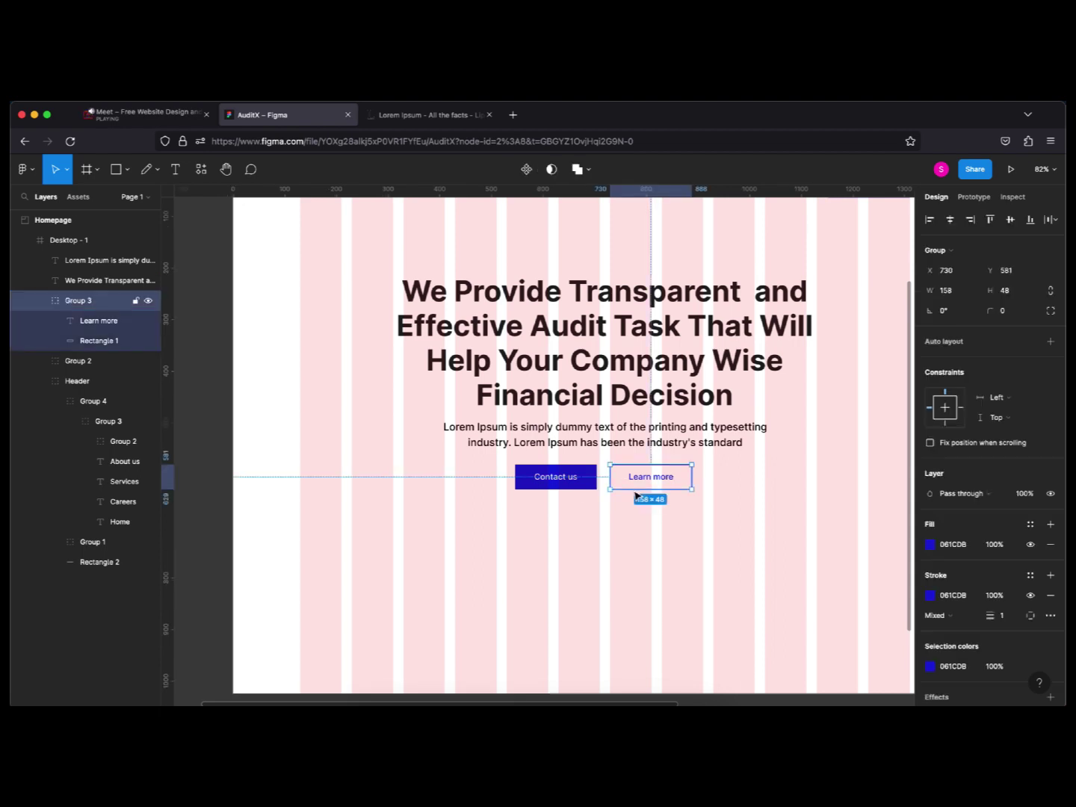
{"action": "left_click", "coordinate": [584, 480], "text": "shift"}
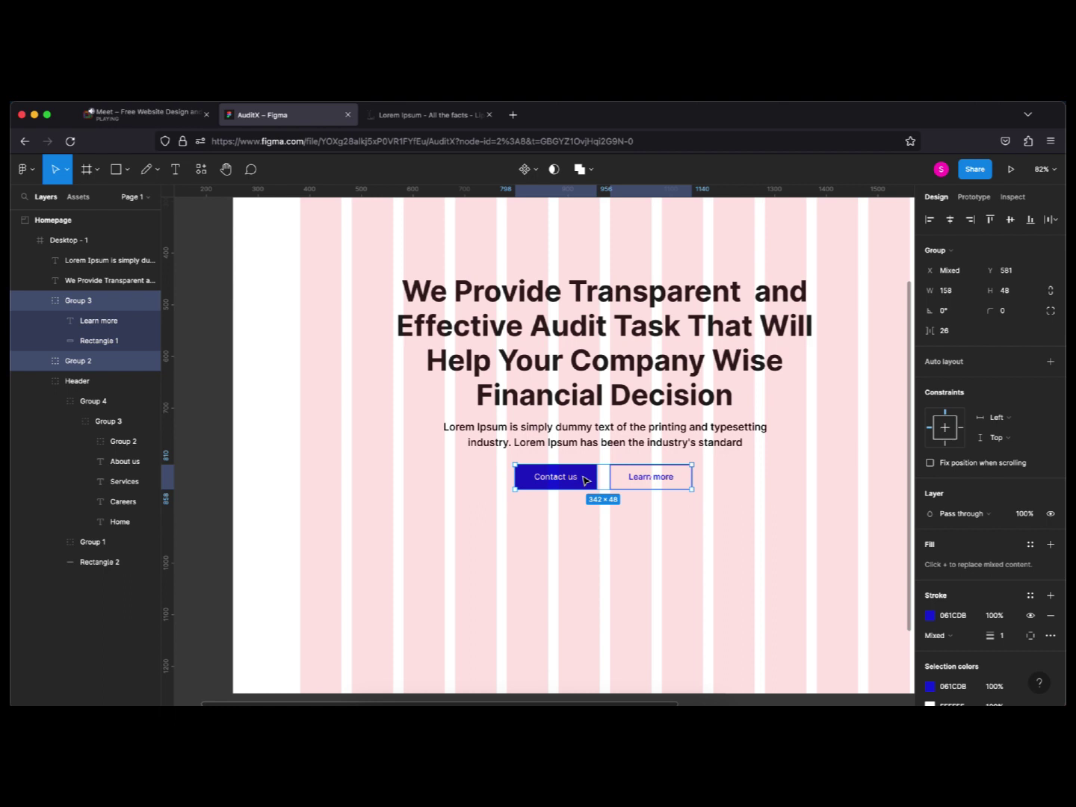
{"action": "left_click", "coordinate": [952, 335]}
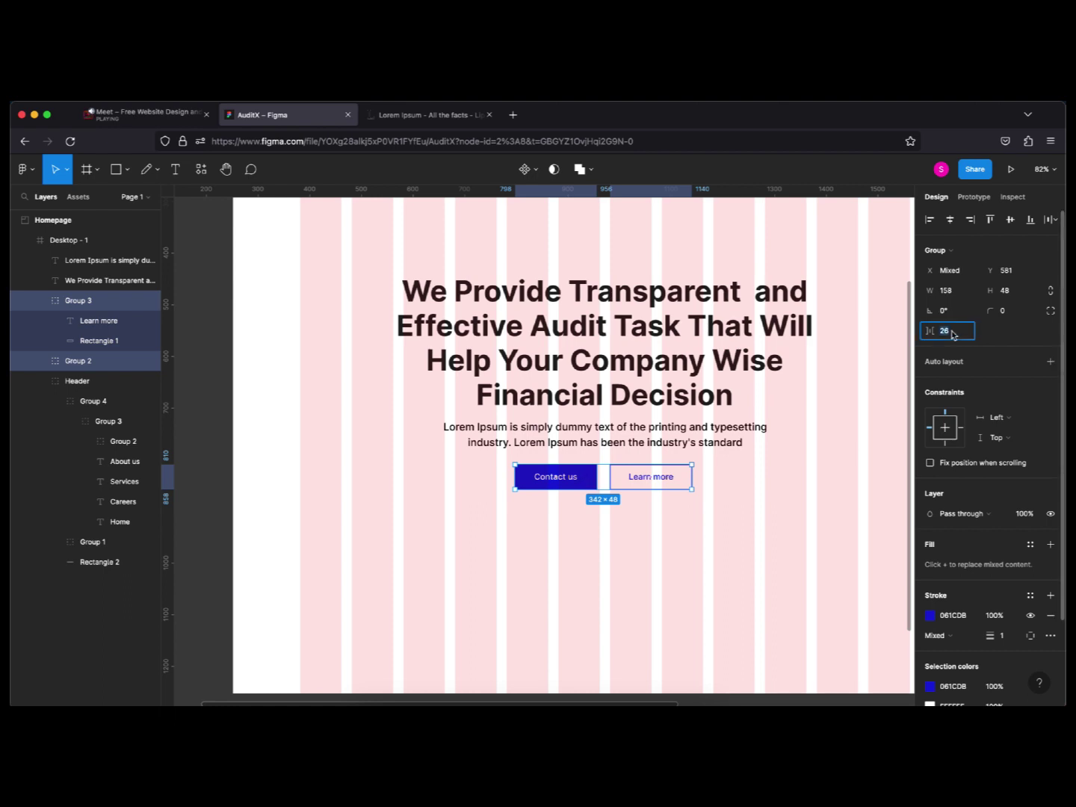
{"action": "type", "text": "20"}
{"action": "key", "text": "Return"}
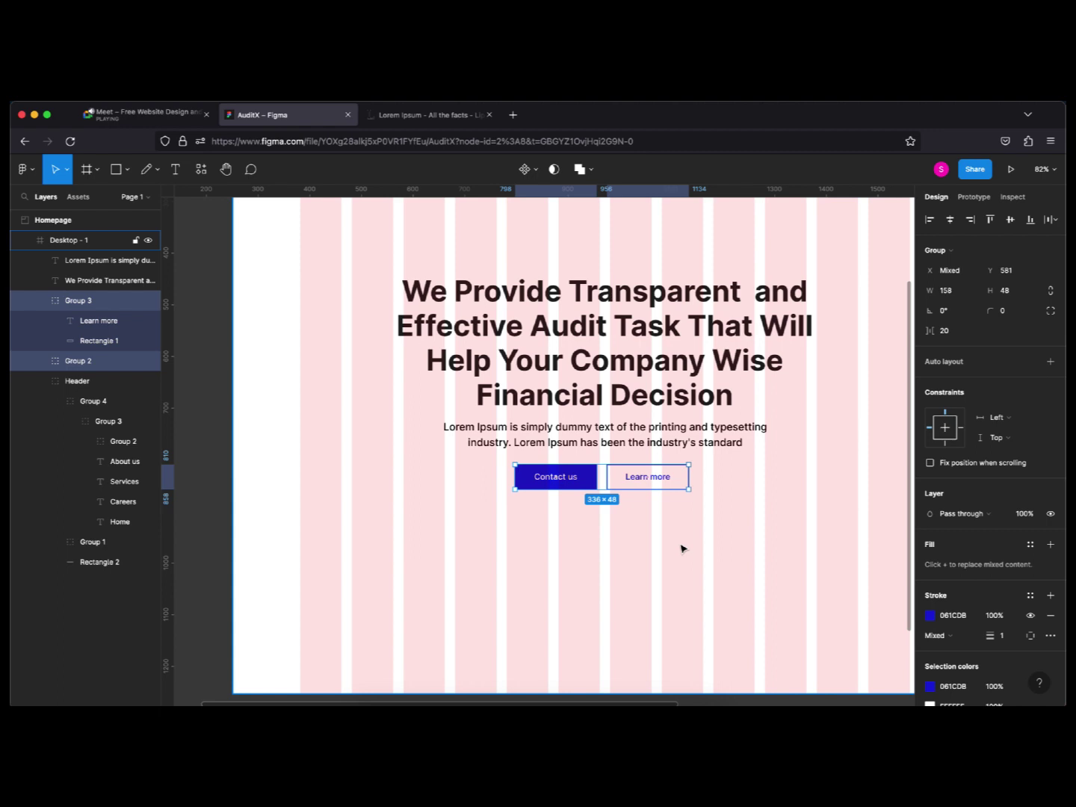
{"action": "key", "text": "super+g"}
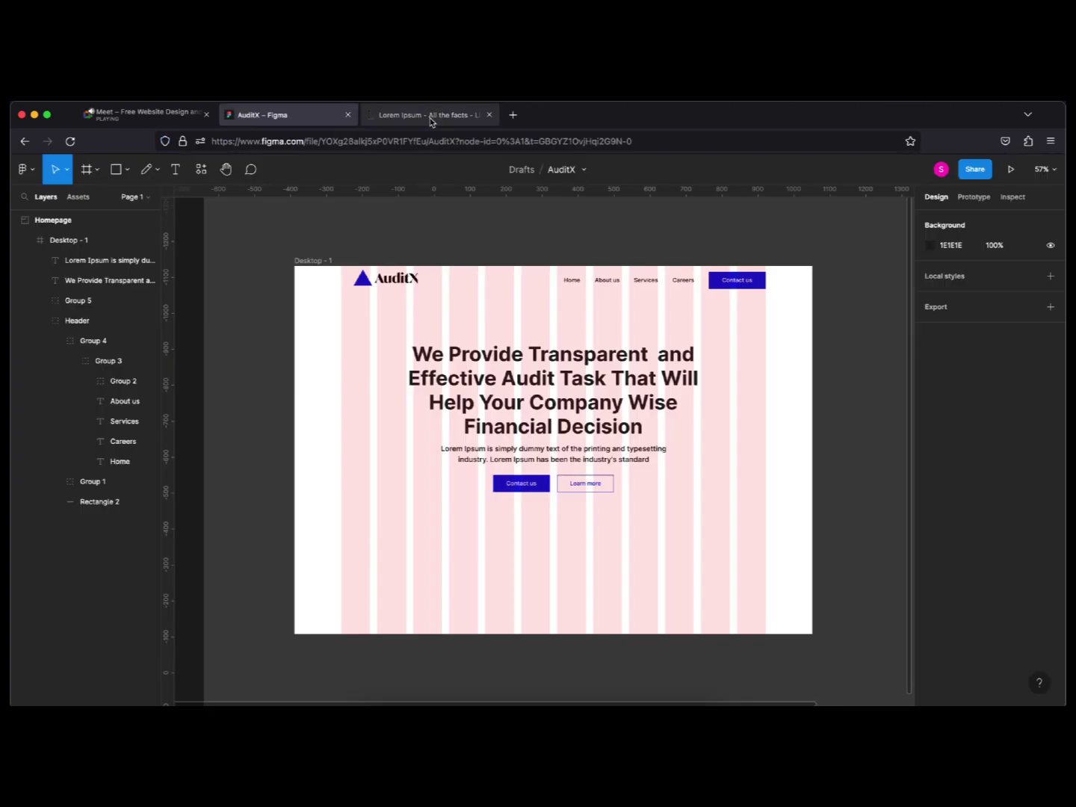
Switch to the Lorem Ipsum page in the browser and load unsplash.com in its place.
{"action": "left_click", "coordinate": [431, 120]}
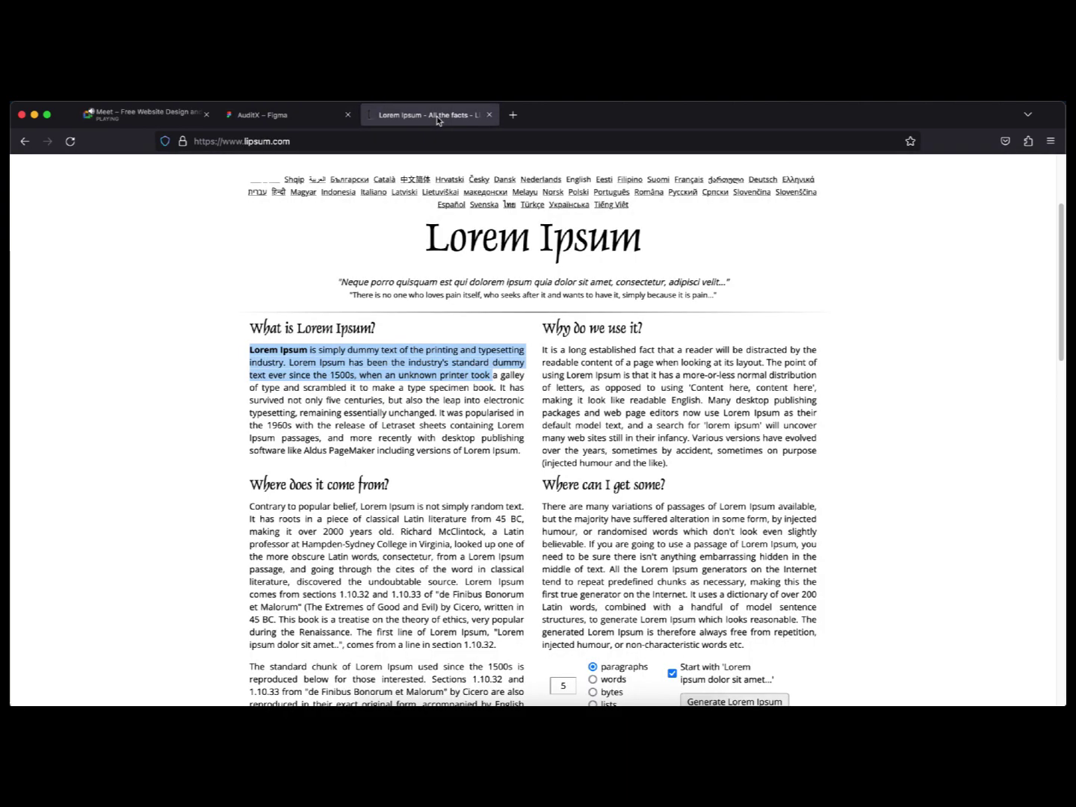
{"action": "left_click", "coordinate": [433, 140]}
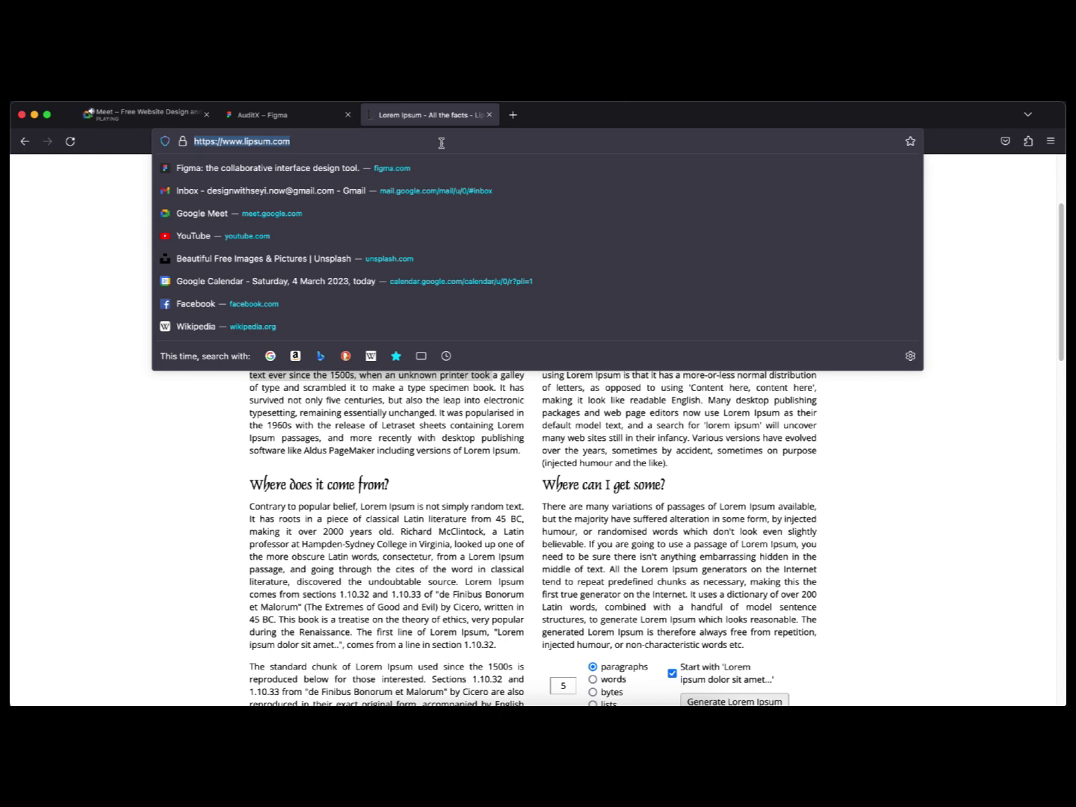
{"action": "type", "text": "unsplash.com/"}
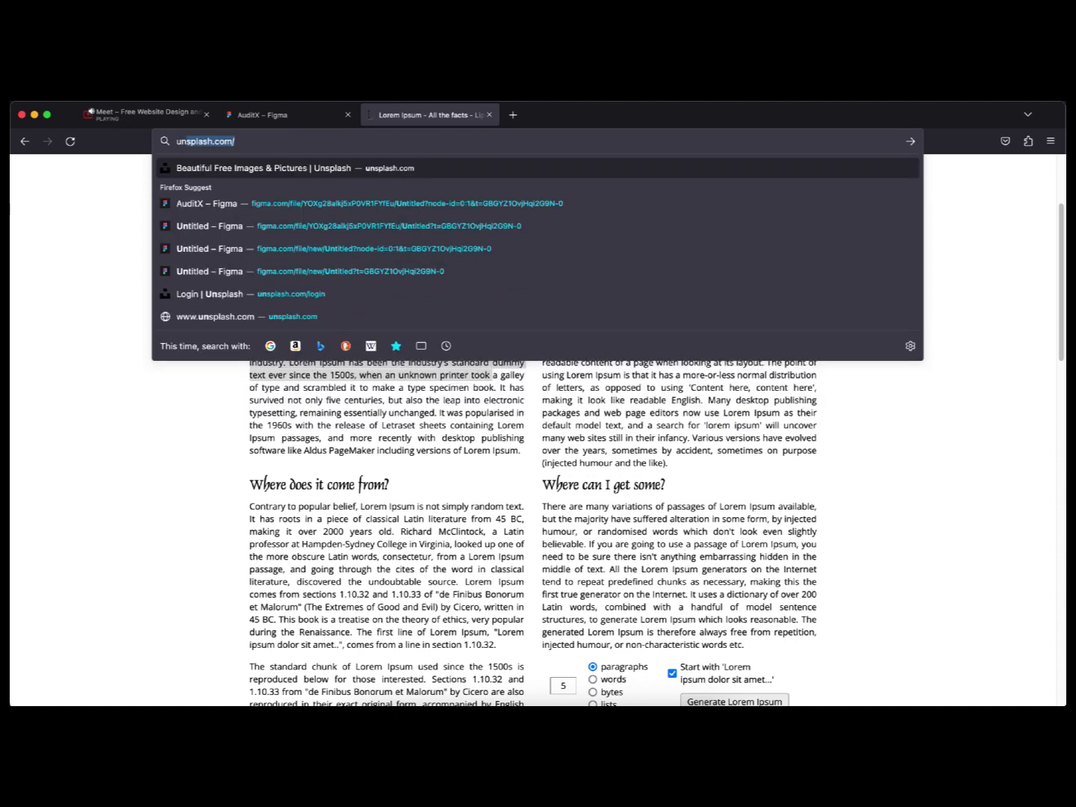
{"action": "key", "text": "Right"}
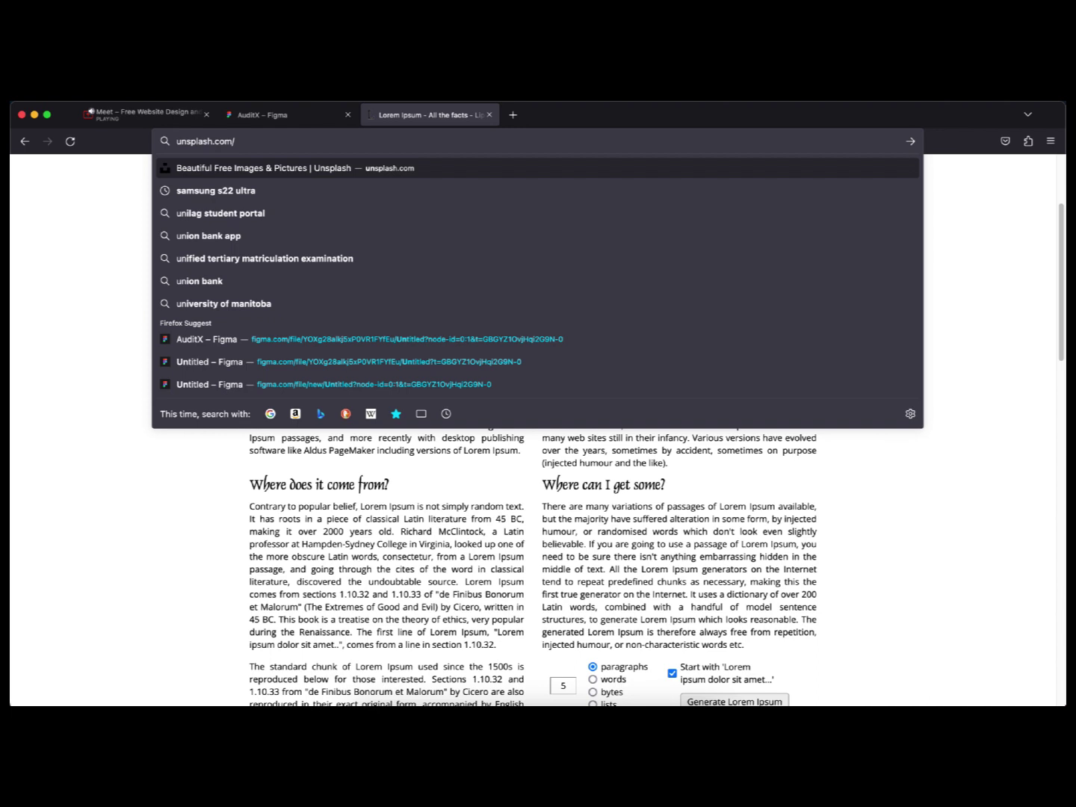
{"action": "key", "text": "Return"}
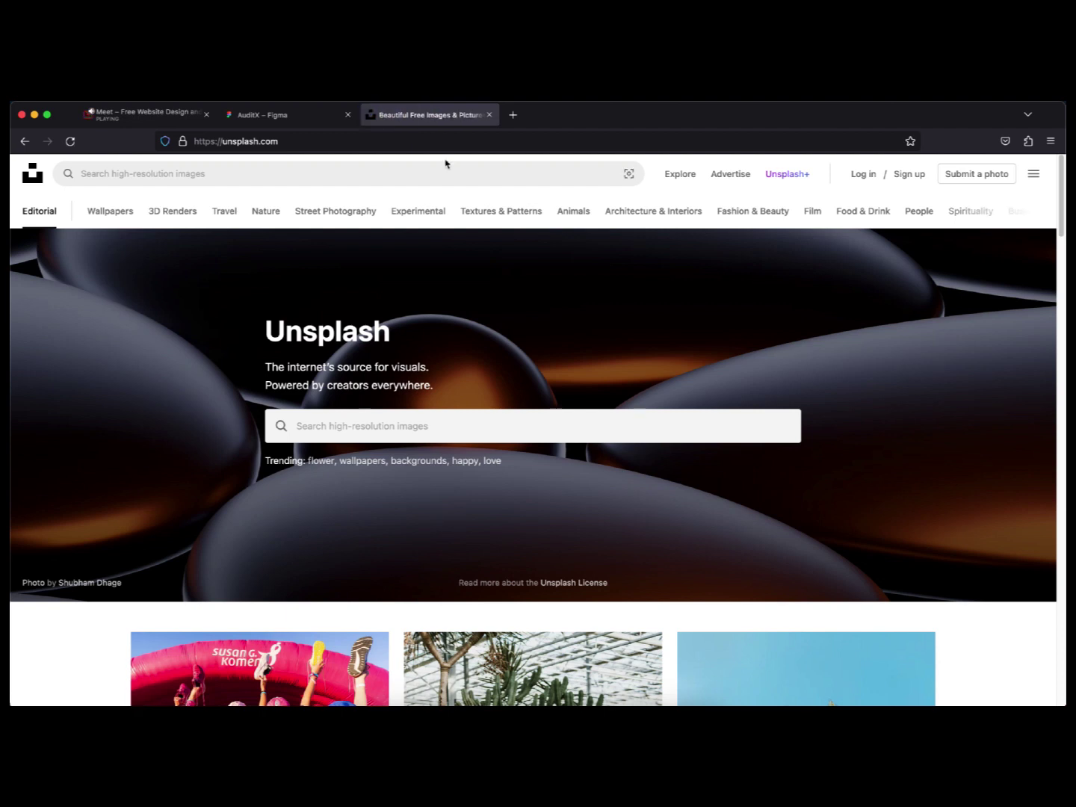
Search Unsplash for photos matching the suggested term "finance".
{"action": "scroll", "coordinate": [441, 406], "scroll_direction": "down", "scroll_amount": 5}
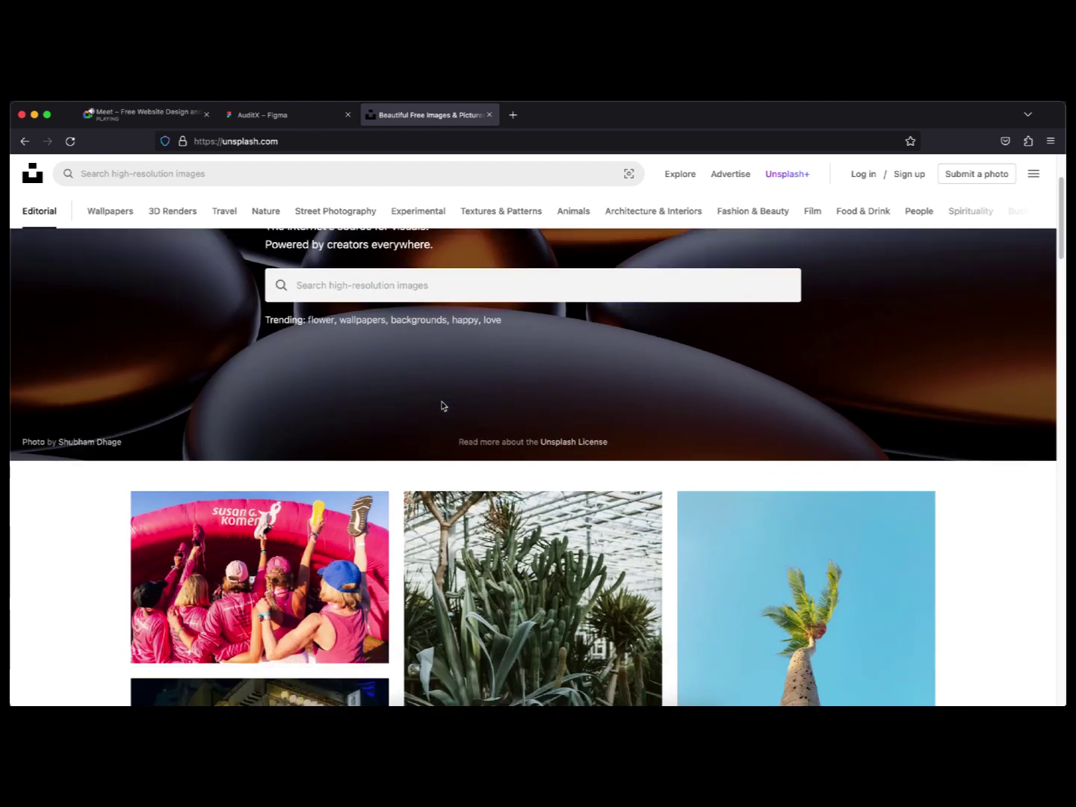
{"action": "scroll", "coordinate": [441, 405], "scroll_direction": "down", "scroll_amount": 1}
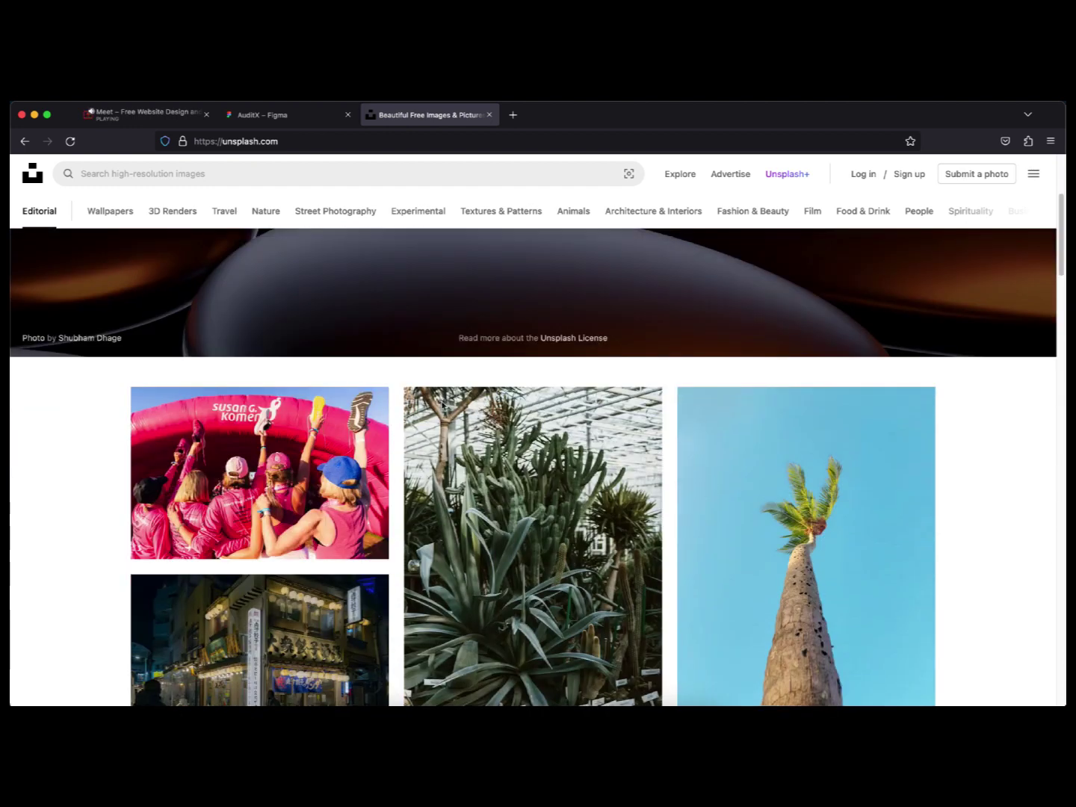
{"action": "scroll", "coordinate": [442, 403], "scroll_direction": "up", "scroll_amount": 3}
{"action": "scroll", "coordinate": [442, 403], "scroll_direction": "up", "scroll_amount": 2}
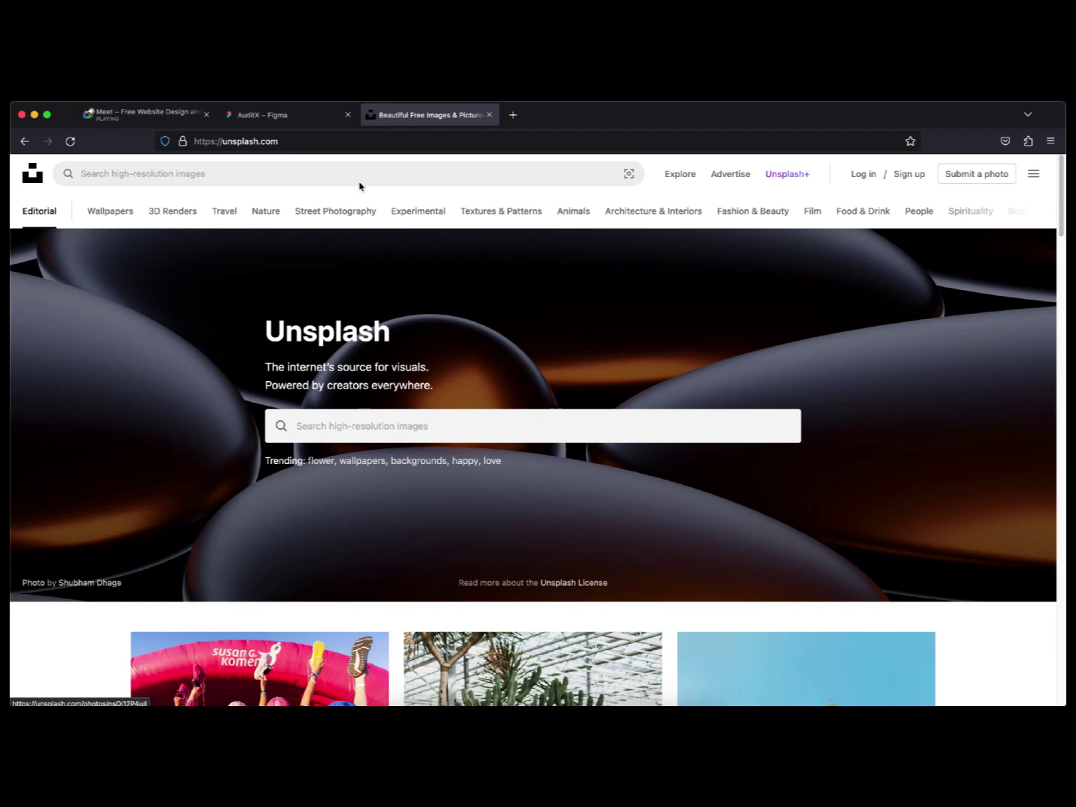
{"action": "left_click", "coordinate": [338, 425]}
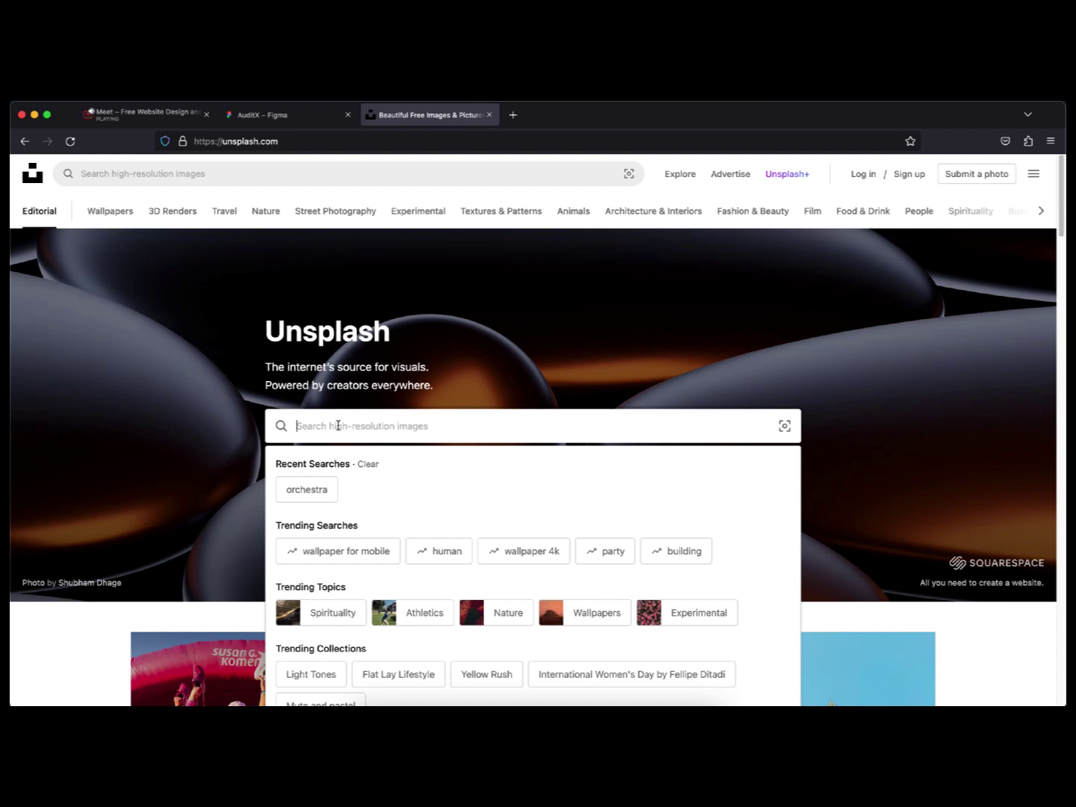
{"action": "type", "text": "Fina"}
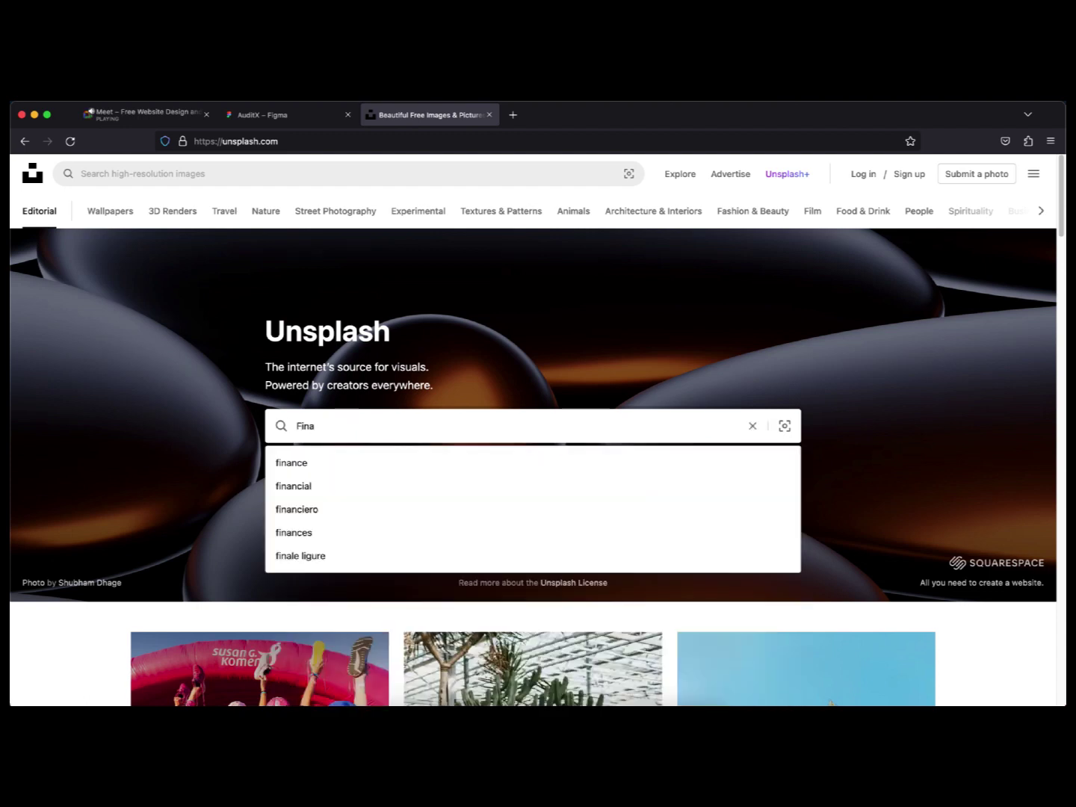
{"action": "left_click", "coordinate": [291, 463]}
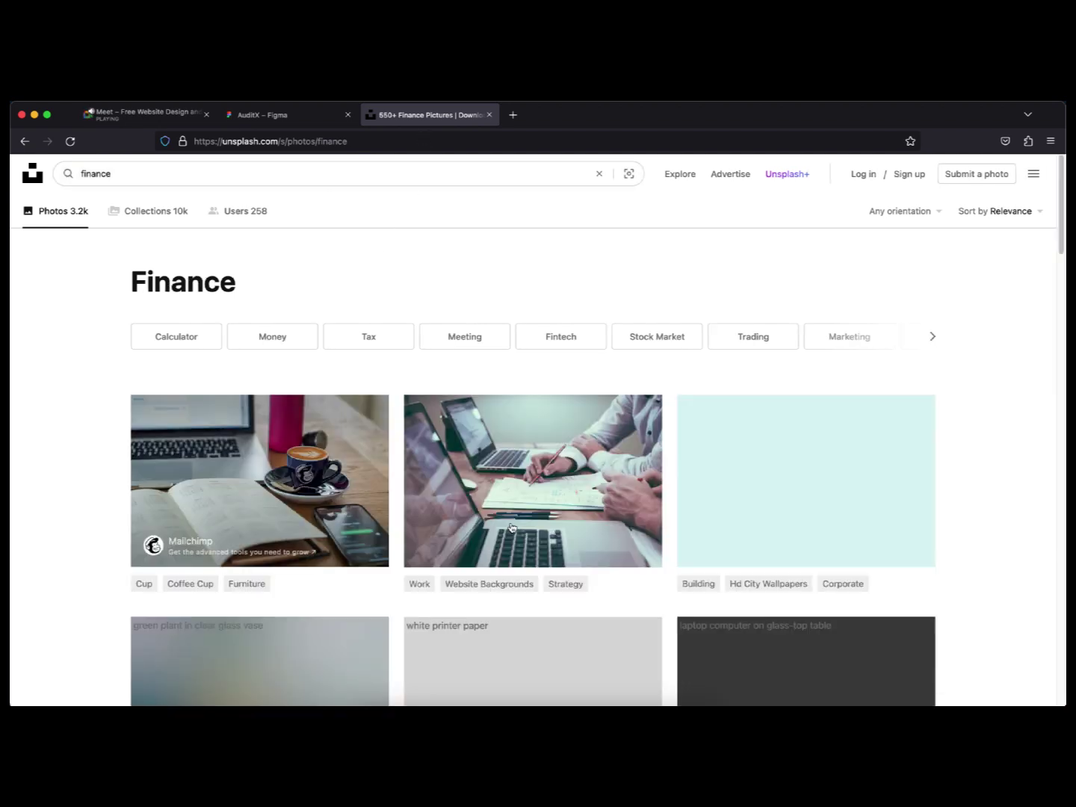
Look through the finance photos for a suitable homepage image and switch back to the AuditX file in Figma.
{"action": "scroll", "coordinate": [511, 524], "scroll_direction": "down", "scroll_amount": 1}
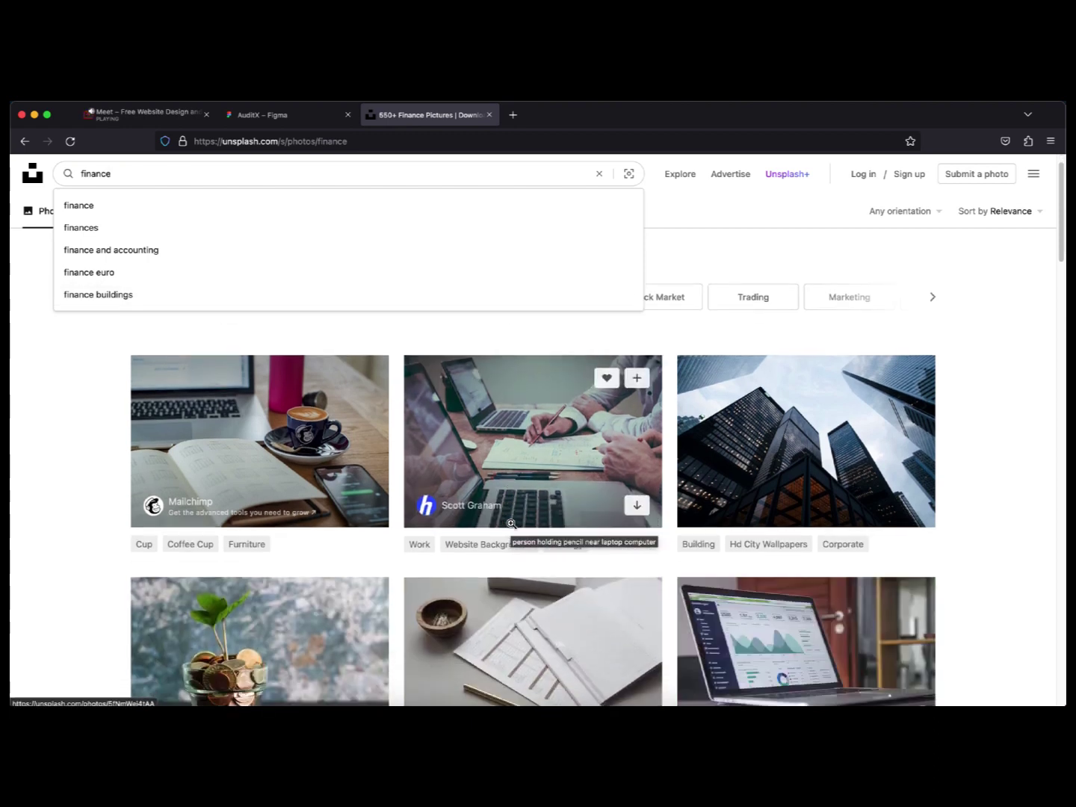
{"action": "scroll", "coordinate": [511, 525], "scroll_direction": "down", "scroll_amount": 6}
{"action": "scroll", "coordinate": [774, 443], "scroll_direction": "down", "scroll_amount": 1}
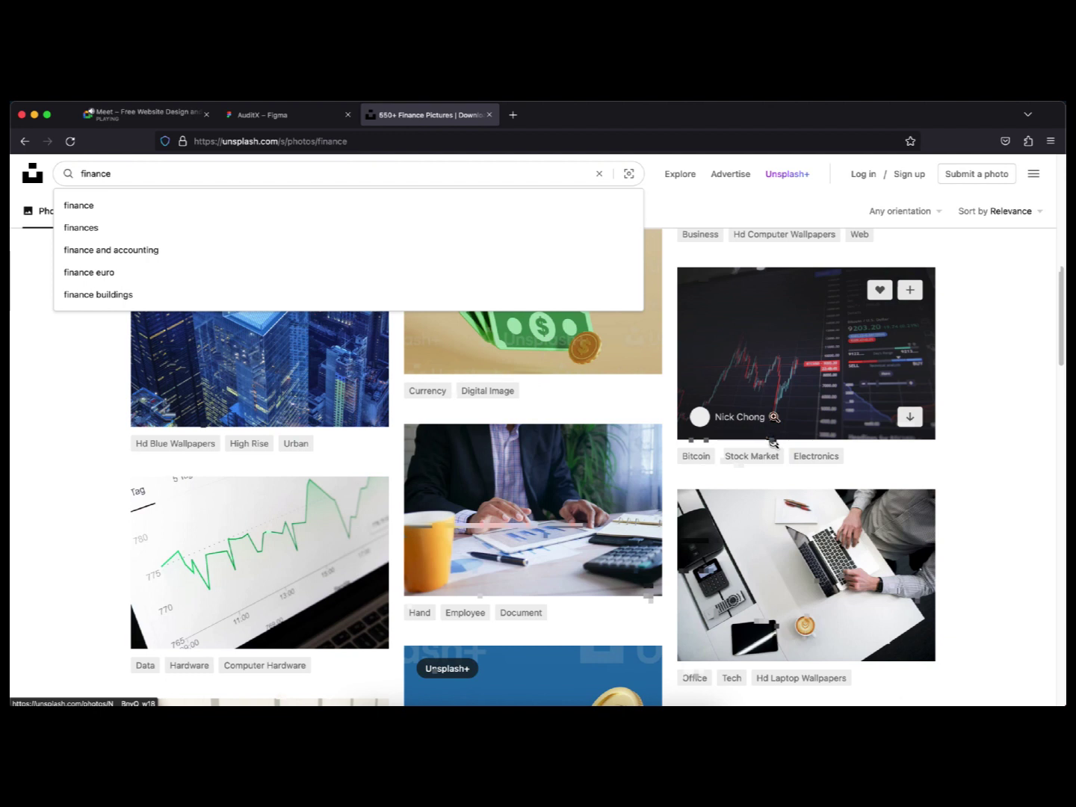
{"action": "key", "text": "ctrl+shift+Tab"}
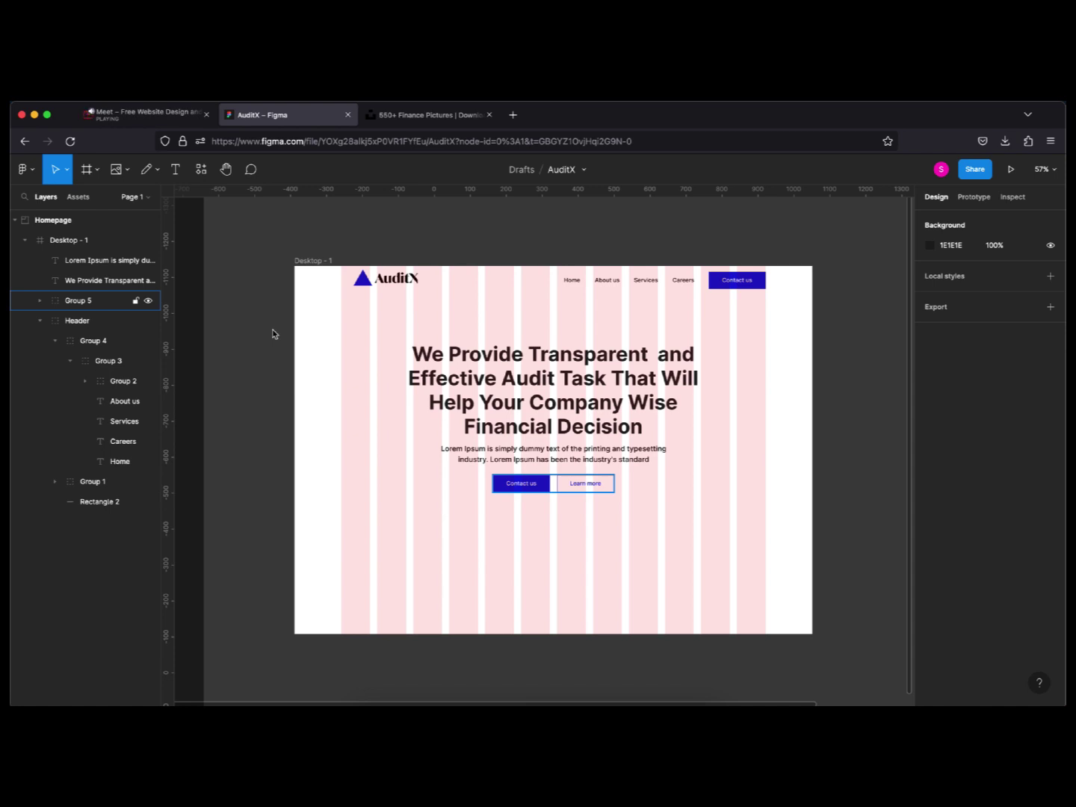
{"action": "key", "text": "super+shift+k"}
{"action": "scroll", "coordinate": [416, 279], "scroll_direction": "down", "scroll_amount": 5}
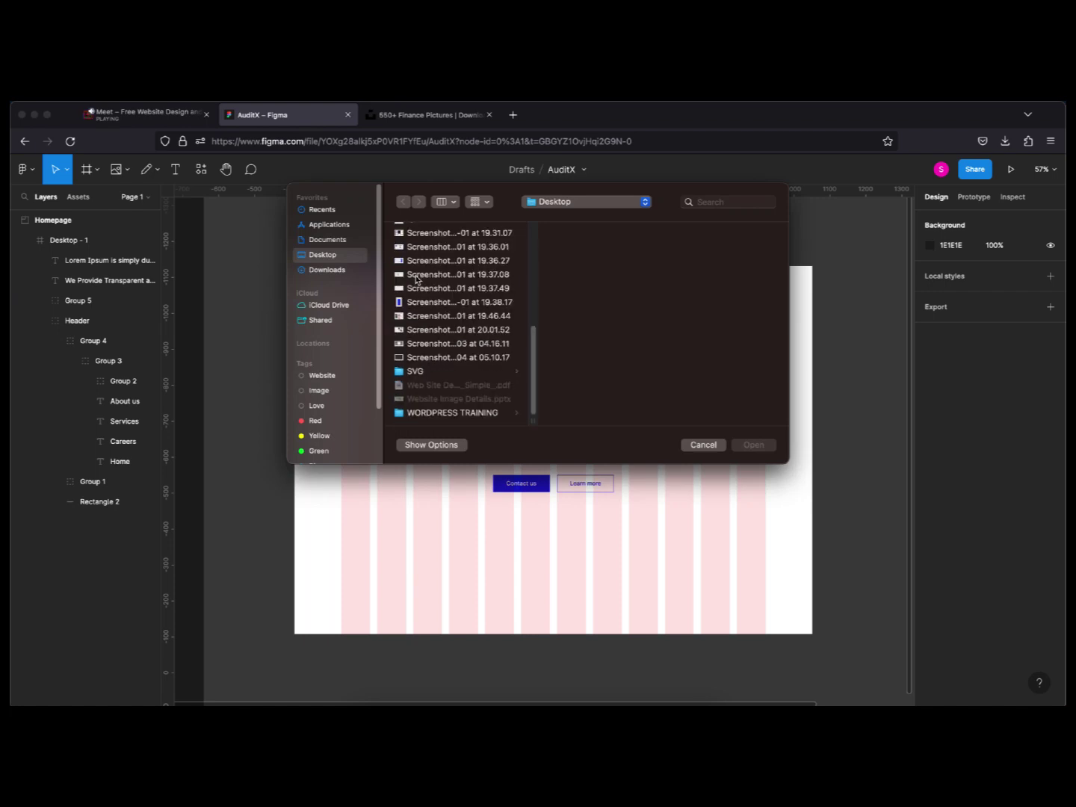
{"action": "scroll", "coordinate": [416, 278], "scroll_direction": "up", "scroll_amount": 1}
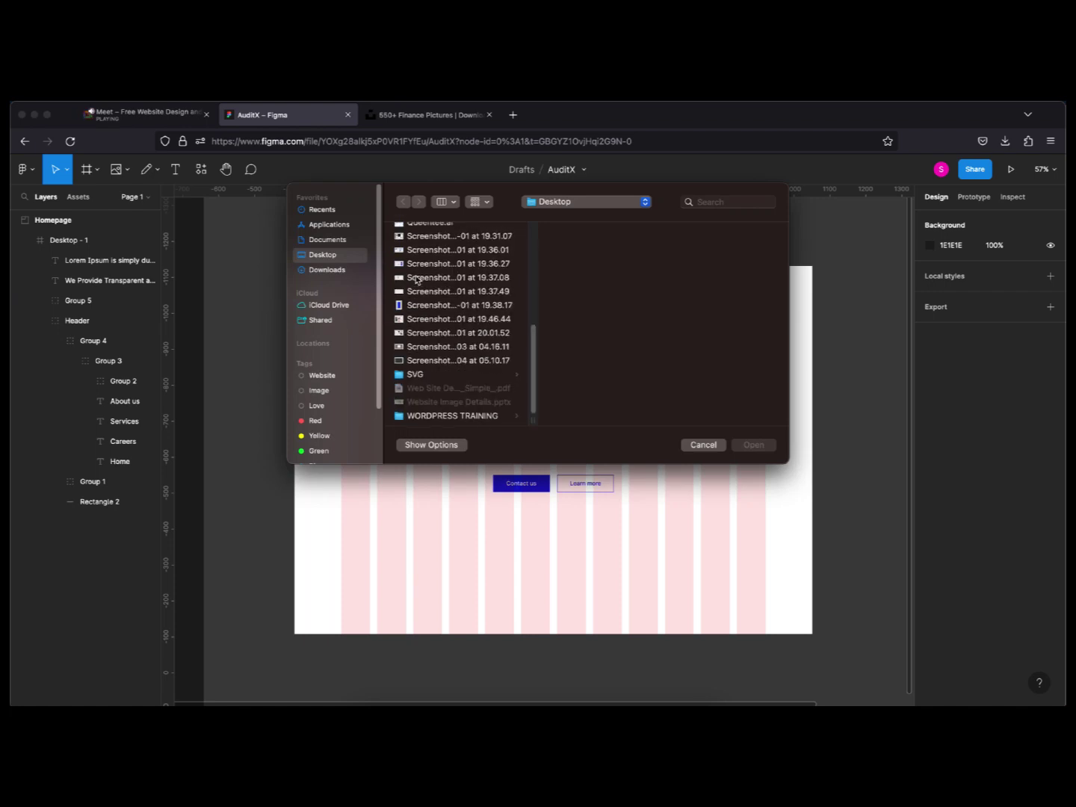
{"action": "scroll", "coordinate": [416, 278], "scroll_direction": "up", "scroll_amount": 10}
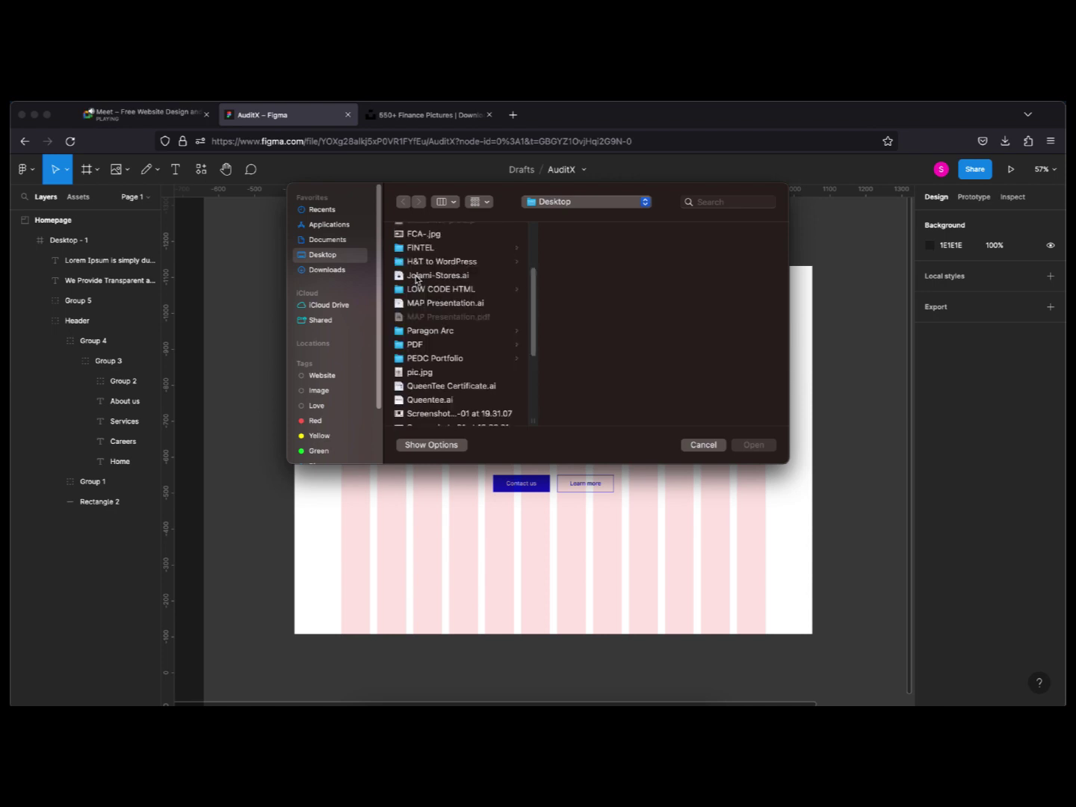
{"action": "scroll", "coordinate": [430, 295], "scroll_direction": "down", "scroll_amount": 1}
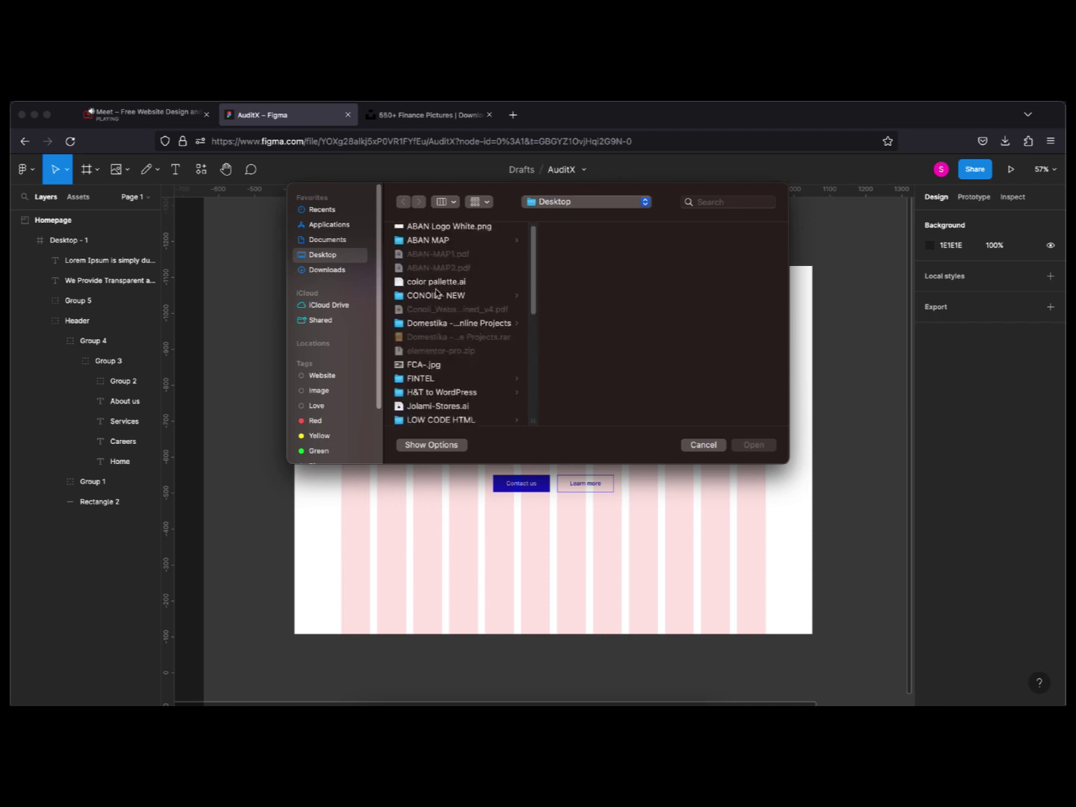
{"action": "scroll", "coordinate": [437, 292], "scroll_direction": "down", "scroll_amount": 13}
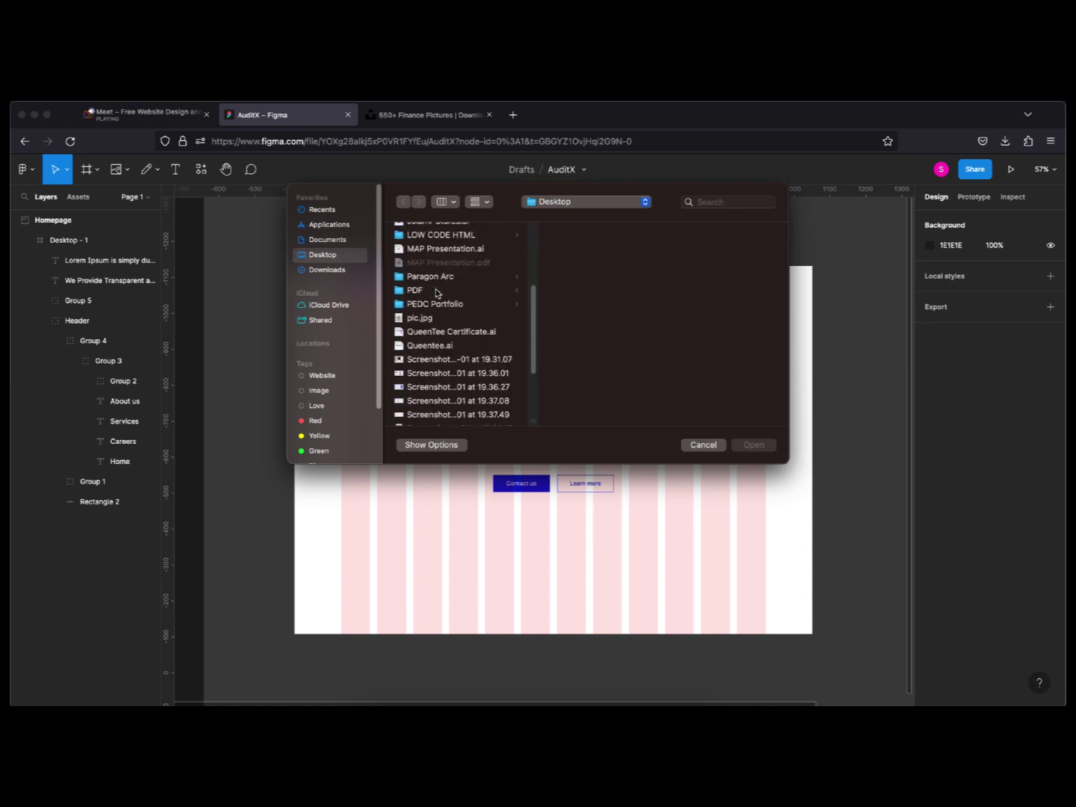
{"action": "scroll", "coordinate": [437, 293], "scroll_direction": "up", "scroll_amount": 3}
{"action": "scroll", "coordinate": [436, 293], "scroll_direction": "up", "scroll_amount": 1}
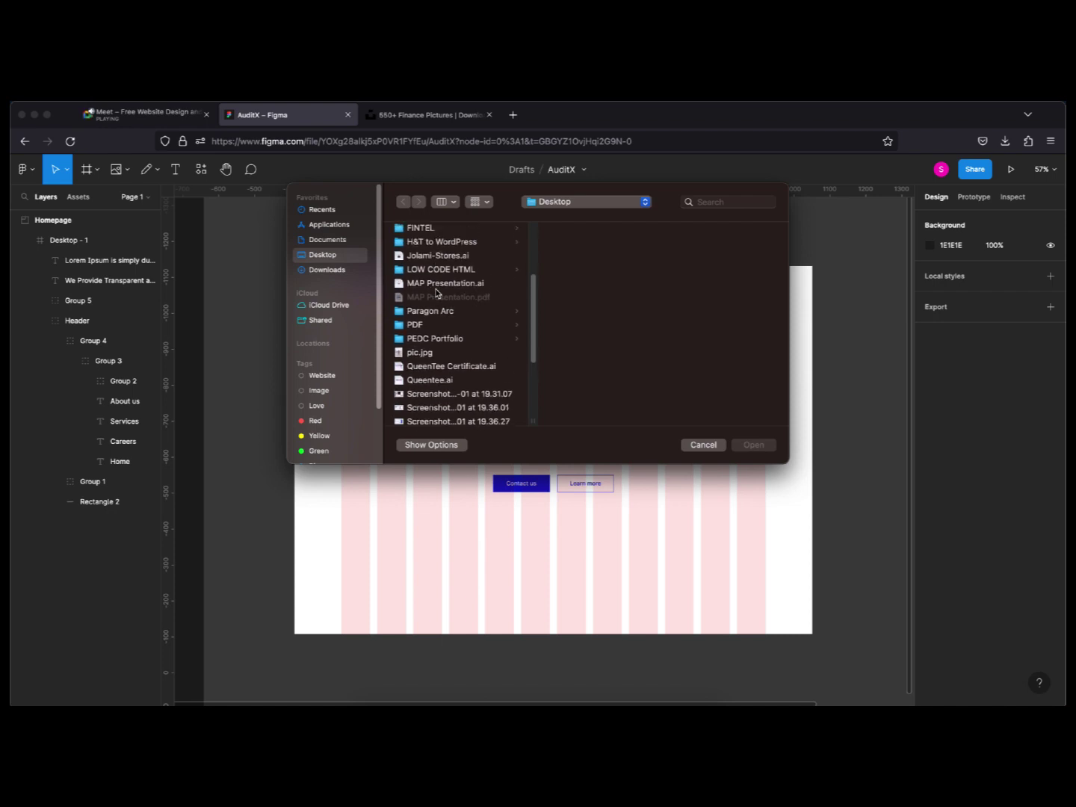
{"action": "scroll", "coordinate": [436, 292], "scroll_direction": "down", "scroll_amount": 3}
{"action": "scroll", "coordinate": [436, 292], "scroll_direction": "up", "scroll_amount": 3}
{"action": "scroll", "coordinate": [437, 293], "scroll_direction": "up", "scroll_amount": 11}
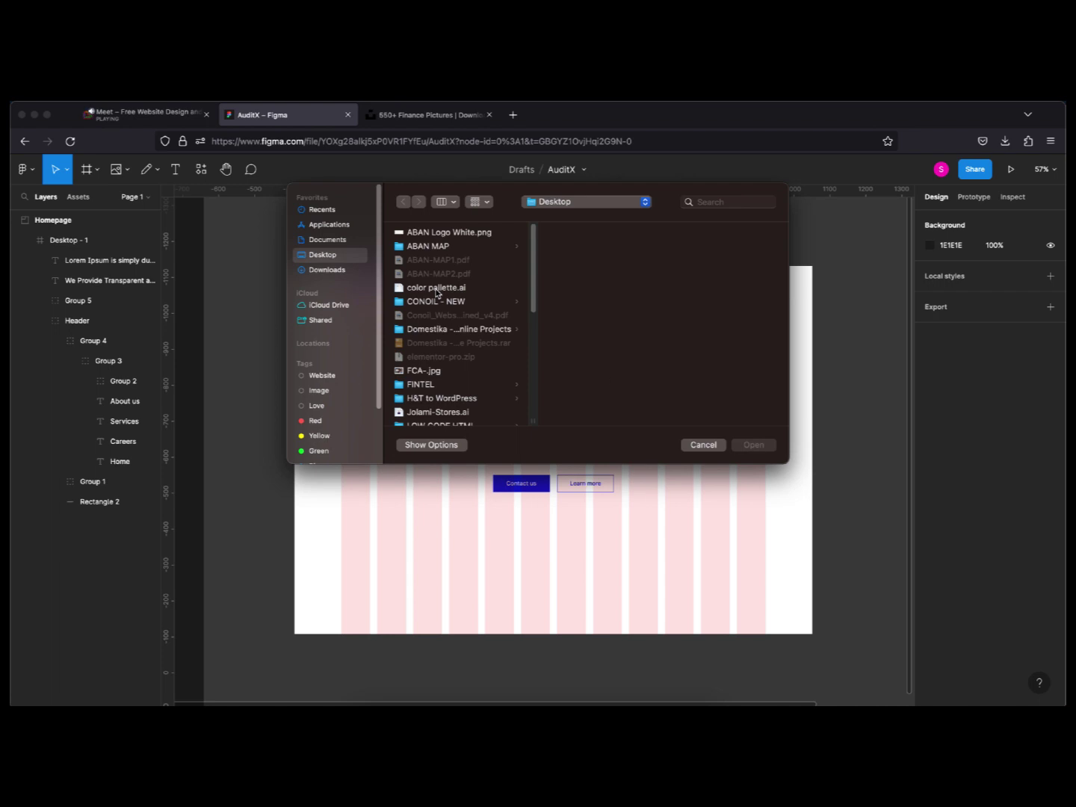
{"action": "left_click", "coordinate": [693, 449]}
{"action": "left_click", "coordinate": [703, 446]}
Look through the Desktop and Downloads folders for the downloaded Unsplash photo and close the file browser.
{"action": "left_click", "coordinate": [367, 718]}
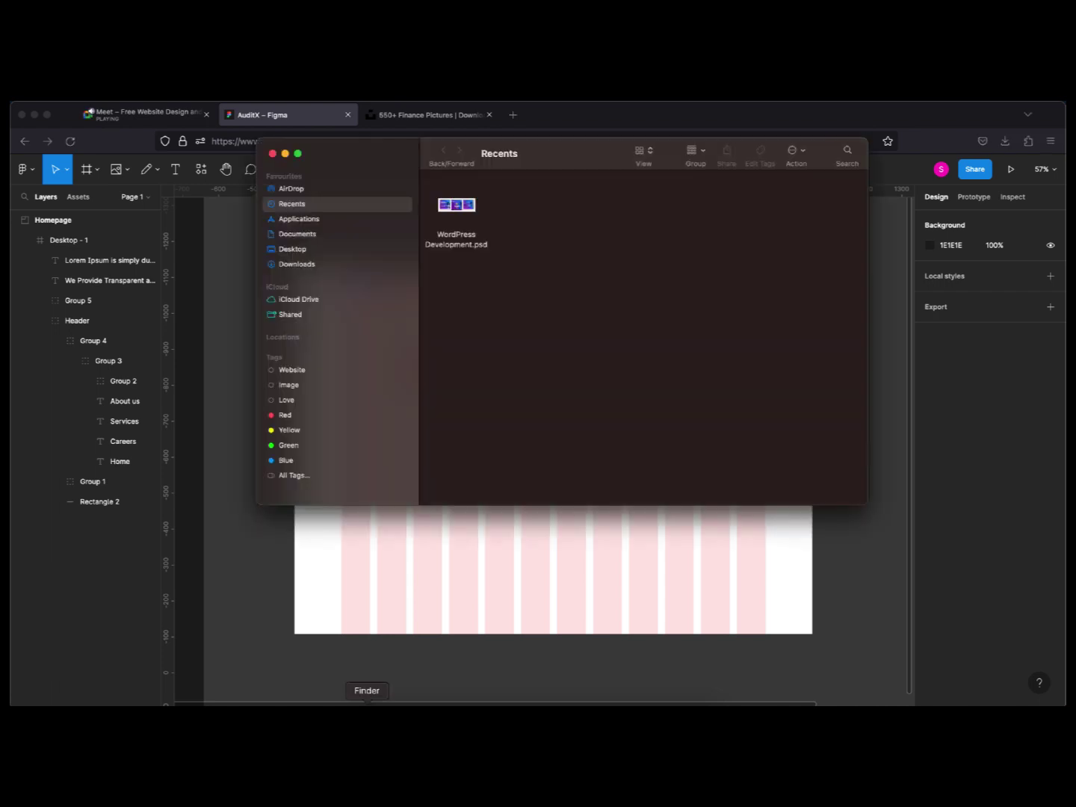
{"action": "left_click", "coordinate": [292, 249]}
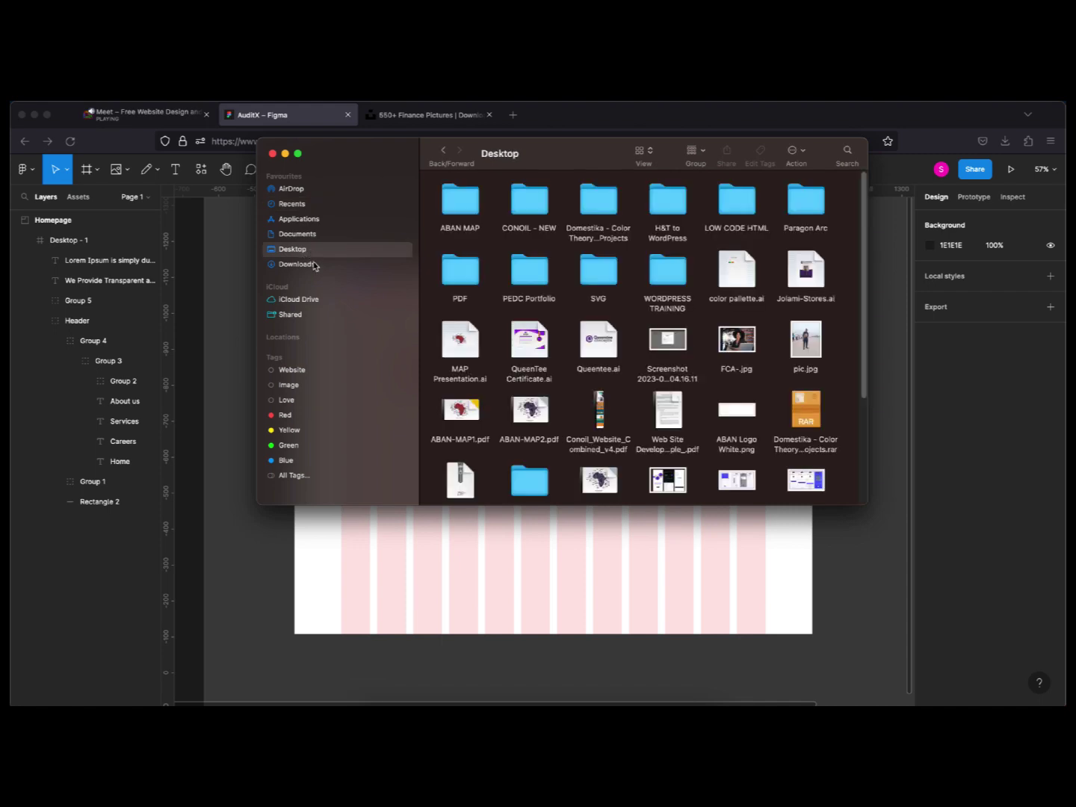
{"action": "left_click", "coordinate": [312, 265]}
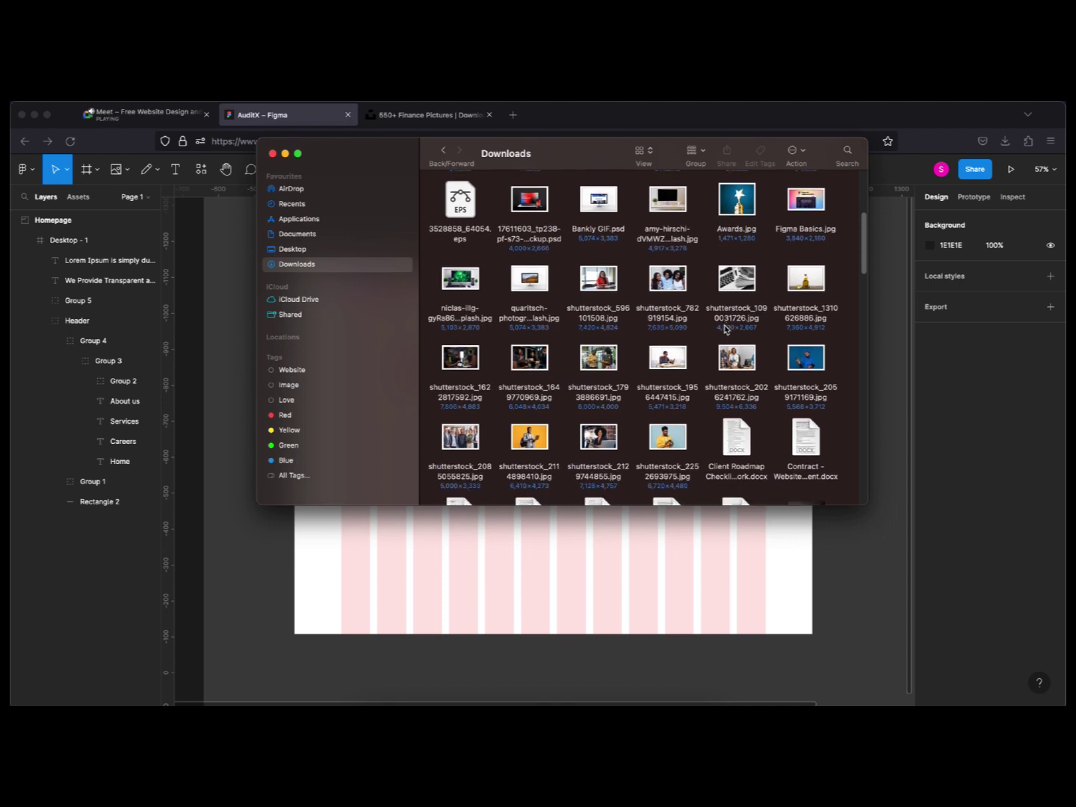
{"action": "scroll", "coordinate": [725, 329], "scroll_direction": "down", "scroll_amount": 2}
{"action": "scroll", "coordinate": [725, 328], "scroll_direction": "up", "scroll_amount": 1}
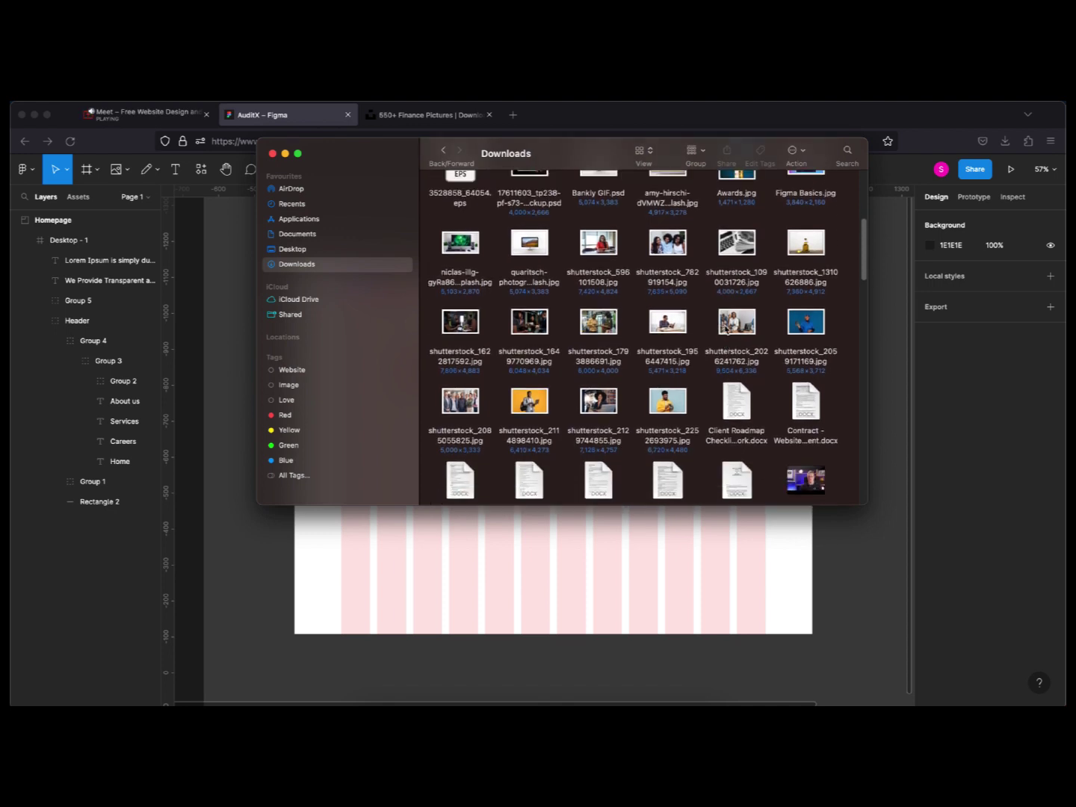
{"action": "scroll", "coordinate": [726, 328], "scroll_direction": "down", "scroll_amount": 5}
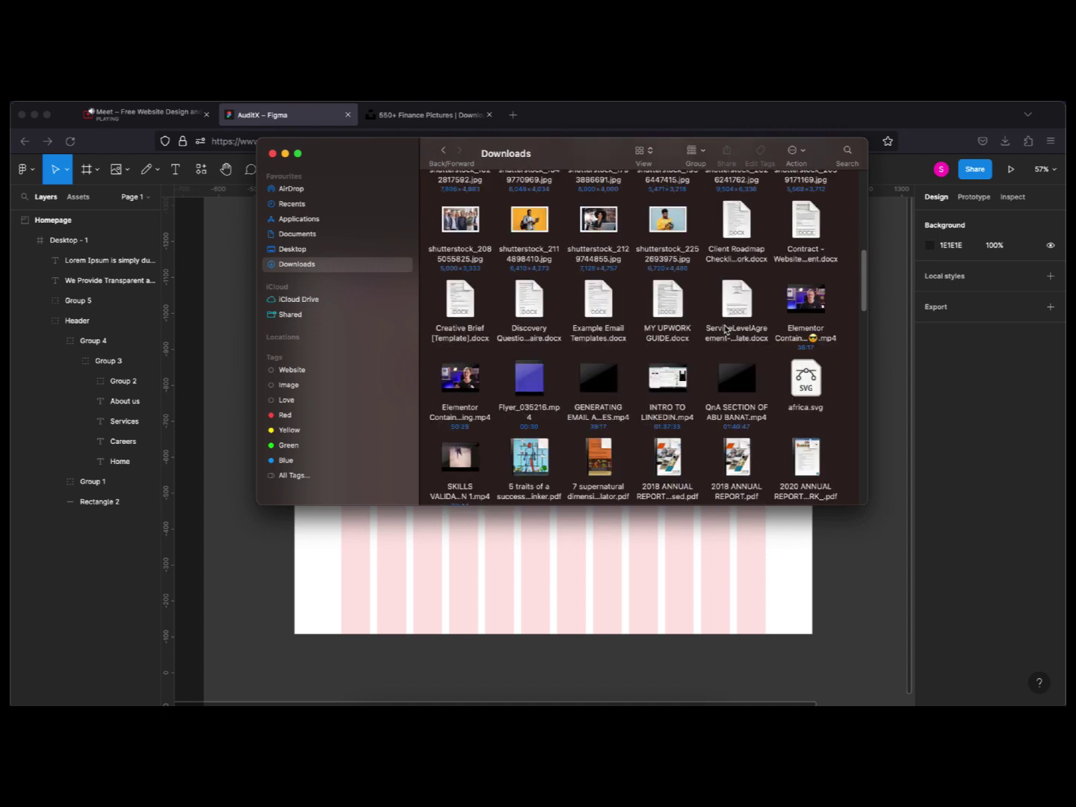
{"action": "scroll", "coordinate": [725, 328], "scroll_direction": "down", "scroll_amount": 2}
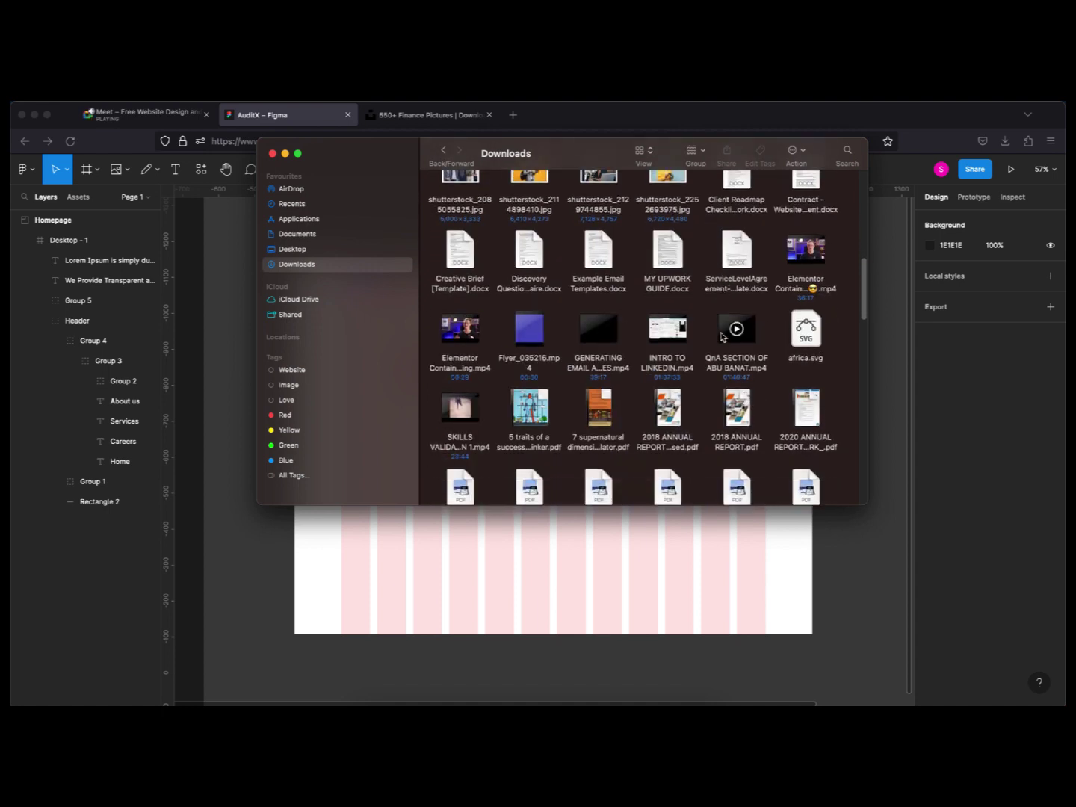
{"action": "scroll", "coordinate": [722, 337], "scroll_direction": "down", "scroll_amount": 1}
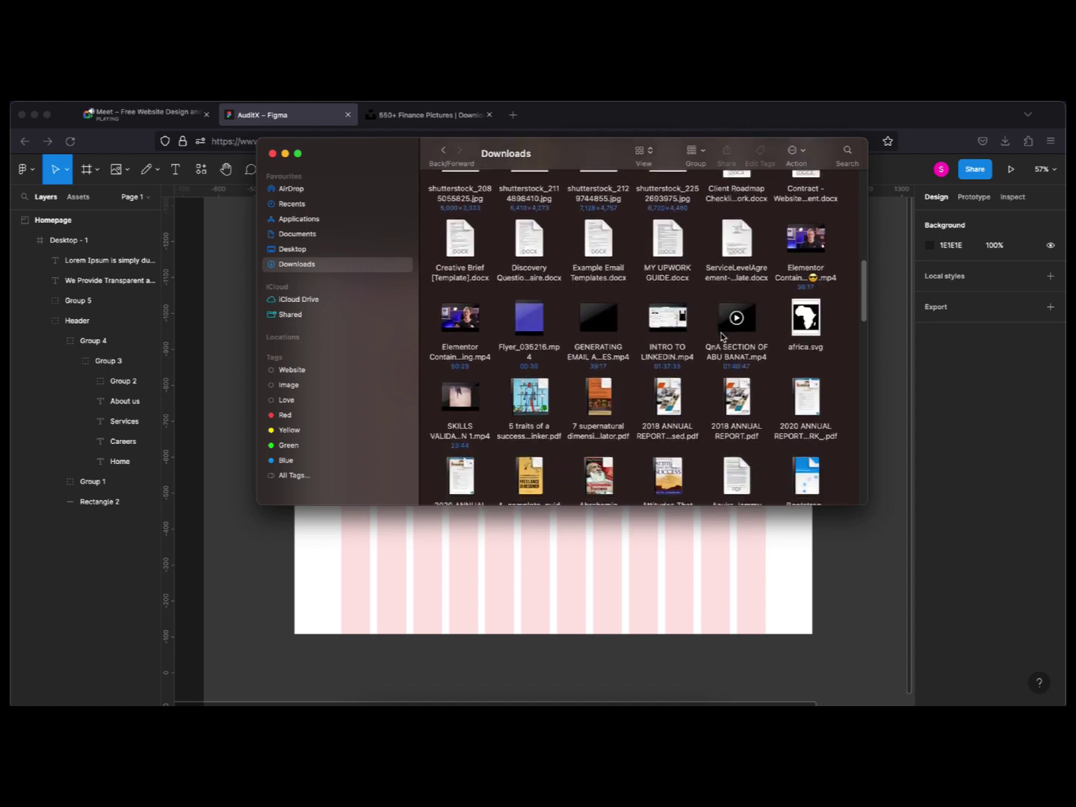
{"action": "scroll", "coordinate": [723, 336], "scroll_direction": "down", "scroll_amount": 2}
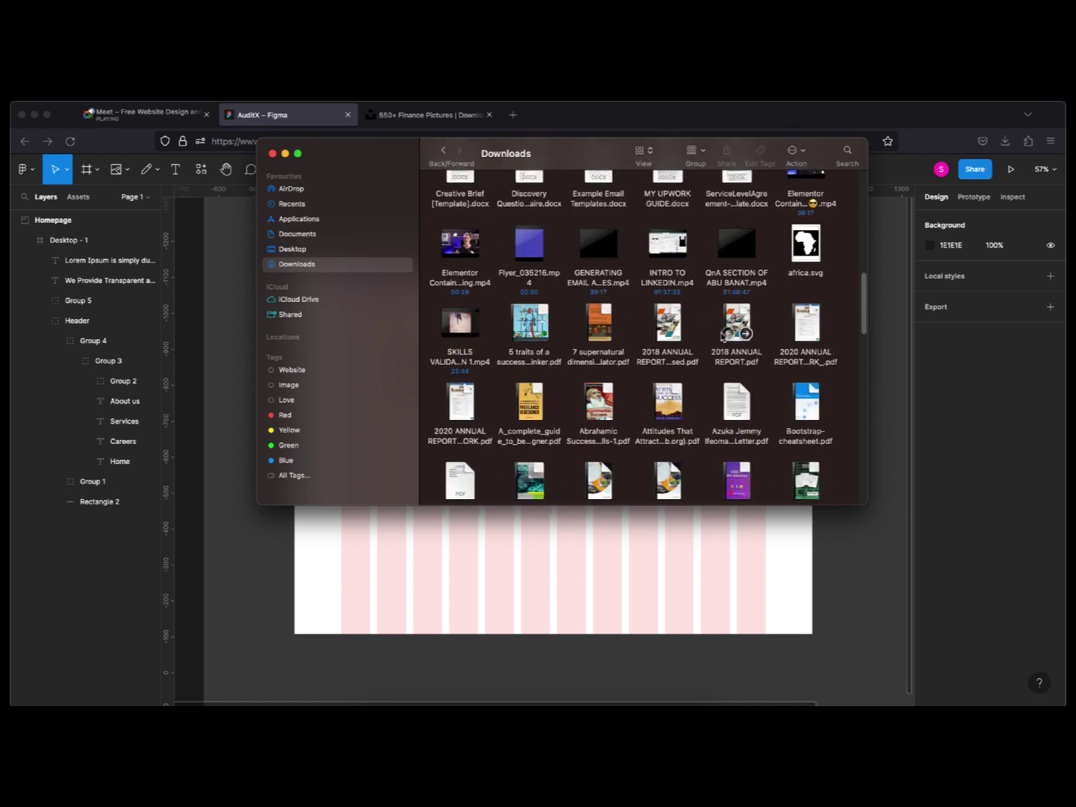
{"action": "scroll", "coordinate": [723, 336], "scroll_direction": "down", "scroll_amount": 2}
{"action": "scroll", "coordinate": [722, 336], "scroll_direction": "up", "scroll_amount": 3}
{"action": "scroll", "coordinate": [722, 338], "scroll_direction": "up", "scroll_amount": 1}
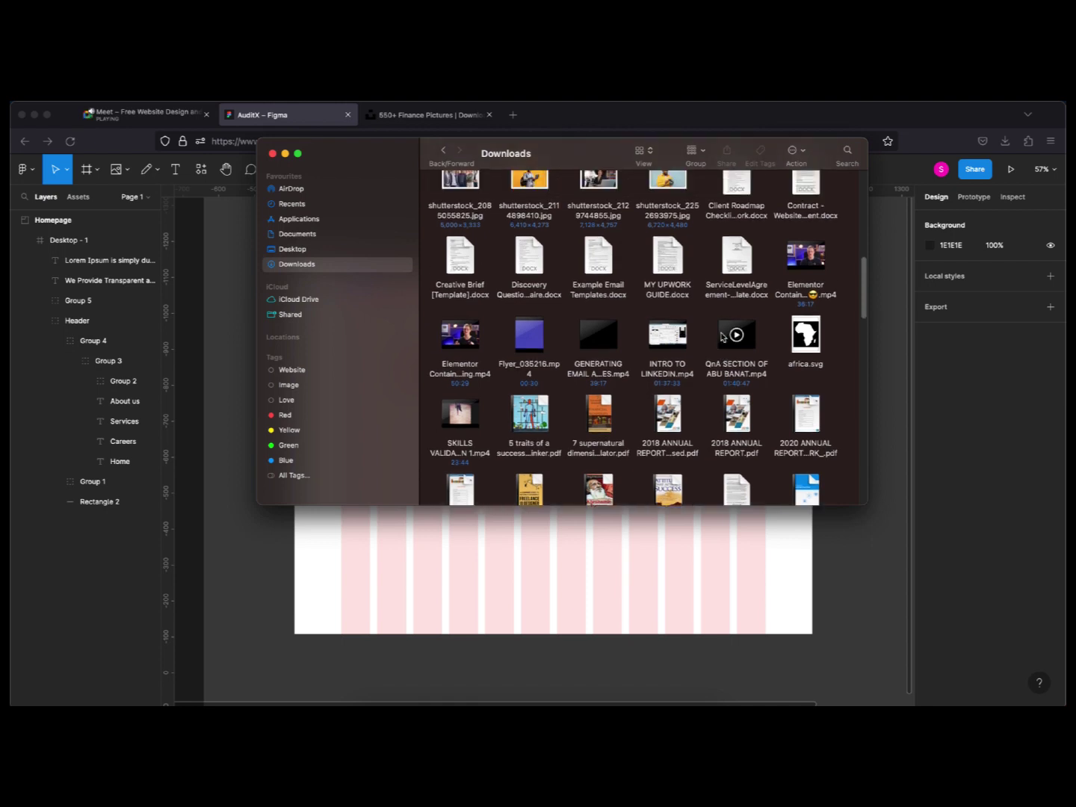
{"action": "scroll", "coordinate": [724, 338], "scroll_direction": "up", "scroll_amount": 1}
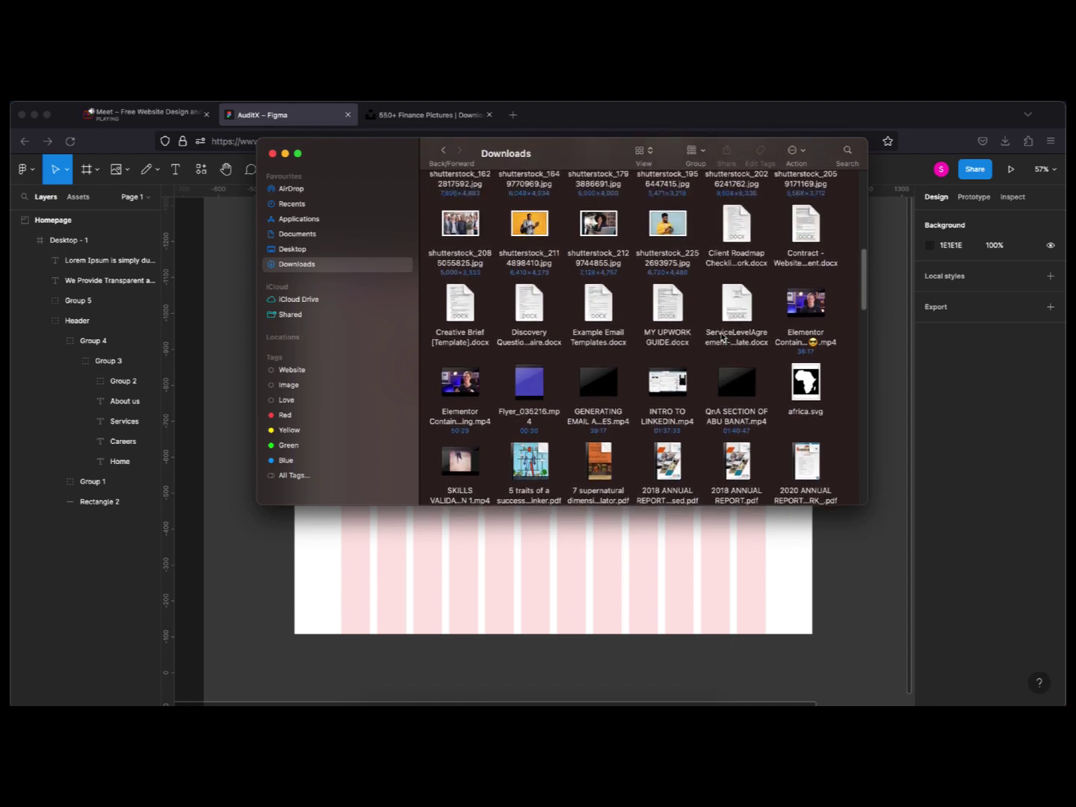
{"action": "scroll", "coordinate": [724, 338], "scroll_direction": "up", "scroll_amount": 1}
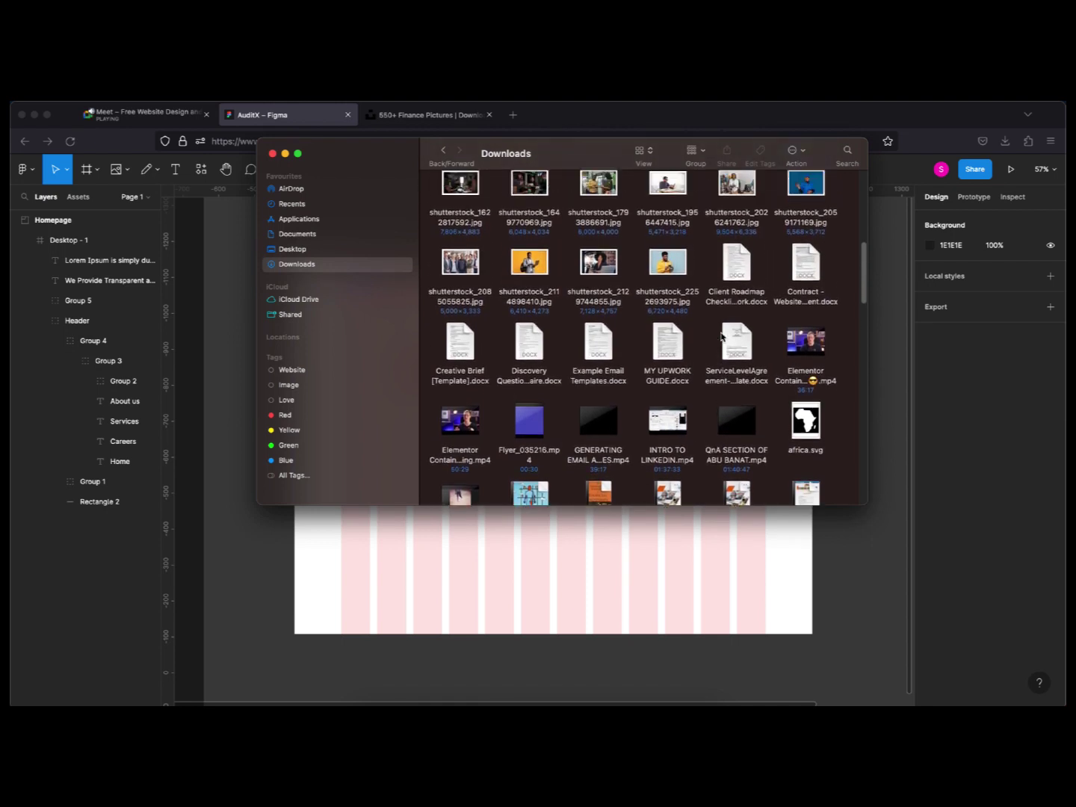
{"action": "scroll", "coordinate": [722, 338], "scroll_direction": "up", "scroll_amount": 2}
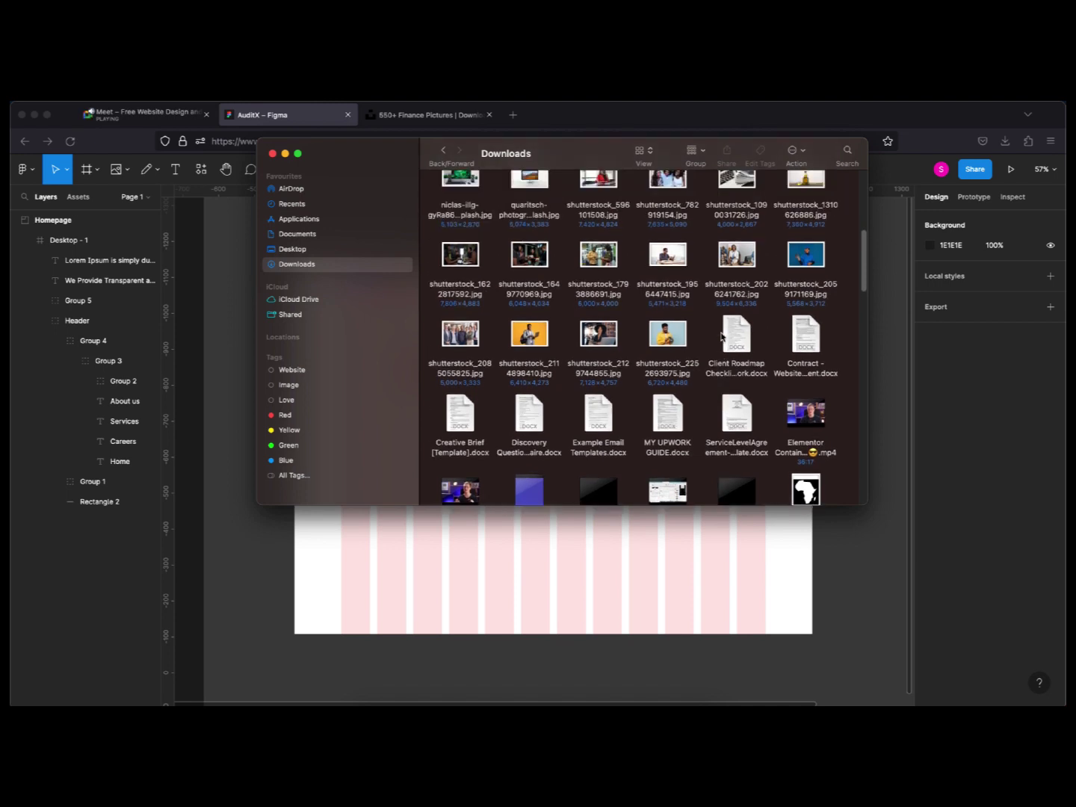
{"action": "scroll", "coordinate": [722, 338], "scroll_direction": "up", "scroll_amount": 1}
{"action": "scroll", "coordinate": [722, 338], "scroll_direction": "up", "scroll_amount": 3}
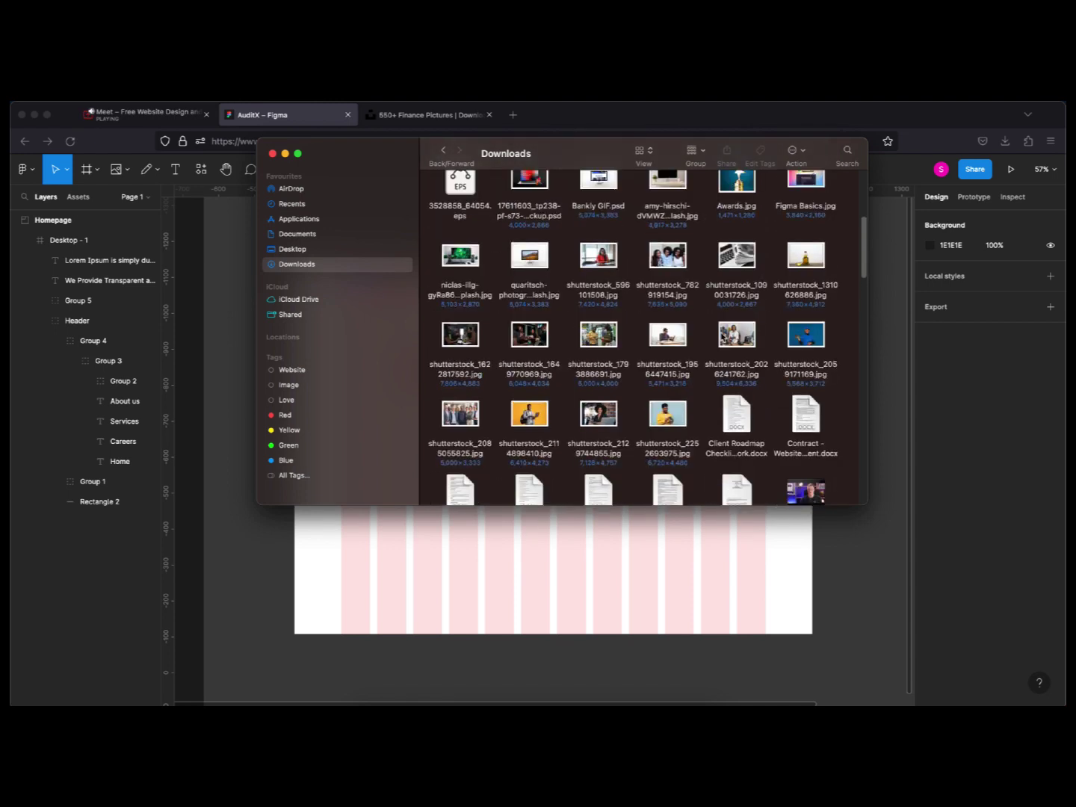
{"action": "scroll", "coordinate": [722, 338], "scroll_direction": "up", "scroll_amount": 2}
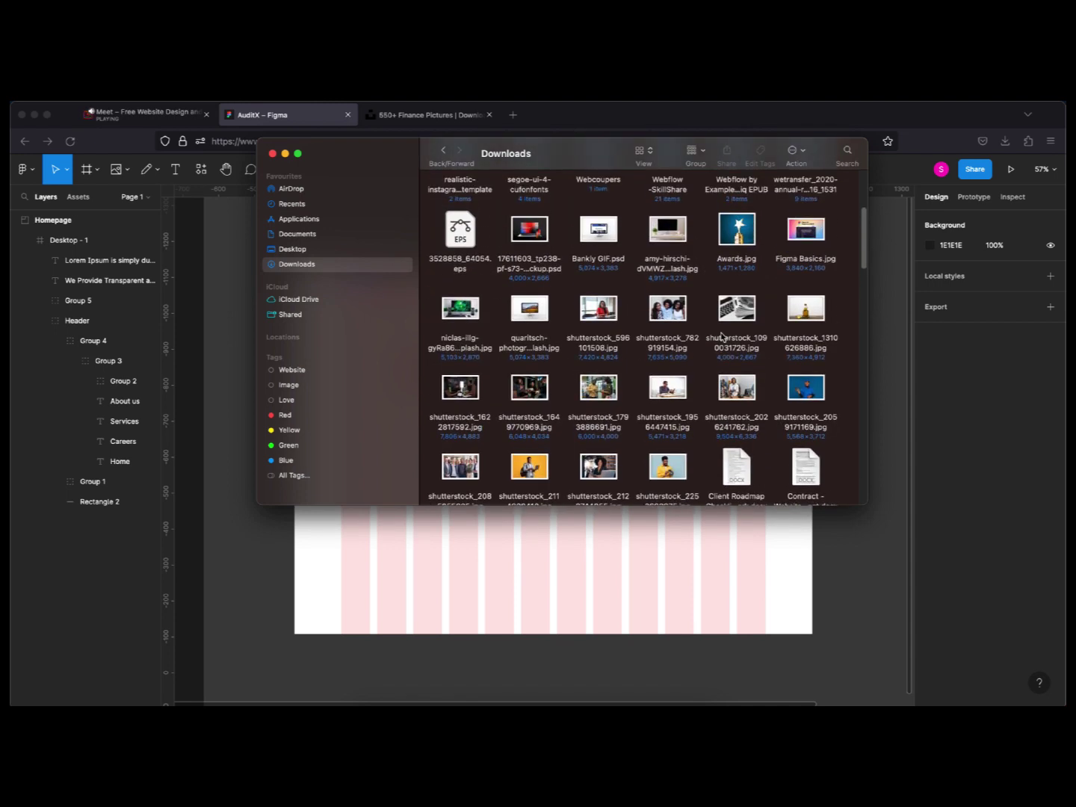
{"action": "scroll", "coordinate": [722, 338], "scroll_direction": "up", "scroll_amount": 2}
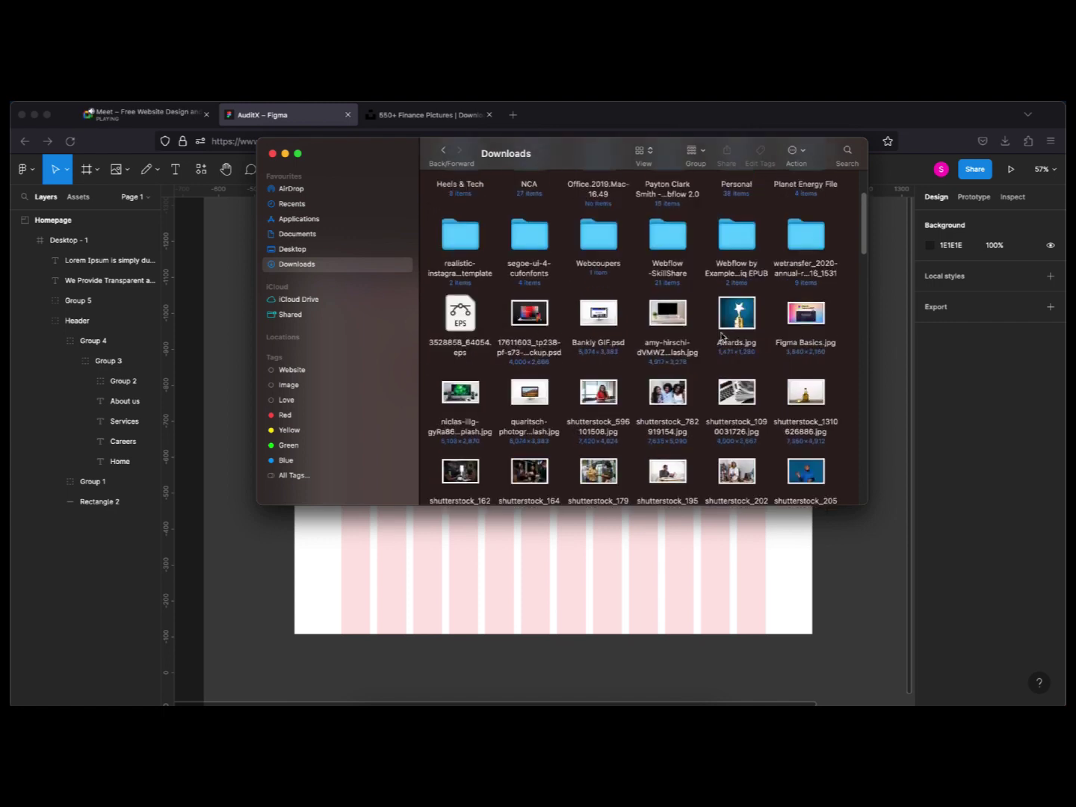
{"action": "scroll", "coordinate": [722, 338], "scroll_direction": "up", "scroll_amount": 3}
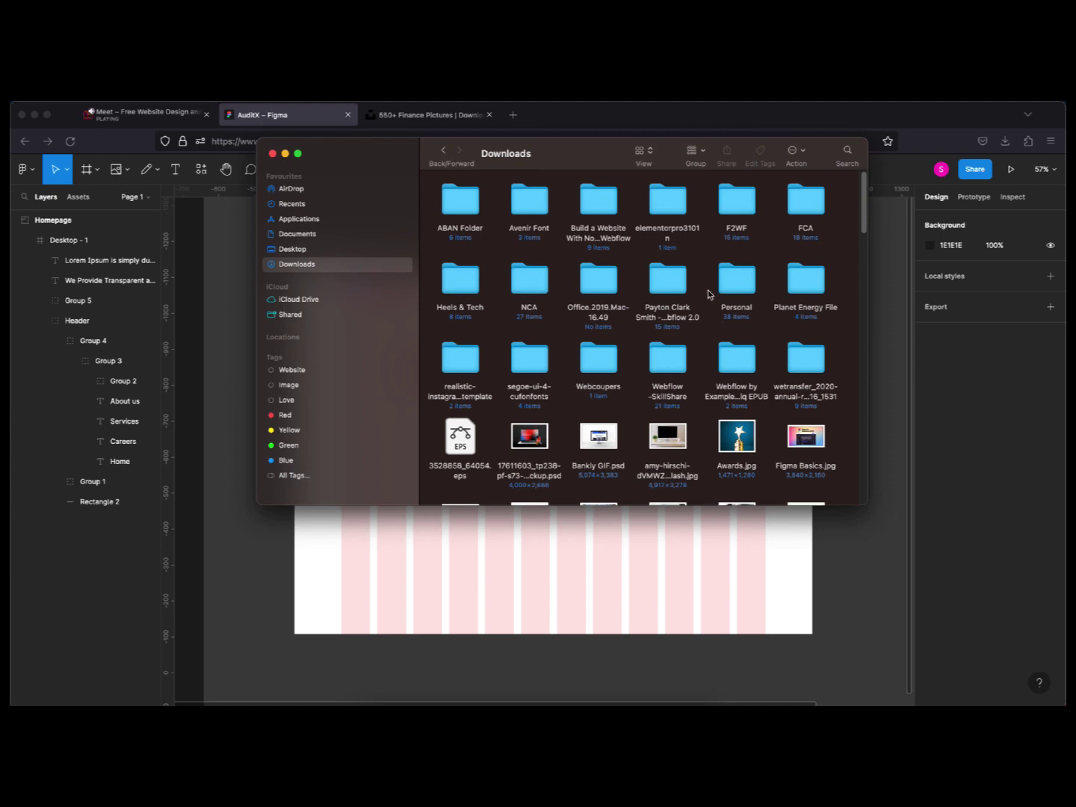
{"action": "left_click", "coordinate": [273, 153]}
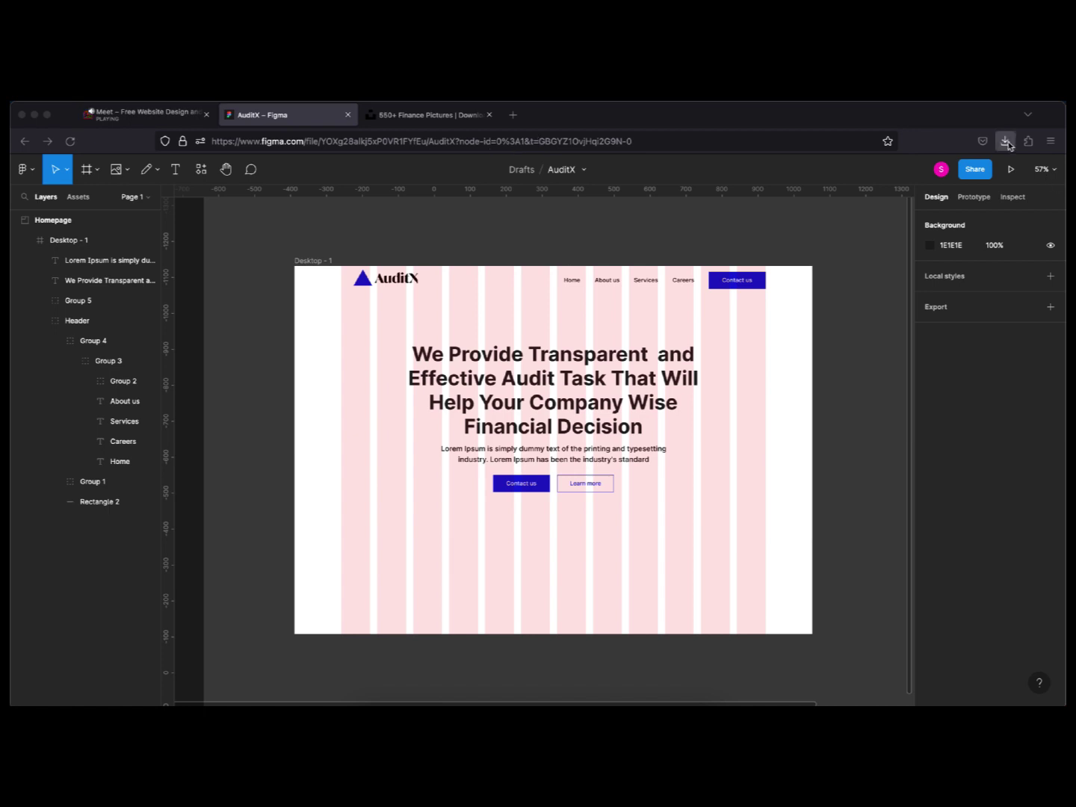
Add the downloaded Unsplash skyscraper photo from the browser's recent downloads to the Desktop - 1 frame.
{"action": "left_click", "coordinate": [1007, 142]}
{"action": "left_click", "coordinate": [1006, 142]}
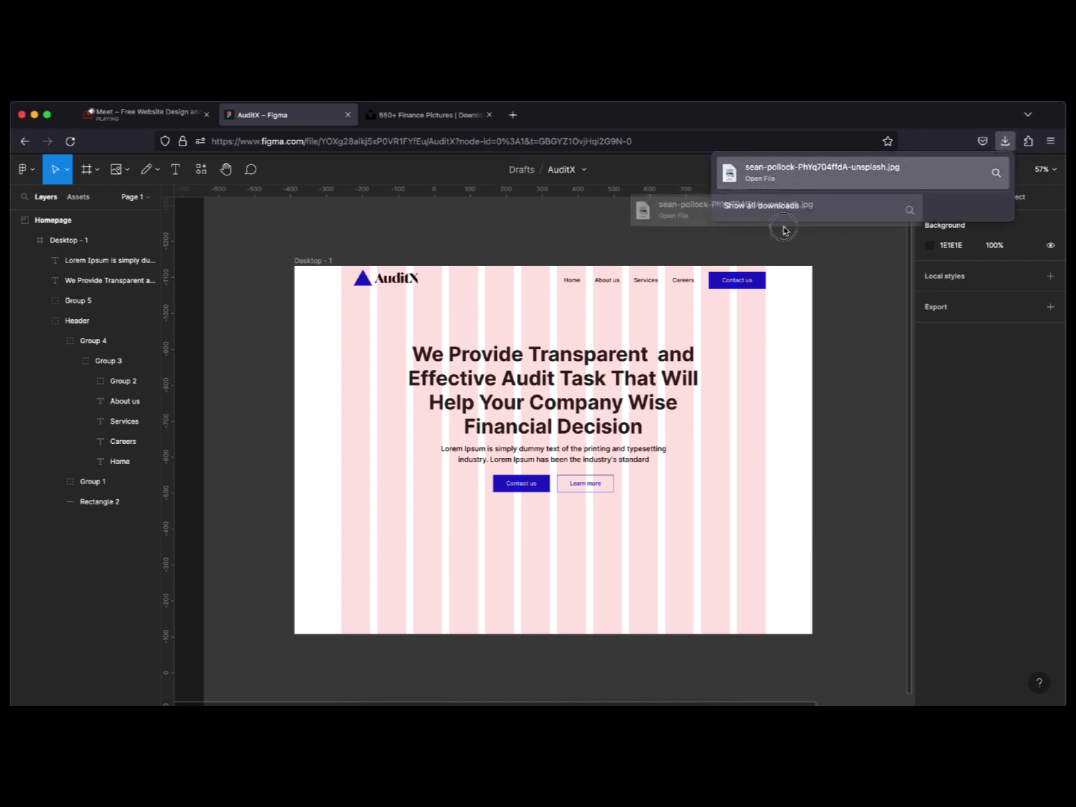
{"action": "left_click", "coordinate": [776, 183]}
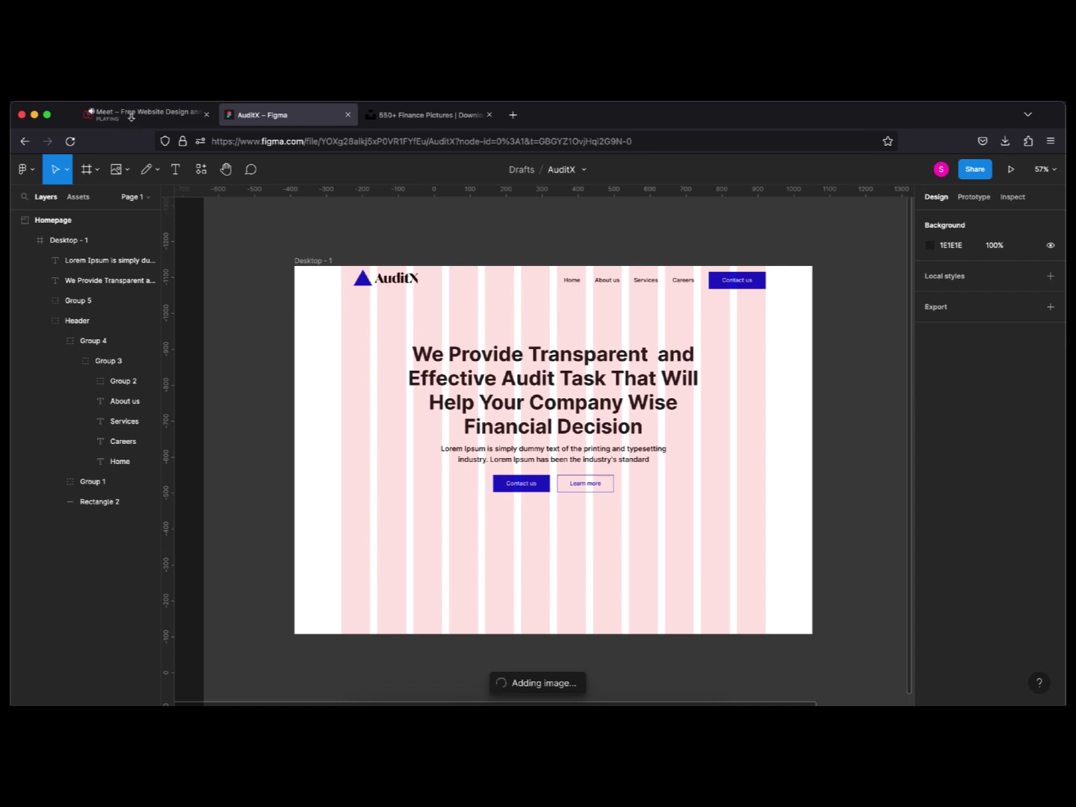
Switch to the Google Meet call and allow everyone to turn on their microphone and their video.
{"action": "left_click", "coordinate": [134, 116]}
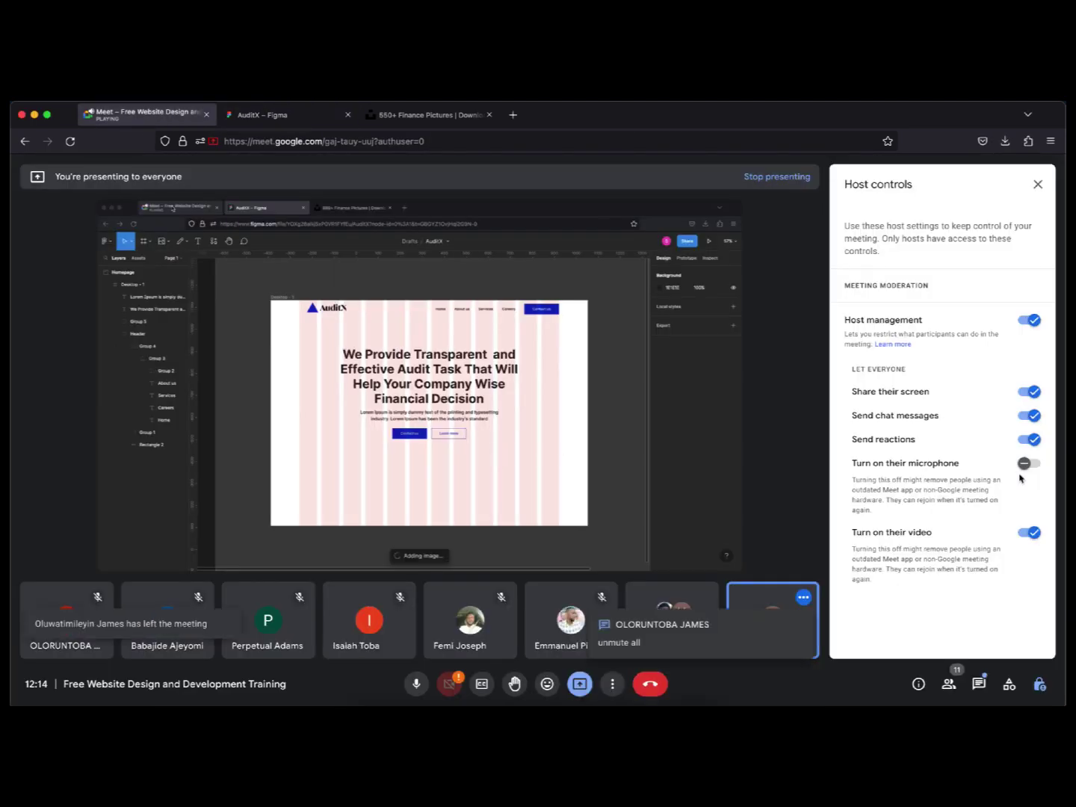
{"action": "left_click", "coordinate": [1028, 463]}
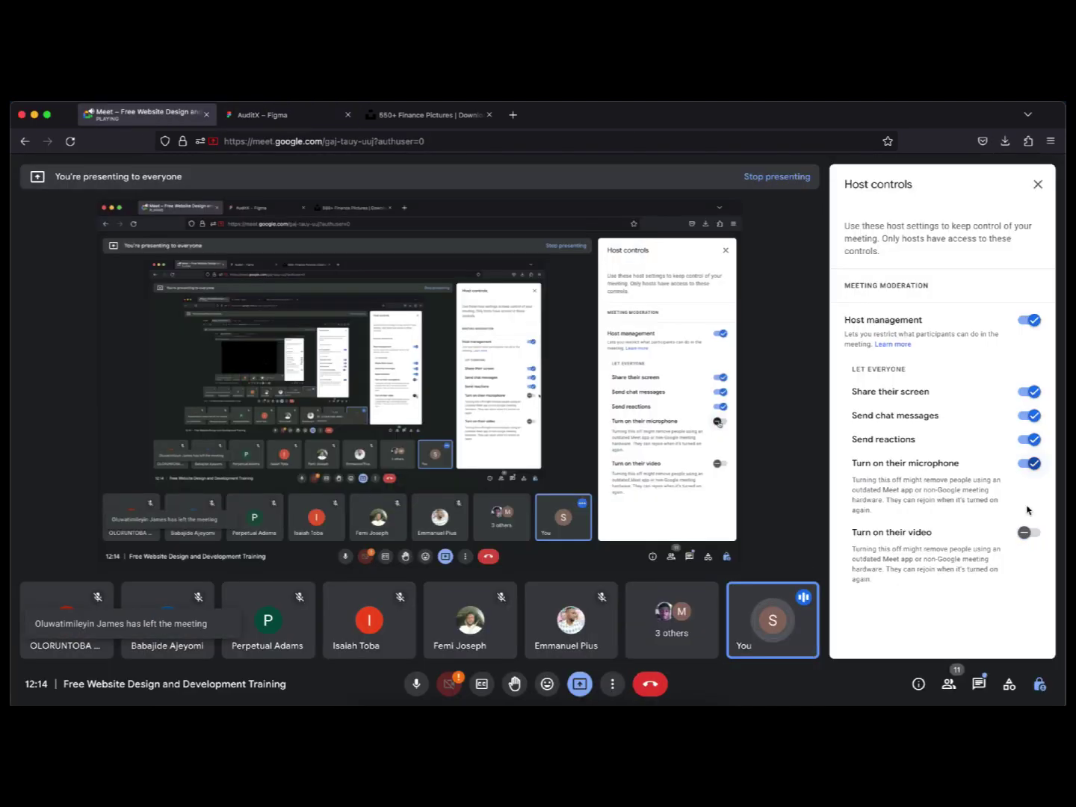
{"action": "left_click", "coordinate": [1028, 532]}
{"action": "left_click", "coordinate": [1029, 532]}
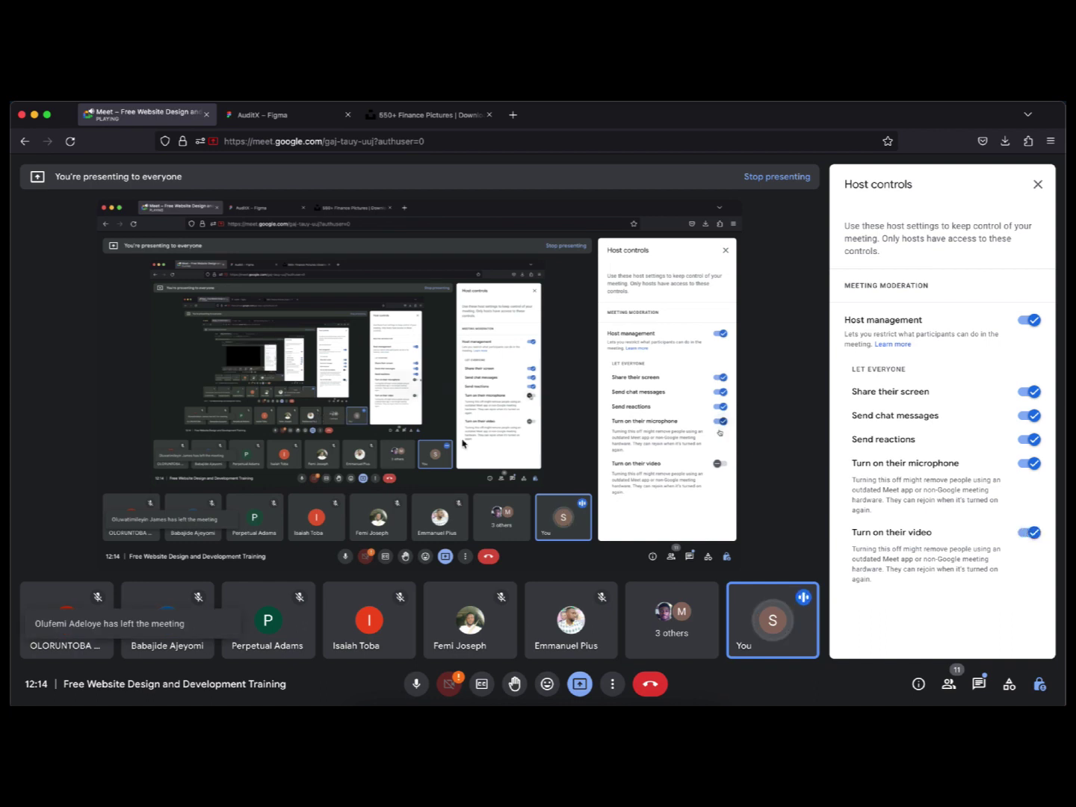
Return to the AuditX file in Figma and delete the oversized skyscraper photo covering the Desktop - 1 frame.
{"action": "key", "text": "ctrl+Tab"}
{"action": "left_click", "coordinate": [1005, 141]}
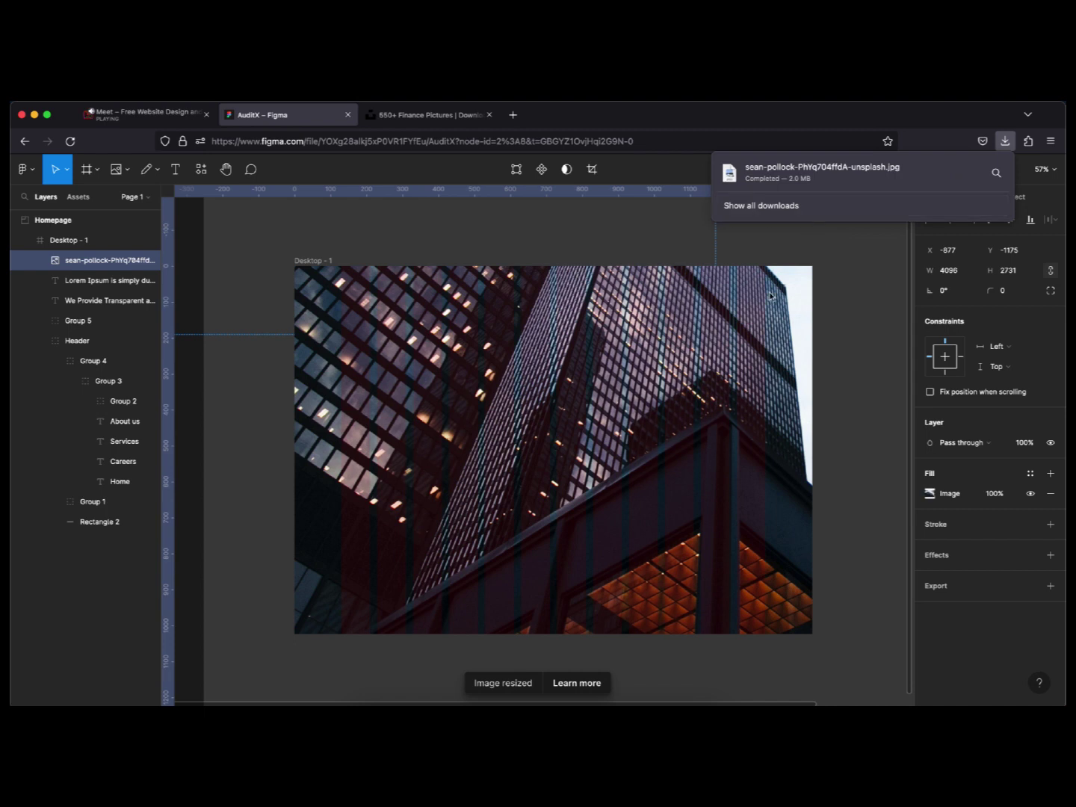
{"action": "scroll", "coordinate": [664, 367], "scroll_direction": "down", "scroll_amount": 5}
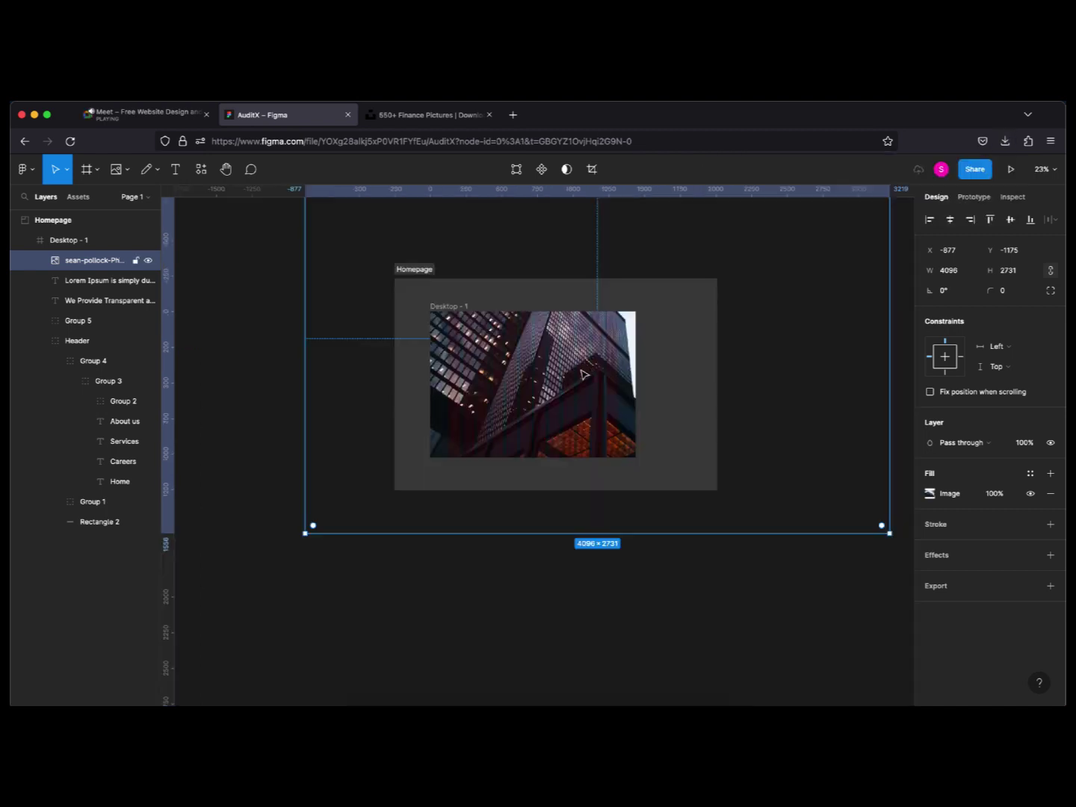
{"action": "key", "text": "Delete"}
Place the 1650 × 1100 skyscraper photo in the Desktop - 1 frame, aligned to its horizontal center and top edge.
{"action": "left_click", "coordinate": [126, 169]}
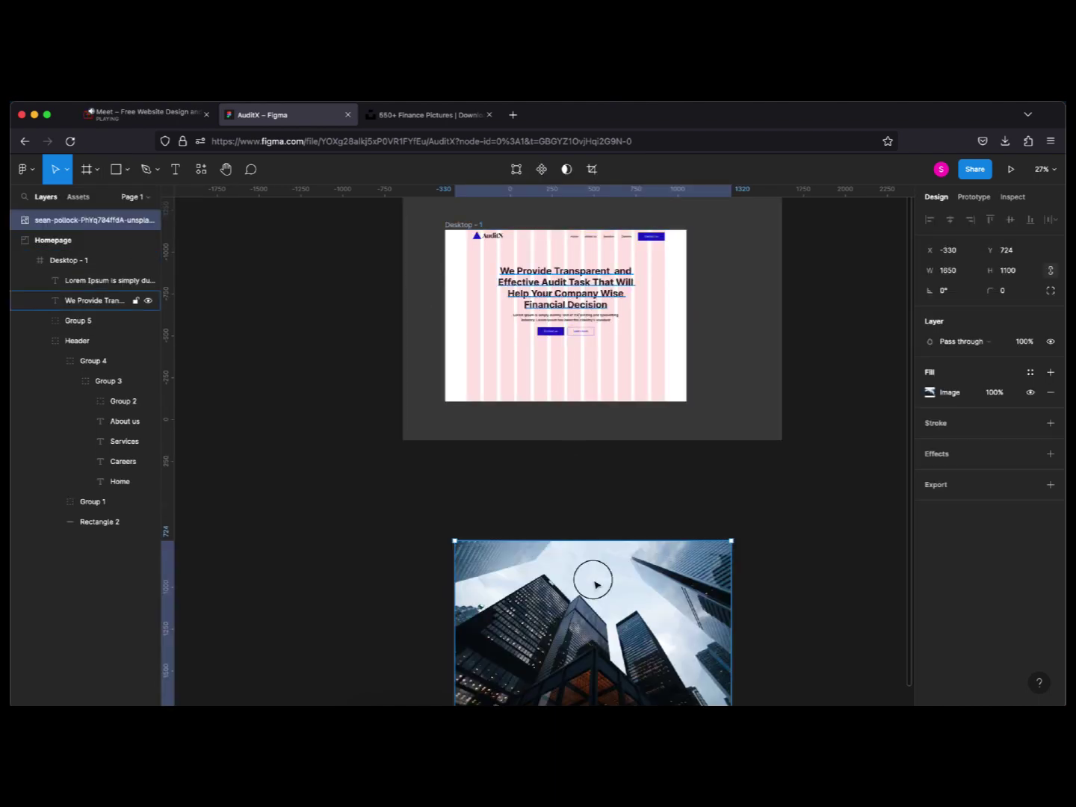
{"action": "left_click_drag", "start_coordinate": [588, 570], "coordinate": [582, 343]}
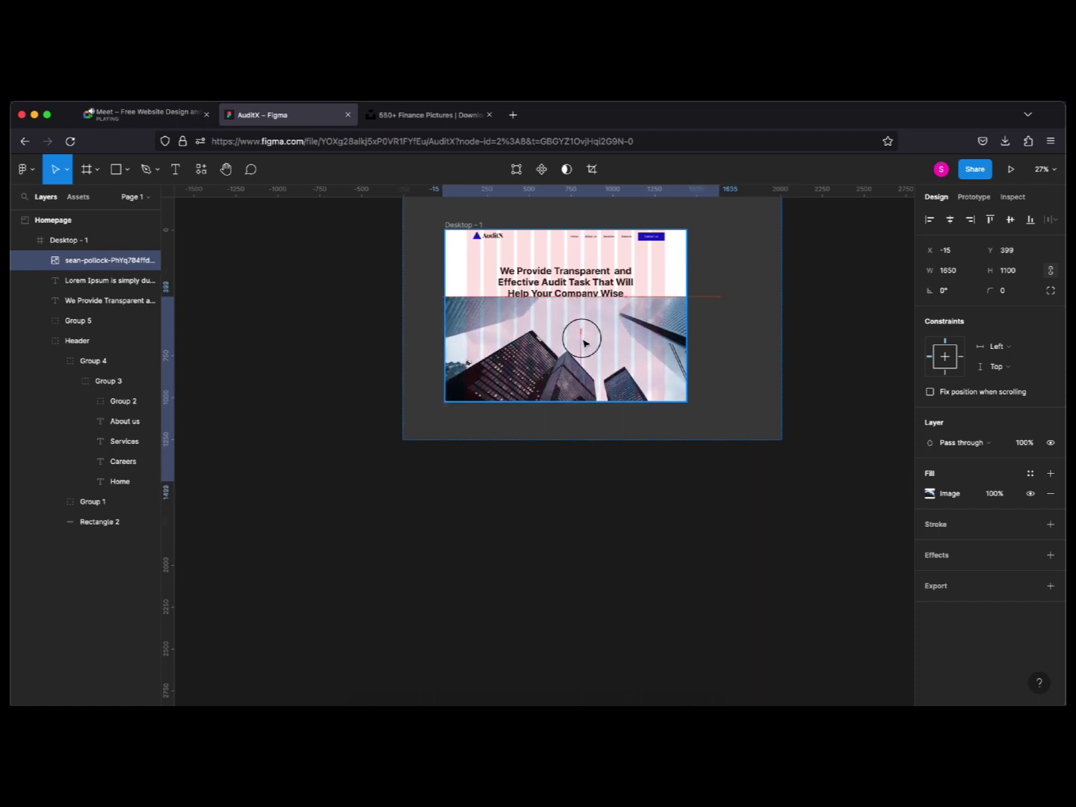
{"action": "left_click", "coordinate": [952, 221]}
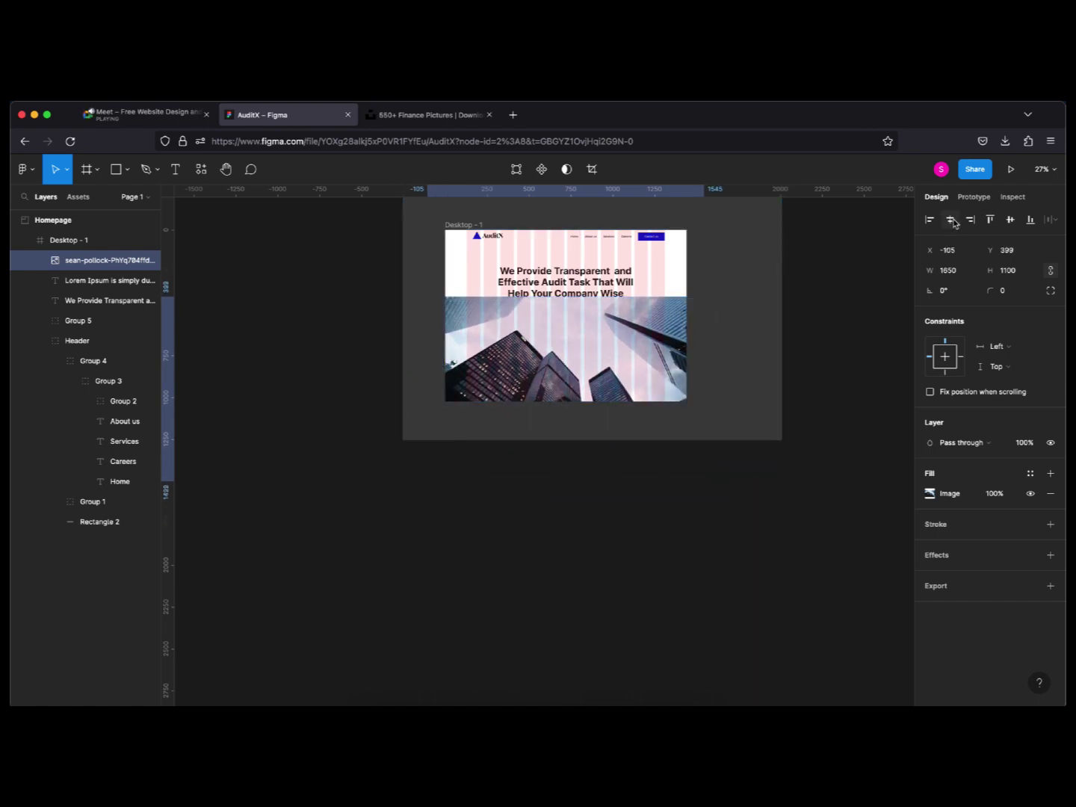
{"action": "left_click", "coordinate": [990, 220]}
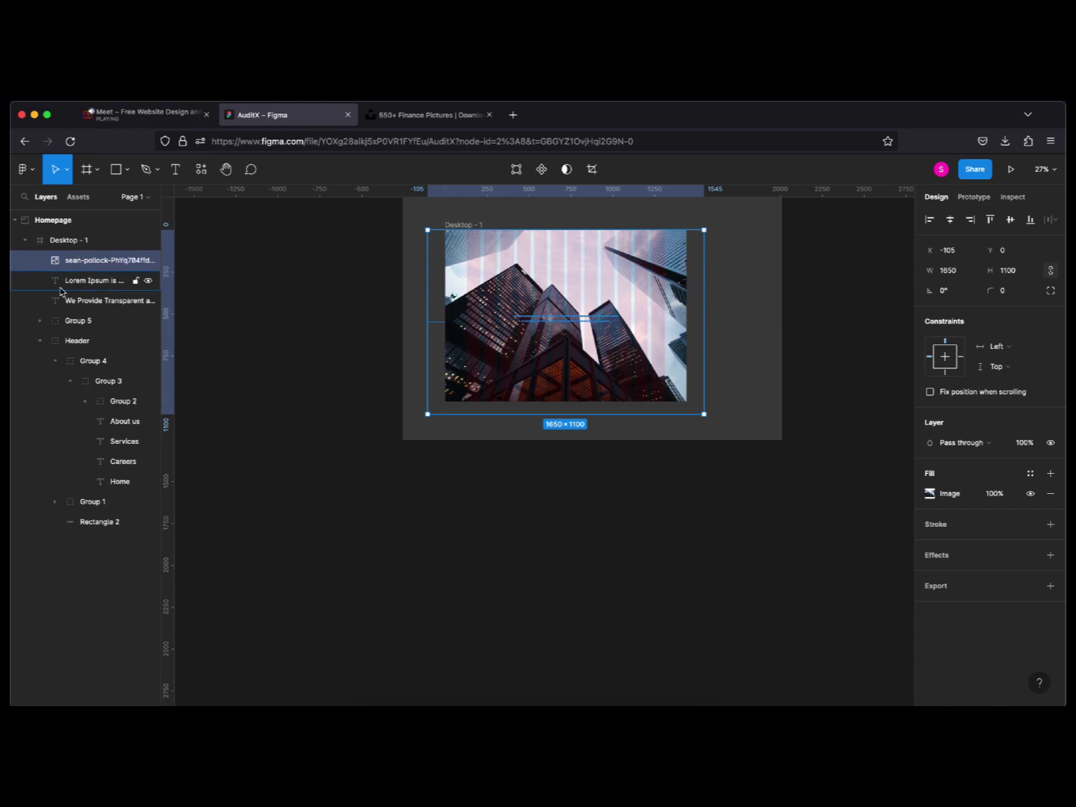
Collapse the Header group and move the skyscraper photo beneath all other layers of Desktop - 1.
{"action": "left_click", "coordinate": [40, 342]}
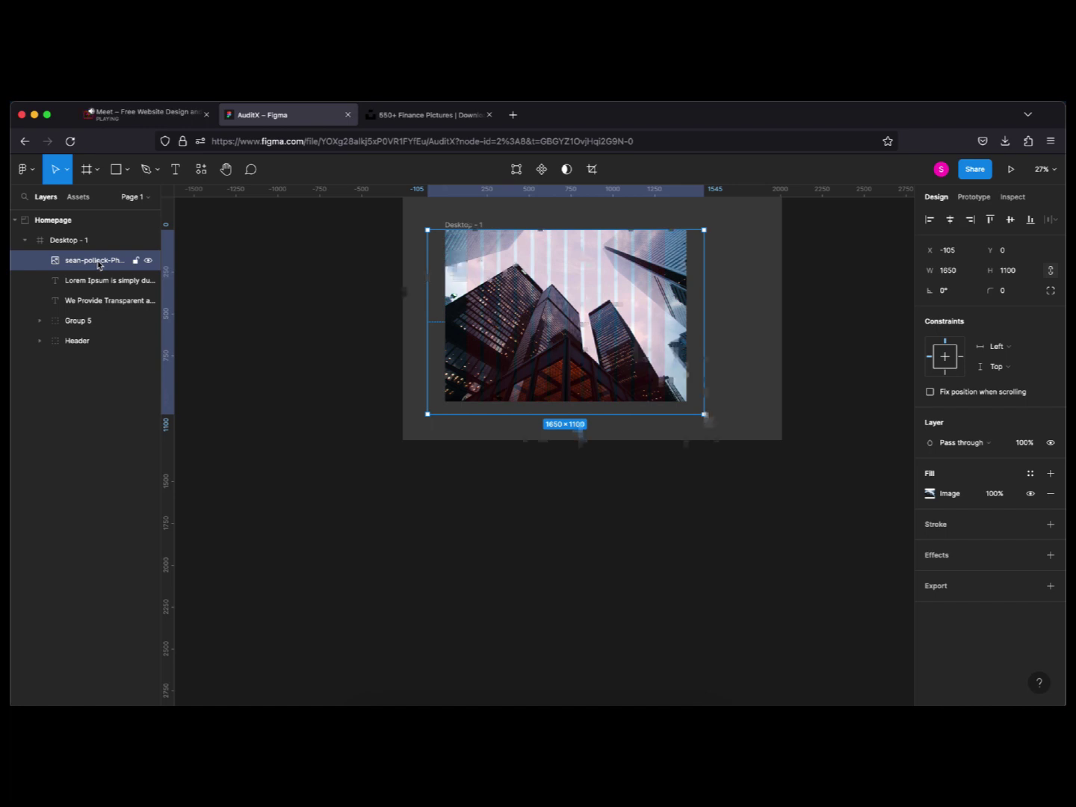
{"action": "left_click", "coordinate": [601, 385]}
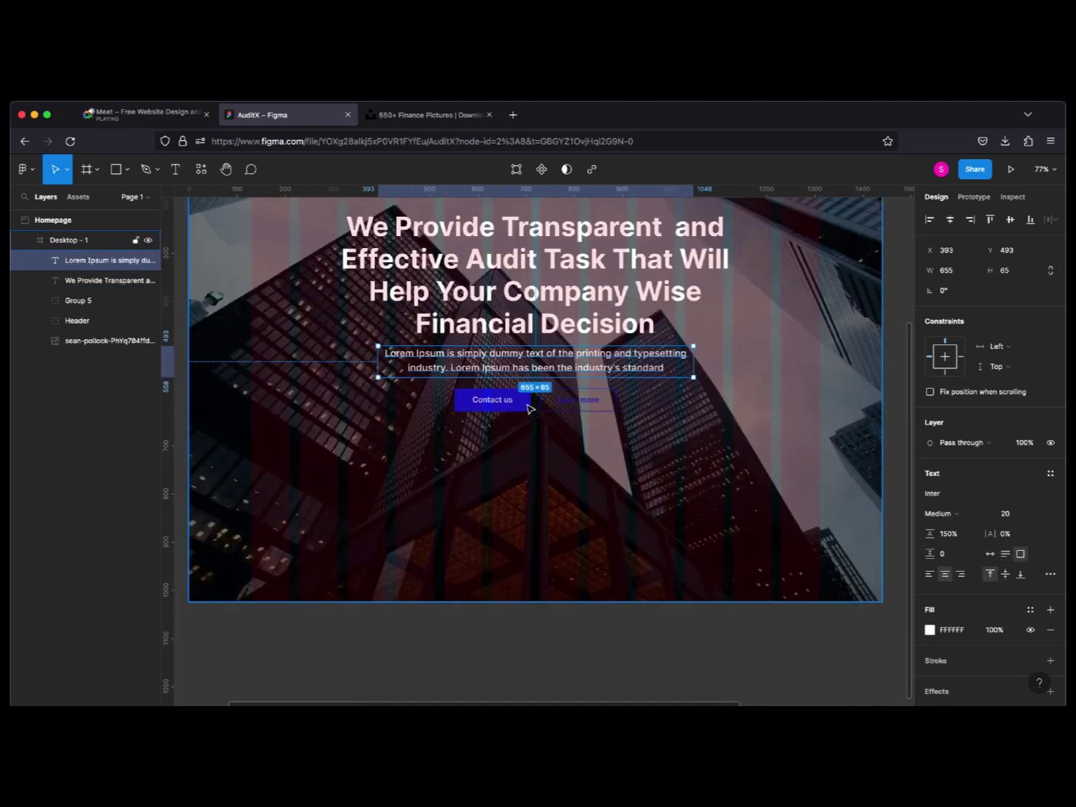
Set the stroke color of the hero's Learn more button to white (FFFFFF) through its button group.
{"action": "left_click", "coordinate": [526, 409]}
{"action": "left_click", "coordinate": [931, 616]}
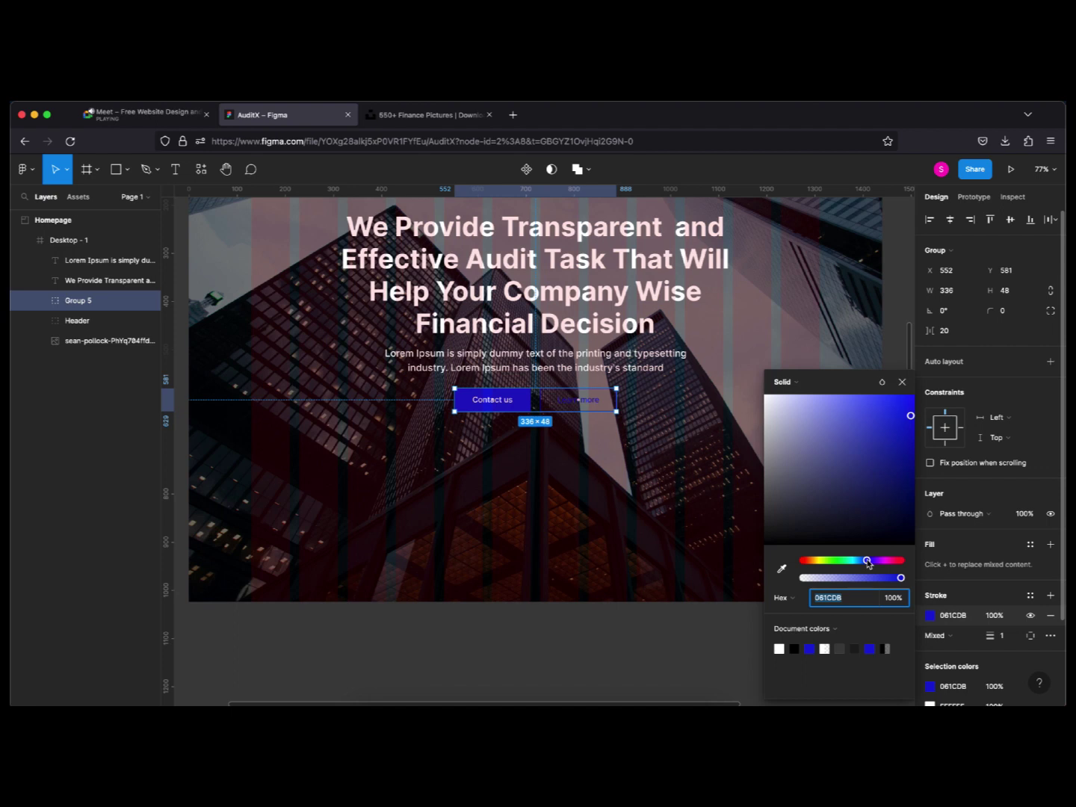
{"action": "mouse_move", "coordinate": [829, 560]}
{"action": "left_mouse_down"}
{"action": "mouse_move", "coordinate": [808, 562]}
{"action": "mouse_move", "coordinate": [849, 564]}
{"action": "left_mouse_up"}
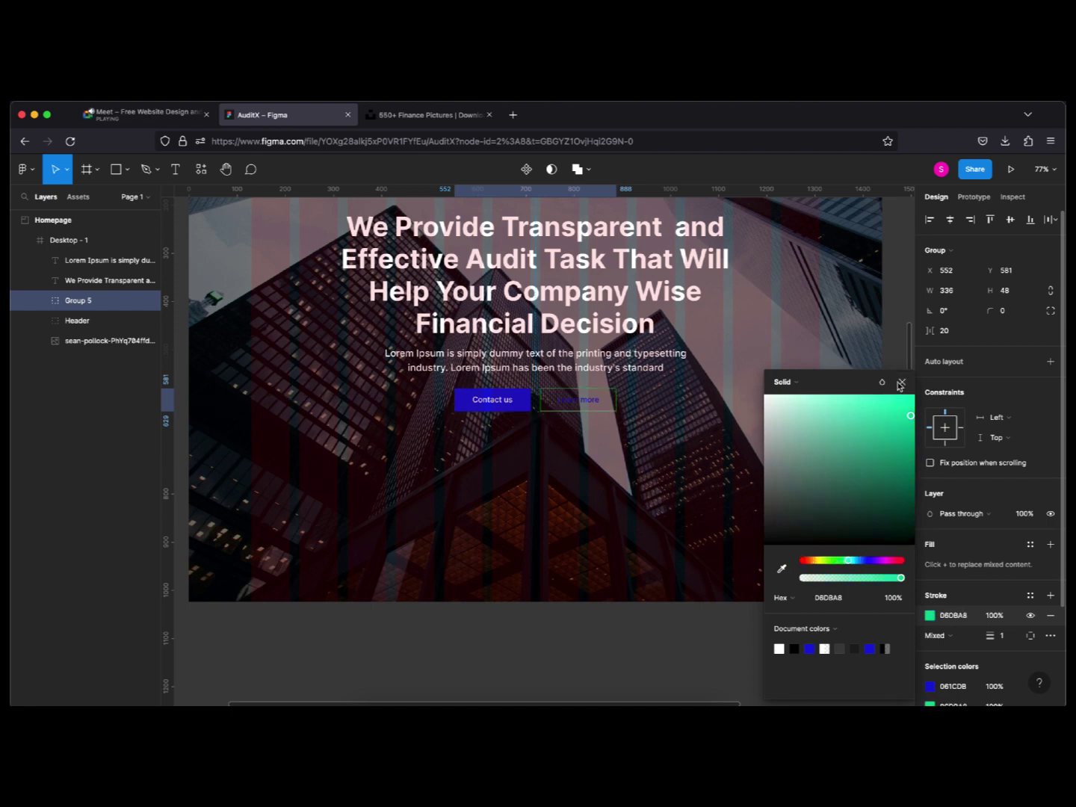
{"action": "key", "text": "Escape"}
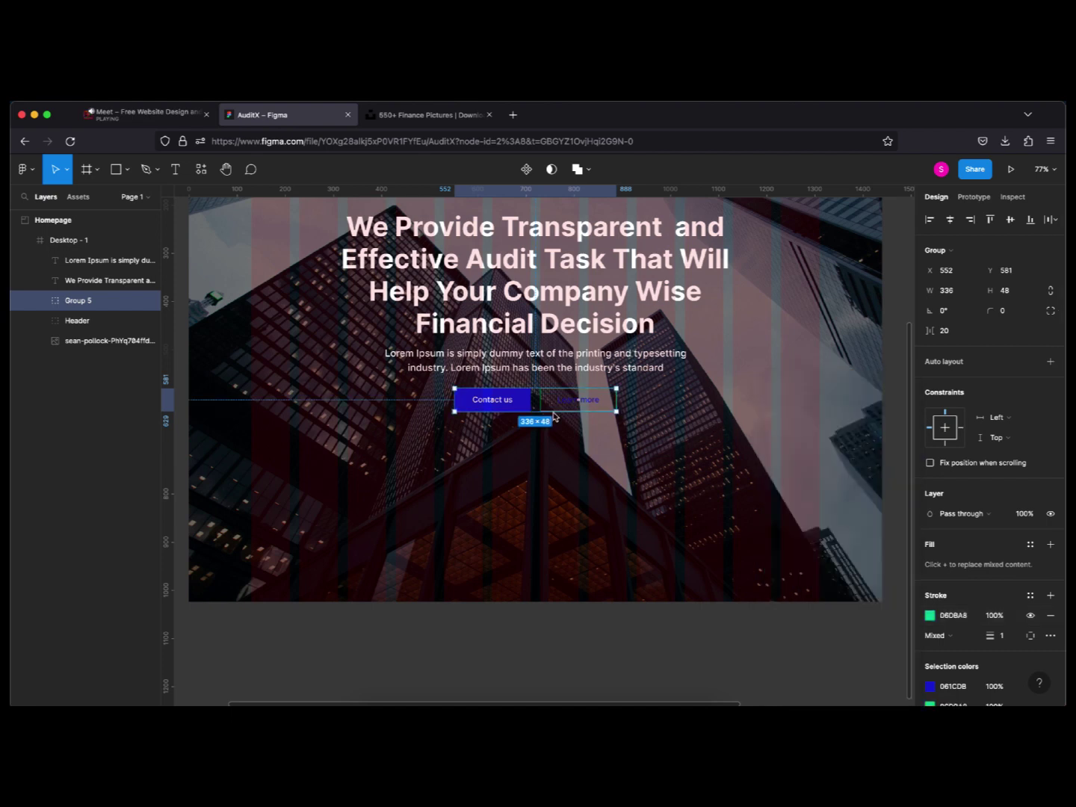
{"action": "scroll", "coordinate": [979, 598], "scroll_direction": "down", "scroll_amount": 2}
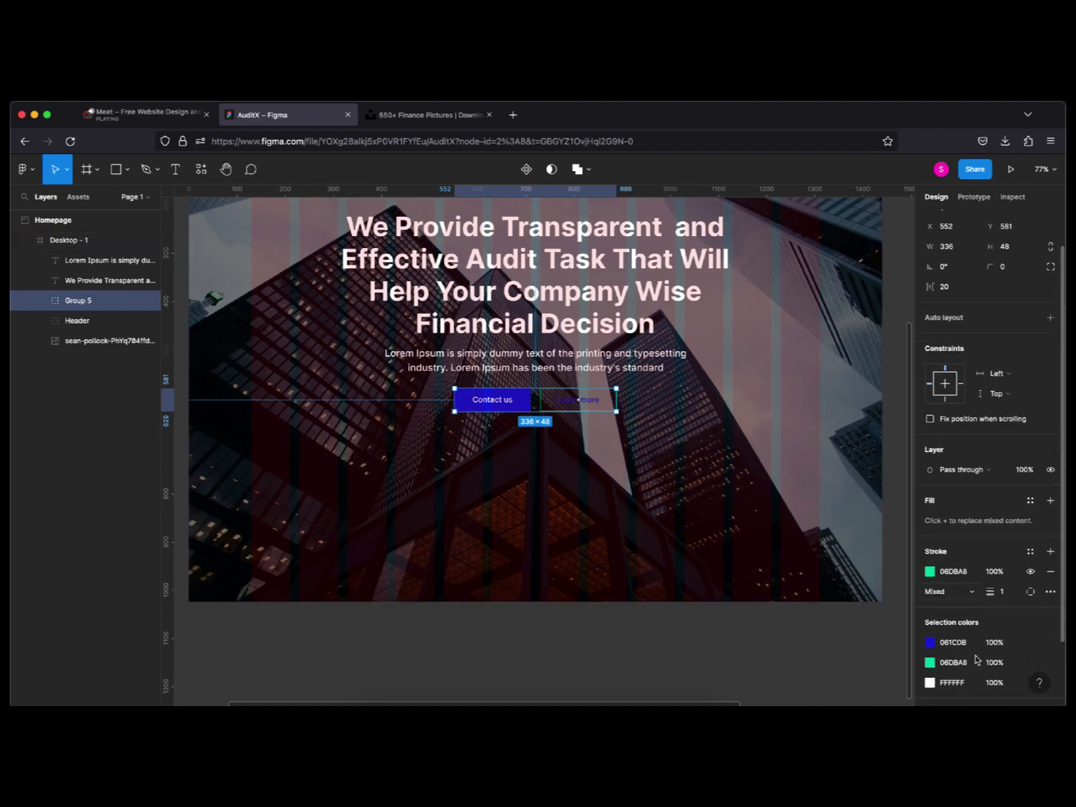
{"action": "left_click", "coordinate": [964, 663]}
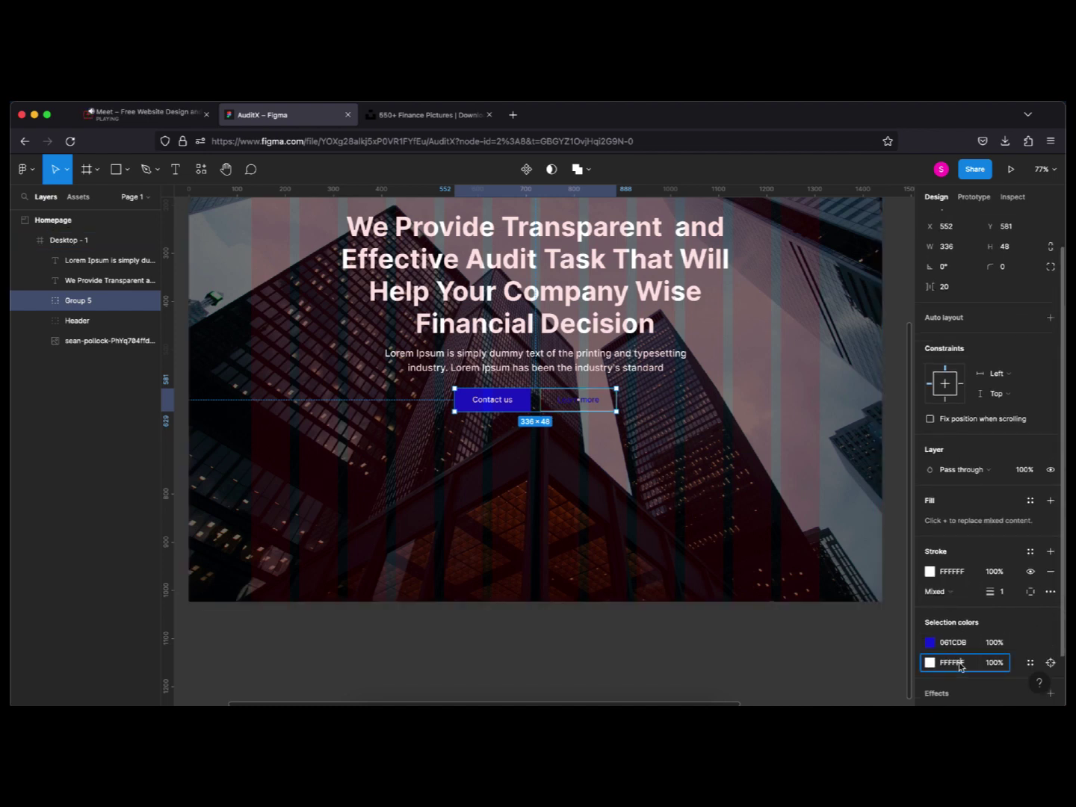
Set the color of the hero's Learn more text to white (FFFFFF).
{"action": "type", "text": "FFFFFF"}
{"action": "key", "text": "Return"}
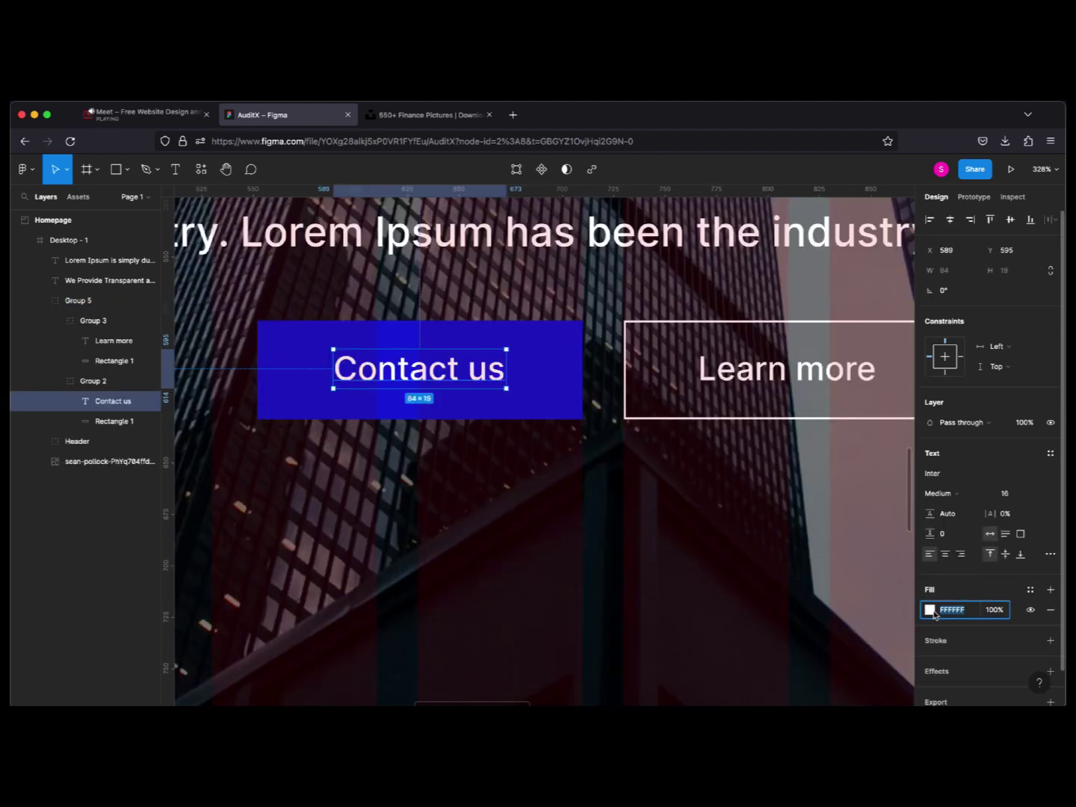
Color the hero's Contact us text brown and fill its button rectangle with white.
{"action": "type", "text": "brown"}
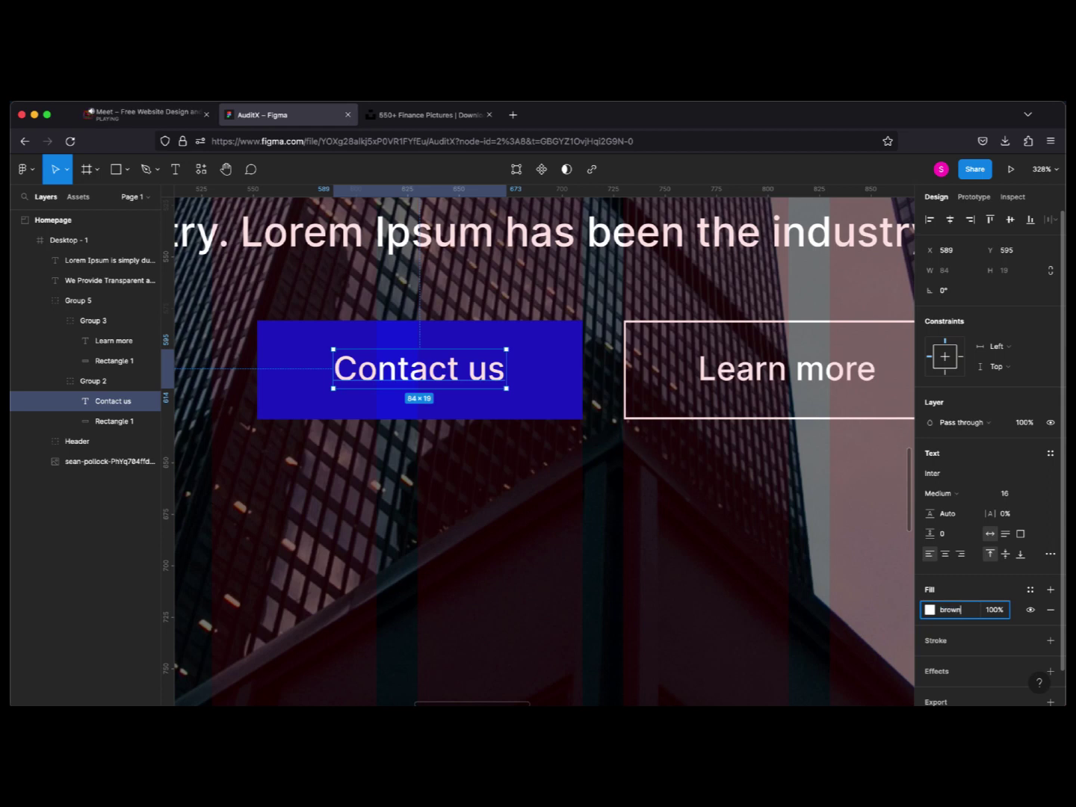
{"action": "key", "text": "Return"}
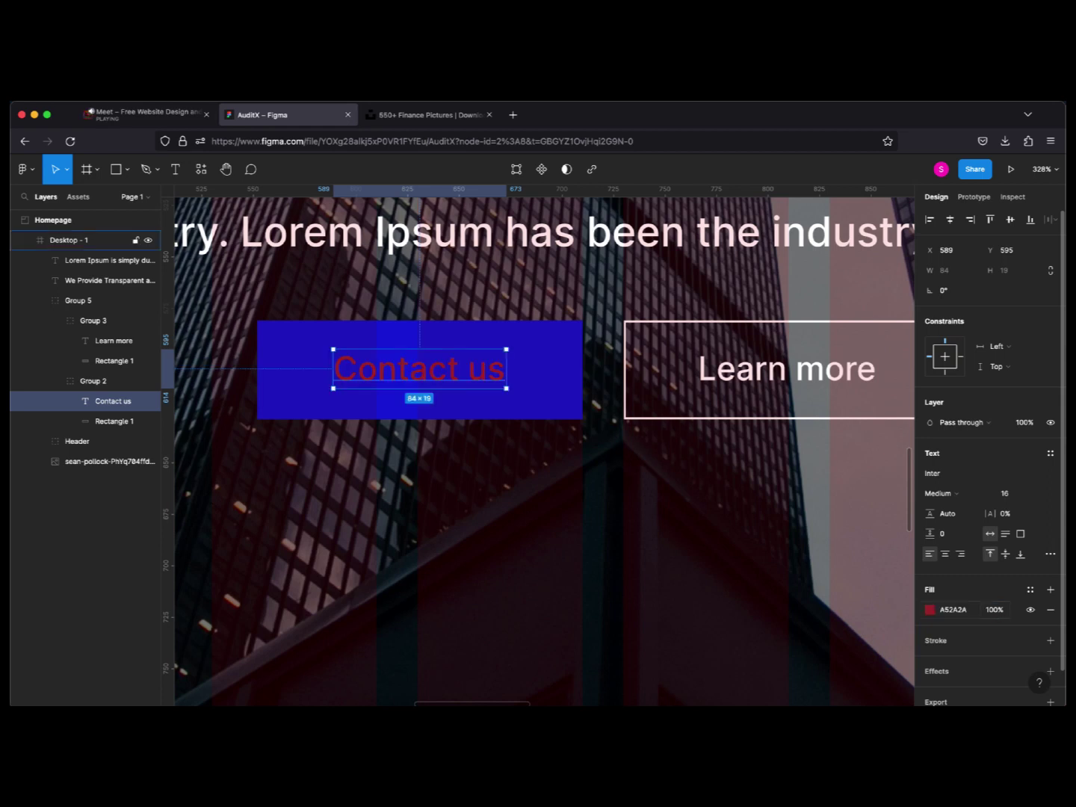
{"action": "left_click", "coordinate": [537, 409]}
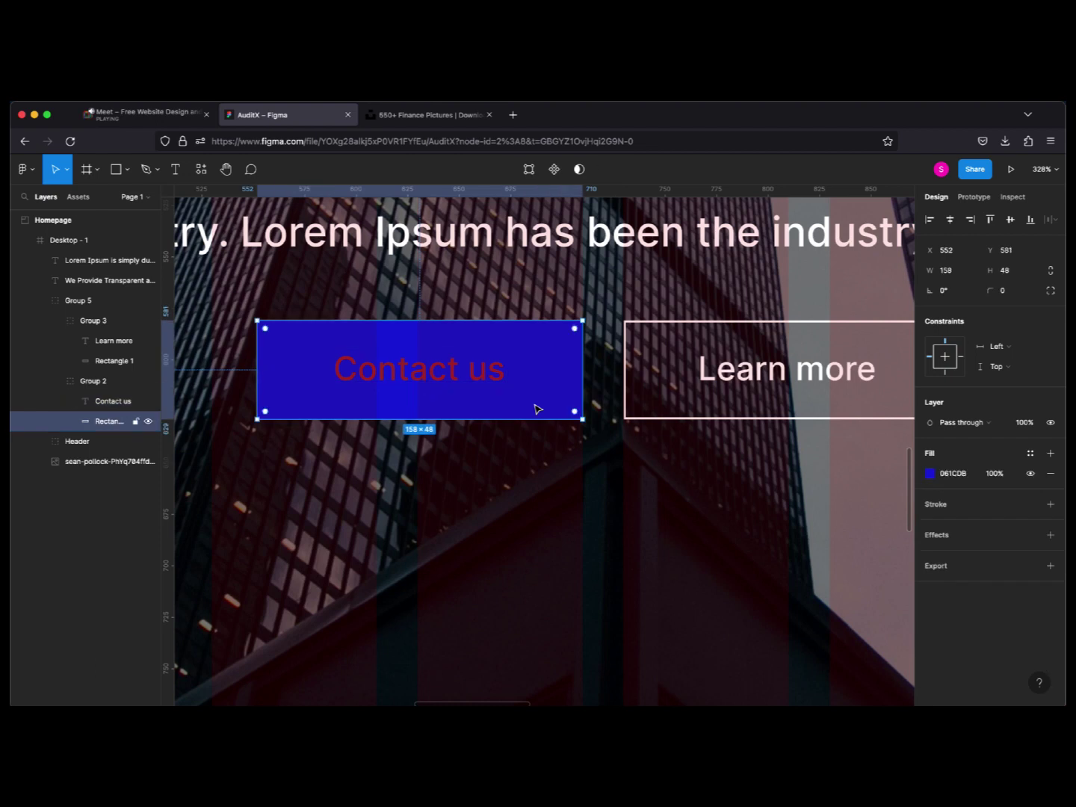
{"action": "left_click", "coordinate": [953, 474]}
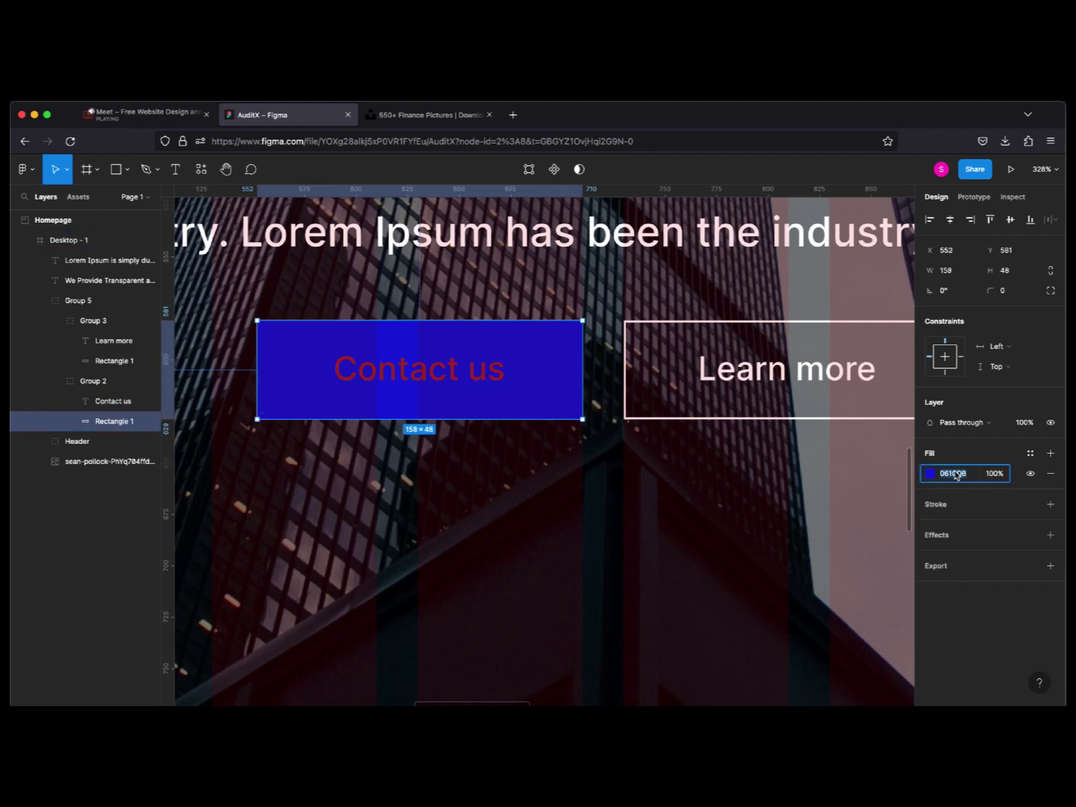
{"action": "type", "text": "white"}
{"action": "key", "text": "Return"}
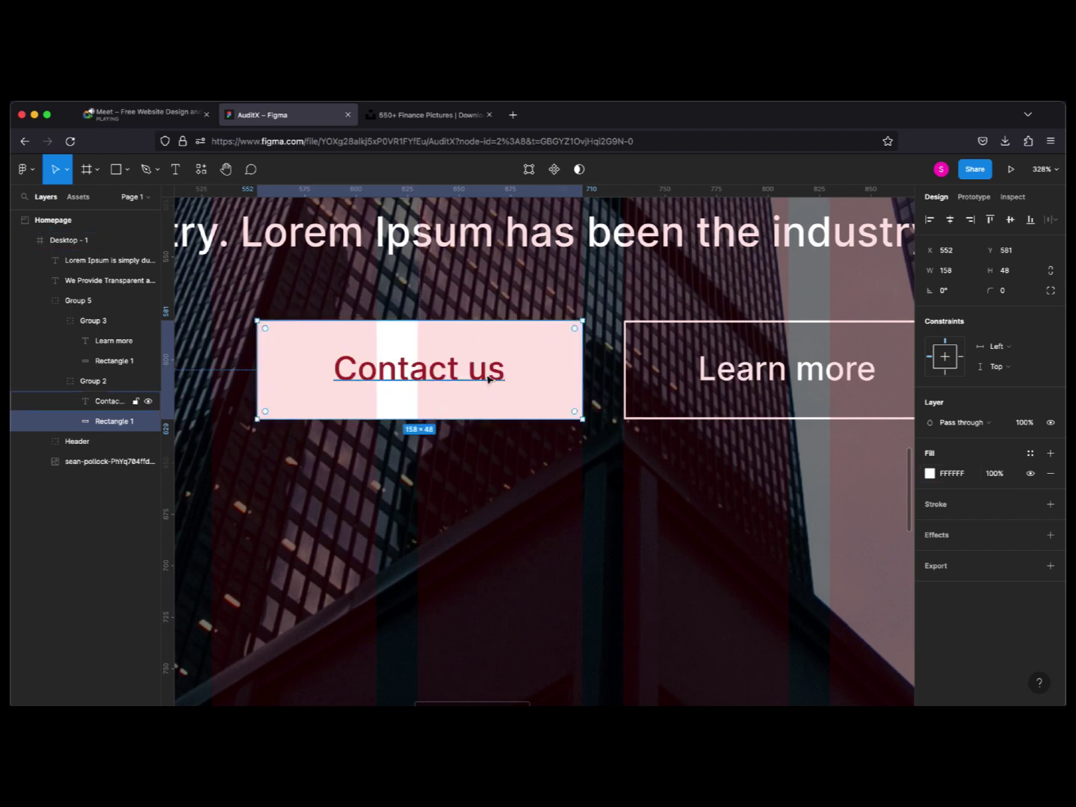
Recolor the hero's Contact us text with the blue document color 061CDB.
{"action": "left_click", "coordinate": [488, 378]}
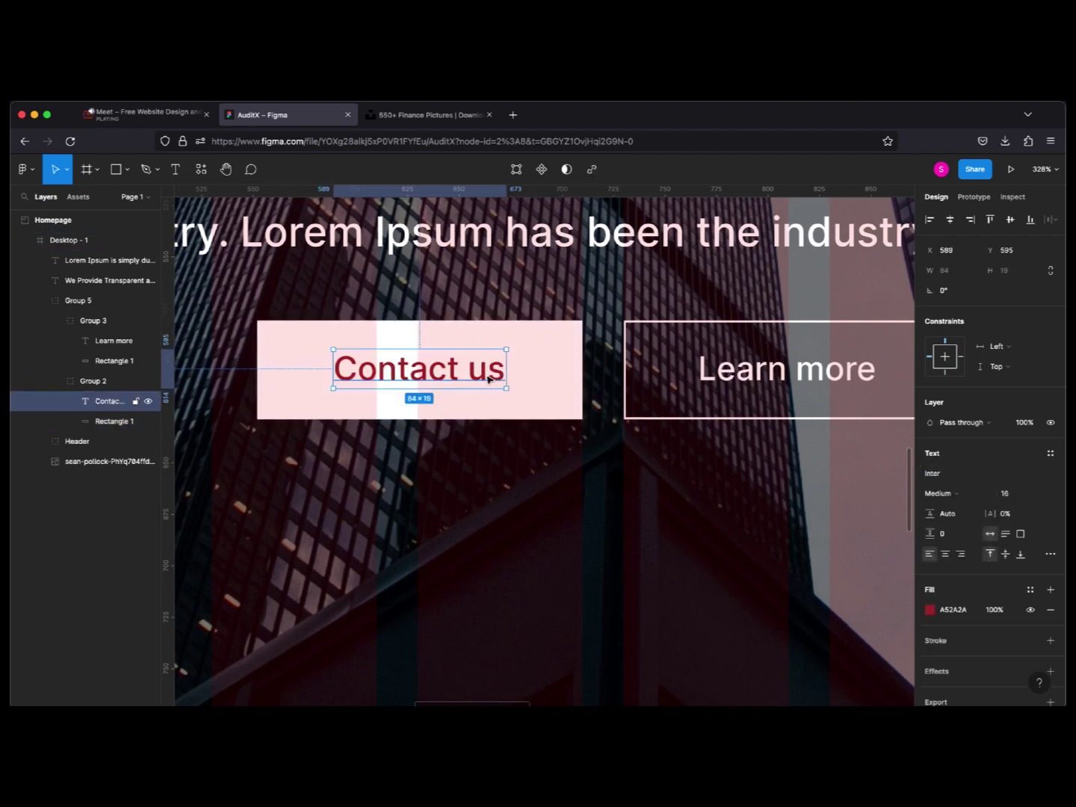
{"action": "left_click", "coordinate": [930, 612]}
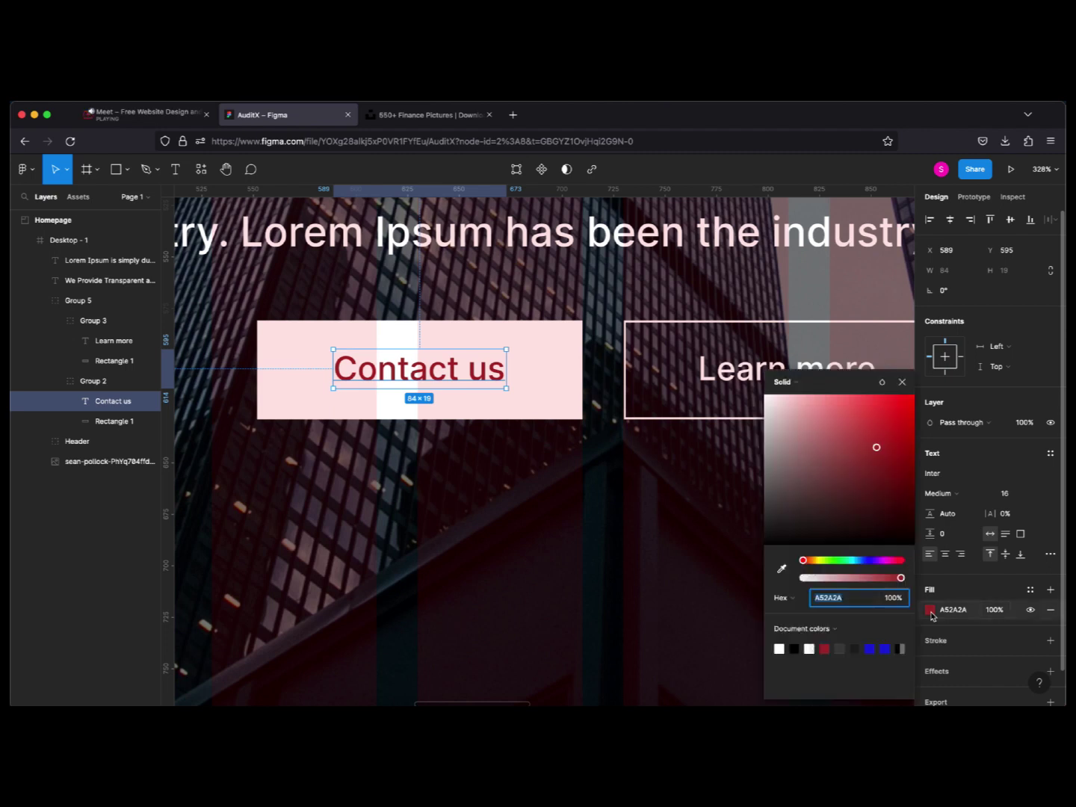
{"action": "left_click", "coordinate": [869, 649]}
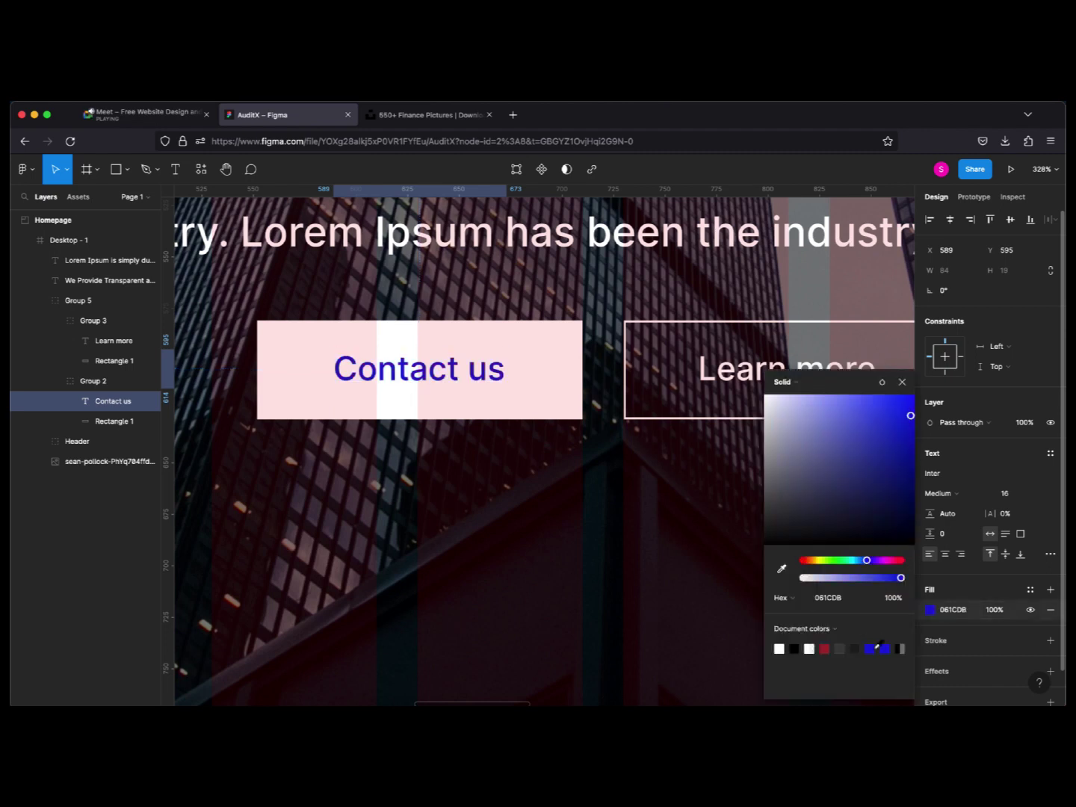
{"action": "left_click", "coordinate": [902, 384]}
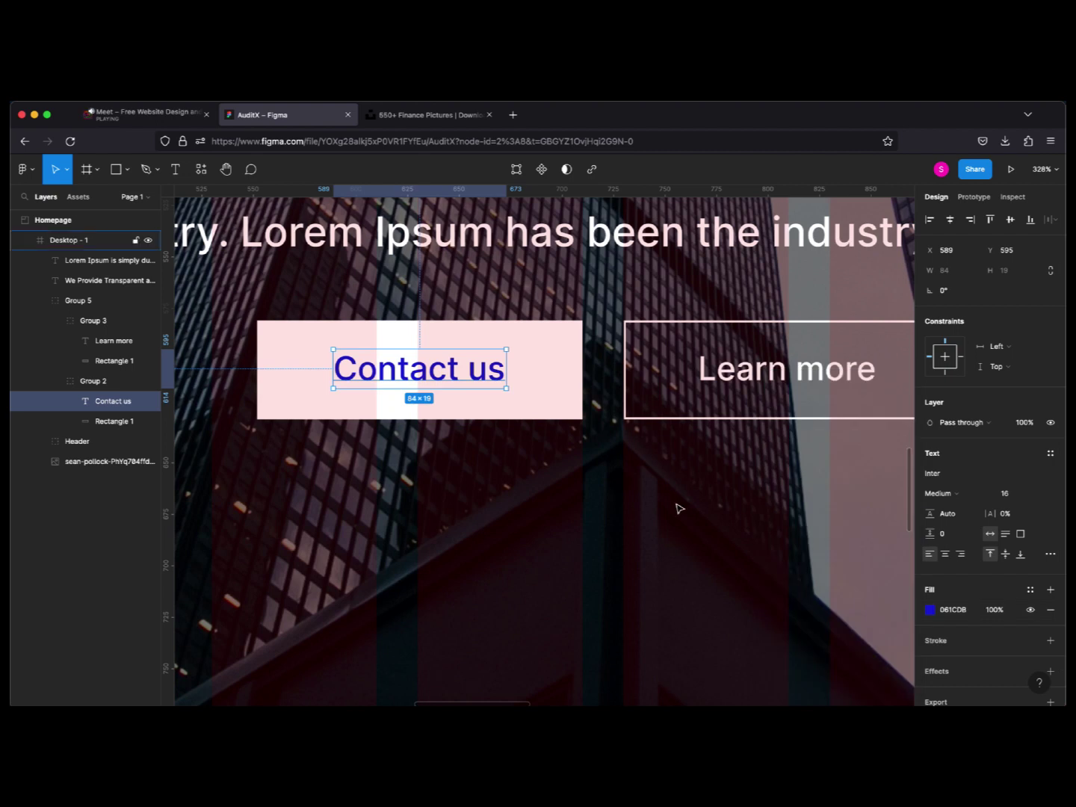
Group the hero heading, the Lorem Ipsum paragraph and the button group into one group.
{"action": "scroll", "coordinate": [677, 507], "scroll_direction": "down", "scroll_amount": 1}
{"action": "scroll", "coordinate": [679, 508], "scroll_direction": "down", "scroll_amount": 5}
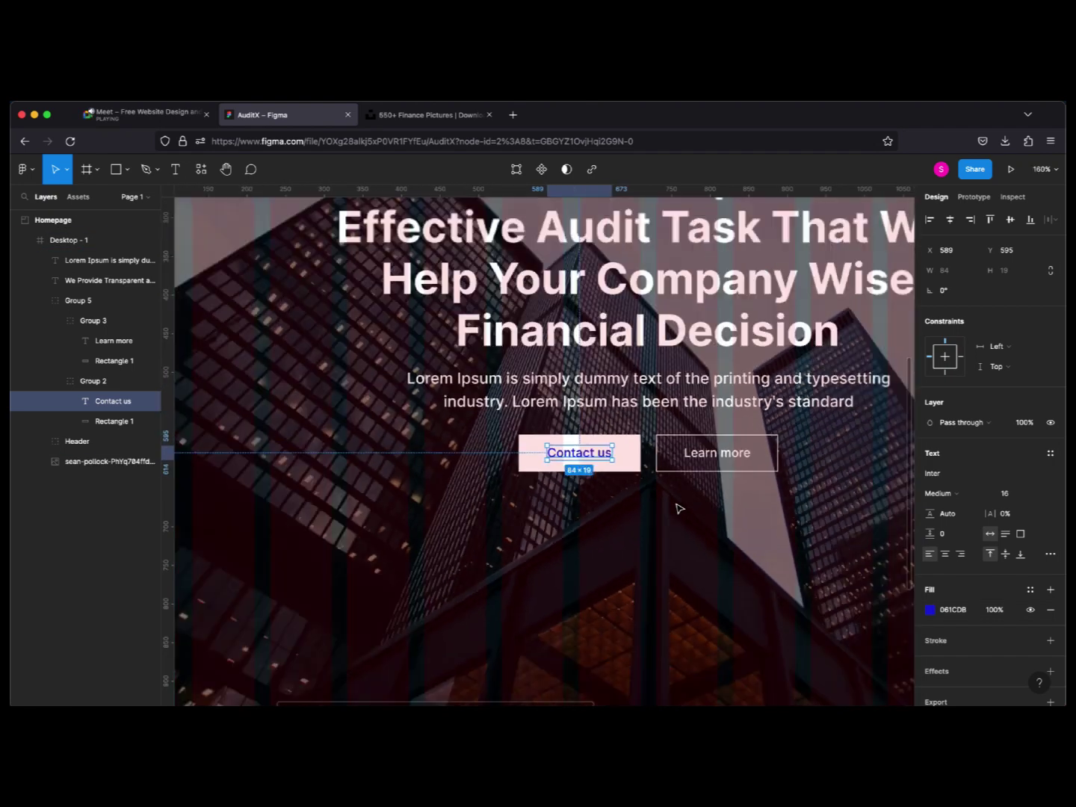
{"action": "scroll", "coordinate": [678, 508], "scroll_direction": "down", "scroll_amount": 3}
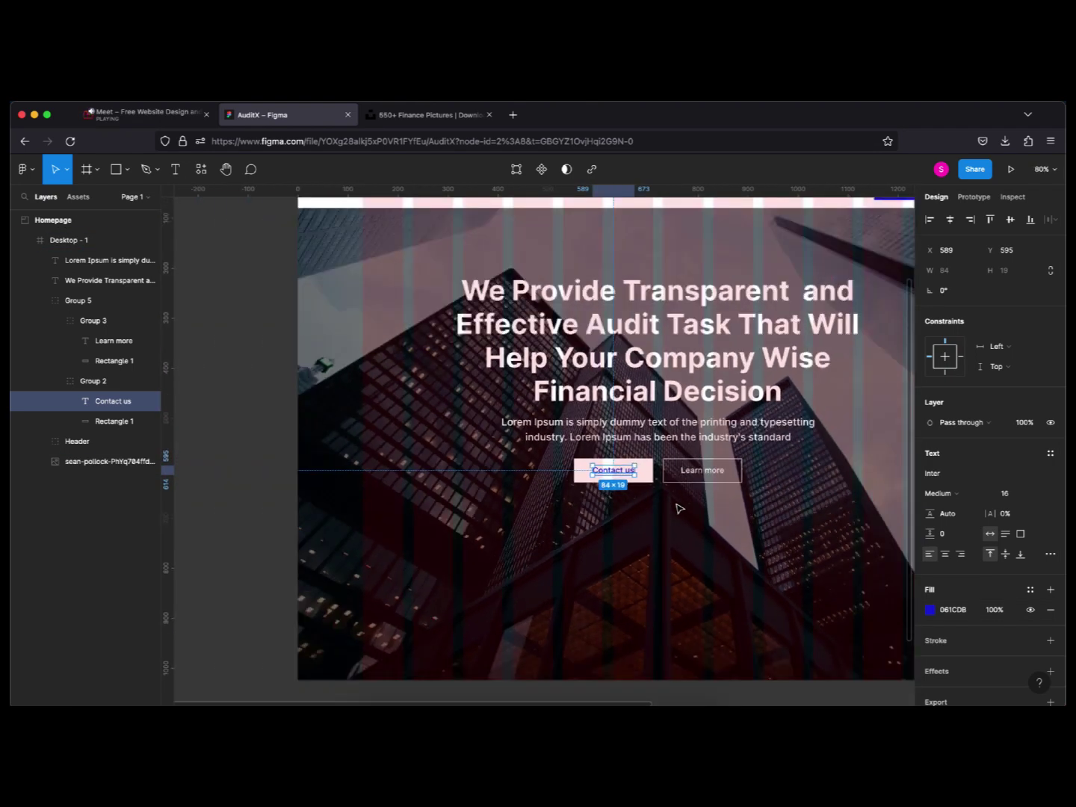
{"action": "scroll", "coordinate": [678, 508], "scroll_direction": "down", "scroll_amount": 2}
{"action": "scroll", "coordinate": [679, 508], "scroll_direction": "down", "scroll_amount": 1}
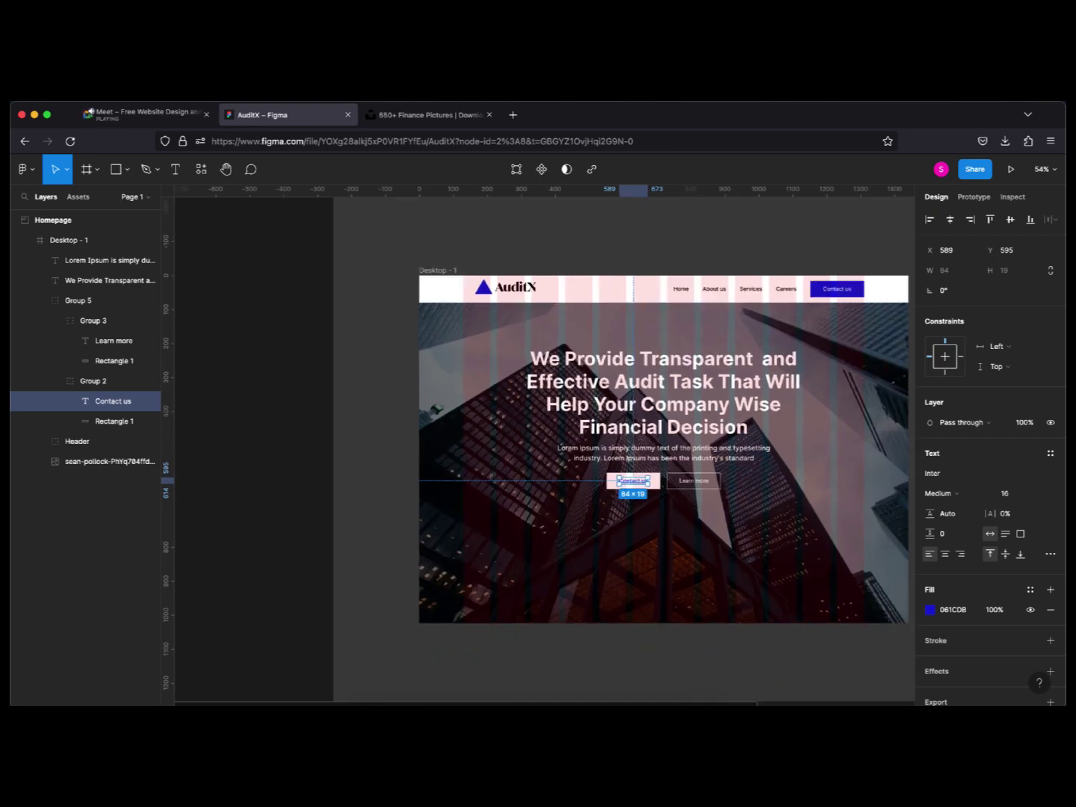
{"action": "scroll", "coordinate": [678, 508], "scroll_direction": "right", "scroll_amount": 3}
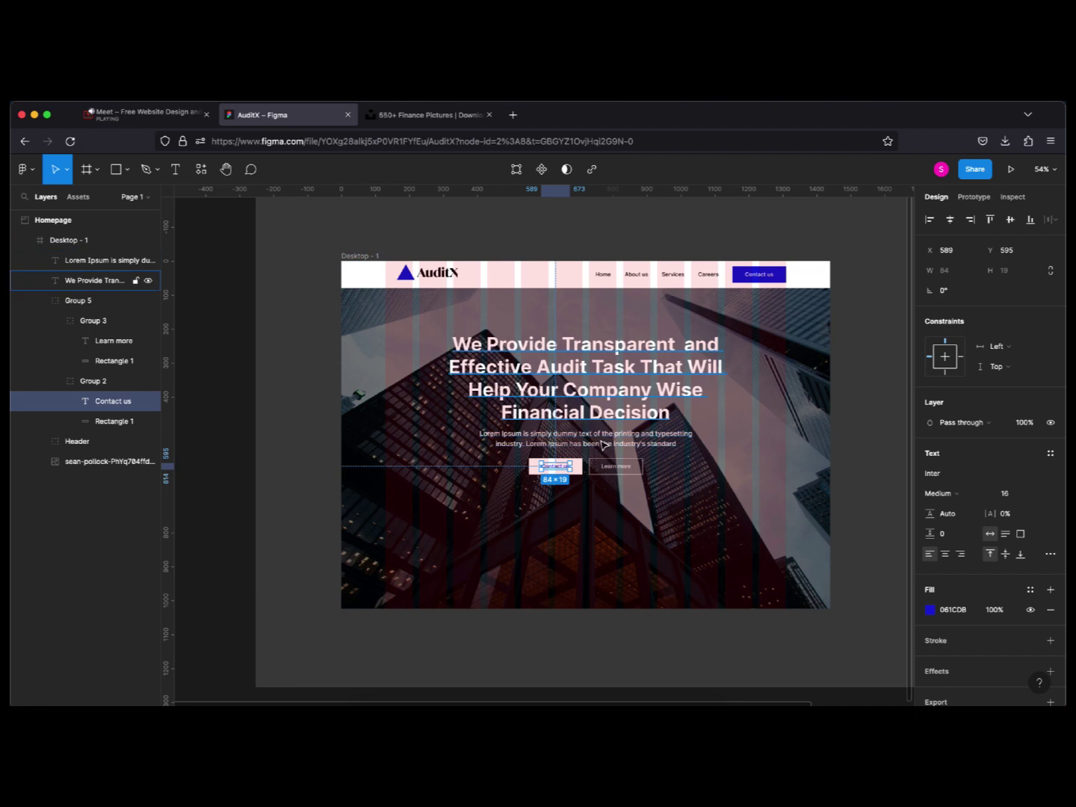
{"action": "left_click", "coordinate": [591, 419]}
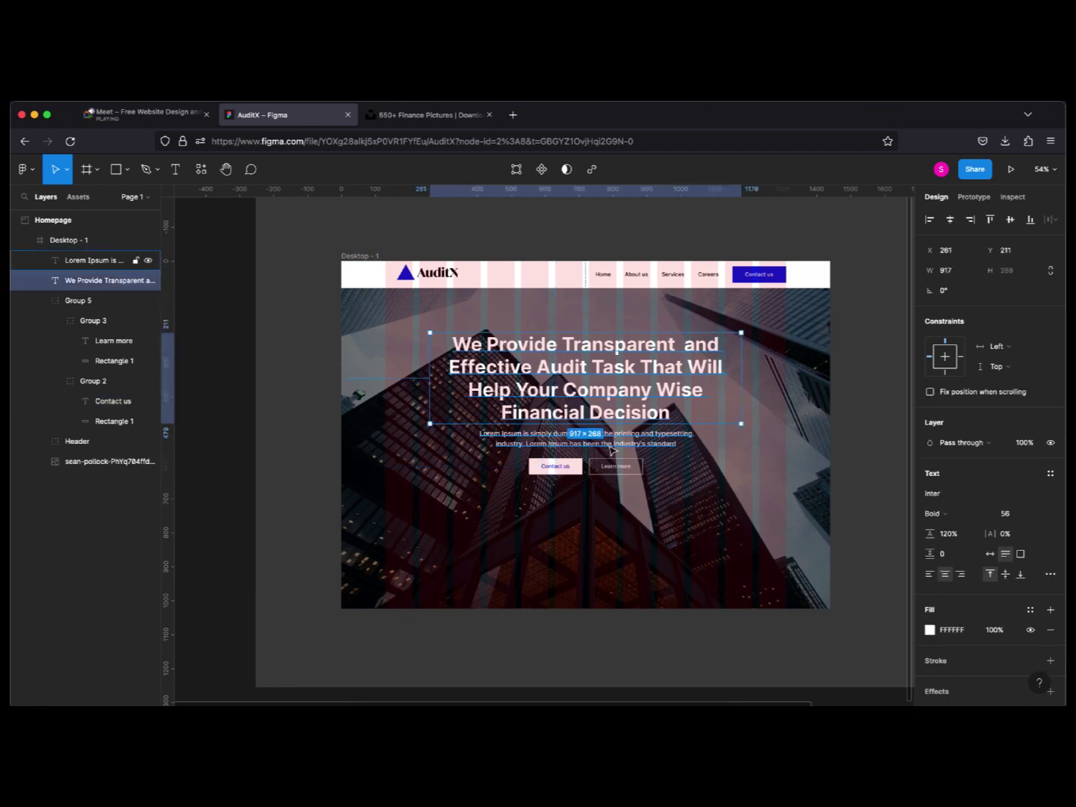
{"action": "left_click", "coordinate": [609, 447], "text": "shift"}
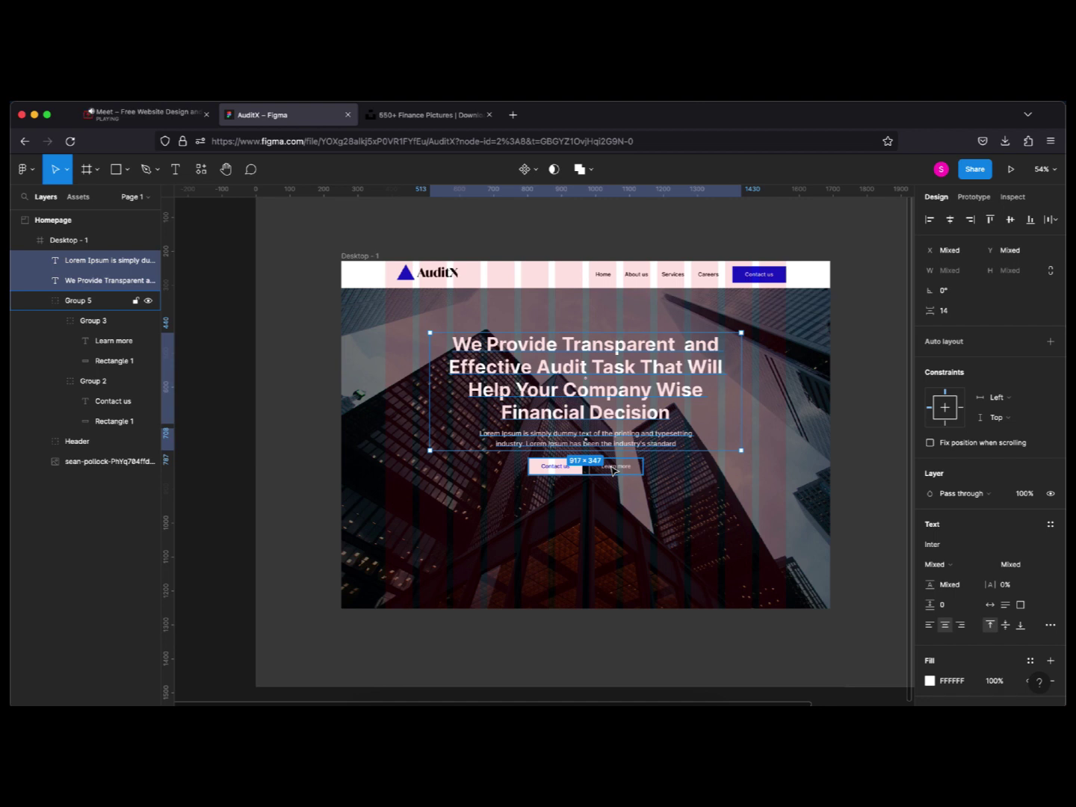
{"action": "left_click", "coordinate": [612, 469], "text": "shift"}
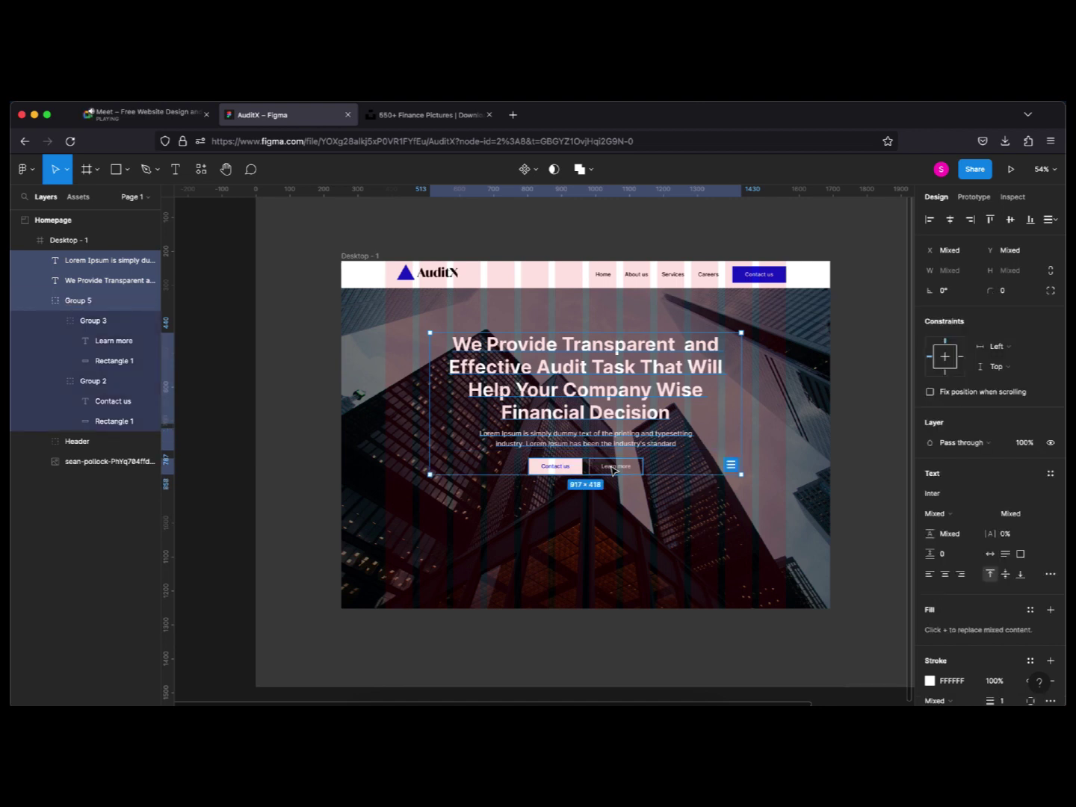
{"action": "key", "text": "super+g"}
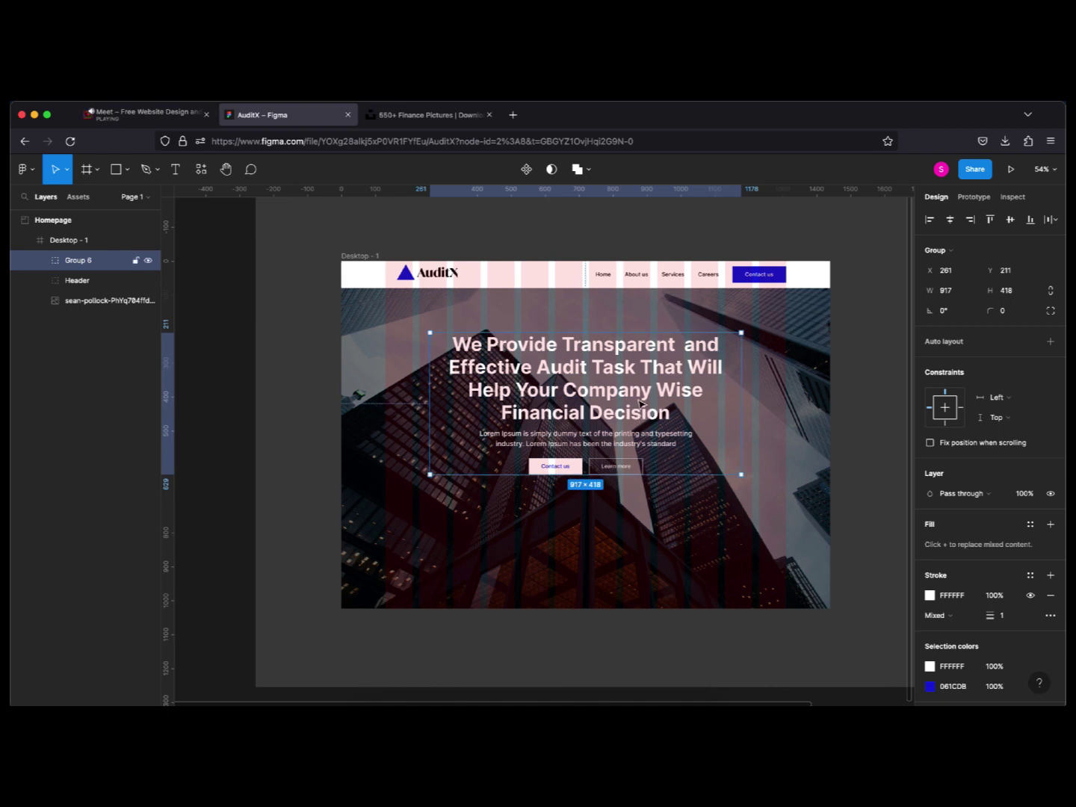
Move the grouped hero content down to Y 237, keeping its X position at 261.
{"action": "left_click_drag", "start_coordinate": [640, 404], "coordinate": [642, 413]}
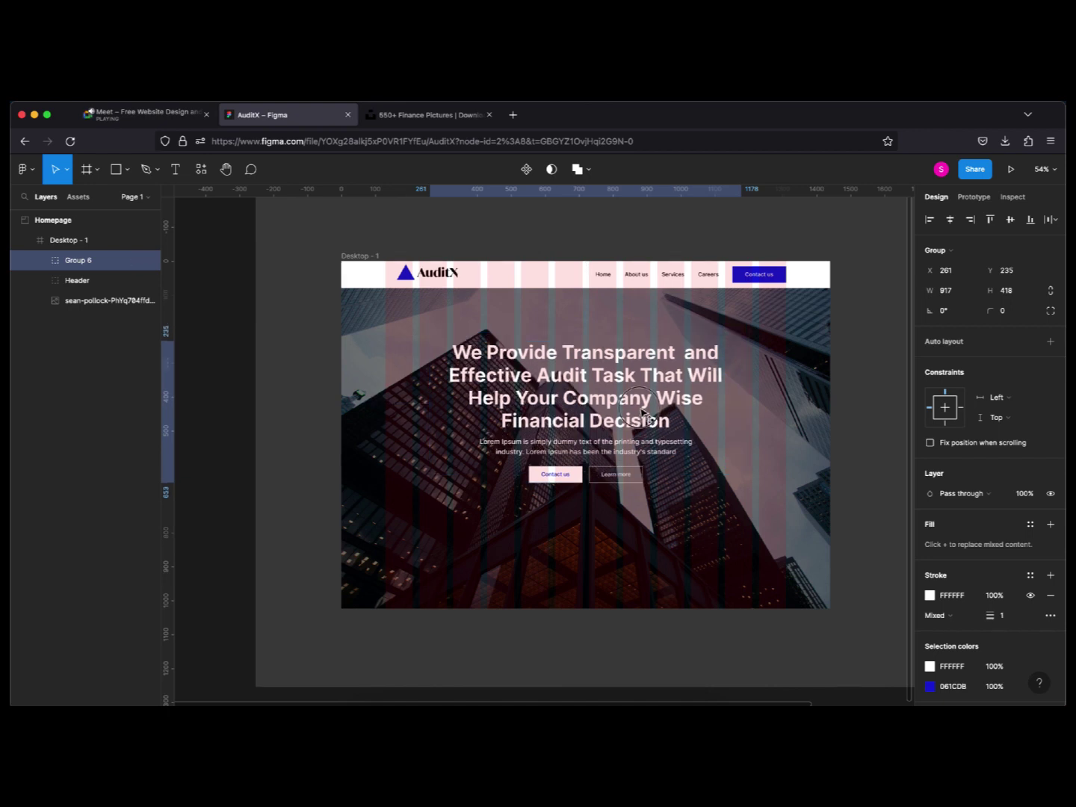
{"action": "key", "text": "Down"}
{"action": "key", "text": "Down"}
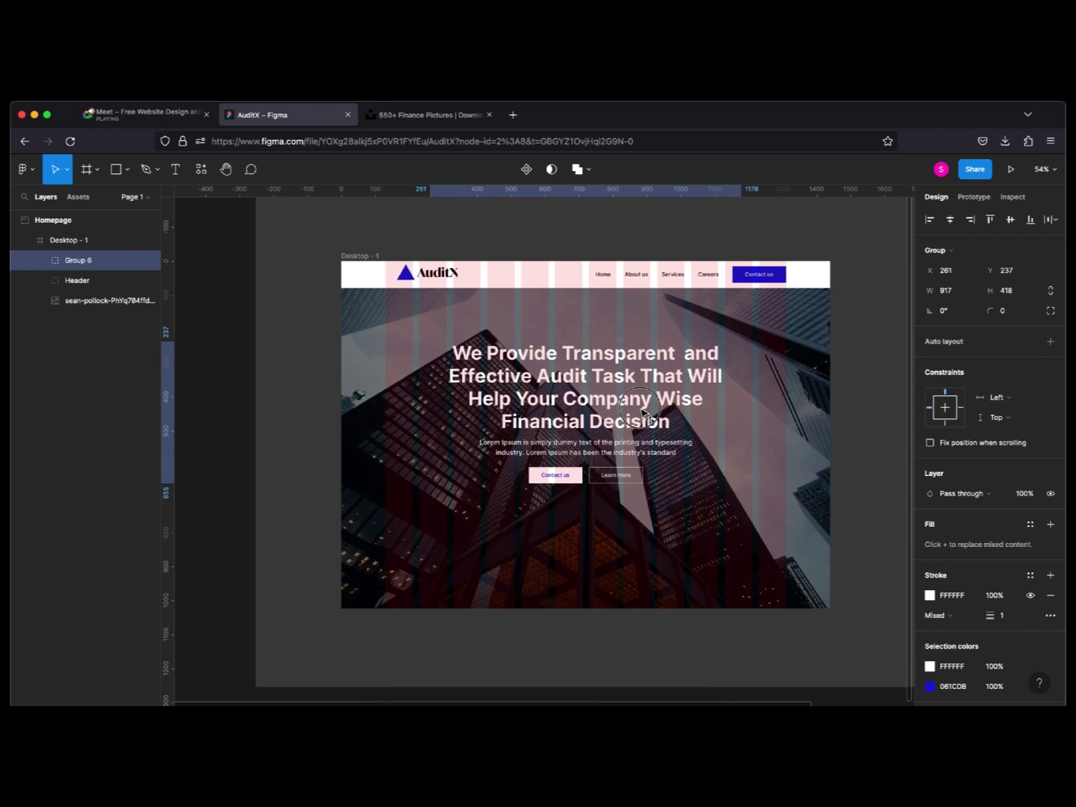
{"action": "left_click", "coordinate": [642, 414]}
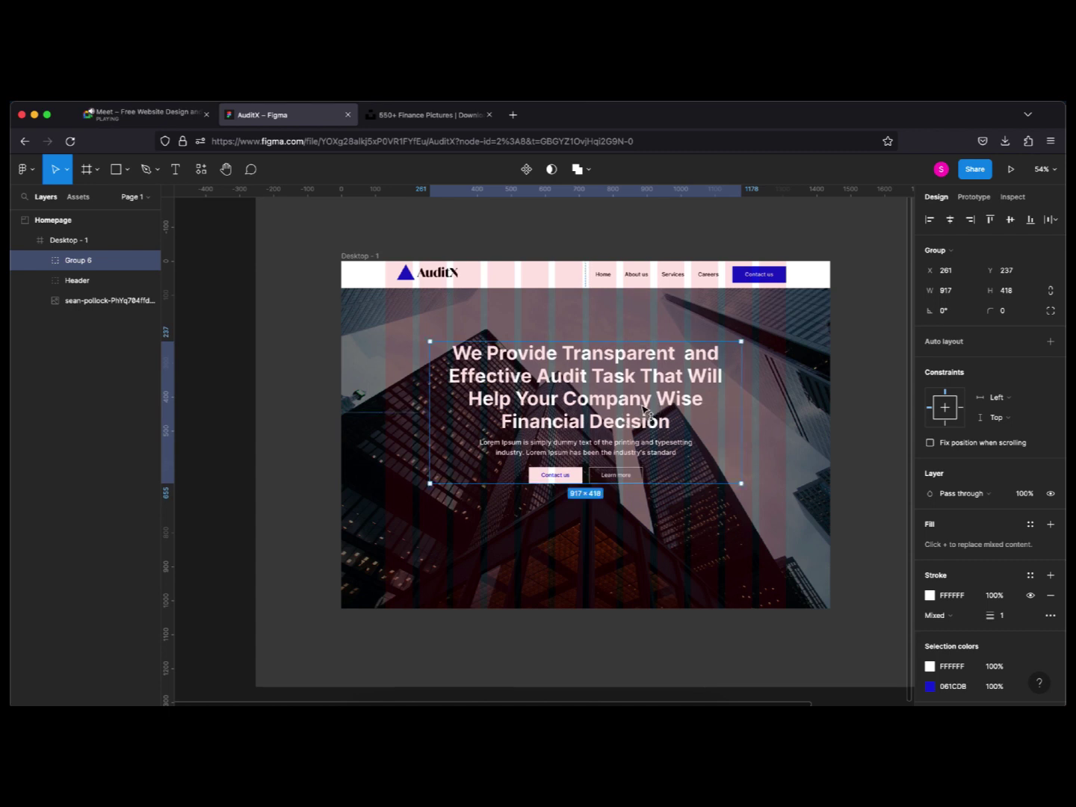